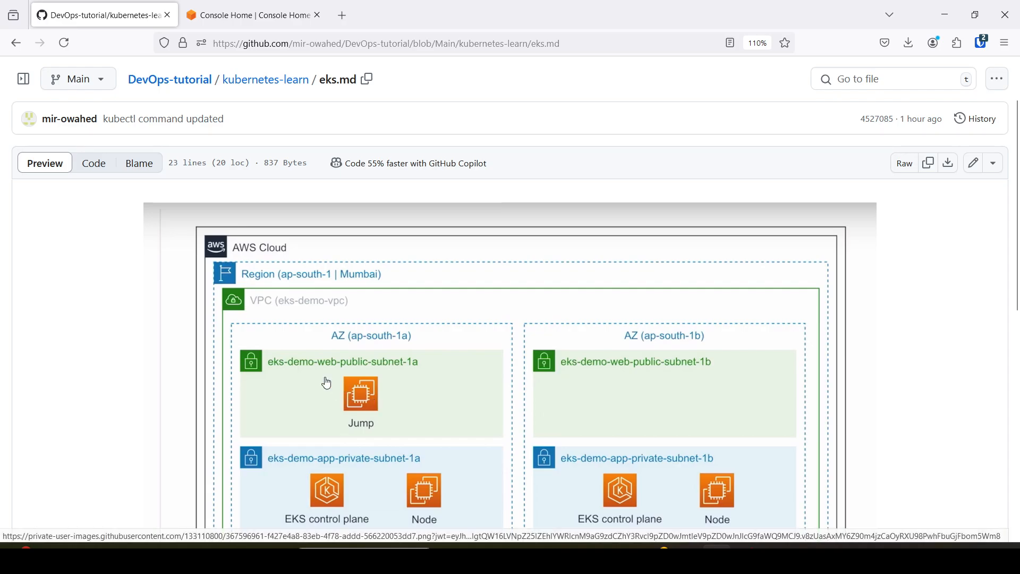
Compare the EKS architecture diagram on GitHub with the AWS console's region list, checking that Mumbai (ap-south-1) is selected.
{"action": "scroll", "coordinate": [162, 329], "scroll_direction": "down", "scroll_amount": 3}
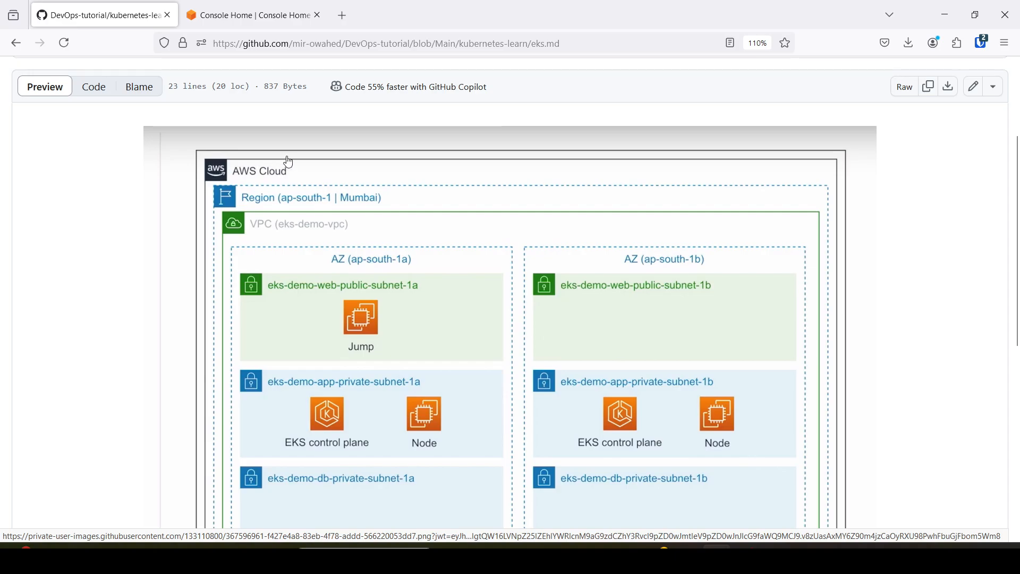
{"action": "left_click", "coordinate": [249, 15]}
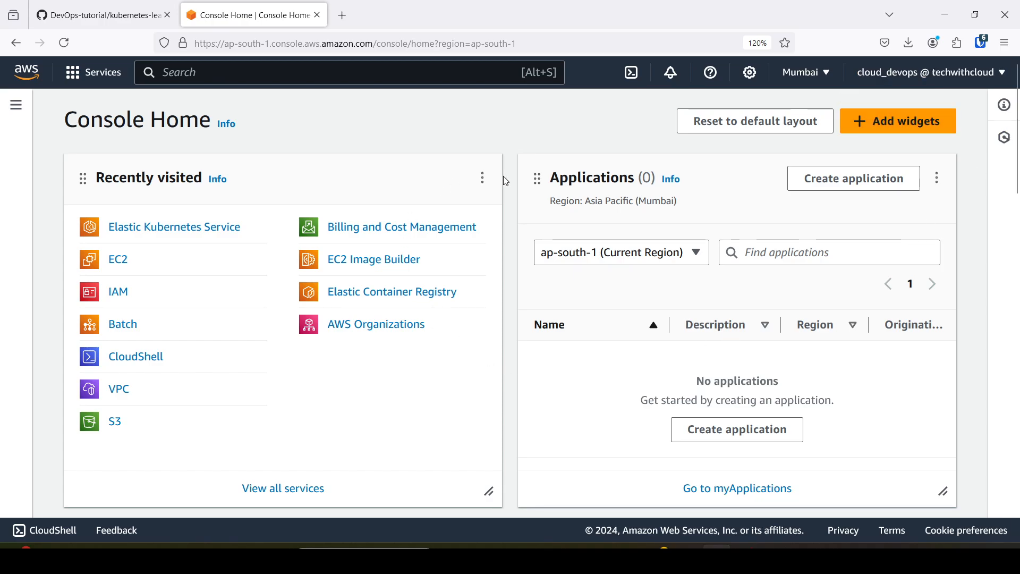
{"action": "left_click", "coordinate": [101, 15]}
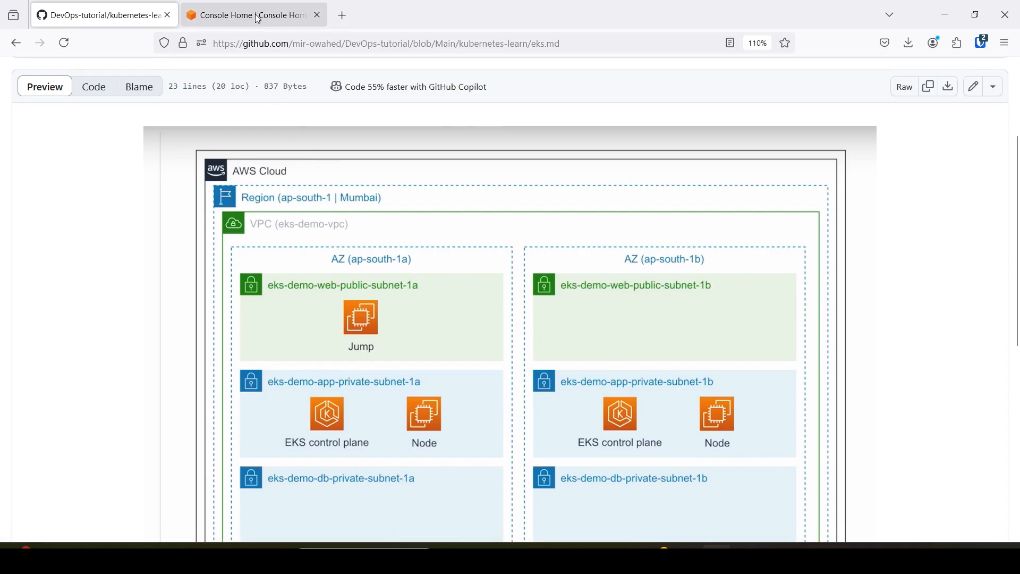
{"action": "left_click", "coordinate": [302, 16]}
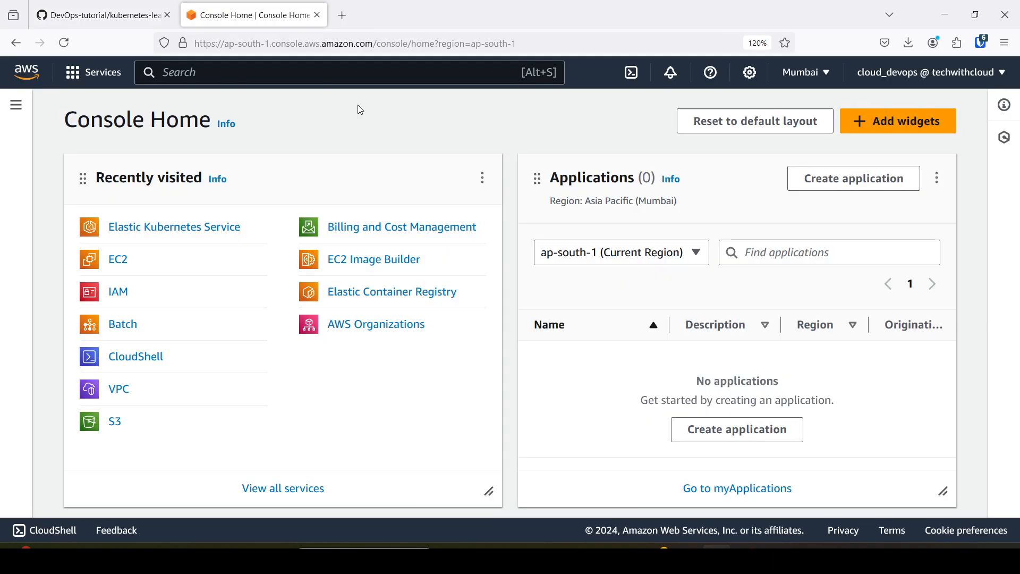
{"action": "left_click", "coordinate": [824, 78]}
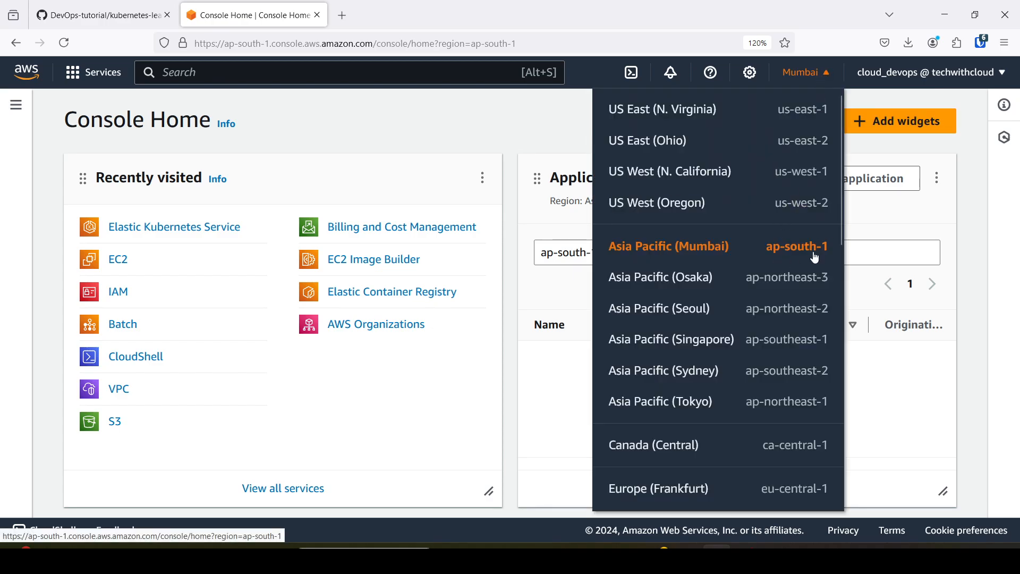
{"action": "left_click", "coordinate": [425, 130]}
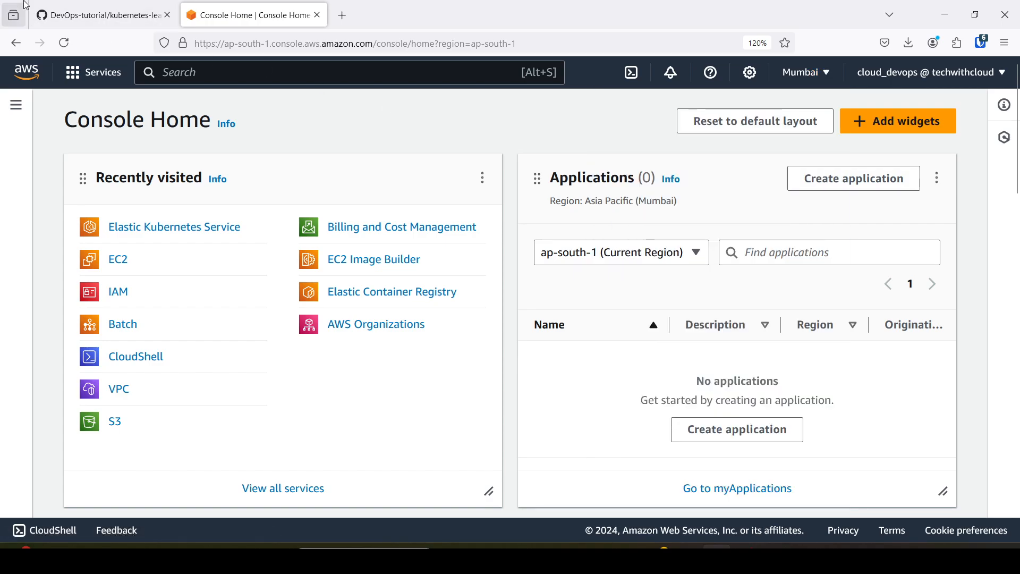
{"action": "left_click", "coordinate": [88, 8]}
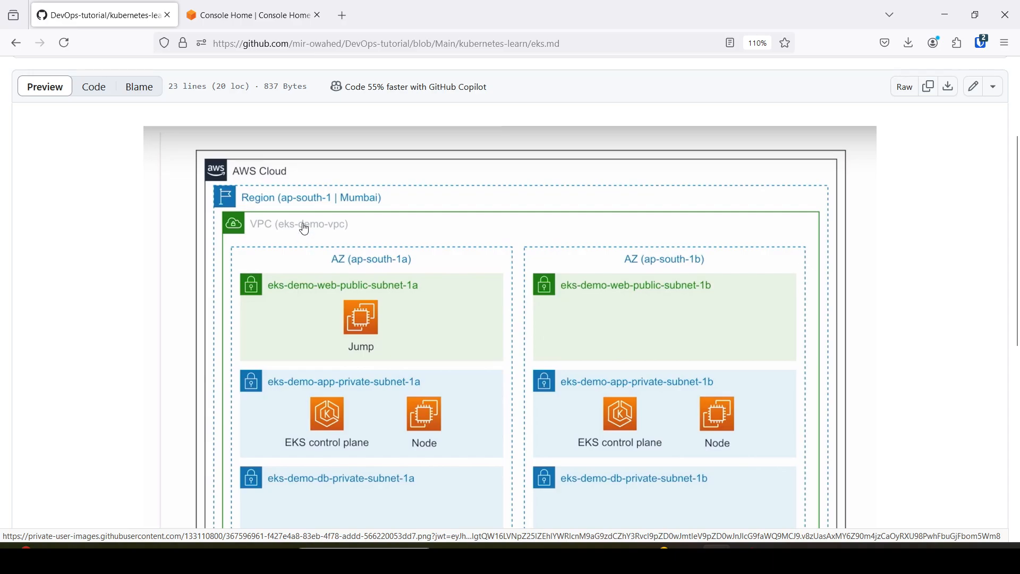
Switch to the AWS console, search for vpc and open the VPC service.
{"action": "left_click", "coordinate": [250, 15]}
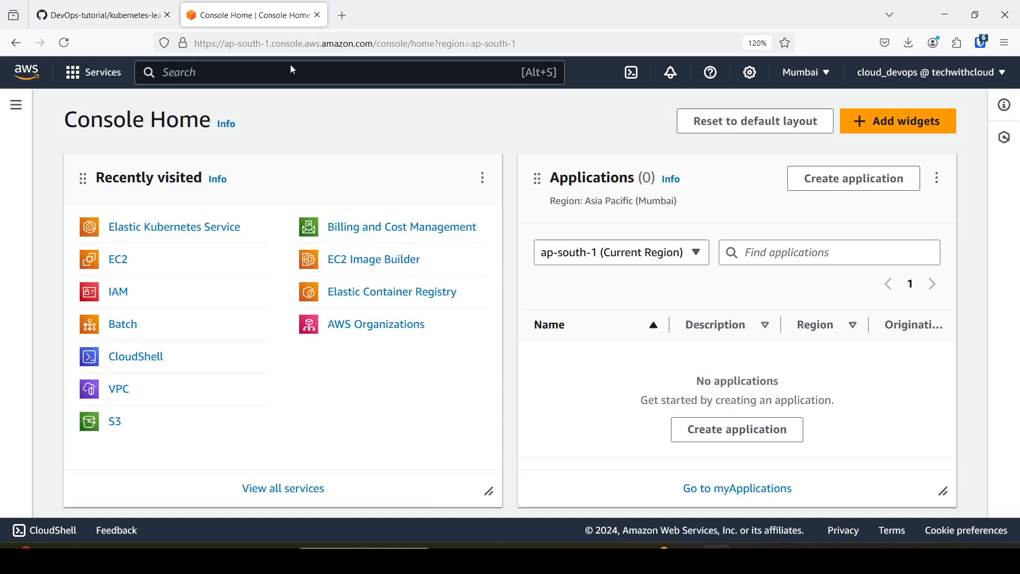
{"action": "left_click", "coordinate": [180, 72]}
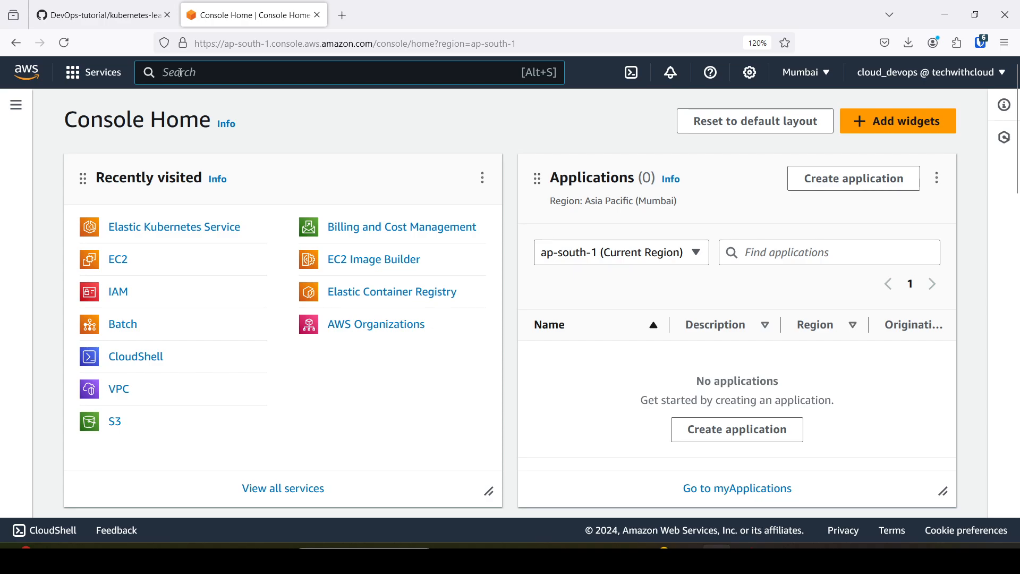
{"action": "type", "text": "vpc"}
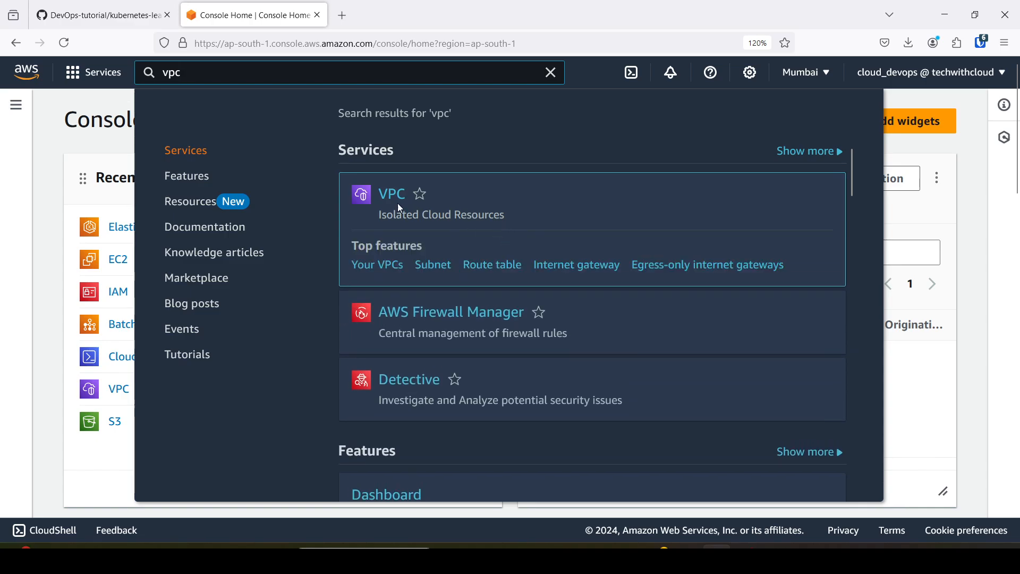
{"action": "left_click", "coordinate": [386, 196]}
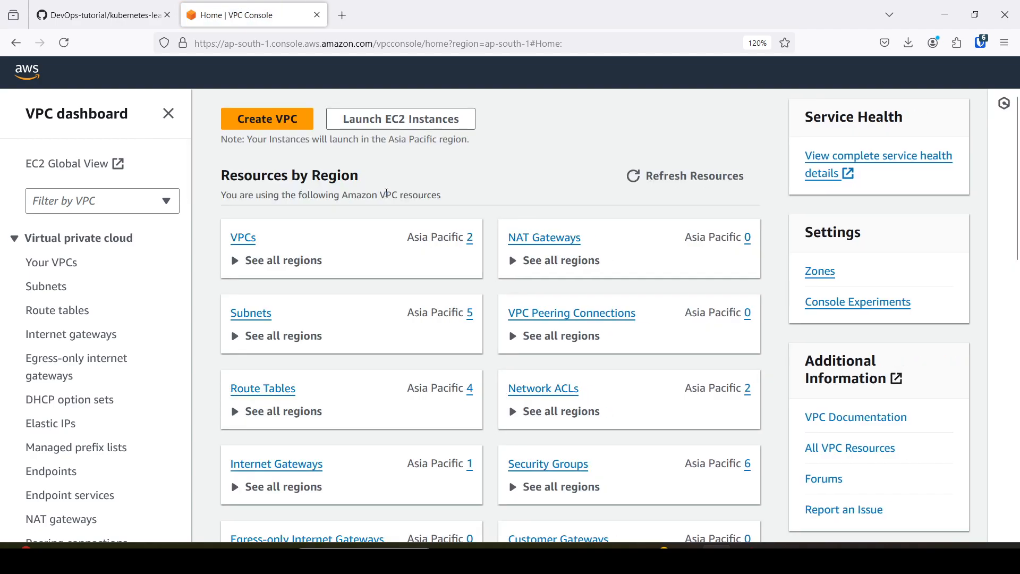
Check the VPC in the GitHub architecture diagram, return to the AWS console and start creating a new VPC.
{"action": "key", "text": "ctrl+shift+Tab"}
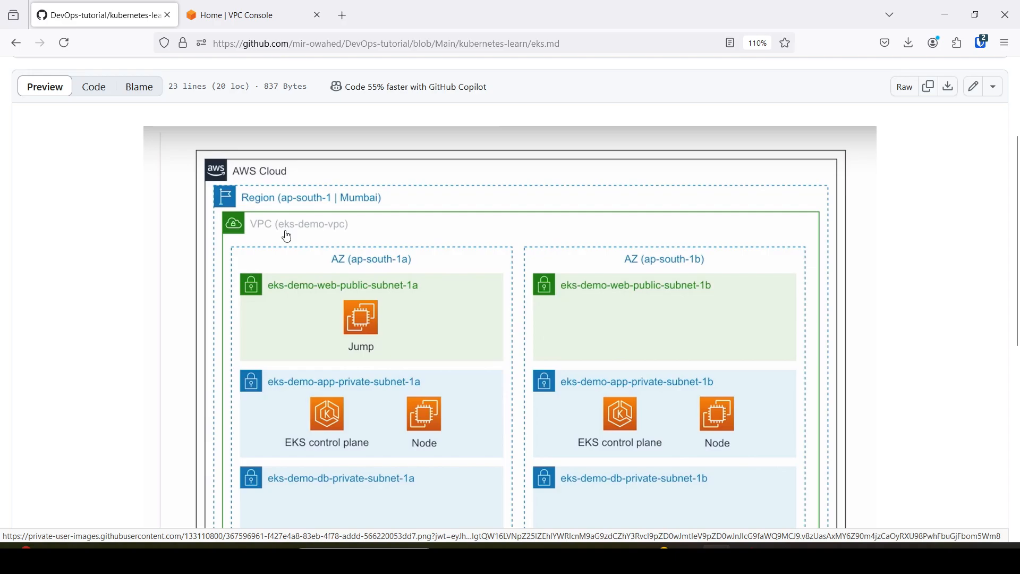
{"action": "left_click", "coordinate": [234, 15]}
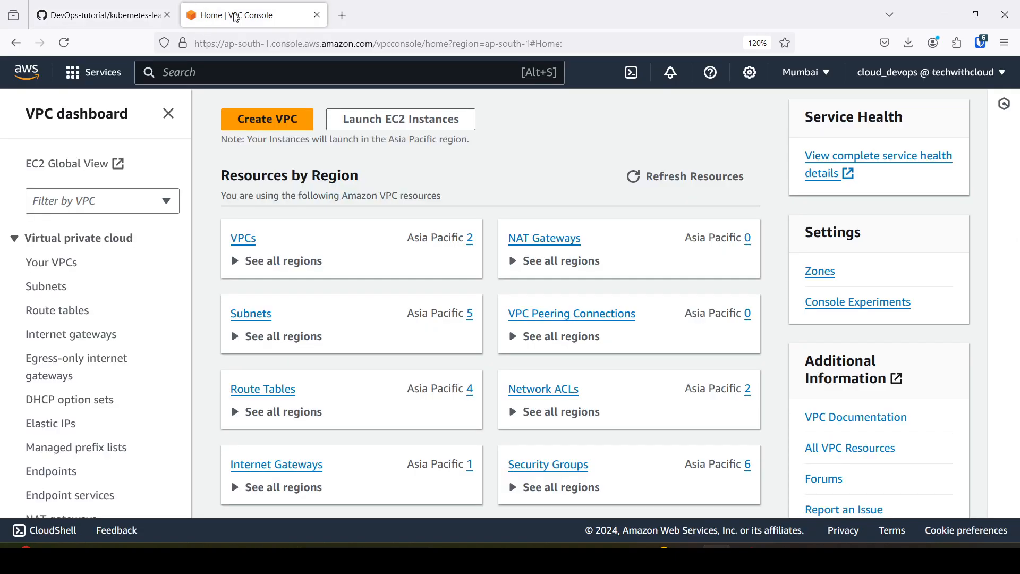
{"action": "left_click", "coordinate": [128, 7]}
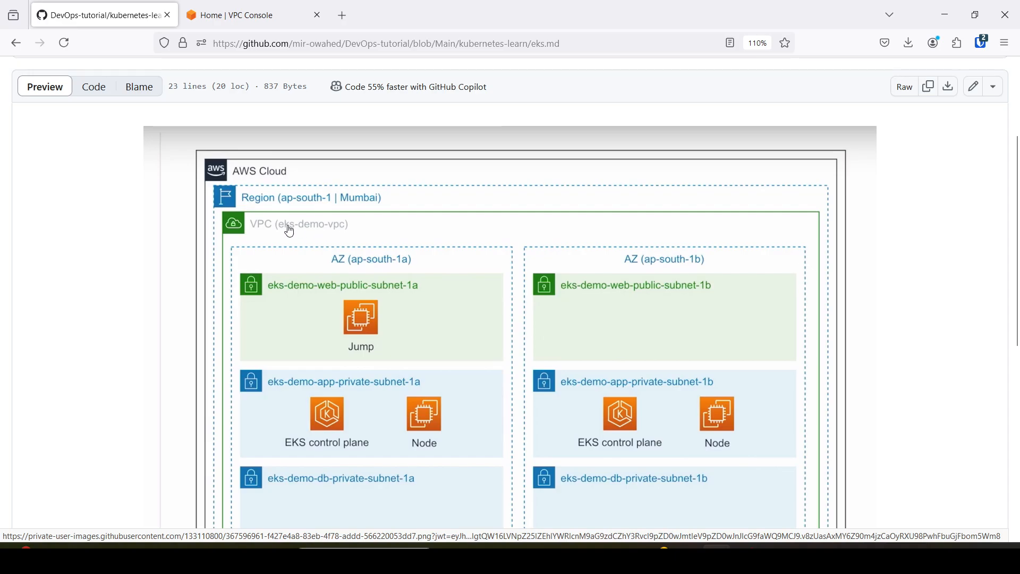
{"action": "key", "text": "ctrl+Tab"}
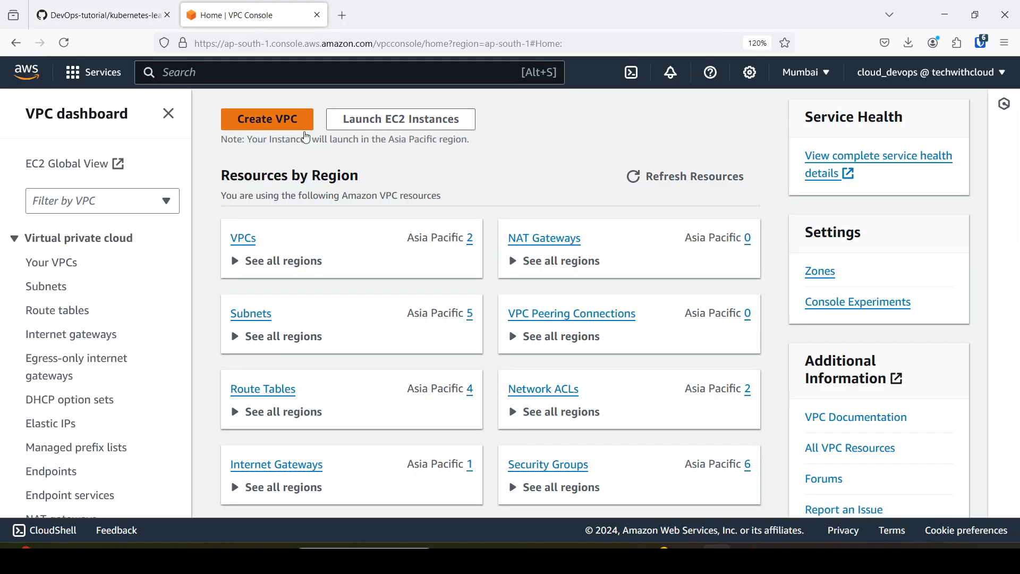
{"action": "left_click", "coordinate": [272, 119]}
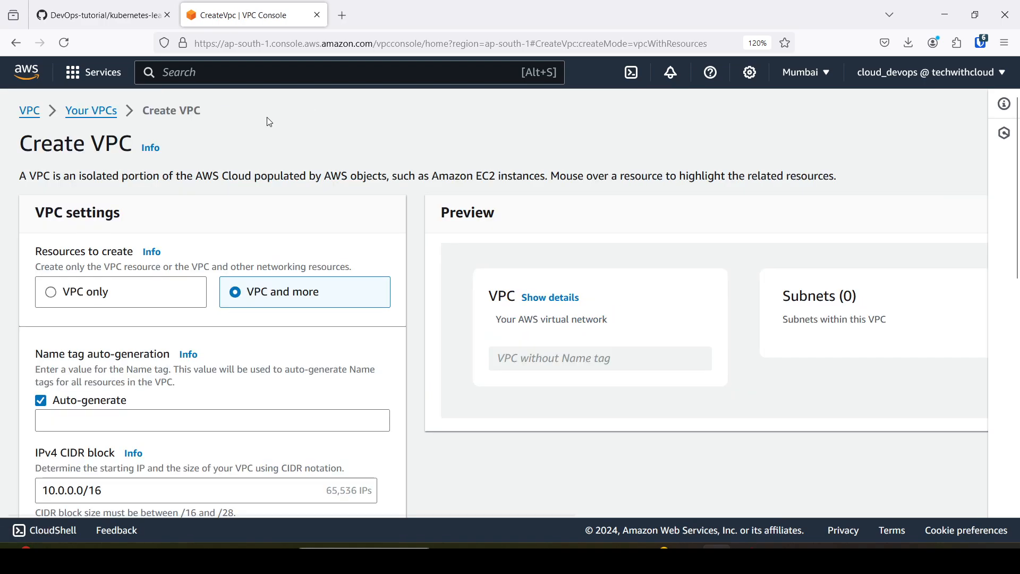
Set the auto-generated name tag for the new VPC and its resources to eks.
{"action": "scroll", "coordinate": [191, 264], "scroll_direction": "down", "scroll_amount": 5}
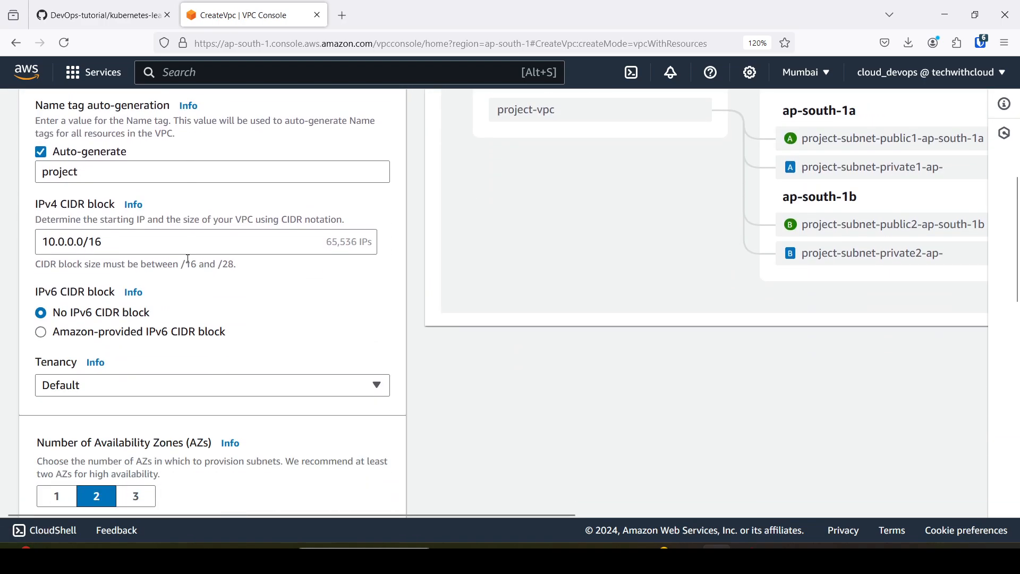
{"action": "scroll", "coordinate": [95, 337], "scroll_direction": "up", "scroll_amount": 3}
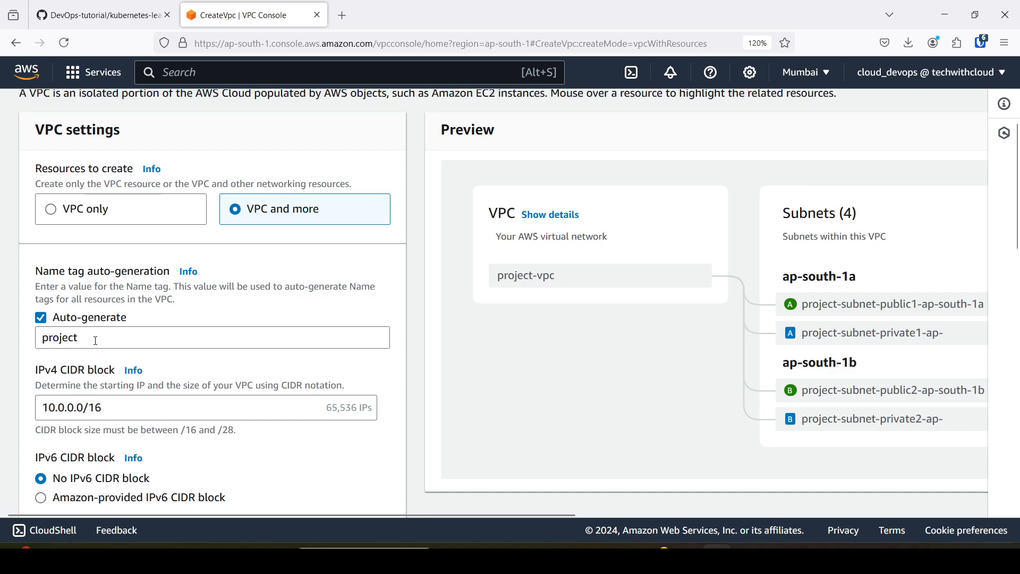
{"action": "left_click", "coordinate": [93, 340]}
{"action": "left_click_drag", "start_coordinate": [84, 339], "coordinate": [29, 342]}
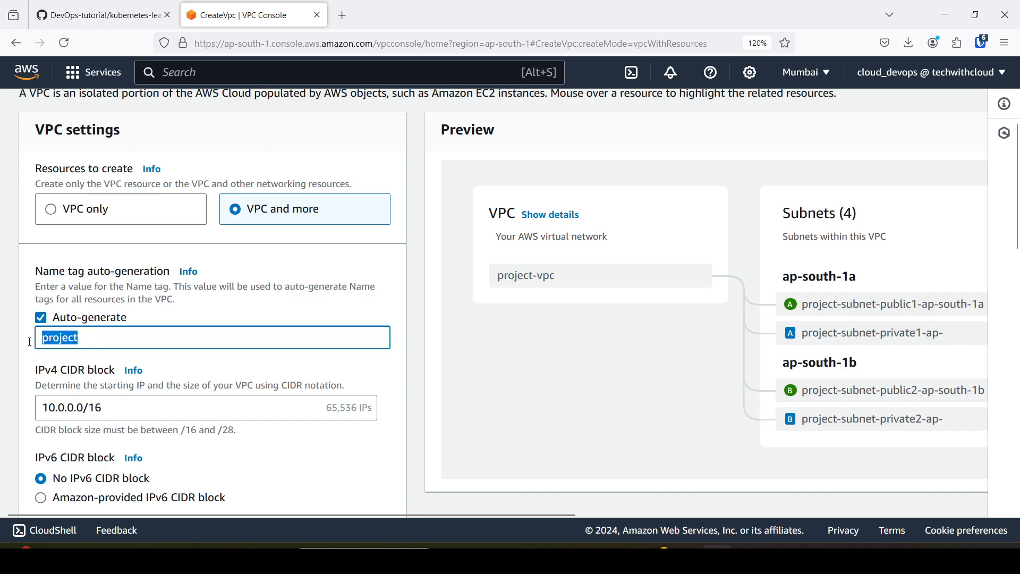
{"action": "type", "text": "eks"}
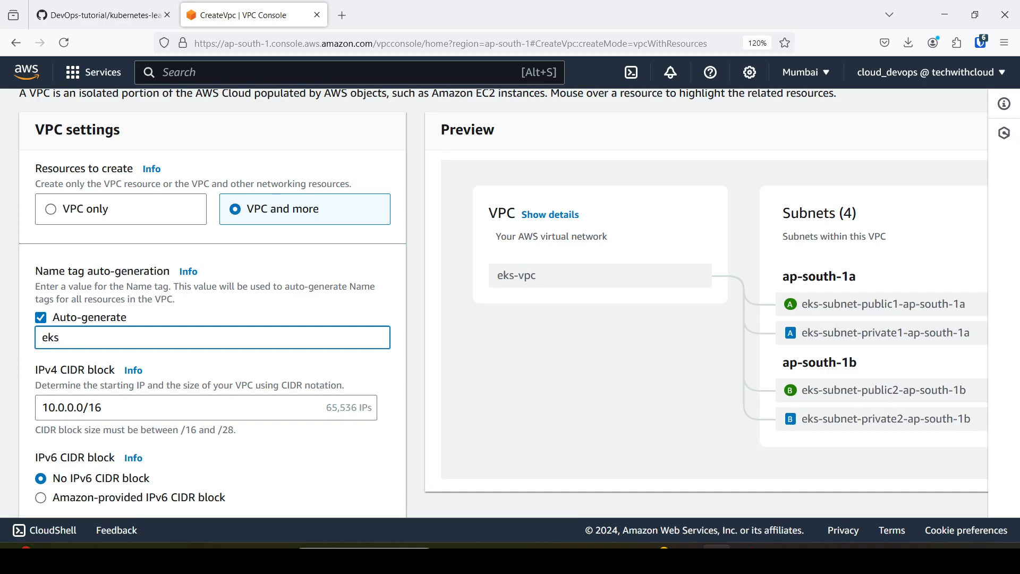
{"action": "type", "text": "-"}
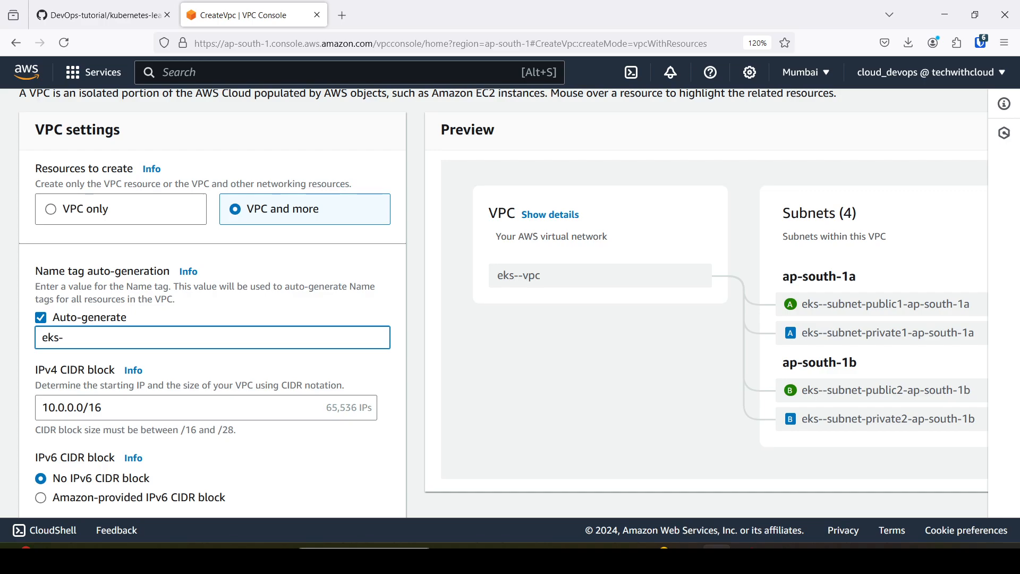
{"action": "type", "text": "vp"}
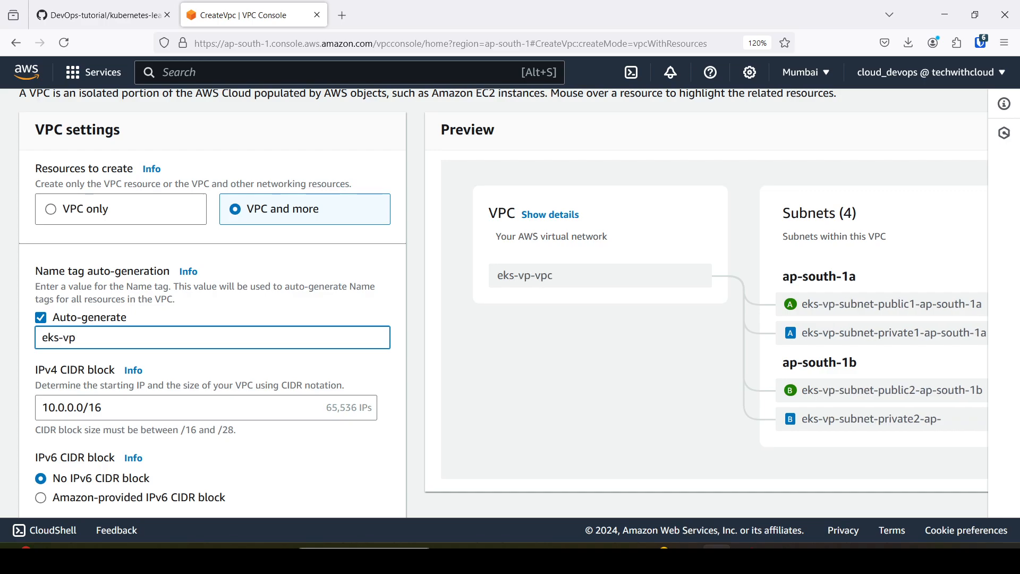
{"action": "key", "text": "BackSpace"}
{"action": "key", "text": "BackSpace"}
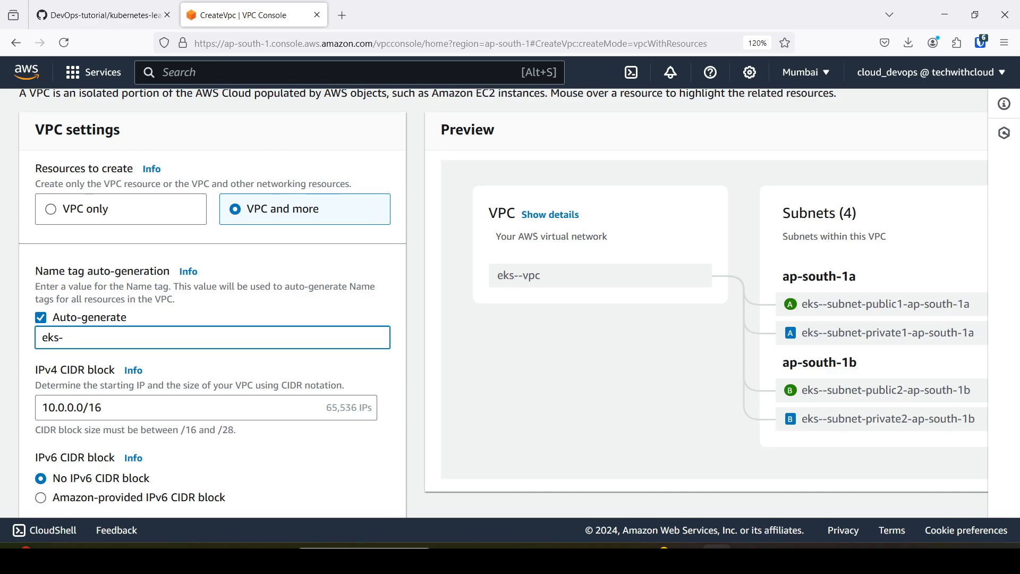
{"action": "key", "text": "BackSpace"}
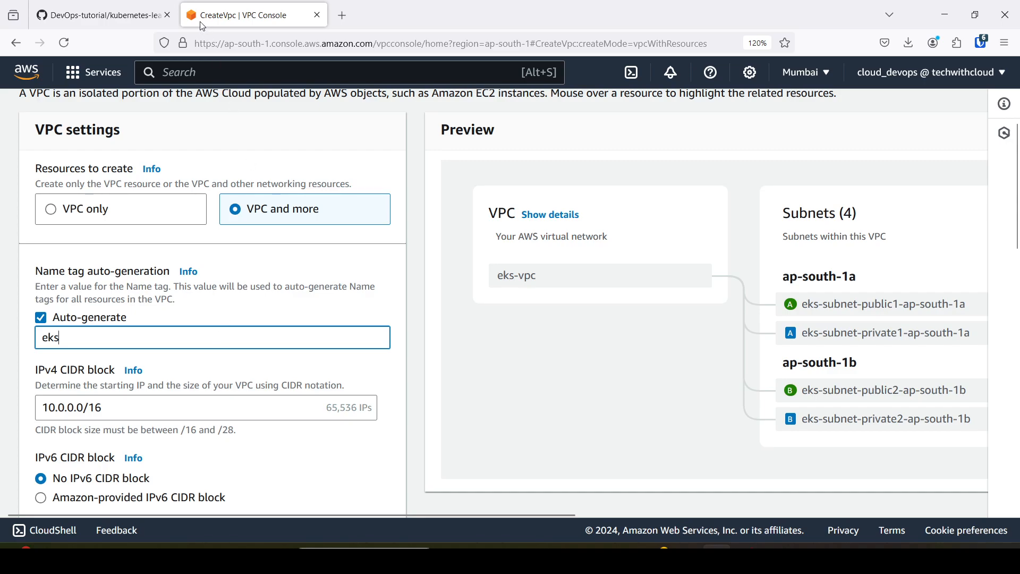
Examine the IPv4 CIDR block, Availability Zone and subnet settings of the new VPC against the GitHub architecture diagram.
{"action": "scroll", "coordinate": [136, 331], "scroll_direction": "down", "scroll_amount": 3}
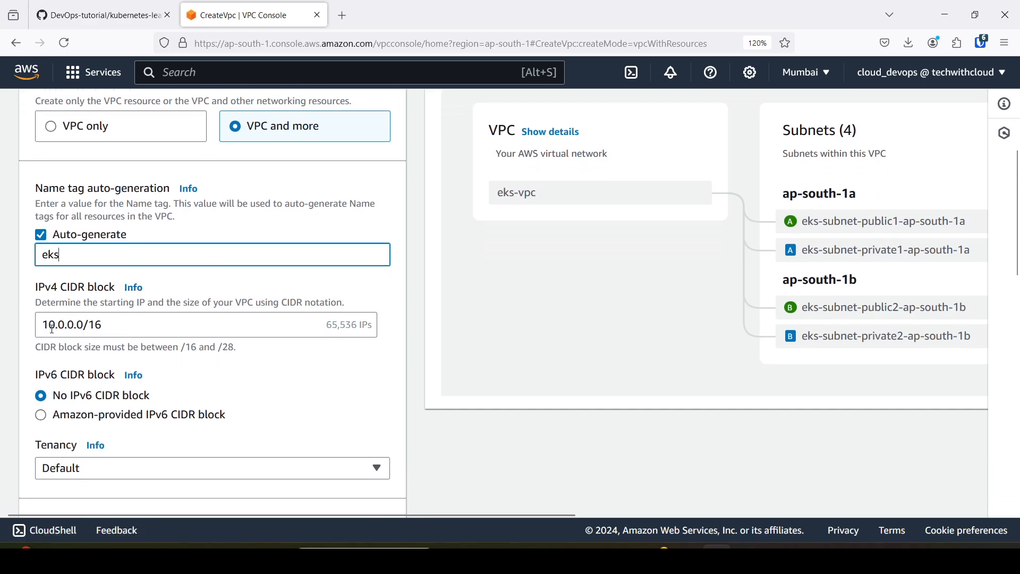
{"action": "left_click", "coordinate": [99, 15]}
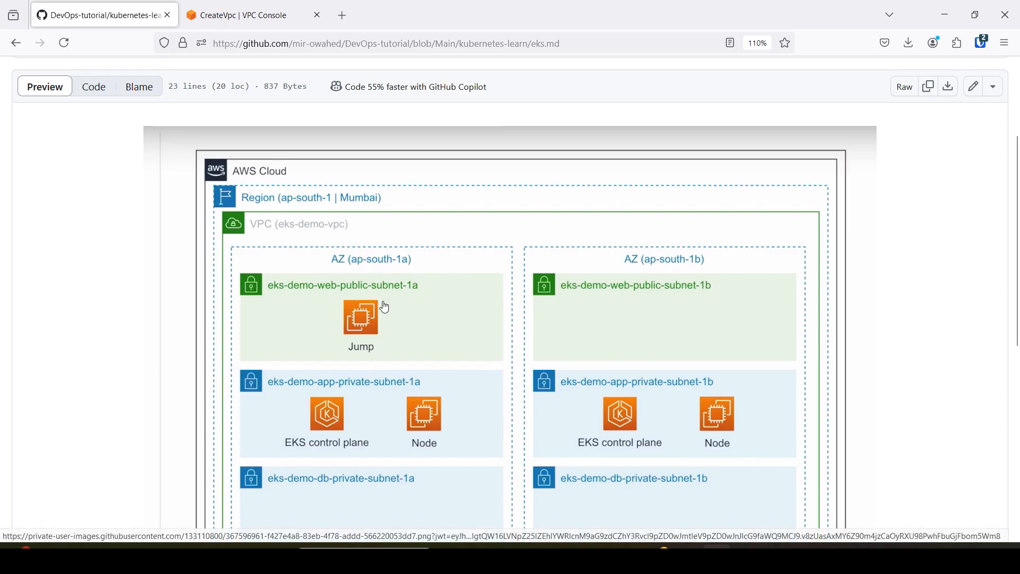
{"action": "left_click", "coordinate": [245, 15]}
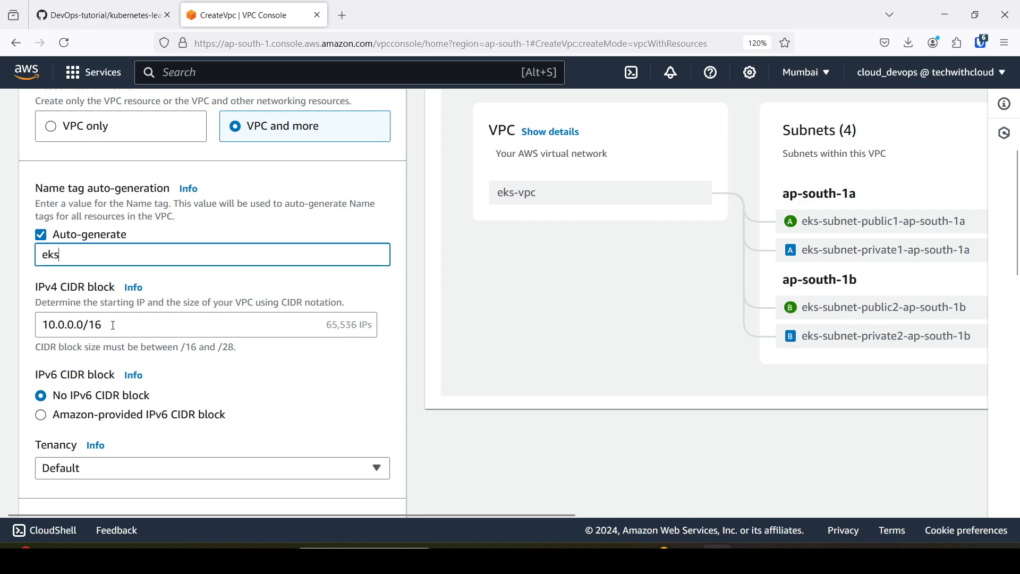
{"action": "scroll", "coordinate": [123, 307], "scroll_direction": "down", "scroll_amount": 3}
{"action": "scroll", "coordinate": [122, 307], "scroll_direction": "up", "scroll_amount": 5}
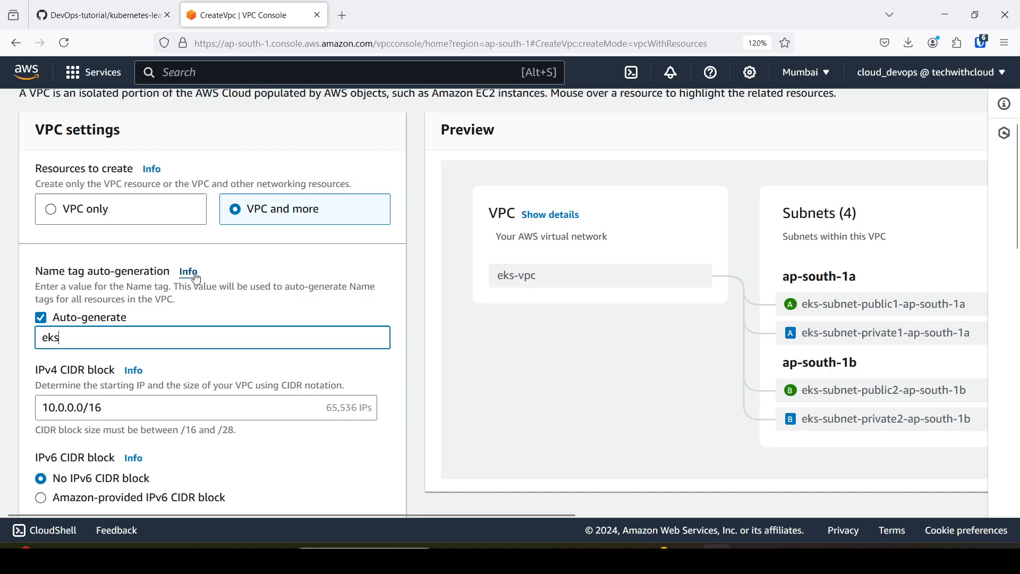
{"action": "scroll", "coordinate": [218, 266], "scroll_direction": "down", "scroll_amount": 3}
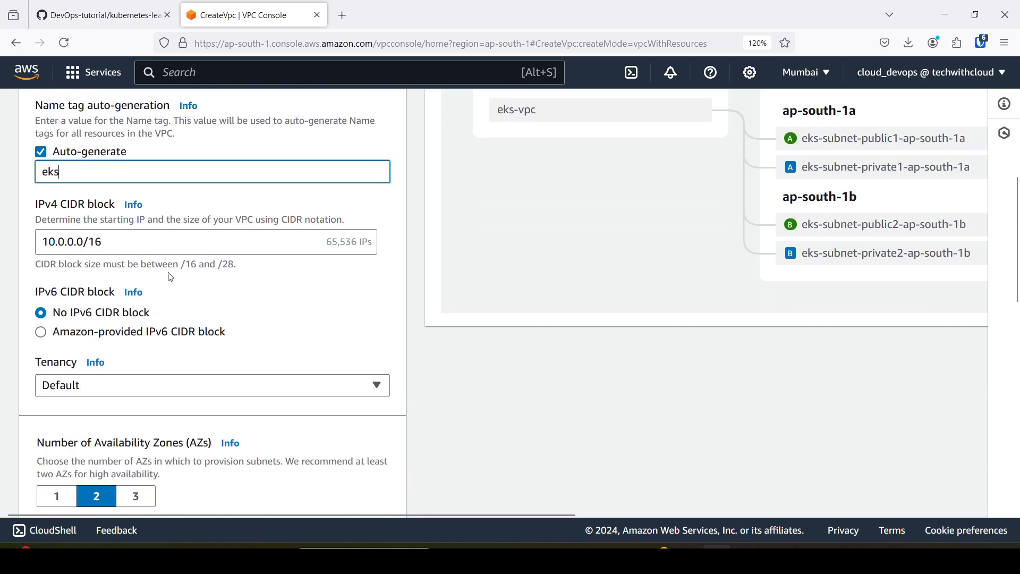
{"action": "scroll", "coordinate": [174, 300], "scroll_direction": "down", "scroll_amount": 2}
{"action": "scroll", "coordinate": [174, 303], "scroll_direction": "down", "scroll_amount": 2}
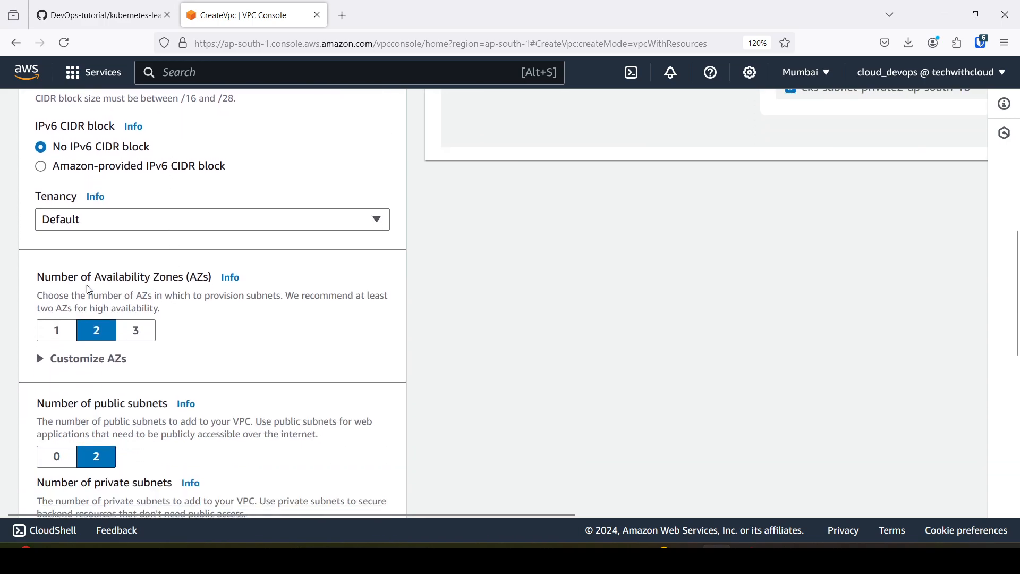
{"action": "left_click_drag", "start_coordinate": [68, 280], "coordinate": [188, 280]}
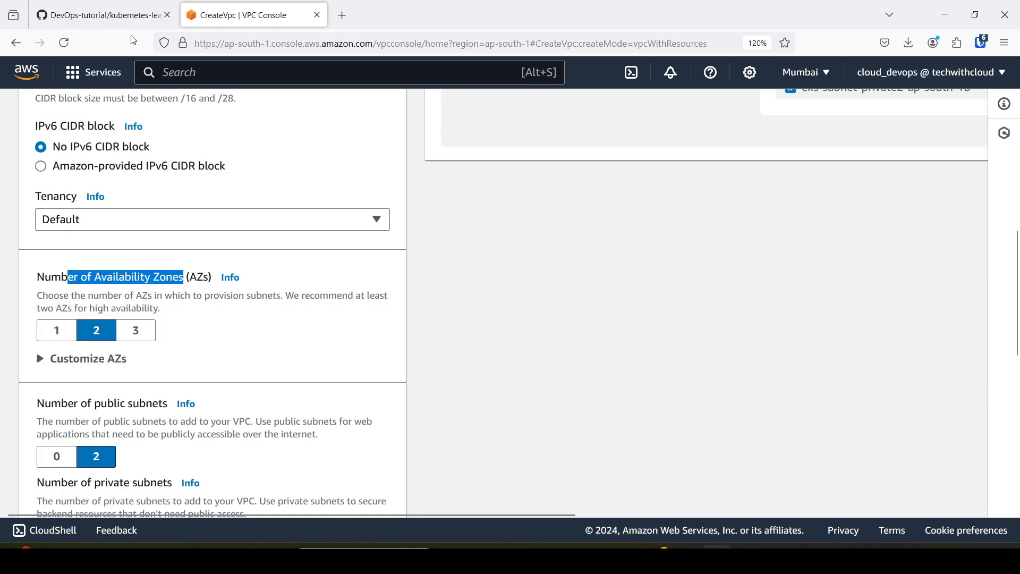
{"action": "left_click", "coordinate": [101, 15]}
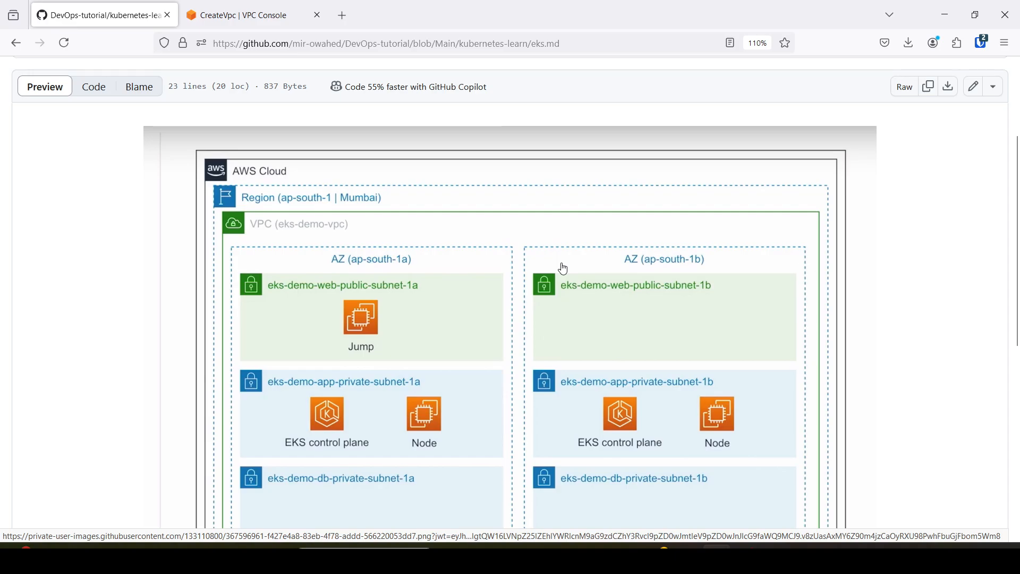
{"action": "left_click", "coordinate": [289, 7]}
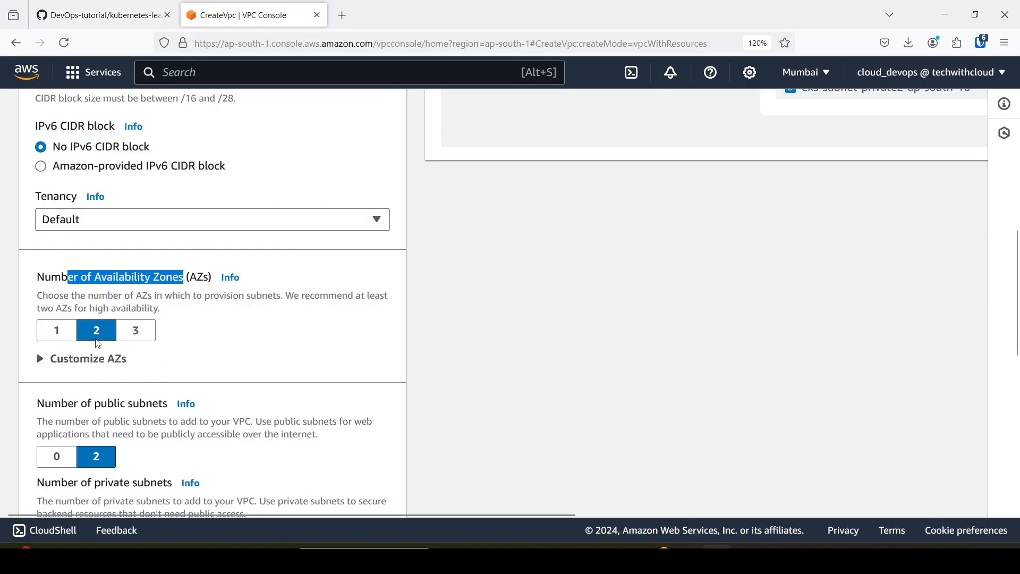
{"action": "left_click", "coordinate": [240, 323]}
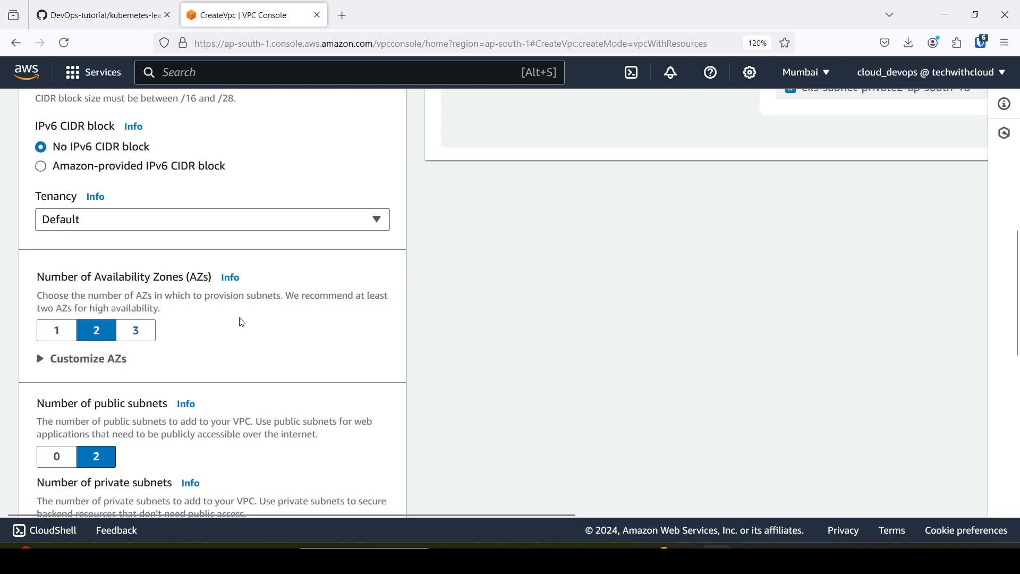
{"action": "scroll", "coordinate": [241, 322], "scroll_direction": "down", "scroll_amount": 3}
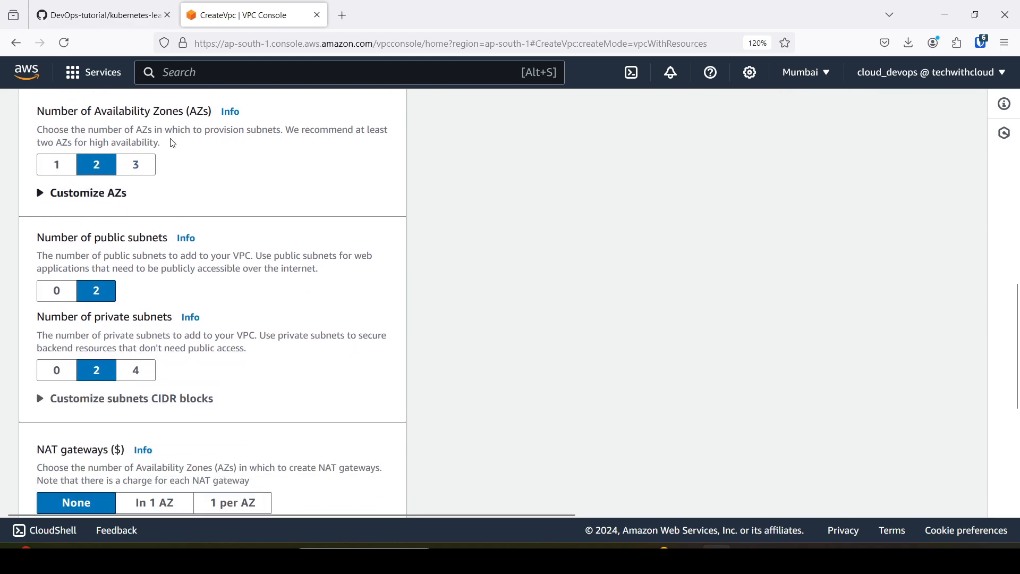
Compare the public and private subnet counts of the new VPC with the subnets drawn in the GitHub architecture diagram.
{"action": "key", "text": "ctrl+Tab"}
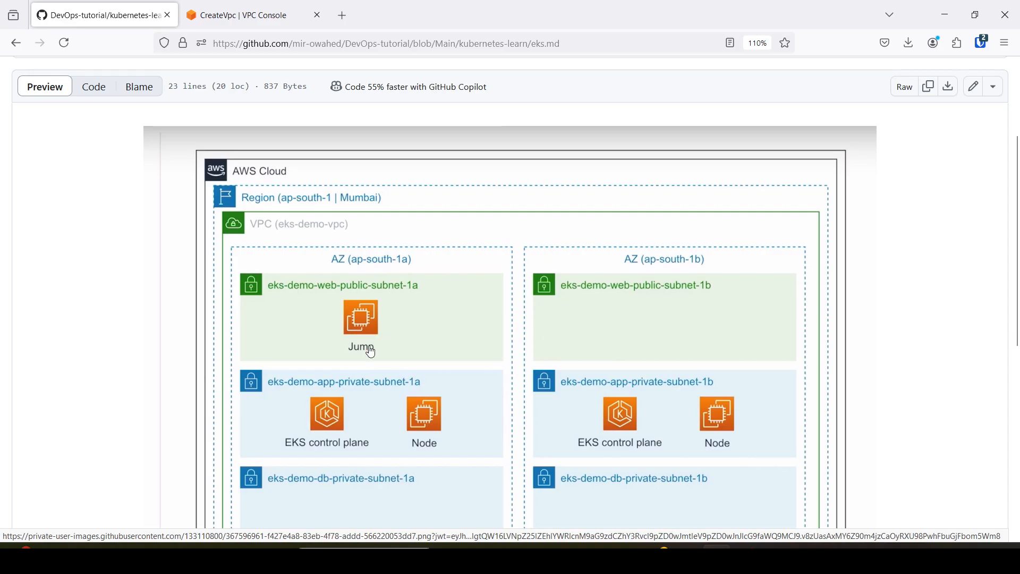
{"action": "left_click", "coordinate": [239, 5]}
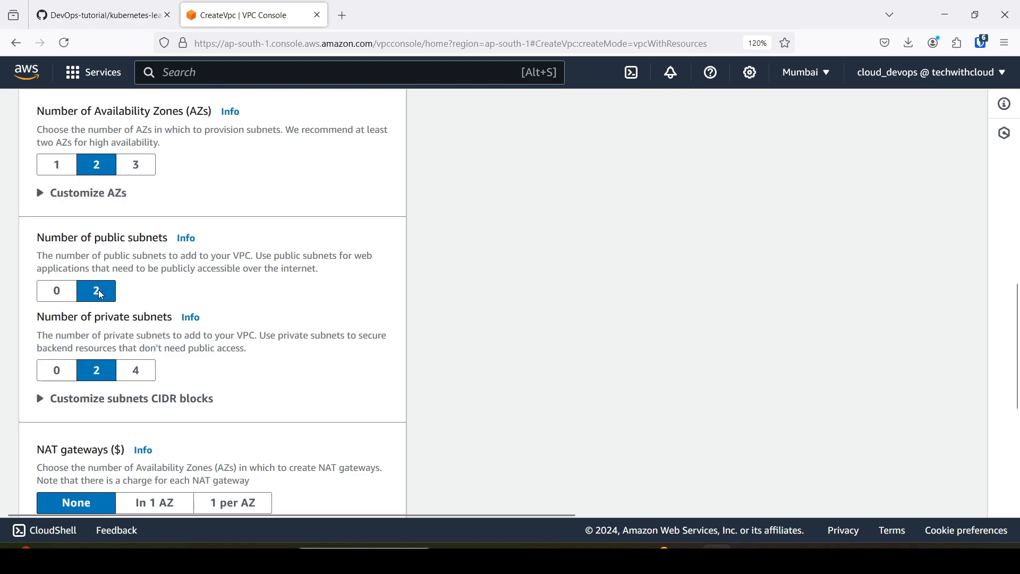
{"action": "left_click", "coordinate": [146, 6]}
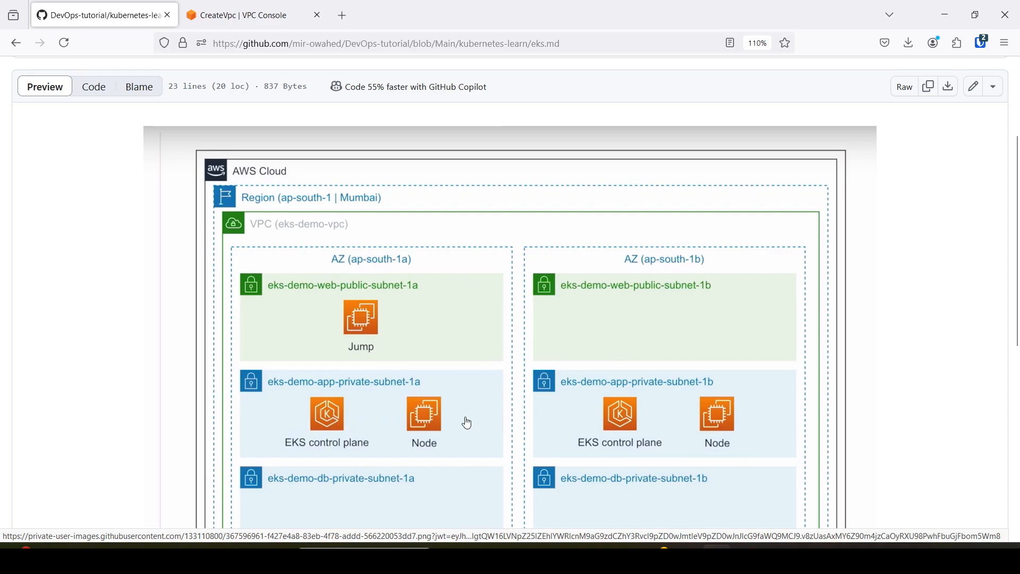
{"action": "left_click", "coordinate": [241, 12]}
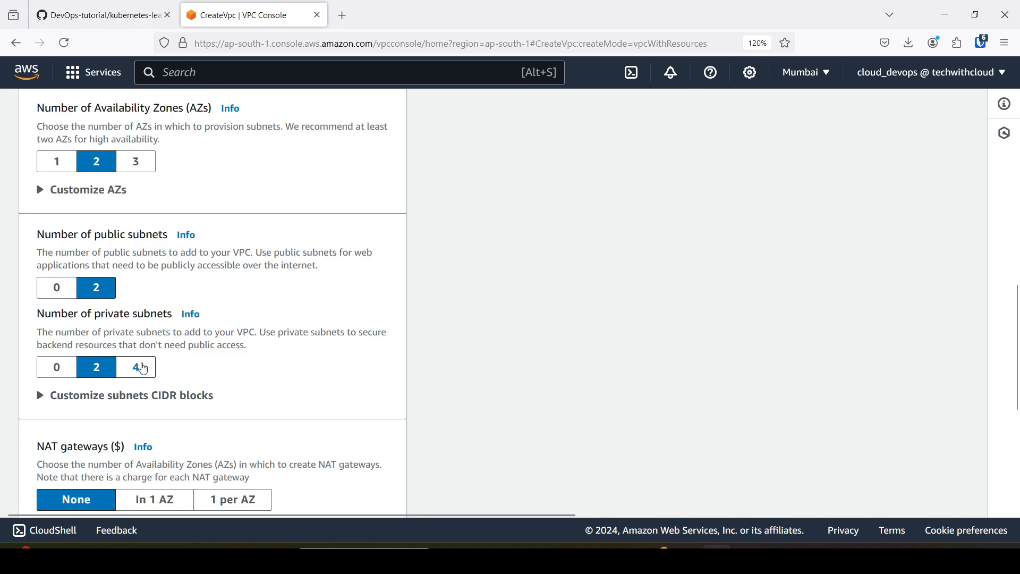
{"action": "scroll", "coordinate": [262, 273], "scroll_direction": "down", "scroll_amount": 3}
{"action": "scroll", "coordinate": [275, 250], "scroll_direction": "up", "scroll_amount": 2}
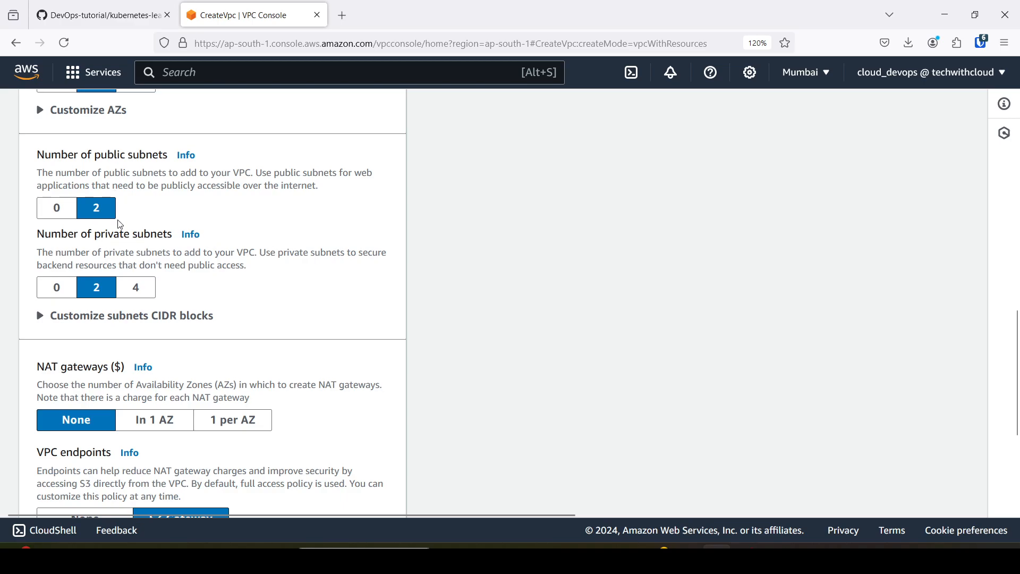
{"action": "scroll", "coordinate": [143, 304], "scroll_direction": "down", "scroll_amount": 2}
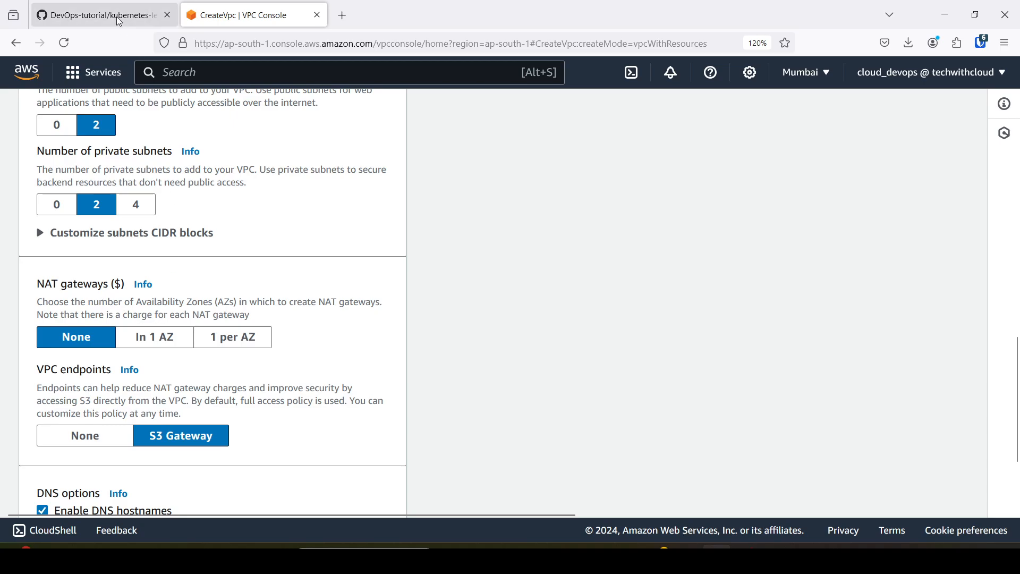
Recheck the GitHub architecture diagram and set the new VPC's NAT gateways to In 1 AZ and its VPC endpoints to None.
{"action": "left_click", "coordinate": [101, 16]}
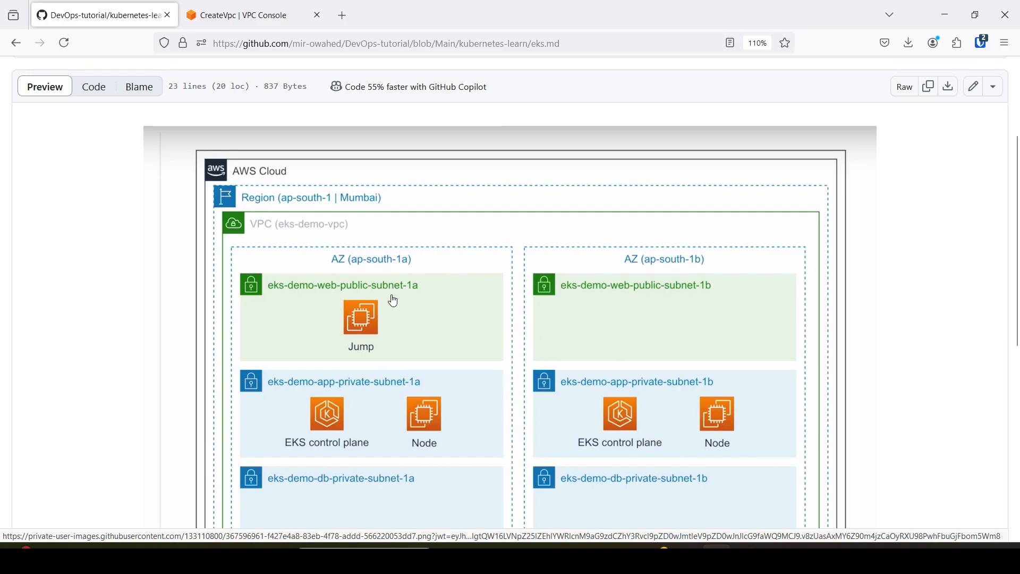
{"action": "left_click", "coordinate": [239, 16]}
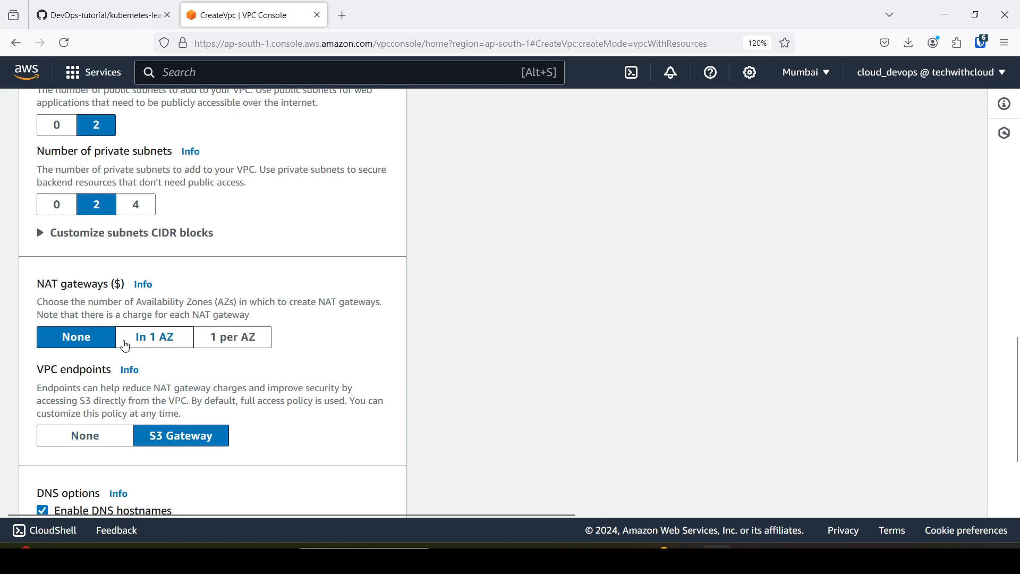
{"action": "left_click", "coordinate": [157, 340]}
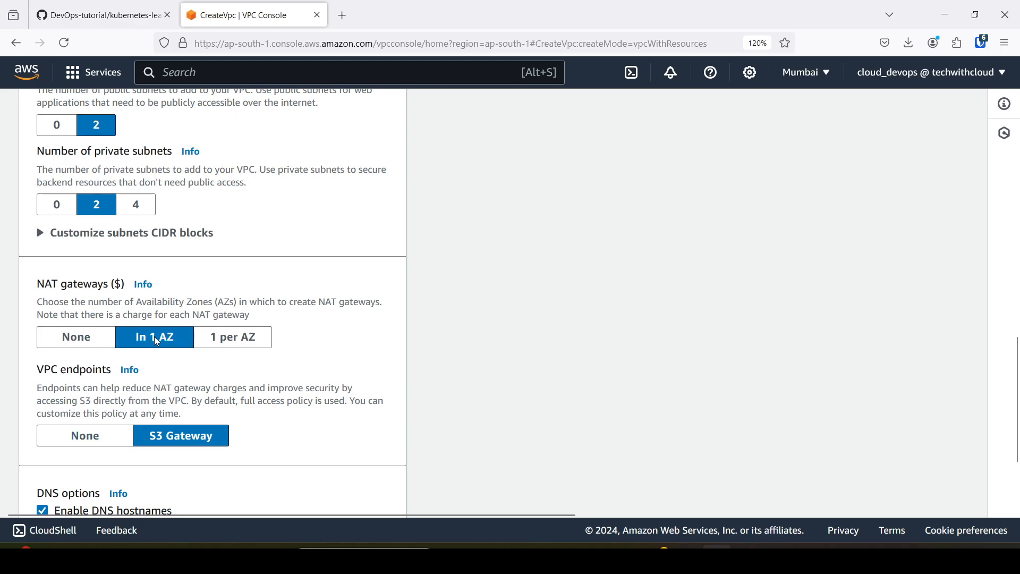
{"action": "scroll", "coordinate": [175, 353], "scroll_direction": "down", "scroll_amount": 2}
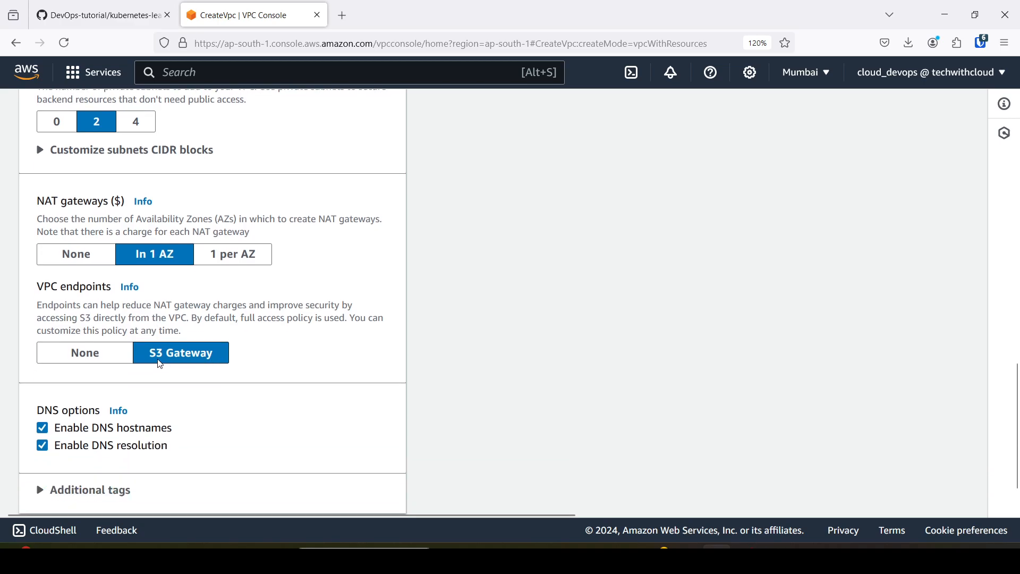
{"action": "left_click", "coordinate": [76, 360]}
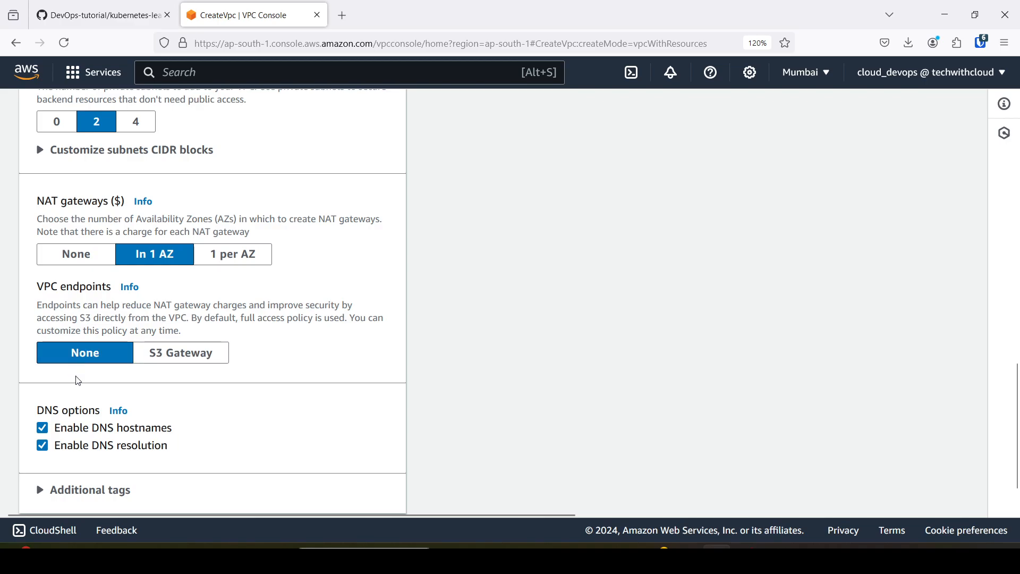
Review the DNS options and examine the preview of the VPC's subnets, route tables and network connections.
{"action": "scroll", "coordinate": [175, 428], "scroll_direction": "down", "scroll_amount": 1}
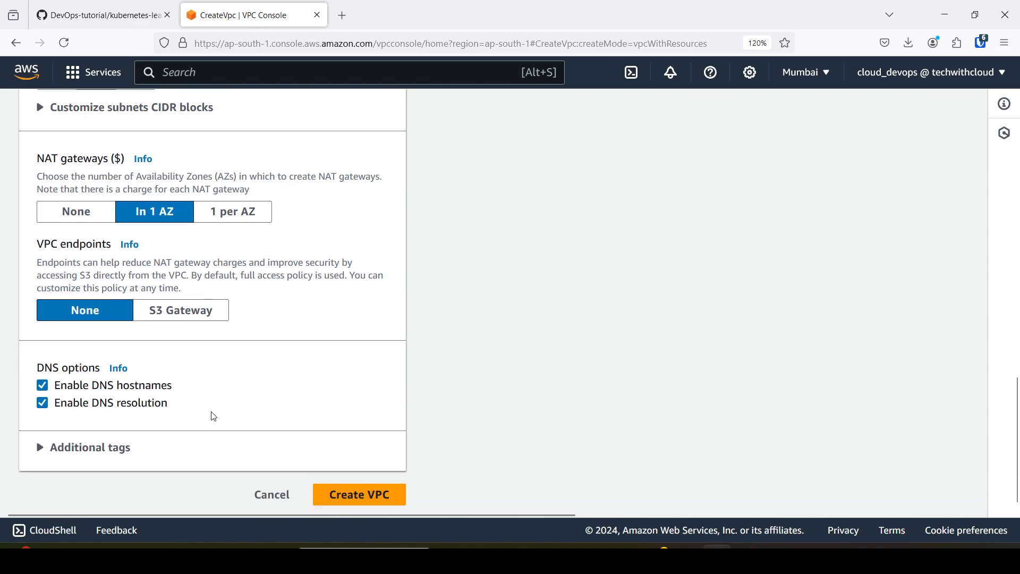
{"action": "scroll", "coordinate": [218, 414], "scroll_direction": "up", "scroll_amount": 8}
{"action": "scroll", "coordinate": [359, 365], "scroll_direction": "up", "scroll_amount": 10}
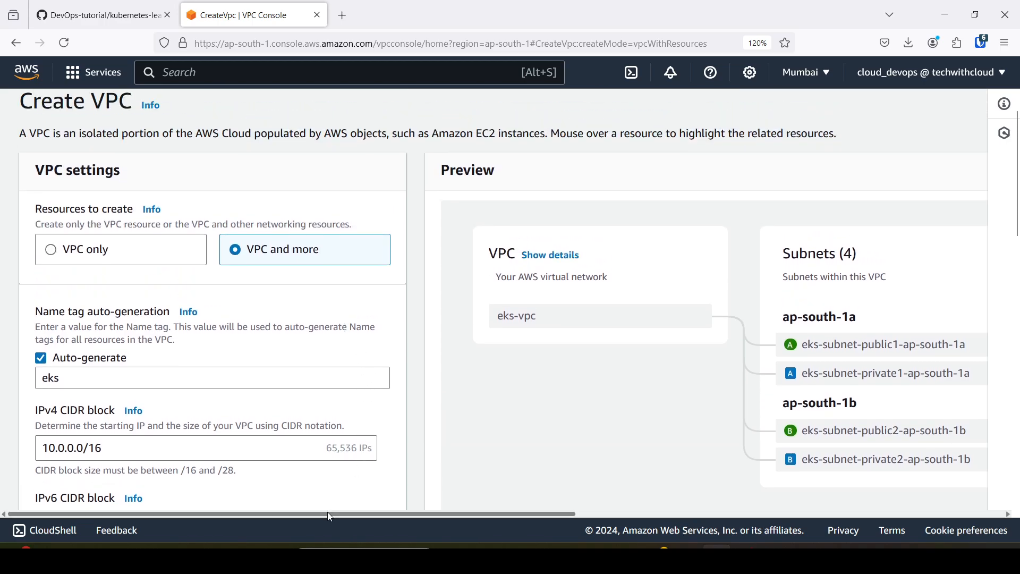
{"action": "left_click_drag", "start_coordinate": [328, 511], "coordinate": [602, 530]}
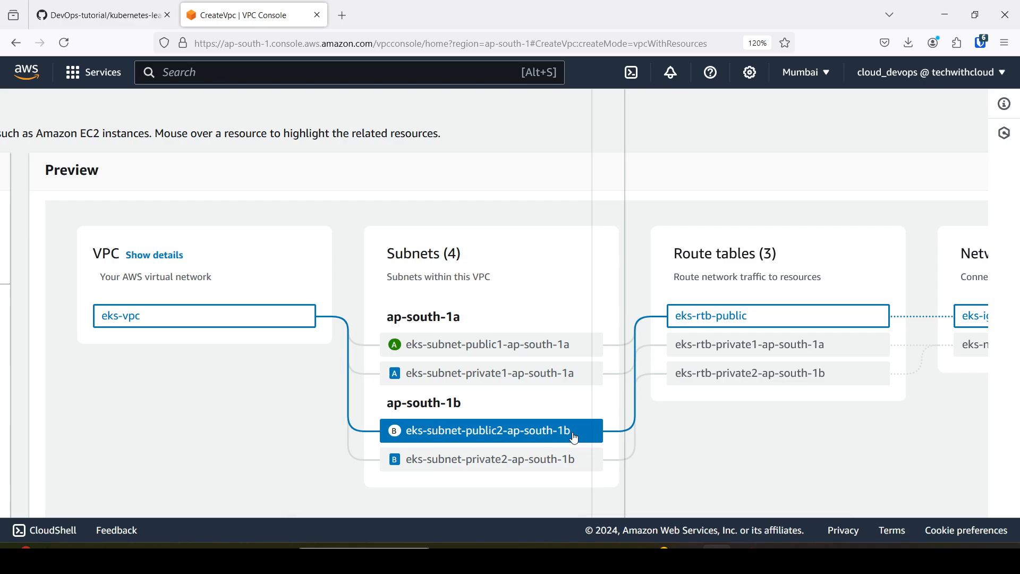
{"action": "left_click_drag", "start_coordinate": [482, 512], "coordinate": [532, 514]}
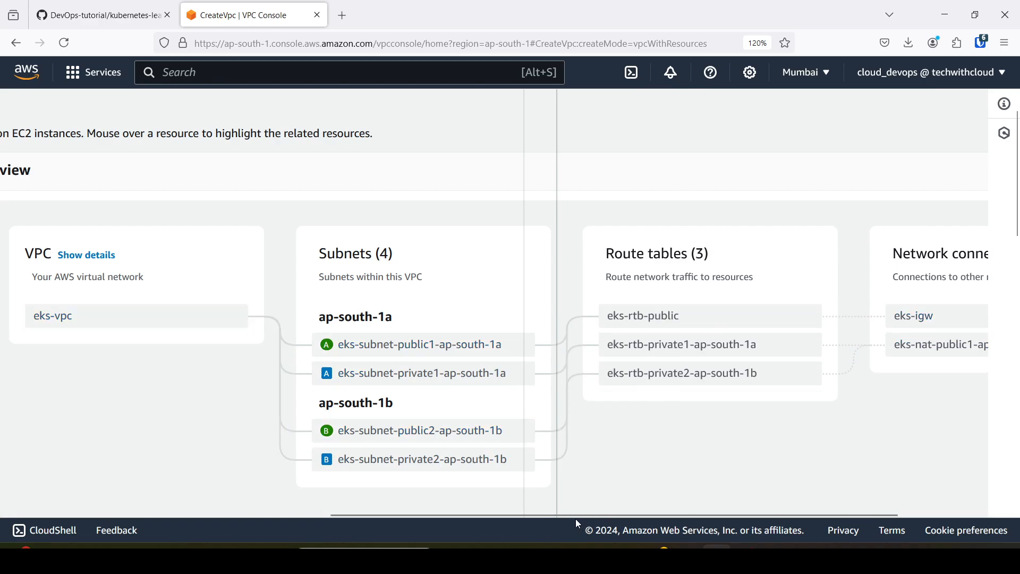
{"action": "left_click_drag", "start_coordinate": [649, 512], "coordinate": [717, 512]}
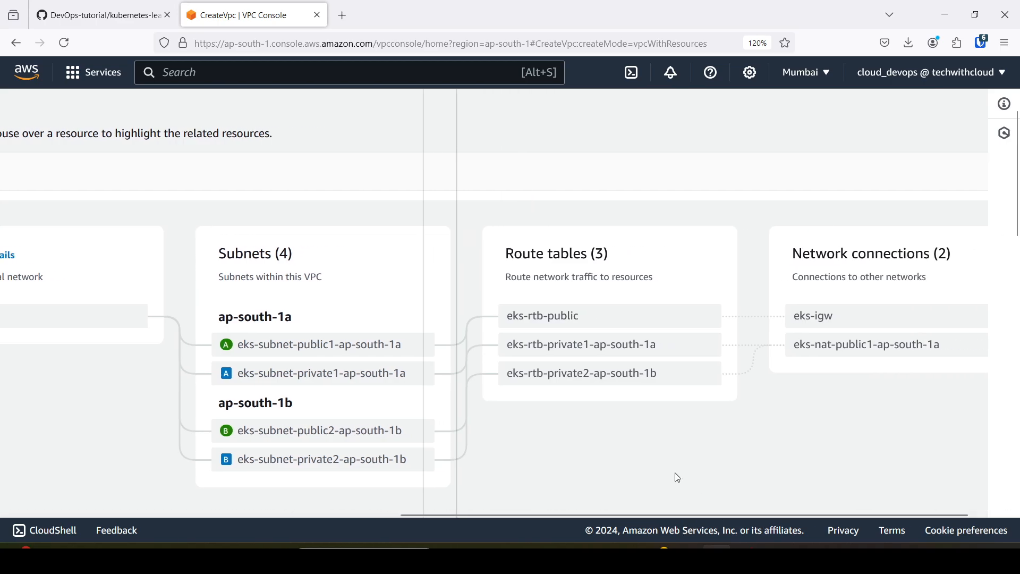
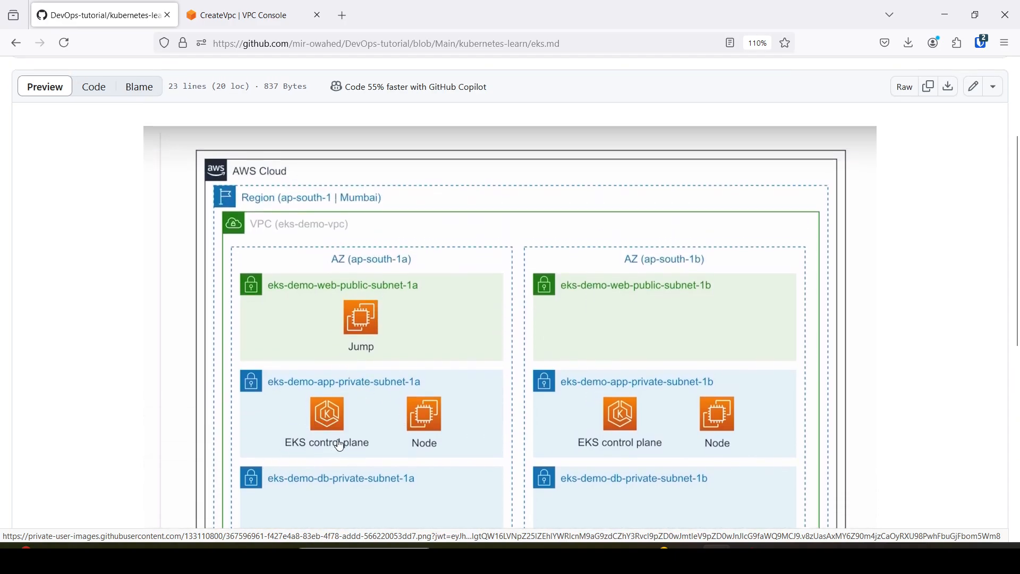
Create the configured VPC and follow the progress of its creation workflow, rechecking the subnets in the GitHub architecture diagram meanwhile.
{"action": "left_click", "coordinate": [239, 15]}
{"action": "left_click", "coordinate": [340, 504]}
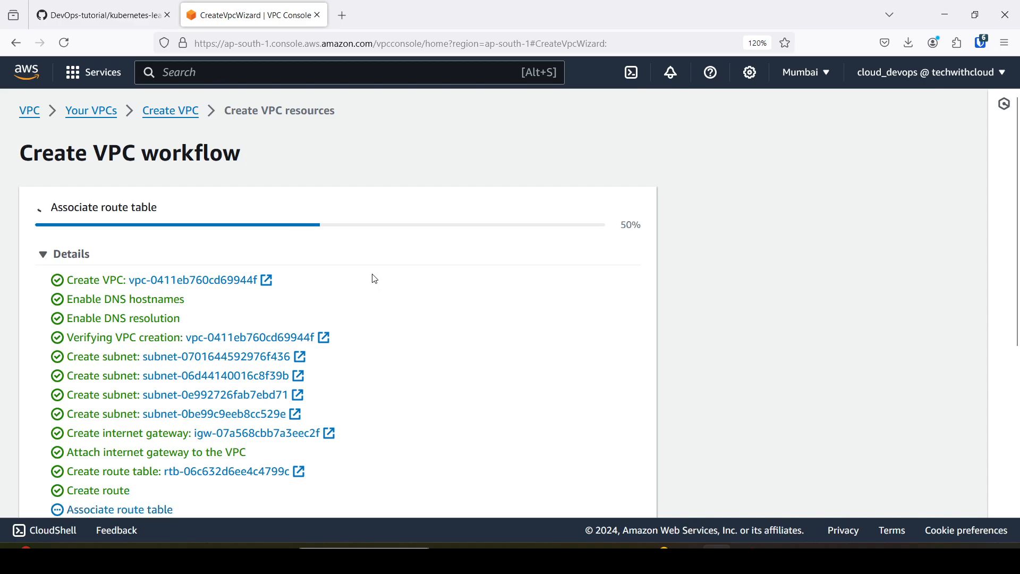
{"action": "scroll", "coordinate": [372, 278], "scroll_direction": "down", "scroll_amount": 3}
{"action": "scroll", "coordinate": [375, 279], "scroll_direction": "down", "scroll_amount": 2}
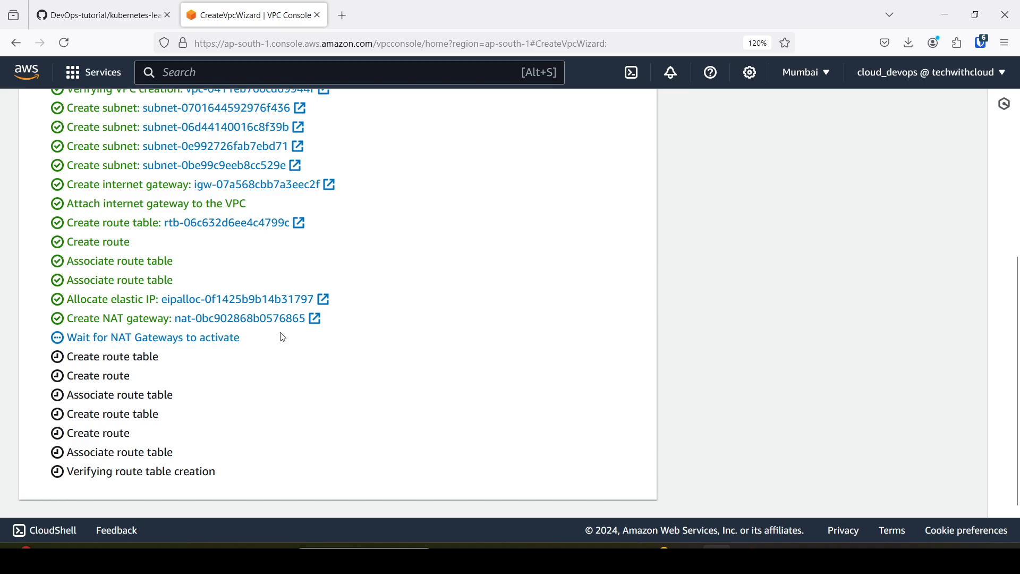
{"action": "scroll", "coordinate": [280, 337], "scroll_direction": "up", "scroll_amount": 3}
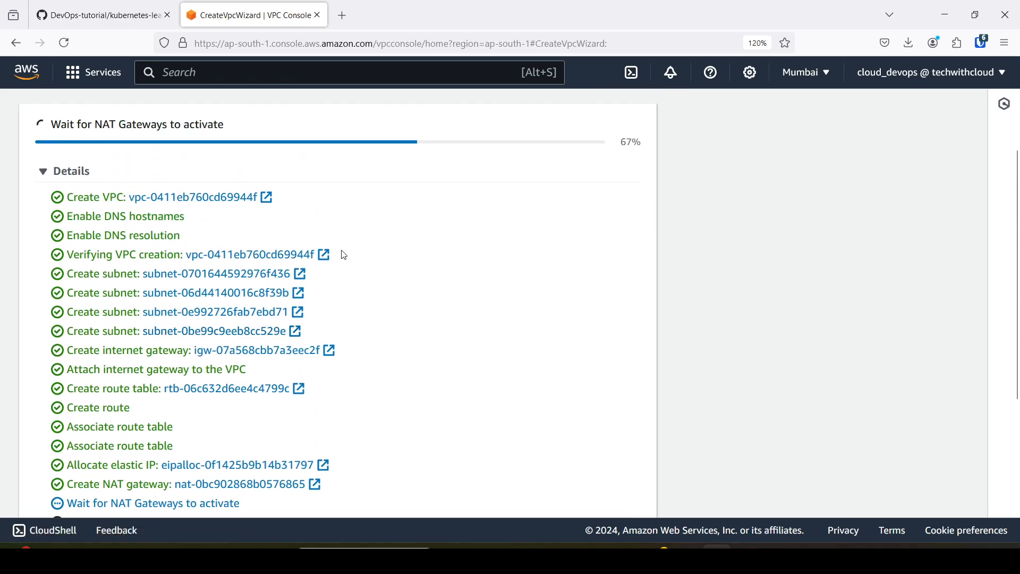
{"action": "left_click", "coordinate": [113, 19]}
{"action": "scroll", "coordinate": [339, 225], "scroll_direction": "down", "scroll_amount": 4}
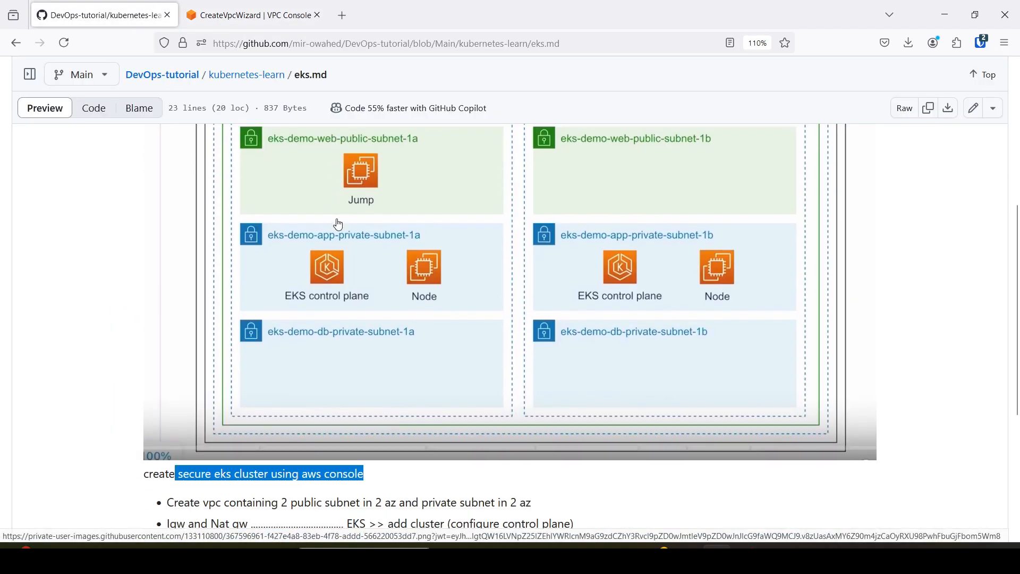
{"action": "scroll", "coordinate": [339, 225], "scroll_direction": "up", "scroll_amount": 3}
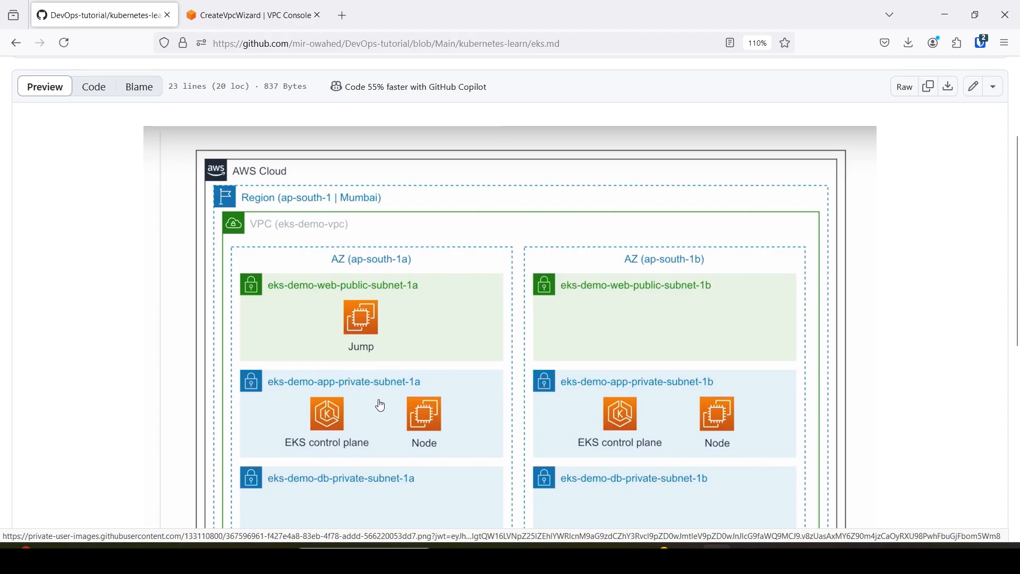
{"action": "left_click", "coordinate": [232, 6]}
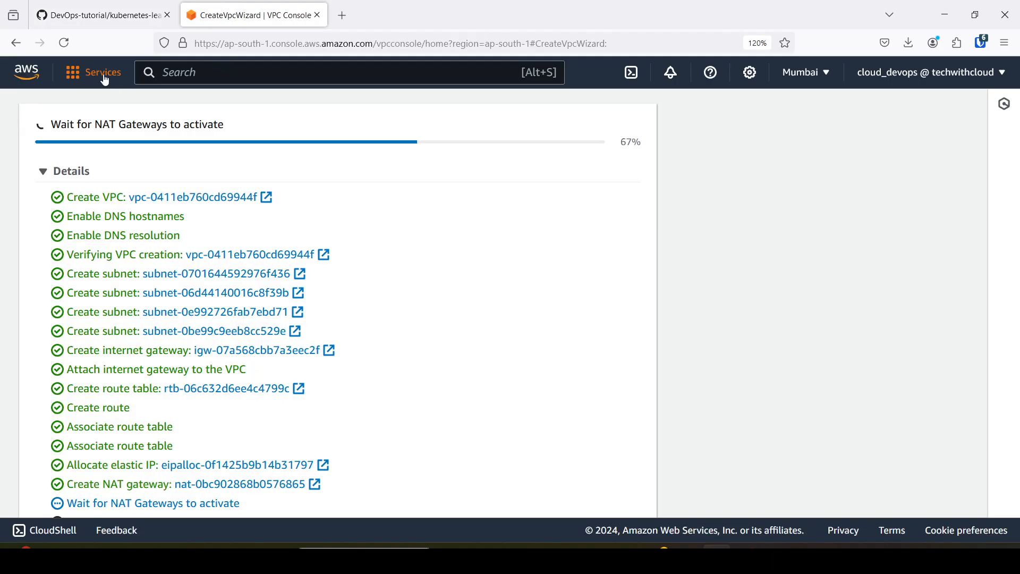
Duplicate the VPC console page, search for eks in the copy and open Elastic Kubernetes Service.
{"action": "right_click", "coordinate": [258, 15]}
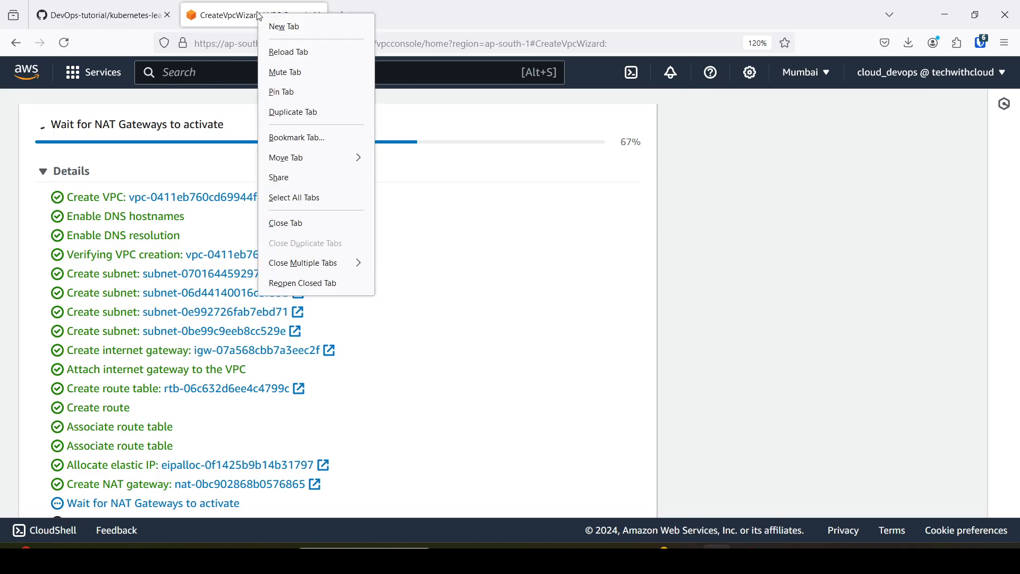
{"action": "left_click", "coordinate": [295, 113]}
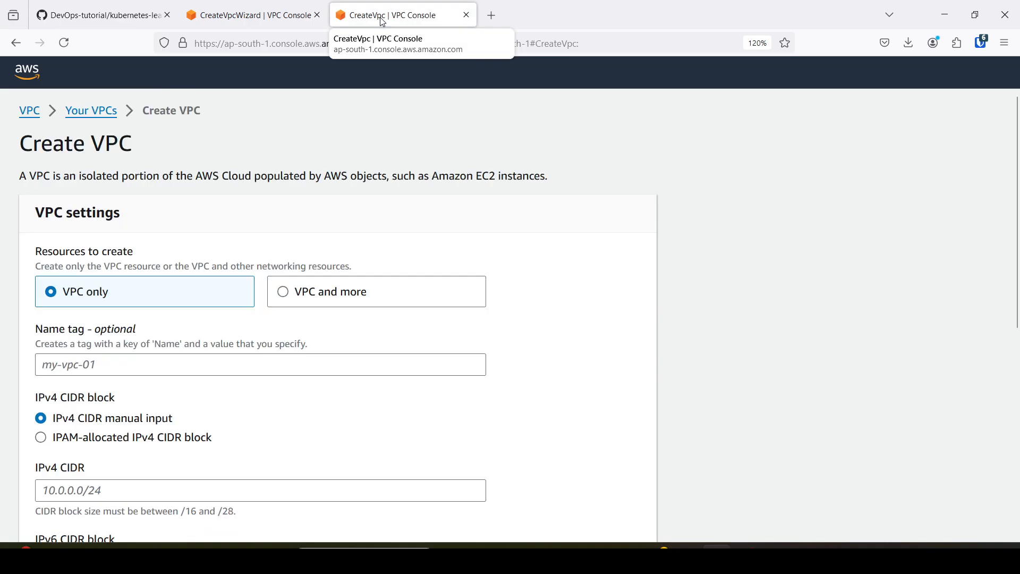
{"action": "left_click", "coordinate": [250, 15]}
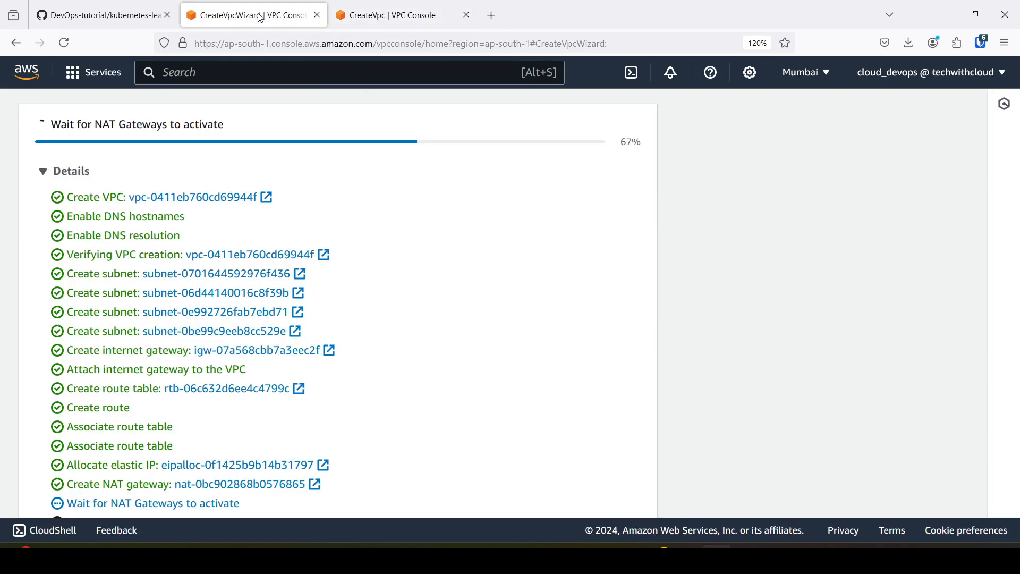
{"action": "left_click", "coordinate": [369, 16]}
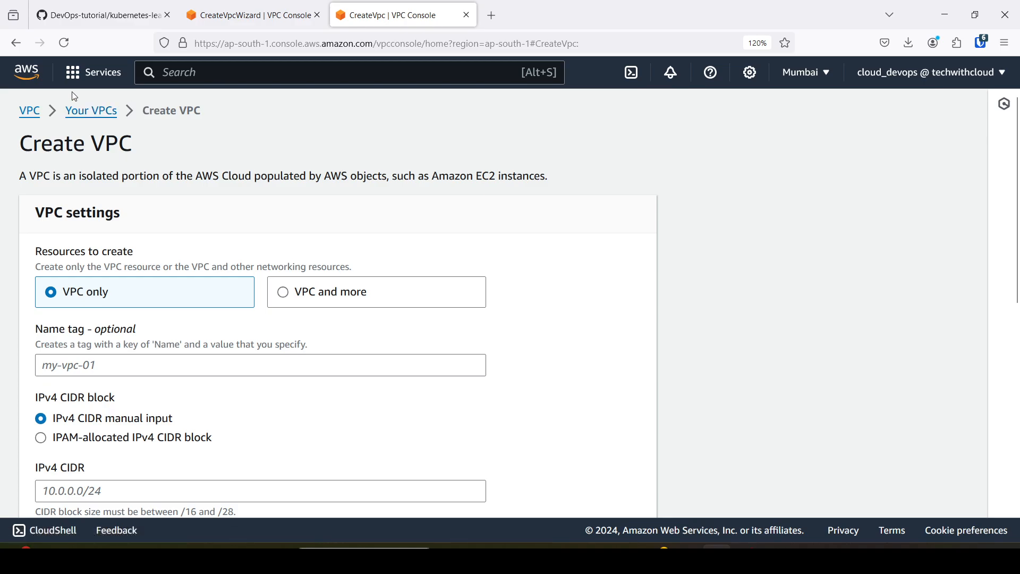
{"action": "left_click", "coordinate": [186, 75]}
{"action": "type", "text": "eks"}
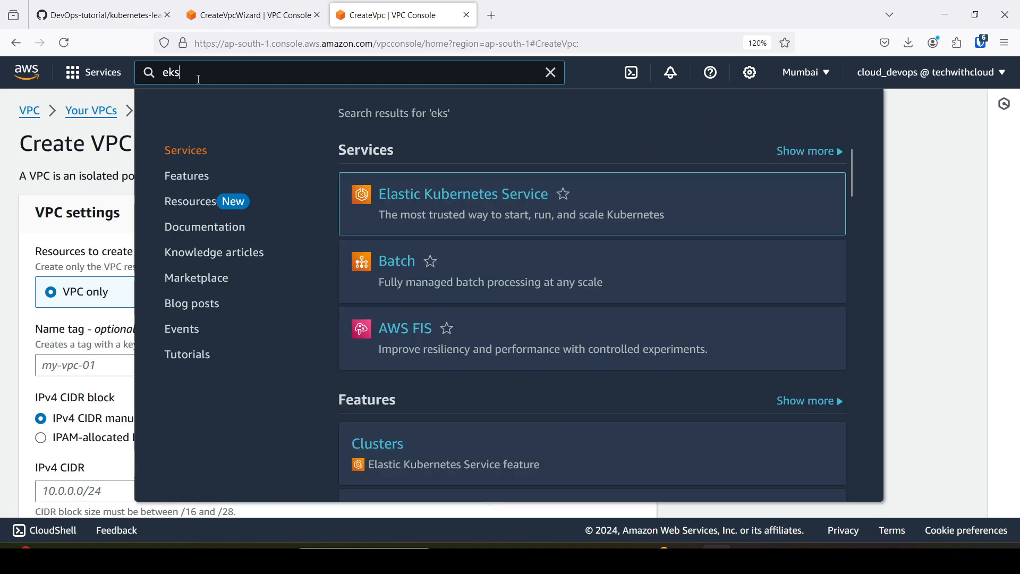
{"action": "left_click", "coordinate": [441, 195]}
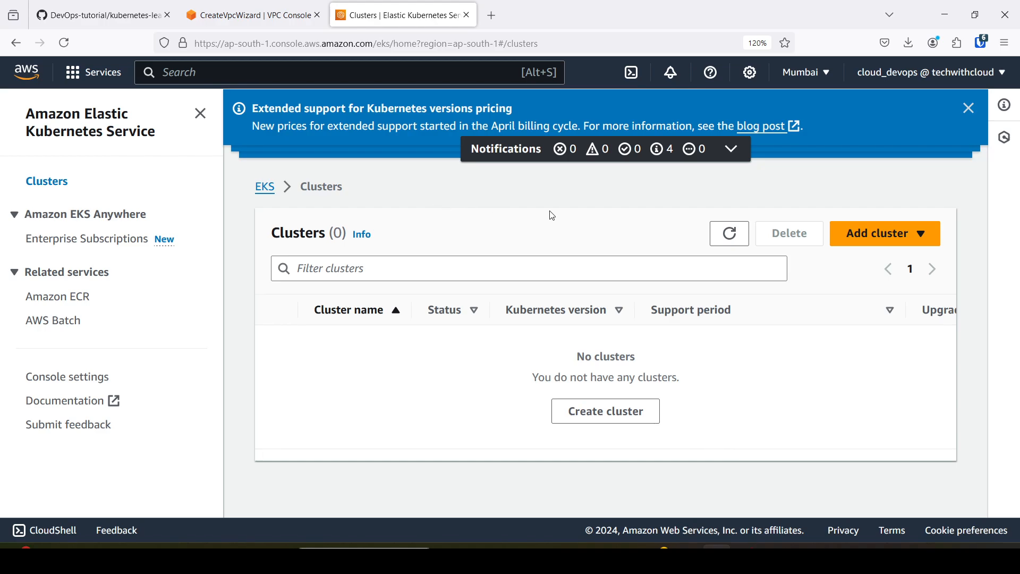
Start creating a new EKS cluster and name it eks-control-plane.
{"action": "left_click", "coordinate": [898, 243]}
{"action": "left_click", "coordinate": [866, 258]}
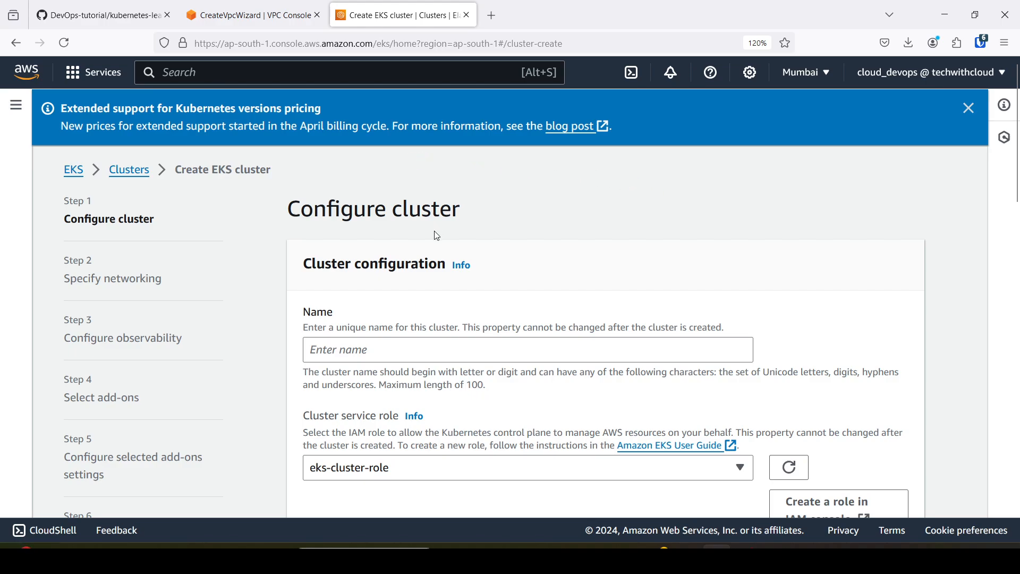
{"action": "left_click", "coordinate": [101, 15]}
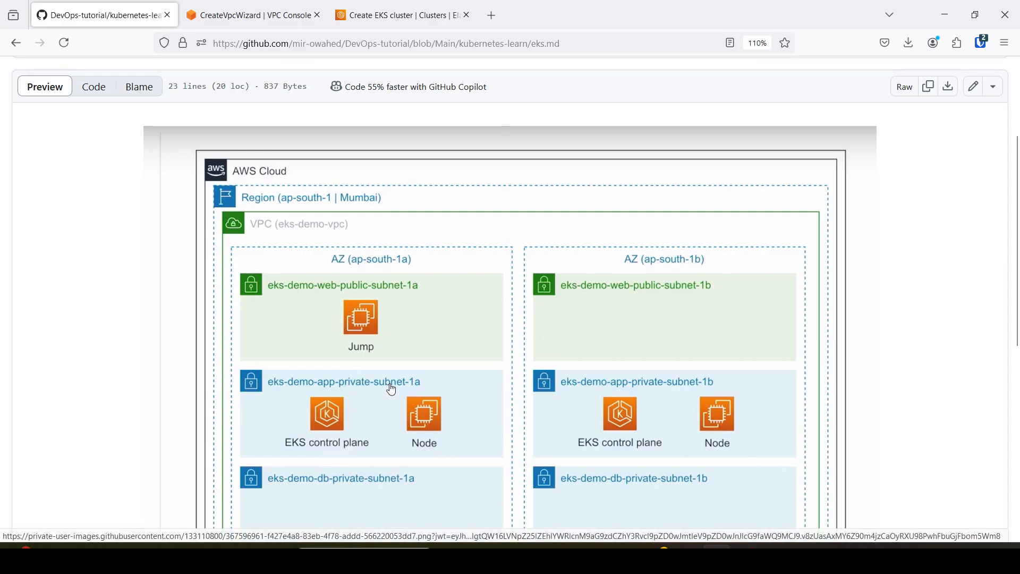
{"action": "left_click", "coordinate": [399, 16]}
{"action": "left_click", "coordinate": [379, 350]}
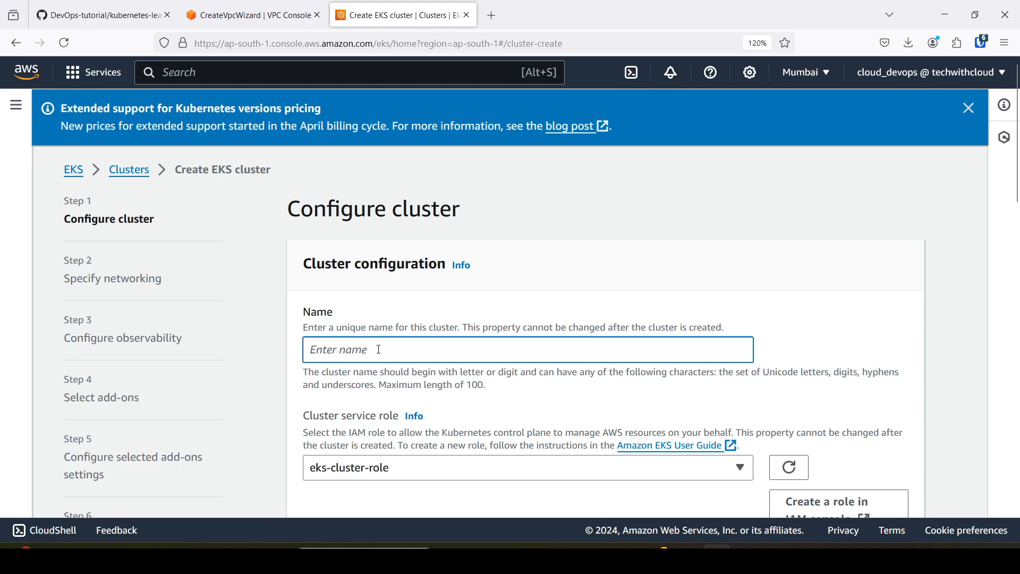
{"action": "type", "text": "eks-control-plane"}
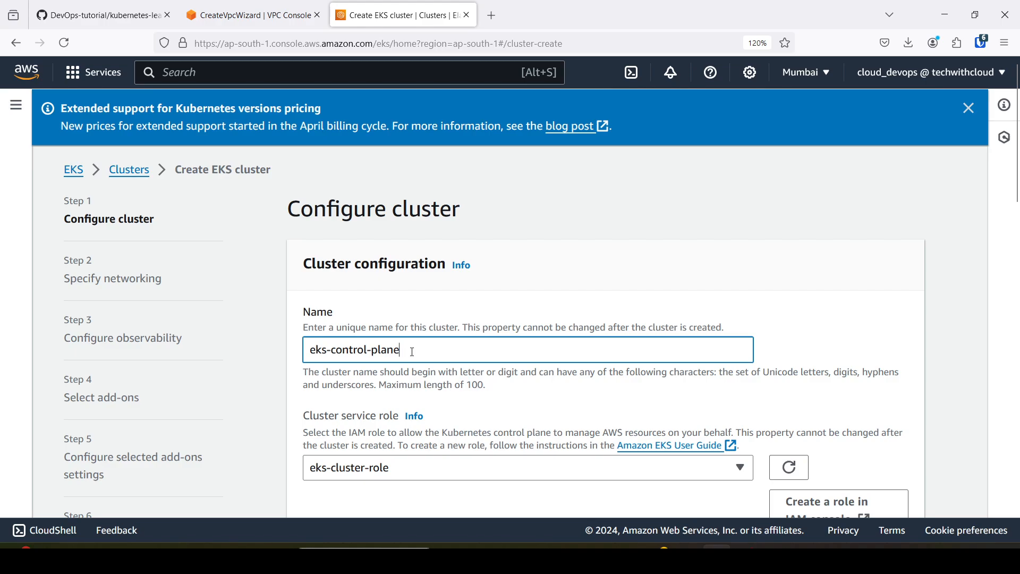
Examine the cluster service role setting of the new EKS cluster and check the VPC creation workflow's status and details.
{"action": "scroll", "coordinate": [423, 344], "scroll_direction": "down", "scroll_amount": 3}
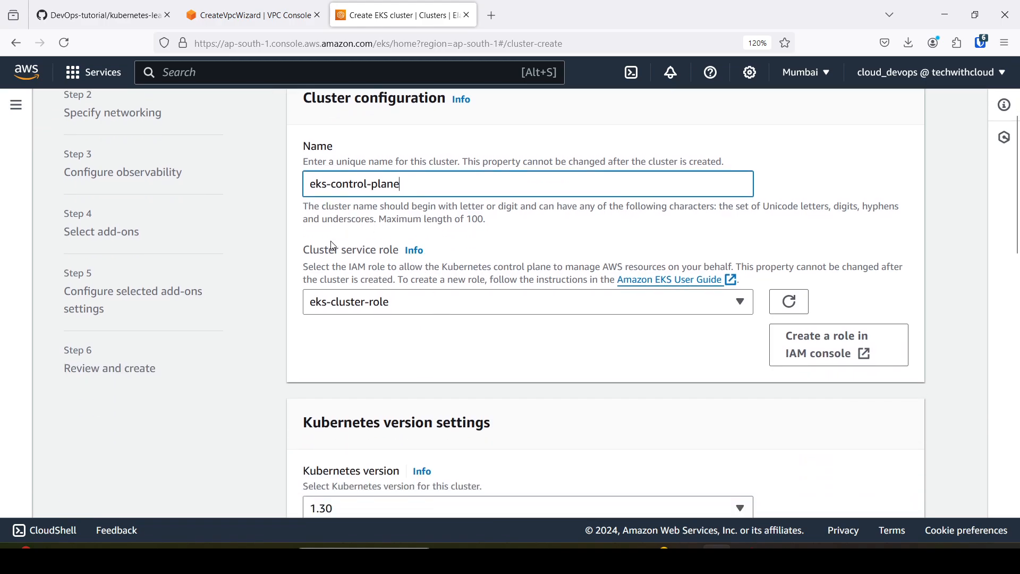
{"action": "left_click_drag", "start_coordinate": [303, 254], "coordinate": [396, 257]}
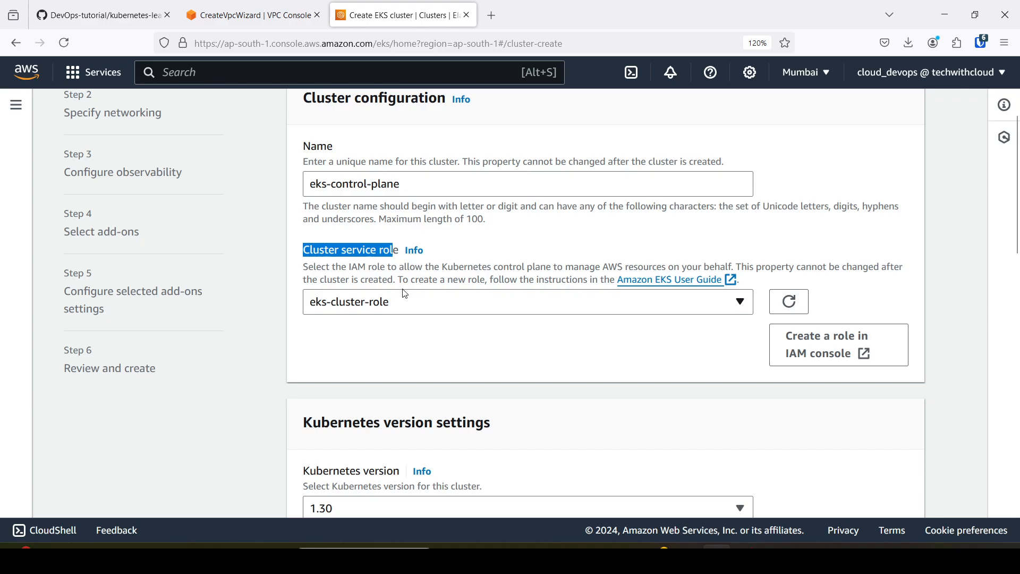
{"action": "scroll", "coordinate": [359, 267], "scroll_direction": "up", "scroll_amount": 2}
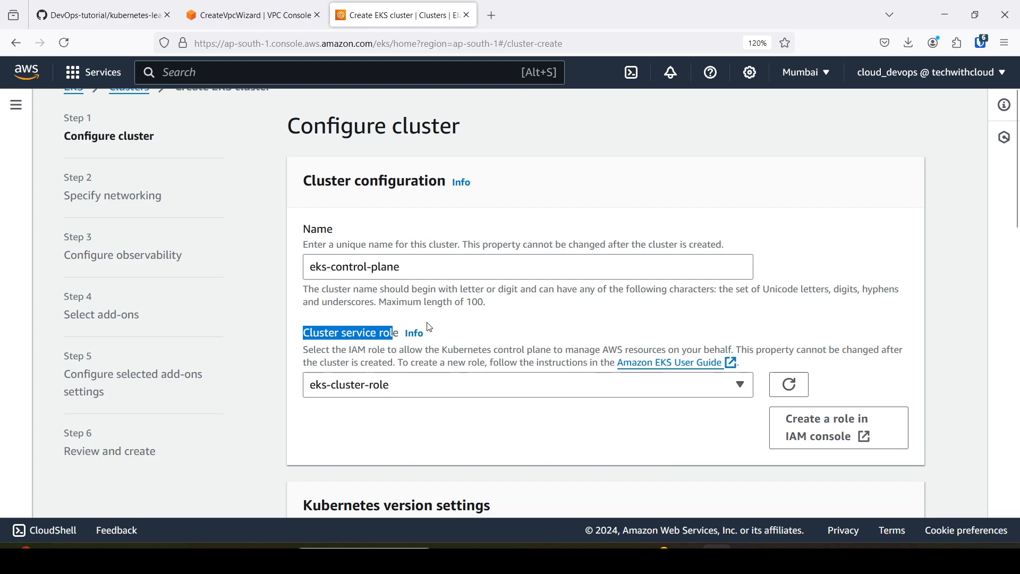
{"action": "left_click", "coordinate": [492, 16]}
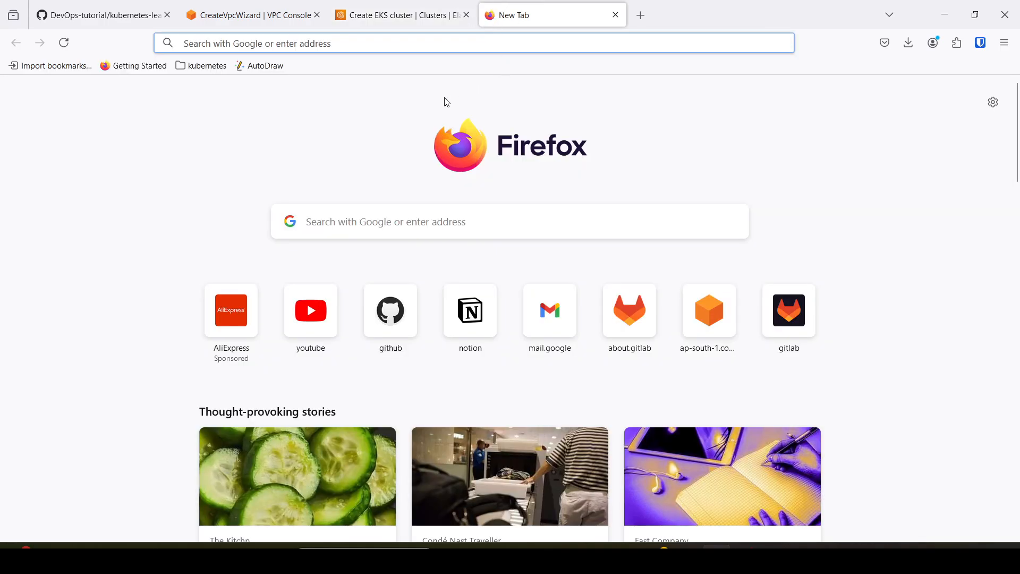
{"action": "left_click", "coordinate": [381, 10]}
{"action": "left_click", "coordinate": [249, 16]}
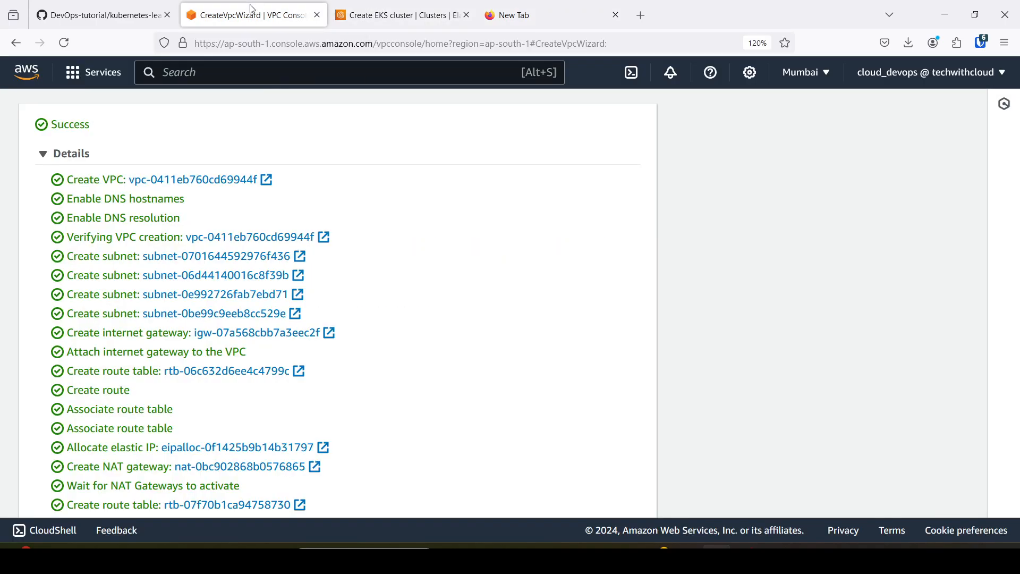
{"action": "scroll", "coordinate": [264, 241], "scroll_direction": "down", "scroll_amount": 5}
{"action": "scroll", "coordinate": [425, 375], "scroll_direction": "up", "scroll_amount": 5}
{"action": "scroll", "coordinate": [415, 361], "scroll_direction": "down", "scroll_amount": 5}
{"action": "scroll", "coordinate": [409, 329], "scroll_direction": "up", "scroll_amount": 5}
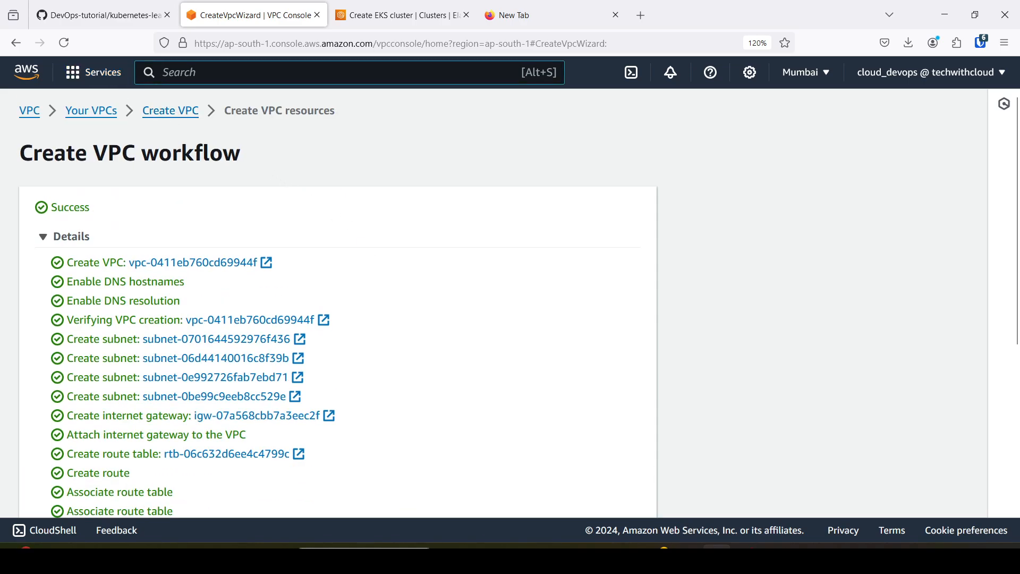
Search the console for iam and open the list of IAM roles.
{"action": "type", "text": "iam"}
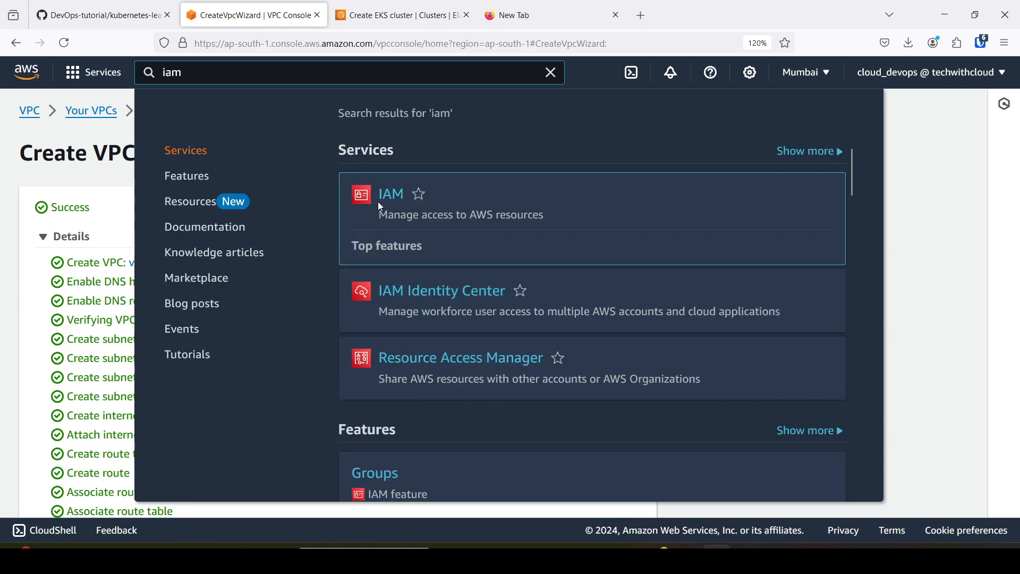
{"action": "left_click", "coordinate": [390, 197]}
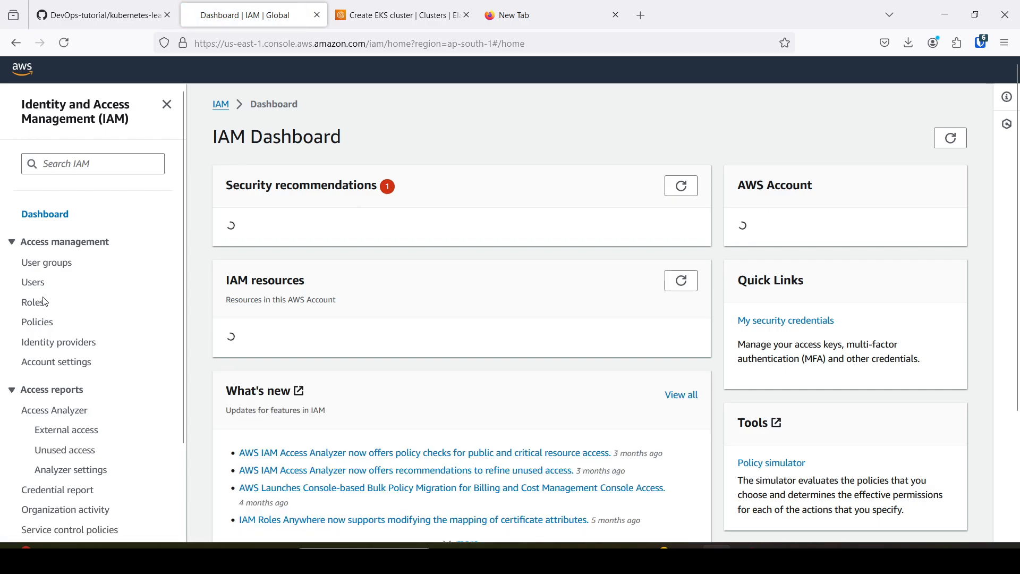
{"action": "left_click", "coordinate": [32, 301]}
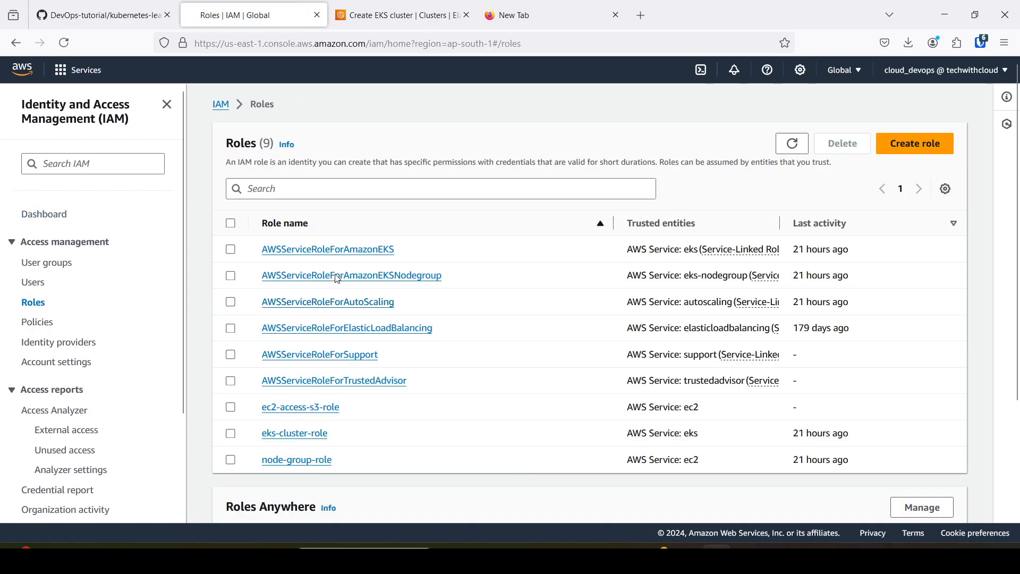
Delete the IAM roles eks-cluster-role and node-group-role, confirming the deletion with the word delete.
{"action": "left_click", "coordinate": [231, 436]}
{"action": "left_click", "coordinate": [231, 462]}
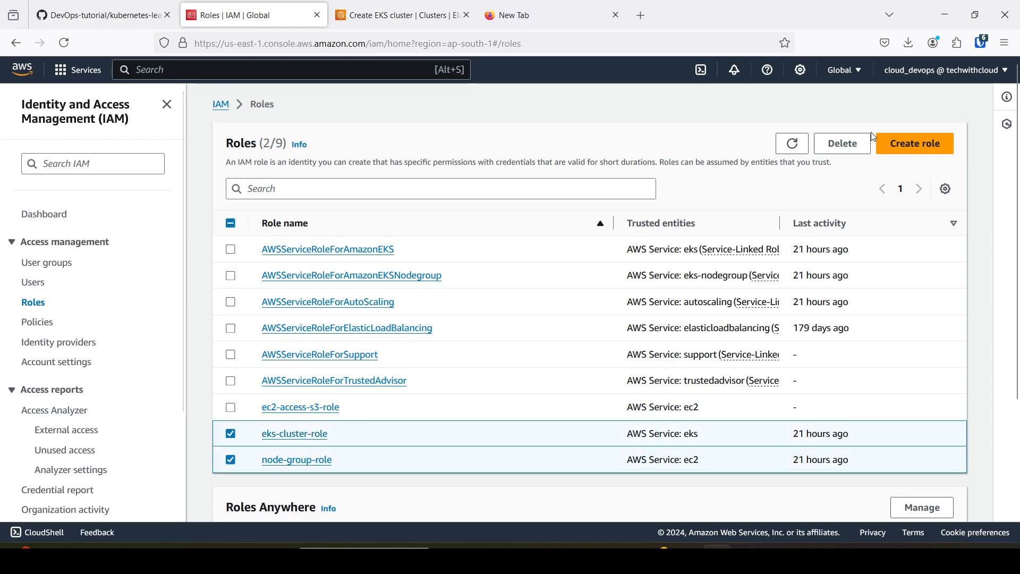
{"action": "left_click", "coordinate": [857, 144]}
{"action": "left_click", "coordinate": [458, 408]}
{"action": "type", "text": "delete"}
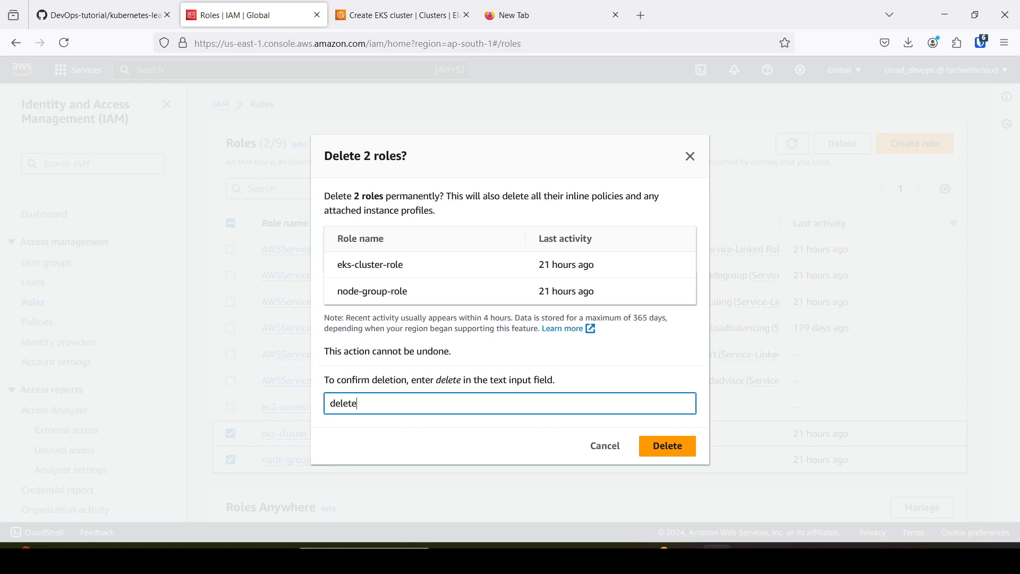
{"action": "left_click", "coordinate": [674, 455]}
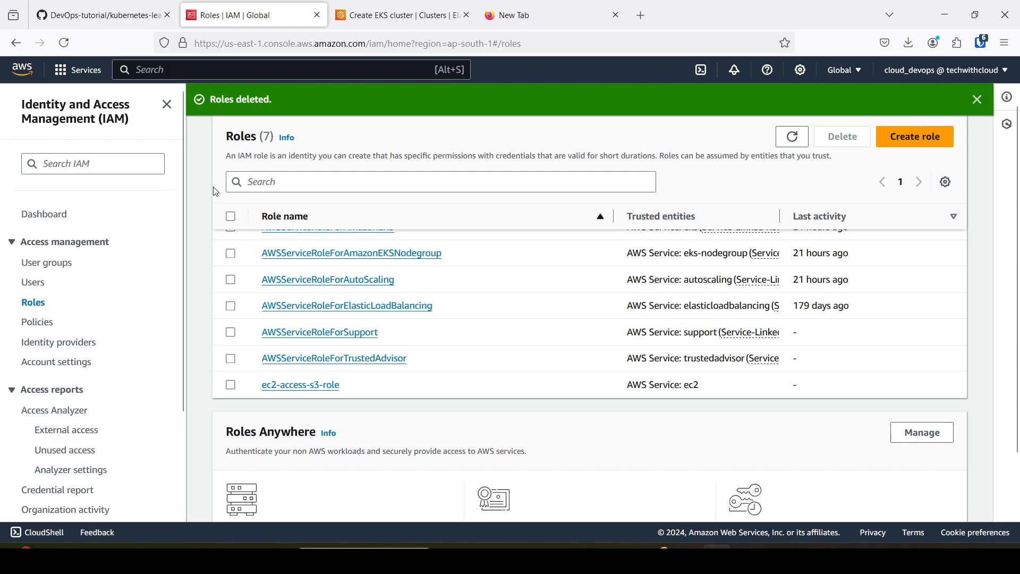
Return to the EKS cluster configuration and refresh the available cluster service roles.
{"action": "left_click", "coordinate": [398, 15]}
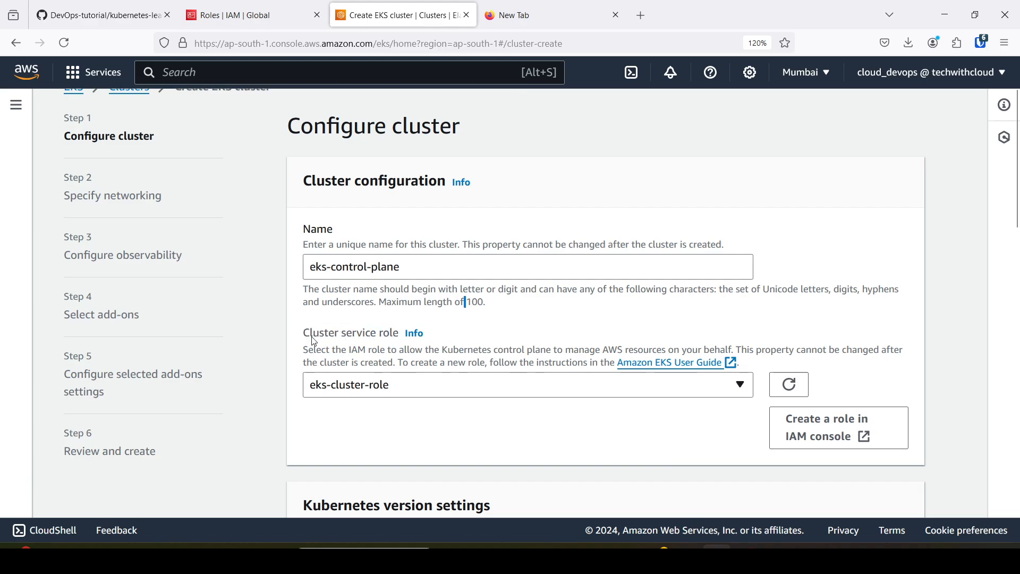
{"action": "left_click_drag", "start_coordinate": [303, 335], "coordinate": [400, 335]}
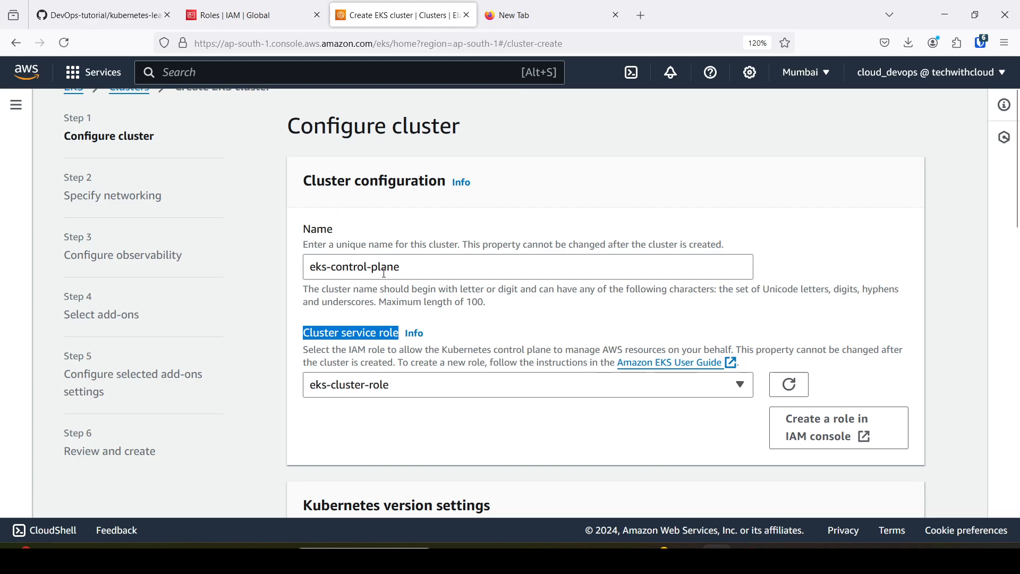
{"action": "left_click", "coordinate": [786, 386]}
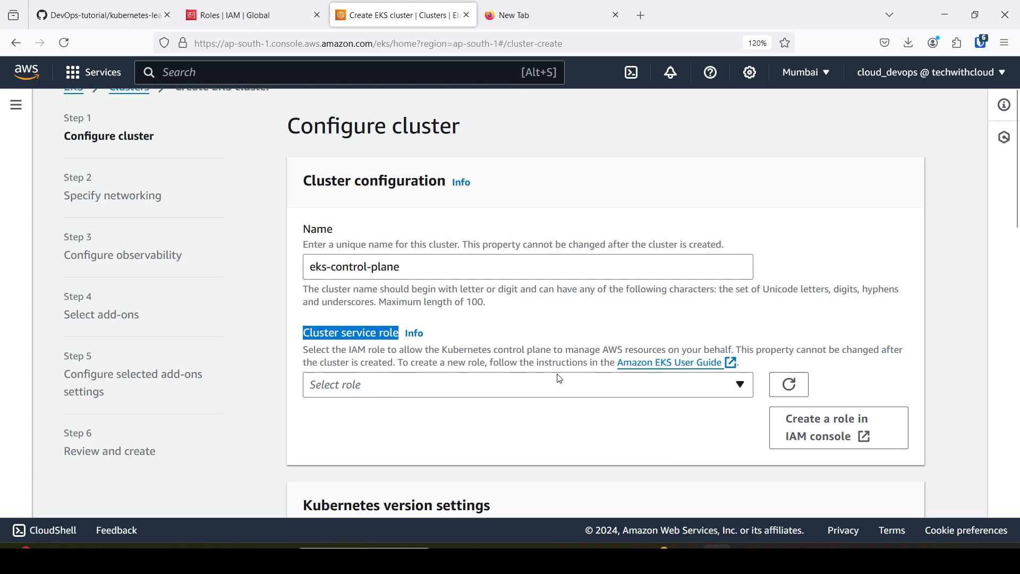
Start a new IAM role with AWS service as the trusted entity and EKS - Cluster as the use case.
{"action": "left_click", "coordinate": [244, 15]}
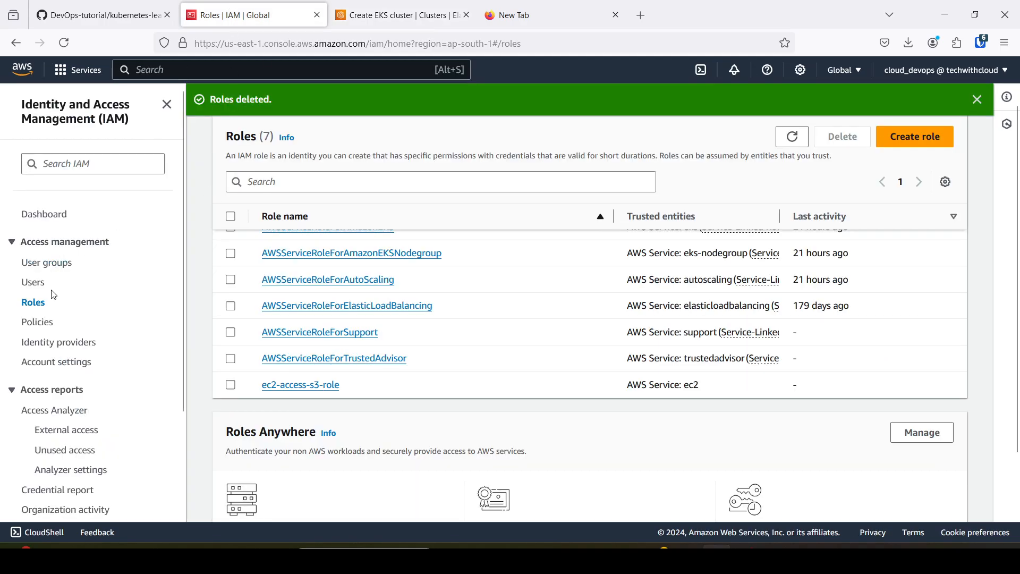
{"action": "scroll", "coordinate": [544, 211], "scroll_direction": "up", "scroll_amount": 2}
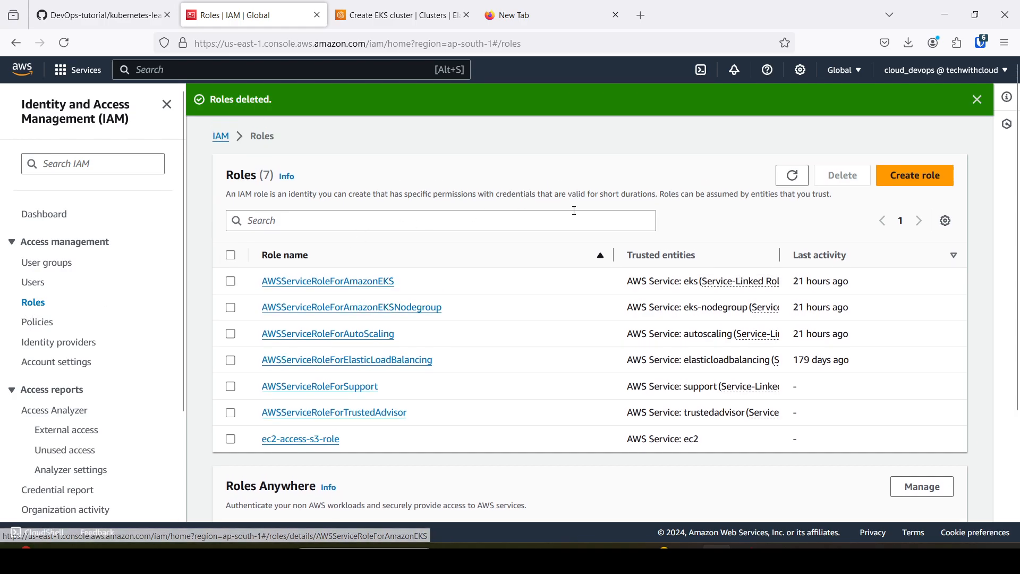
{"action": "left_click", "coordinate": [913, 176]}
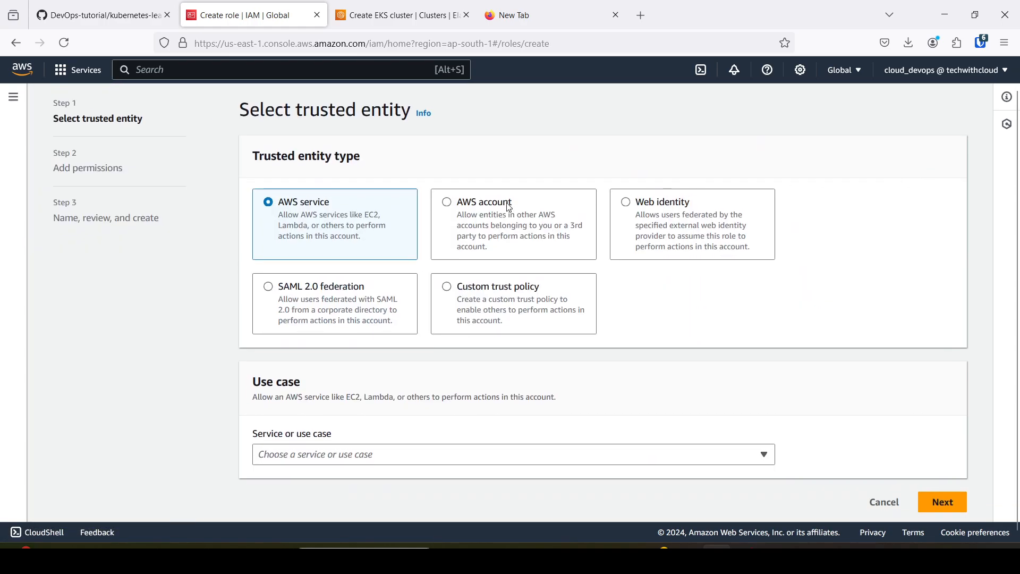
{"action": "scroll", "coordinate": [354, 239], "scroll_direction": "down", "scroll_amount": 1}
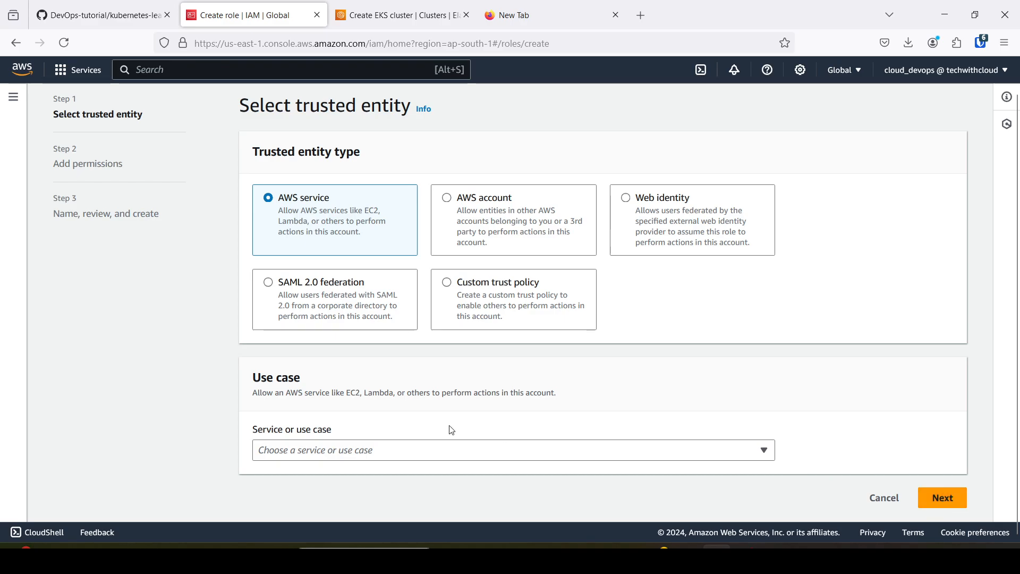
{"action": "left_click", "coordinate": [389, 450]}
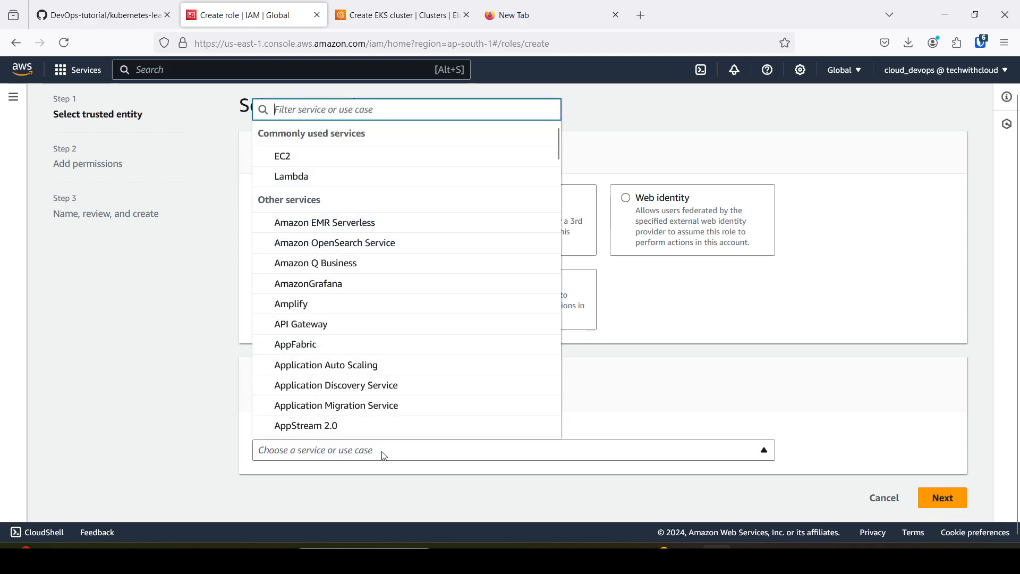
{"action": "type", "text": "eks"}
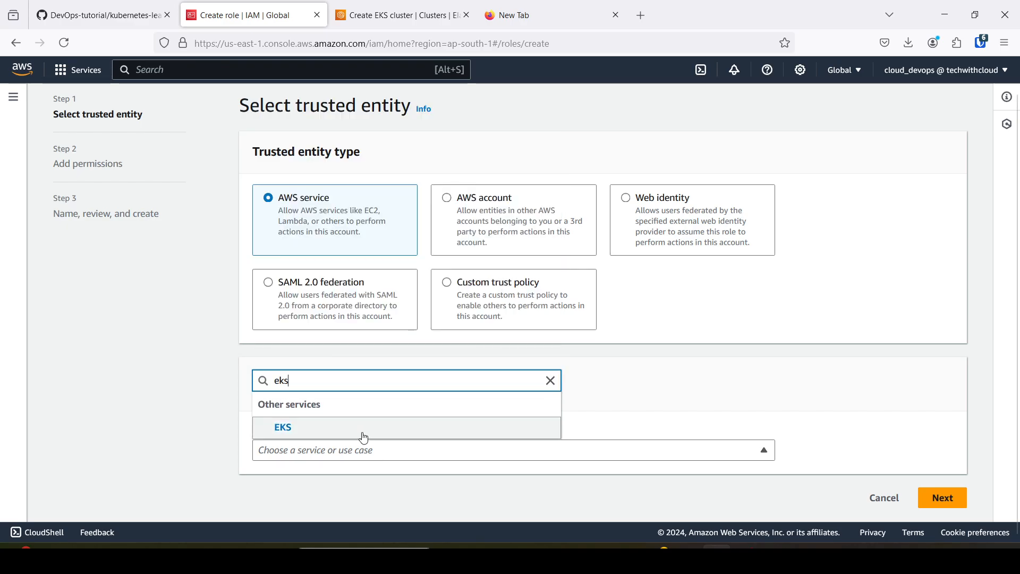
{"action": "left_click", "coordinate": [317, 433]}
{"action": "scroll", "coordinate": [404, 430], "scroll_direction": "down", "scroll_amount": 4}
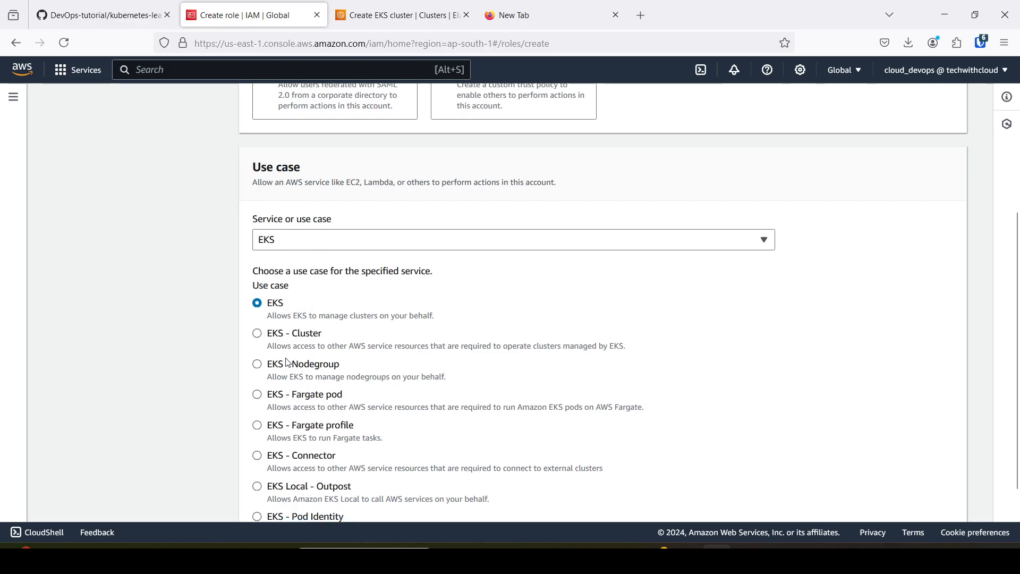
{"action": "left_click", "coordinate": [261, 341]}
{"action": "scroll", "coordinate": [452, 339], "scroll_direction": "down", "scroll_amount": 3}
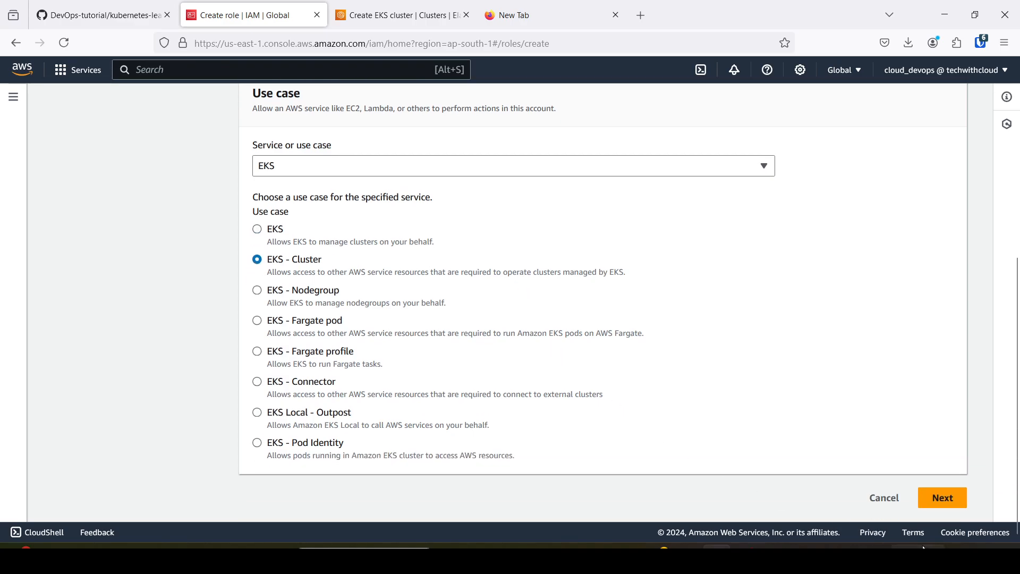
{"action": "left_click", "coordinate": [938, 504]}
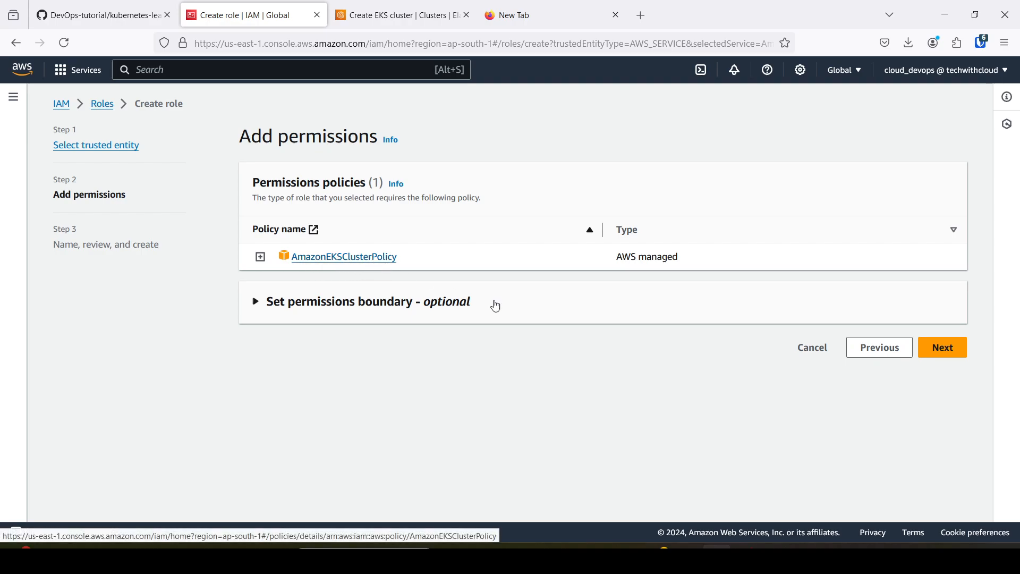
Accept the AmazonEKSClusterPolicy permissions, name the role eks-cluster-role, review its details and create it.
{"action": "left_click", "coordinate": [945, 348]}
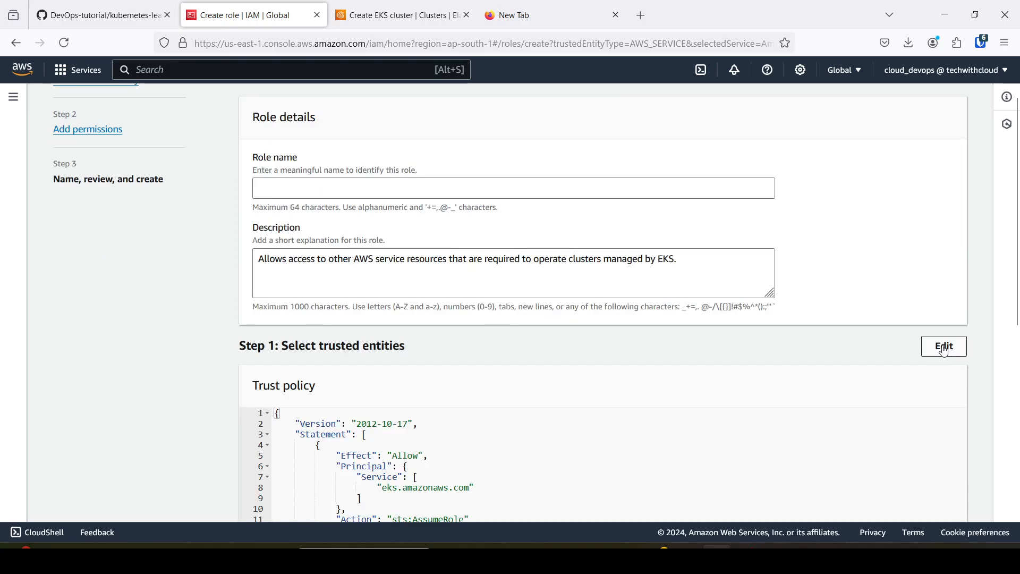
{"action": "left_click", "coordinate": [297, 189]}
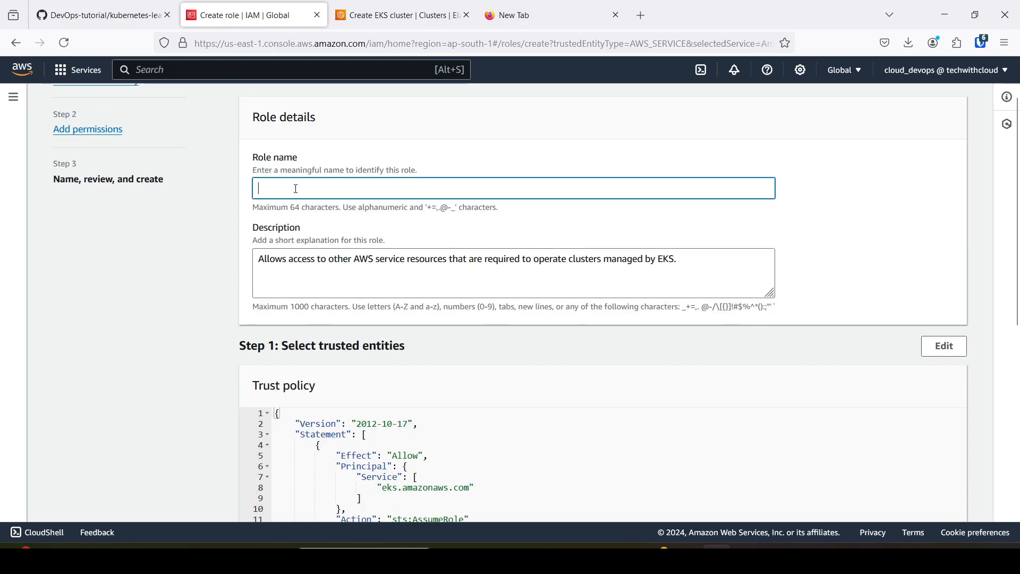
{"action": "type", "text": "eks-"}
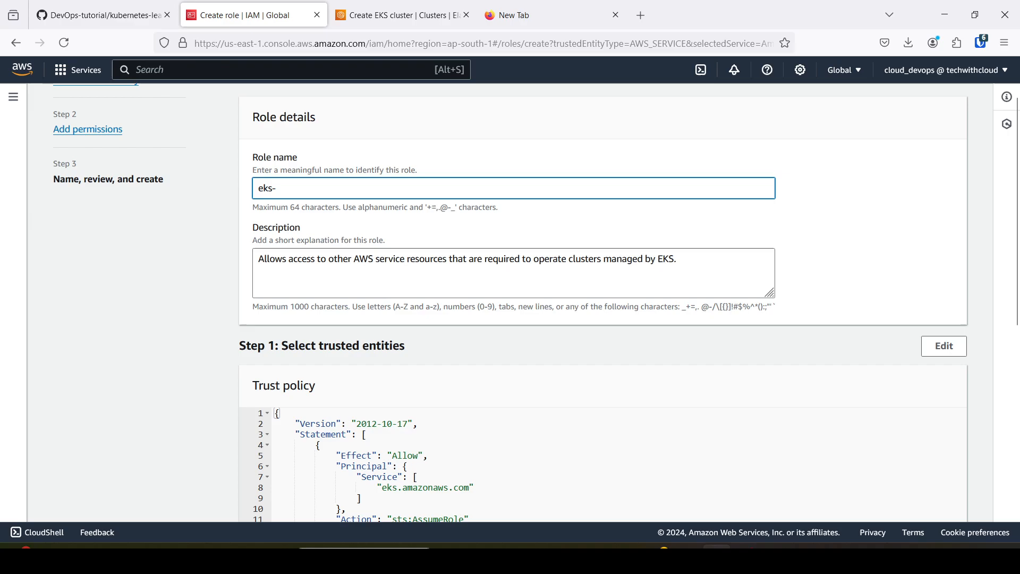
{"action": "type", "text": "cl"}
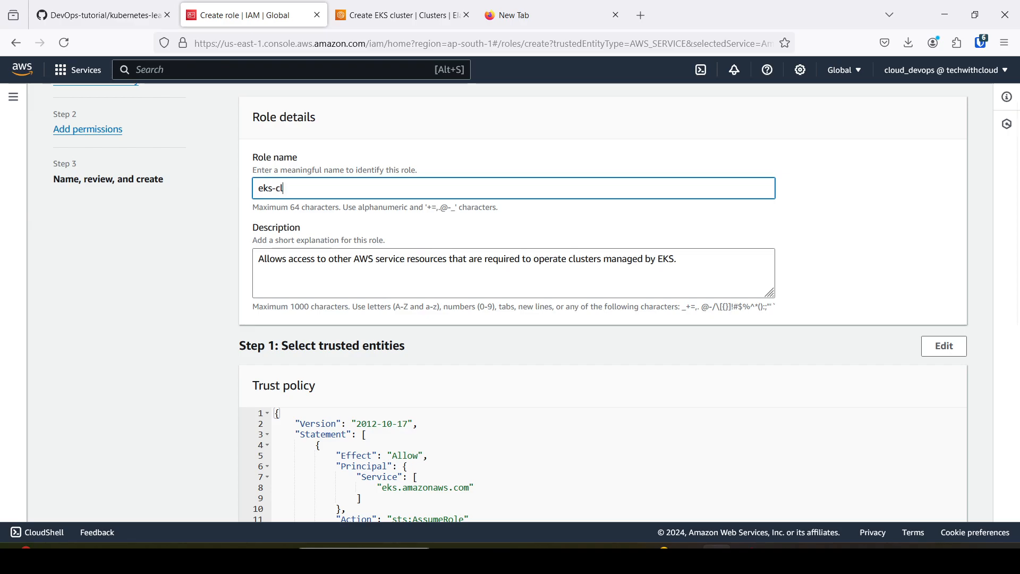
{"action": "type", "text": "uster-role"}
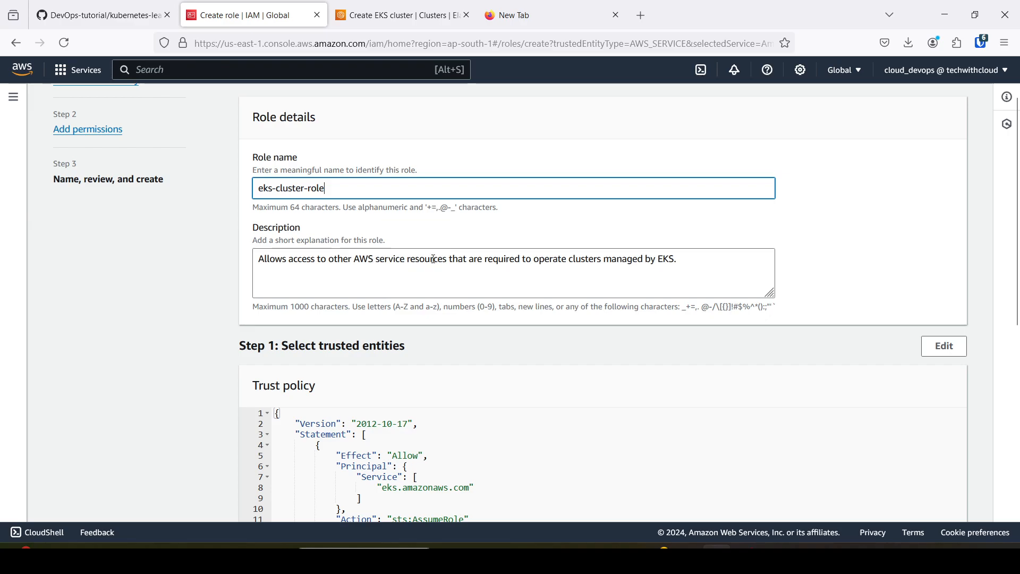
{"action": "left_click_drag", "start_coordinate": [488, 260], "coordinate": [678, 271]}
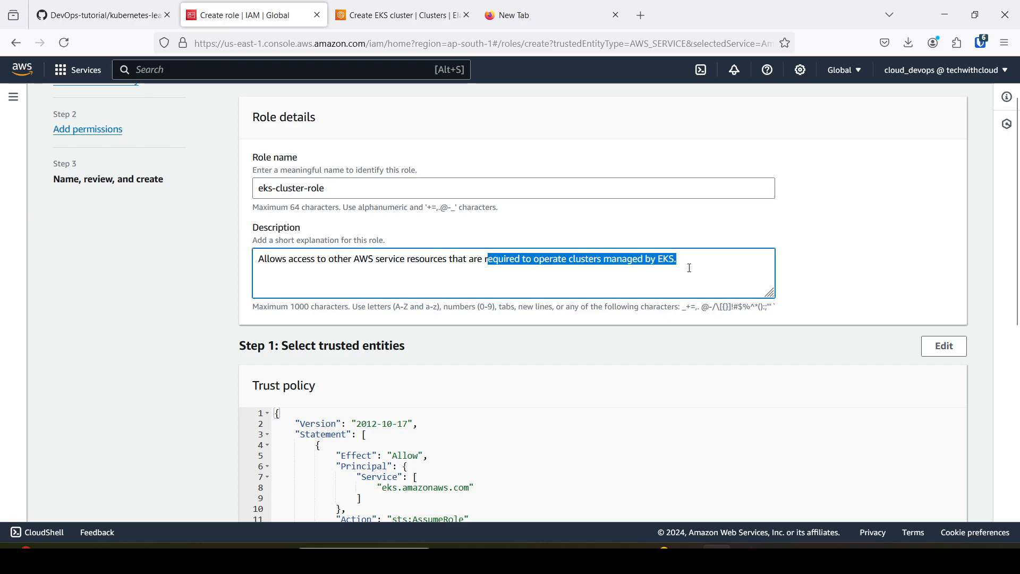
{"action": "left_click", "coordinate": [691, 268]}
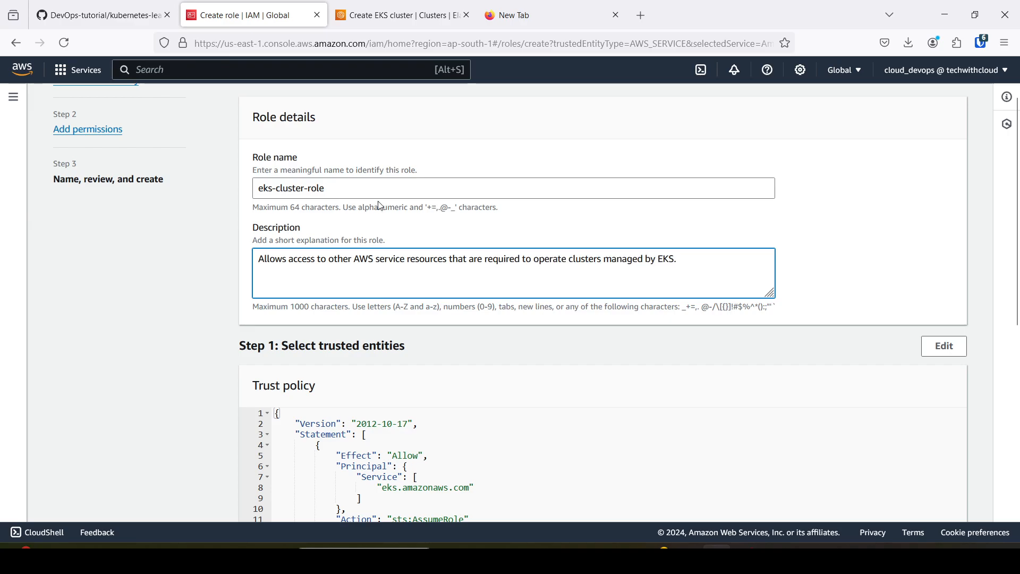
{"action": "scroll", "coordinate": [378, 198], "scroll_direction": "down", "scroll_amount": 5}
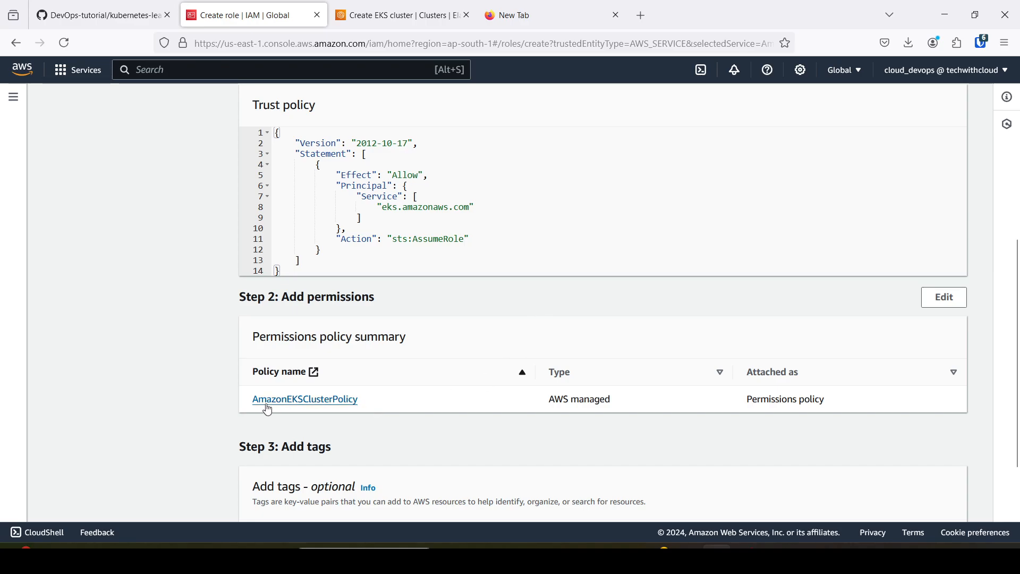
{"action": "scroll", "coordinate": [534, 410], "scroll_direction": "down", "scroll_amount": 2}
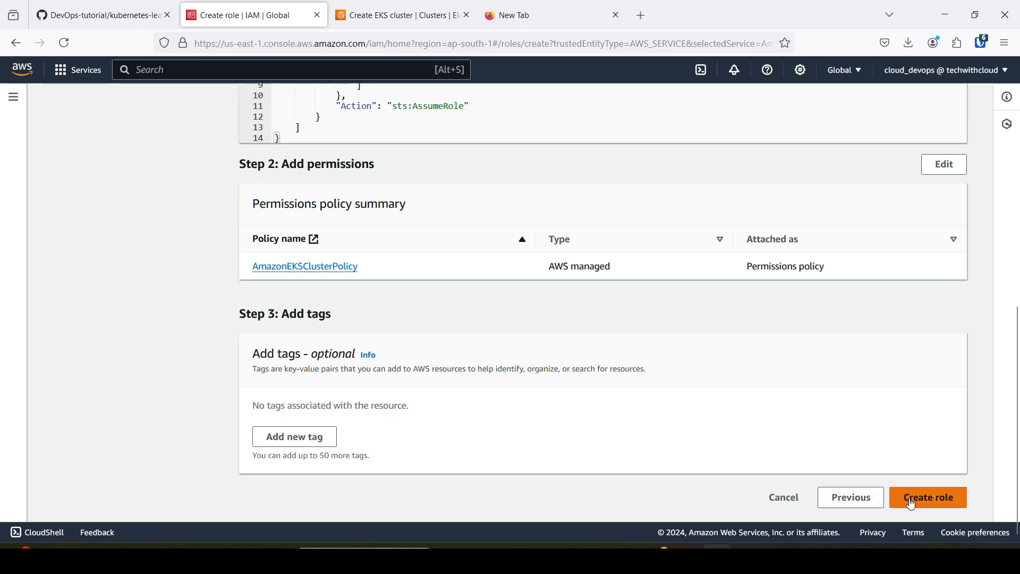
{"action": "left_click", "coordinate": [944, 502]}
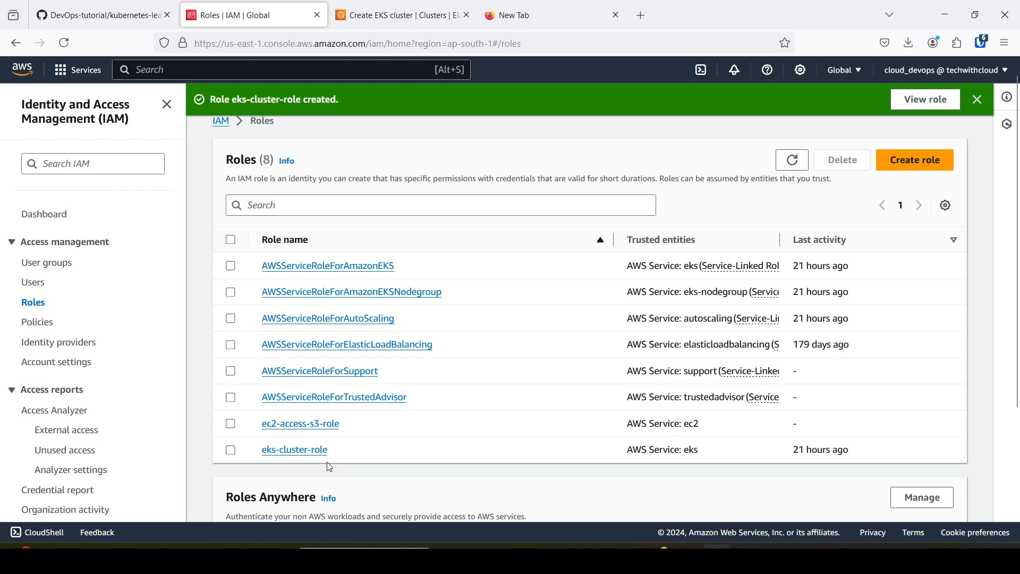
Return to the EKS cluster configuration, refresh the available roles and set eks-cluster-role as the cluster service role.
{"action": "left_click", "coordinate": [401, 6]}
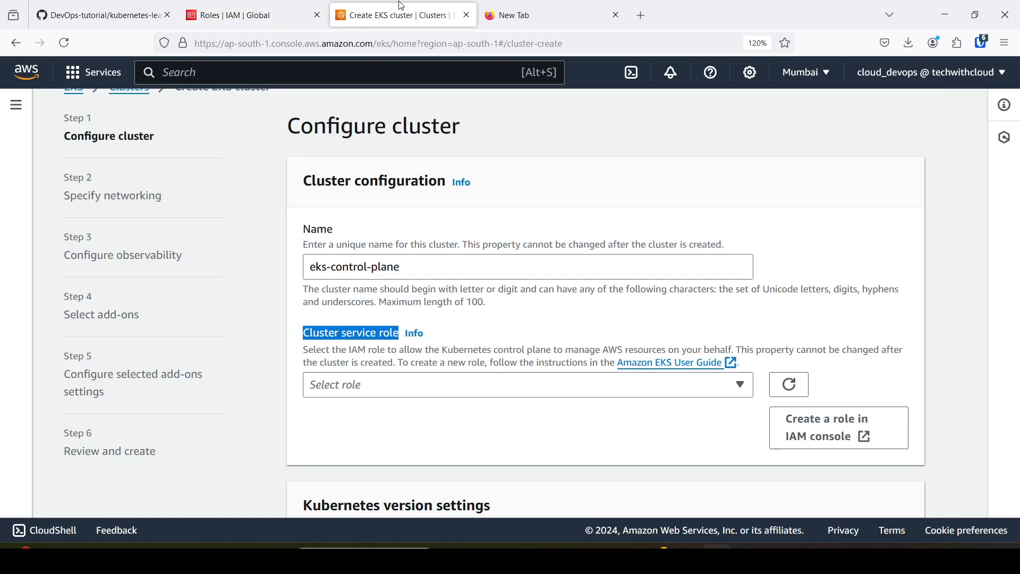
{"action": "left_click", "coordinate": [545, 347]}
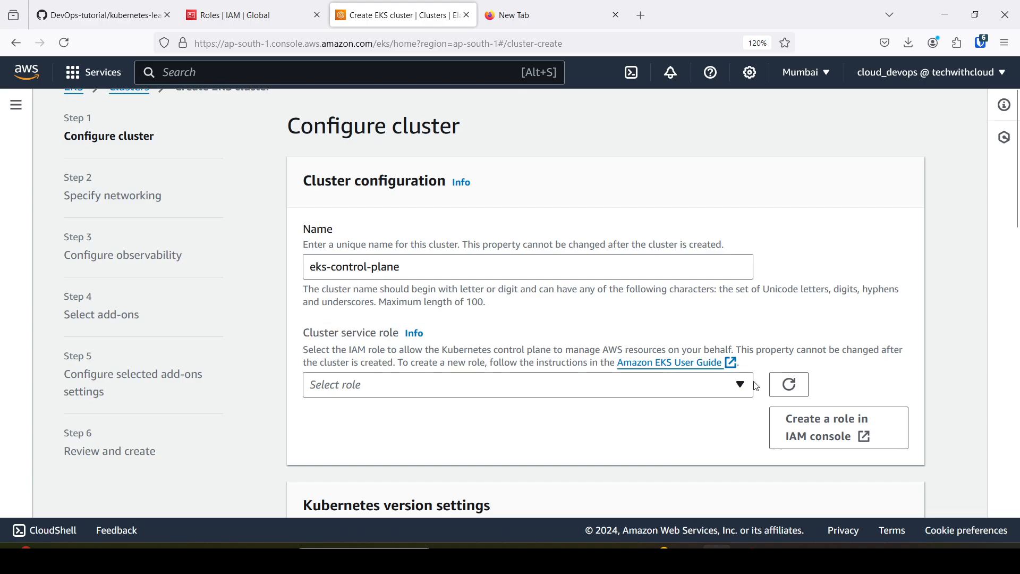
{"action": "left_click", "coordinate": [792, 388]}
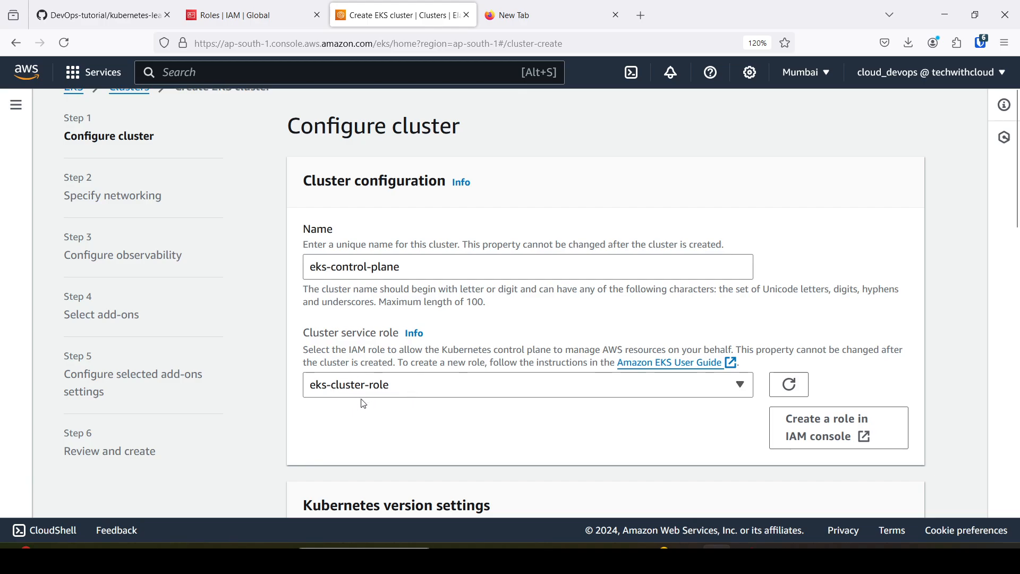
Review the Kubernetes version, upgrade policy, cluster access and secrets encryption settings, keep them as they are and continue to networking.
{"action": "scroll", "coordinate": [364, 404], "scroll_direction": "down", "scroll_amount": 5}
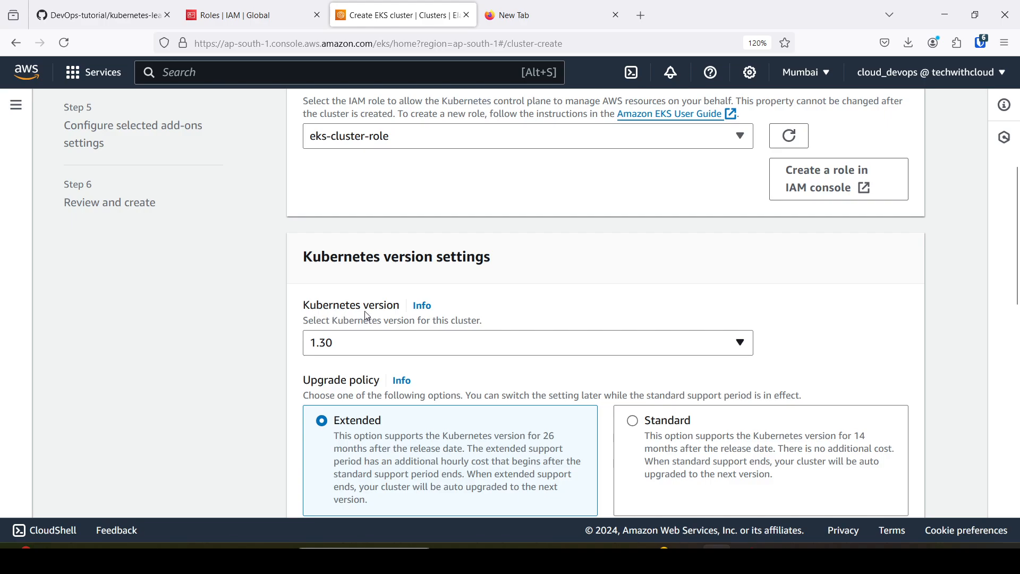
{"action": "scroll", "coordinate": [368, 316], "scroll_direction": "down", "scroll_amount": 2}
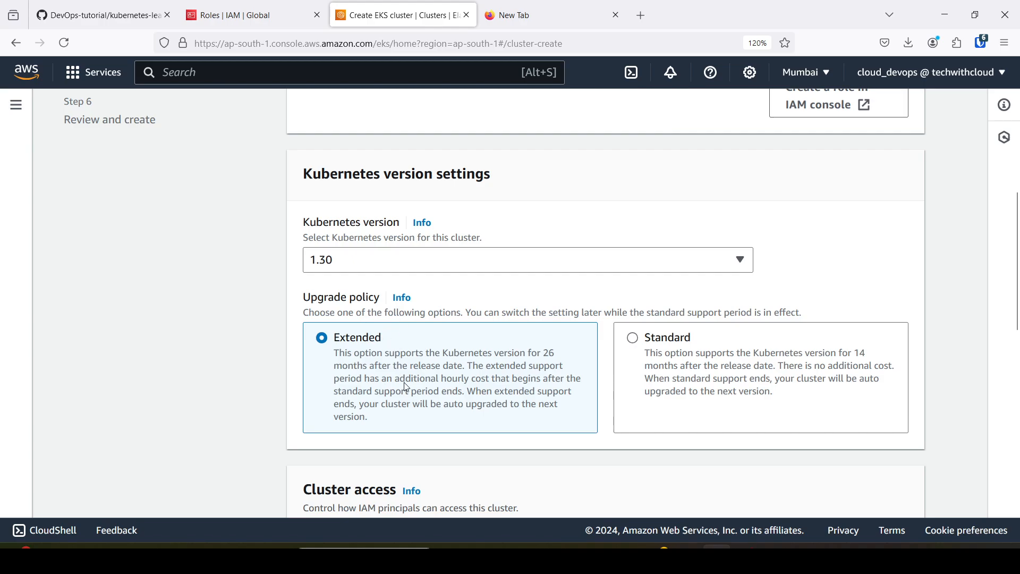
{"action": "scroll", "coordinate": [407, 388], "scroll_direction": "down", "scroll_amount": 4}
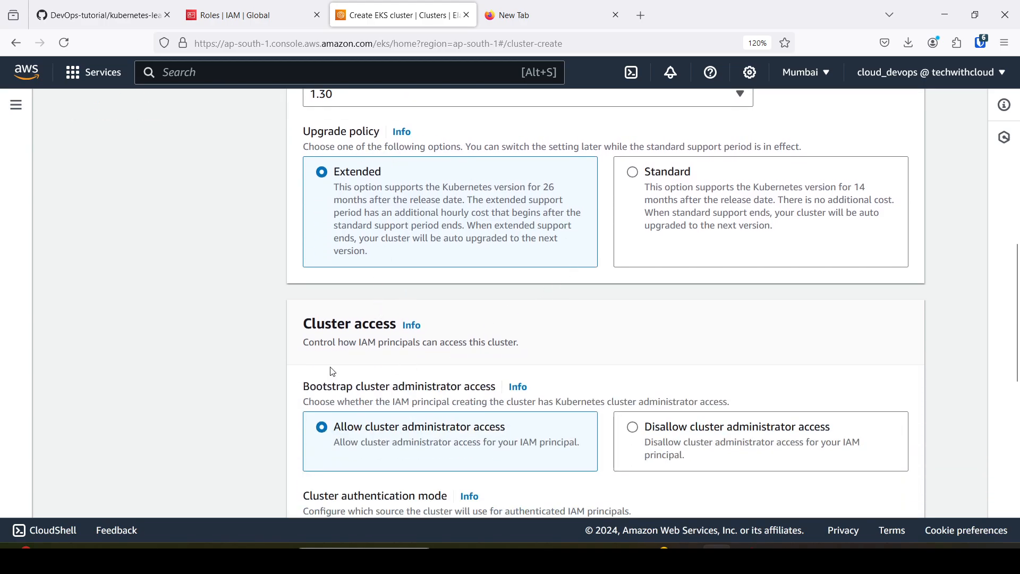
{"action": "scroll", "coordinate": [332, 372], "scroll_direction": "down", "scroll_amount": 2}
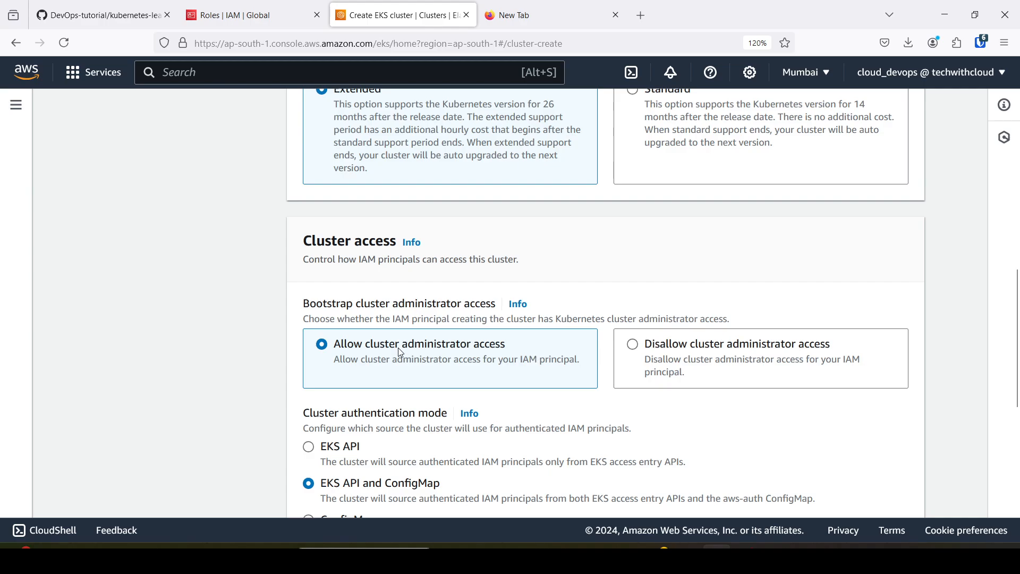
{"action": "scroll", "coordinate": [400, 352], "scroll_direction": "down", "scroll_amount": 3}
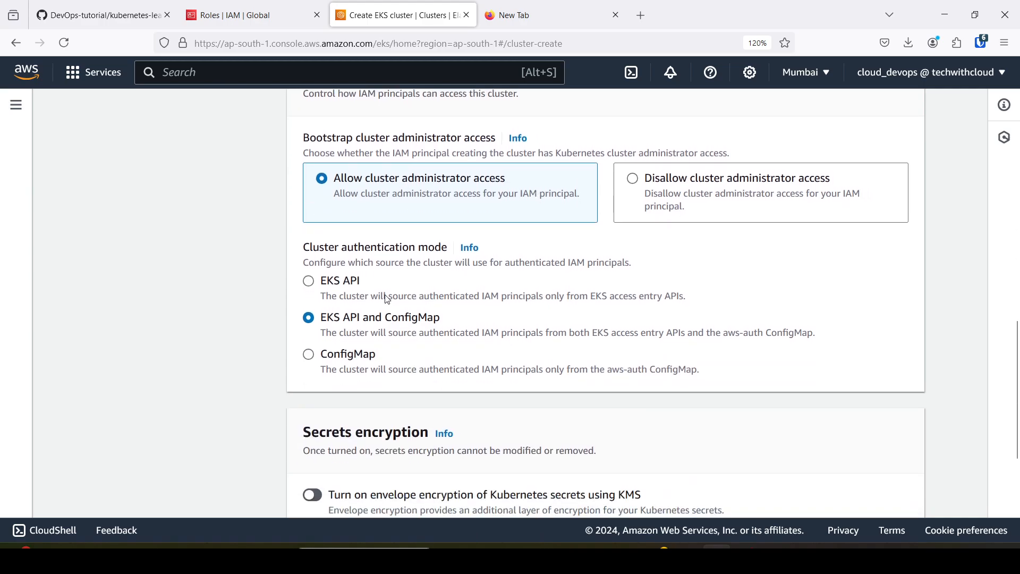
{"action": "scroll", "coordinate": [387, 229], "scroll_direction": "up", "scroll_amount": 5}
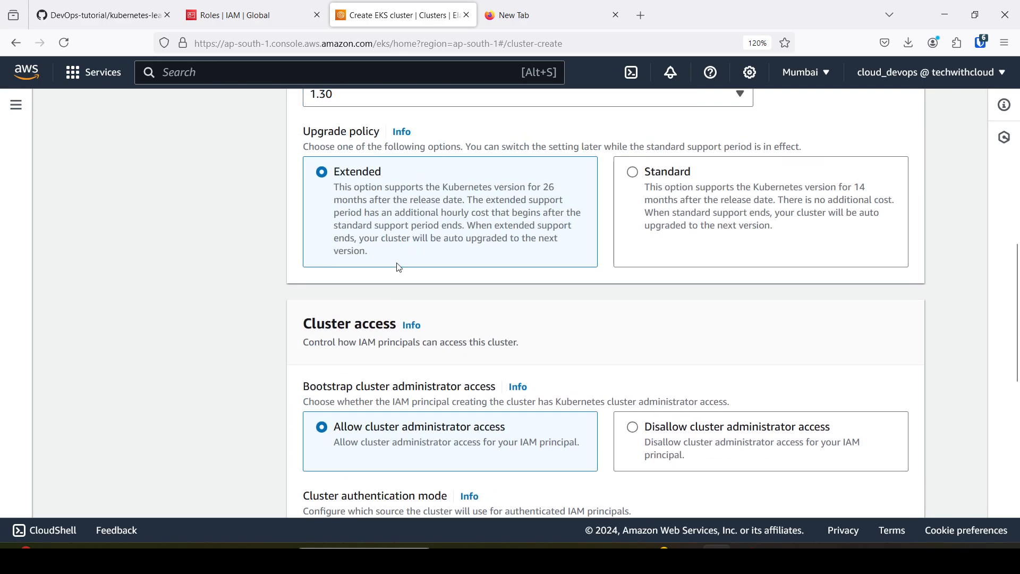
{"action": "scroll", "coordinate": [399, 268], "scroll_direction": "up", "scroll_amount": 2}
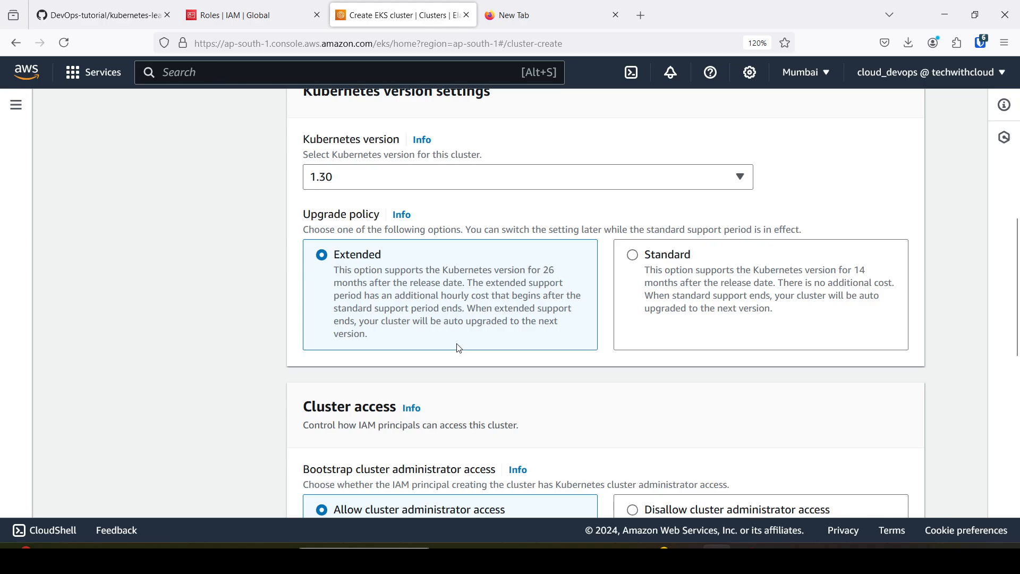
{"action": "scroll", "coordinate": [460, 348], "scroll_direction": "down", "scroll_amount": 7}
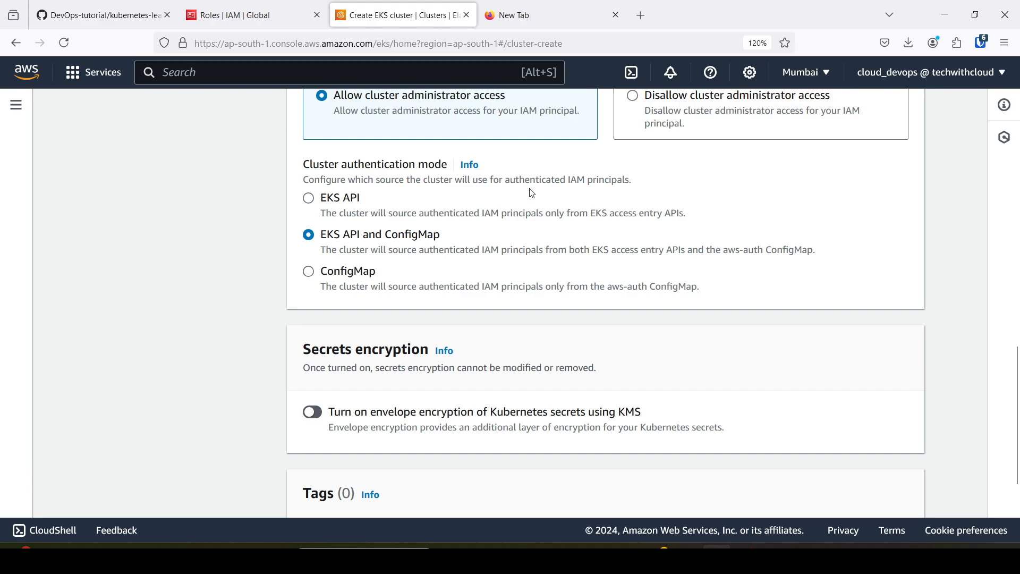
{"action": "scroll", "coordinate": [532, 194], "scroll_direction": "down", "scroll_amount": 2}
{"action": "scroll", "coordinate": [532, 195], "scroll_direction": "down", "scroll_amount": 1}
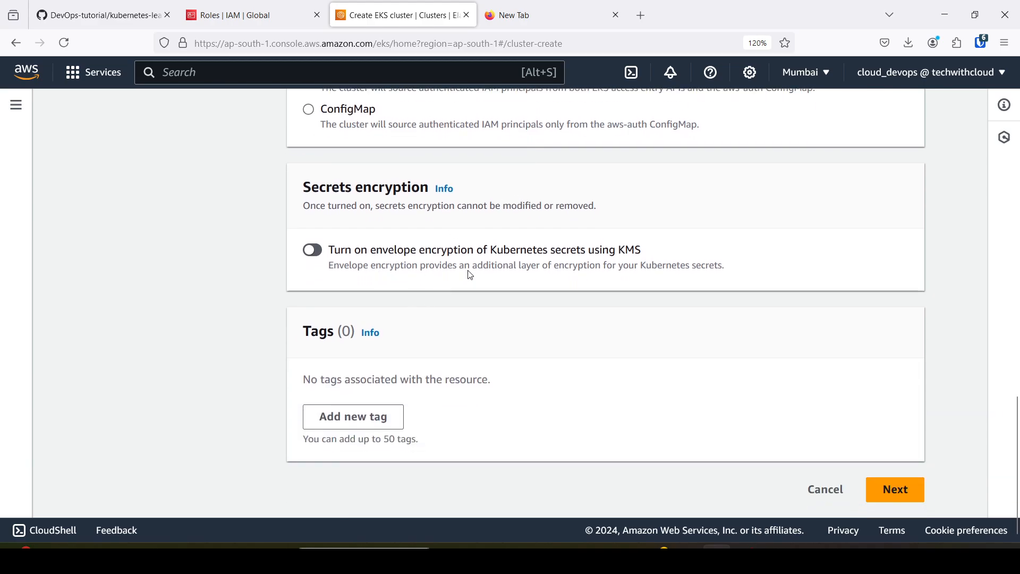
{"action": "left_click", "coordinate": [891, 494]}
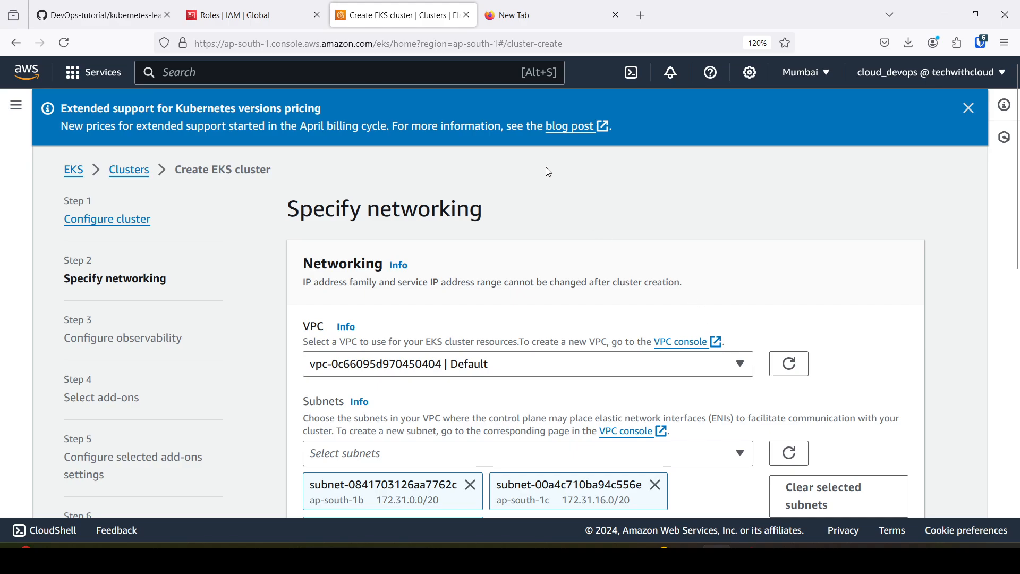
Consult the architecture diagram on GitHub and set the cluster's VPC to eks-vpc.
{"action": "left_click_drag", "start_coordinate": [314, 264], "coordinate": [377, 264]}
{"action": "left_click", "coordinate": [98, 15]}
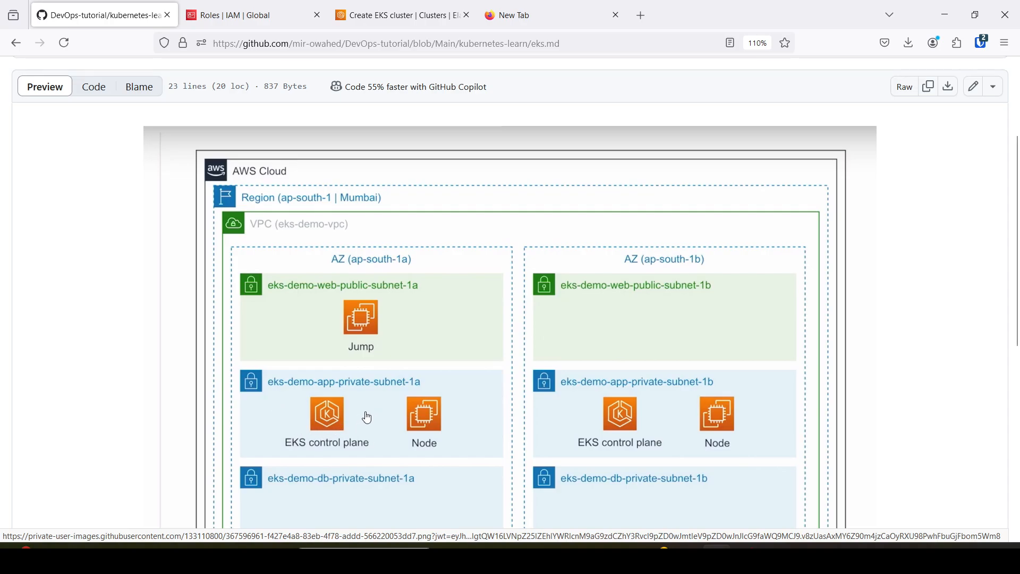
{"action": "left_click", "coordinate": [404, 16]}
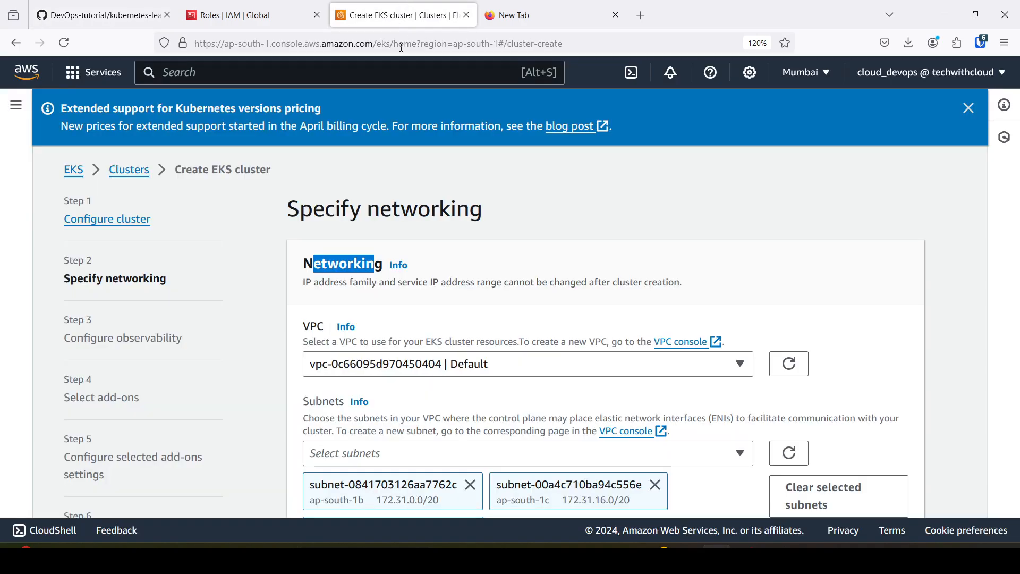
{"action": "left_click", "coordinate": [375, 318]}
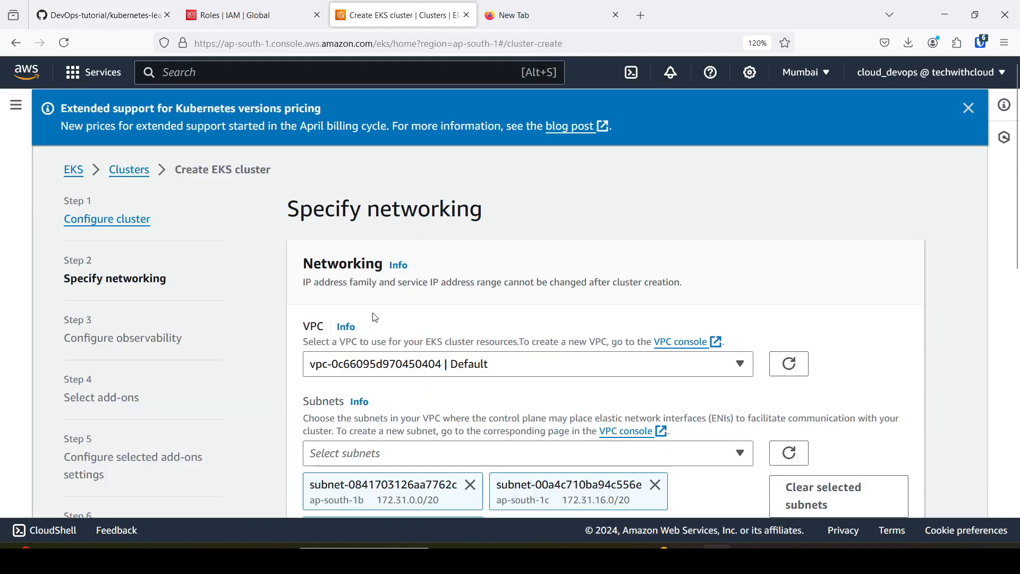
{"action": "left_click", "coordinate": [740, 366]}
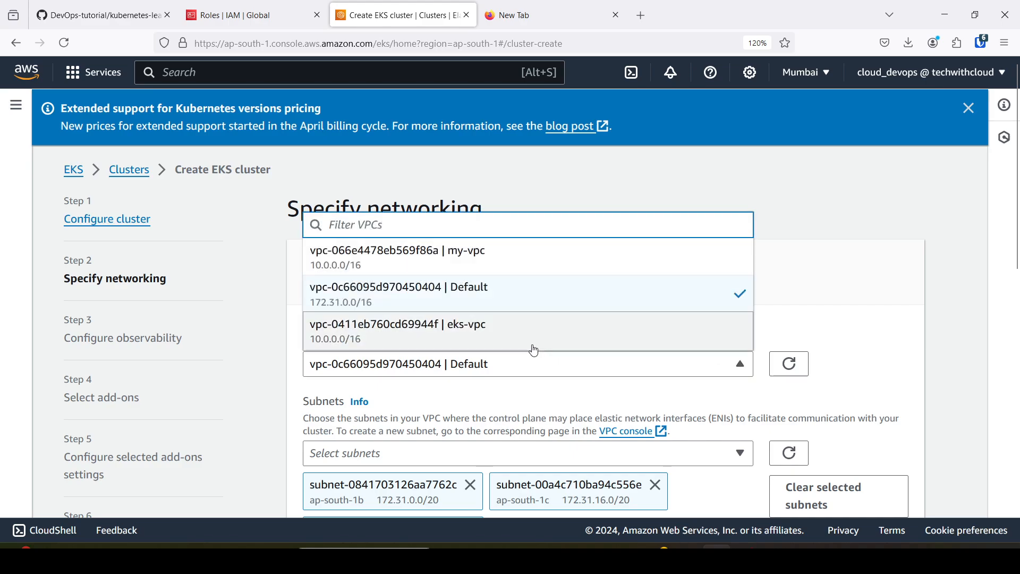
{"action": "left_click", "coordinate": [506, 332]}
Remove the subnets eks-subnet-public1-ap-south-1a and eks-subnet-public2-ap-south-1b from the cluster networking and check the choice against the architecture diagram.
{"action": "scroll", "coordinate": [512, 329], "scroll_direction": "down", "scroll_amount": 3}
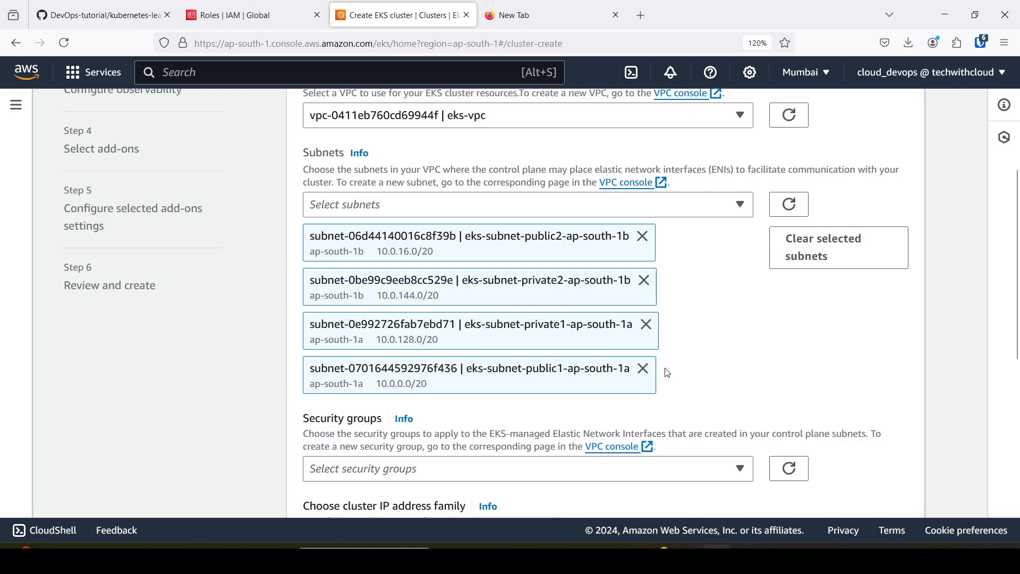
{"action": "left_click", "coordinate": [642, 372]}
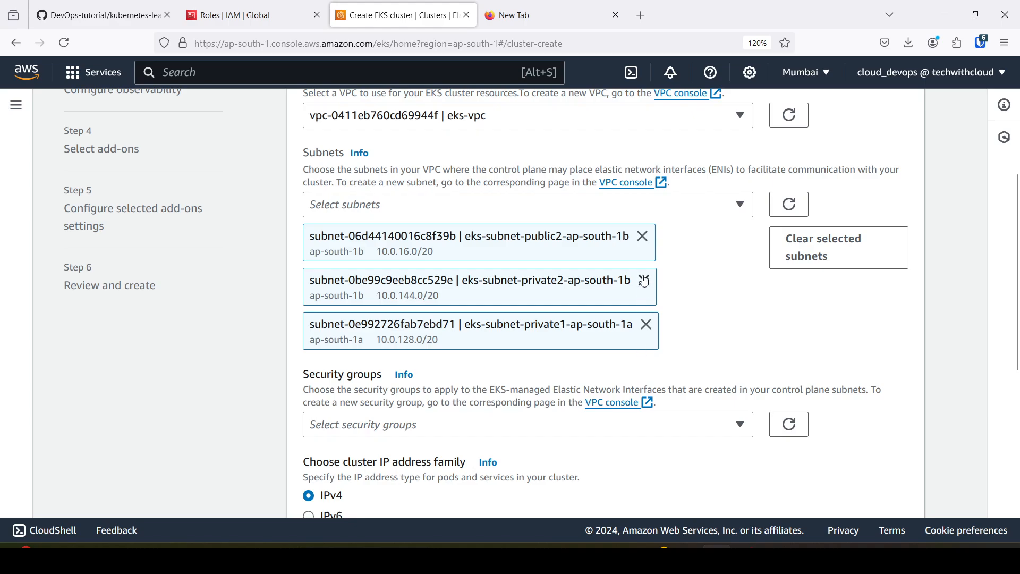
{"action": "left_click", "coordinate": [643, 237]}
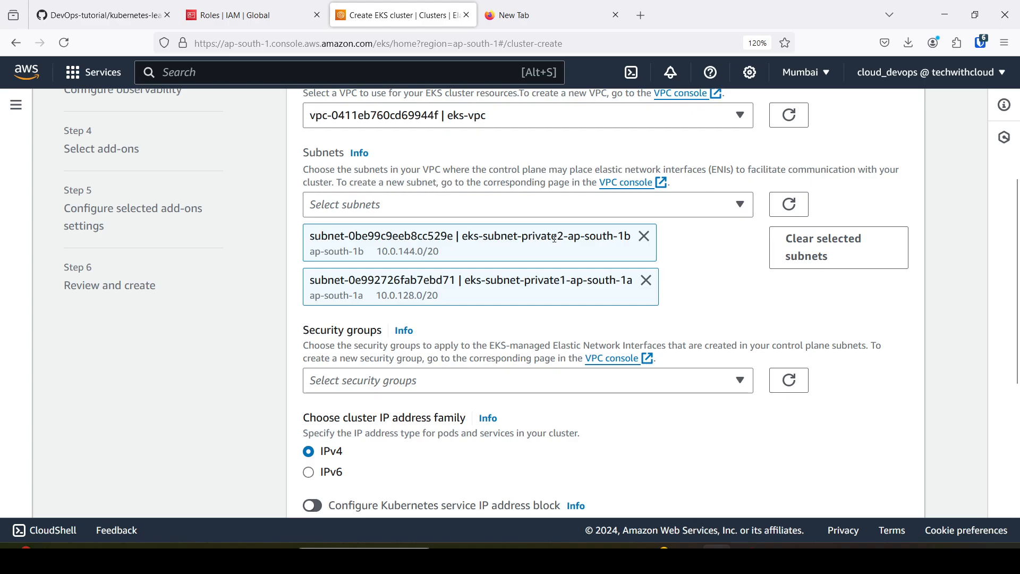
{"action": "left_click", "coordinate": [98, 15]}
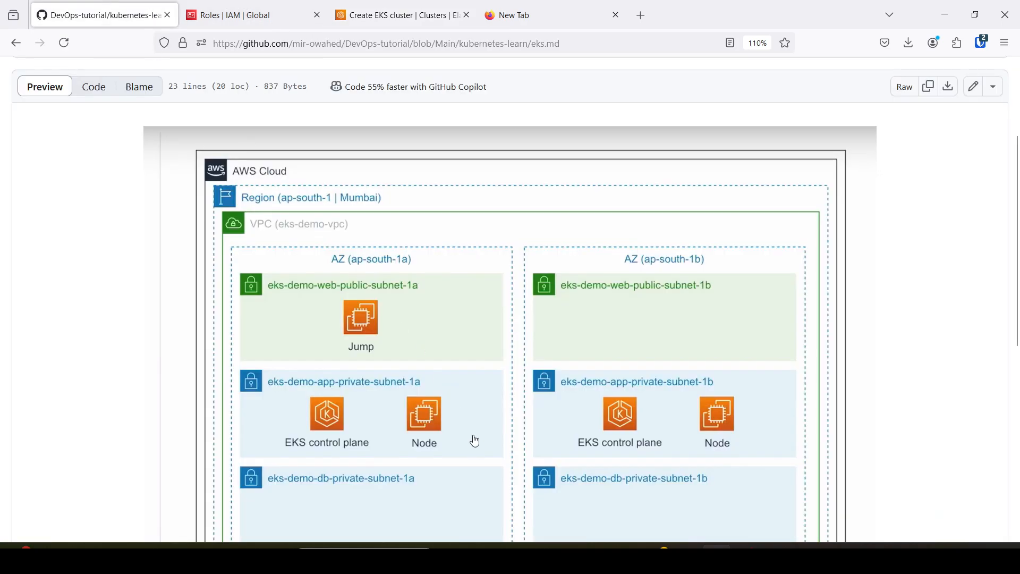
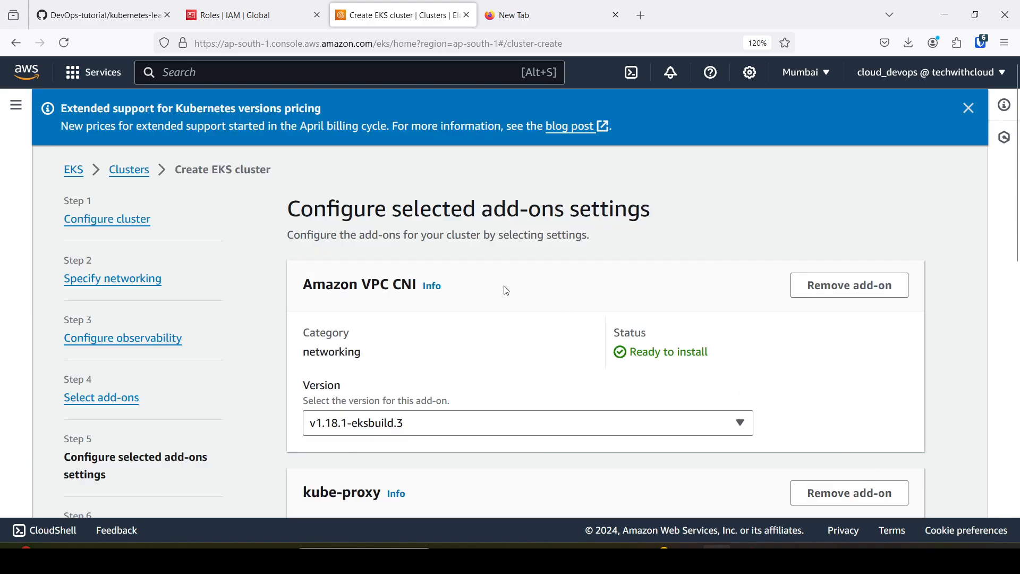
Keep the preset versions of all selected EKS add-ons and continue to the final review.
{"action": "scroll", "coordinate": [412, 299], "scroll_direction": "down", "scroll_amount": 6}
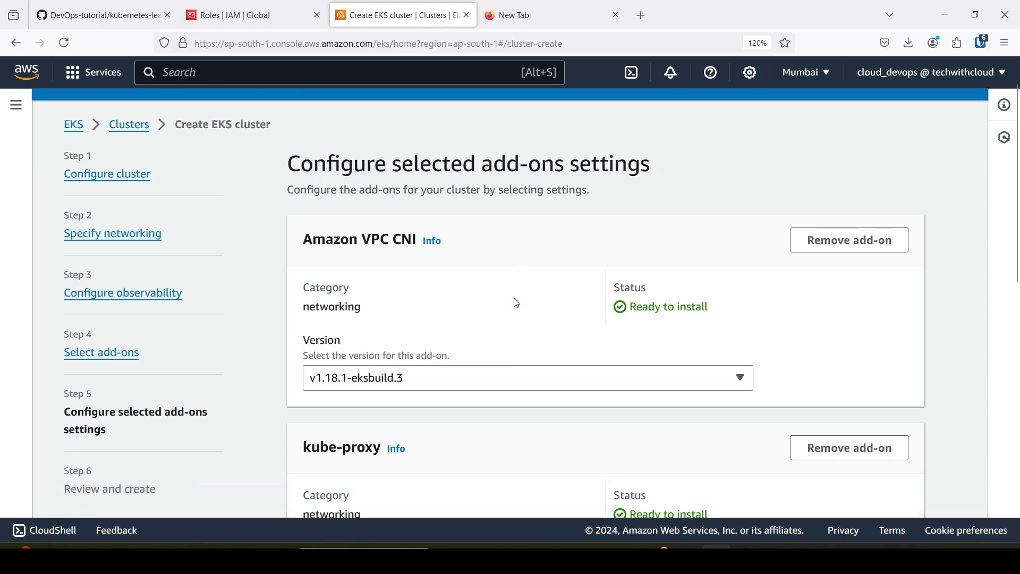
{"action": "scroll", "coordinate": [452, 255], "scroll_direction": "down", "scroll_amount": 5}
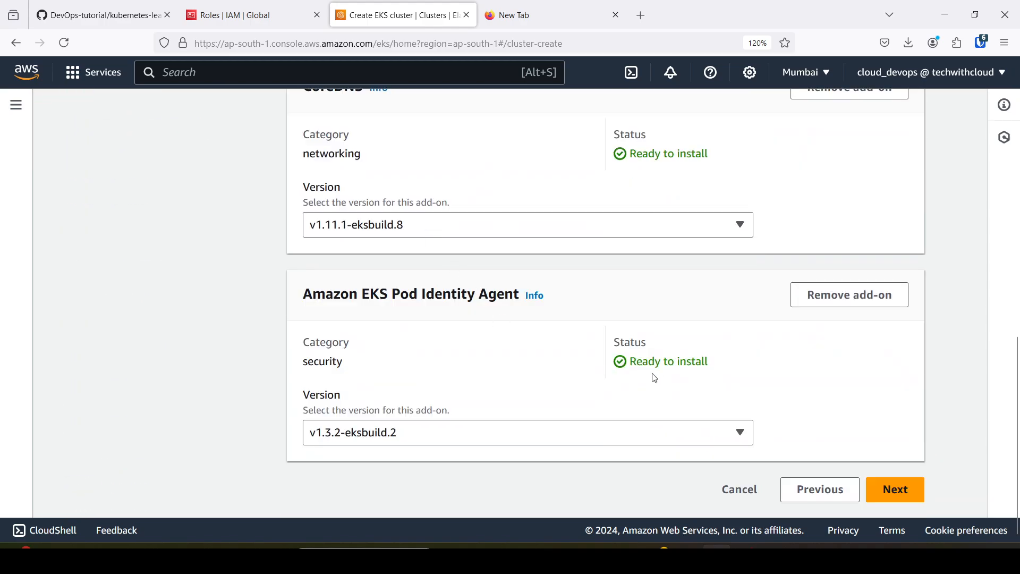
{"action": "left_click", "coordinate": [890, 489]}
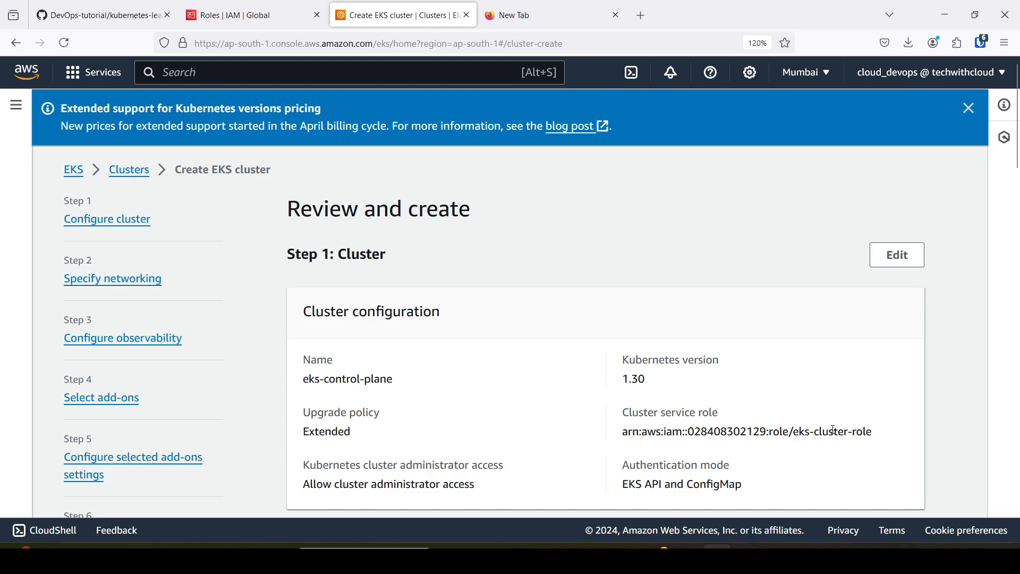
Review the cluster configuration, tags, networking, endpoint access and control plane logging settings before creating the cluster.
{"action": "scroll", "coordinate": [616, 285], "scroll_direction": "down", "scroll_amount": 3}
{"action": "scroll", "coordinate": [467, 234], "scroll_direction": "up", "scroll_amount": 2}
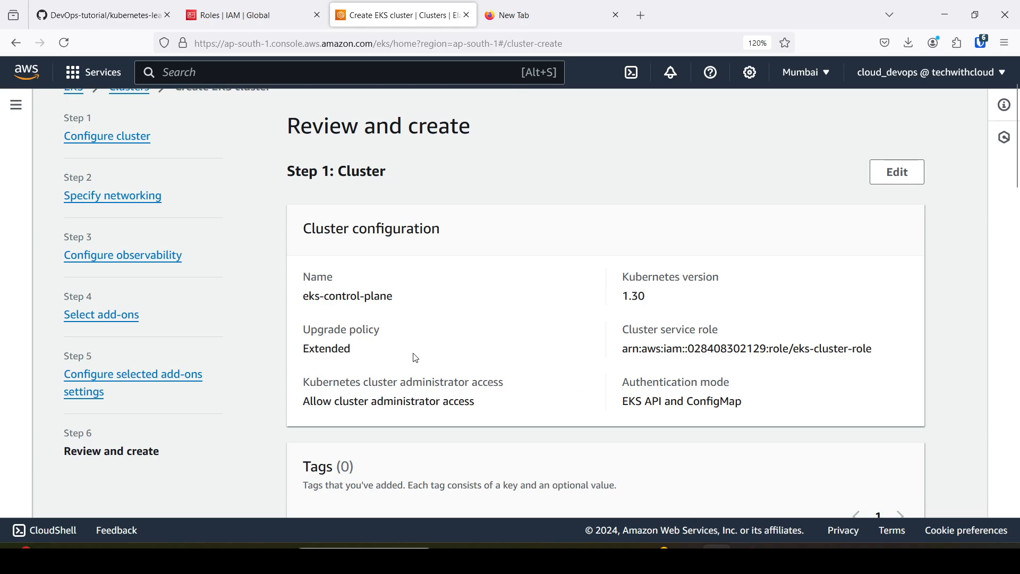
{"action": "scroll", "coordinate": [439, 406], "scroll_direction": "down", "scroll_amount": 3}
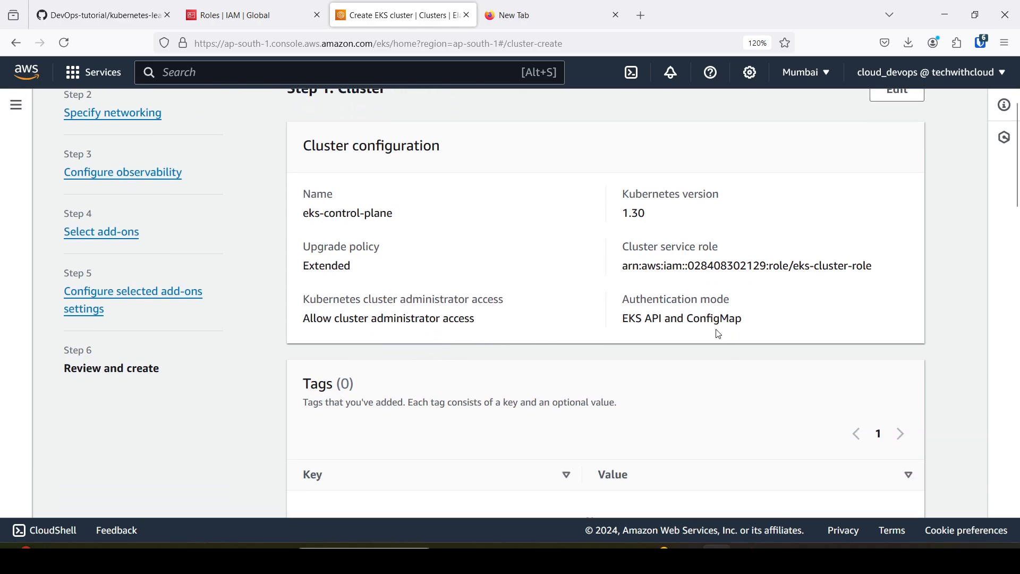
{"action": "scroll", "coordinate": [542, 390], "scroll_direction": "down", "scroll_amount": 6}
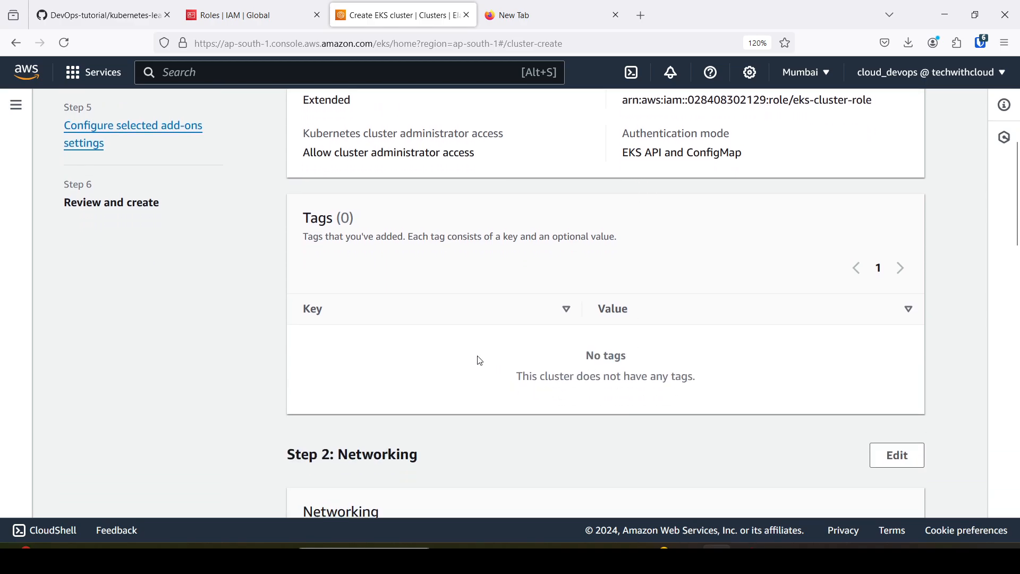
{"action": "scroll", "coordinate": [401, 357], "scroll_direction": "down", "scroll_amount": 6}
{"action": "scroll", "coordinate": [361, 388], "scroll_direction": "down", "scroll_amount": 6}
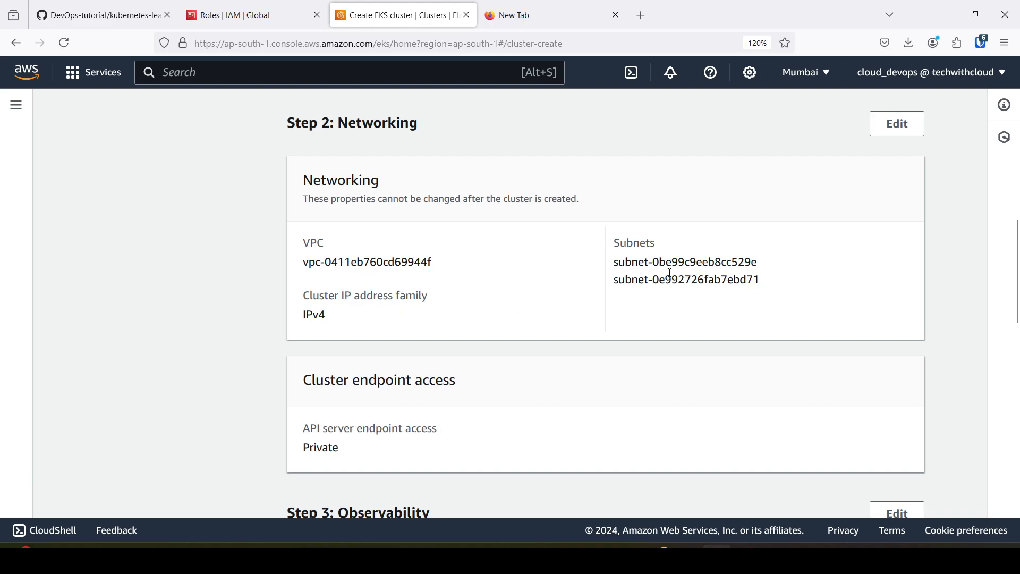
{"action": "scroll", "coordinate": [415, 369], "scroll_direction": "down", "scroll_amount": 6}
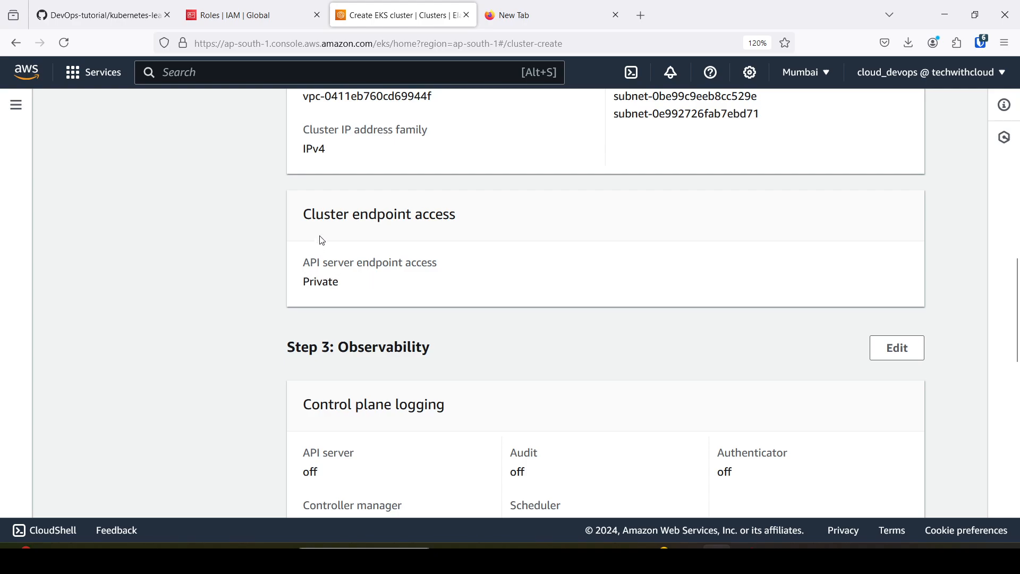
{"action": "scroll", "coordinate": [324, 296], "scroll_direction": "down", "scroll_amount": 6}
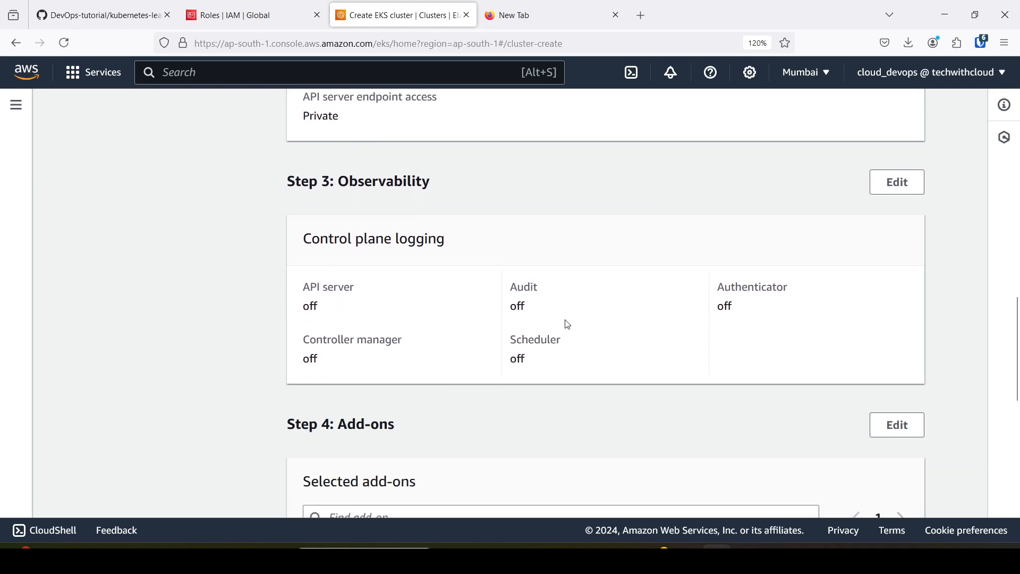
Check the selected add-ons and their versions in the review, and create the eks-control-plane cluster.
{"action": "scroll", "coordinate": [632, 326], "scroll_direction": "down", "scroll_amount": 5}
{"action": "scroll", "coordinate": [425, 335], "scroll_direction": "down", "scroll_amount": 10}
{"action": "scroll", "coordinate": [505, 277], "scroll_direction": "up", "scroll_amount": 5}
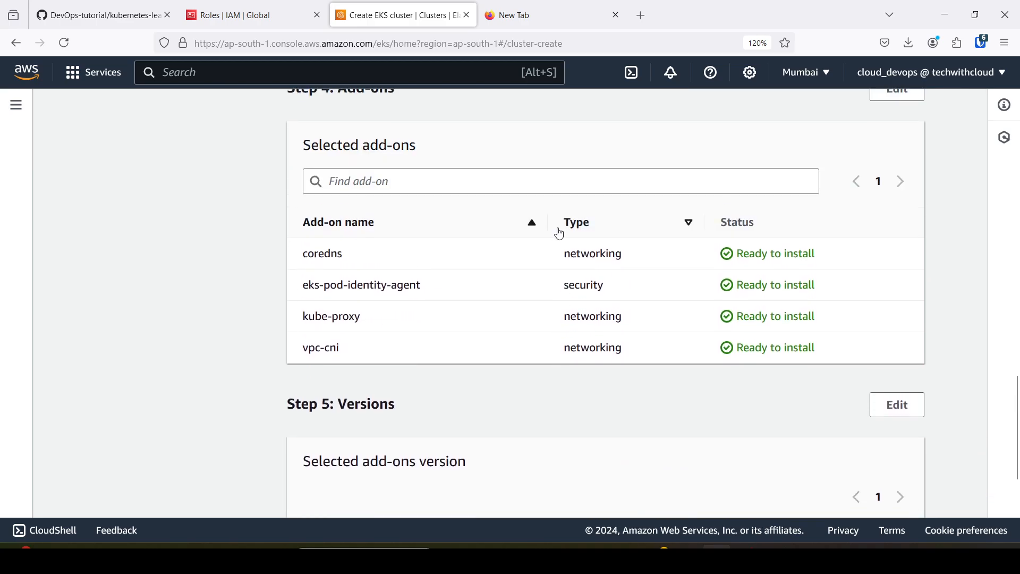
{"action": "left_click_drag", "start_coordinate": [303, 263], "coordinate": [417, 290]}
{"action": "left_click_drag", "start_coordinate": [316, 322], "coordinate": [358, 323]}
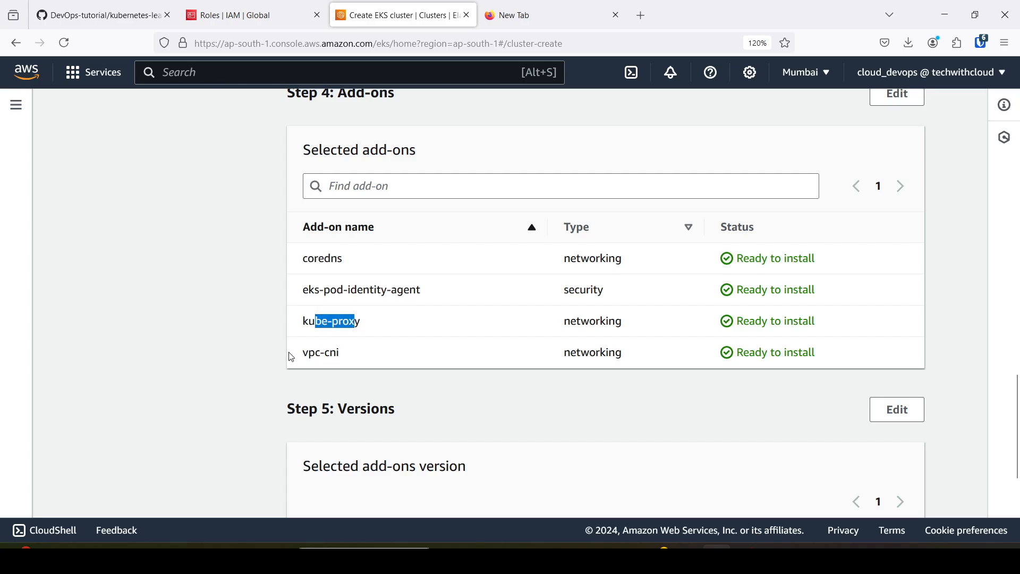
{"action": "left_click_drag", "start_coordinate": [290, 353], "coordinate": [408, 351]}
{"action": "left_click", "coordinate": [461, 365]}
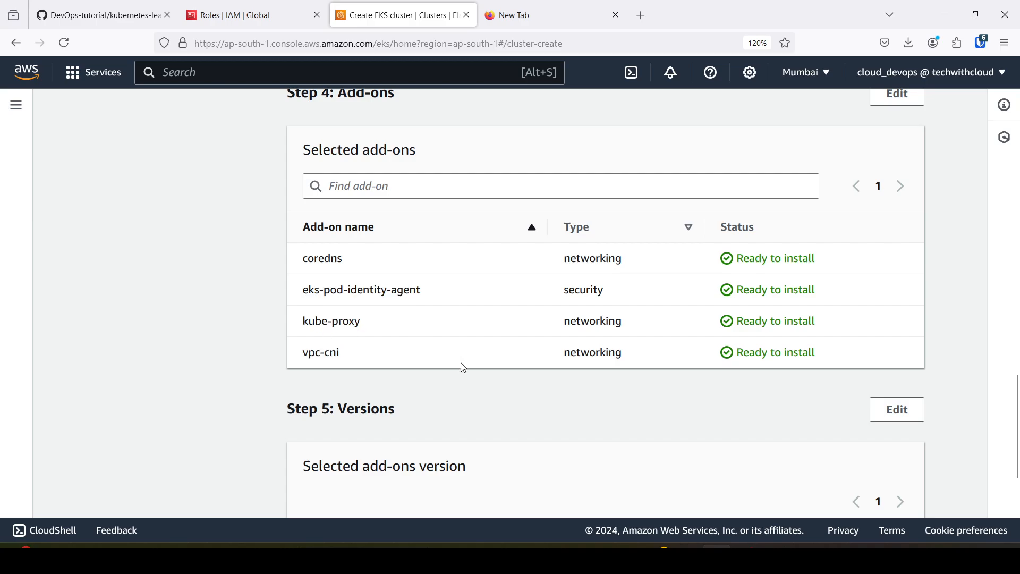
{"action": "scroll", "coordinate": [461, 366], "scroll_direction": "down", "scroll_amount": 4}
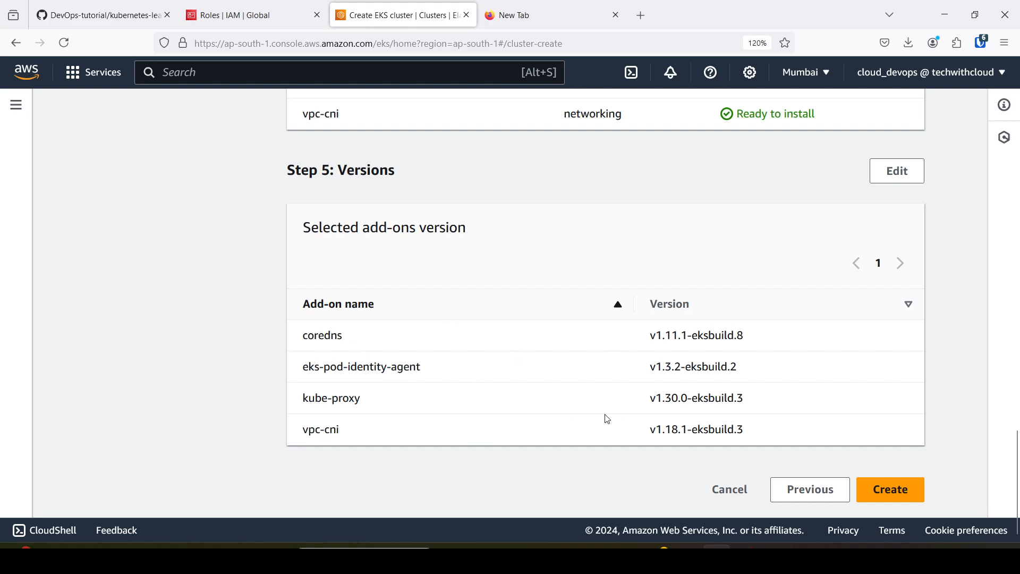
{"action": "left_click", "coordinate": [890, 489]}
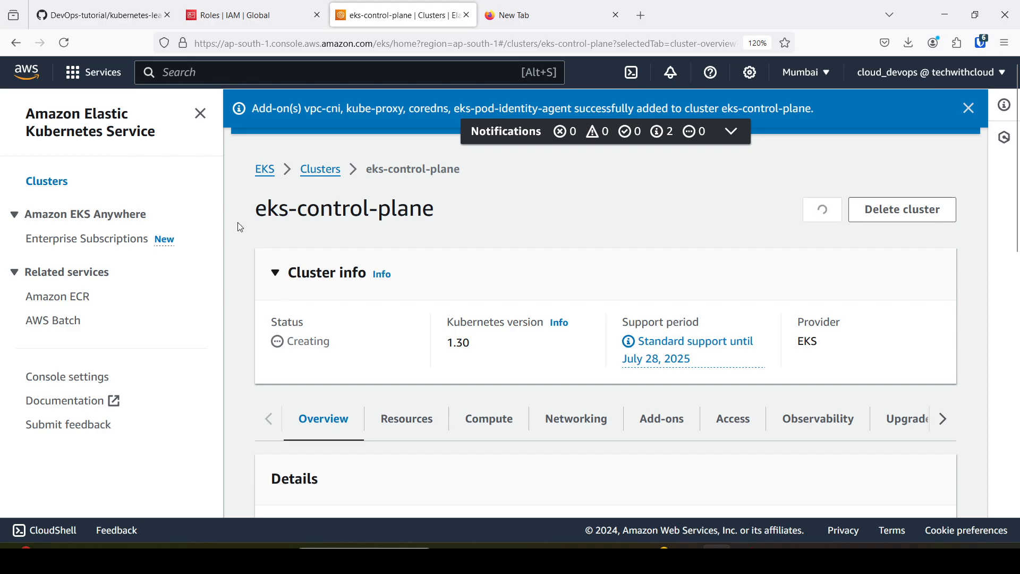
Examine the eks-control-plane cluster's status and overview details, and compare its control plane placement with the architecture diagram on GitHub.
{"action": "left_click_drag", "start_coordinate": [254, 210], "coordinate": [448, 224]}
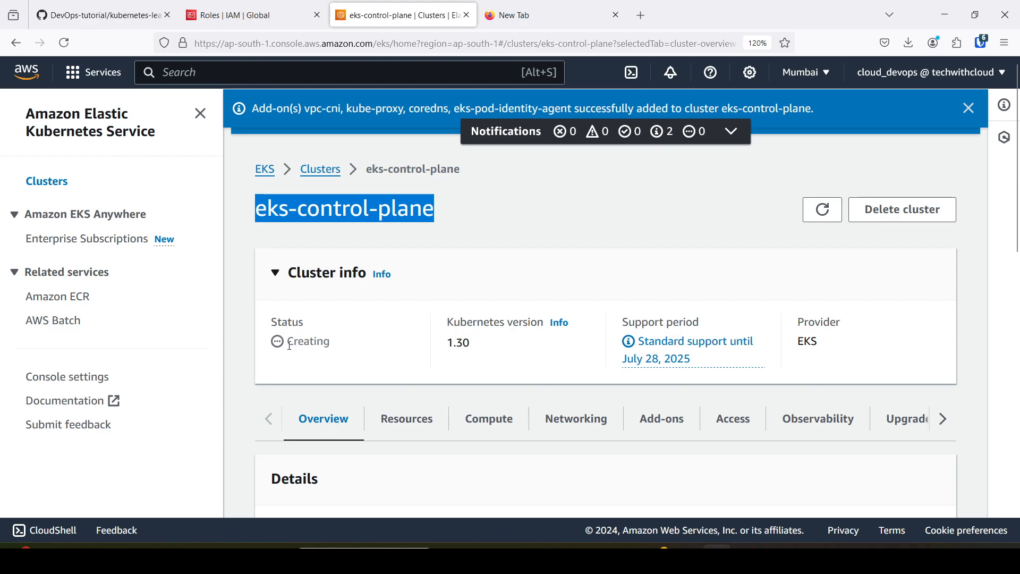
{"action": "left_click_drag", "start_coordinate": [287, 343], "coordinate": [337, 351]}
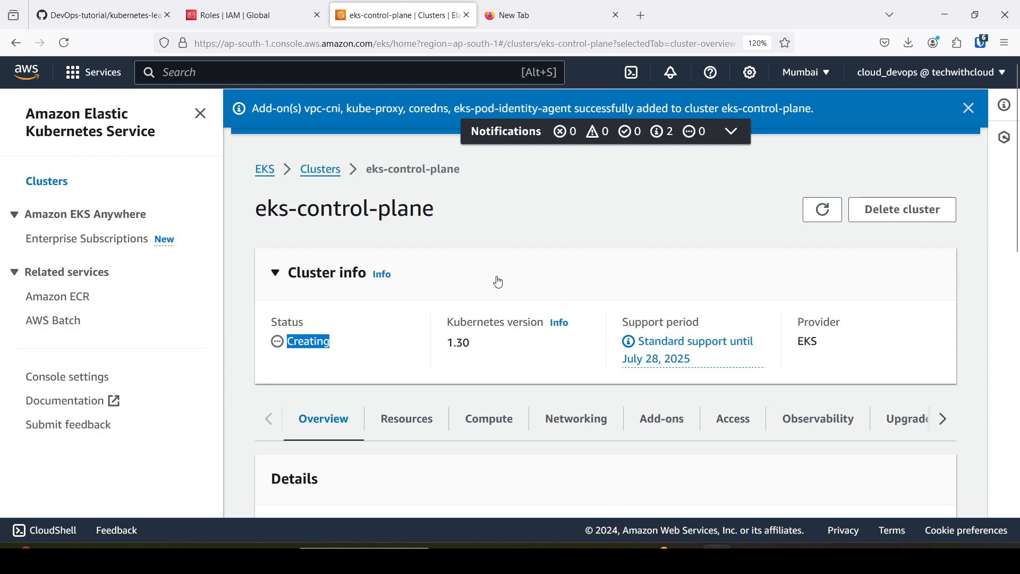
{"action": "left_click", "coordinate": [557, 269]}
{"action": "left_click", "coordinate": [525, 266]}
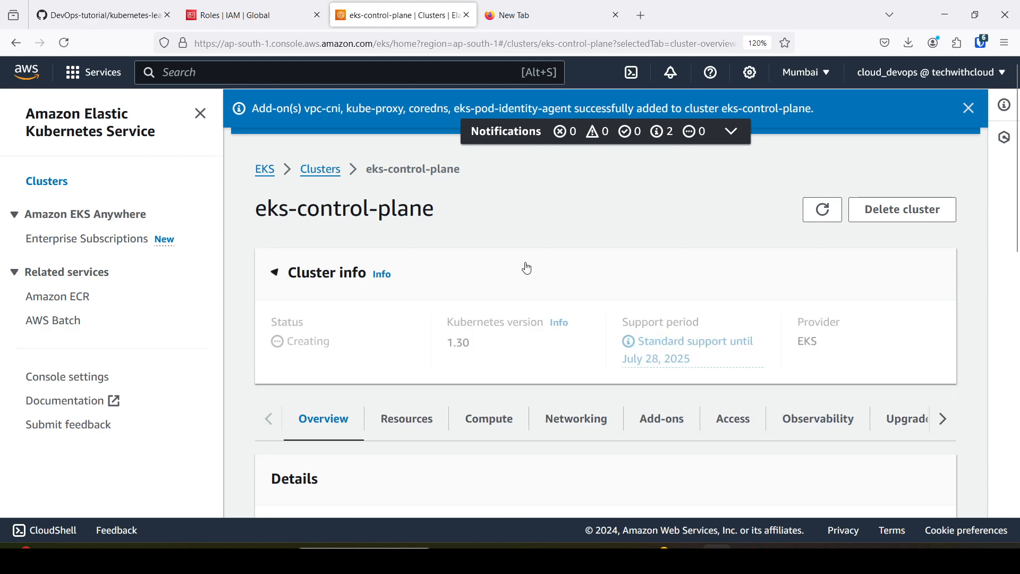
{"action": "scroll", "coordinate": [534, 313], "scroll_direction": "down", "scroll_amount": 3}
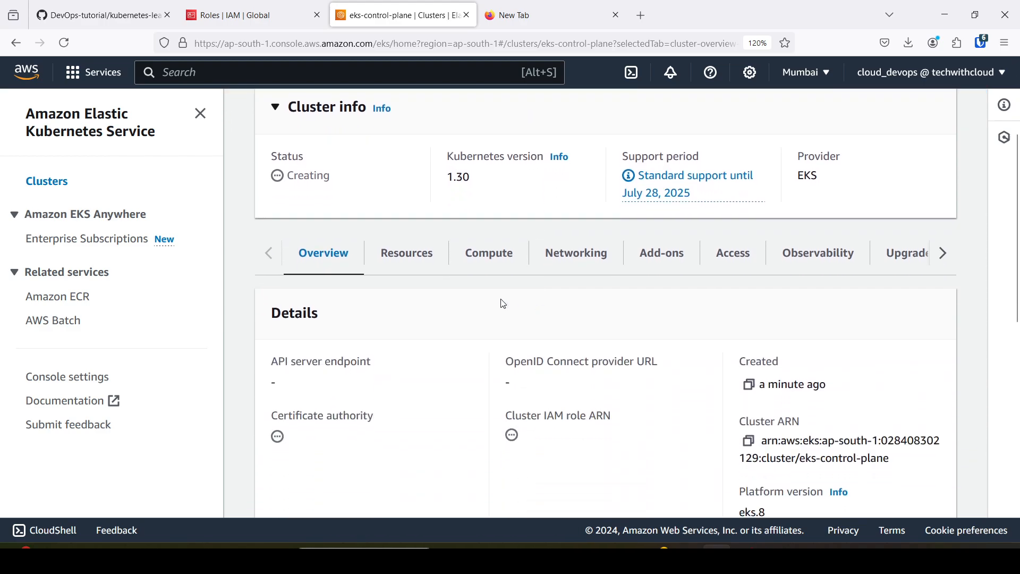
{"action": "left_click", "coordinate": [130, 16]}
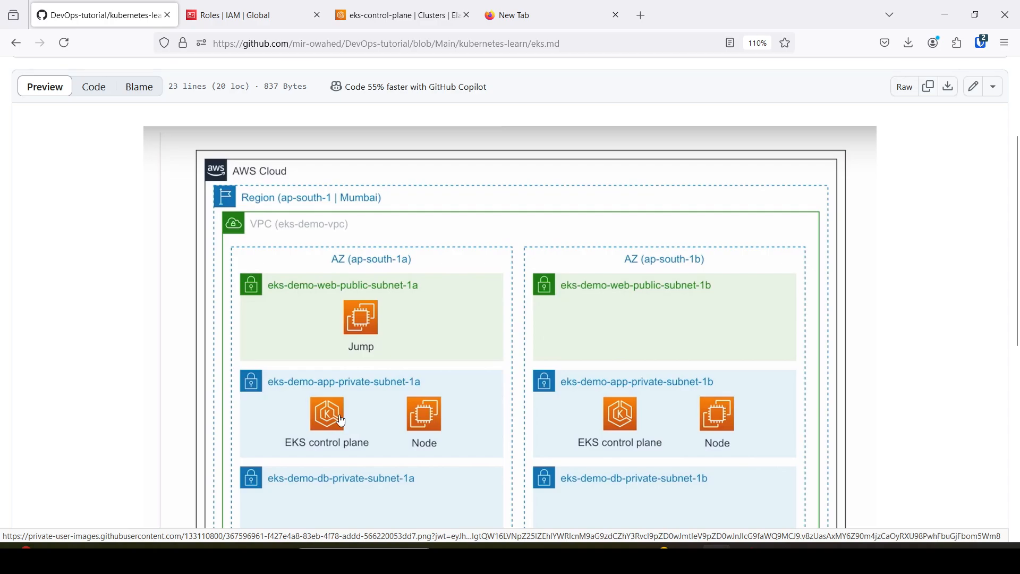
{"action": "left_click", "coordinate": [396, 15]}
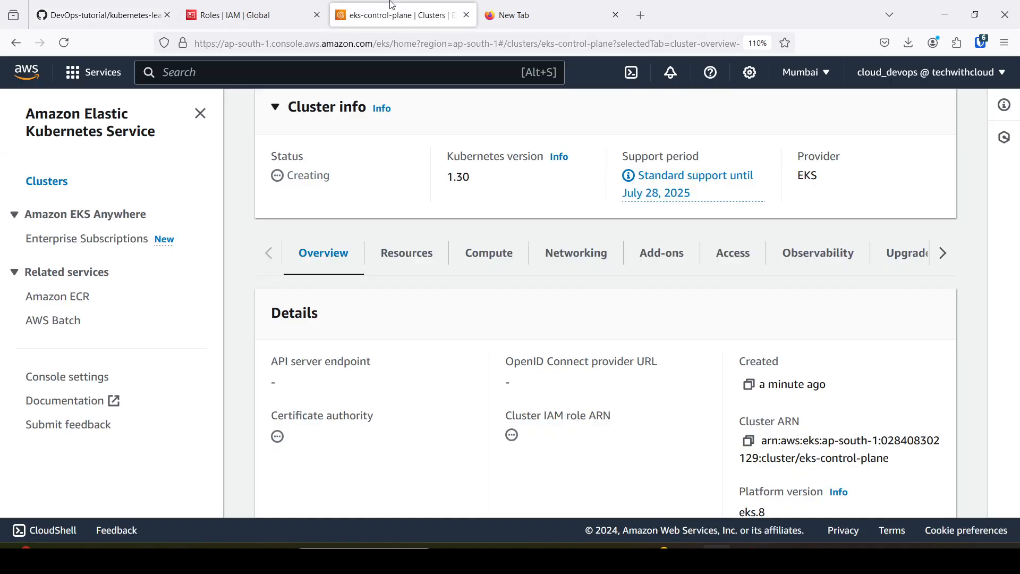
Open the compute details of eks-control-plane and examine its nodes, node groups and the availability of adding a node group.
{"action": "left_click", "coordinate": [479, 254]}
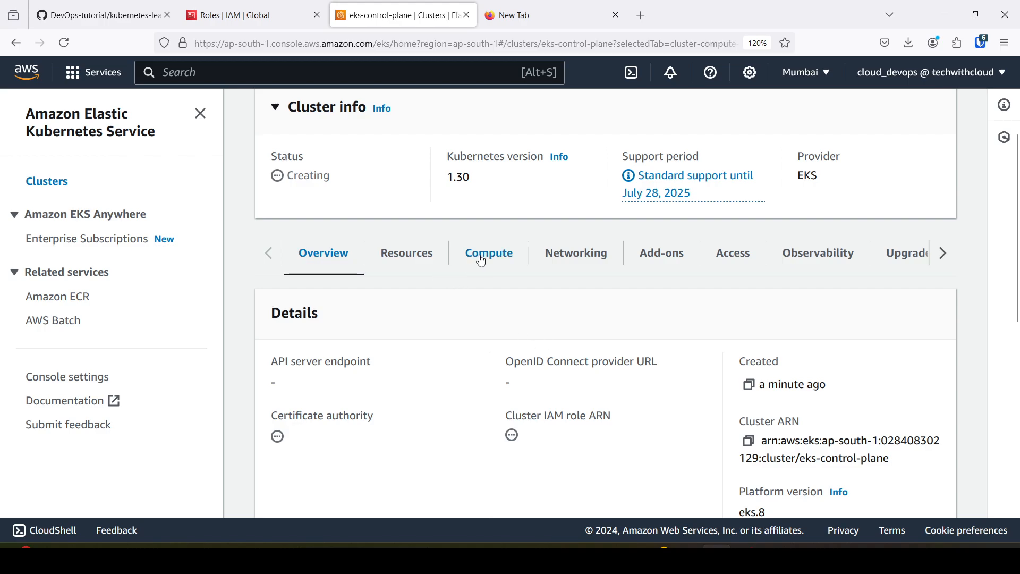
{"action": "scroll", "coordinate": [481, 297], "scroll_direction": "down", "scroll_amount": 3}
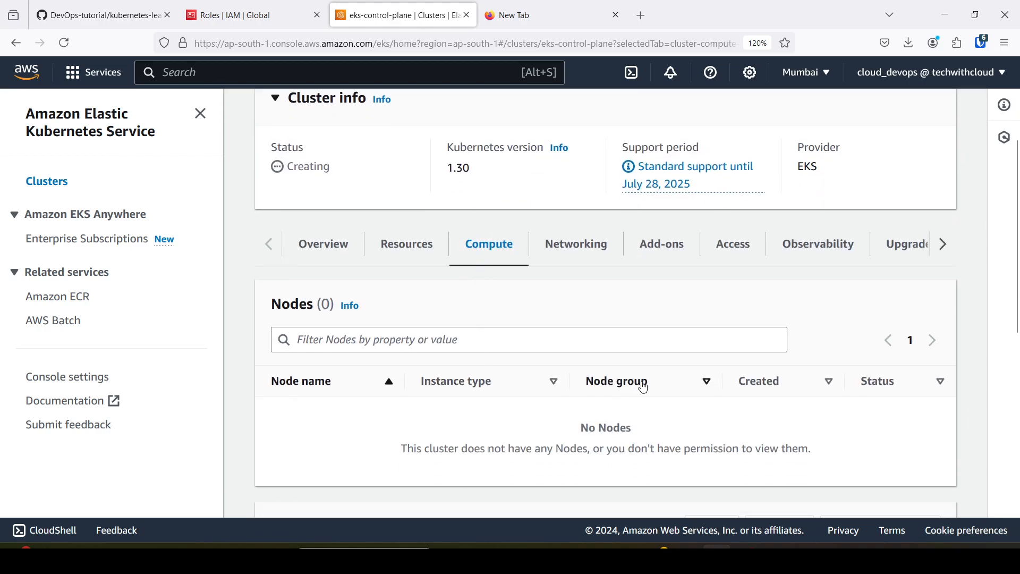
{"action": "scroll", "coordinate": [650, 386], "scroll_direction": "down", "scroll_amount": 5}
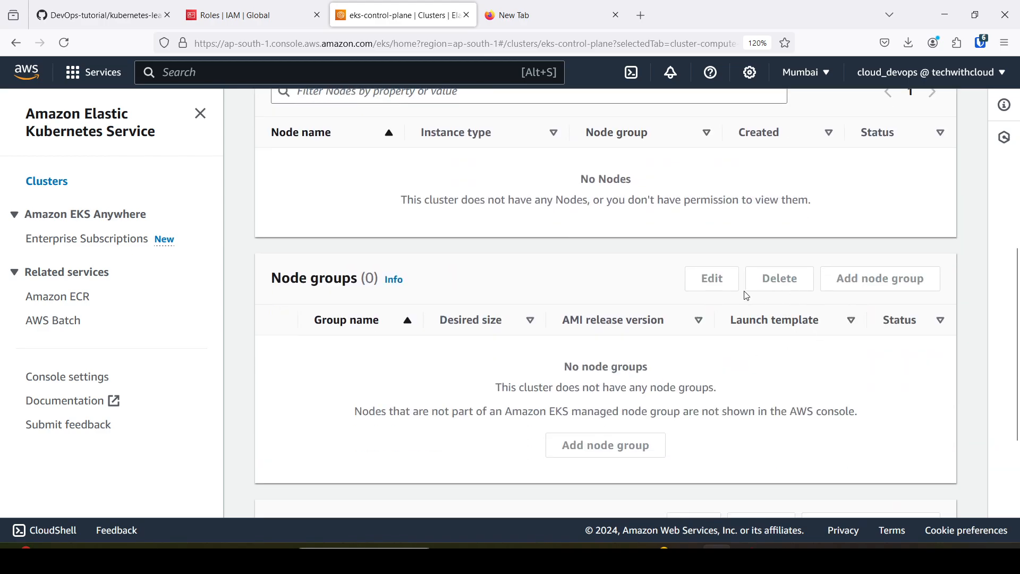
{"action": "scroll", "coordinate": [781, 415], "scroll_direction": "up", "scroll_amount": 5}
{"action": "scroll", "coordinate": [776, 424], "scroll_direction": "down", "scroll_amount": 3}
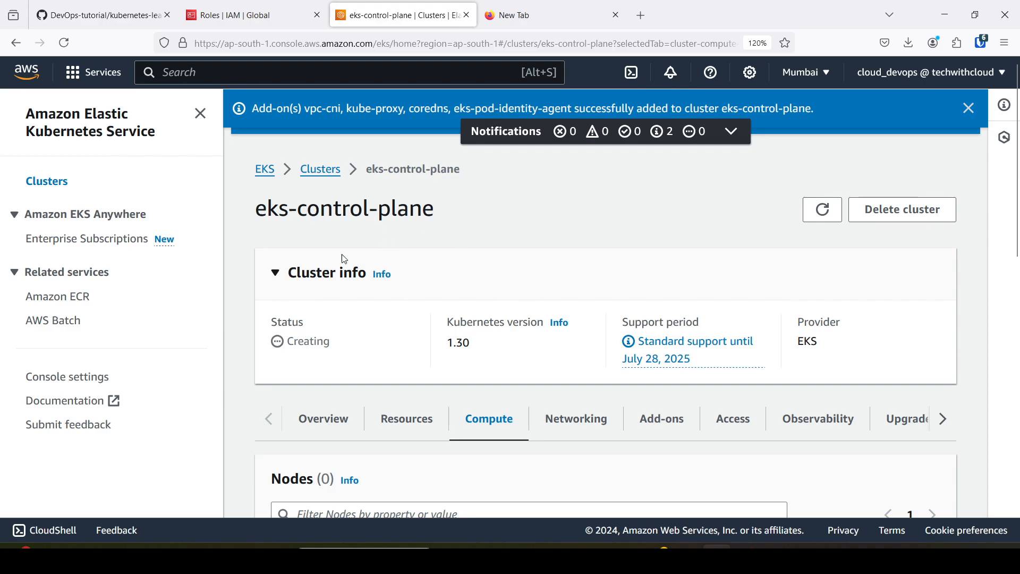
{"action": "left_click_drag", "start_coordinate": [257, 208], "coordinate": [441, 219]}
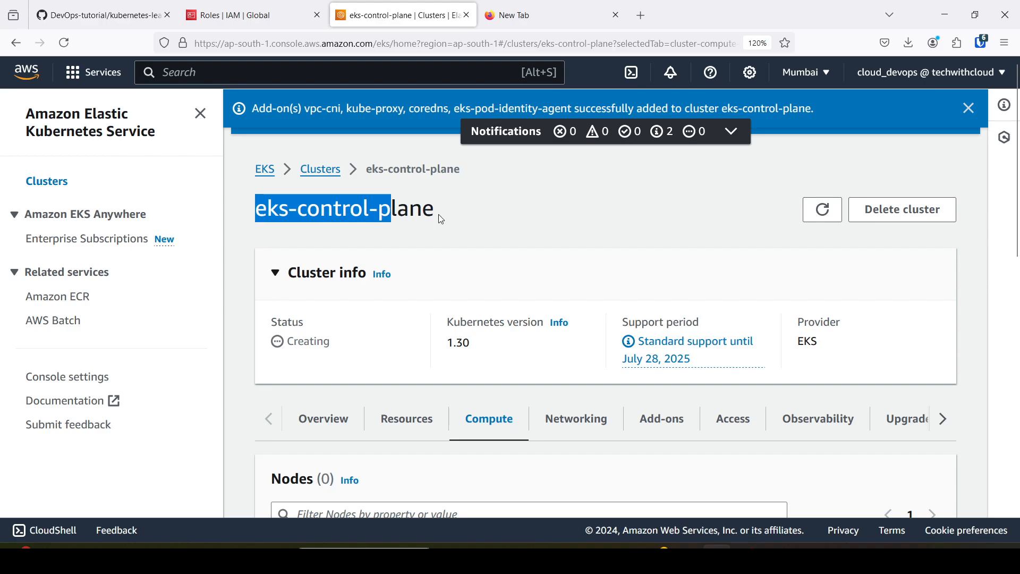
{"action": "left_click", "coordinate": [445, 219]}
{"action": "scroll", "coordinate": [446, 228], "scroll_direction": "down", "scroll_amount": 3}
{"action": "scroll", "coordinate": [467, 276], "scroll_direction": "down", "scroll_amount": 3}
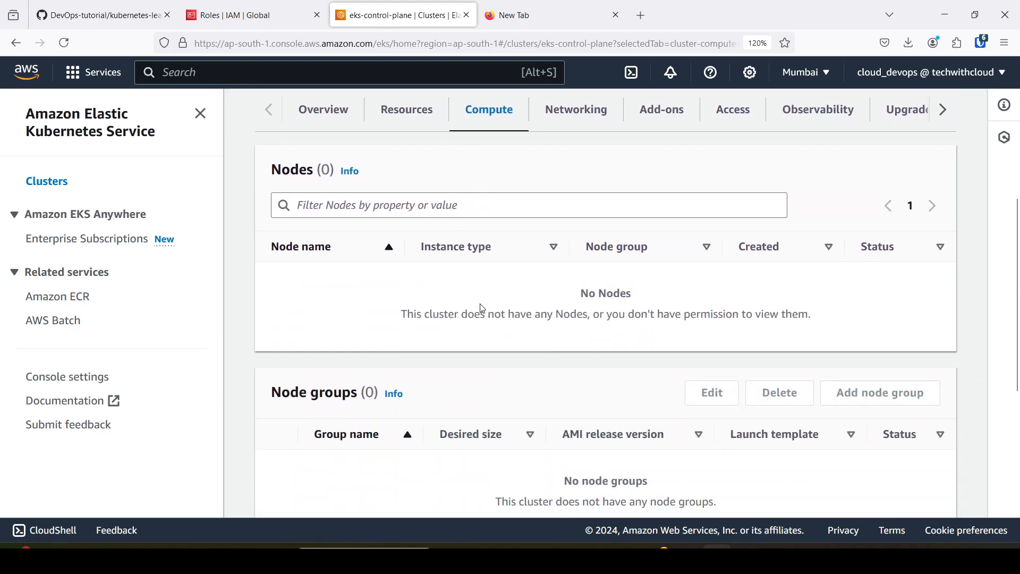
{"action": "scroll", "coordinate": [483, 308], "scroll_direction": "down", "scroll_amount": 2}
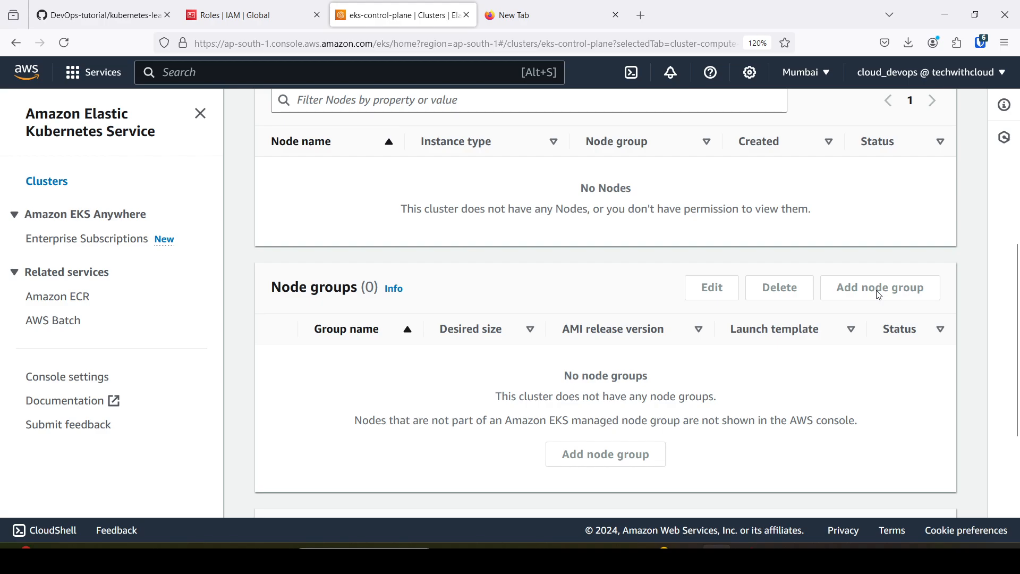
{"action": "scroll", "coordinate": [881, 298], "scroll_direction": "up", "scroll_amount": 2}
{"action": "scroll", "coordinate": [662, 332], "scroll_direction": "up", "scroll_amount": 5}
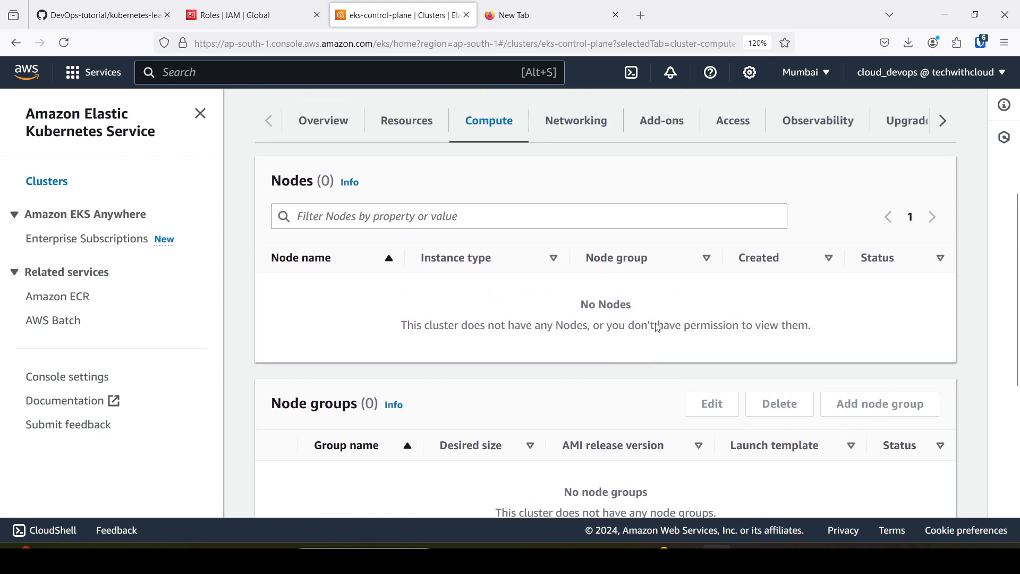
{"action": "scroll", "coordinate": [658, 323], "scroll_direction": "up", "scroll_amount": 2}
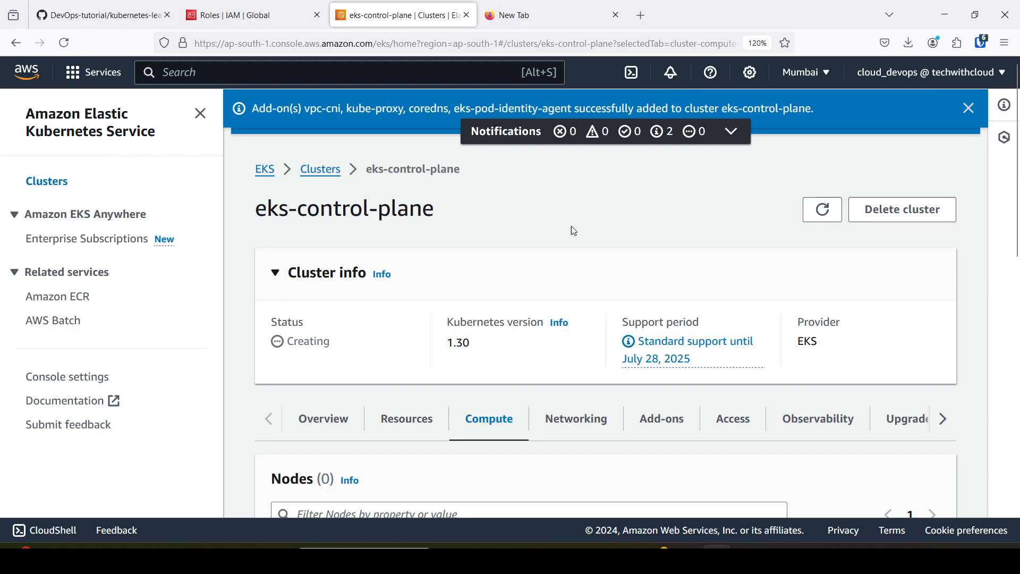
Expand the cluster notifications, dismiss the one about the add-ons and check the status of eks-control-plane.
{"action": "left_click", "coordinate": [527, 132]}
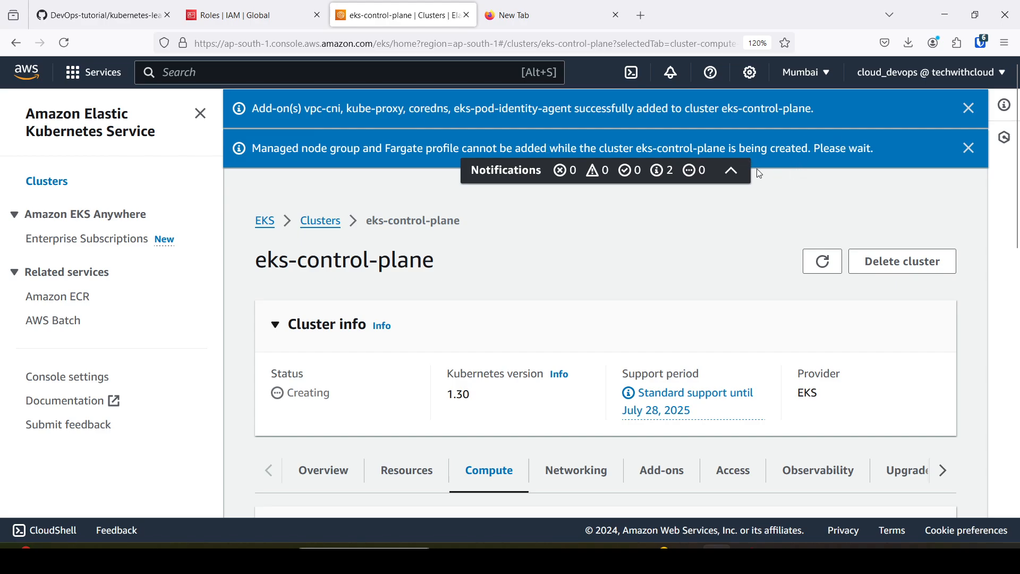
{"action": "left_click", "coordinate": [968, 108]}
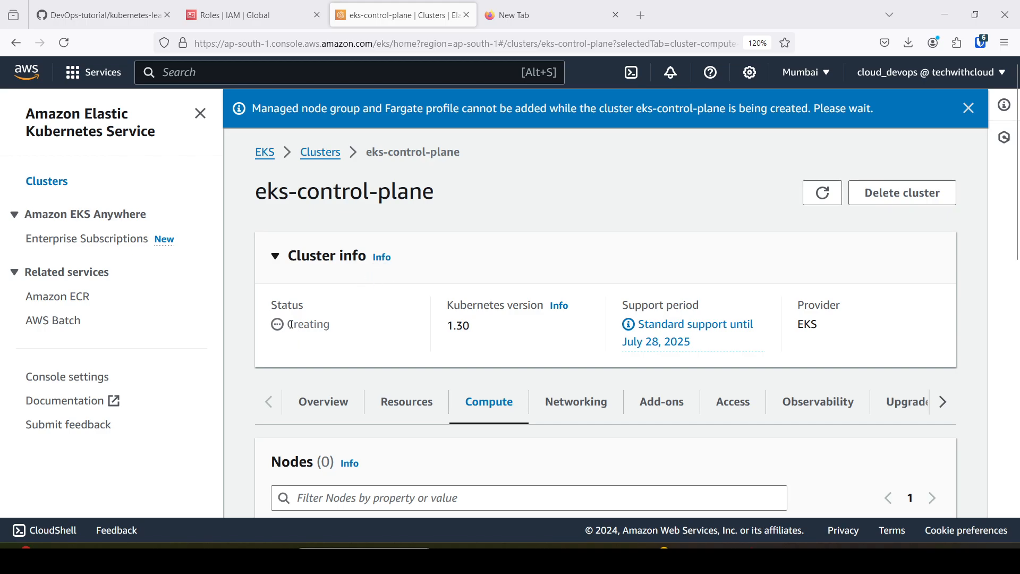
{"action": "left_click_drag", "start_coordinate": [291, 325], "coordinate": [337, 327]}
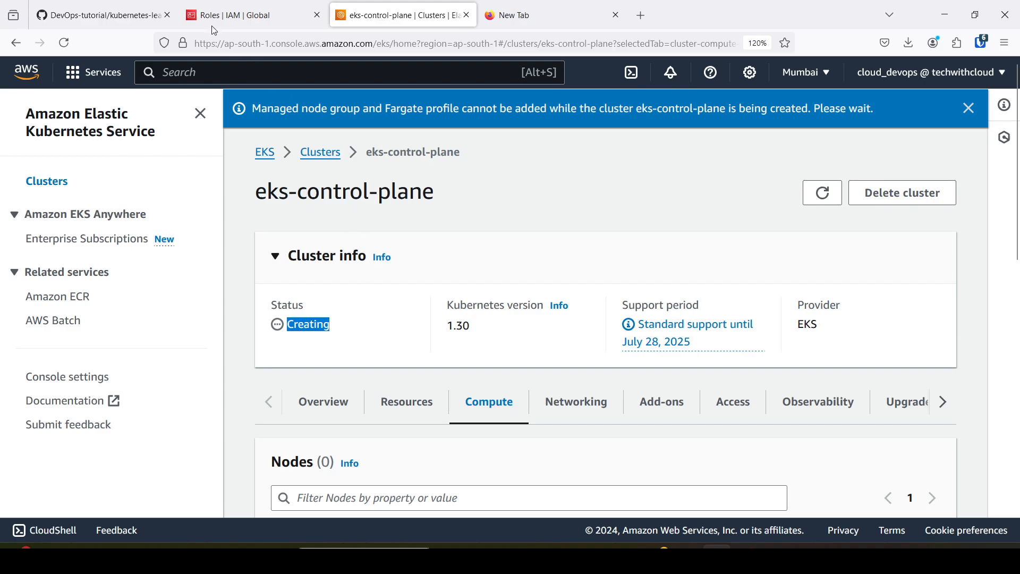
Check where the jump server belongs in the architecture diagram on GitHub.
{"action": "left_click", "coordinate": [101, 15]}
{"action": "scroll", "coordinate": [302, 280], "scroll_direction": "up", "scroll_amount": 3}
{"action": "scroll", "coordinate": [303, 280], "scroll_direction": "up", "scroll_amount": 4}
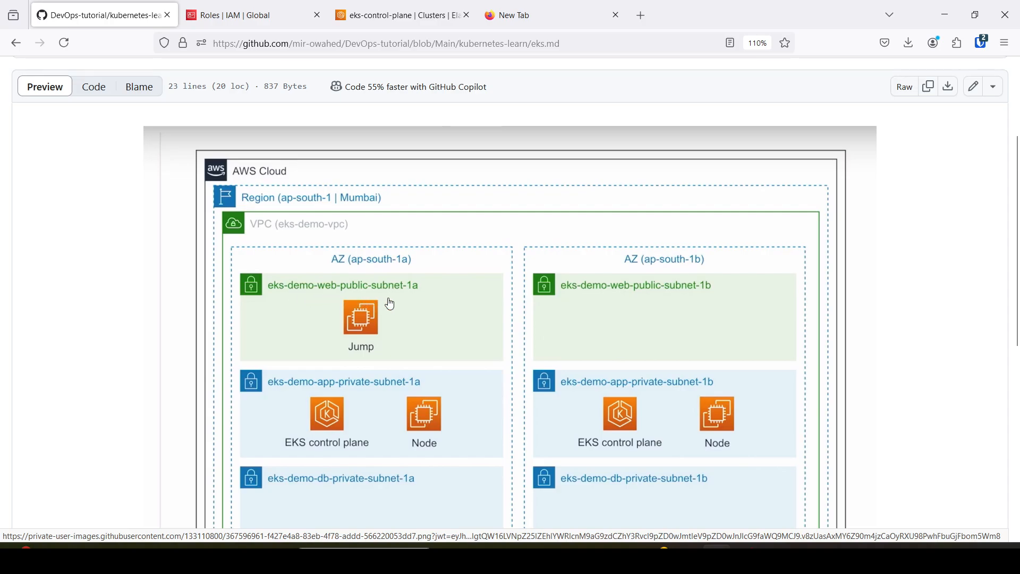
Return to the AWS console, find the EC2 service and start launching a new instance in Mumbai.
{"action": "left_click", "coordinate": [270, 7]}
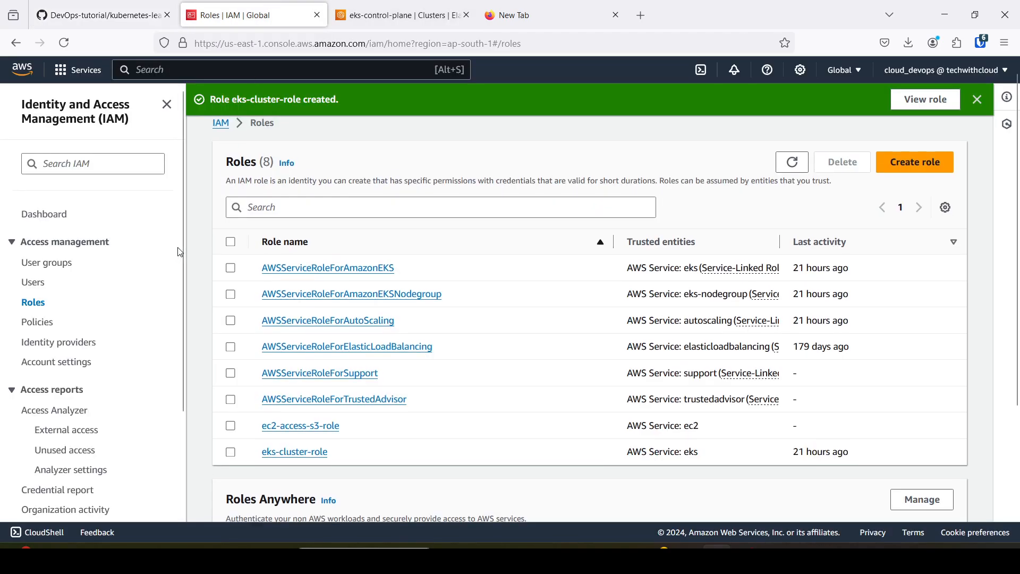
{"action": "left_click", "coordinate": [148, 67]}
{"action": "type", "text": "ec2"}
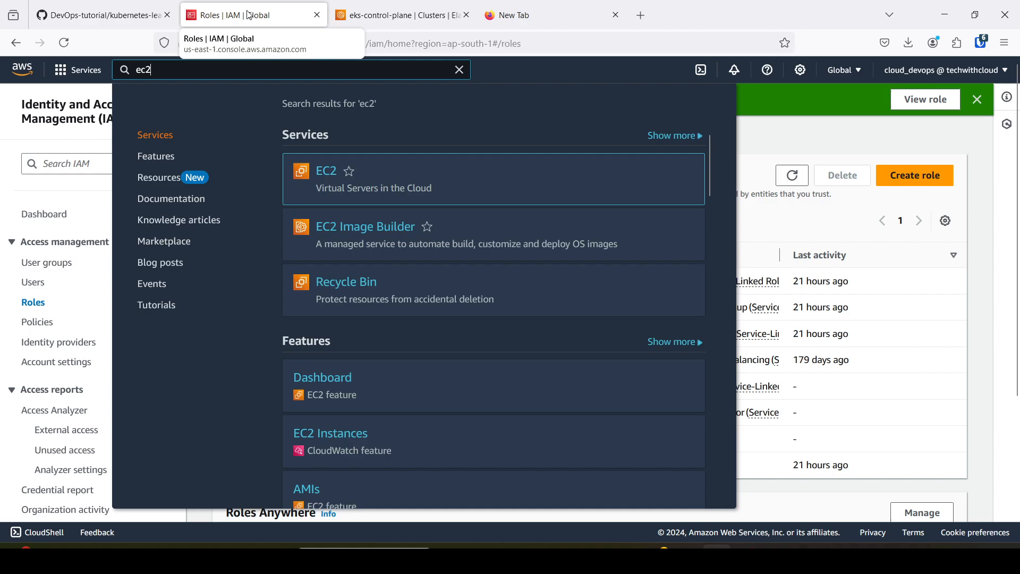
{"action": "left_click", "coordinate": [328, 173]}
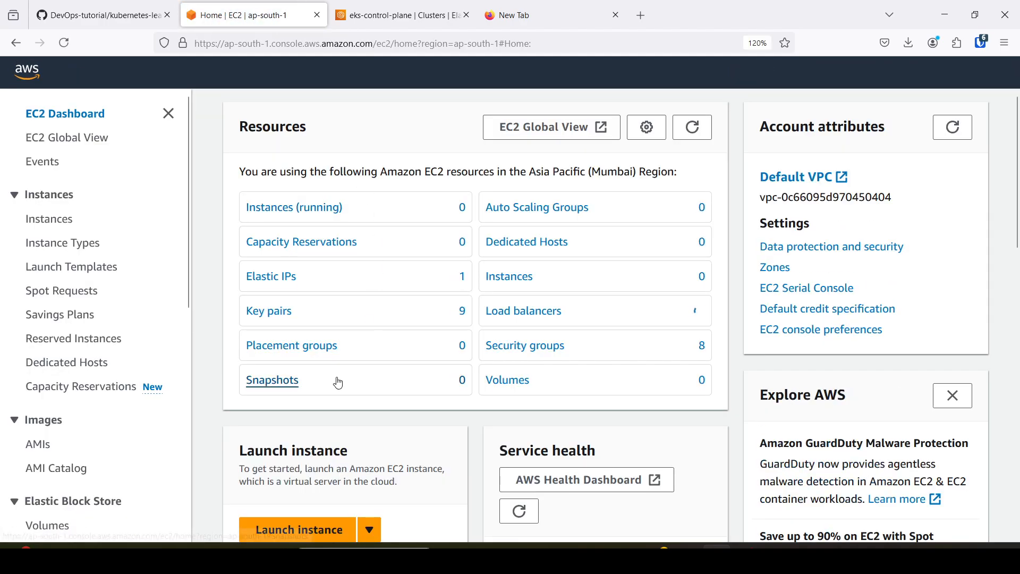
{"action": "scroll", "coordinate": [329, 526], "scroll_direction": "down", "scroll_amount": 5}
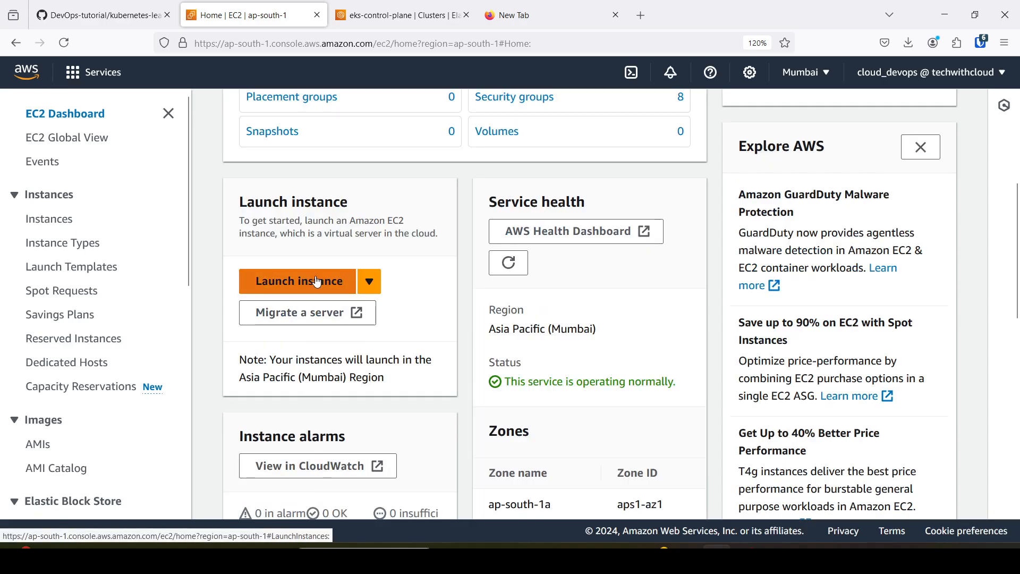
{"action": "left_click", "coordinate": [316, 280]}
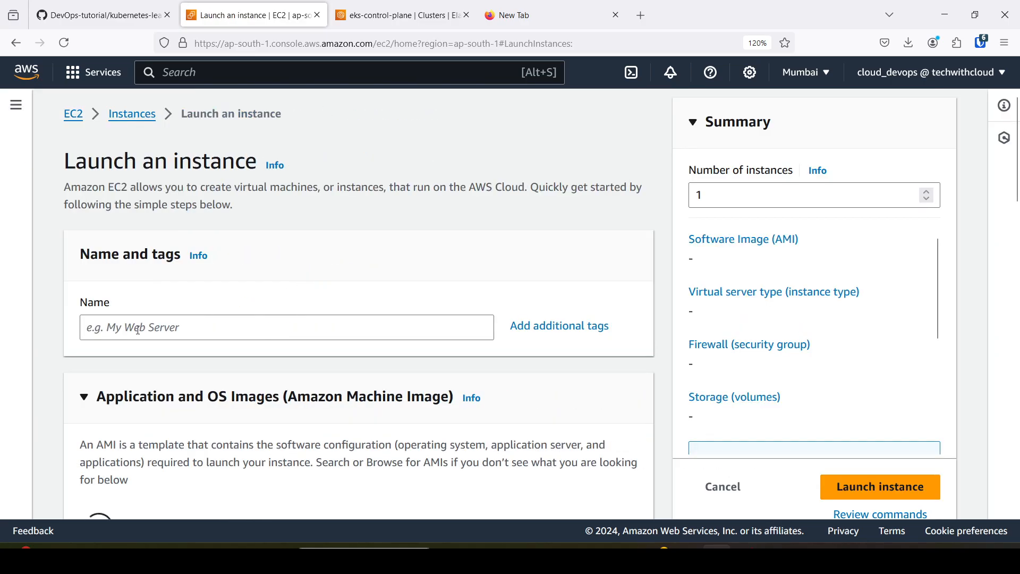
Name the instance bastion-host and choose Amazon Linux as its operating system image.
{"action": "left_click", "coordinate": [140, 325]}
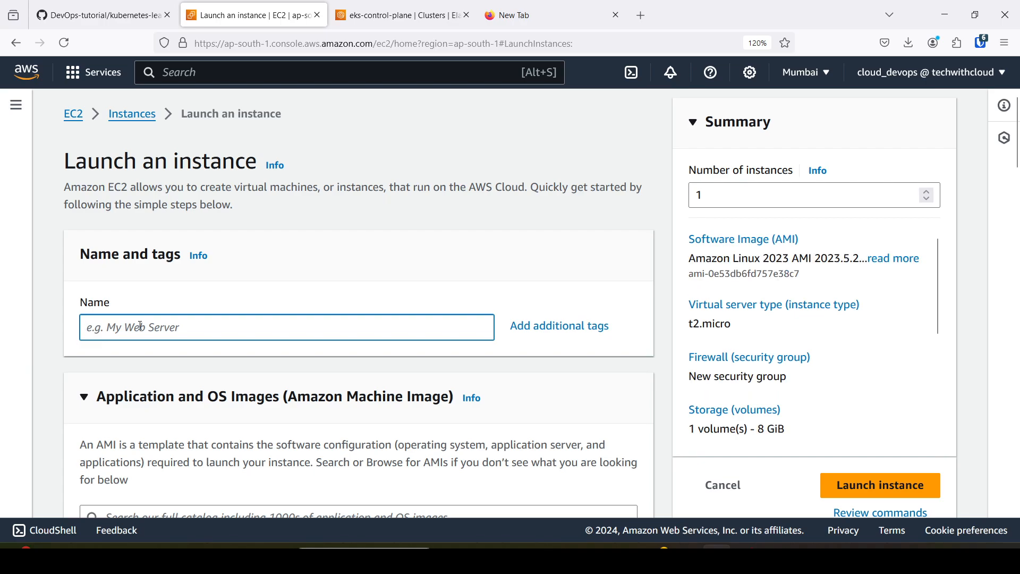
{"action": "type", "text": "bastion-host"}
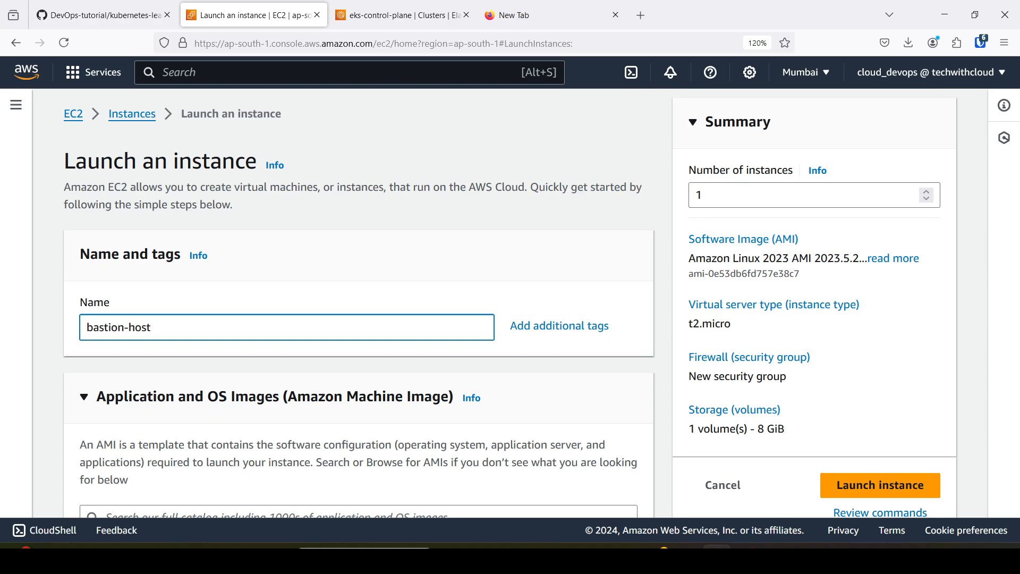
{"action": "scroll", "coordinate": [141, 330], "scroll_direction": "down", "scroll_amount": 5}
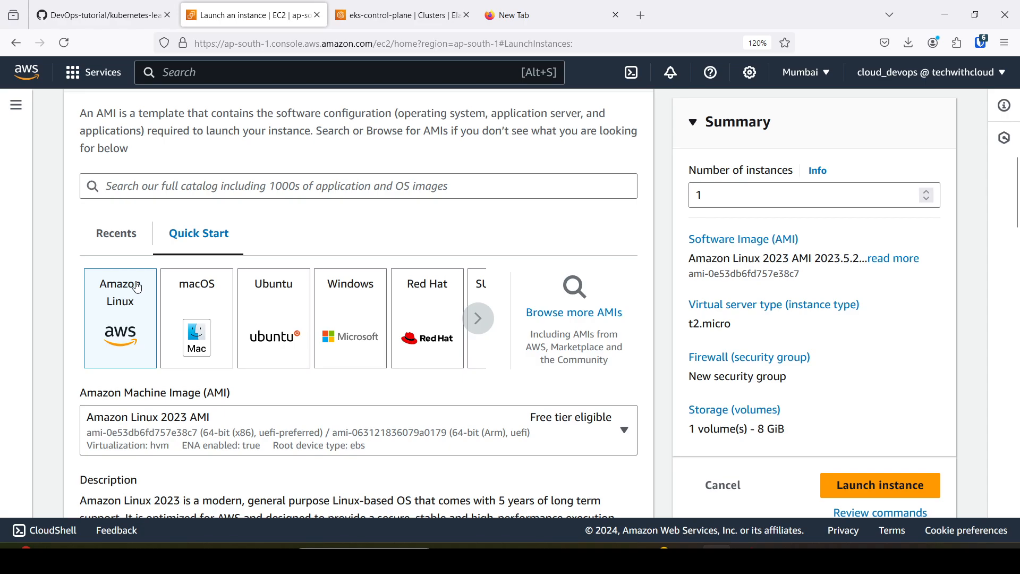
{"action": "scroll", "coordinate": [138, 287], "scroll_direction": "up", "scroll_amount": 4}
{"action": "scroll", "coordinate": [137, 279], "scroll_direction": "down", "scroll_amount": 3}
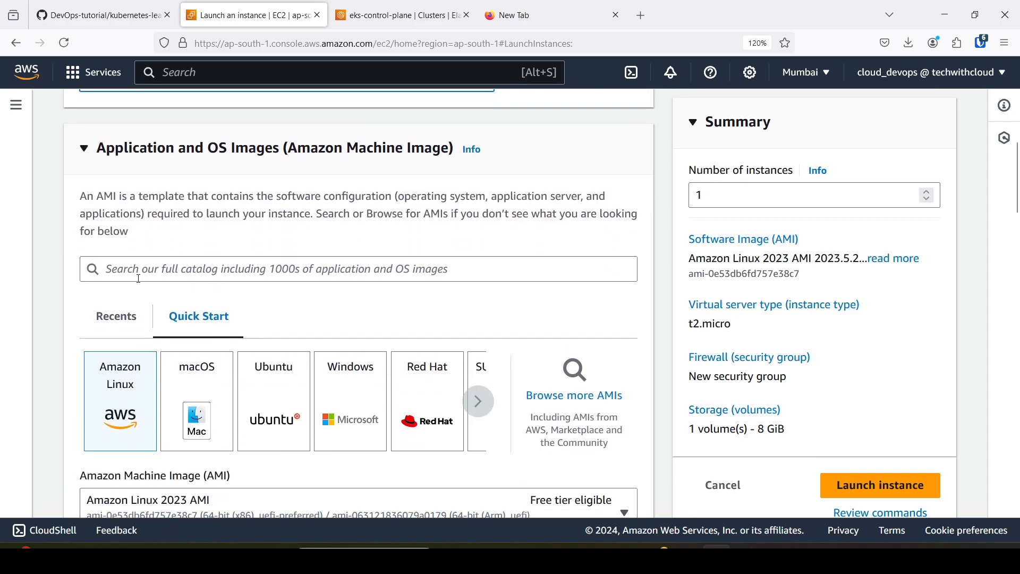
{"action": "left_click", "coordinate": [124, 399]}
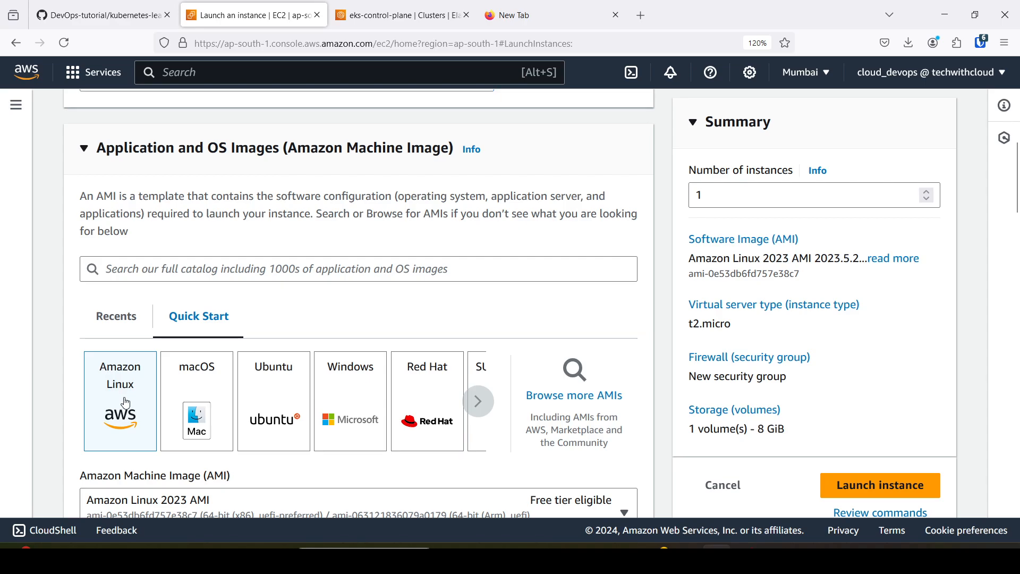
Create an RSA key pair named bastion-key in .pem format for the instance login.
{"action": "scroll", "coordinate": [126, 403], "scroll_direction": "down", "scroll_amount": 4}
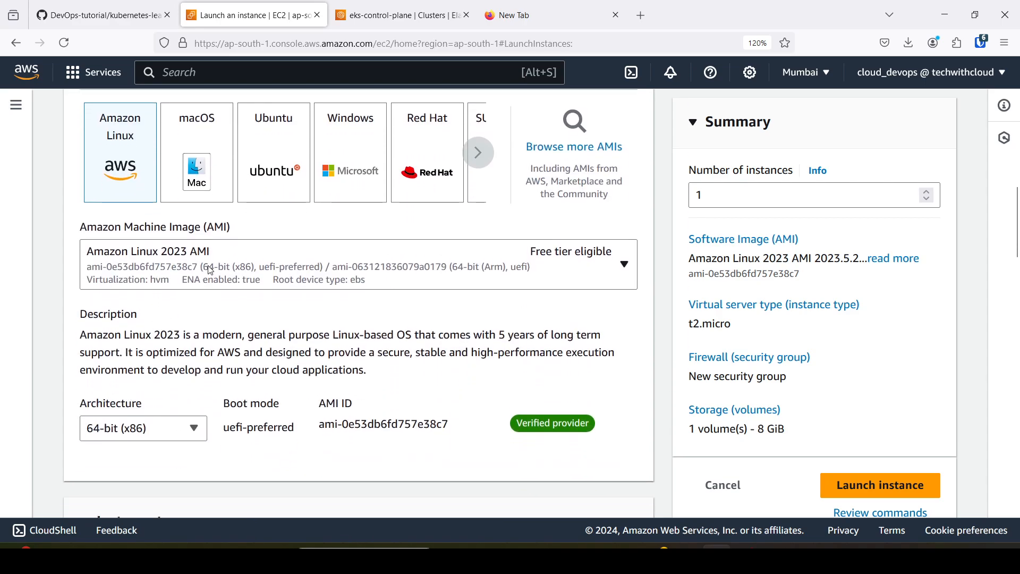
{"action": "scroll", "coordinate": [213, 280], "scroll_direction": "down", "scroll_amount": 5}
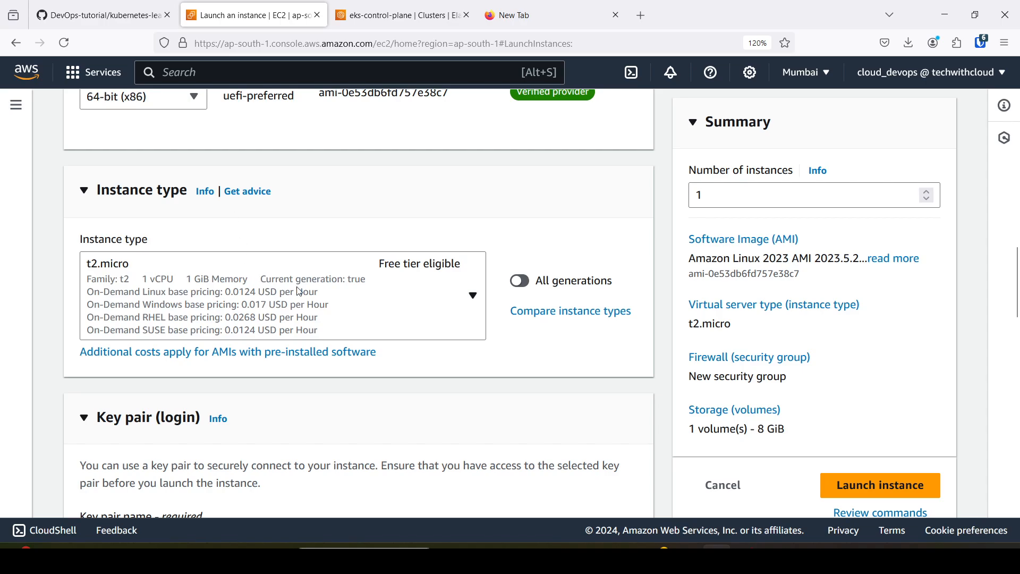
{"action": "scroll", "coordinate": [307, 301], "scroll_direction": "down", "scroll_amount": 3}
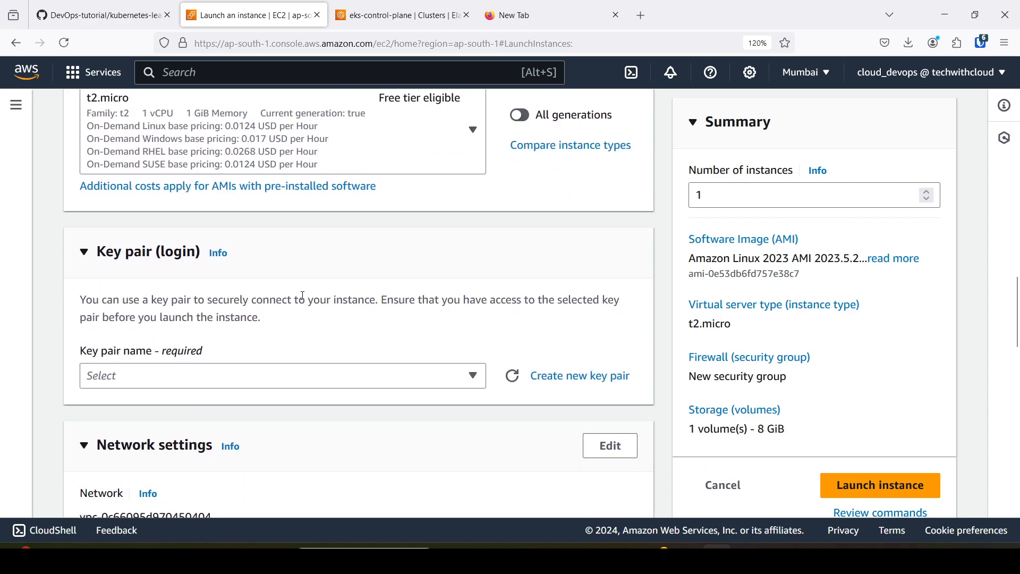
{"action": "left_click", "coordinate": [591, 379]}
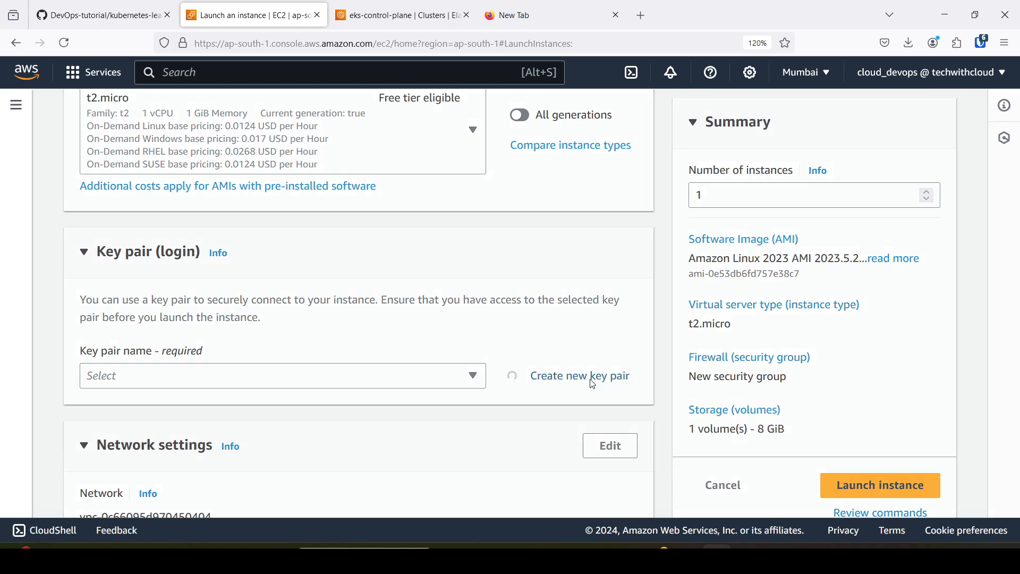
{"action": "left_click", "coordinate": [370, 207]}
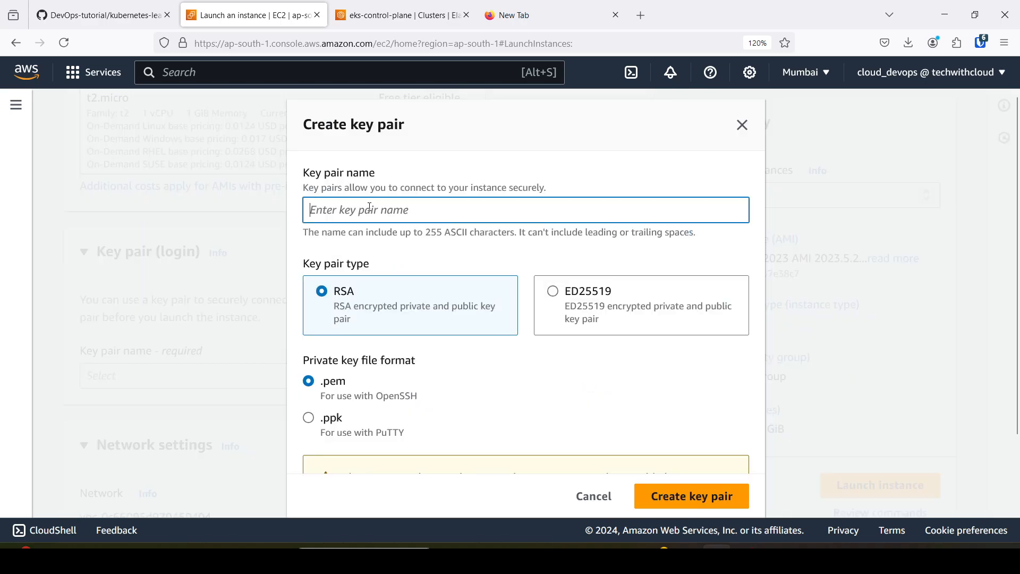
{"action": "type", "text": "bas"}
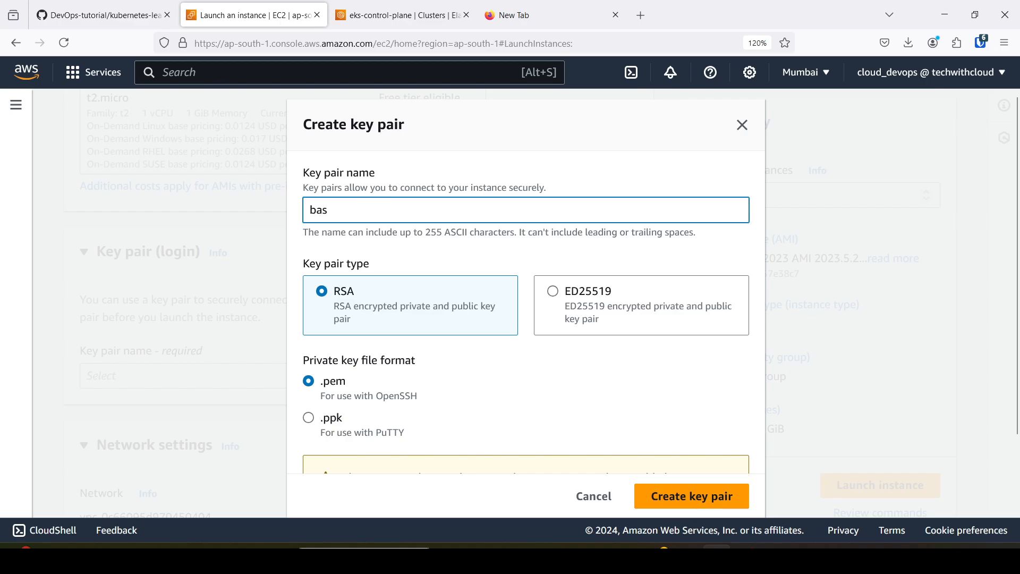
{"action": "type", "text": "tion"}
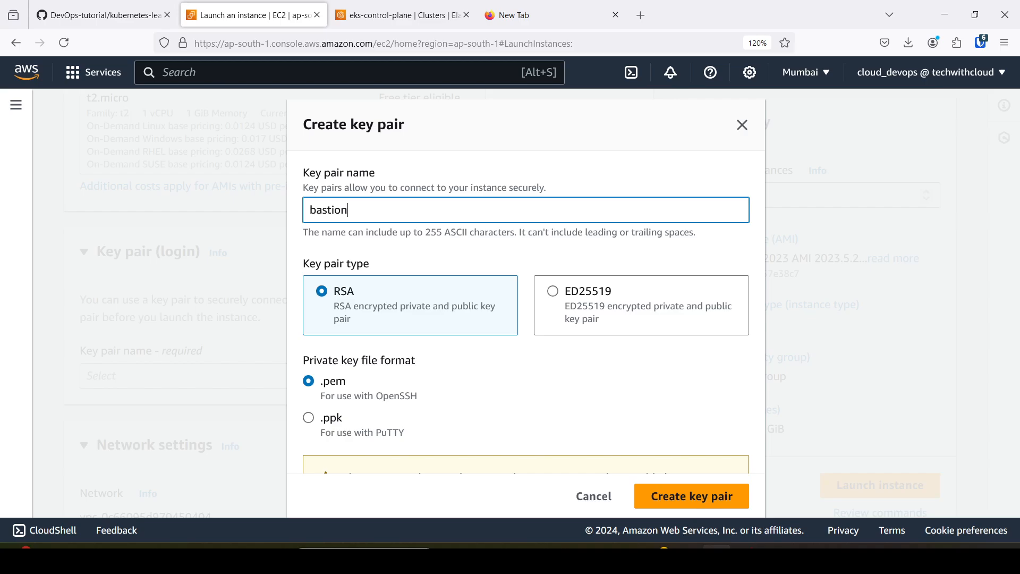
{"action": "scroll", "coordinate": [392, 227], "scroll_direction": "down", "scroll_amount": 2}
{"action": "scroll", "coordinate": [391, 228], "scroll_direction": "up", "scroll_amount": 2}
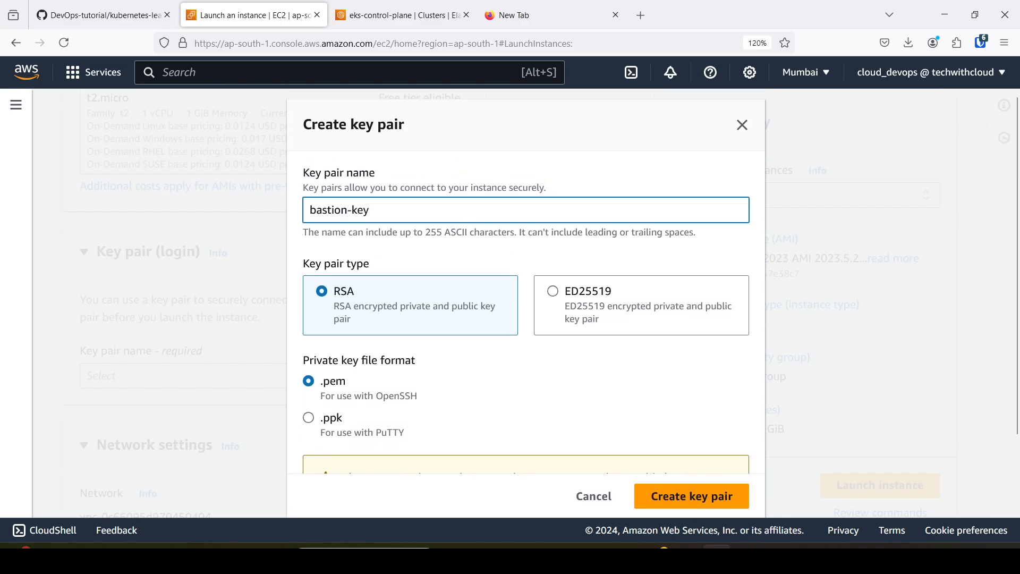
{"action": "scroll", "coordinate": [408, 256], "scroll_direction": "down", "scroll_amount": 2}
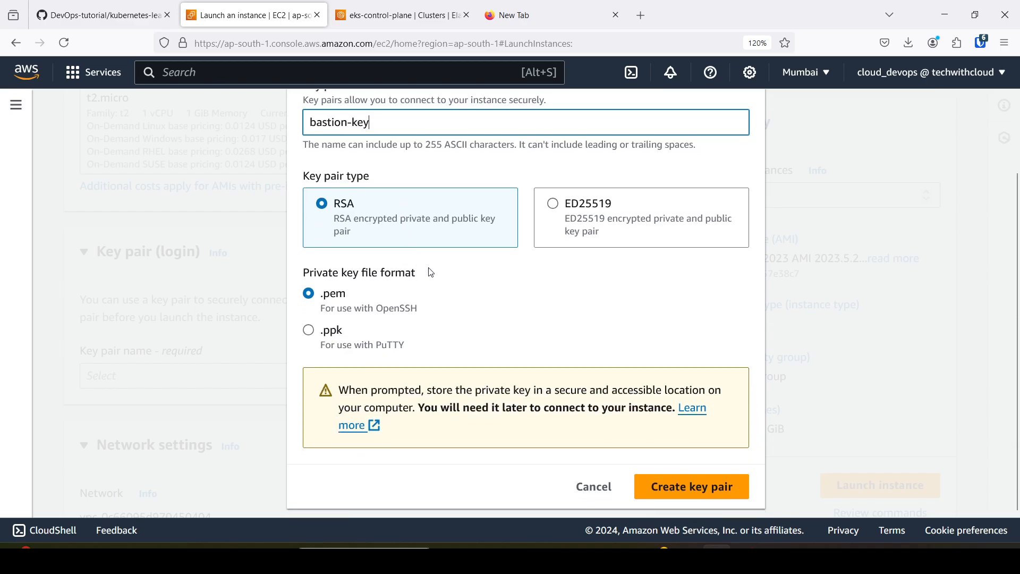
{"action": "left_click", "coordinate": [684, 495]}
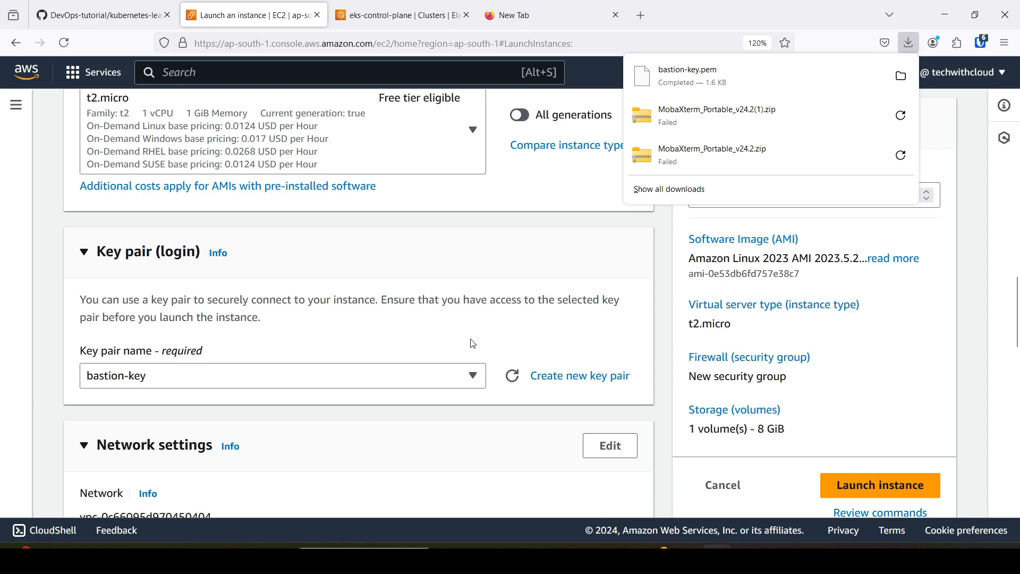
{"action": "left_click", "coordinate": [368, 332]}
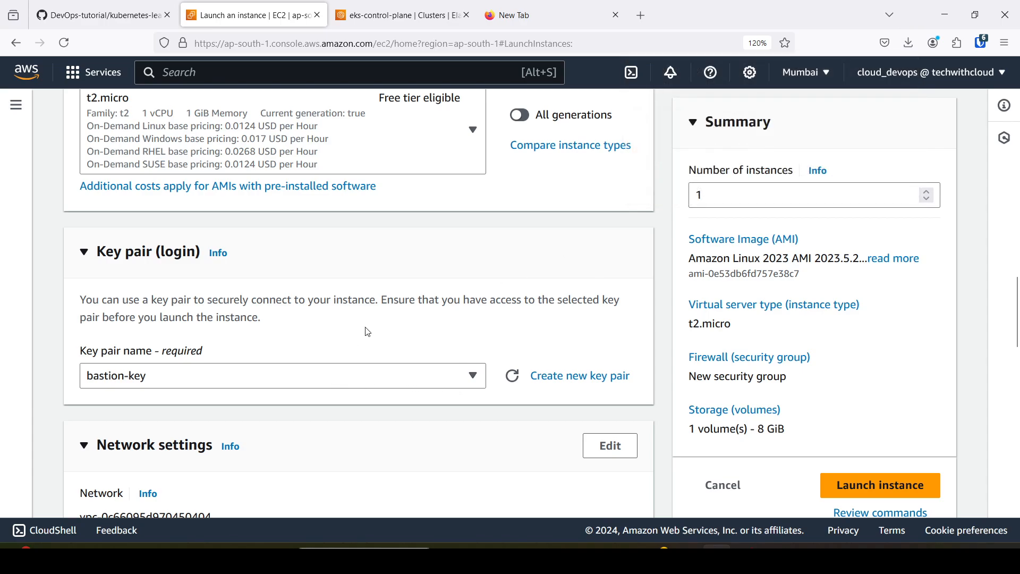
Check the jump server's subnet in the GitHub diagram, and set the instance's VPC to eks-vpc.
{"action": "scroll", "coordinate": [368, 332], "scroll_direction": "down", "scroll_amount": 3}
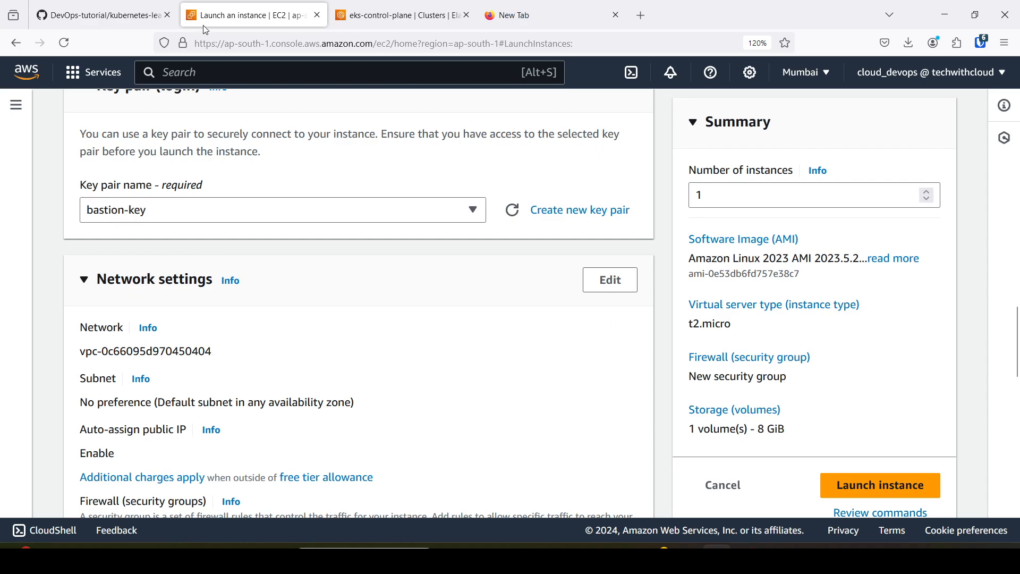
{"action": "left_click", "coordinate": [101, 16]}
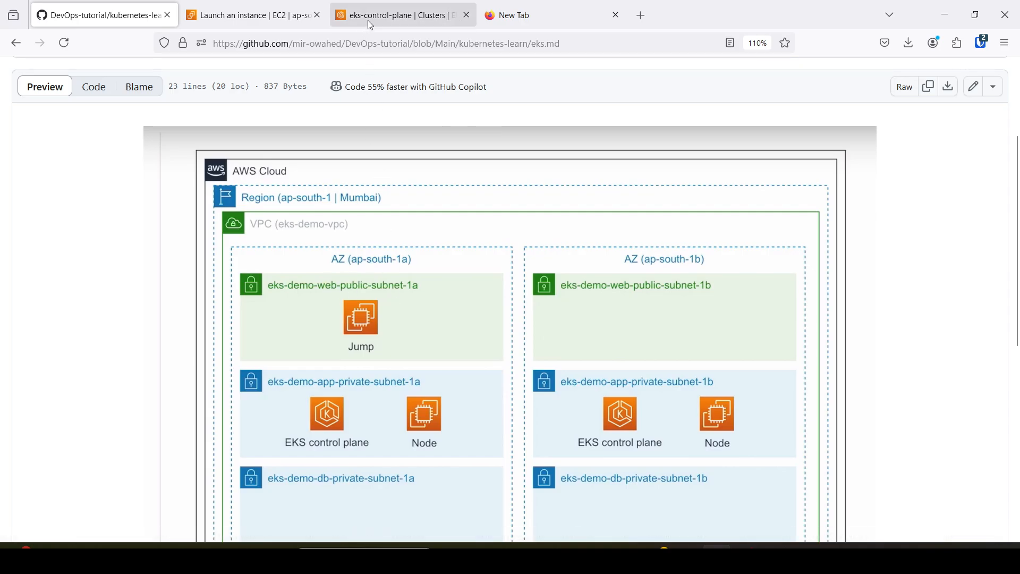
{"action": "left_click", "coordinate": [247, 6]}
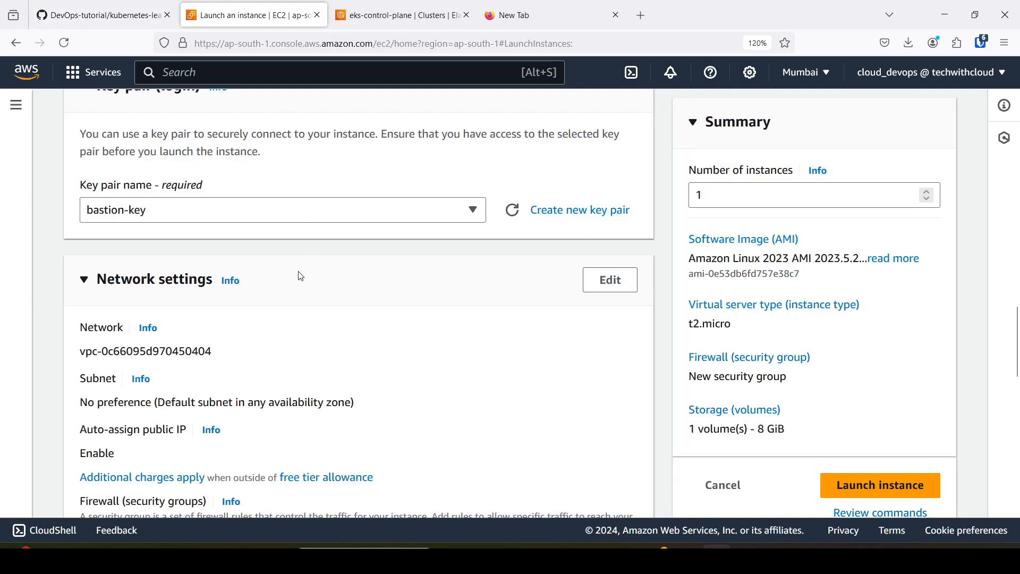
{"action": "left_click", "coordinate": [610, 281]}
{"action": "scroll", "coordinate": [443, 209], "scroll_direction": "down", "scroll_amount": 3}
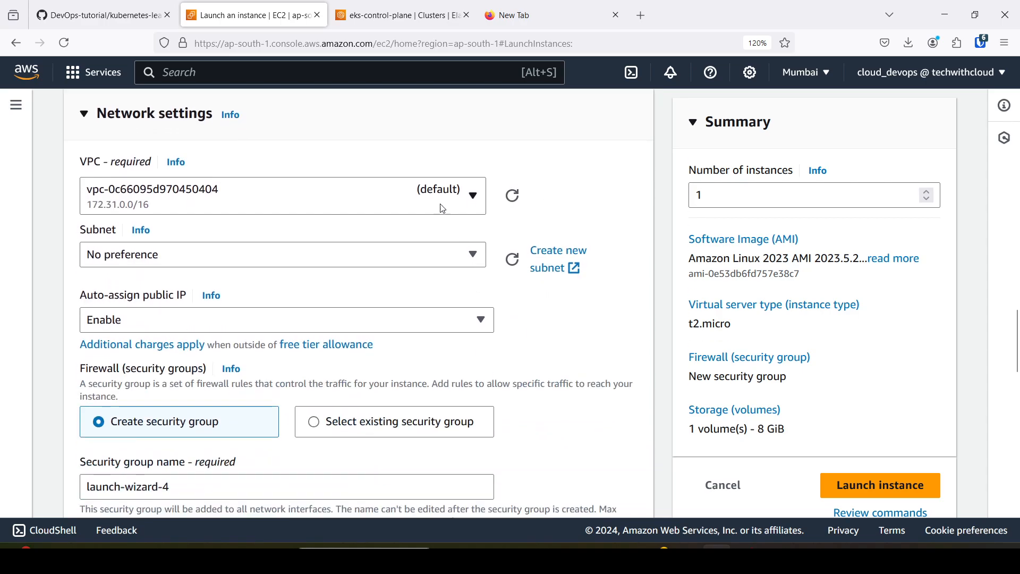
{"action": "left_click", "coordinate": [441, 202]}
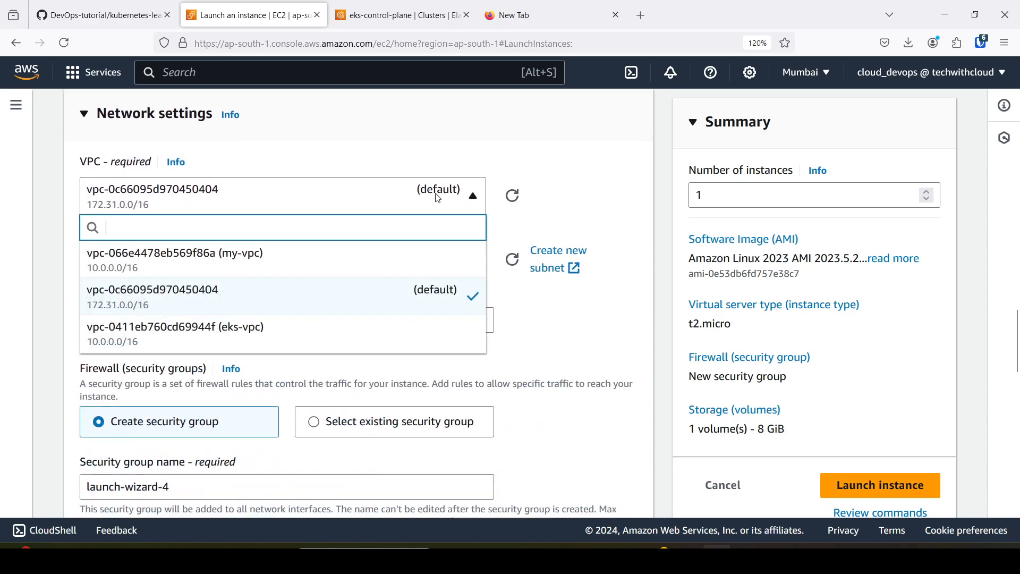
{"action": "left_click", "coordinate": [244, 338]}
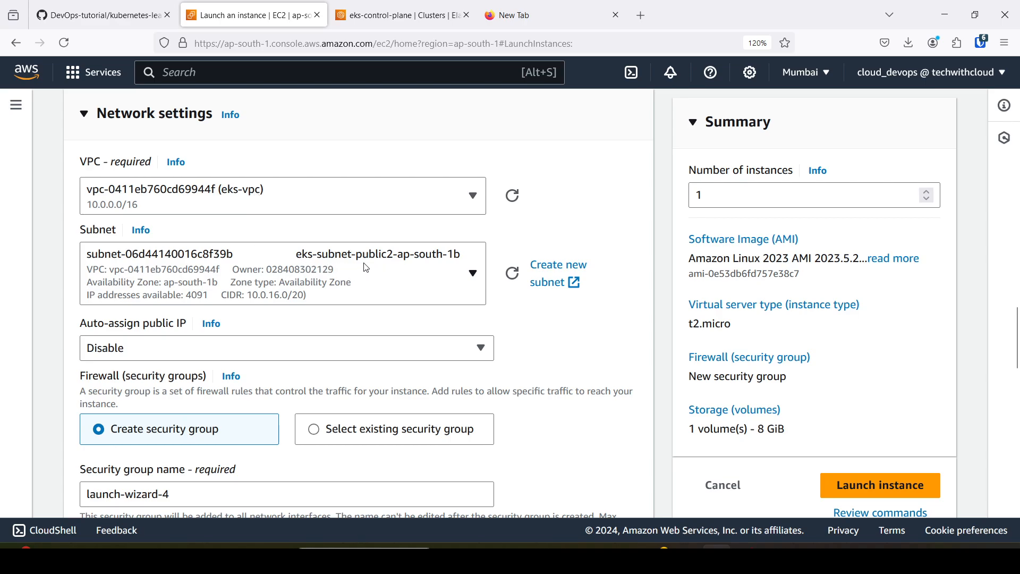
Place the instance in subnet eks-subnet-public1-ap-south-1a and enable auto-assignment of a public IP.
{"action": "left_click", "coordinate": [438, 275]}
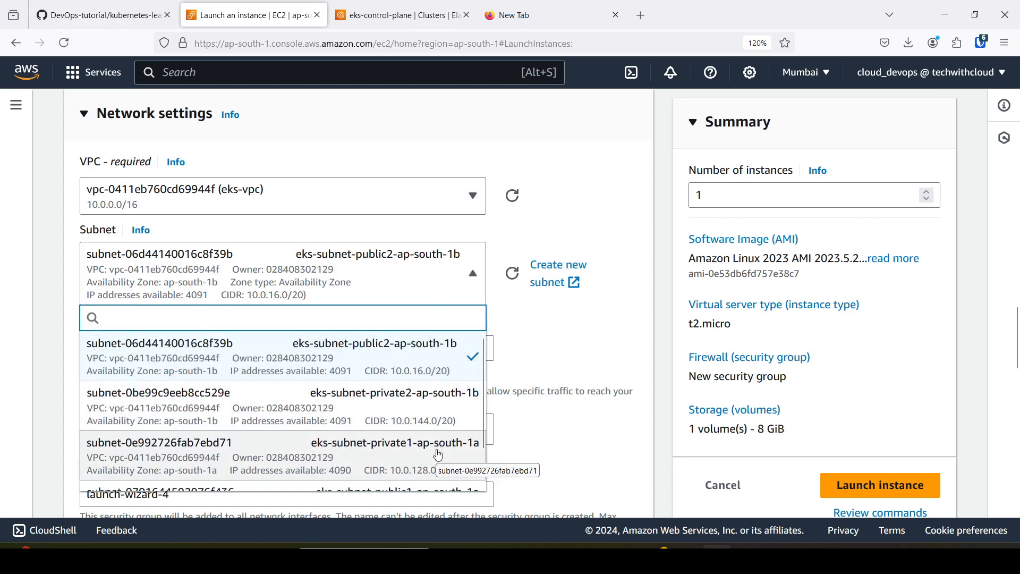
{"action": "scroll", "coordinate": [439, 420], "scroll_direction": "down", "scroll_amount": 1}
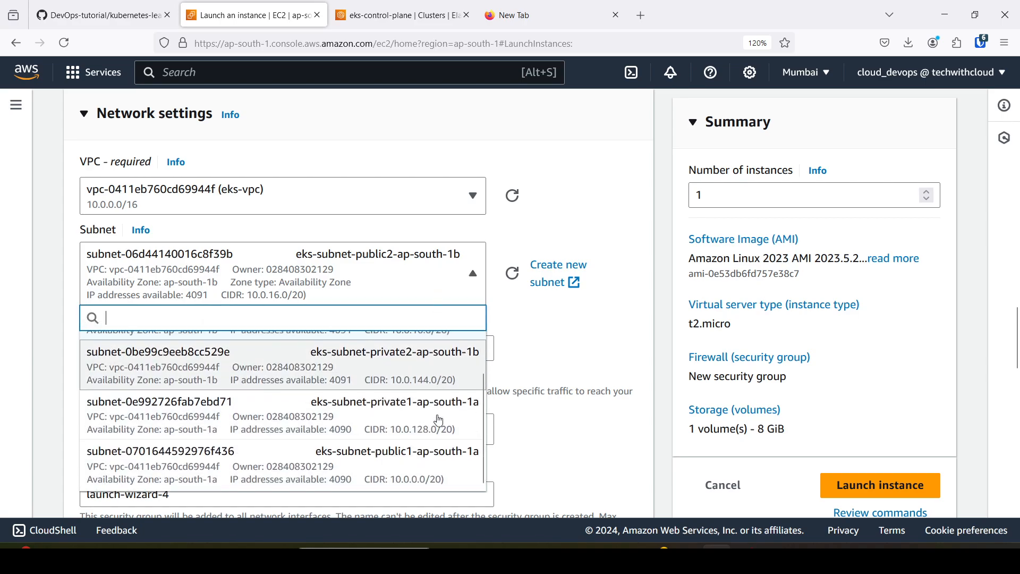
{"action": "left_click", "coordinate": [425, 469]}
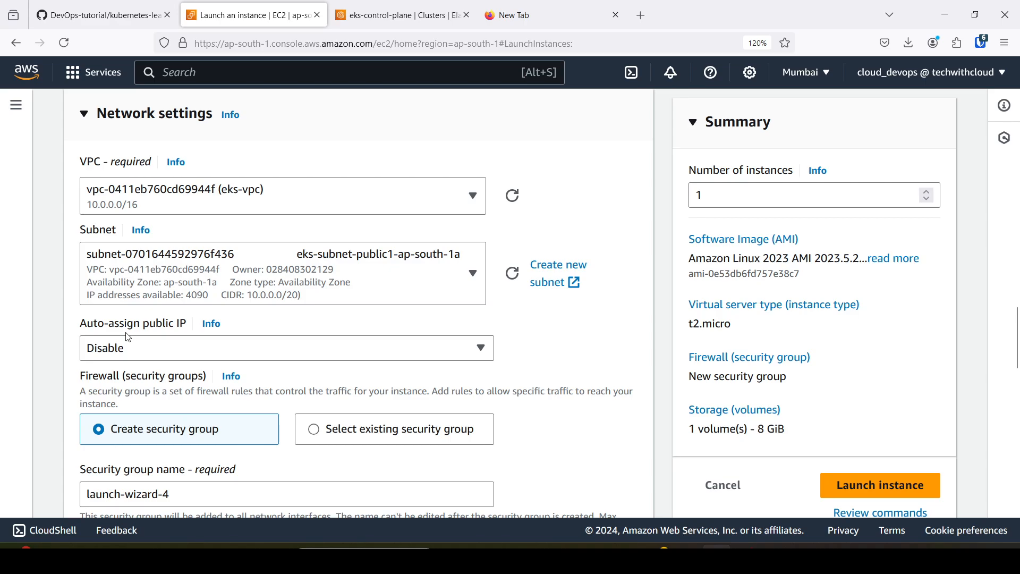
{"action": "left_click", "coordinate": [165, 346]}
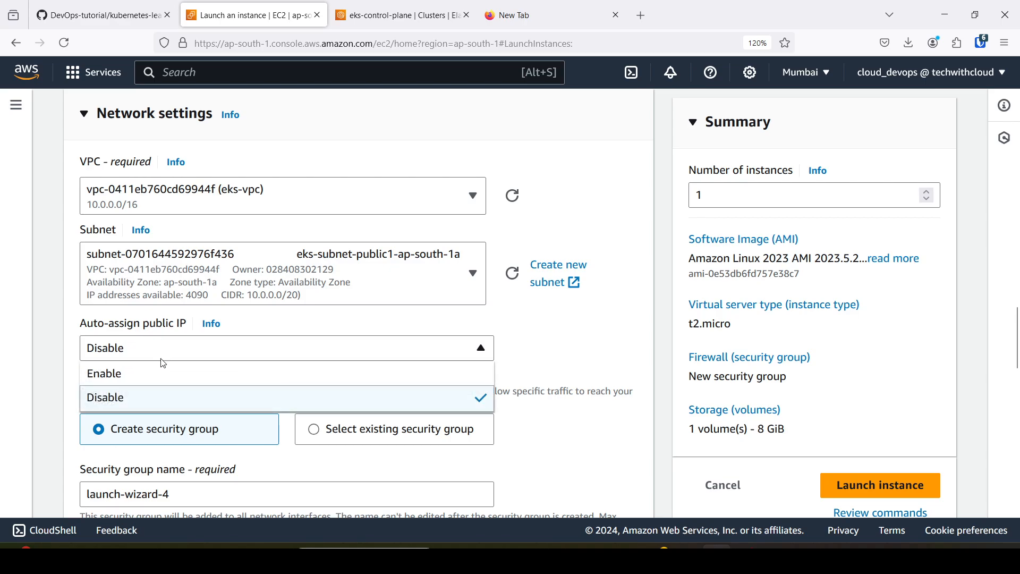
{"action": "left_click", "coordinate": [163, 373]}
Name the instance's new security group bastion-sg and use bastion-sg as its description as well.
{"action": "scroll", "coordinate": [330, 347], "scroll_direction": "down", "scroll_amount": 3}
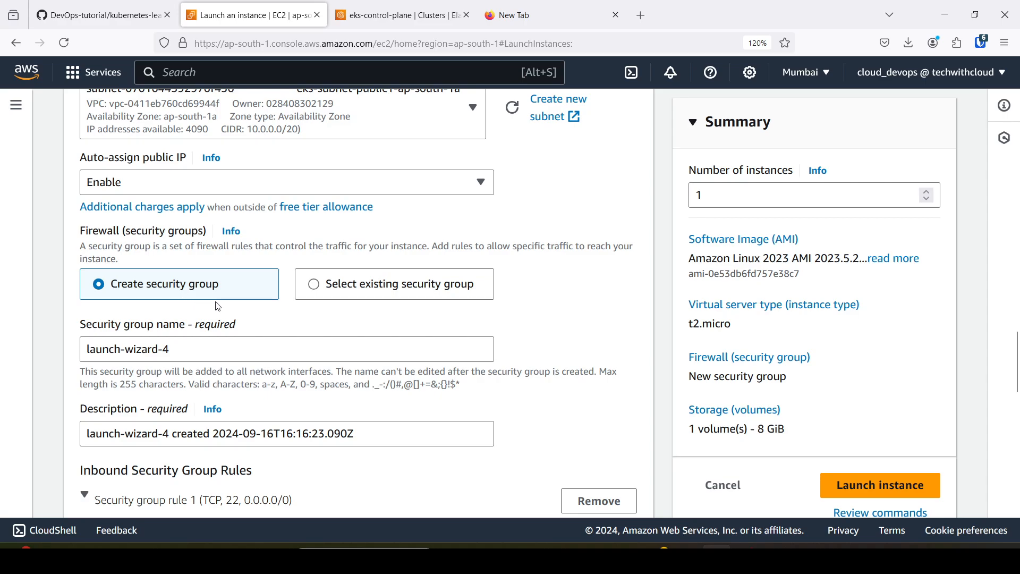
{"action": "scroll", "coordinate": [233, 313], "scroll_direction": "down", "scroll_amount": 2}
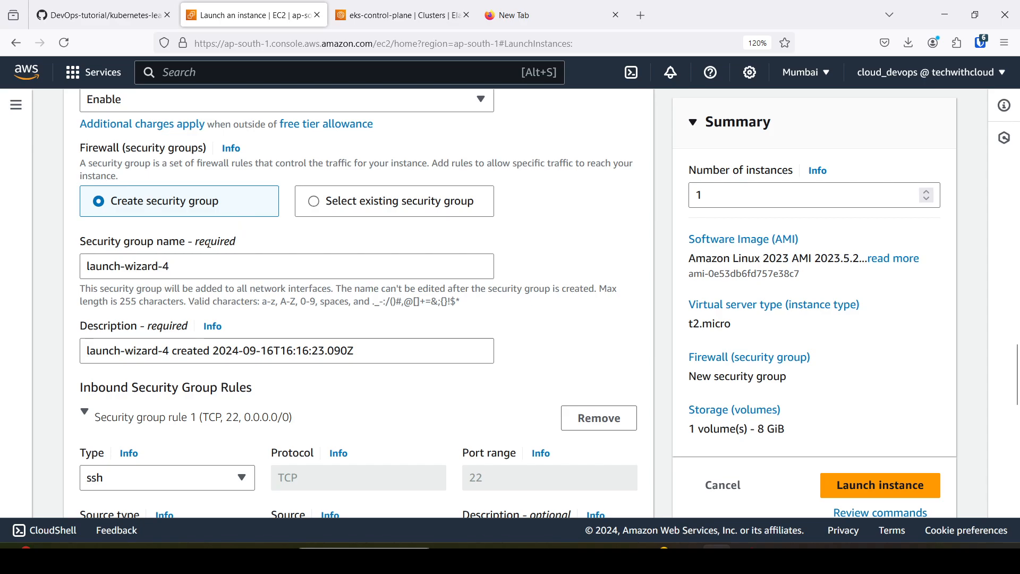
{"action": "left_click_drag", "start_coordinate": [195, 270], "coordinate": [72, 263]}
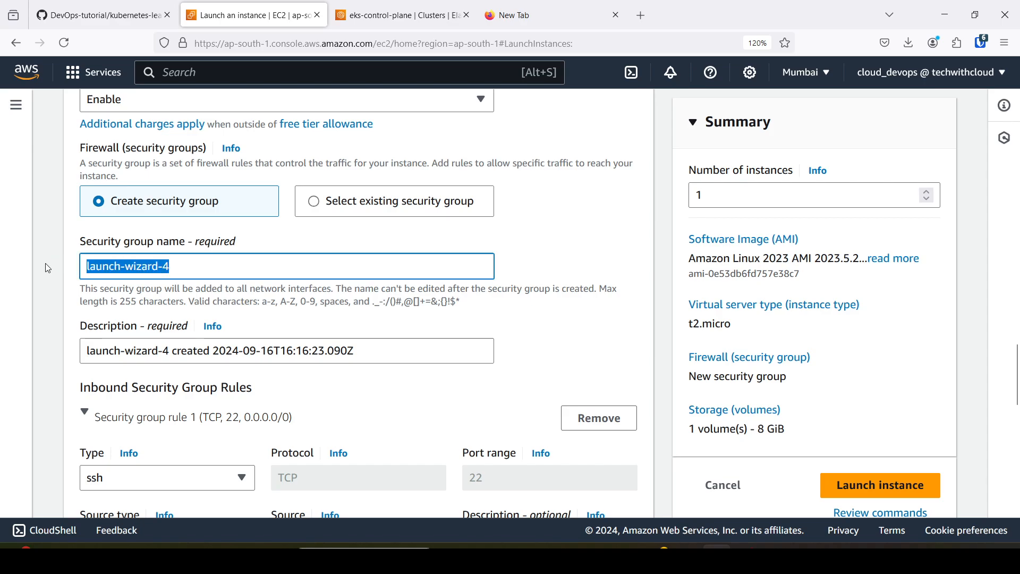
{"action": "type", "text": "bastion-sg"}
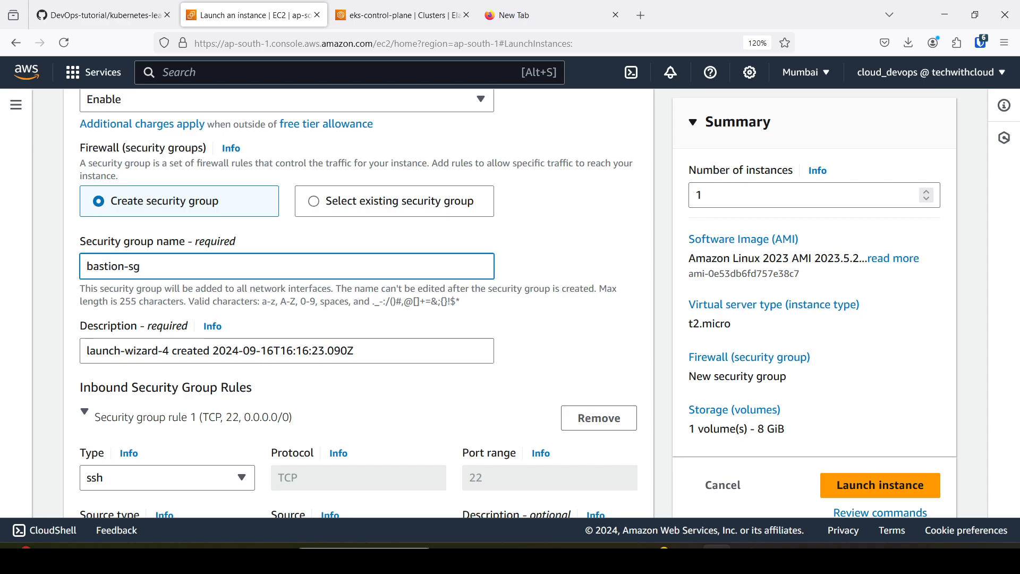
{"action": "left_click_drag", "start_coordinate": [173, 275], "coordinate": [1, 250]}
{"action": "key", "text": "ctrl+c"}
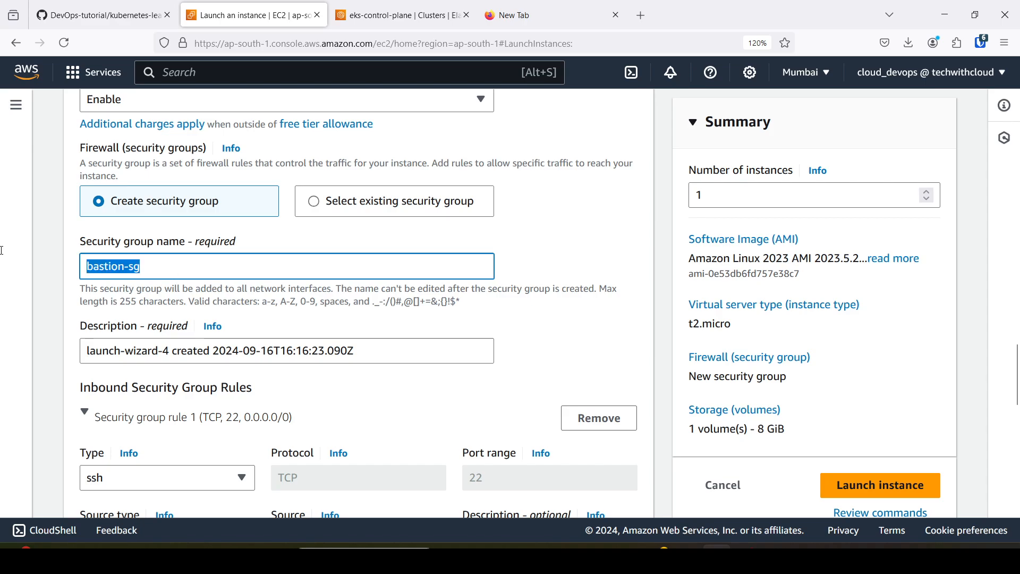
{"action": "left_click_drag", "start_coordinate": [367, 352], "coordinate": [17, 329]}
{"action": "key", "text": "ctrl+v"}
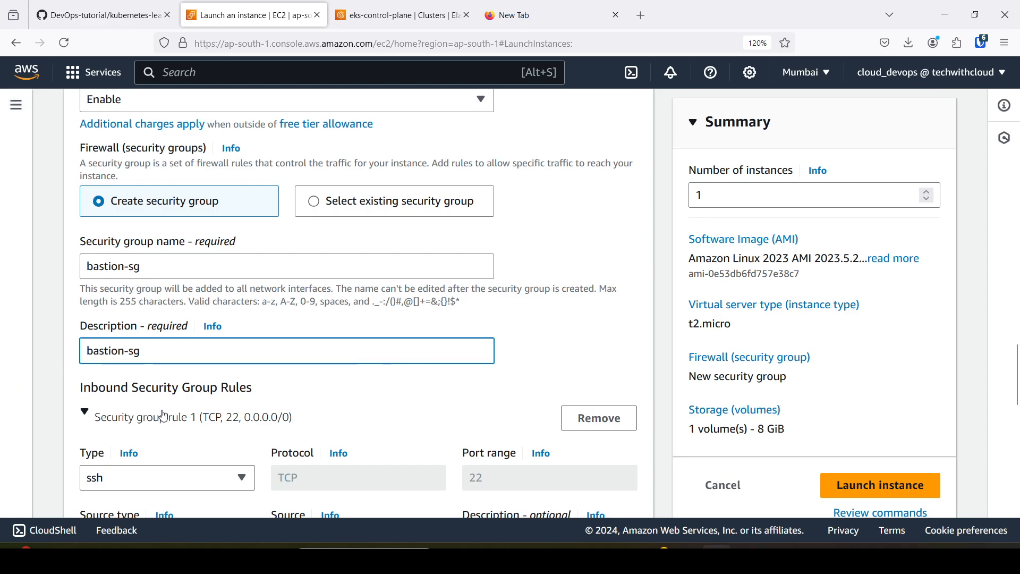
{"action": "left_click", "coordinate": [289, 396]}
Review the instance's SSH rule, storage, image, key pair and network settings, and launch bastion-host.
{"action": "scroll", "coordinate": [301, 392], "scroll_direction": "down", "scroll_amount": 3}
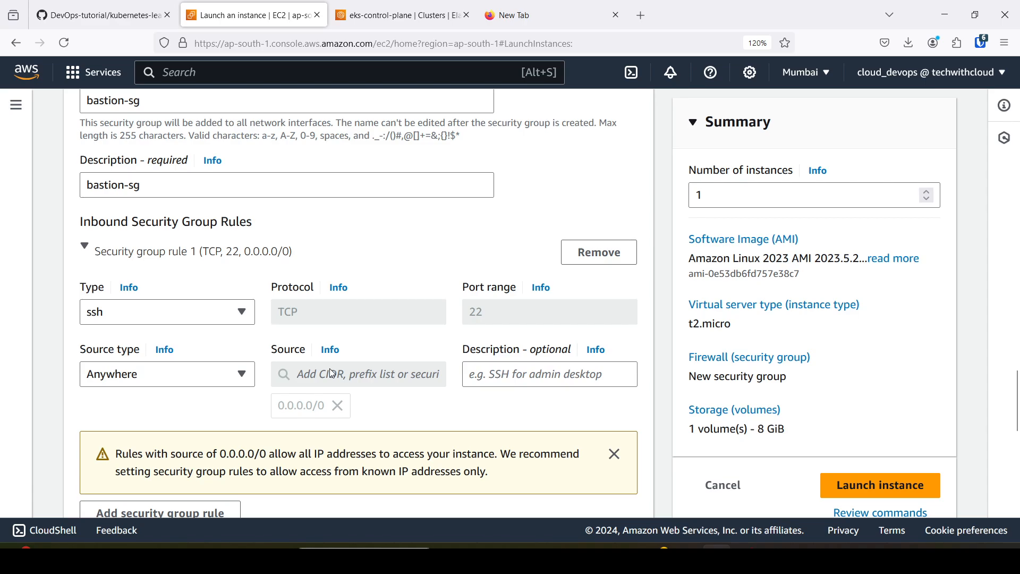
{"action": "scroll", "coordinate": [334, 374], "scroll_direction": "down", "scroll_amount": 5}
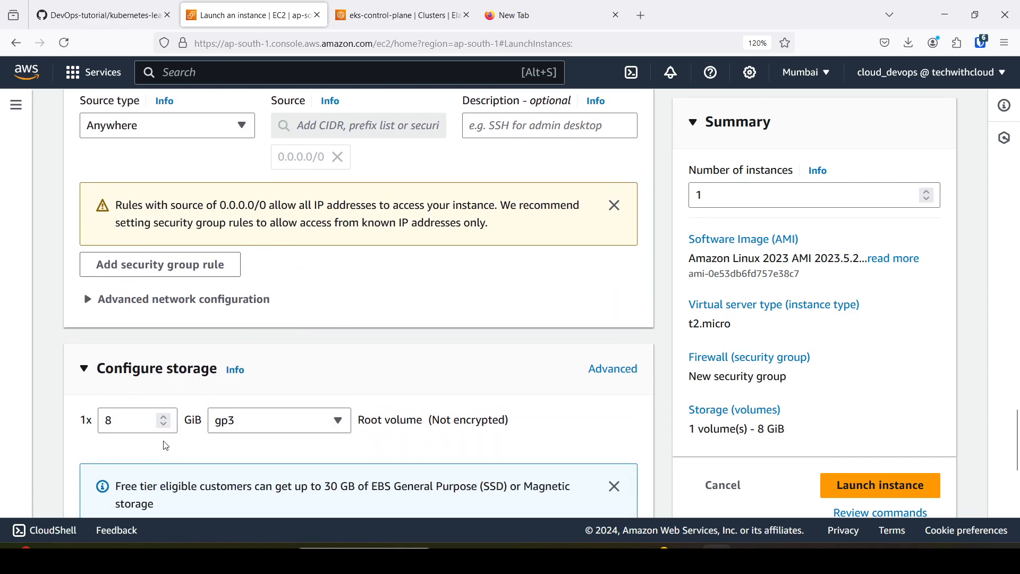
{"action": "scroll", "coordinate": [166, 446], "scroll_direction": "down", "scroll_amount": 3}
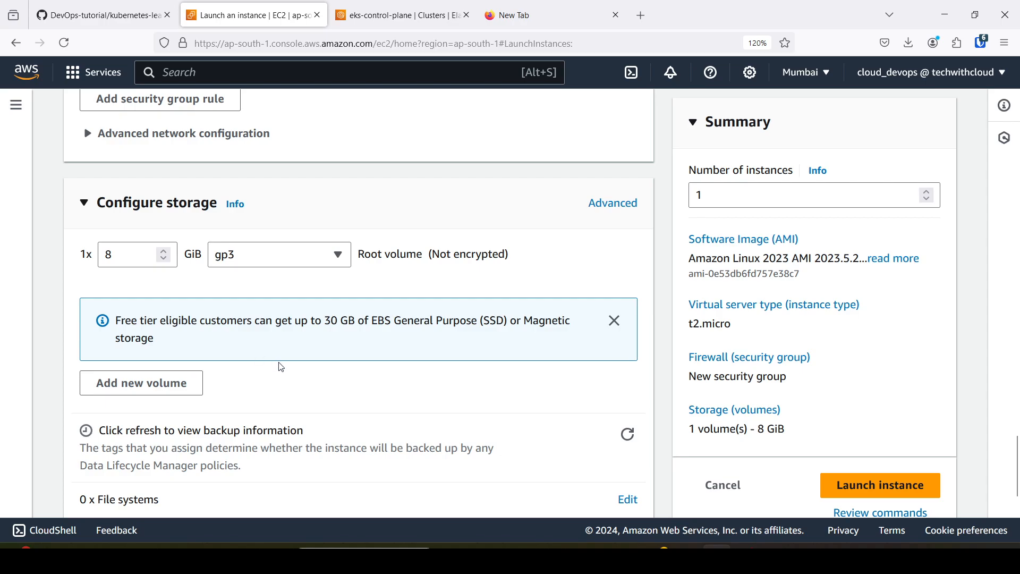
{"action": "scroll", "coordinate": [281, 367], "scroll_direction": "down", "scroll_amount": 2}
{"action": "scroll", "coordinate": [353, 319], "scroll_direction": "up", "scroll_amount": 15}
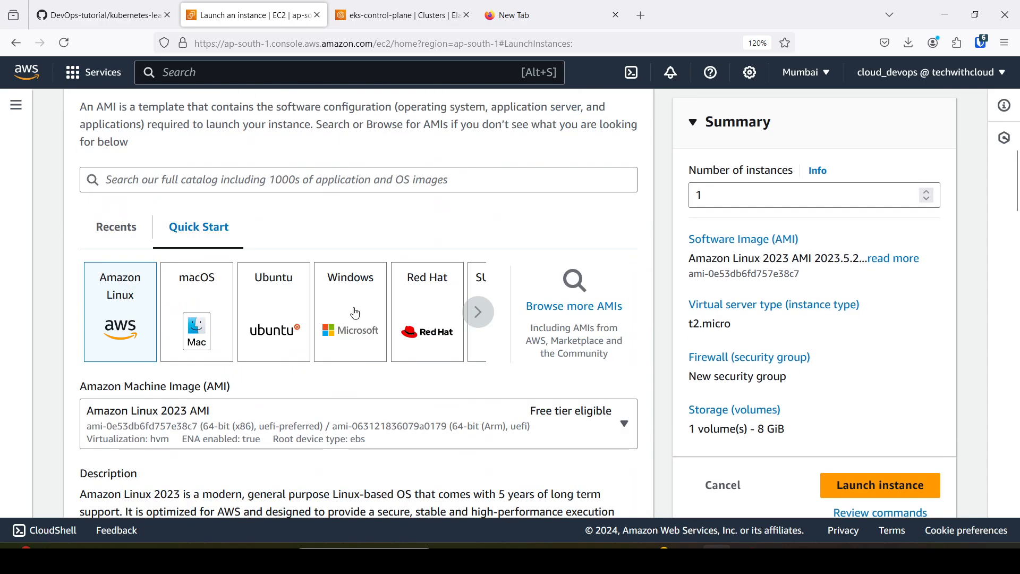
{"action": "scroll", "coordinate": [355, 314], "scroll_direction": "up", "scroll_amount": 6}
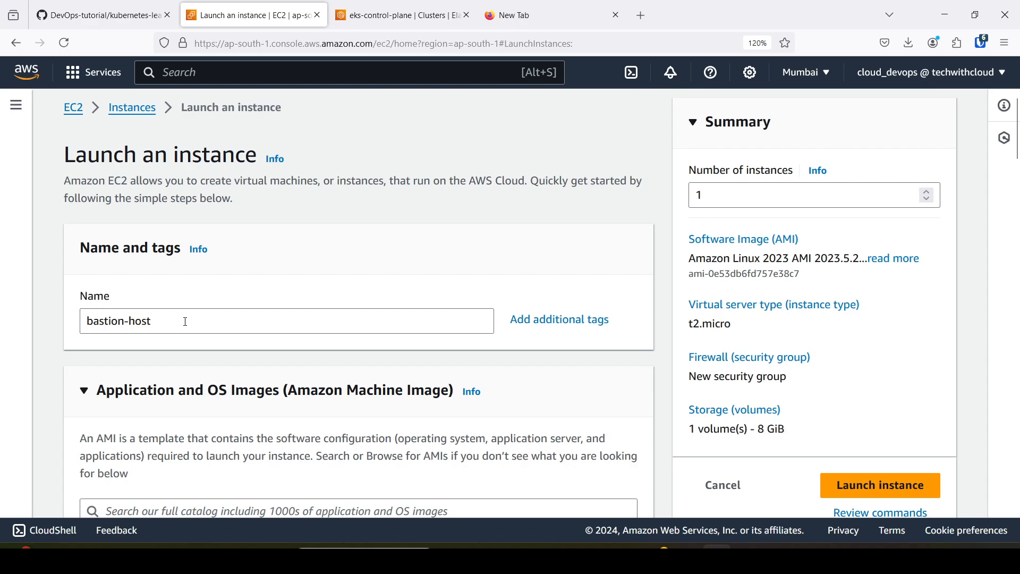
{"action": "scroll", "coordinate": [185, 321], "scroll_direction": "down", "scroll_amount": 6}
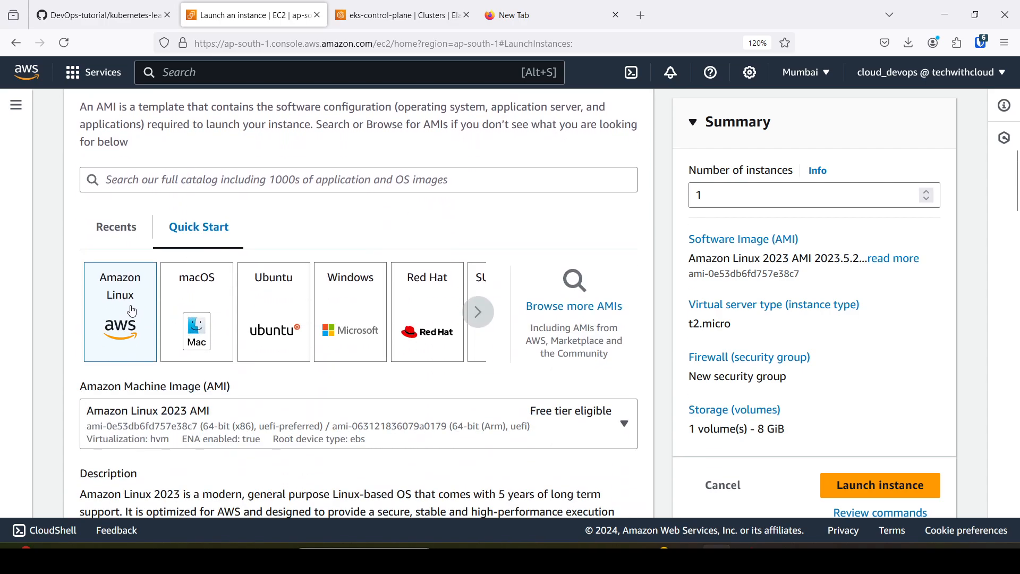
{"action": "scroll", "coordinate": [132, 312], "scroll_direction": "down", "scroll_amount": 10}
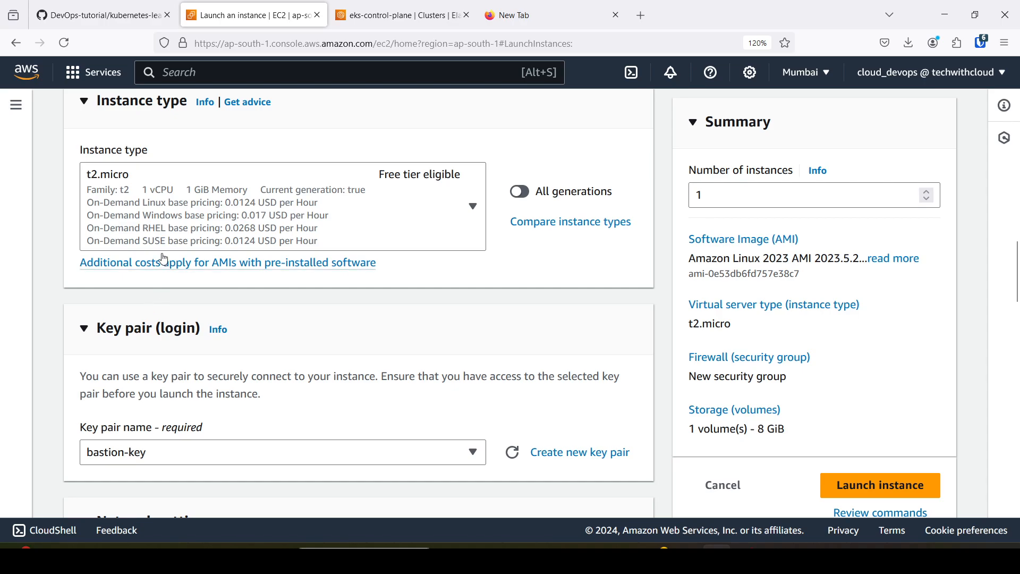
{"action": "scroll", "coordinate": [250, 229], "scroll_direction": "down", "scroll_amount": 3}
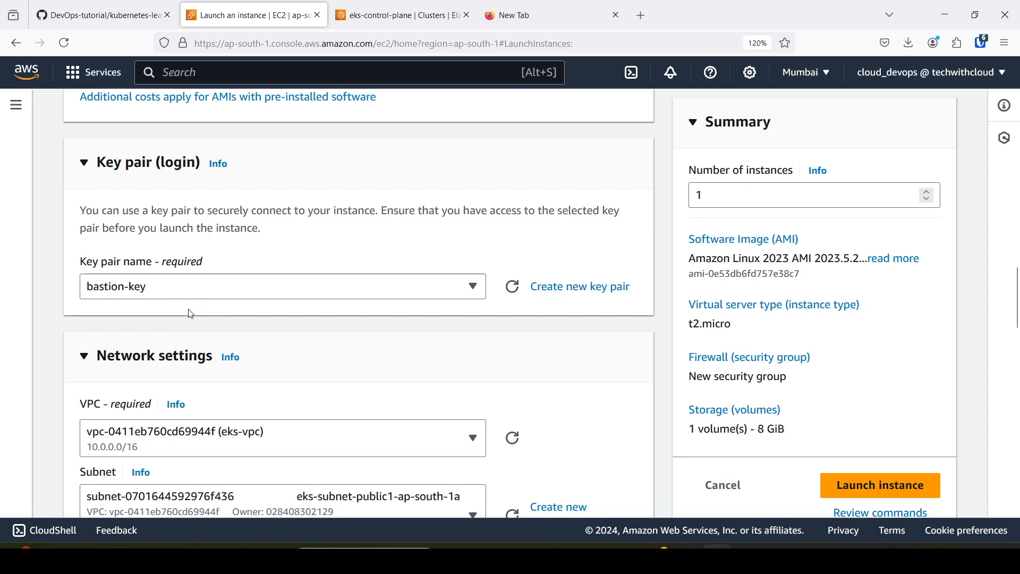
{"action": "scroll", "coordinate": [183, 321], "scroll_direction": "down", "scroll_amount": 5}
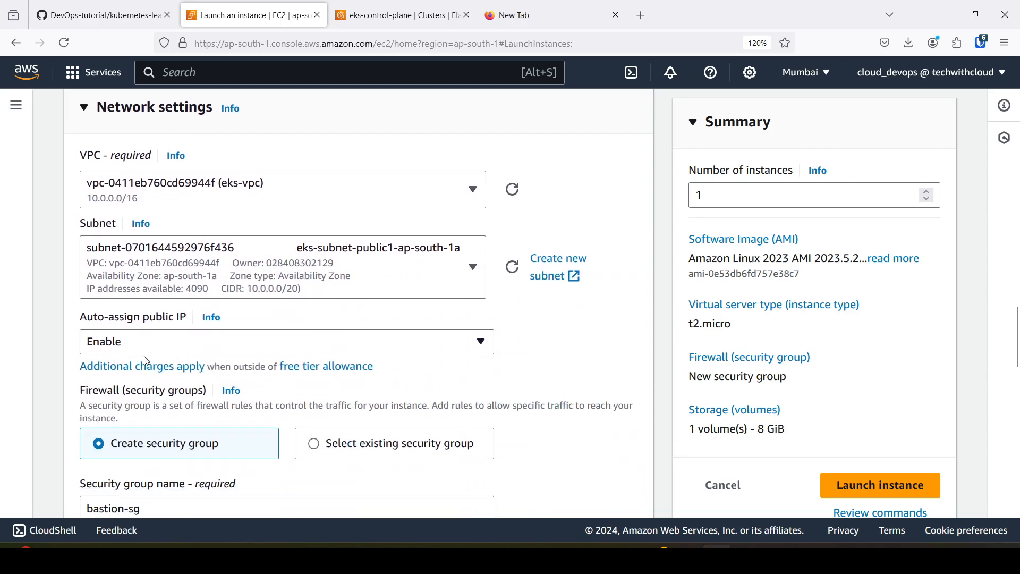
{"action": "scroll", "coordinate": [181, 344], "scroll_direction": "down", "scroll_amount": 3}
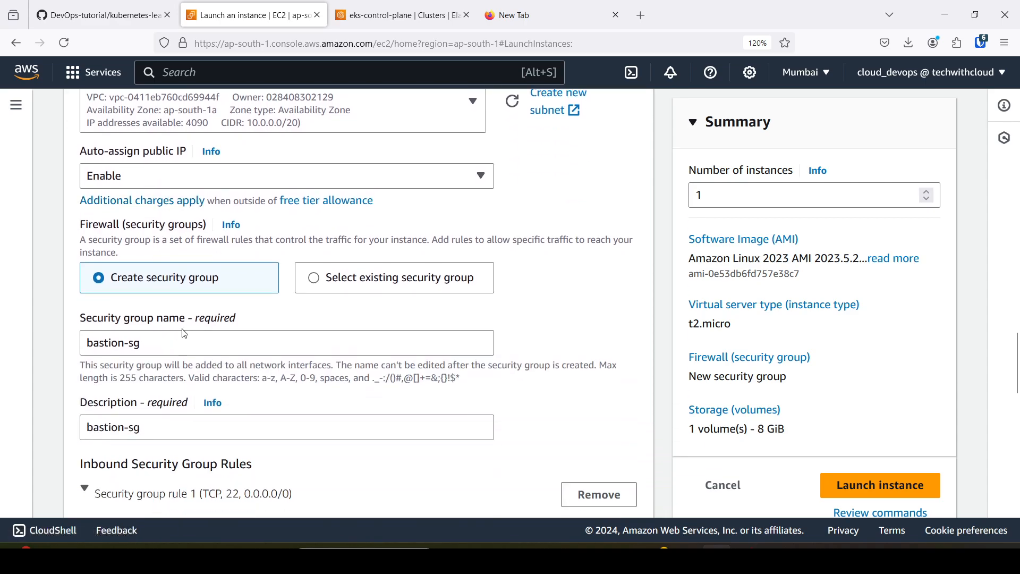
{"action": "scroll", "coordinate": [155, 346], "scroll_direction": "down", "scroll_amount": 3}
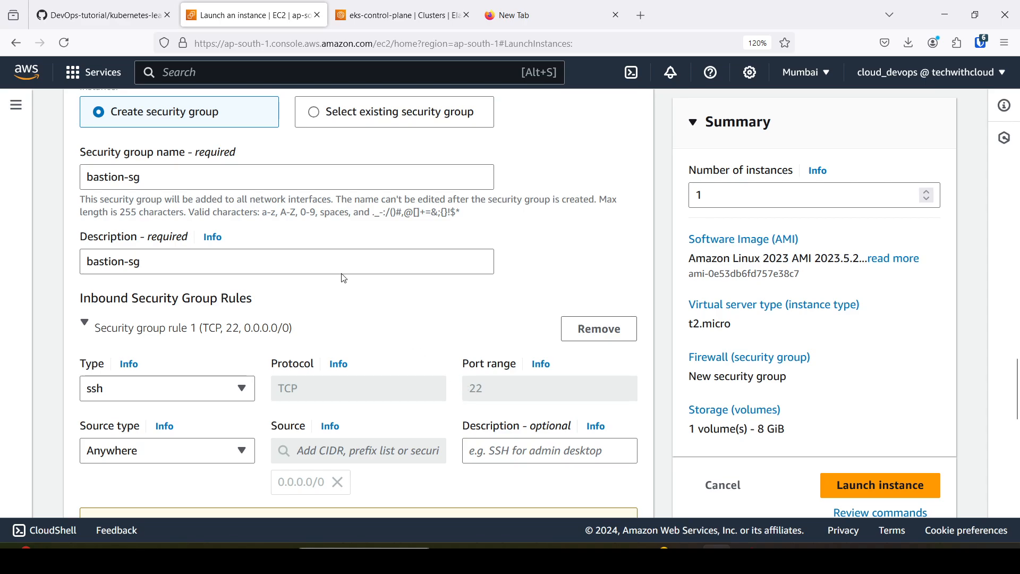
{"action": "scroll", "coordinate": [311, 253], "scroll_direction": "down", "scroll_amount": 9}
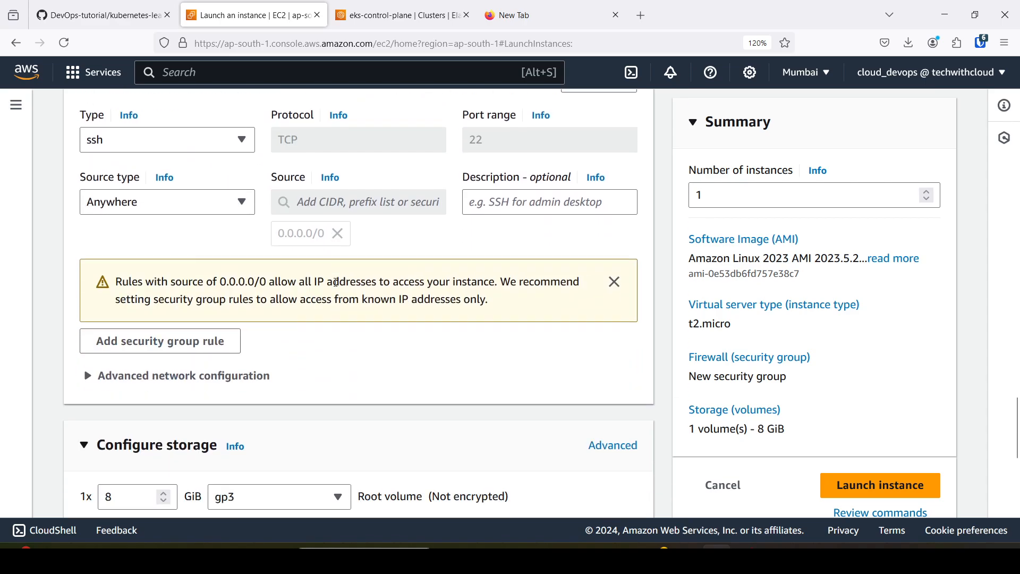
{"action": "left_click", "coordinate": [888, 487]}
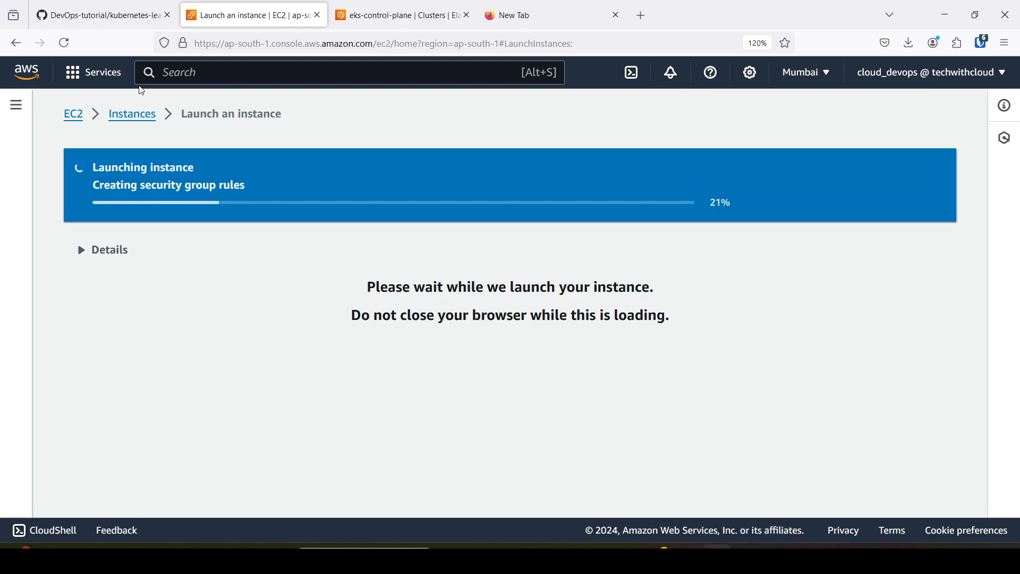
Return to the eks-control-plane cluster page, reload it, and check the cluster's status and the notice about adding node groups.
{"action": "left_click", "coordinate": [384, 19]}
{"action": "left_click", "coordinate": [386, 307]}
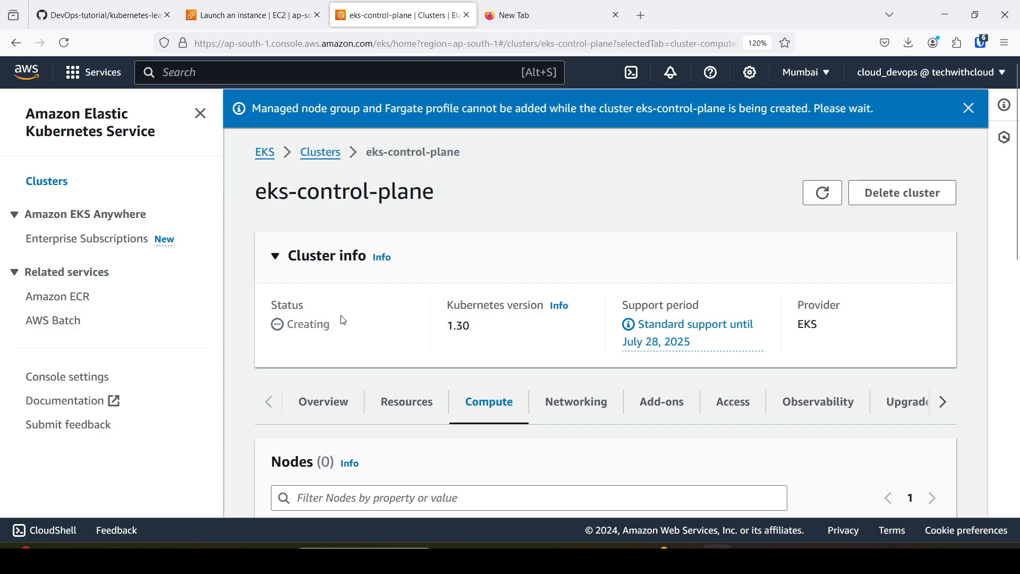
{"action": "left_click", "coordinate": [68, 54]}
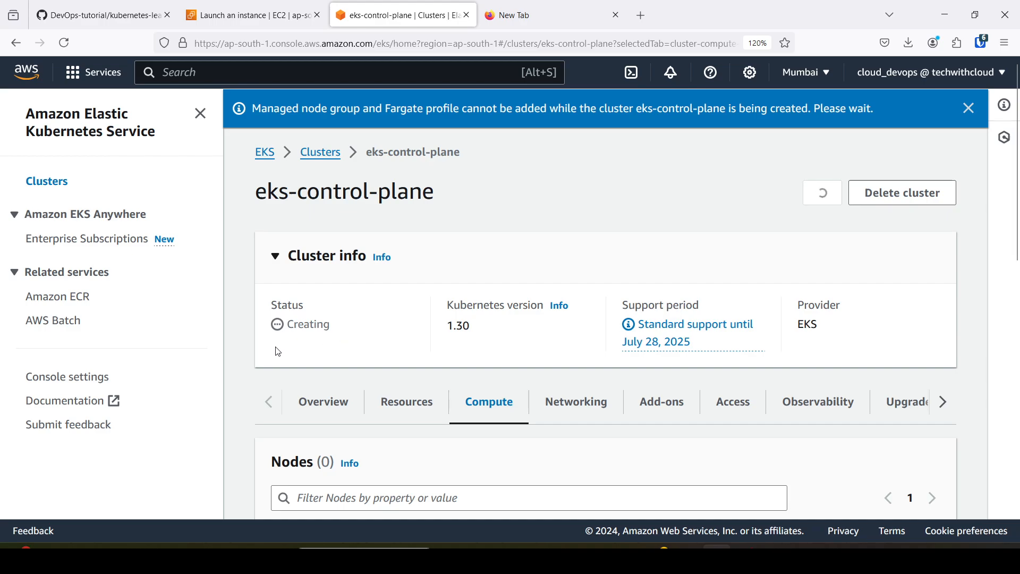
{"action": "left_click_drag", "start_coordinate": [288, 325], "coordinate": [332, 338]}
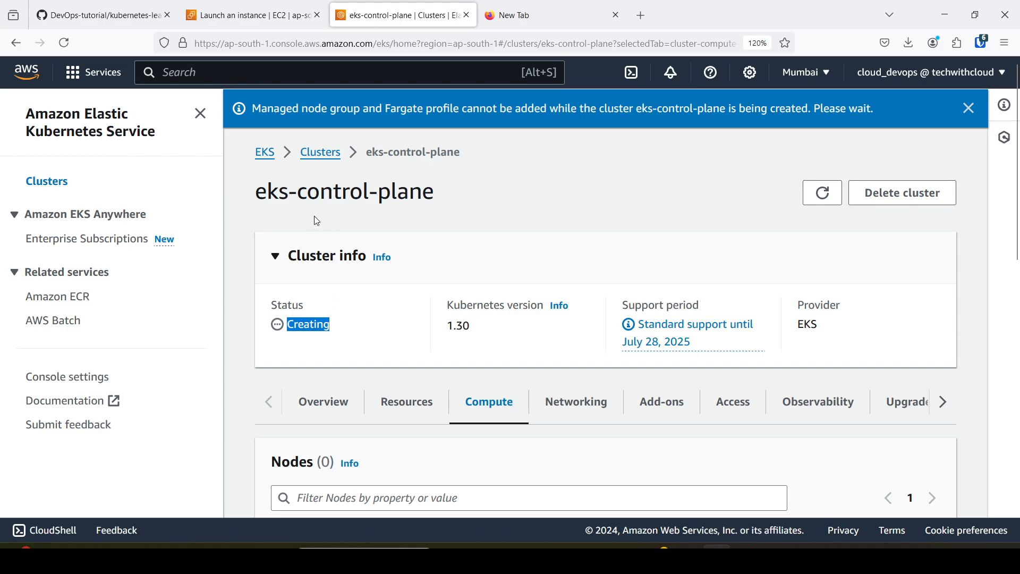
{"action": "left_click_drag", "start_coordinate": [296, 194], "coordinate": [443, 199]}
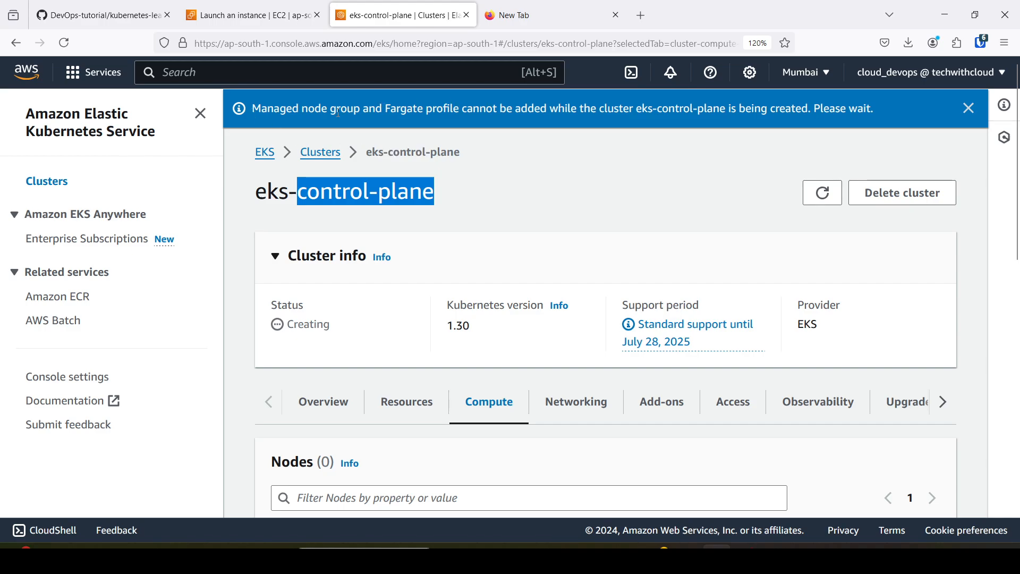
{"action": "left_click_drag", "start_coordinate": [254, 109], "coordinate": [731, 128]}
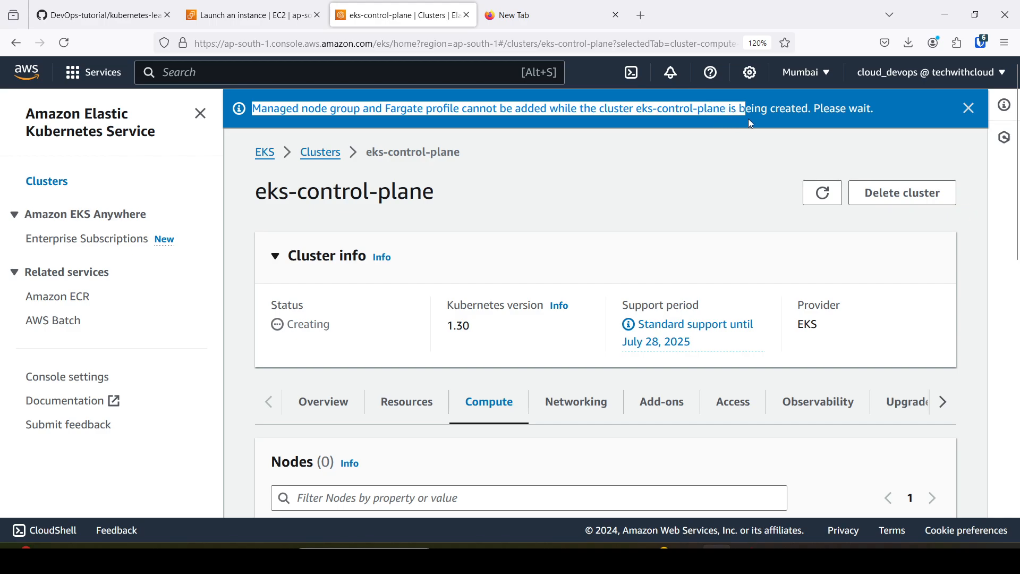
{"action": "left_click_drag", "start_coordinate": [821, 109], "coordinate": [851, 113]}
{"action": "scroll", "coordinate": [776, 145], "scroll_direction": "down", "scroll_amount": 3}
{"action": "scroll", "coordinate": [744, 157], "scroll_direction": "up", "scroll_amount": 3}
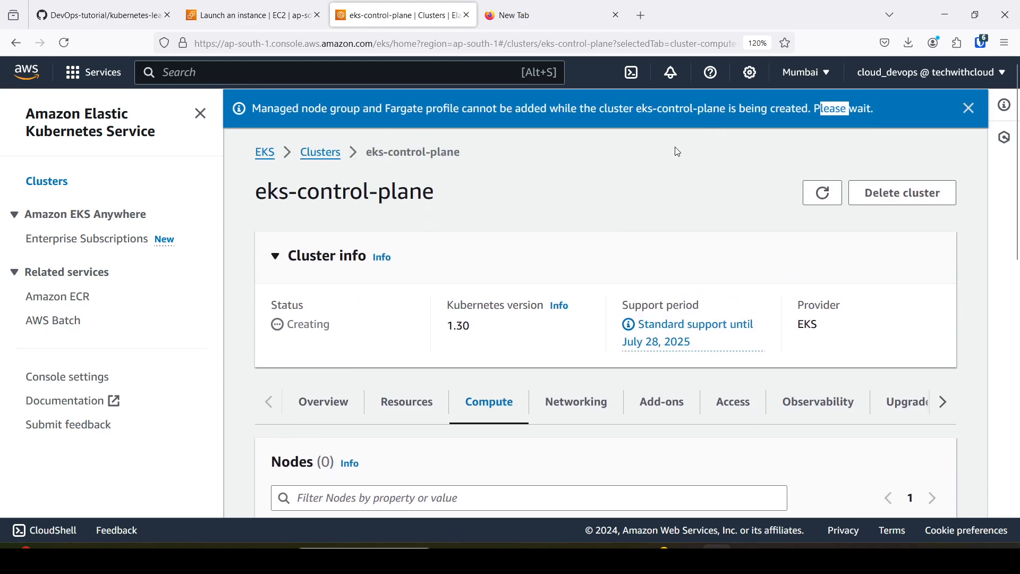
Examine the cluster's nodes and node groups, check the planned node placement in the GitHub diagram, and return to the cluster page.
{"action": "left_click_drag", "start_coordinate": [228, 205], "coordinate": [477, 192]}
{"action": "scroll", "coordinate": [478, 195], "scroll_direction": "down", "scroll_amount": 3}
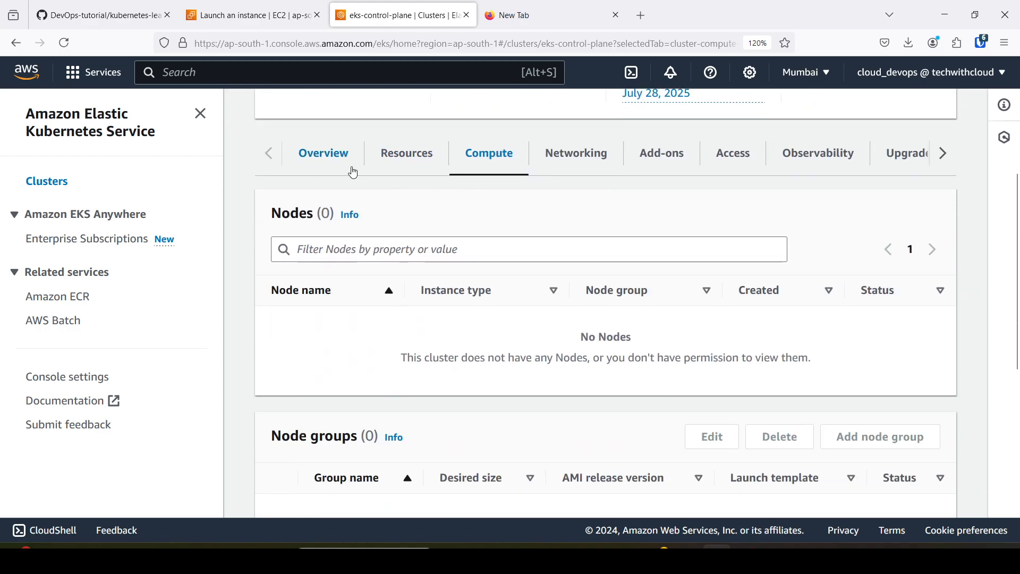
{"action": "scroll", "coordinate": [489, 175], "scroll_direction": "down", "scroll_amount": 3}
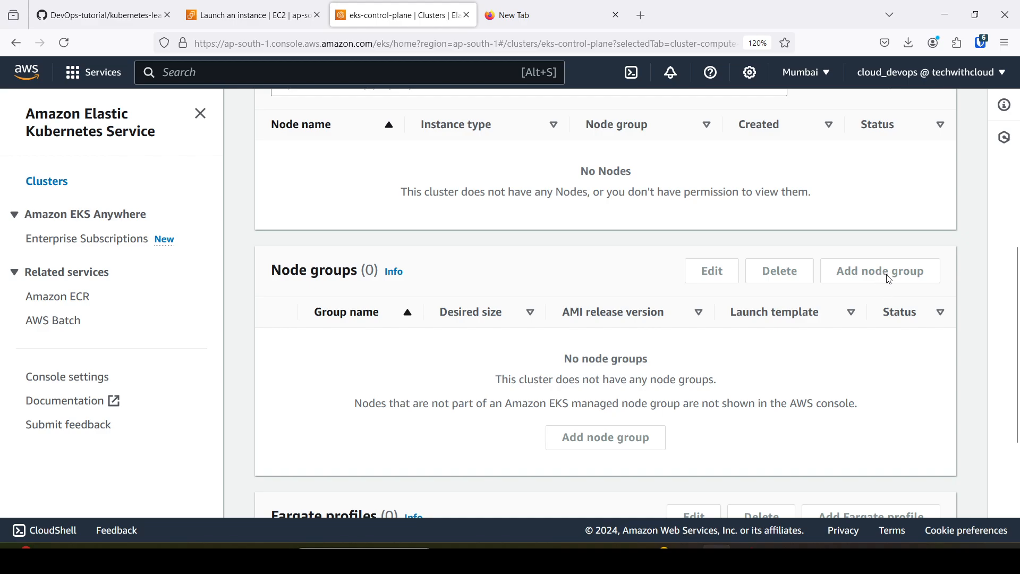
{"action": "left_click", "coordinate": [69, 11]}
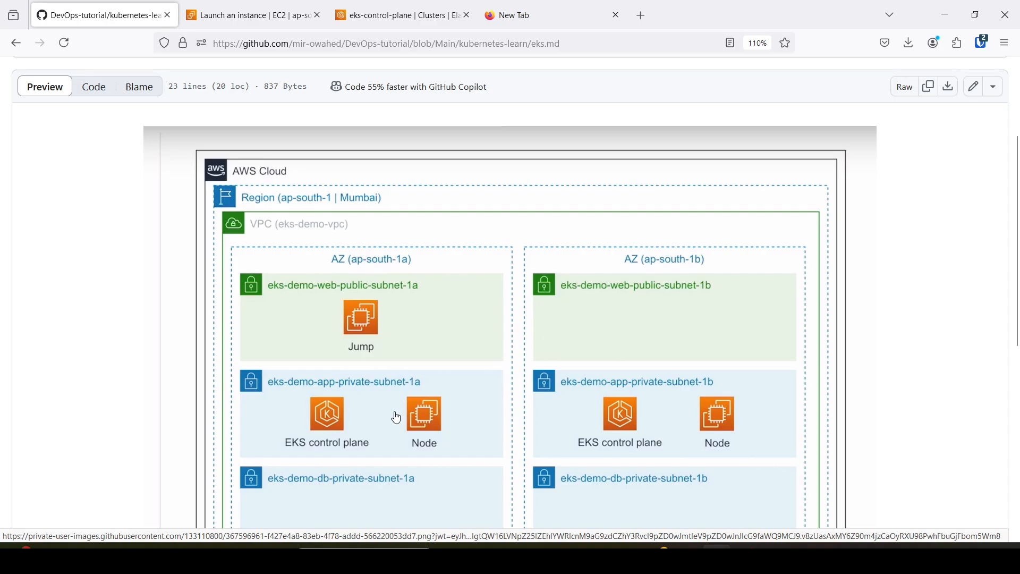
{"action": "scroll", "coordinate": [451, 235], "scroll_direction": "up", "scroll_amount": 8}
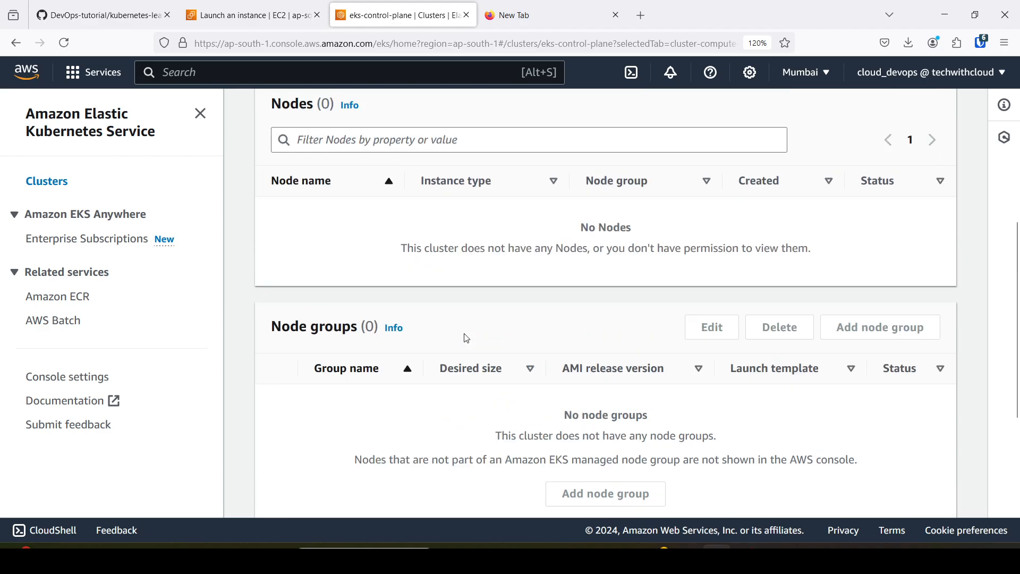
{"action": "left_click", "coordinate": [537, 213]}
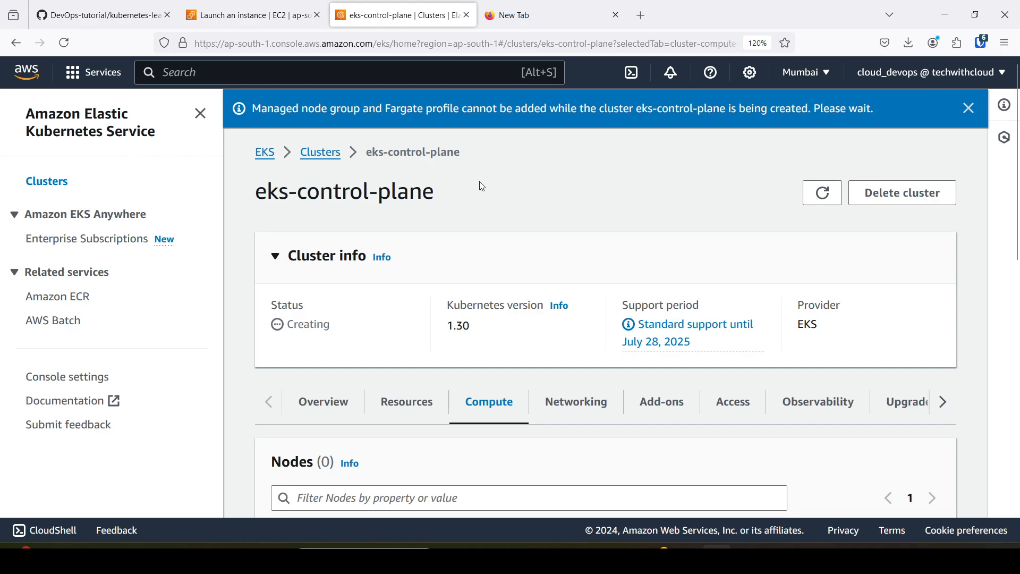
Check bastion-host's state in the refreshed EC2 instances list and open the instance's details.
{"action": "left_click", "coordinate": [266, 7]}
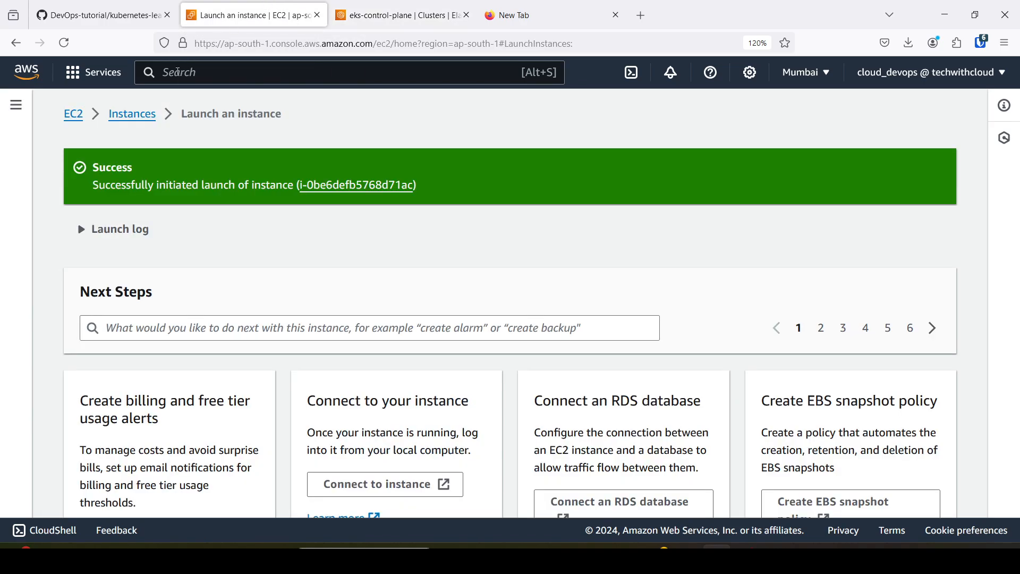
{"action": "left_click", "coordinate": [140, 117]}
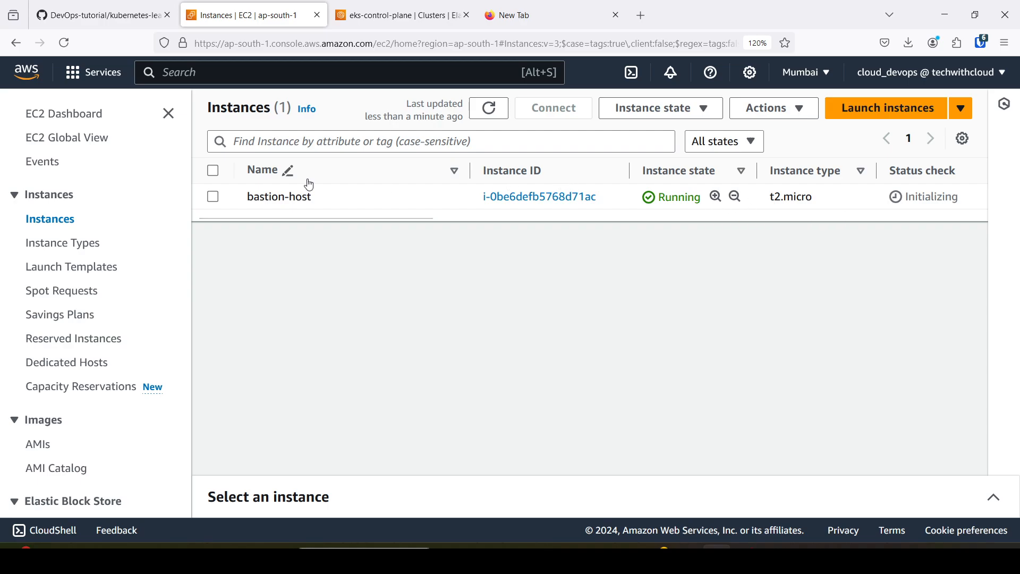
{"action": "left_click", "coordinate": [64, 43]}
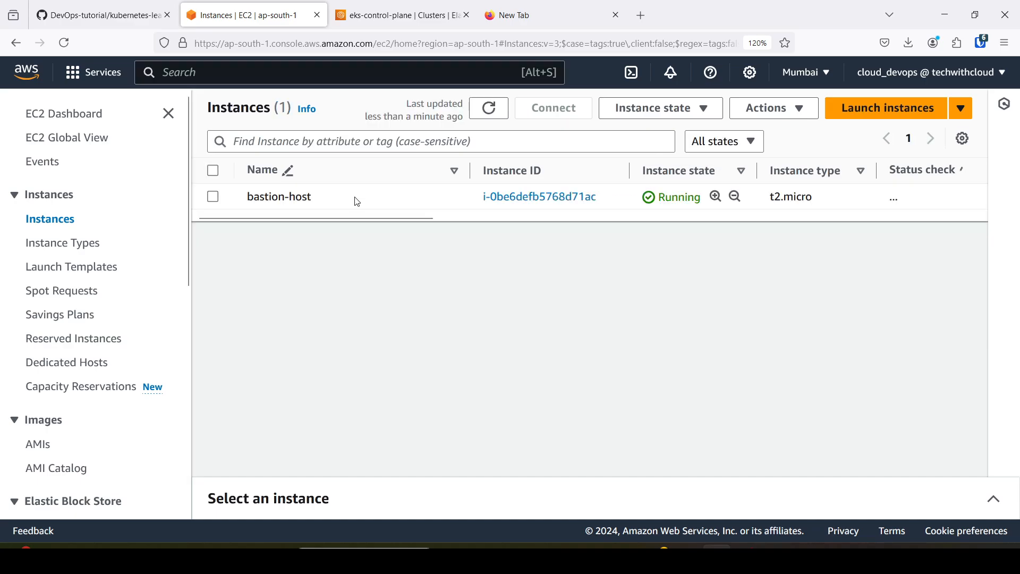
{"action": "double_click", "coordinate": [663, 199]}
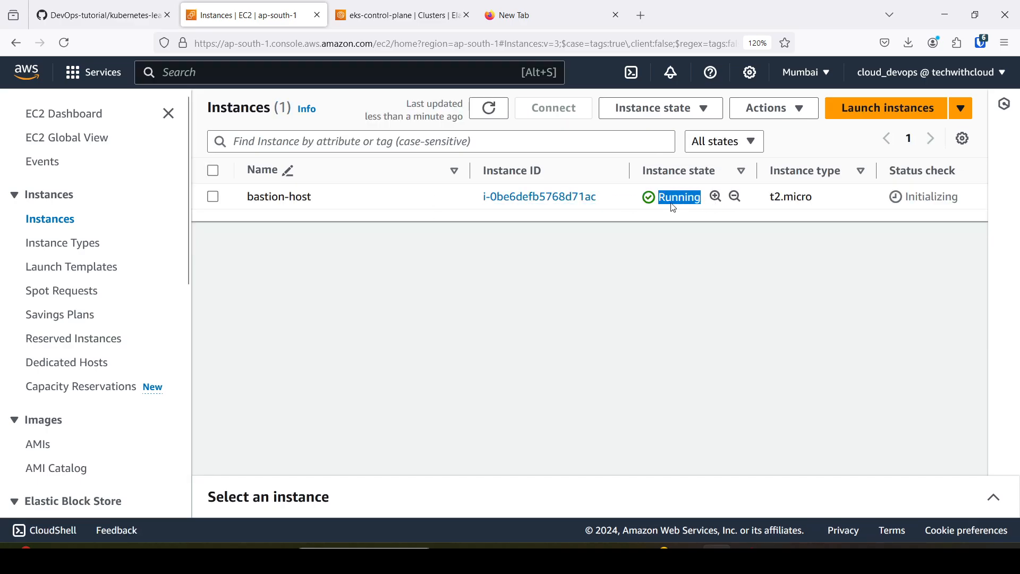
{"action": "left_click", "coordinate": [533, 199]}
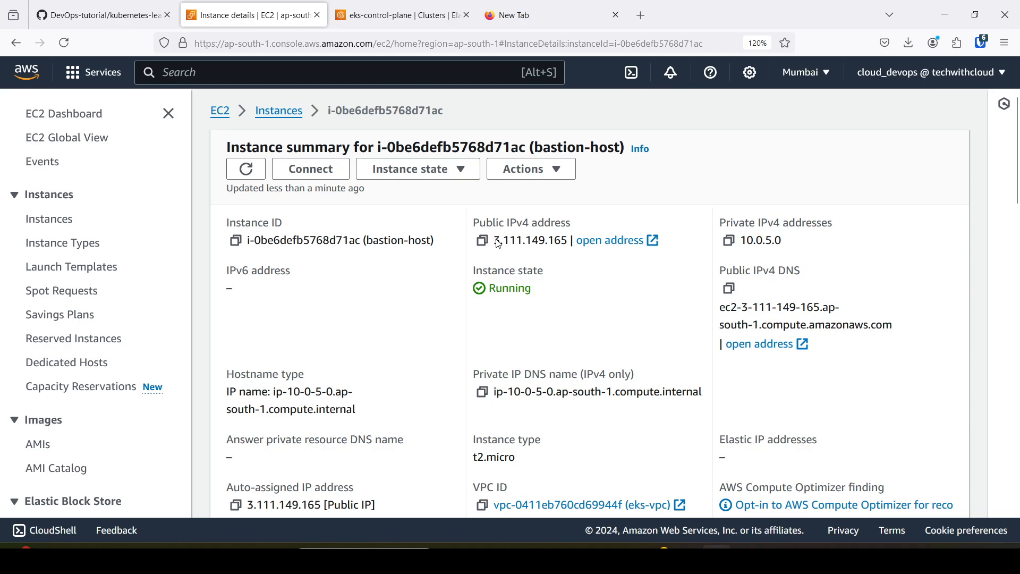
Check bastion-host's public IPv4 address and examine the jump host, control plane and node placement in the GitHub diagram.
{"action": "left_click_drag", "start_coordinate": [497, 243], "coordinate": [567, 241]}
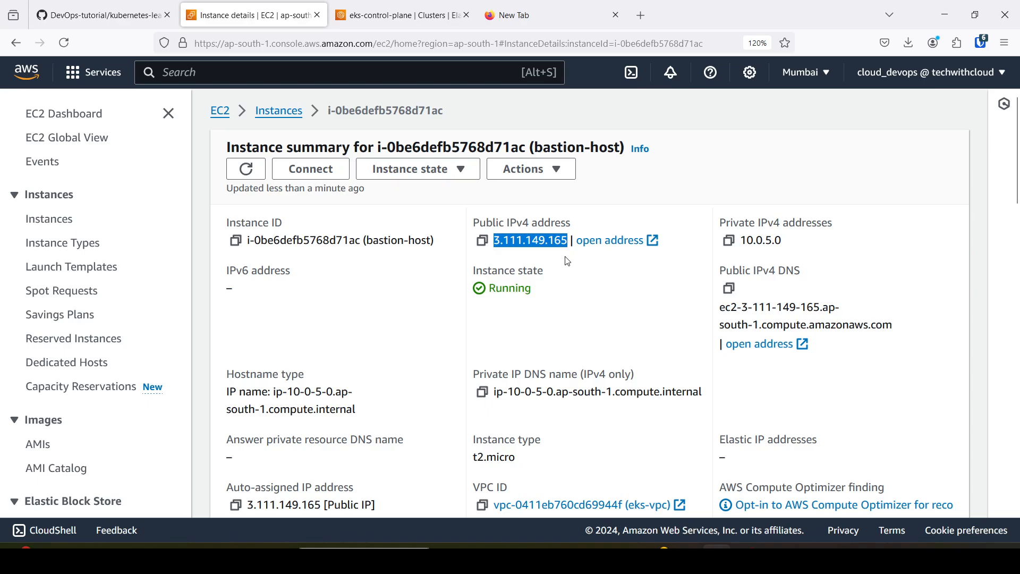
{"action": "left_click", "coordinate": [88, 15]}
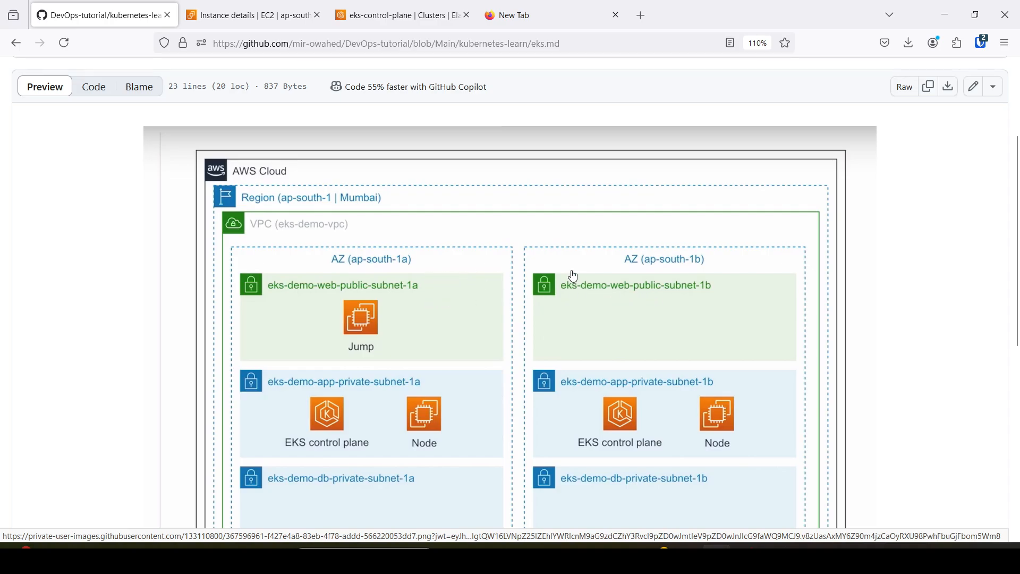
{"action": "scroll", "coordinate": [573, 276], "scroll_direction": "down", "scroll_amount": 3}
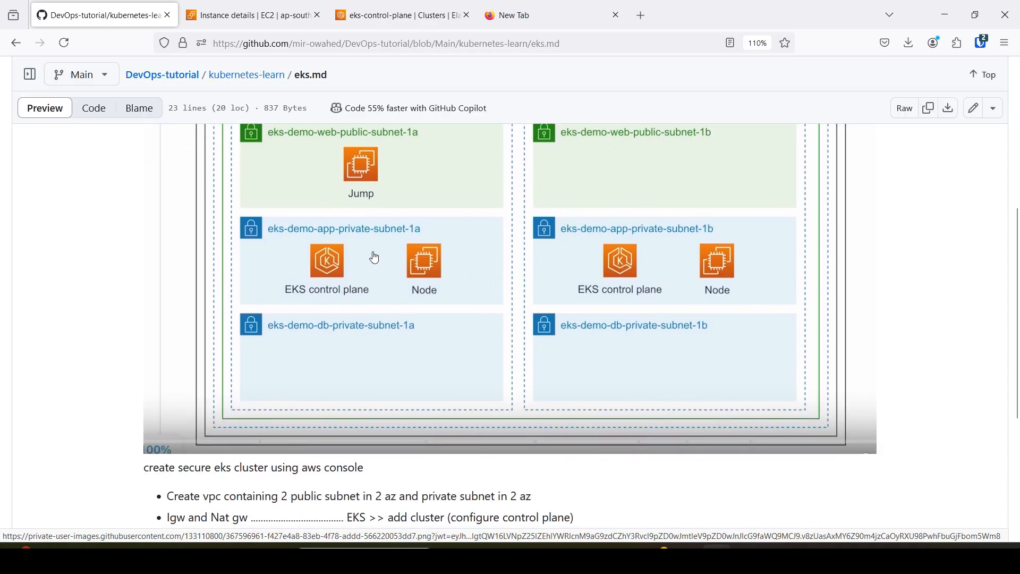
{"action": "scroll", "coordinate": [643, 246], "scroll_direction": "up", "scroll_amount": 3}
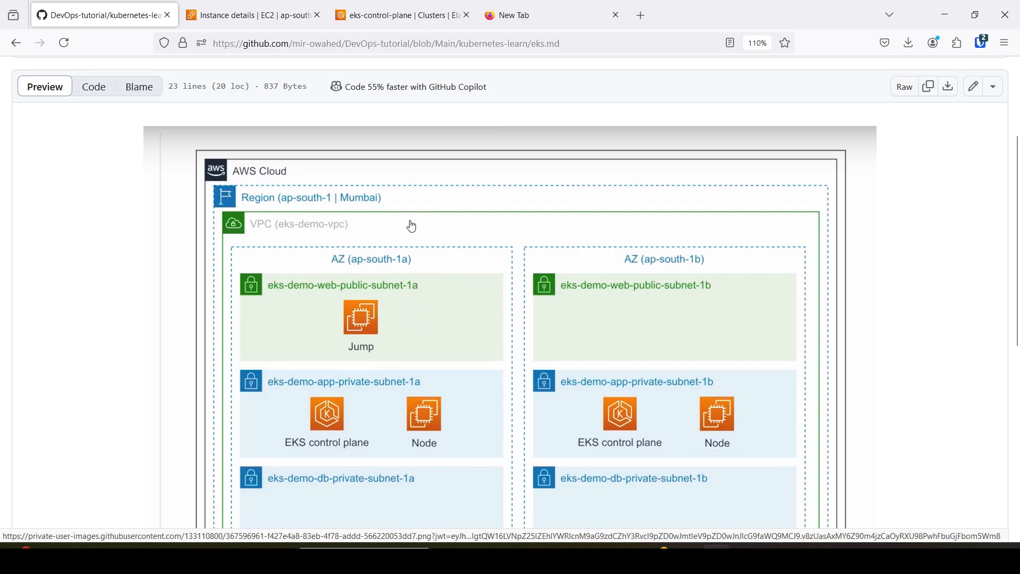
Return to the eks-control-plane cluster page and reload it to check whether the cluster is active.
{"action": "left_click", "coordinate": [419, 8]}
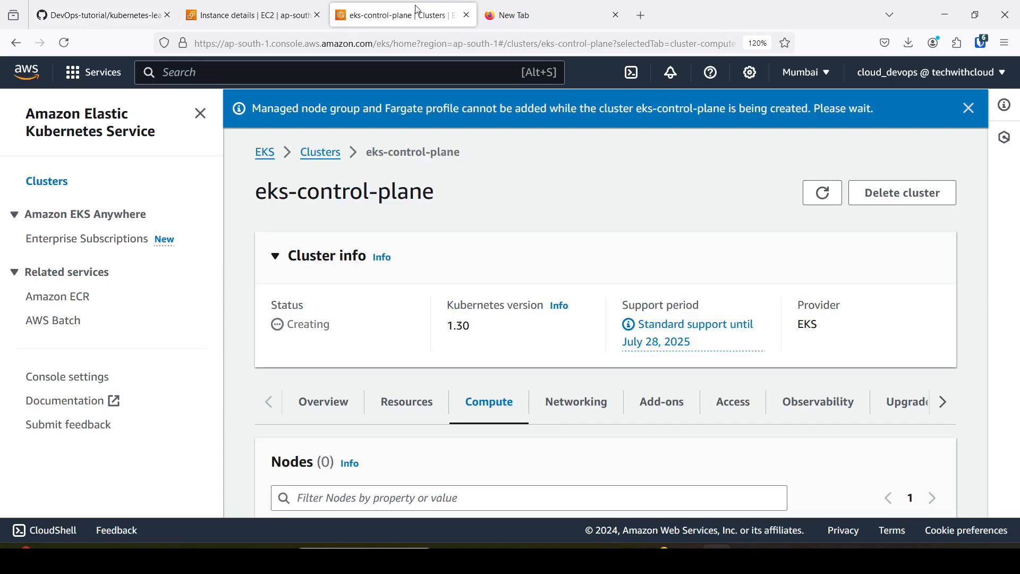
{"action": "left_click", "coordinate": [64, 43]}
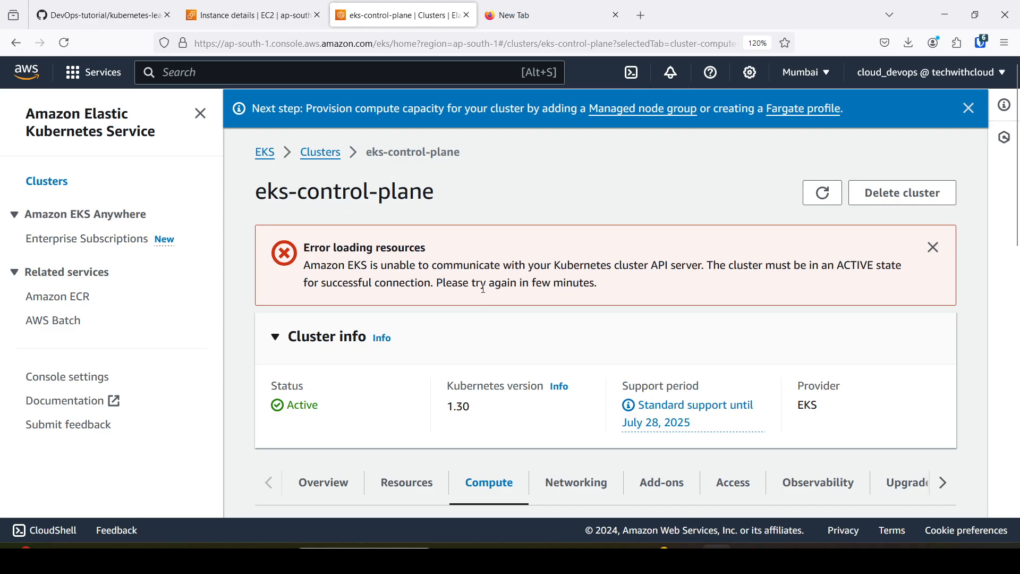
{"action": "left_click", "coordinate": [63, 44]}
Start adding a node group to eks-control-plane, name it eks-node-group, and check its node IAM role setting.
{"action": "scroll", "coordinate": [532, 282], "scroll_direction": "down", "scroll_amount": 5}
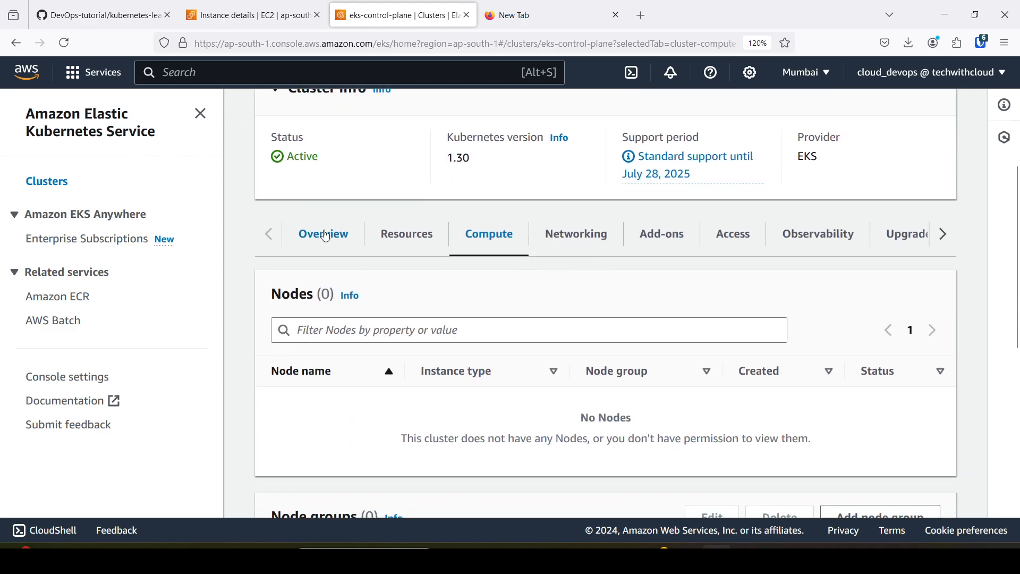
{"action": "scroll", "coordinate": [481, 249], "scroll_direction": "down", "scroll_amount": 3}
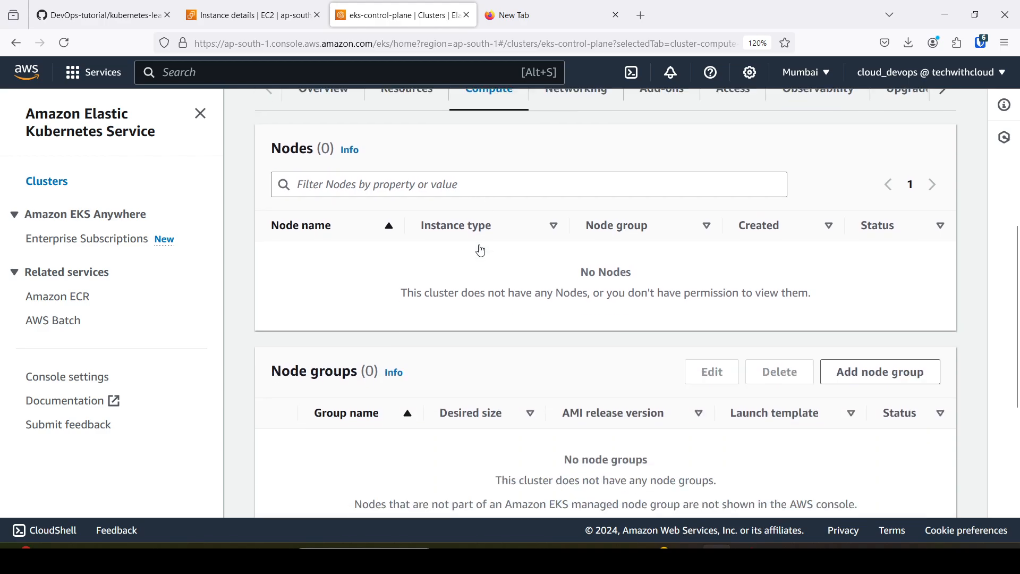
{"action": "left_click", "coordinate": [877, 367]}
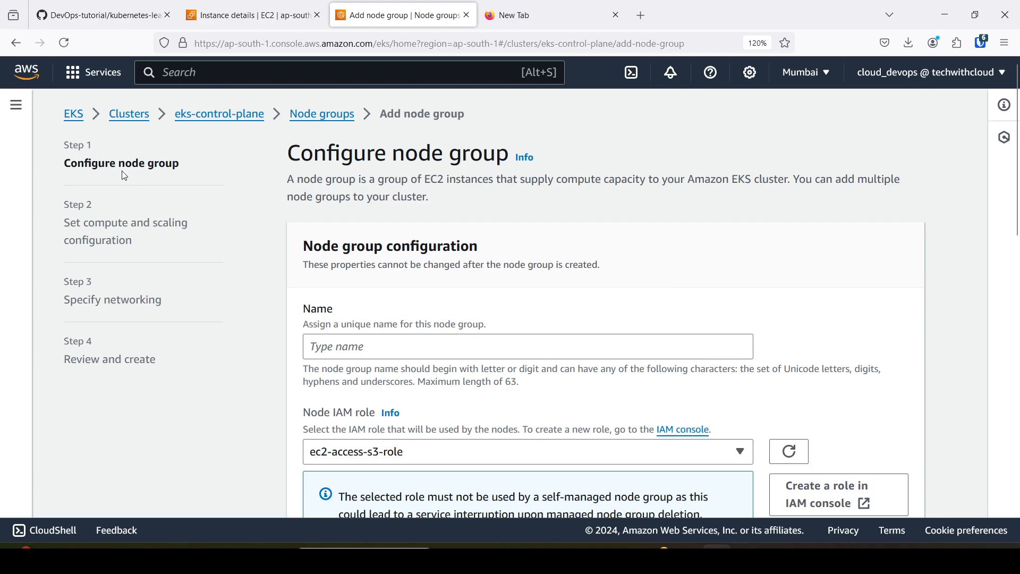
{"action": "scroll", "coordinate": [372, 330], "scroll_direction": "down", "scroll_amount": 2}
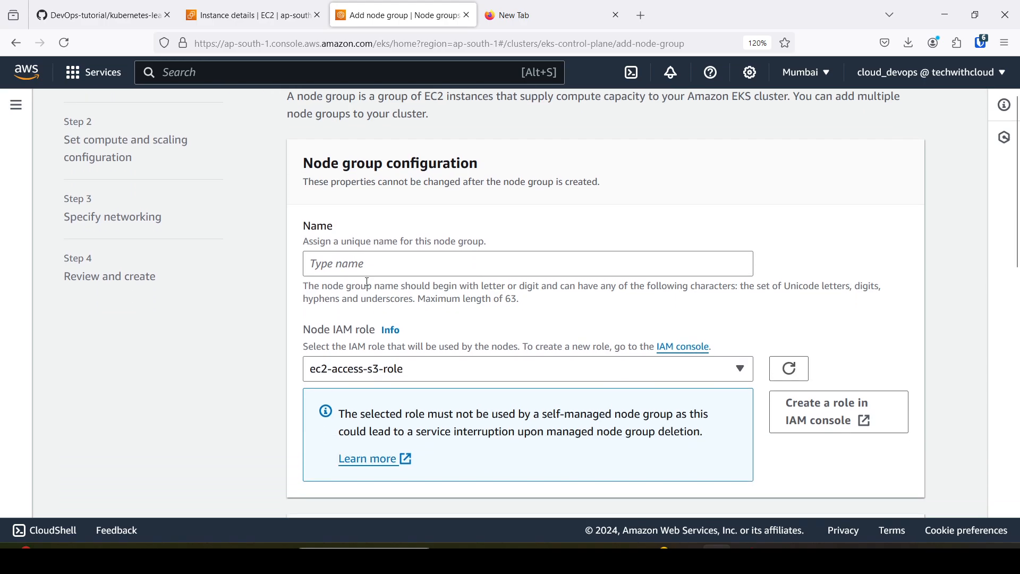
{"action": "left_click", "coordinate": [366, 270]}
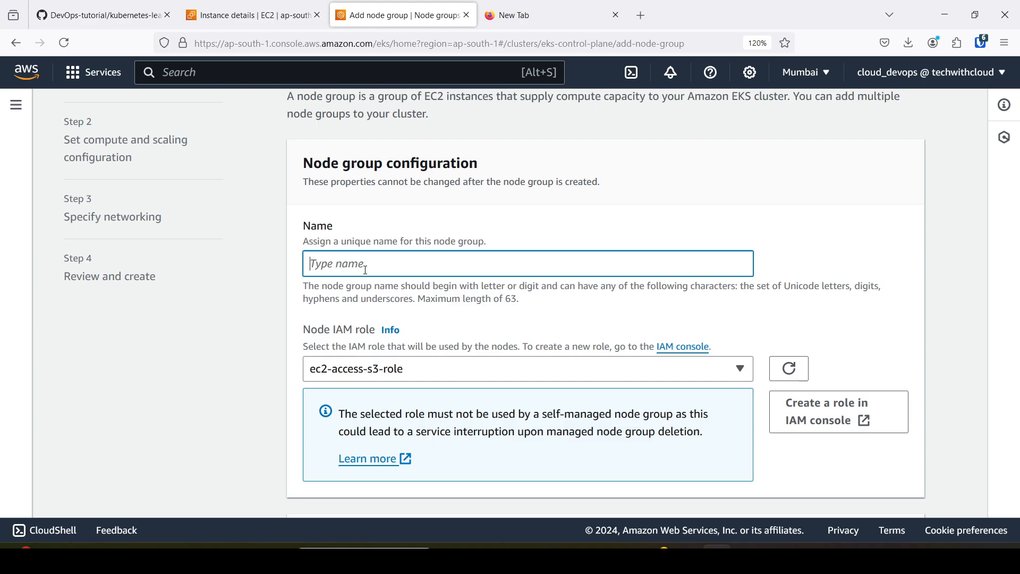
{"action": "type", "text": "eks-node-group"}
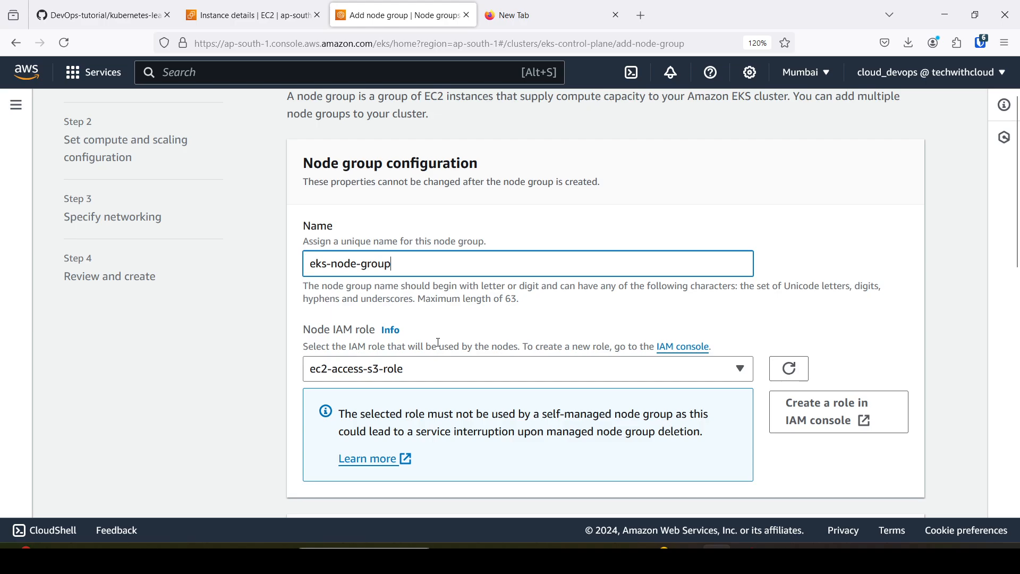
{"action": "scroll", "coordinate": [441, 335], "scroll_direction": "down", "scroll_amount": 2}
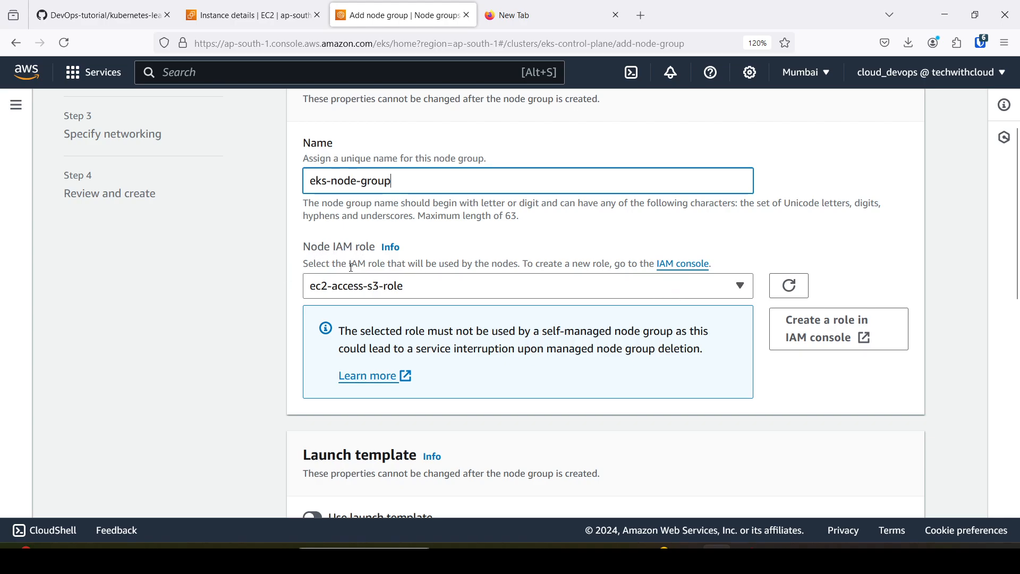
{"action": "scroll", "coordinate": [352, 280], "scroll_direction": "up", "scroll_amount": 2}
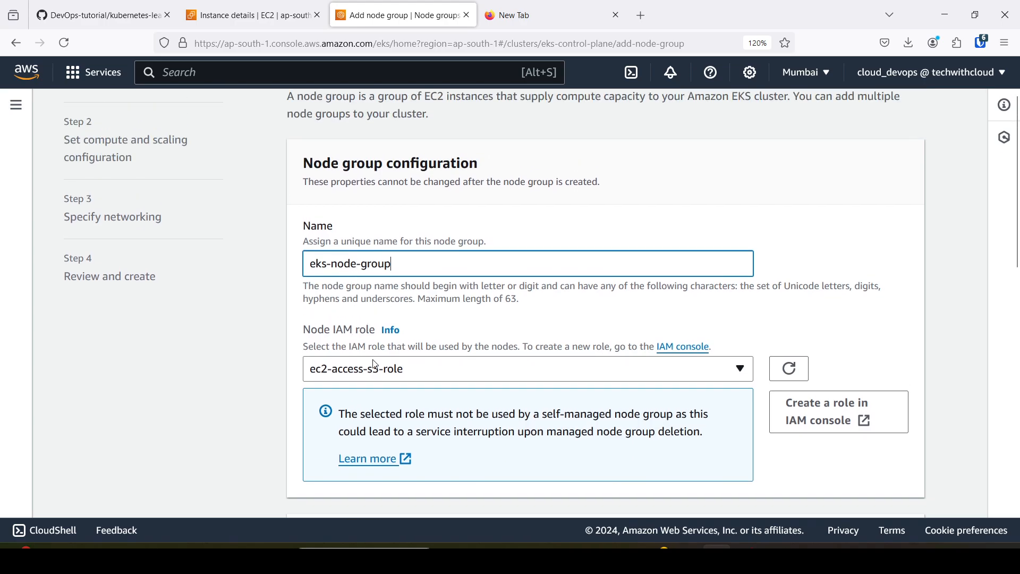
Switch to the EC2 instance page, go from there to the IAM roles list, and start creating a new role.
{"action": "left_click", "coordinate": [253, 4]}
{"action": "left_click", "coordinate": [187, 72]}
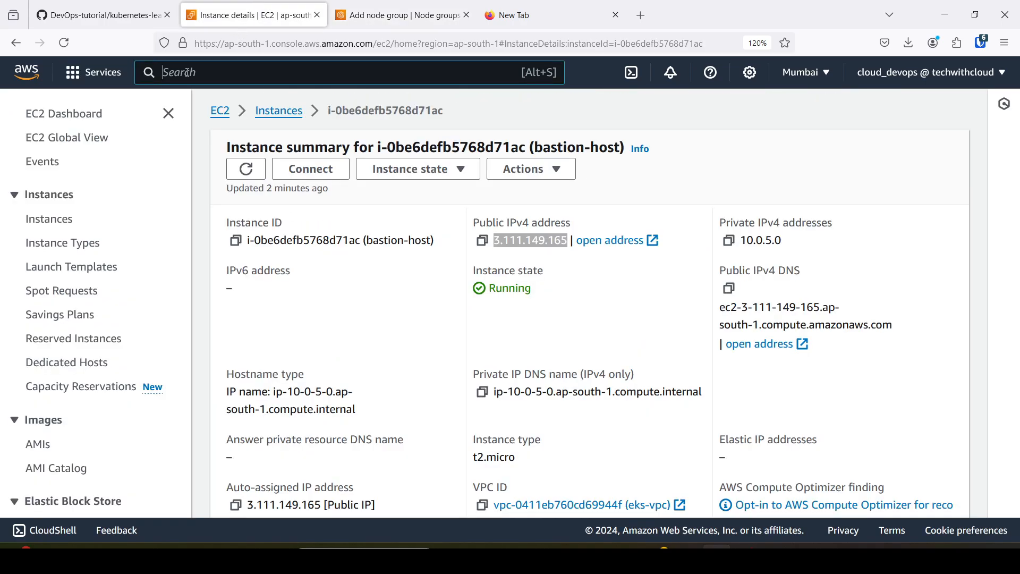
{"action": "type", "text": "iam"}
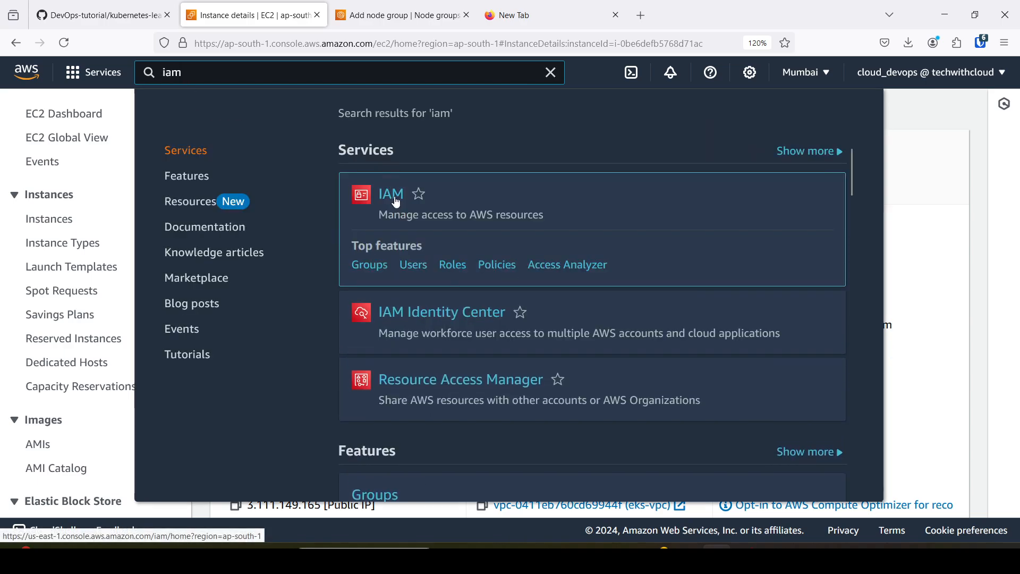
{"action": "left_click", "coordinate": [396, 201]}
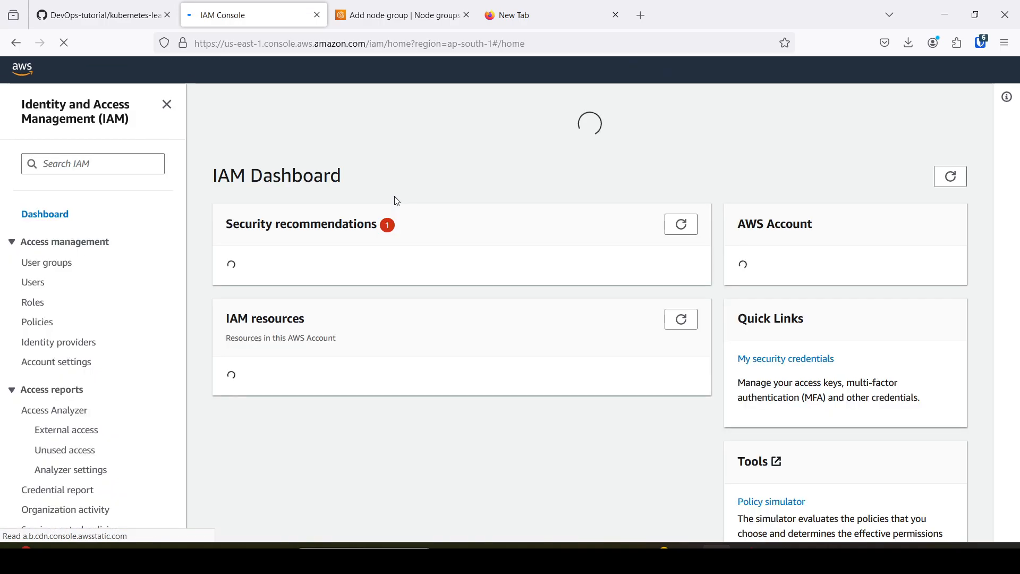
{"action": "left_click", "coordinate": [41, 306]}
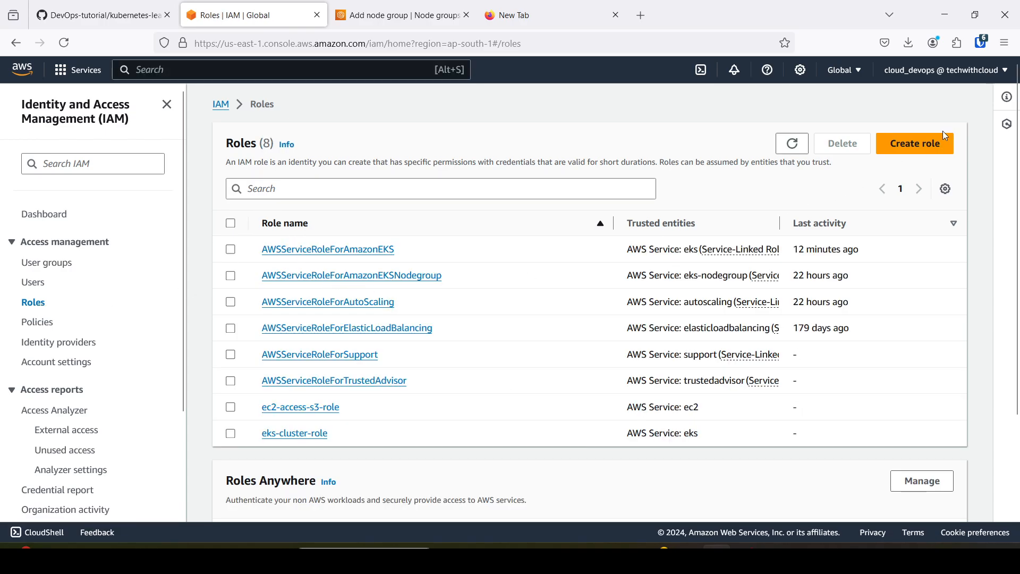
{"action": "left_click", "coordinate": [927, 144]}
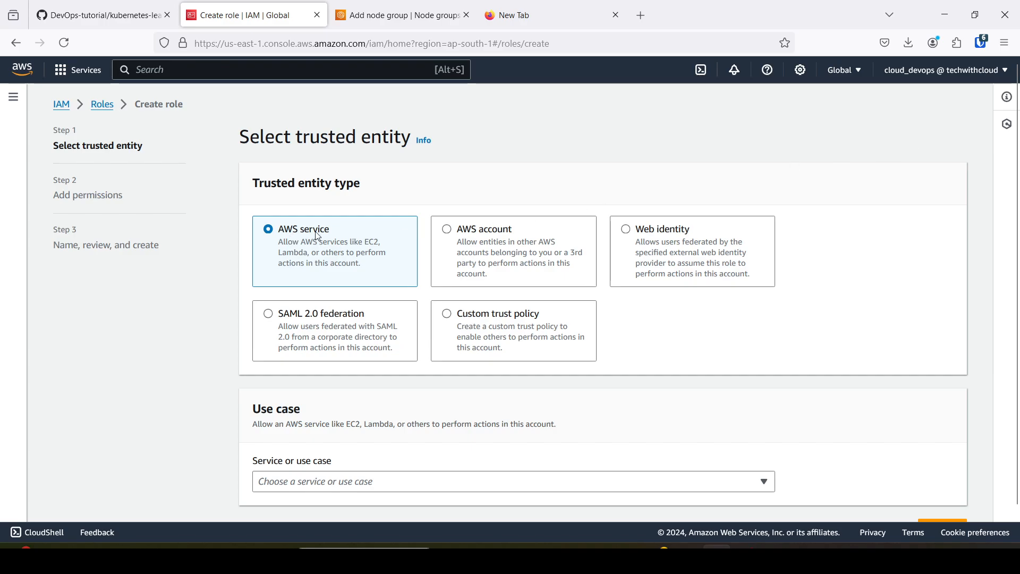
Set the role's trusted entity to AWS service with the EC2 use case, and continue to its permissions.
{"action": "scroll", "coordinate": [334, 244], "scroll_direction": "down", "scroll_amount": 1}
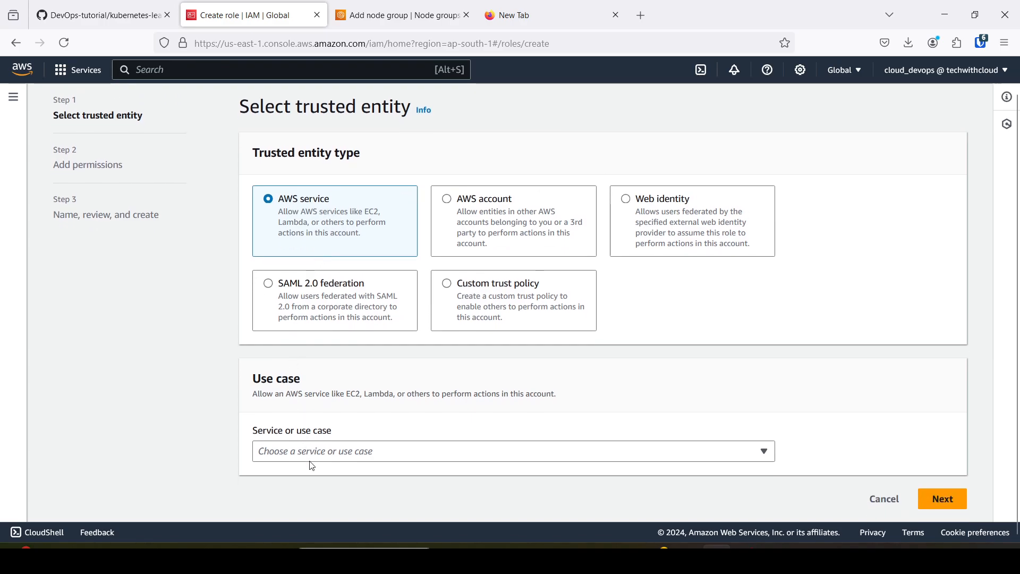
{"action": "left_click", "coordinate": [316, 460]}
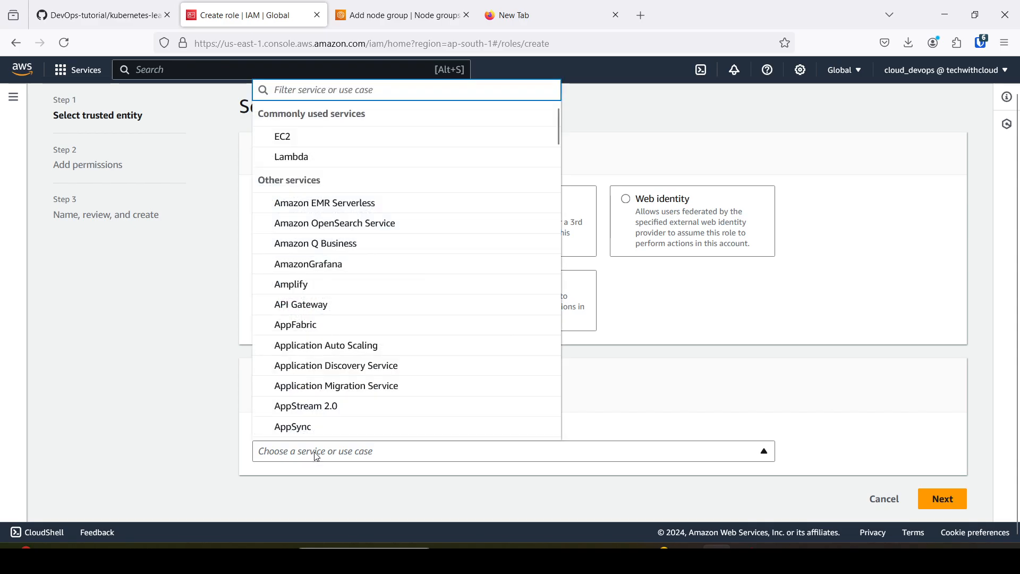
{"action": "type", "text": "ec2"}
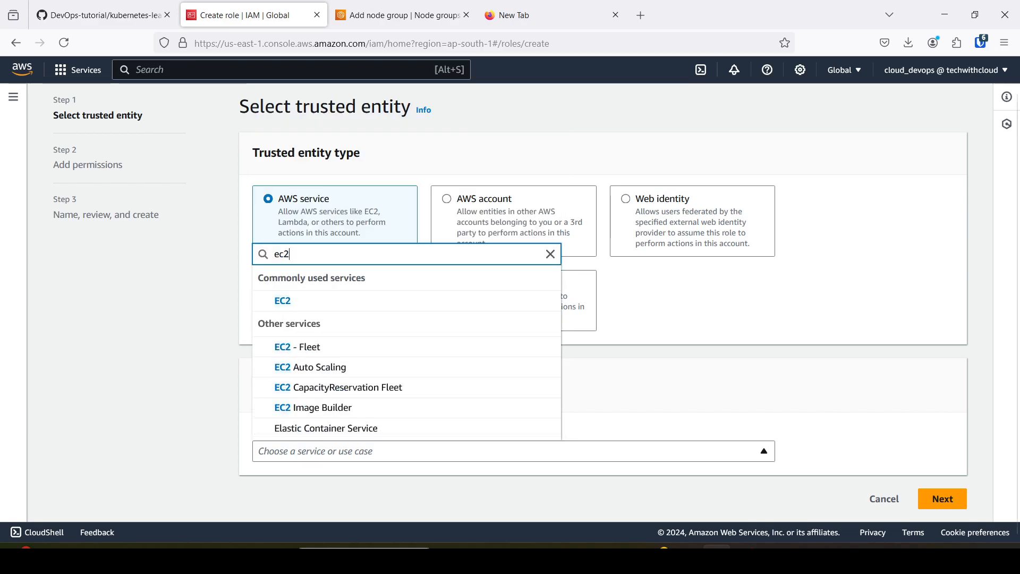
{"action": "left_click", "coordinate": [294, 304]}
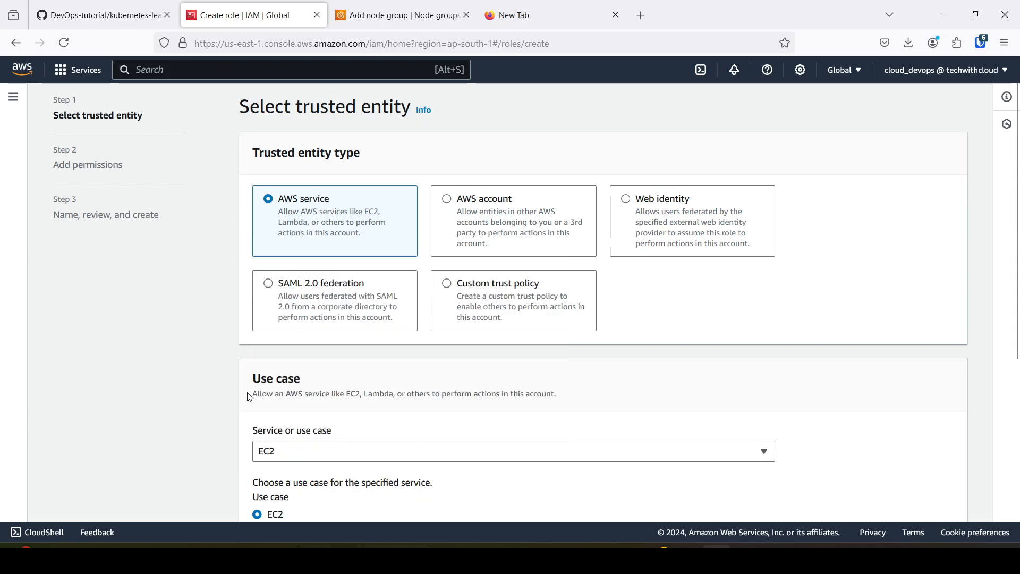
{"action": "scroll", "coordinate": [242, 402], "scroll_direction": "down", "scroll_amount": 5}
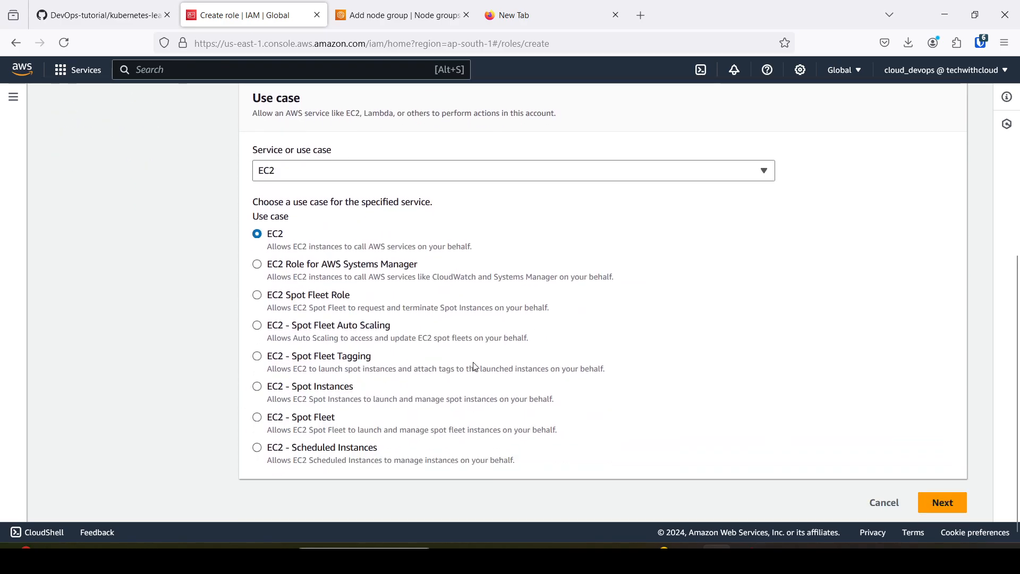
{"action": "left_click", "coordinate": [933, 501]}
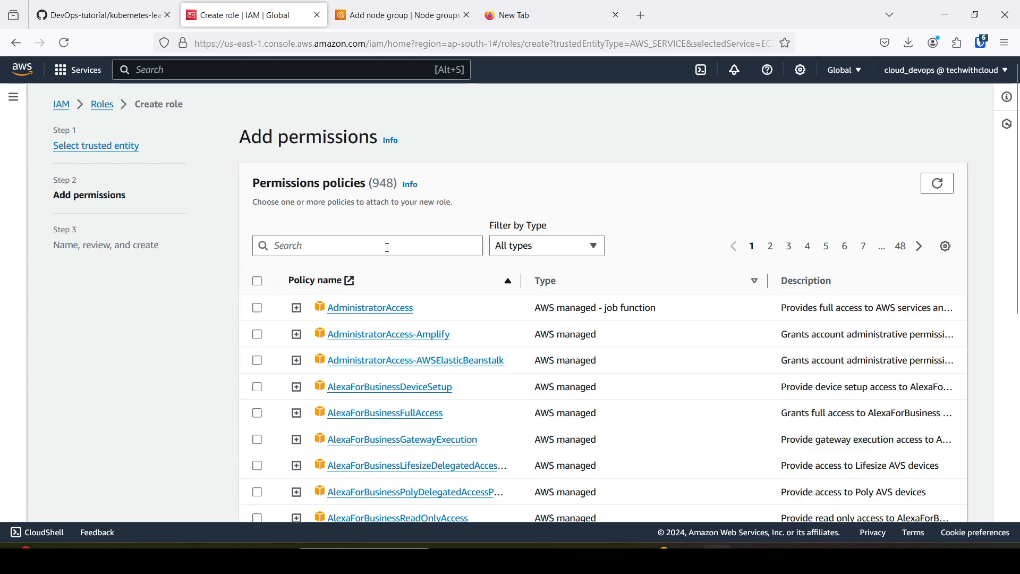
Look up the required node role policies in the GitHub notes, search the permissions policies for worker, and select AmazonEKSWorkerNodePolicy.
{"action": "left_click", "coordinate": [389, 248]}
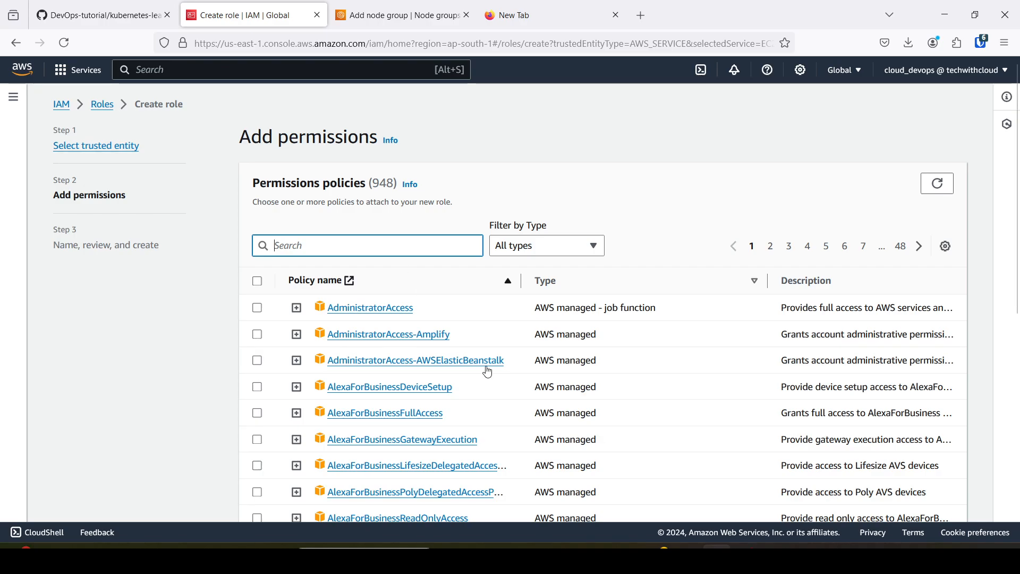
{"action": "left_click", "coordinate": [689, 558]}
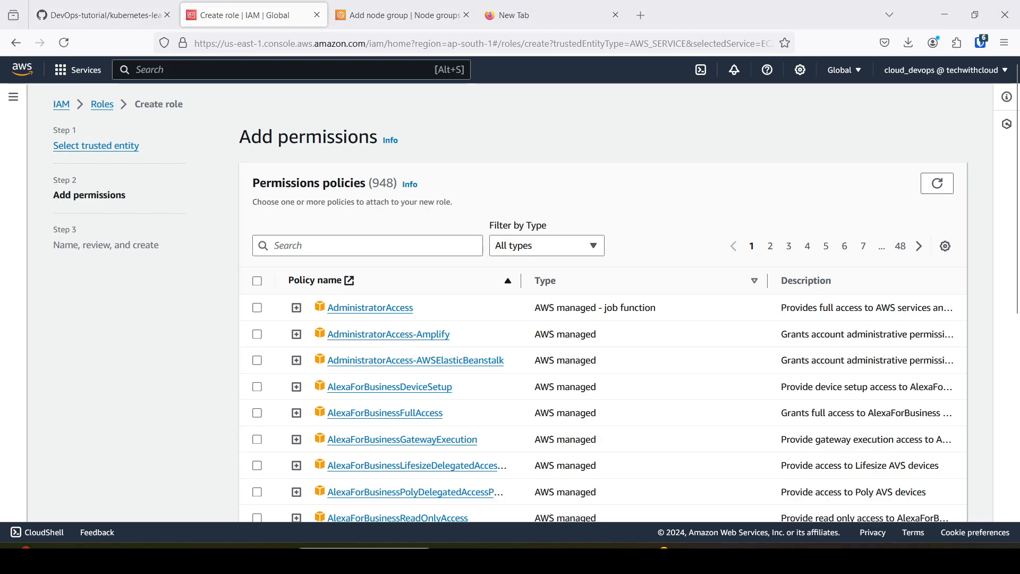
{"action": "left_click", "coordinate": [717, 558]}
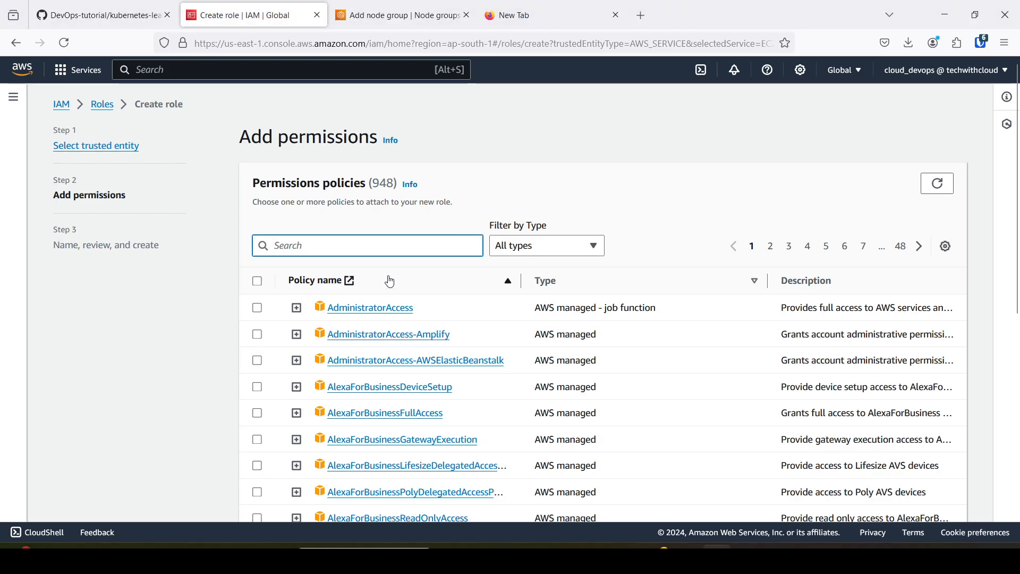
{"action": "left_click", "coordinate": [118, 7]}
{"action": "scroll", "coordinate": [441, 435], "scroll_direction": "down", "scroll_amount": 10}
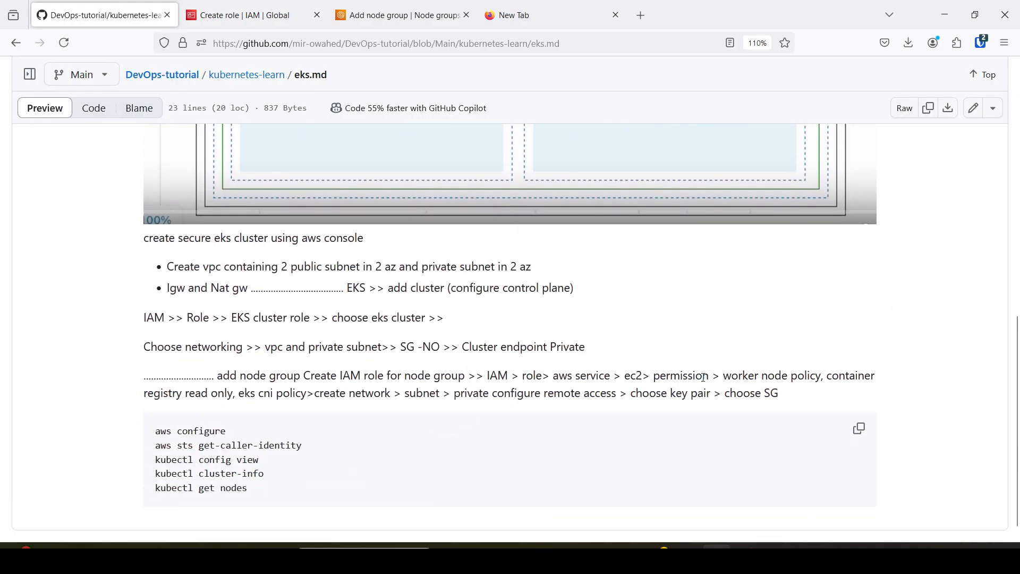
{"action": "left_click_drag", "start_coordinate": [725, 377], "coordinate": [808, 375]}
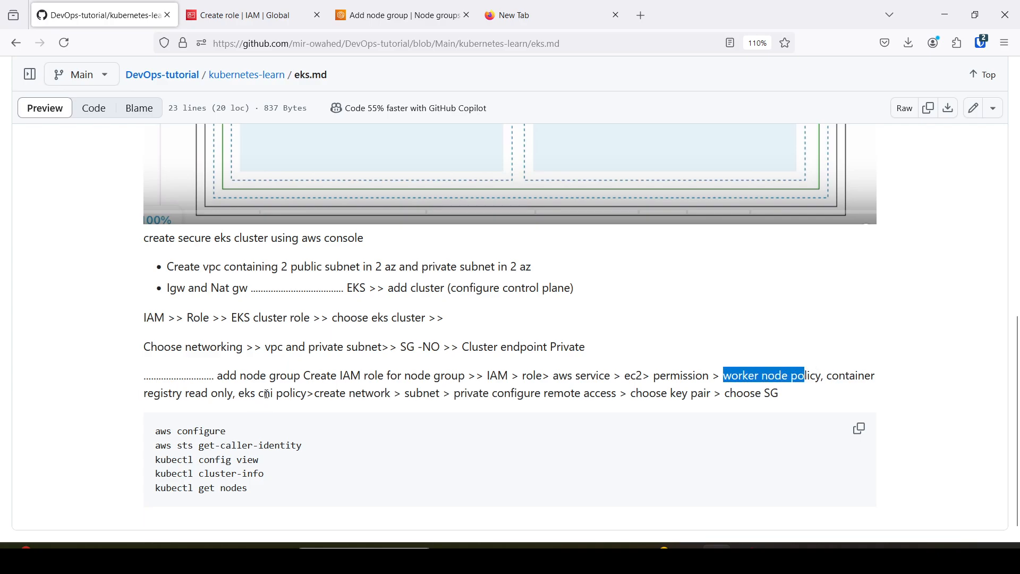
{"action": "left_click", "coordinate": [244, 15]}
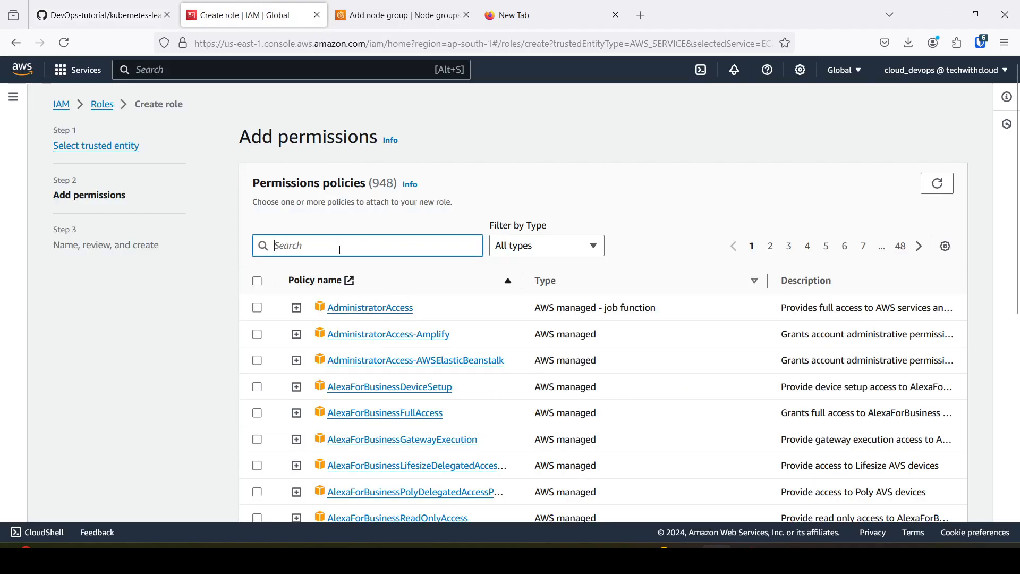
{"action": "type", "text": "worker"}
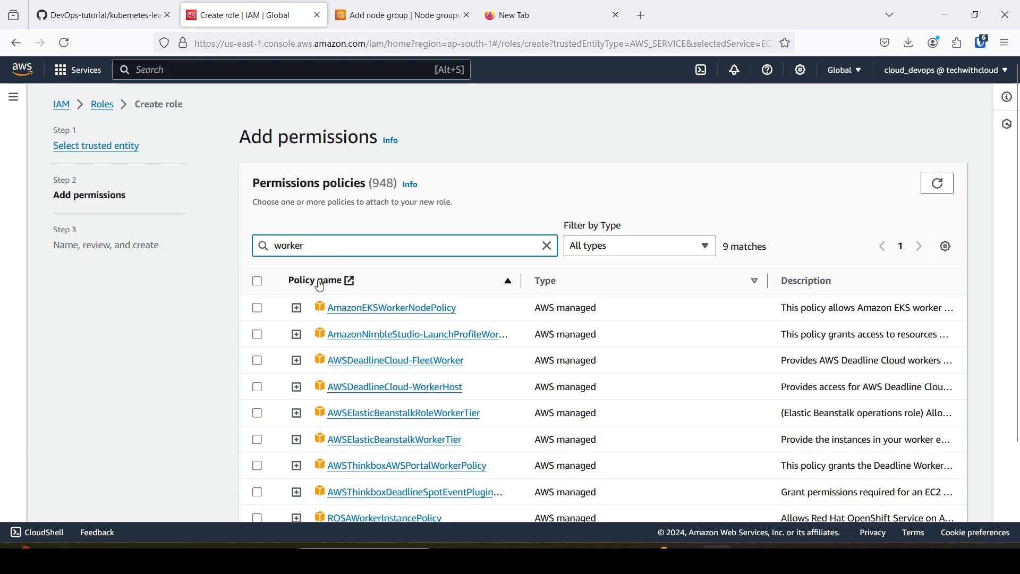
{"action": "left_click", "coordinate": [258, 310]}
Check the GitHub notes again, search the permissions policies for container, and select AmazonEC2ContainerRegistryReadOnly.
{"action": "left_click_drag", "start_coordinate": [320, 244], "coordinate": [261, 247]}
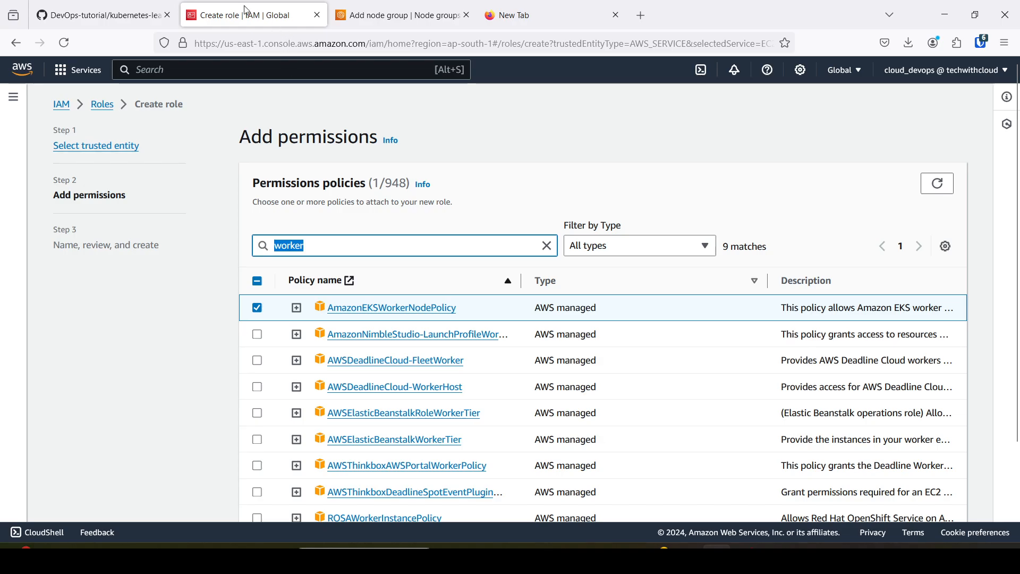
{"action": "left_click", "coordinate": [118, 5]}
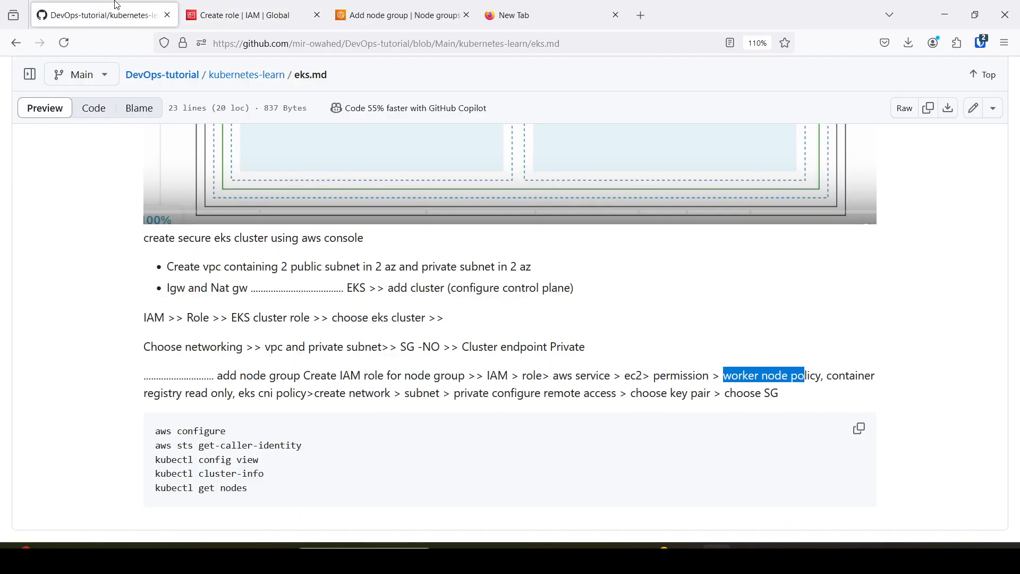
{"action": "left_click", "coordinate": [249, 9]}
{"action": "type", "text": "c"}
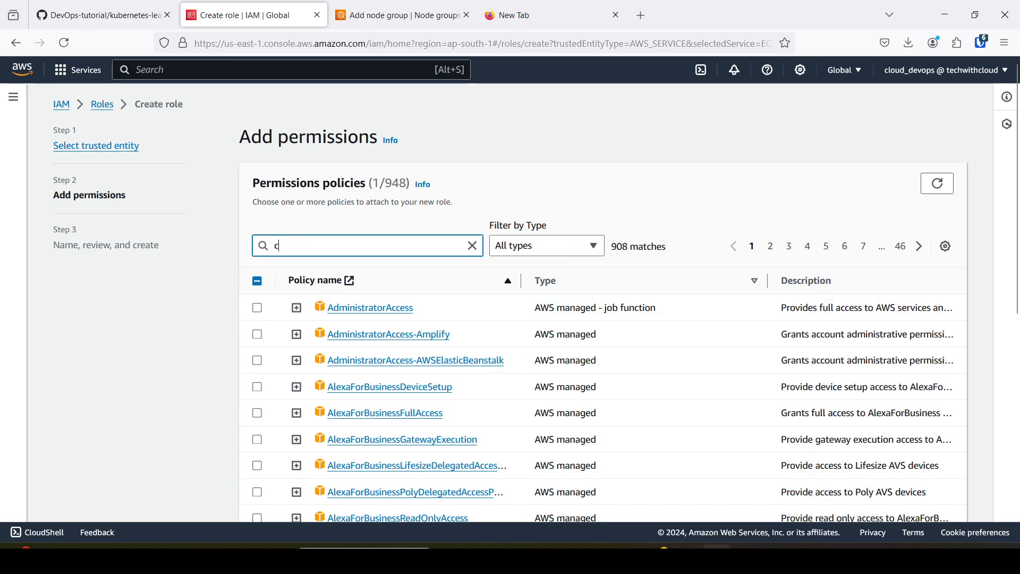
{"action": "type", "text": "ontaine"}
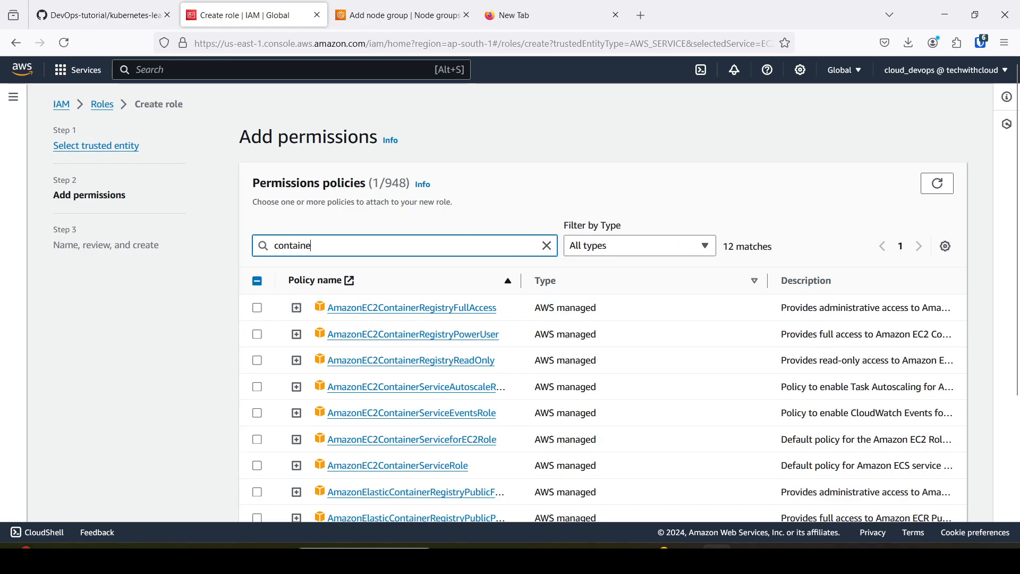
{"action": "type", "text": "r"}
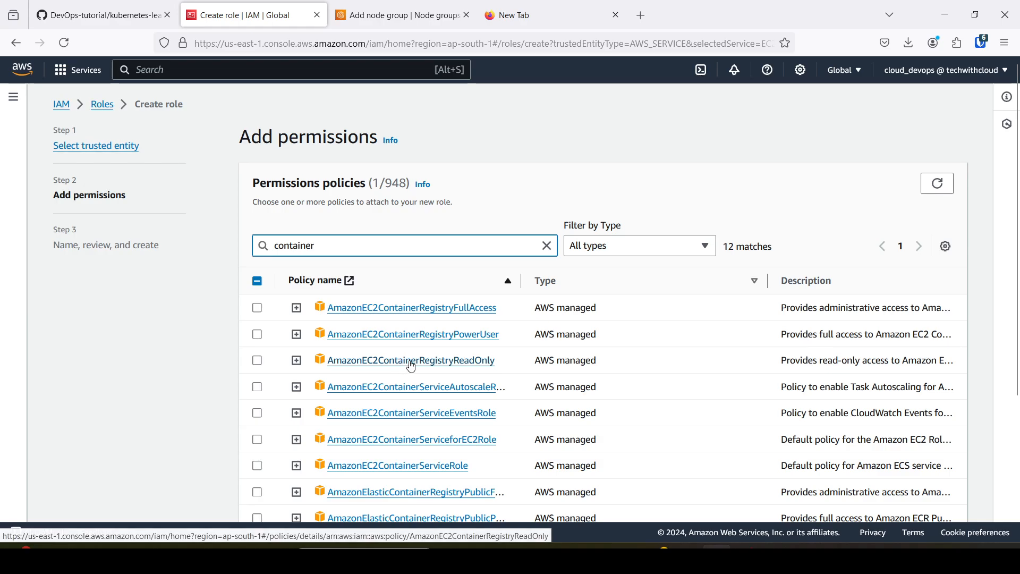
{"action": "left_click", "coordinate": [257, 363]}
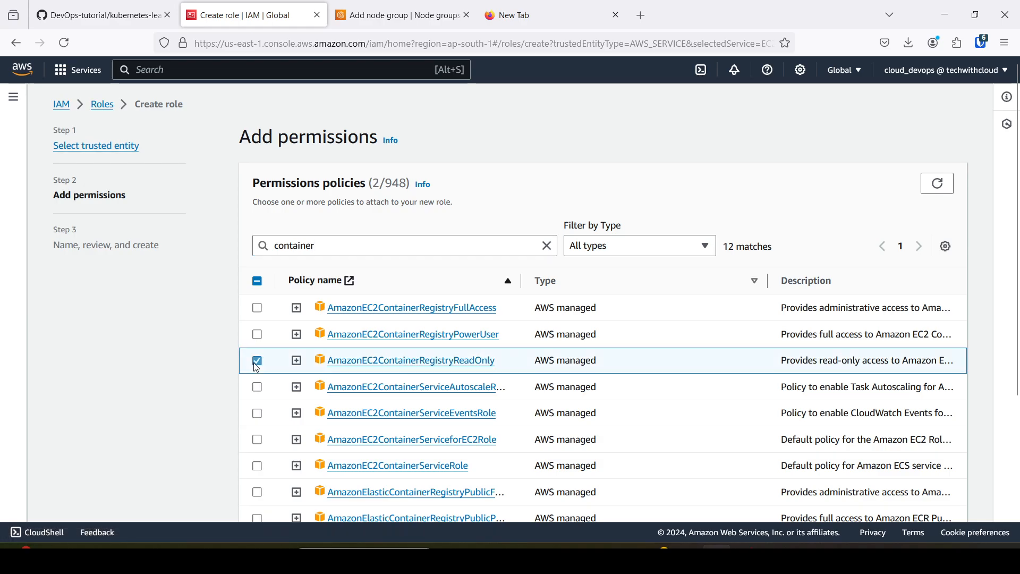
Search the permissions policies for cni, select AmazonEKS_CNI_Policy, and continue to the role's naming and review page.
{"action": "double_click", "coordinate": [325, 248]}
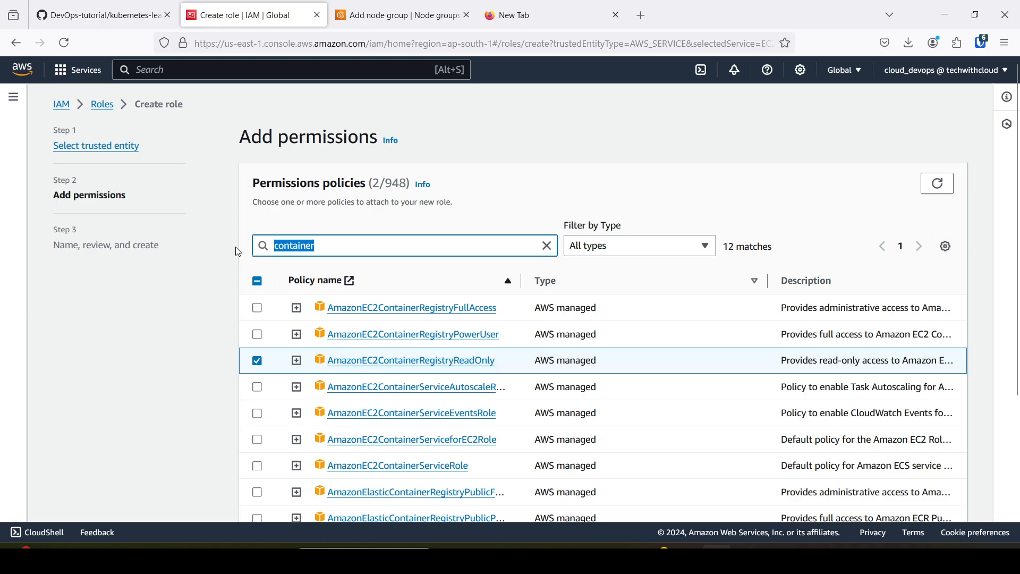
{"action": "type", "text": "cni"}
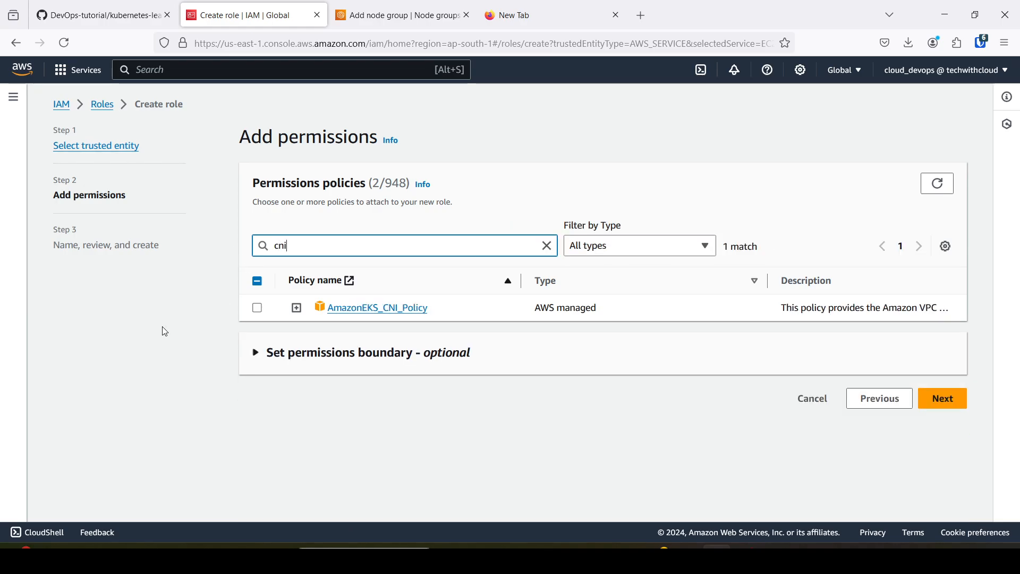
{"action": "left_click", "coordinate": [257, 309]}
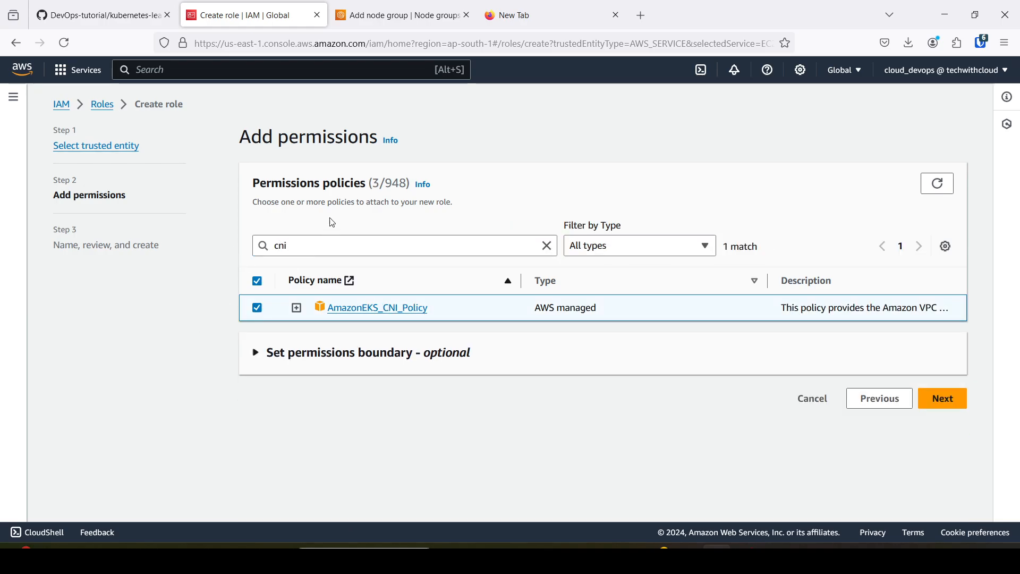
{"action": "double_click", "coordinate": [377, 183]}
{"action": "left_click", "coordinate": [944, 400]}
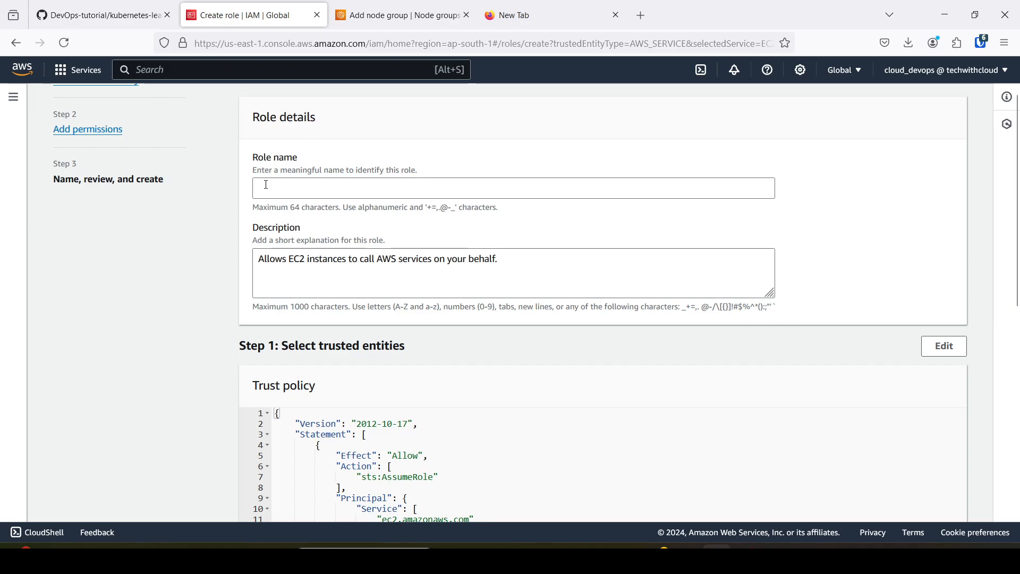
Name the role eks-node-group-role, review its attached policies, and create it.
{"action": "left_click", "coordinate": [277, 191]}
{"action": "type", "text": "e"}
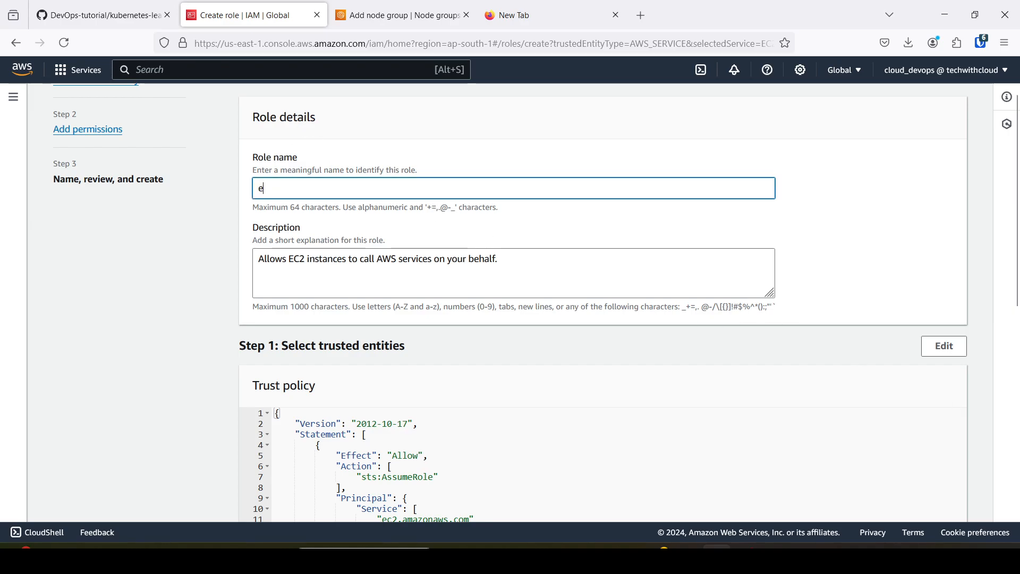
{"action": "type", "text": "ks-node-gro"}
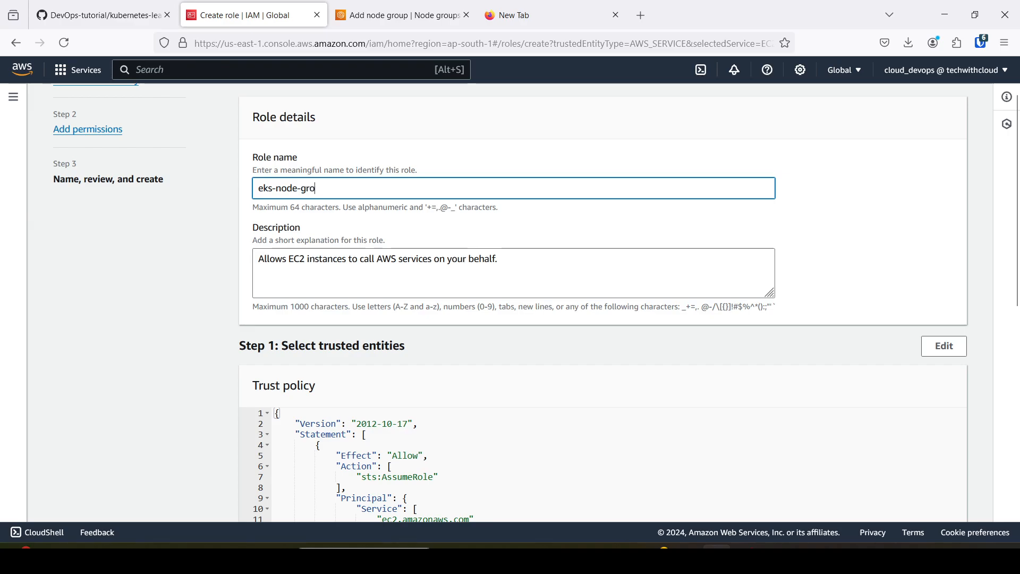
{"action": "type", "text": "up-role"}
{"action": "scroll", "coordinate": [609, 330], "scroll_direction": "down", "scroll_amount": 6}
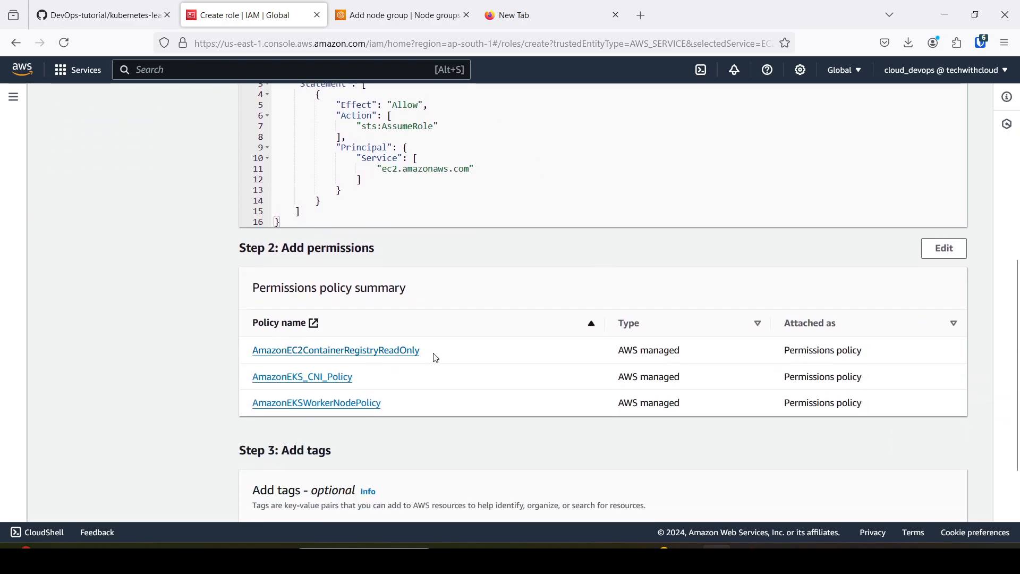
{"action": "scroll", "coordinate": [464, 415], "scroll_direction": "down", "scroll_amount": 3}
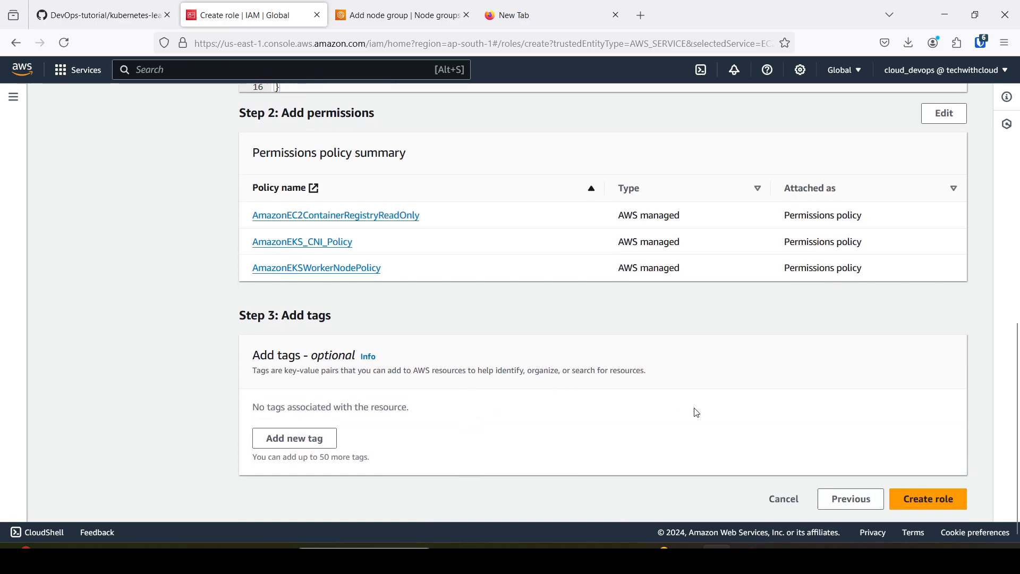
{"action": "left_click", "coordinate": [933, 498]}
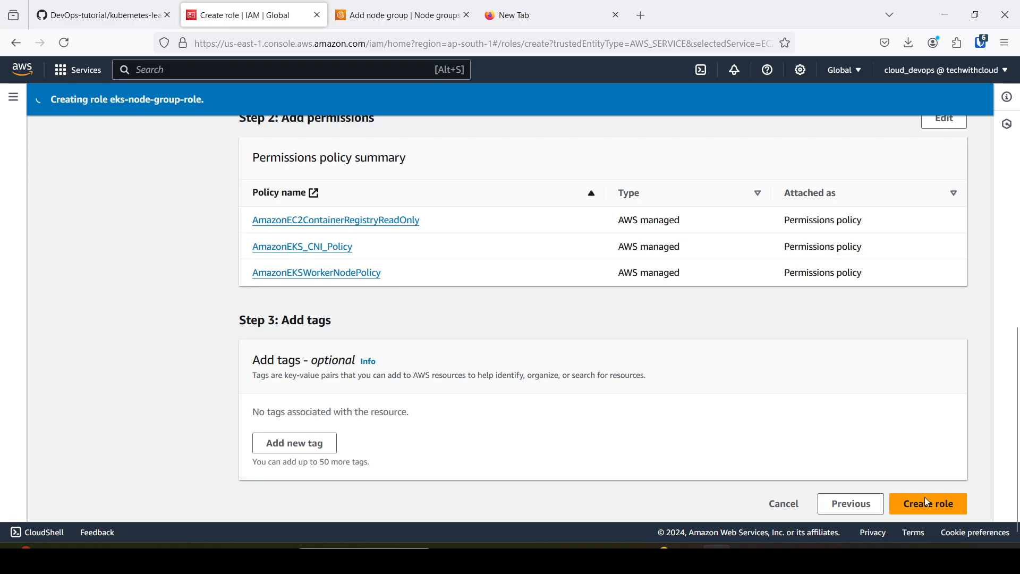
{"action": "scroll", "coordinate": [866, 417], "scroll_direction": "up", "scroll_amount": 3}
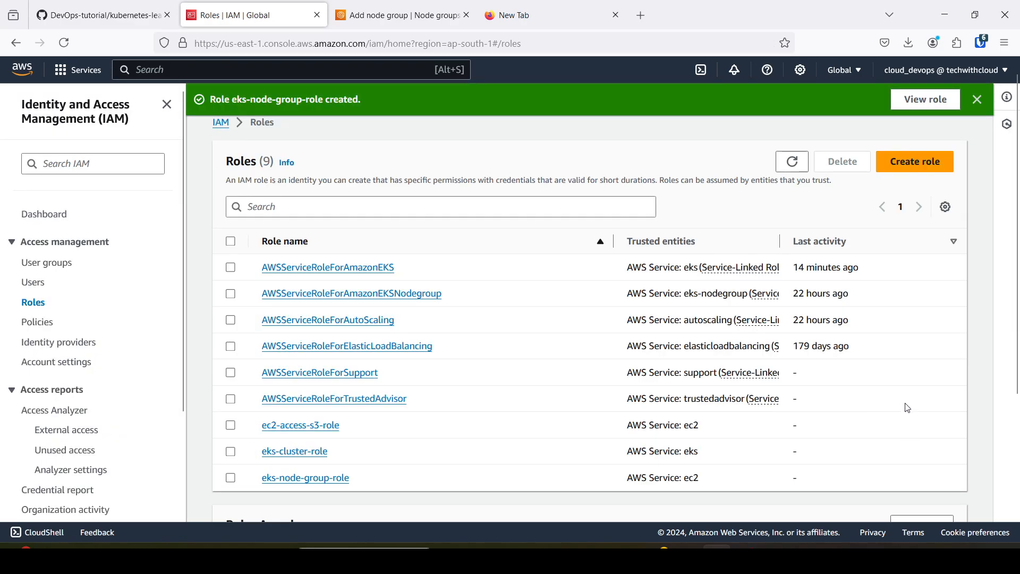
{"action": "scroll", "coordinate": [451, 382], "scroll_direction": "down", "scroll_amount": 2}
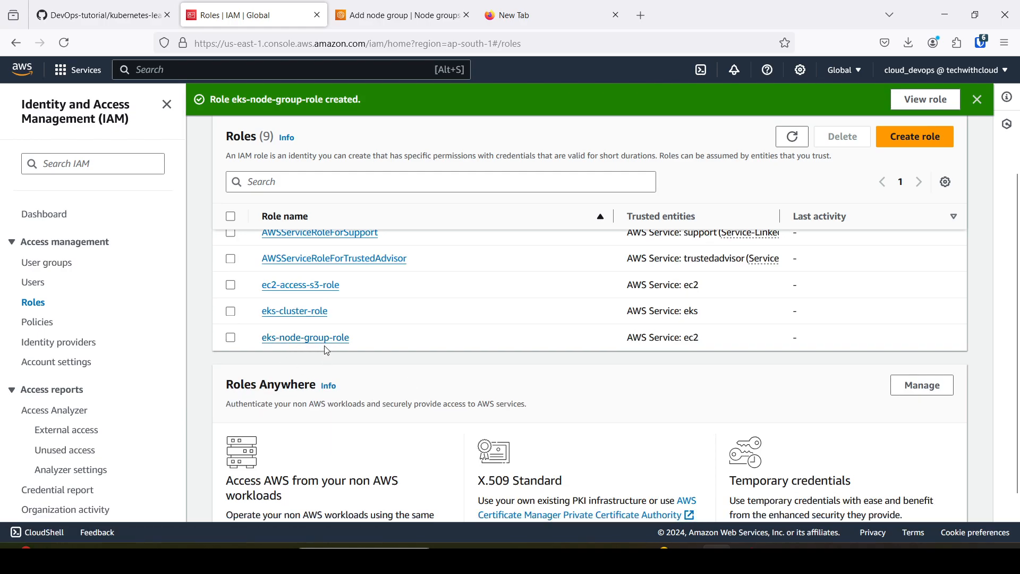
Return to the node group setup, refresh the available roles, and set the node IAM role to eks-node-group-role.
{"action": "left_click", "coordinate": [400, 12]}
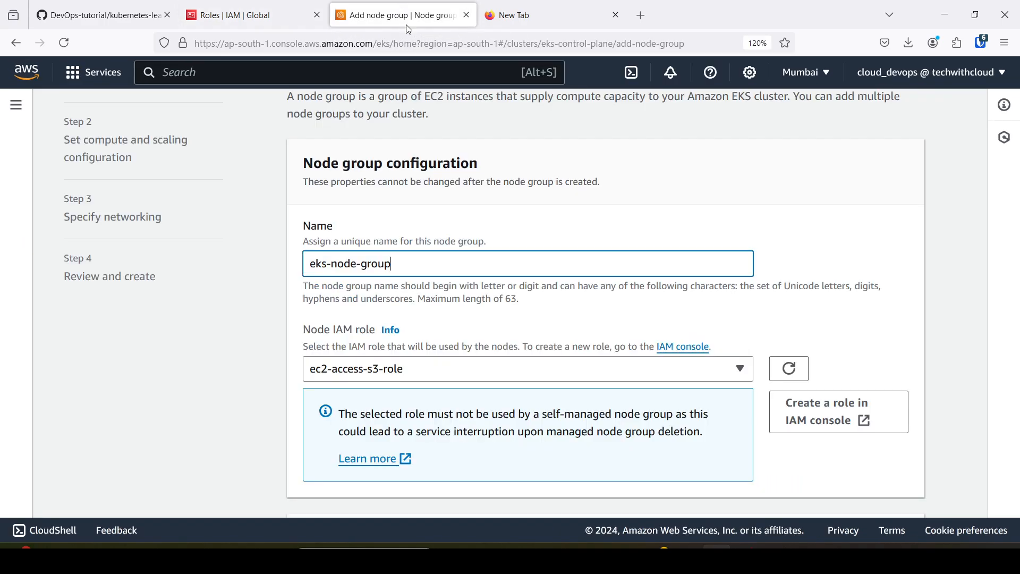
{"action": "left_click", "coordinate": [792, 370]}
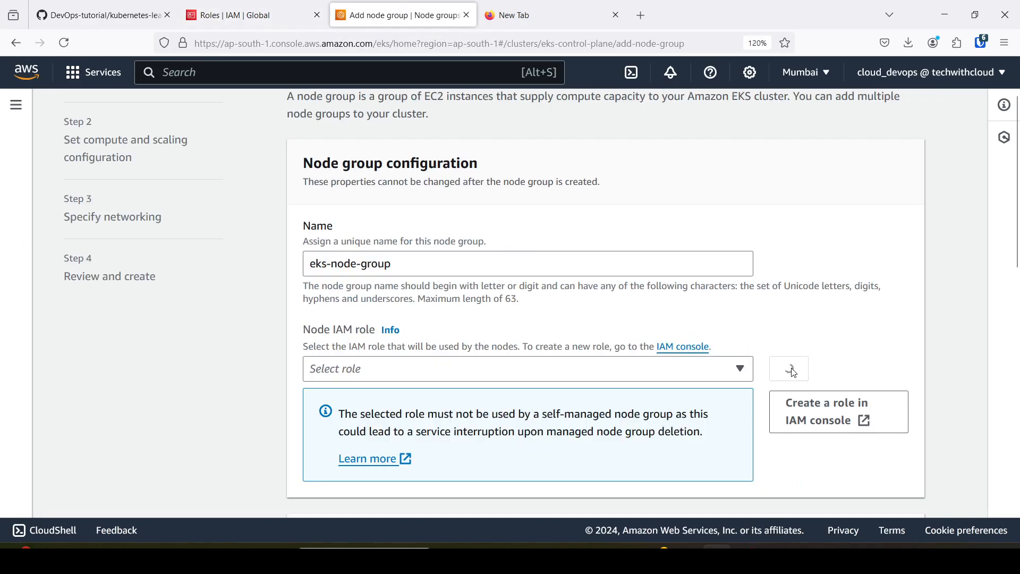
{"action": "left_click", "coordinate": [747, 375]}
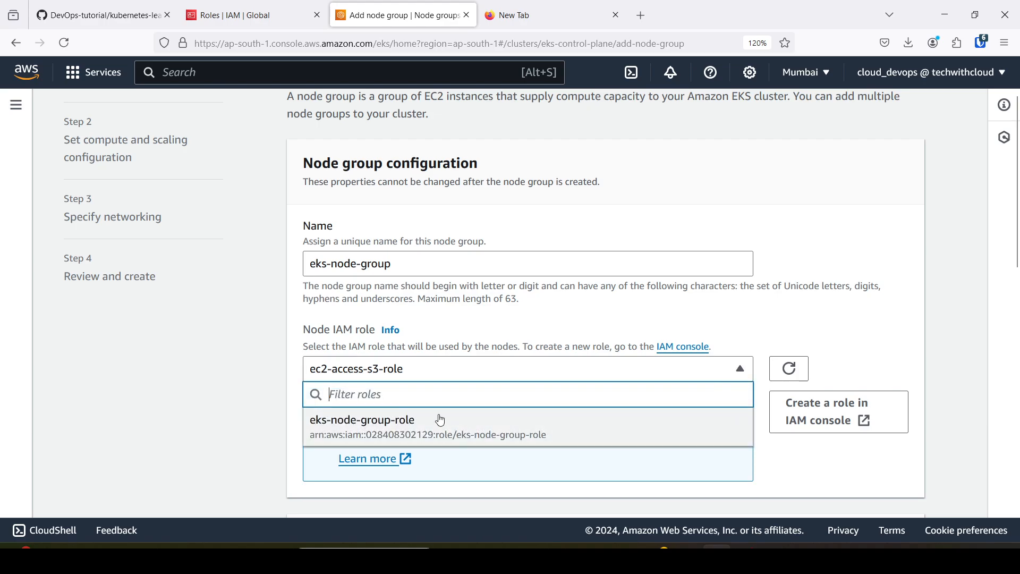
{"action": "left_click", "coordinate": [412, 431]}
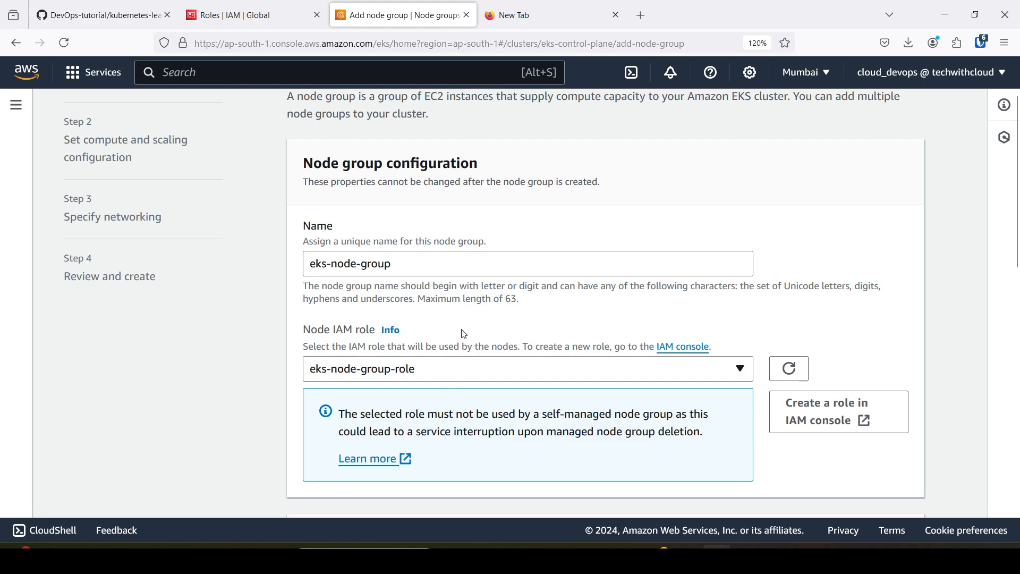
Leave the launch template, Kubernetes labels and taints unset, and continue to the compute and scaling configuration.
{"action": "scroll", "coordinate": [464, 333], "scroll_direction": "down", "scroll_amount": 3}
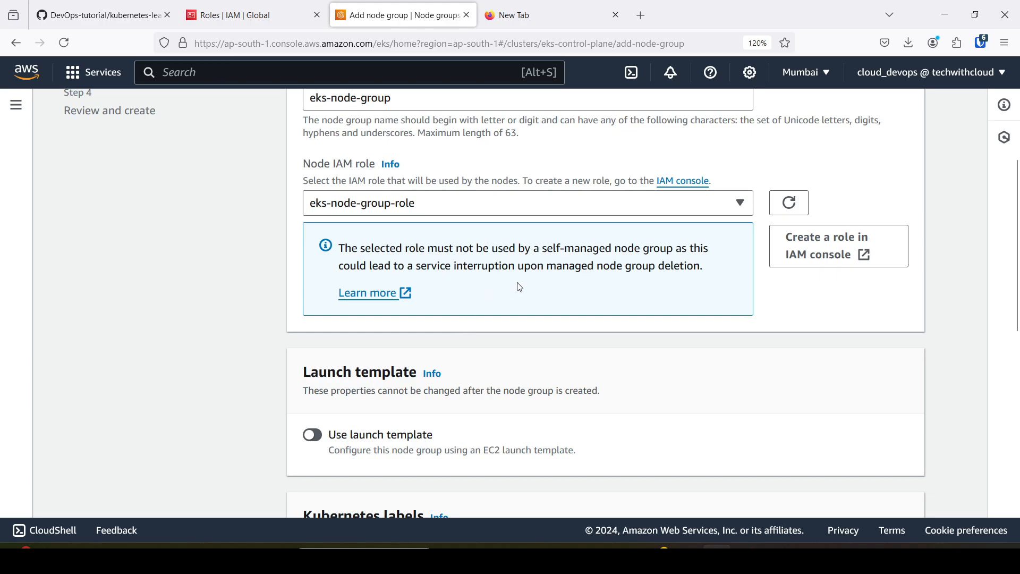
{"action": "scroll", "coordinate": [617, 301], "scroll_direction": "down", "scroll_amount": 2}
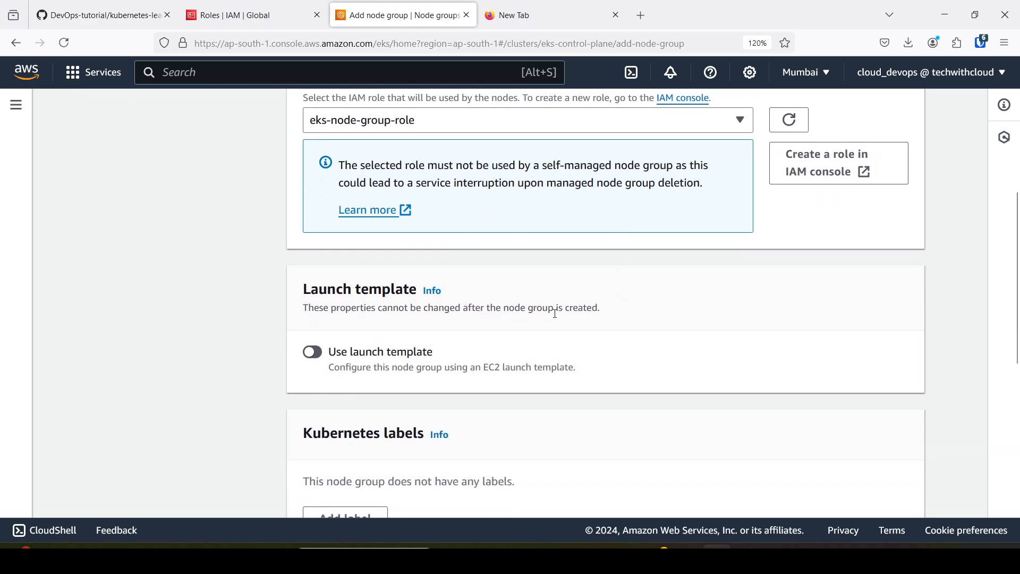
{"action": "scroll", "coordinate": [414, 350], "scroll_direction": "down", "scroll_amount": 3}
{"action": "scroll", "coordinate": [416, 282], "scroll_direction": "down", "scroll_amount": 2}
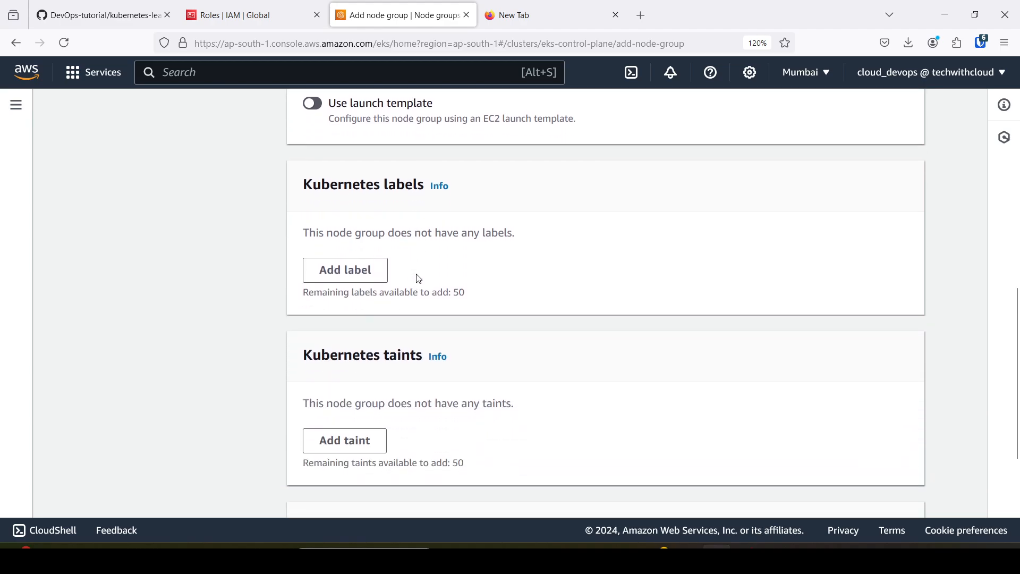
{"action": "scroll", "coordinate": [414, 260], "scroll_direction": "up", "scroll_amount": 2}
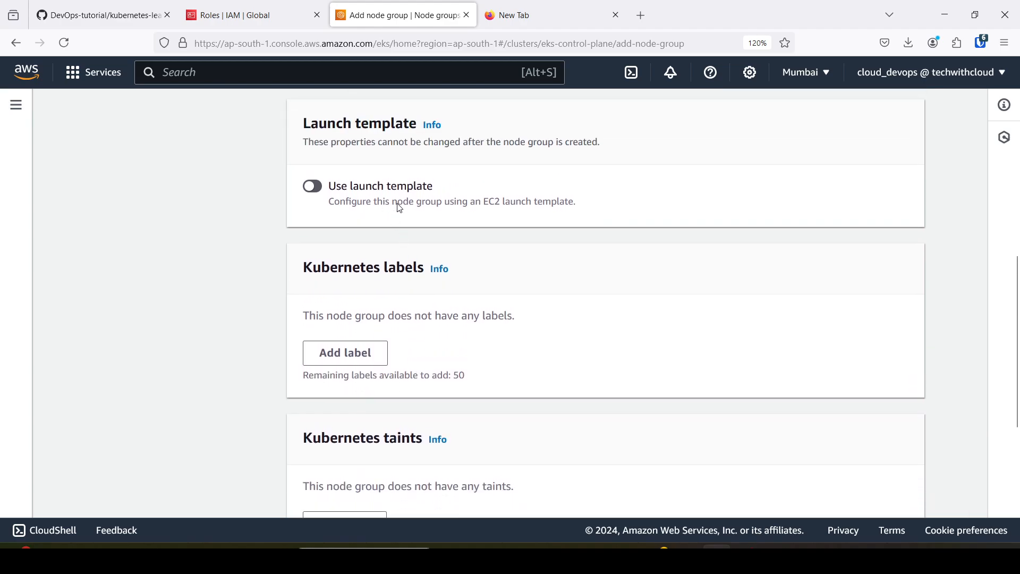
{"action": "scroll", "coordinate": [425, 234], "scroll_direction": "down", "scroll_amount": 4}
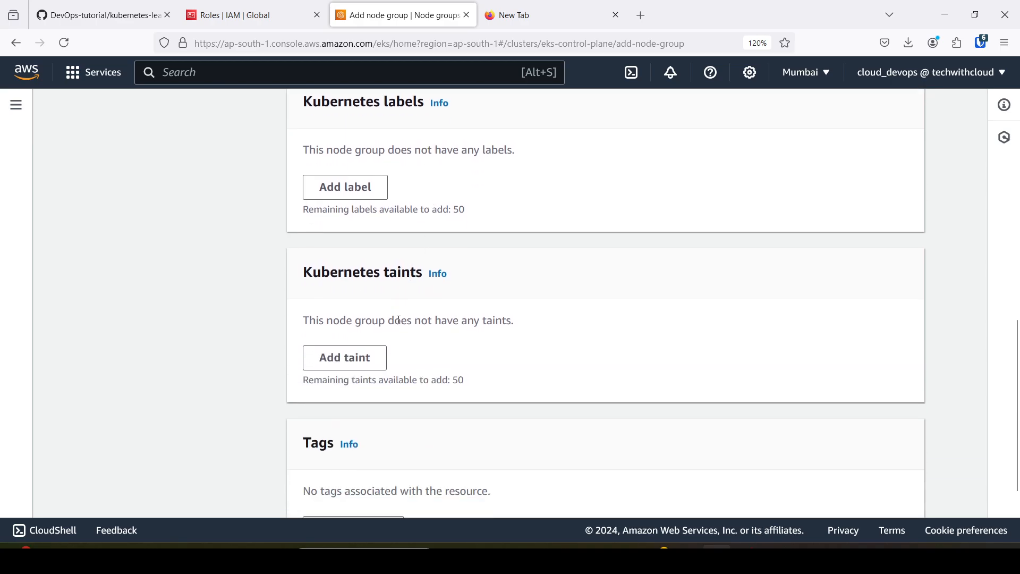
{"action": "scroll", "coordinate": [396, 319], "scroll_direction": "down", "scroll_amount": 3}
{"action": "left_click", "coordinate": [887, 495]}
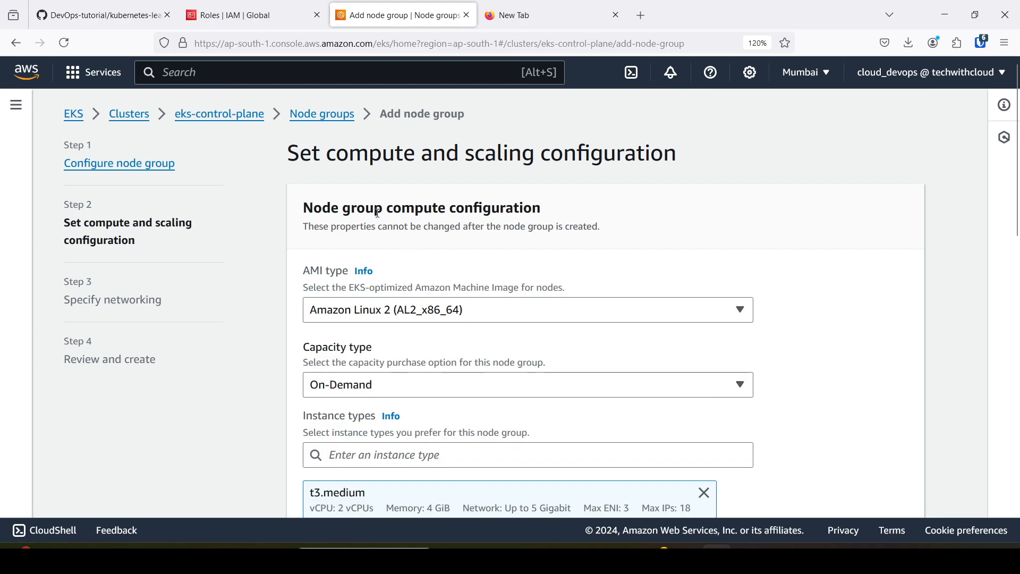
Review the node group's compute, scaling and update settings, keep the defaults, and continue to the networking configuration.
{"action": "left_click_drag", "start_coordinate": [391, 210], "coordinate": [547, 209]}
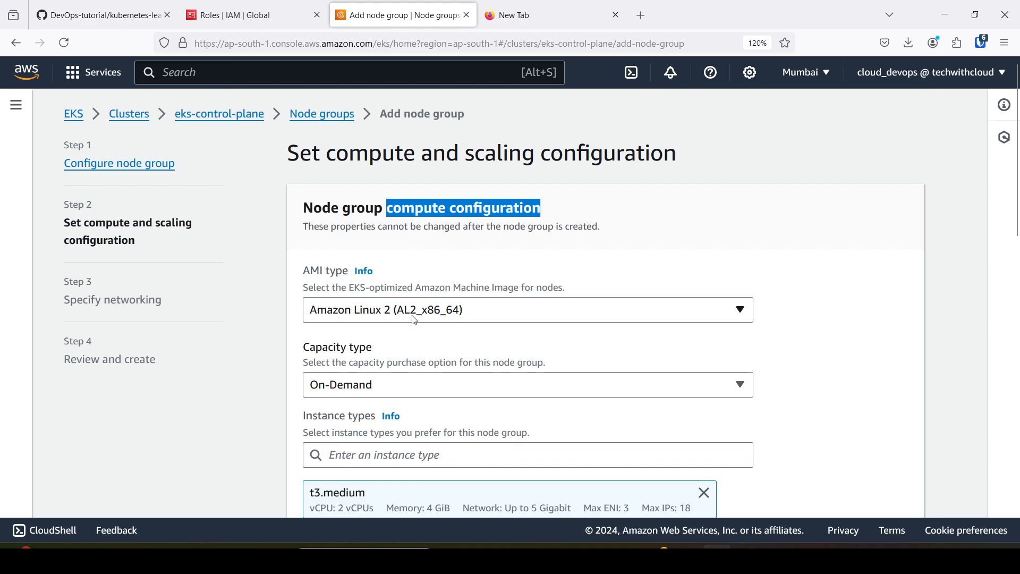
{"action": "scroll", "coordinate": [412, 316], "scroll_direction": "down", "scroll_amount": 1}
{"action": "left_click_drag", "start_coordinate": [305, 267], "coordinate": [398, 270]}
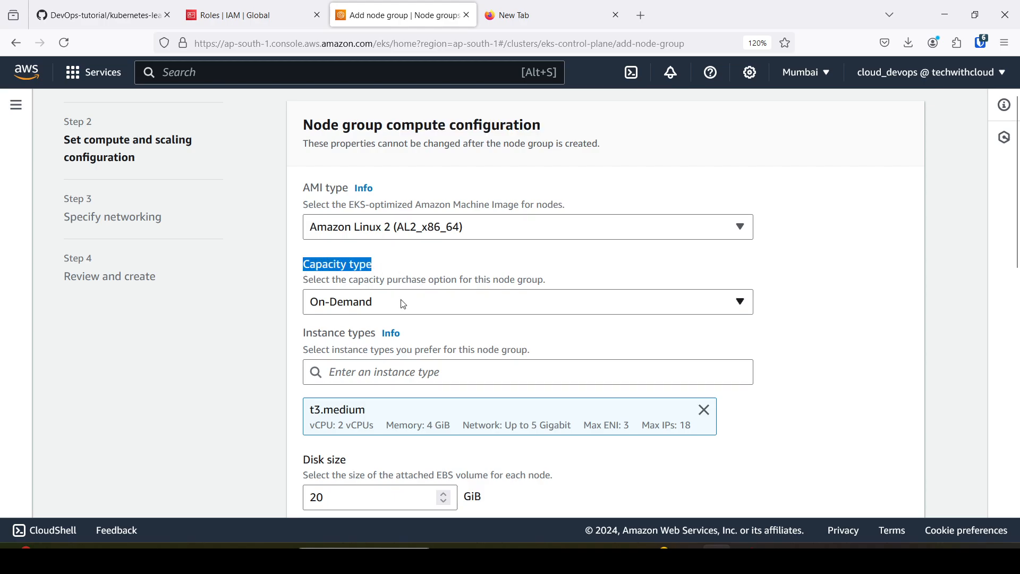
{"action": "scroll", "coordinate": [403, 346], "scroll_direction": "down", "scroll_amount": 2}
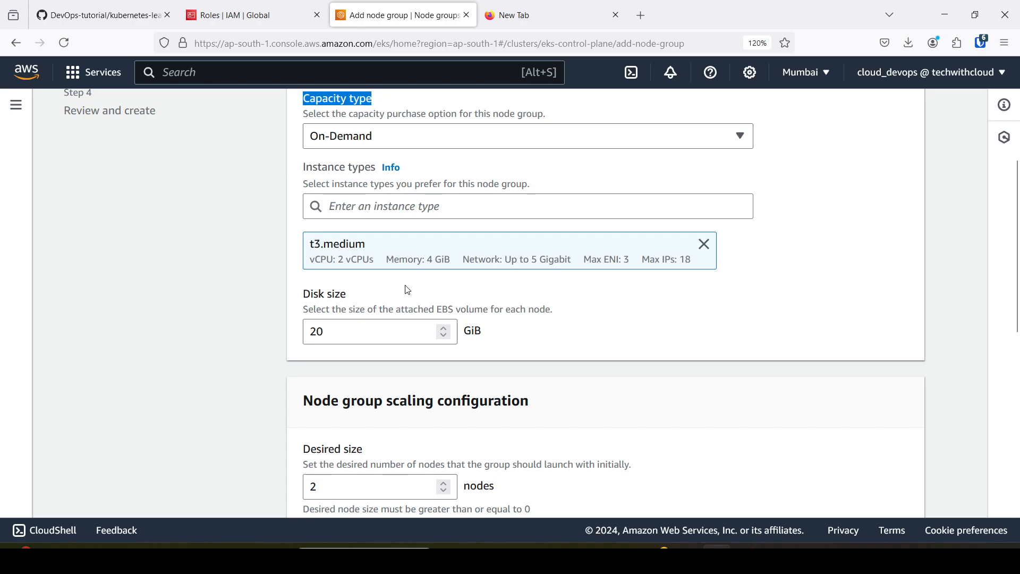
{"action": "scroll", "coordinate": [384, 338], "scroll_direction": "down", "scroll_amount": 4}
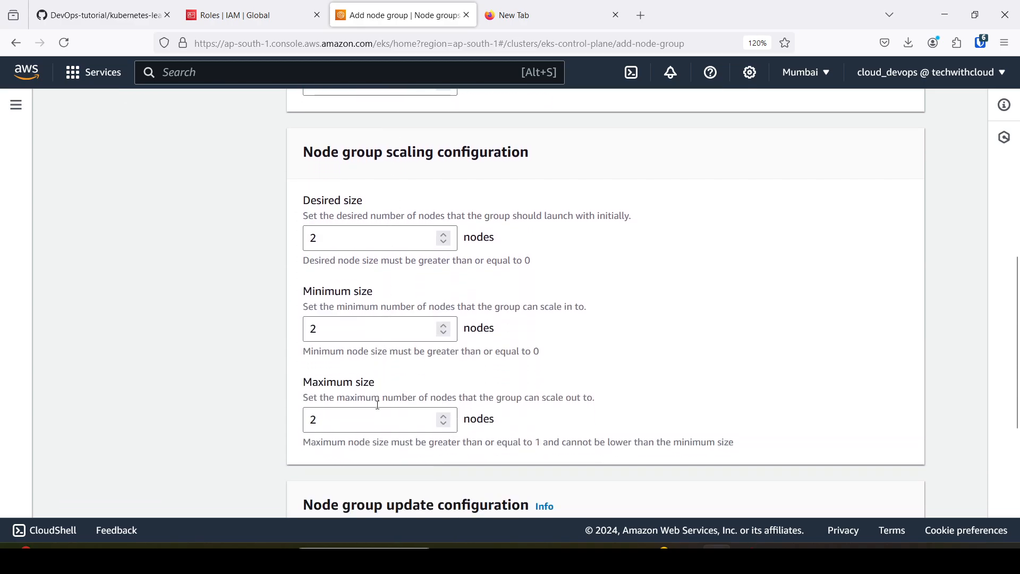
{"action": "scroll", "coordinate": [397, 432], "scroll_direction": "down", "scroll_amount": 2}
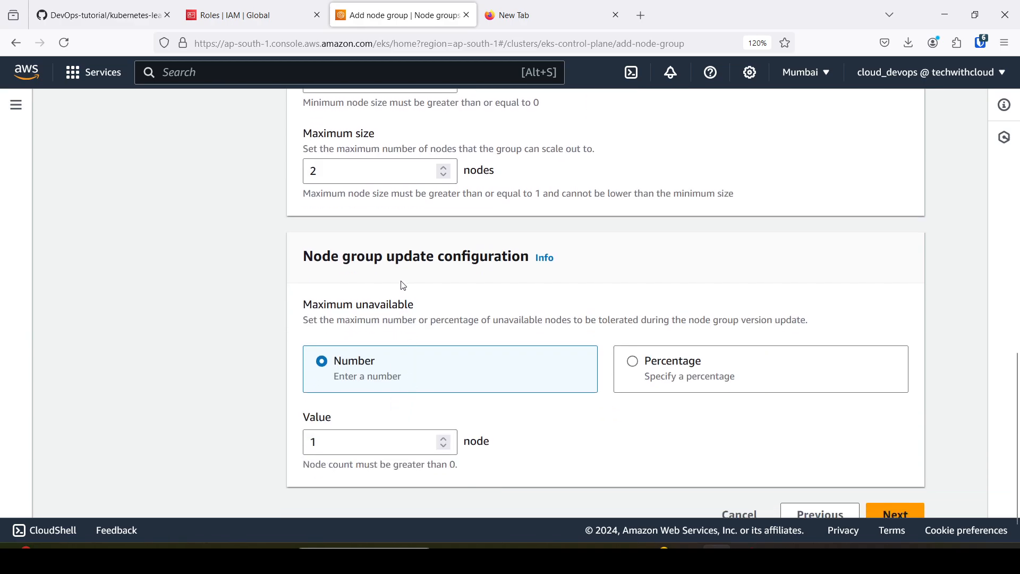
{"action": "scroll", "coordinate": [381, 413], "scroll_direction": "down", "scroll_amount": 1}
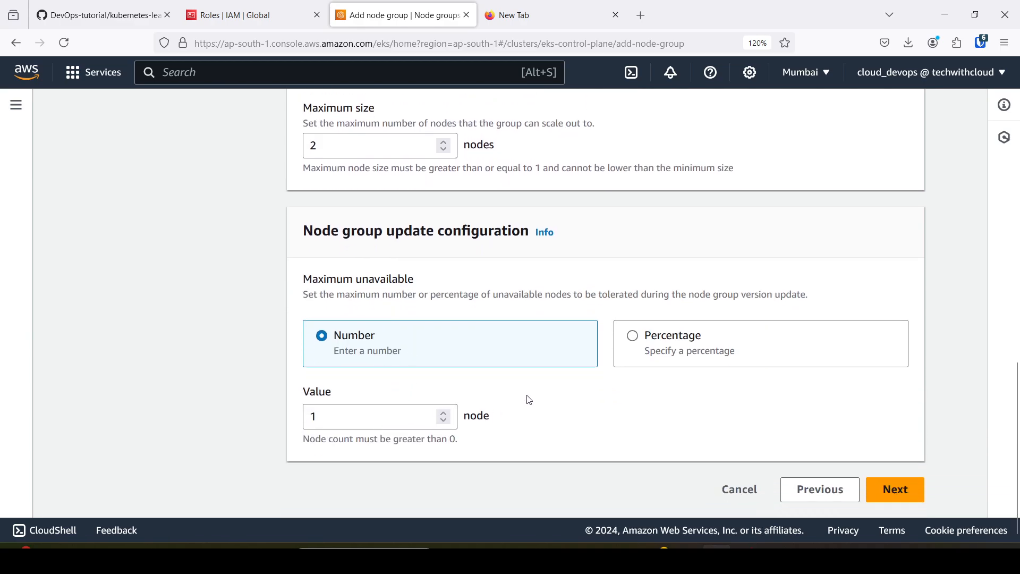
{"action": "left_click", "coordinate": [895, 489]}
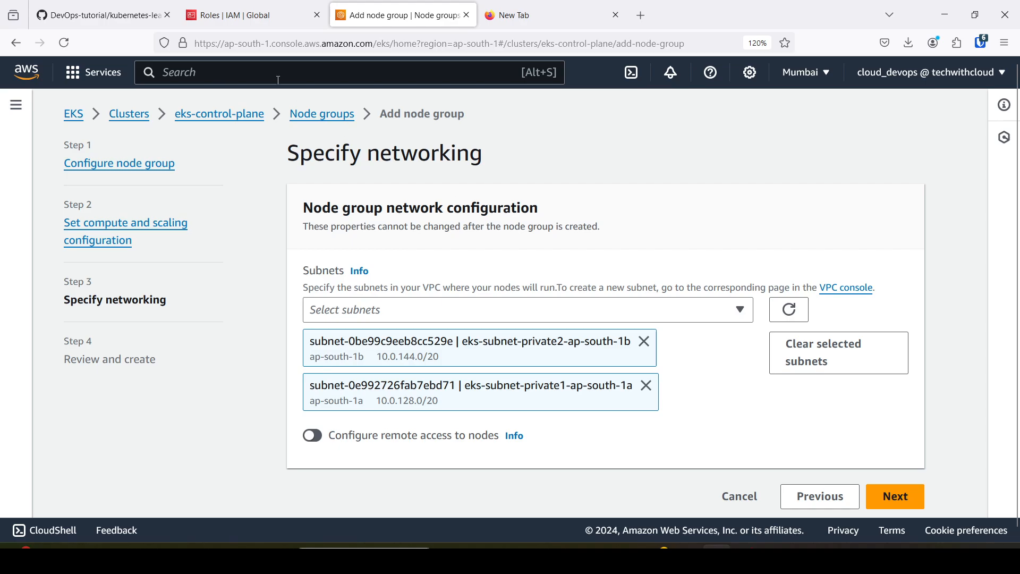
Switch to the GitHub notes and check the subnet placement of the nodes in the architecture diagram.
{"action": "left_click", "coordinate": [99, 15]}
{"action": "scroll", "coordinate": [359, 378], "scroll_direction": "up", "scroll_amount": 6}
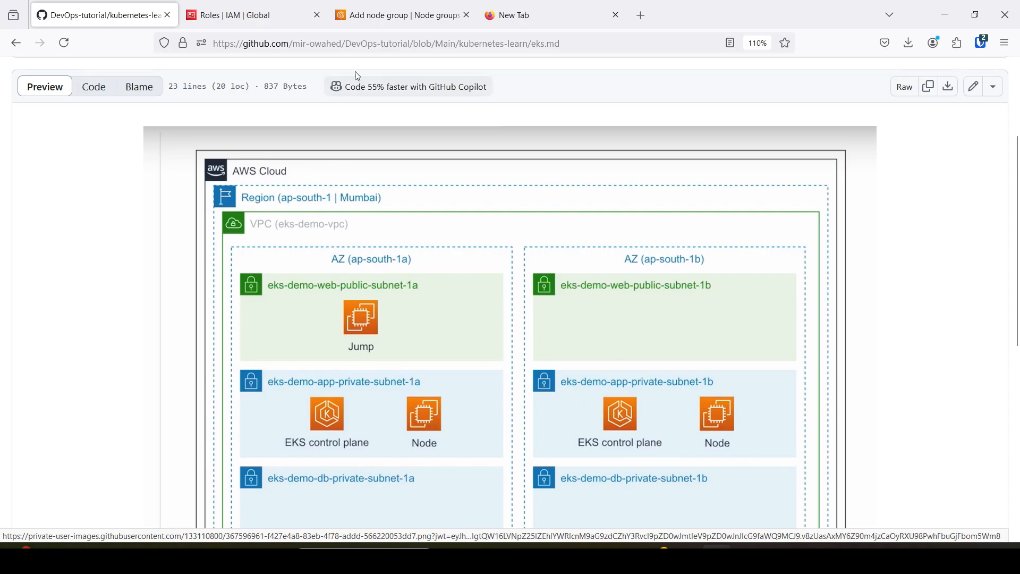
Return to the node group networking setup and enable remote access to the nodes with the EC2 key pair bastion-key.
{"action": "left_click", "coordinate": [396, 15]}
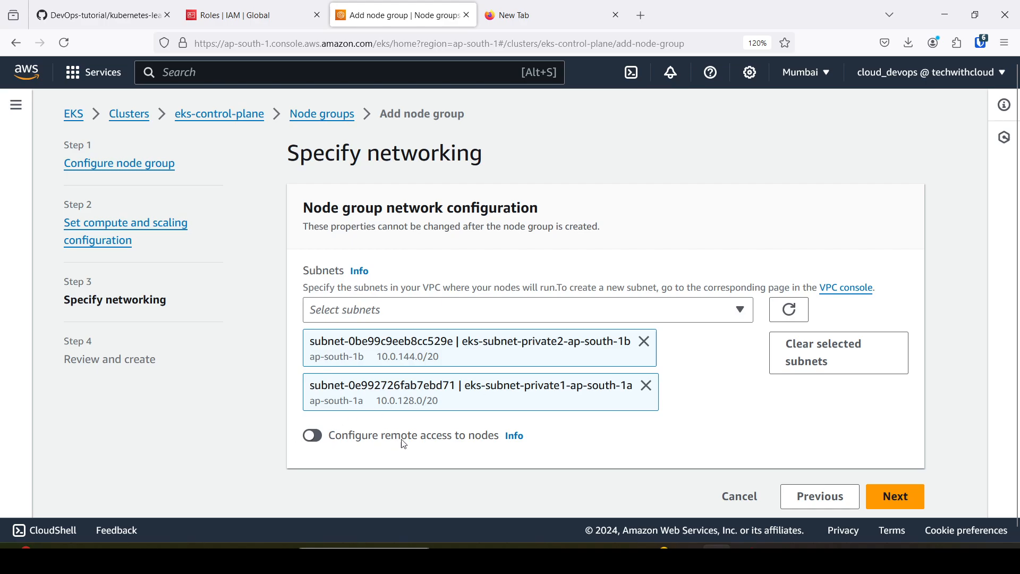
{"action": "left_click", "coordinate": [318, 441]}
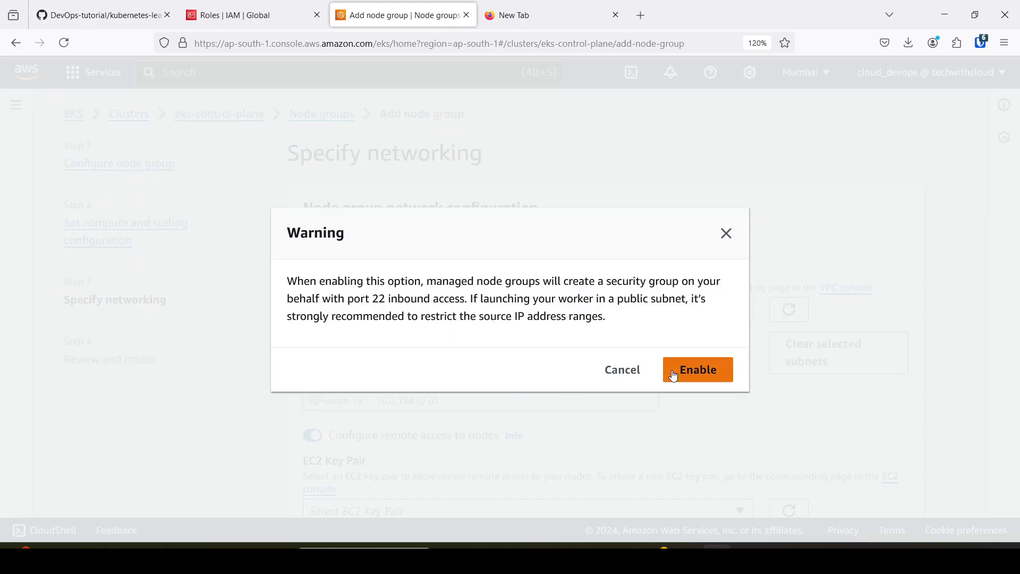
{"action": "left_click", "coordinate": [694, 370]}
{"action": "scroll", "coordinate": [637, 372], "scroll_direction": "down", "scroll_amount": 3}
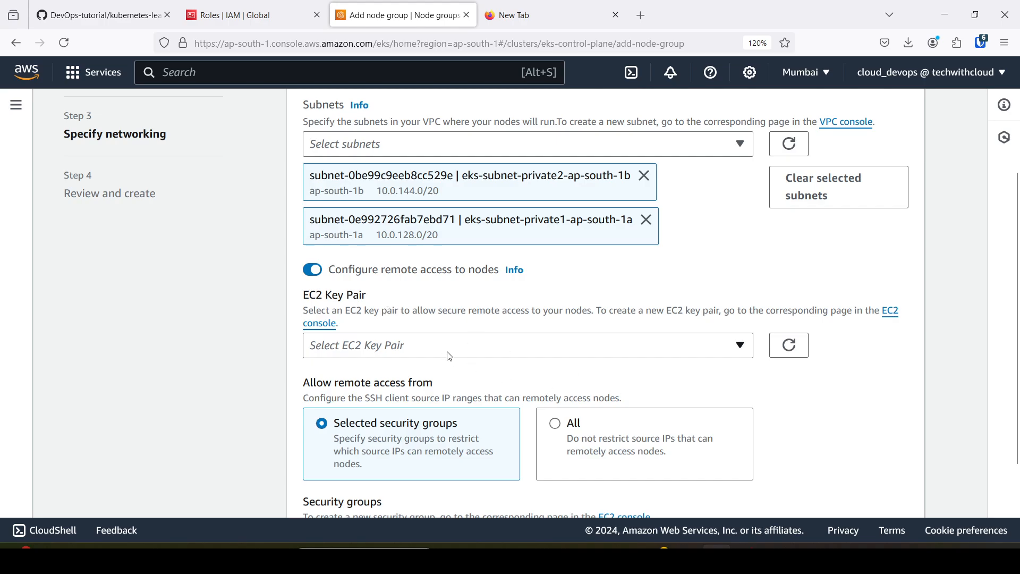
{"action": "left_click", "coordinate": [741, 346]}
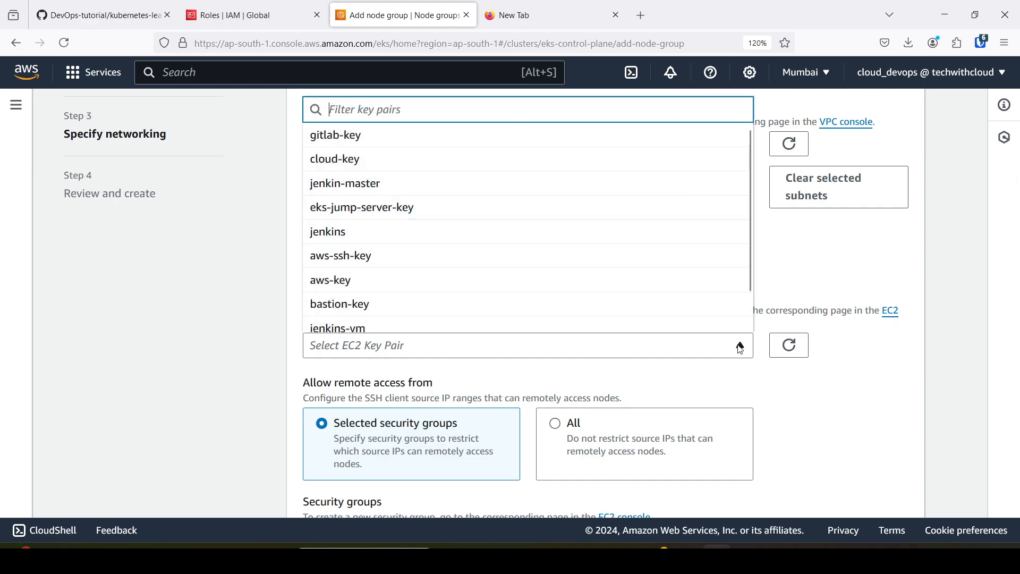
{"action": "type", "text": "bas"}
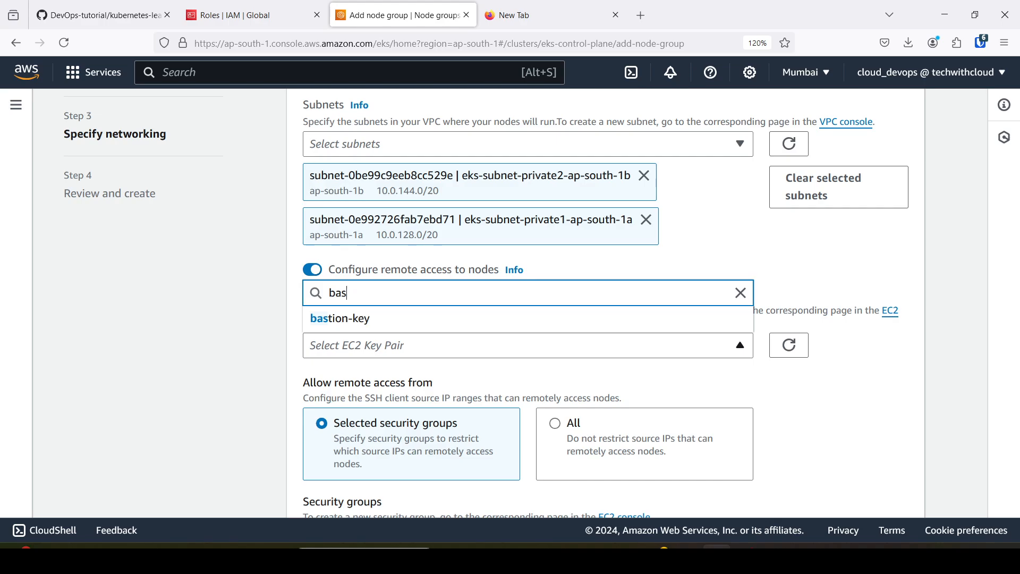
{"action": "left_click", "coordinate": [410, 322]}
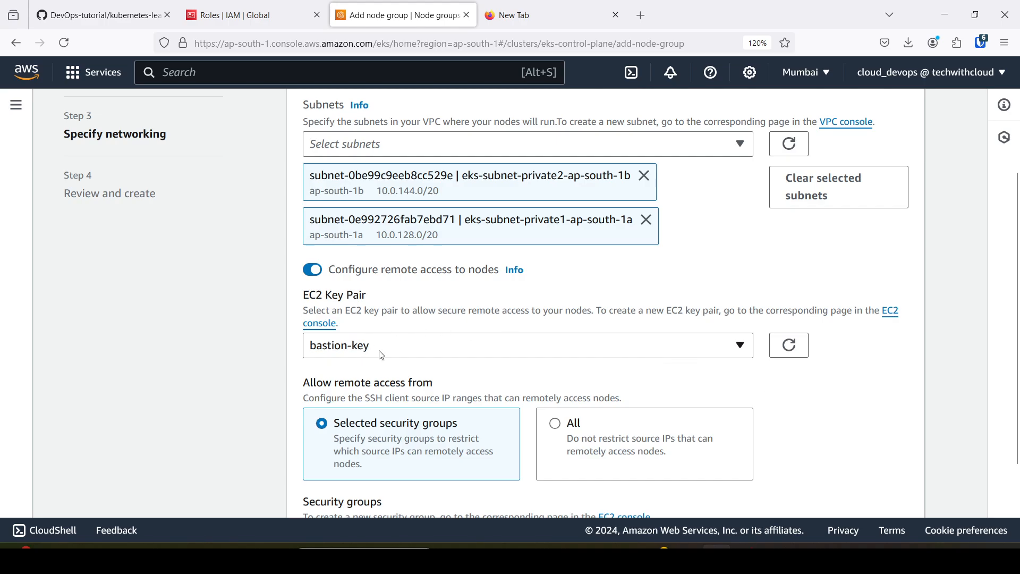
{"action": "scroll", "coordinate": [738, 374], "scroll_direction": "down", "scroll_amount": 3}
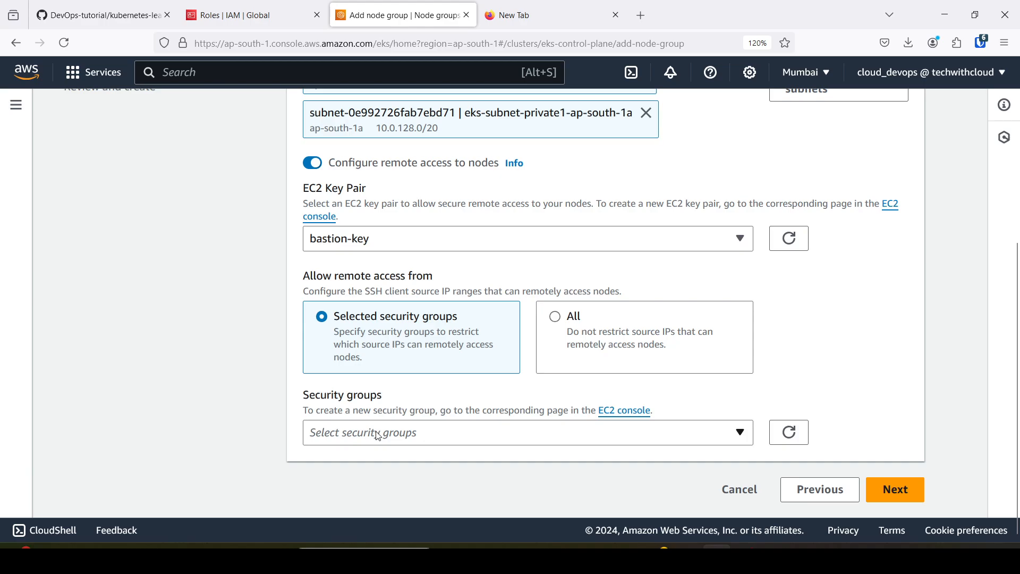
Switch from the IAM roles page to the EC2 security groups and start creating a new security group.
{"action": "left_click", "coordinate": [236, 7]}
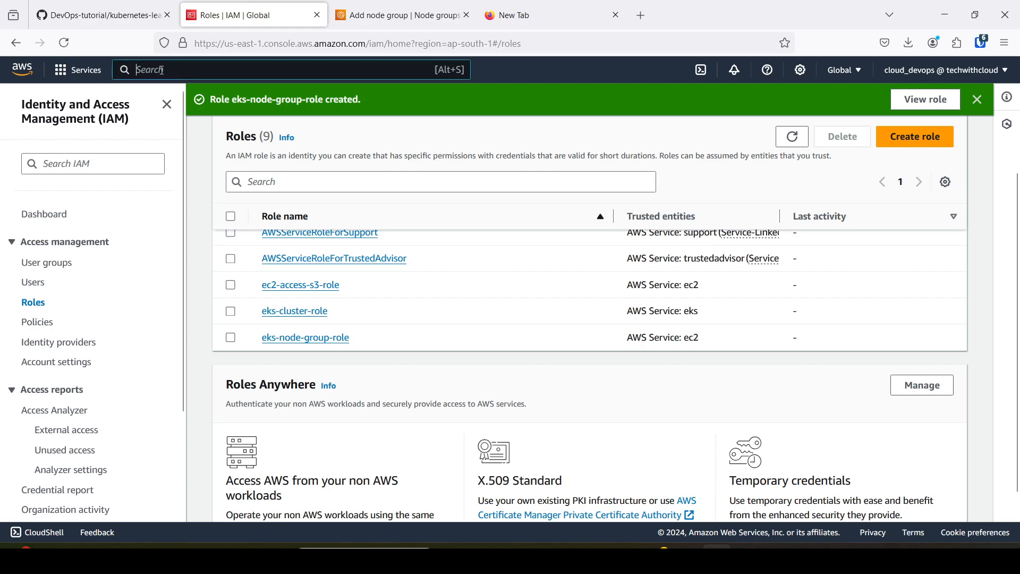
{"action": "type", "text": "ec"}
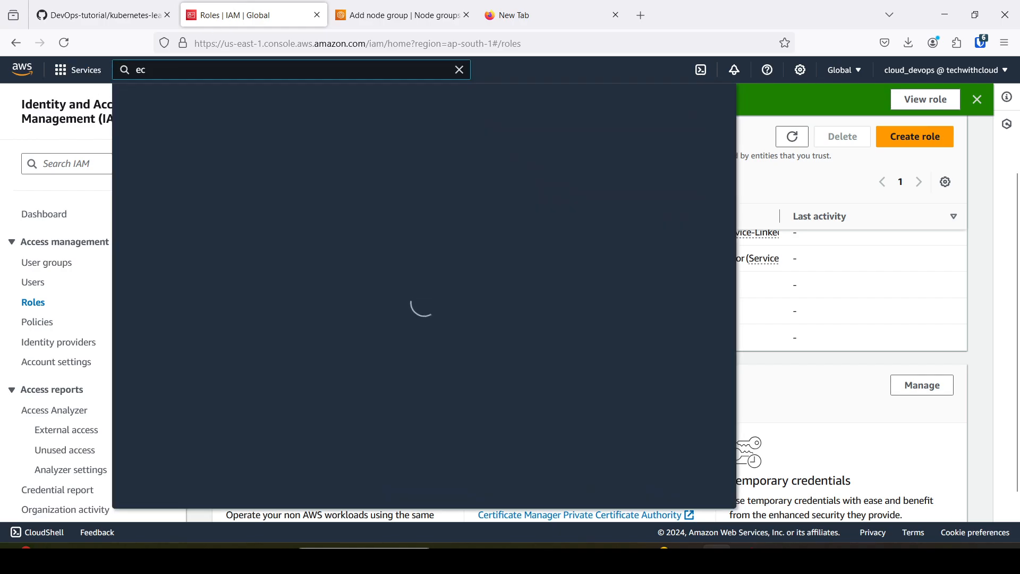
{"action": "type", "text": "2"}
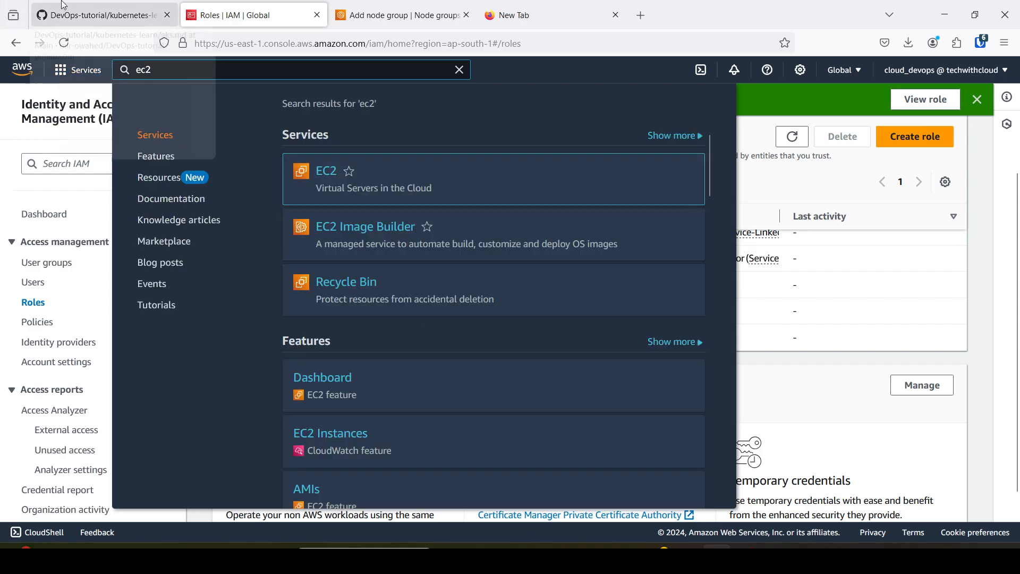
{"action": "left_click", "coordinate": [330, 173]}
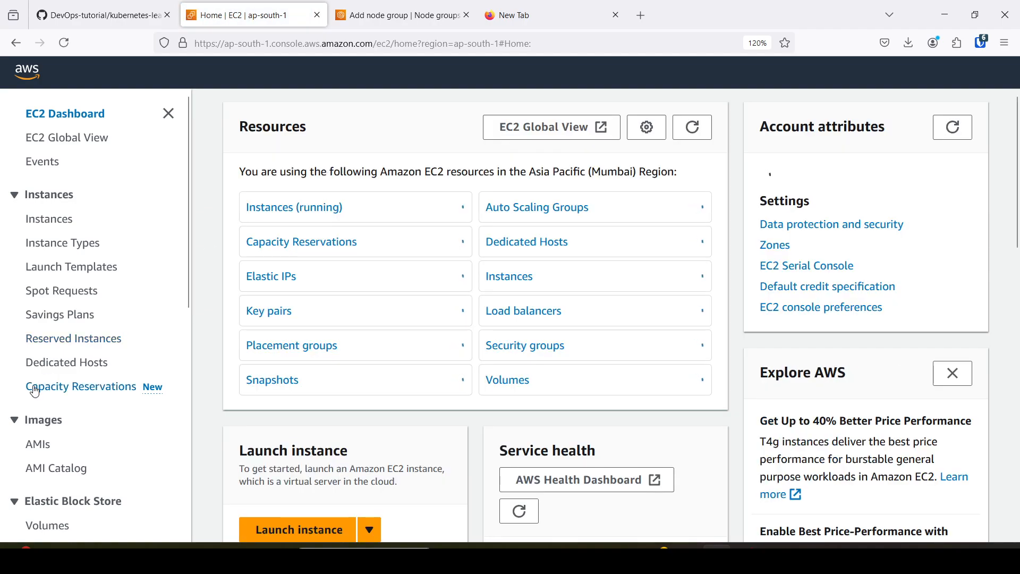
{"action": "scroll", "coordinate": [39, 394], "scroll_direction": "down", "scroll_amount": 3}
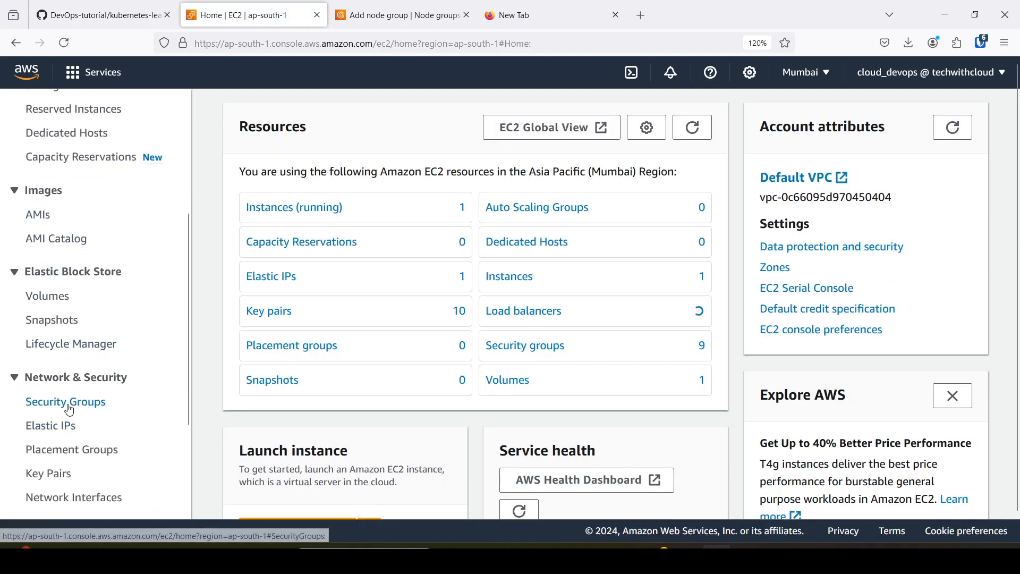
{"action": "left_click", "coordinate": [69, 411]}
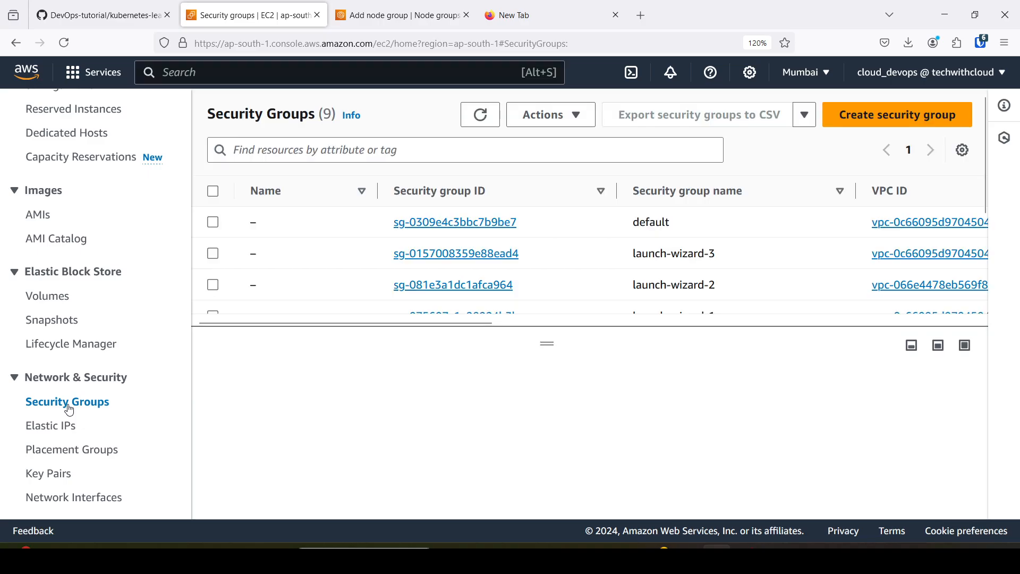
{"action": "left_click", "coordinate": [898, 118]}
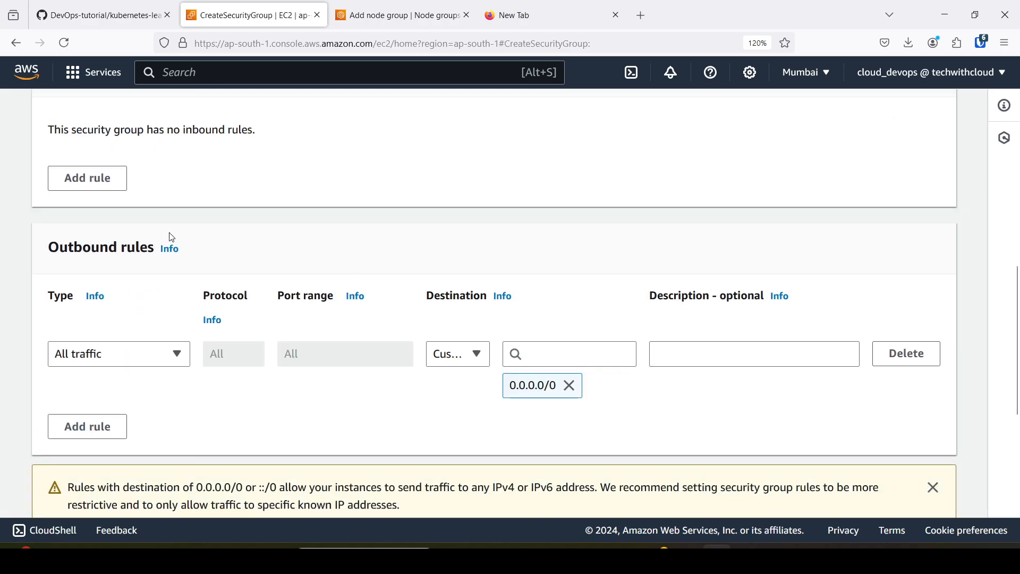
Name the new security group node-group-sg and reuse the same text as its description.
{"action": "scroll", "coordinate": [113, 240], "scroll_direction": "up", "scroll_amount": 10}
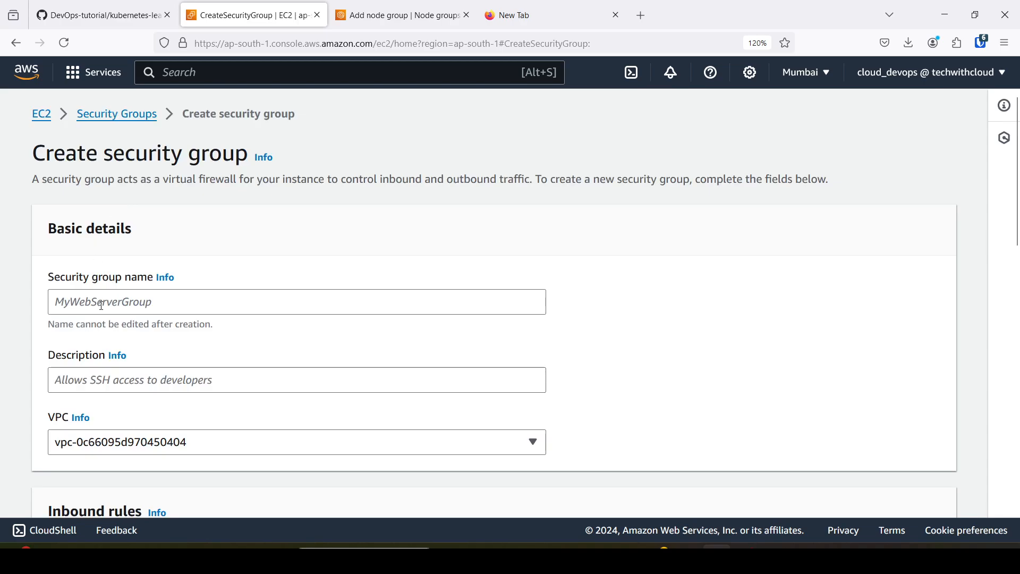
{"action": "left_click", "coordinate": [102, 307]}
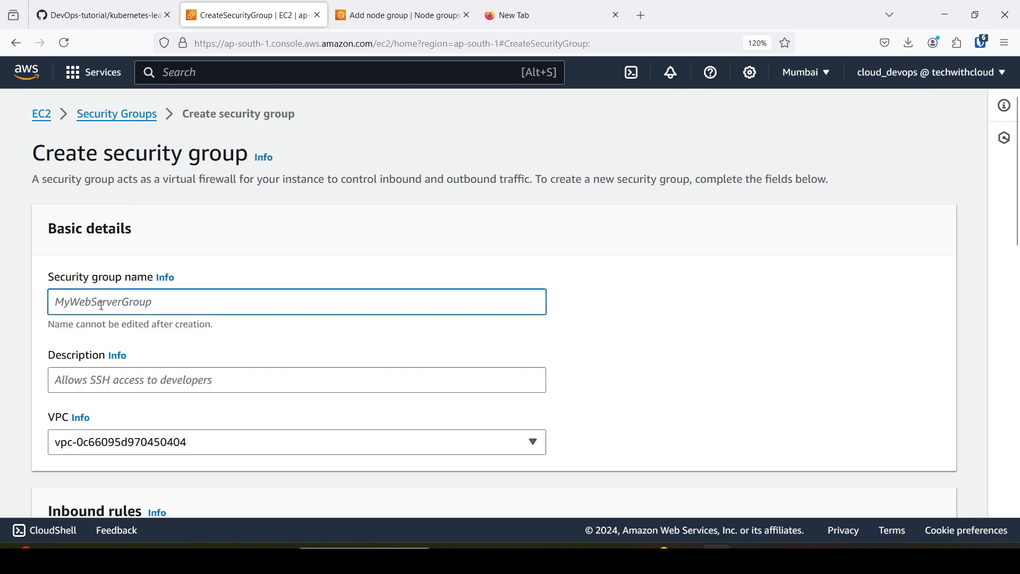
{"action": "type", "text": "node-group-sg"}
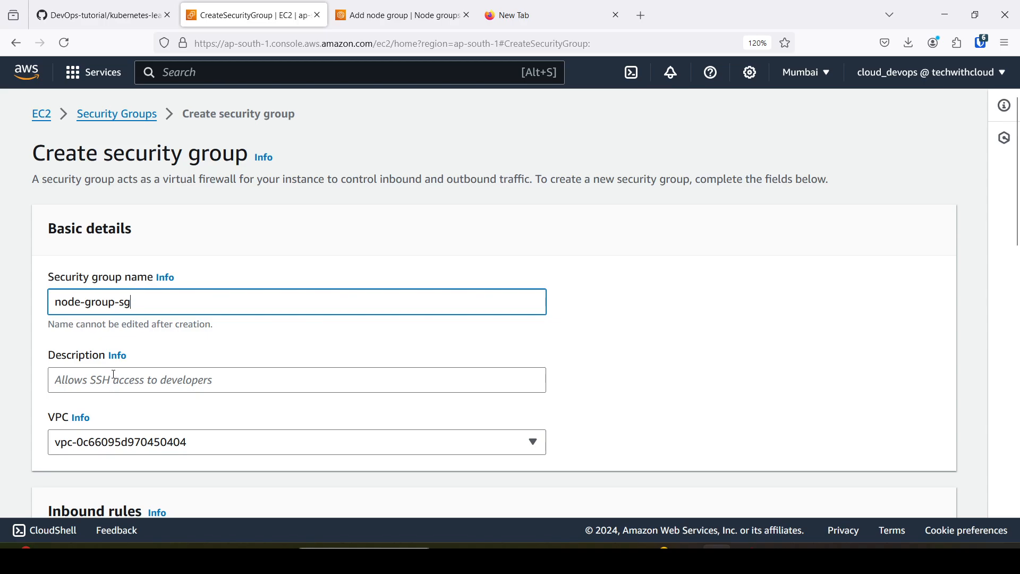
{"action": "left_click_drag", "start_coordinate": [148, 303], "coordinate": [33, 317]}
{"action": "key", "text": "ctrl+c"}
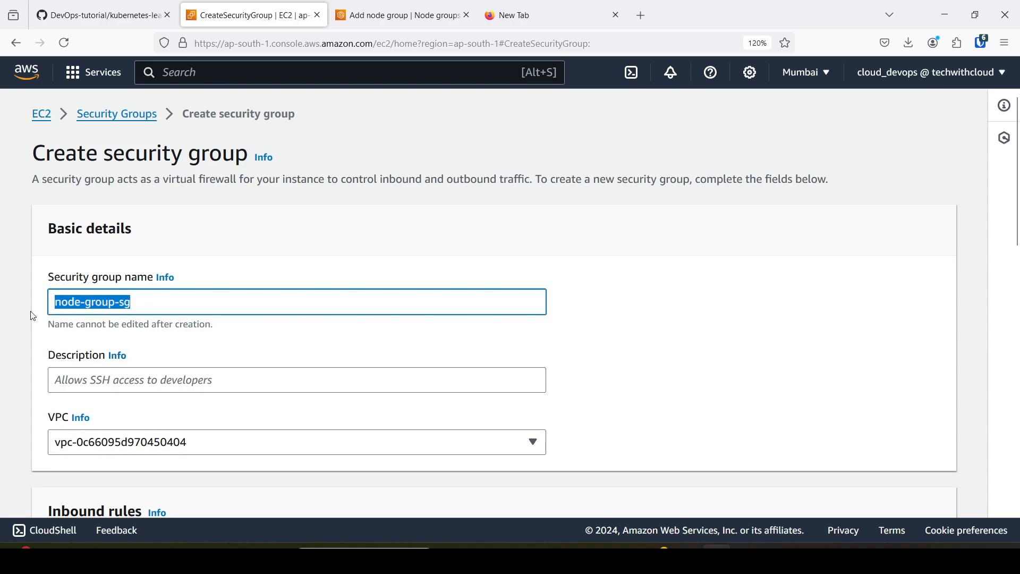
{"action": "left_click", "coordinate": [118, 384]}
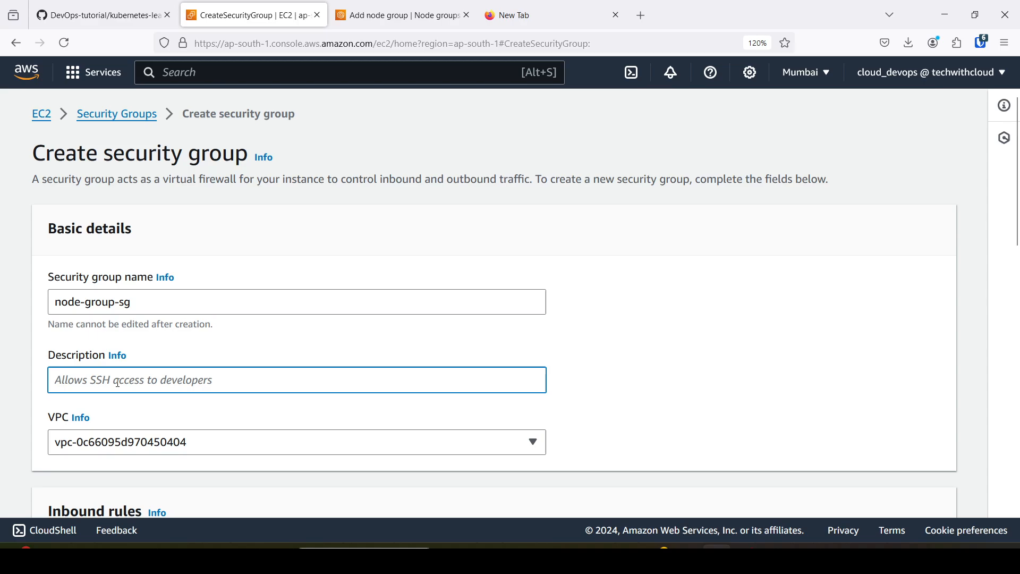
{"action": "key", "text": "ctrl+v"}
Assign the security group to eks-vpc and create it without inbound rules, keeping the default outbound rule.
{"action": "scroll", "coordinate": [356, 365], "scroll_direction": "down", "scroll_amount": 3}
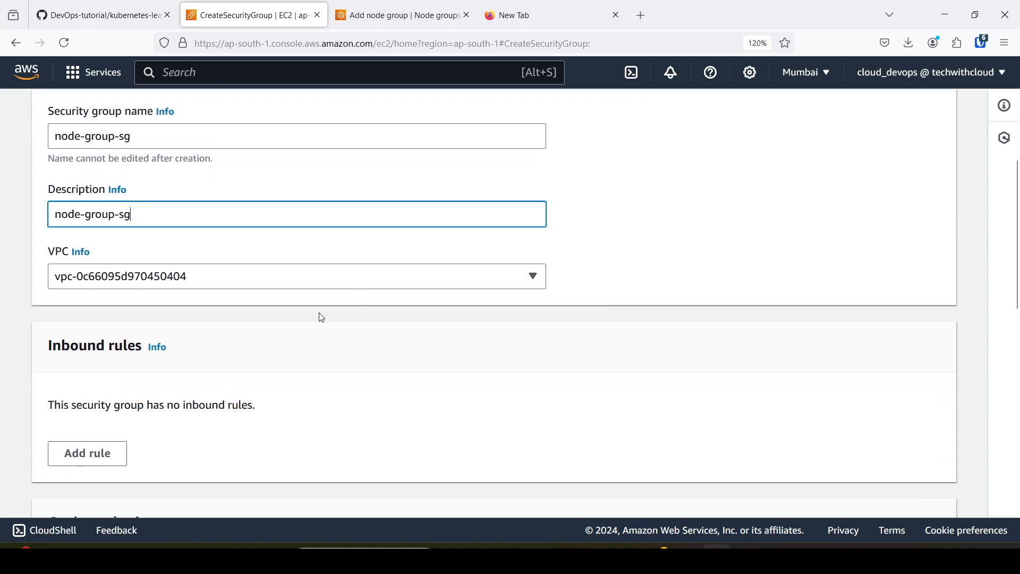
{"action": "left_click", "coordinate": [316, 285]}
{"action": "left_click", "coordinate": [252, 408]}
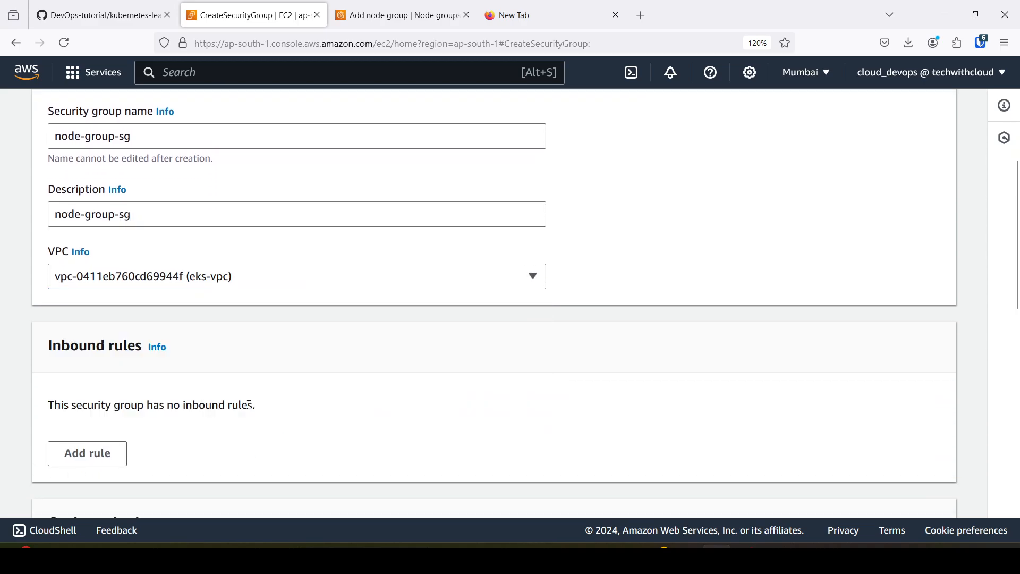
{"action": "scroll", "coordinate": [659, 267], "scroll_direction": "down", "scroll_amount": 3}
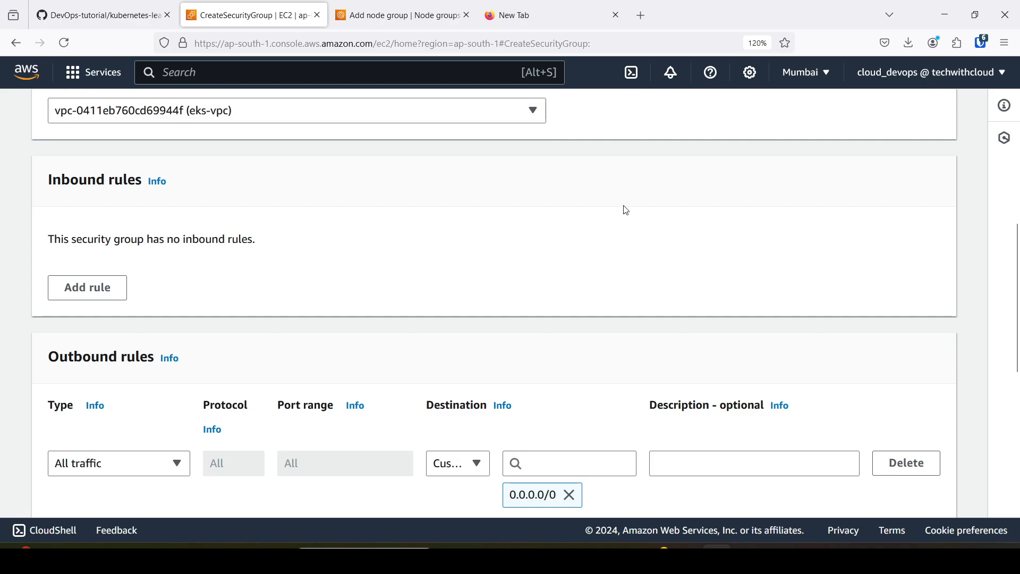
{"action": "scroll", "coordinate": [125, 329], "scroll_direction": "down", "scroll_amount": 2}
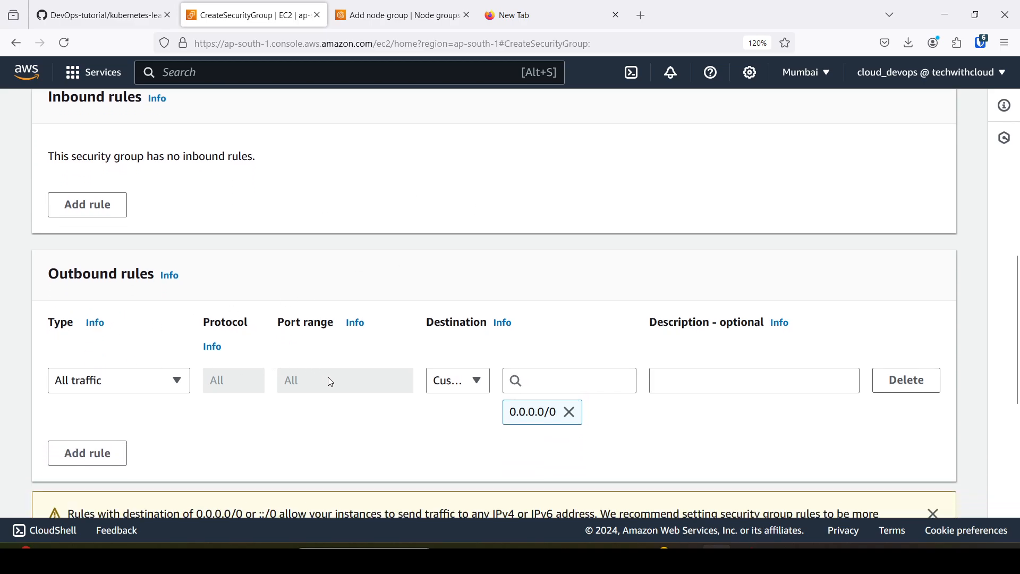
{"action": "scroll", "coordinate": [331, 381], "scroll_direction": "down", "scroll_amount": 5}
{"action": "scroll", "coordinate": [872, 432], "scroll_direction": "down", "scroll_amount": 1}
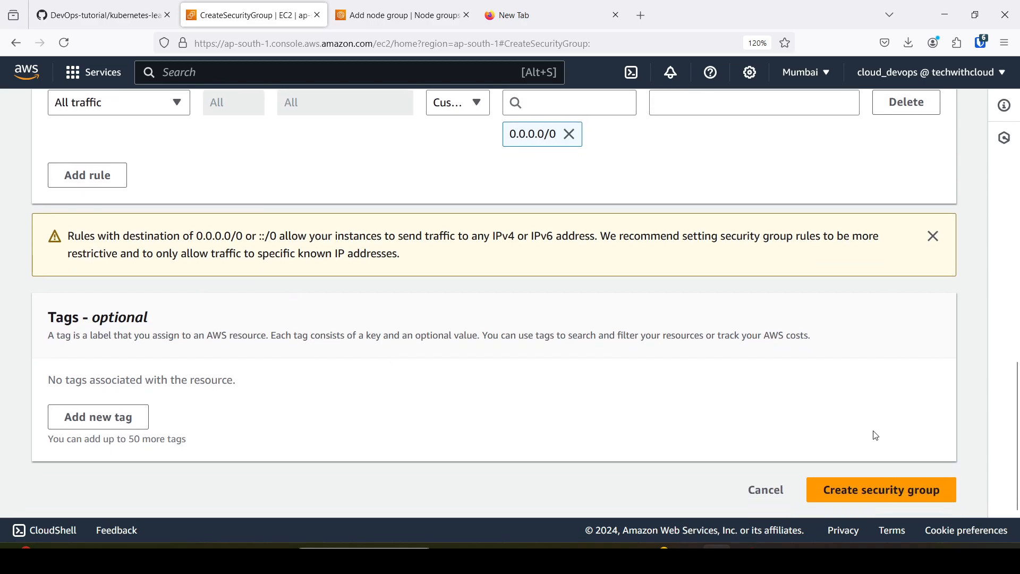
{"action": "left_click", "coordinate": [900, 498]}
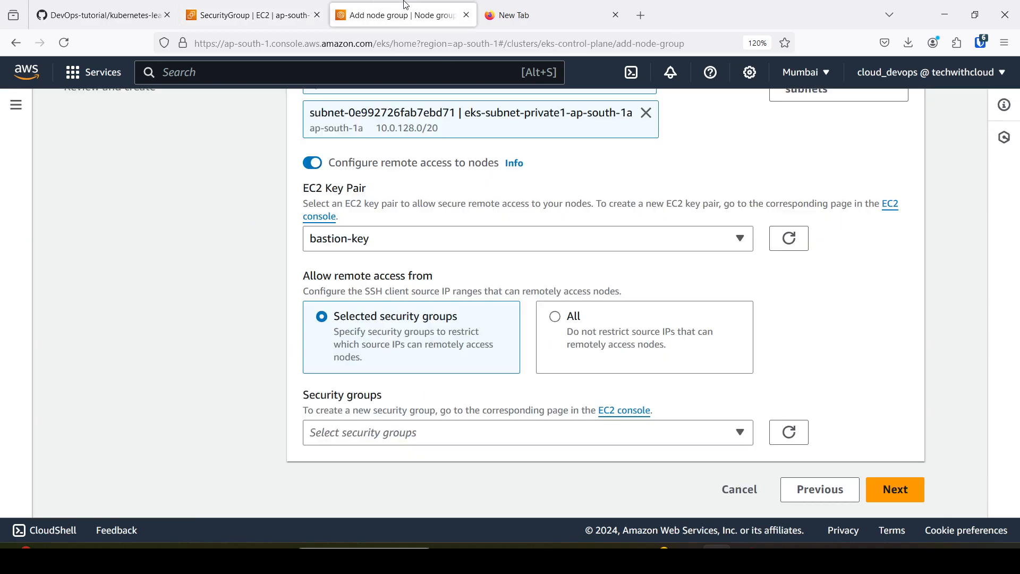
Return to the node group setup, allow remote access from the node-group-sg security group after refreshing the choices, and continue to the review.
{"action": "left_click", "coordinate": [399, 14]}
{"action": "left_click", "coordinate": [789, 432]}
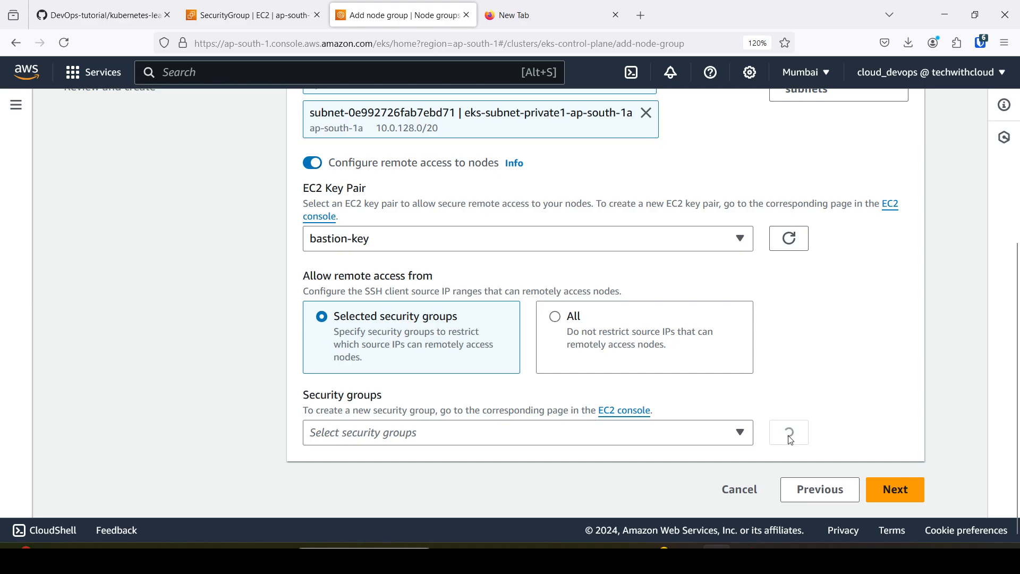
{"action": "left_click", "coordinate": [743, 433]}
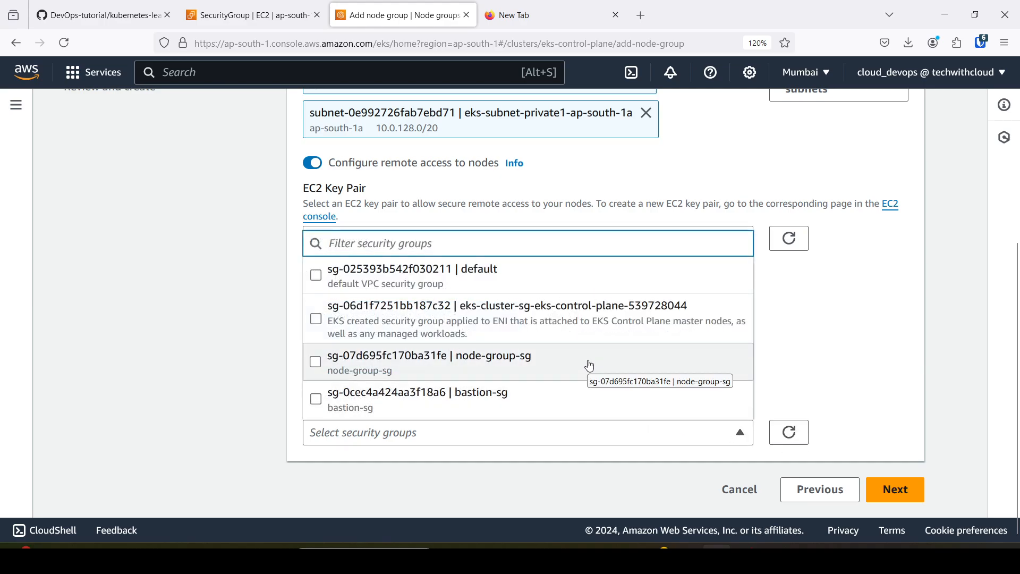
{"action": "type", "text": "node"}
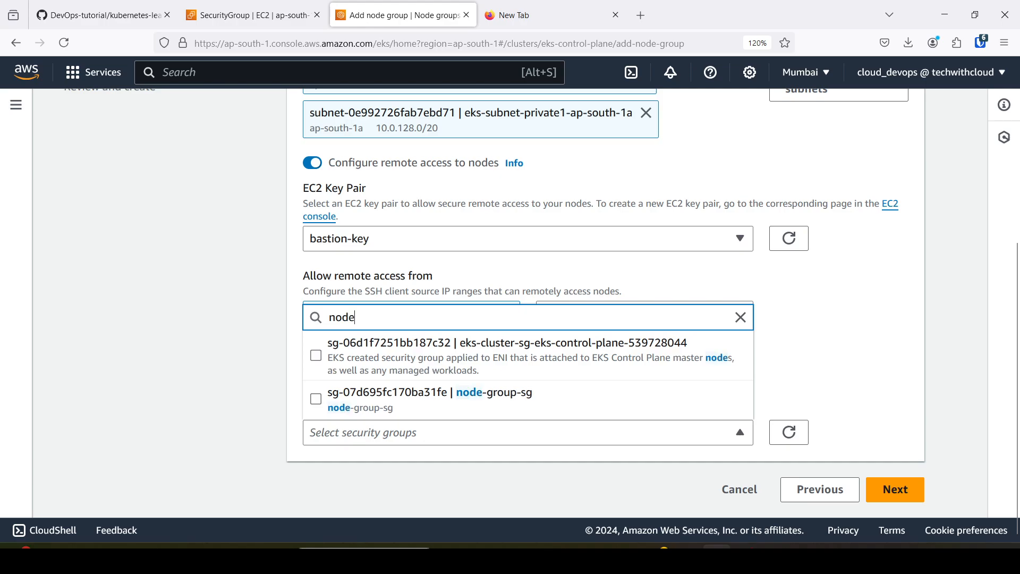
{"action": "left_click", "coordinate": [499, 410]}
{"action": "left_click", "coordinate": [831, 385]}
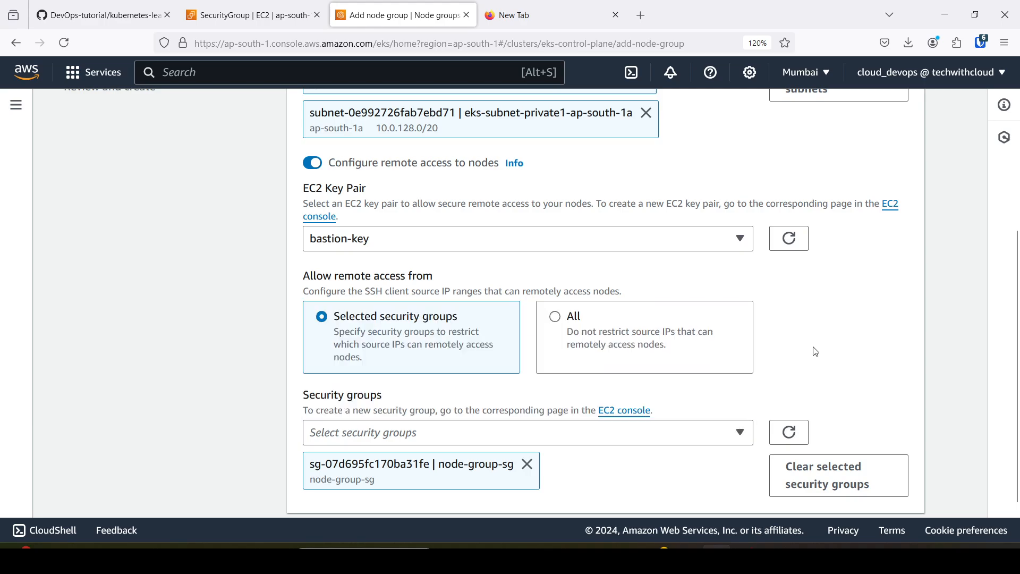
{"action": "scroll", "coordinate": [829, 332], "scroll_direction": "down", "scroll_amount": 2}
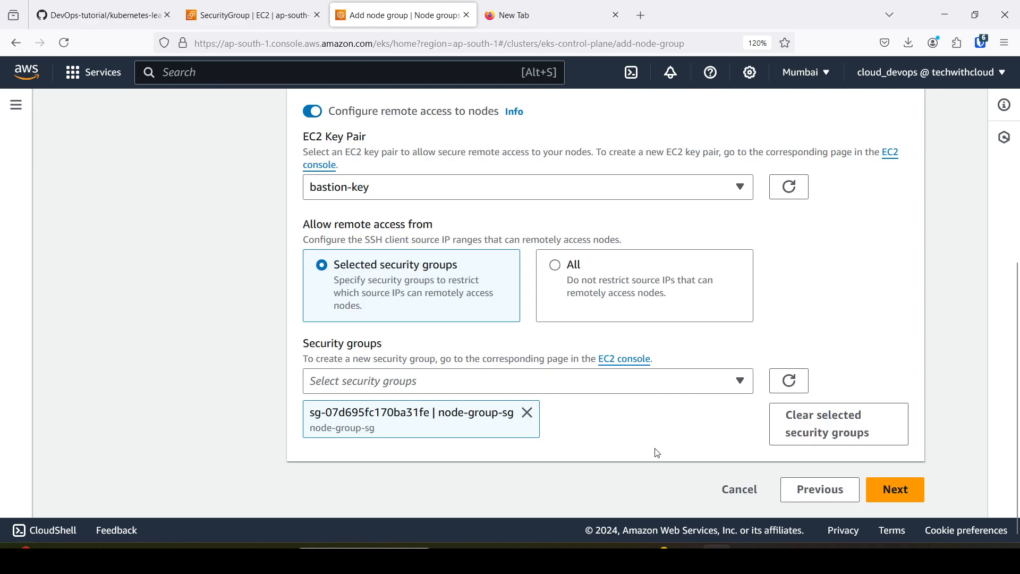
{"action": "left_click", "coordinate": [898, 492]}
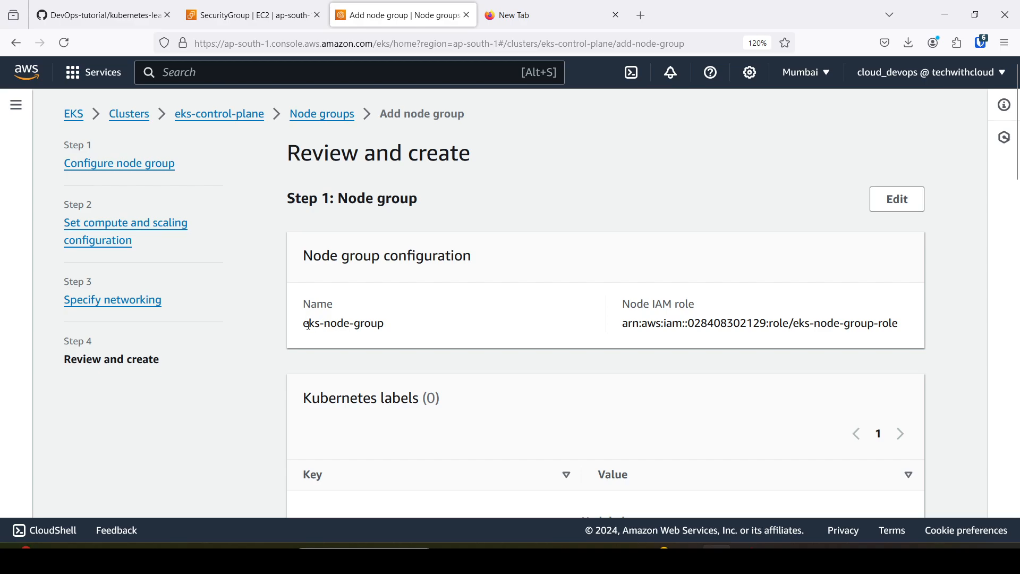
Review the node group, compute, scaling and networking settings, and create eks-node-group.
{"action": "left_click_drag", "start_coordinate": [308, 324], "coordinate": [413, 326]}
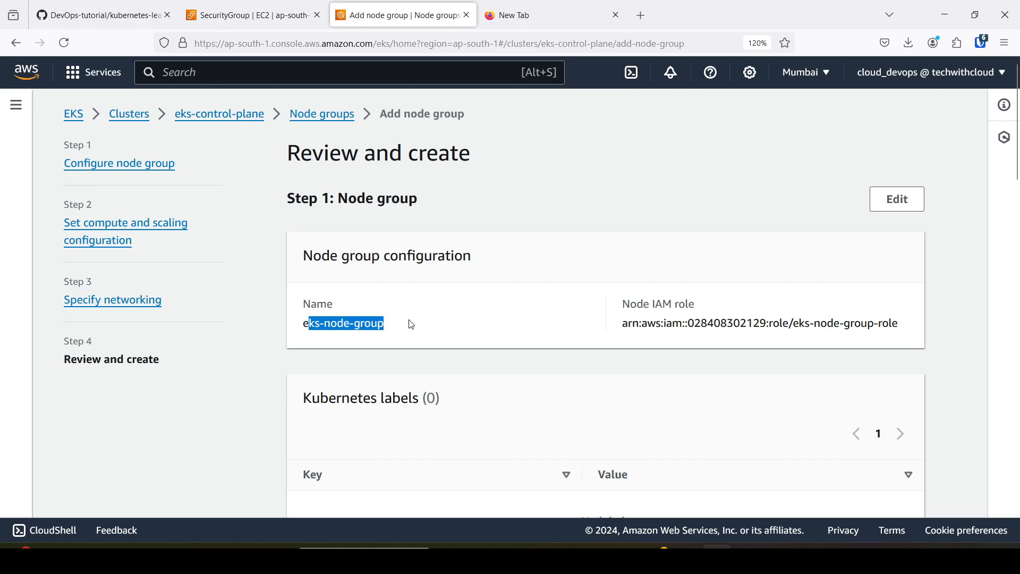
{"action": "scroll", "coordinate": [558, 332], "scroll_direction": "down", "scroll_amount": 9}
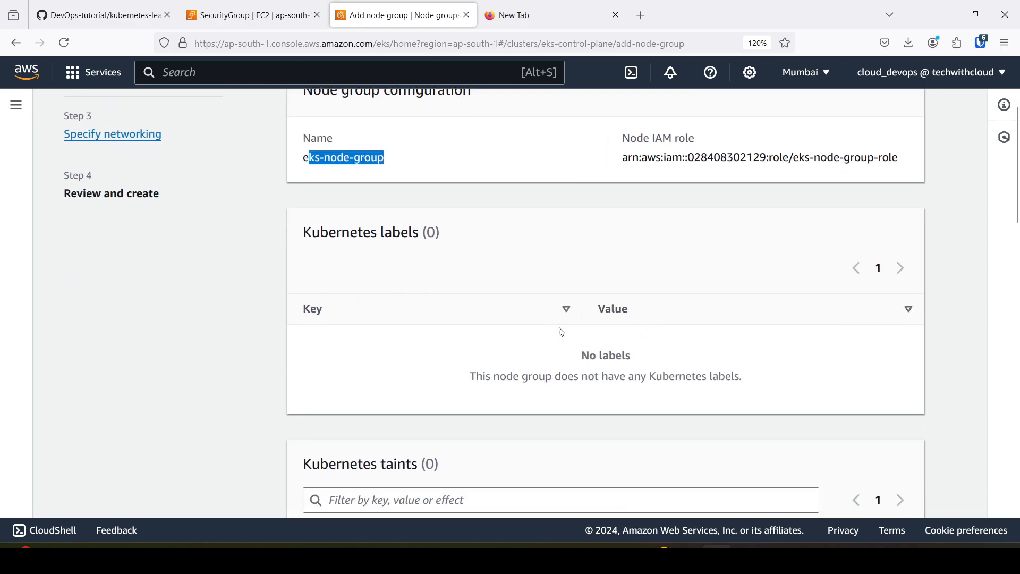
{"action": "scroll", "coordinate": [447, 261], "scroll_direction": "down", "scroll_amount": 8}
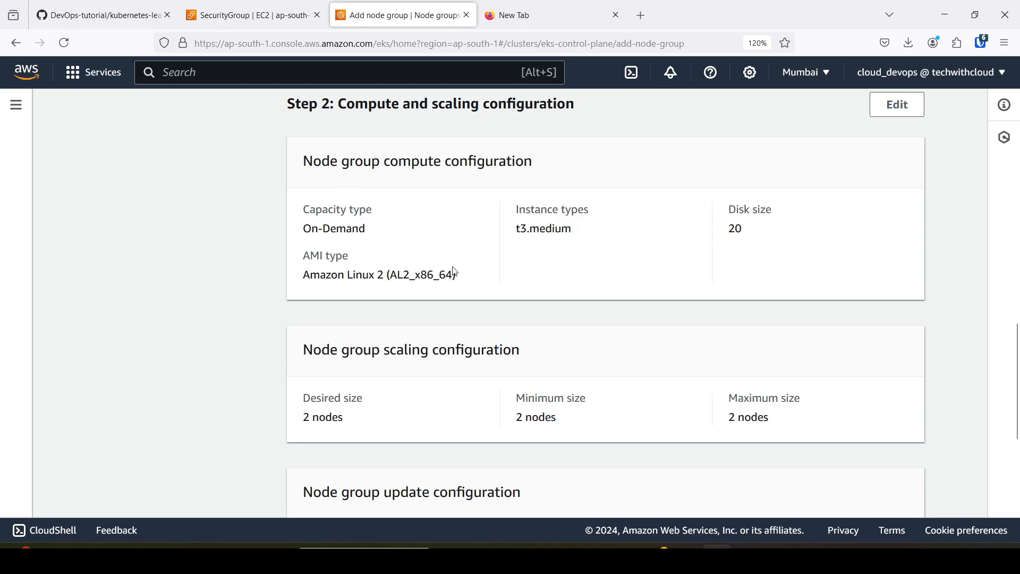
{"action": "scroll", "coordinate": [531, 263], "scroll_direction": "down", "scroll_amount": 2}
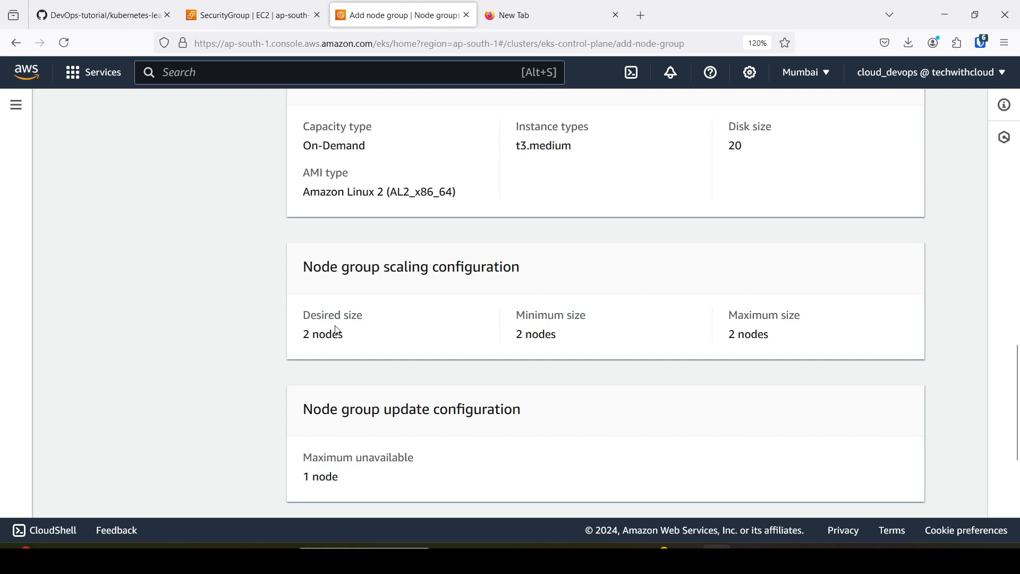
{"action": "scroll", "coordinate": [571, 343], "scroll_direction": "down", "scroll_amount": 4}
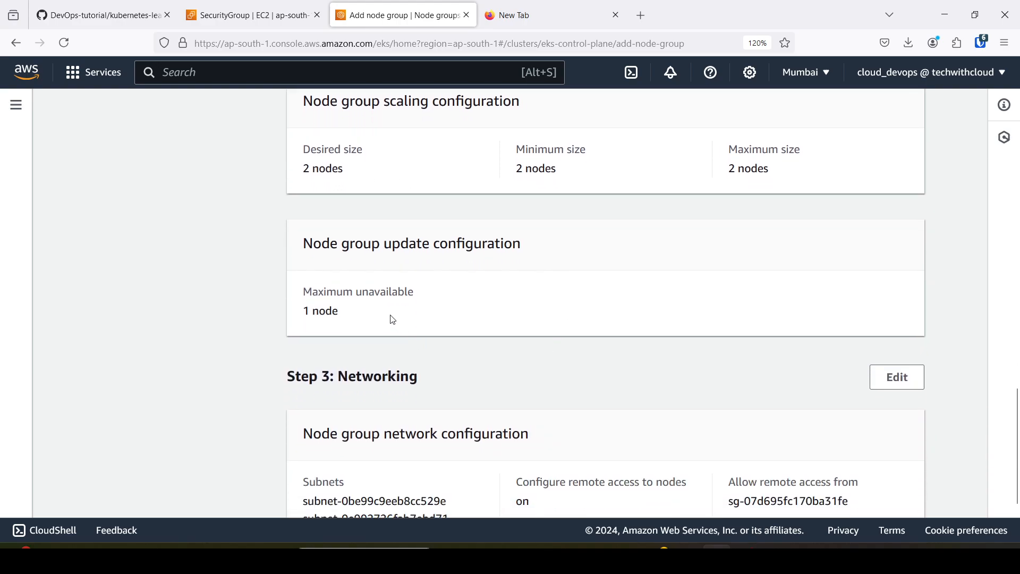
{"action": "scroll", "coordinate": [391, 319], "scroll_direction": "down", "scroll_amount": 3}
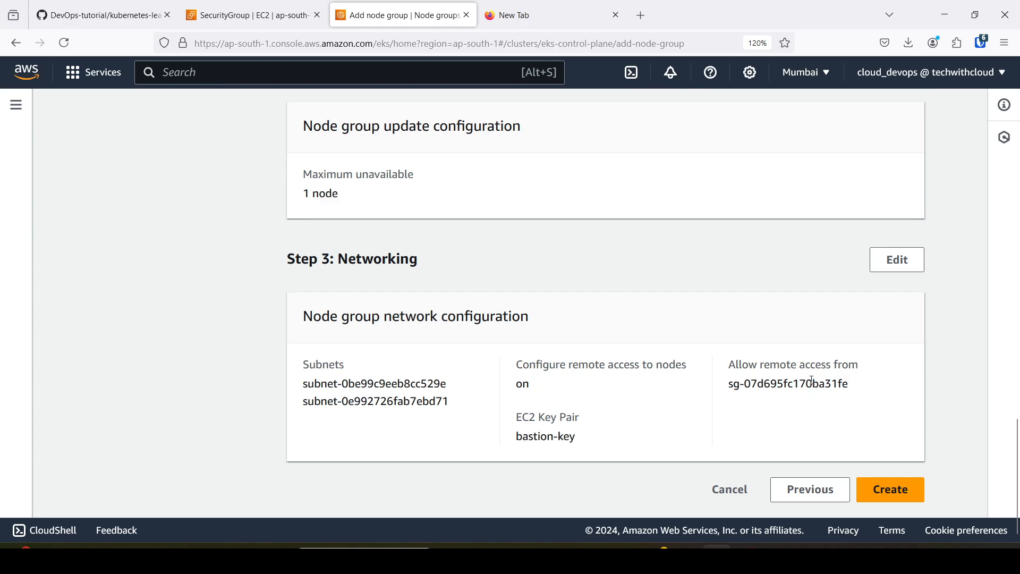
{"action": "left_click", "coordinate": [899, 495]}
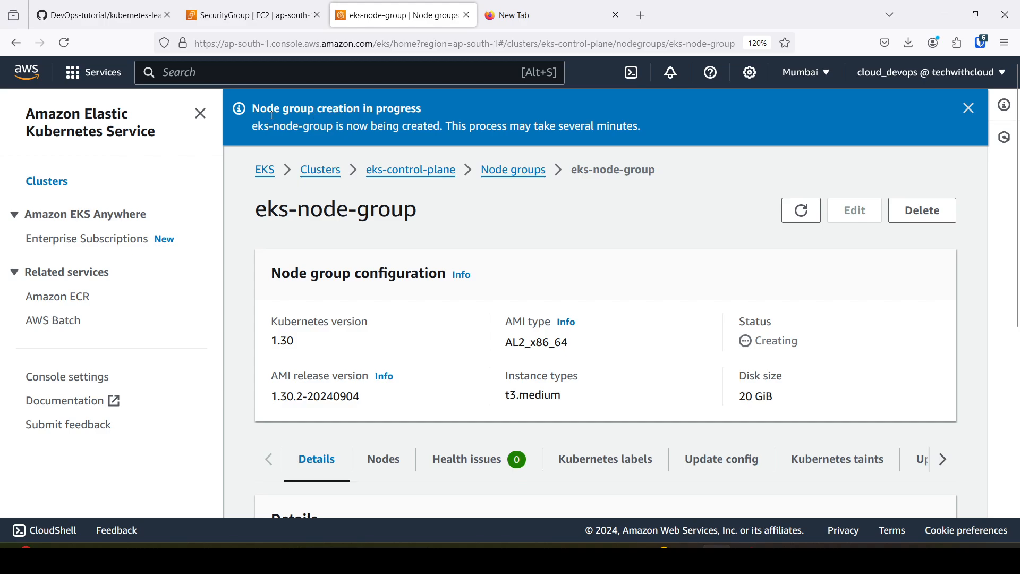
Check the creation notice, details and status of eks-node-group.
{"action": "left_click_drag", "start_coordinate": [253, 133], "coordinate": [642, 126]}
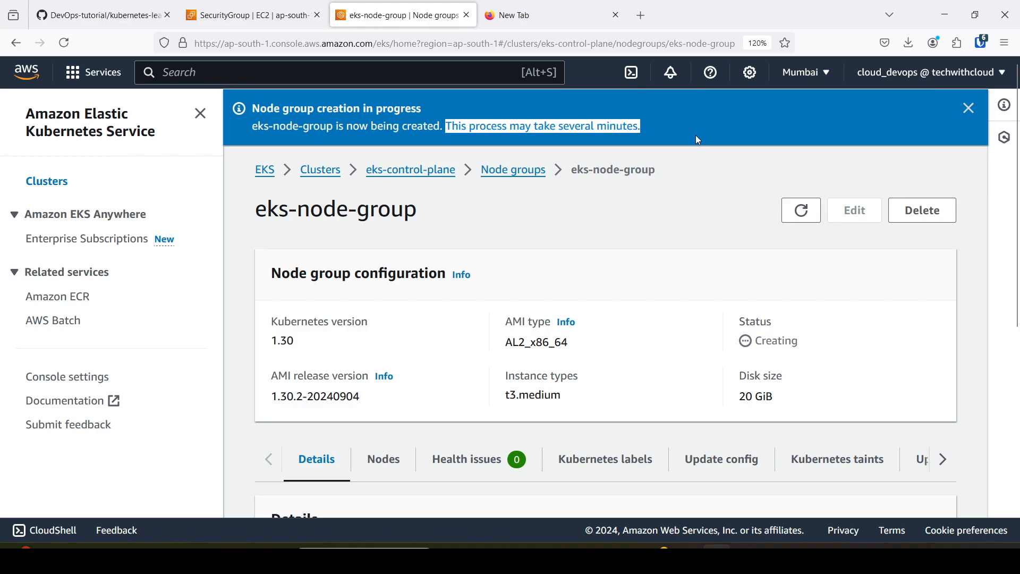
{"action": "scroll", "coordinate": [659, 186], "scroll_direction": "down", "scroll_amount": 5}
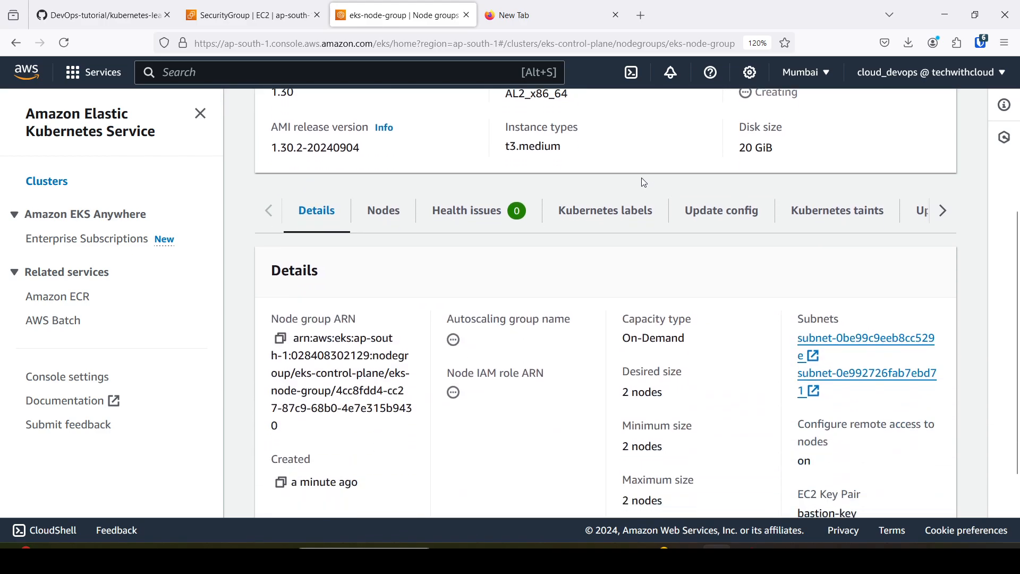
{"action": "scroll", "coordinate": [505, 350], "scroll_direction": "up", "scroll_amount": 3}
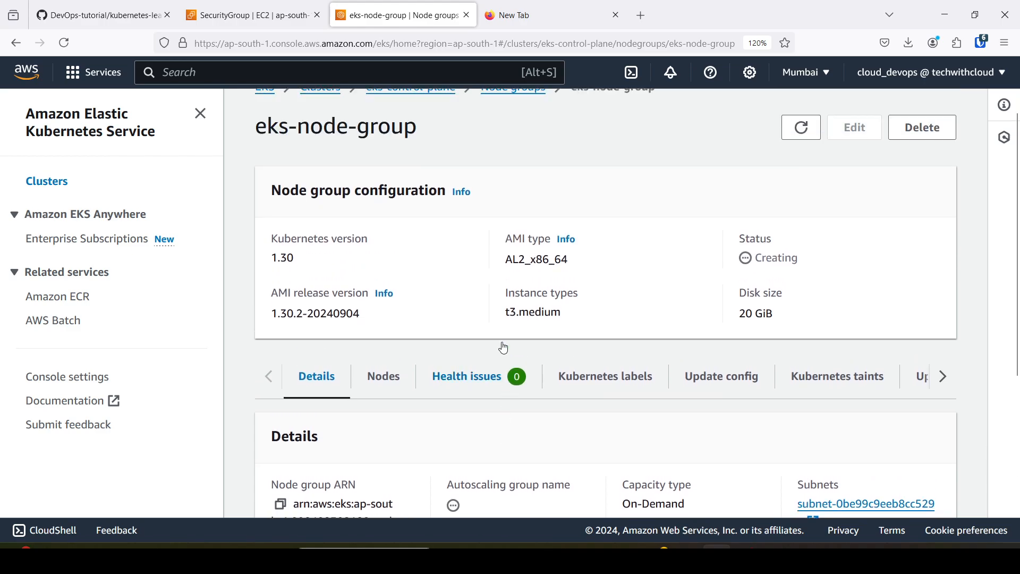
{"action": "scroll", "coordinate": [515, 287], "scroll_direction": "up", "scroll_amount": 2}
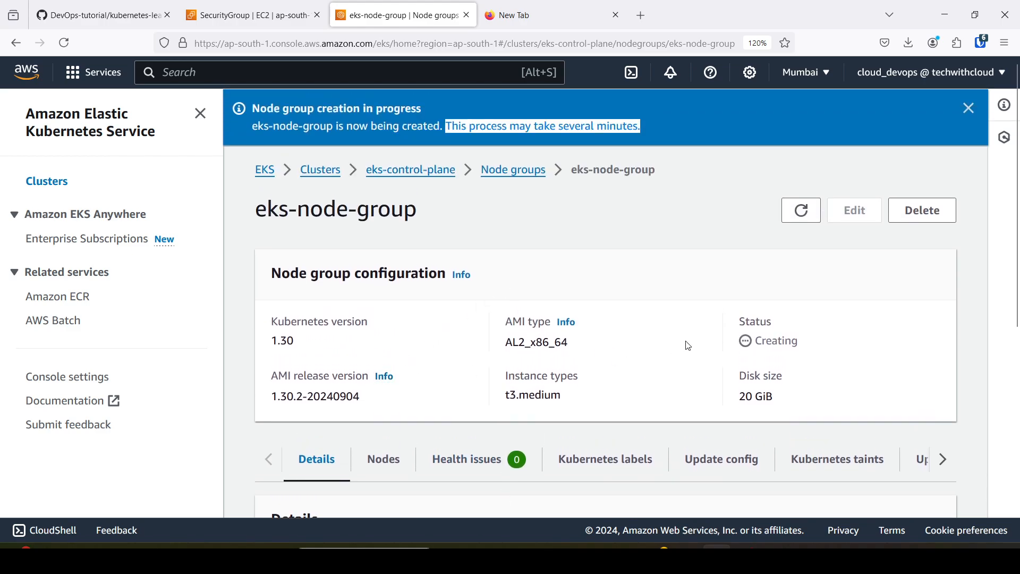
{"action": "left_click_drag", "start_coordinate": [808, 342], "coordinate": [758, 342]}
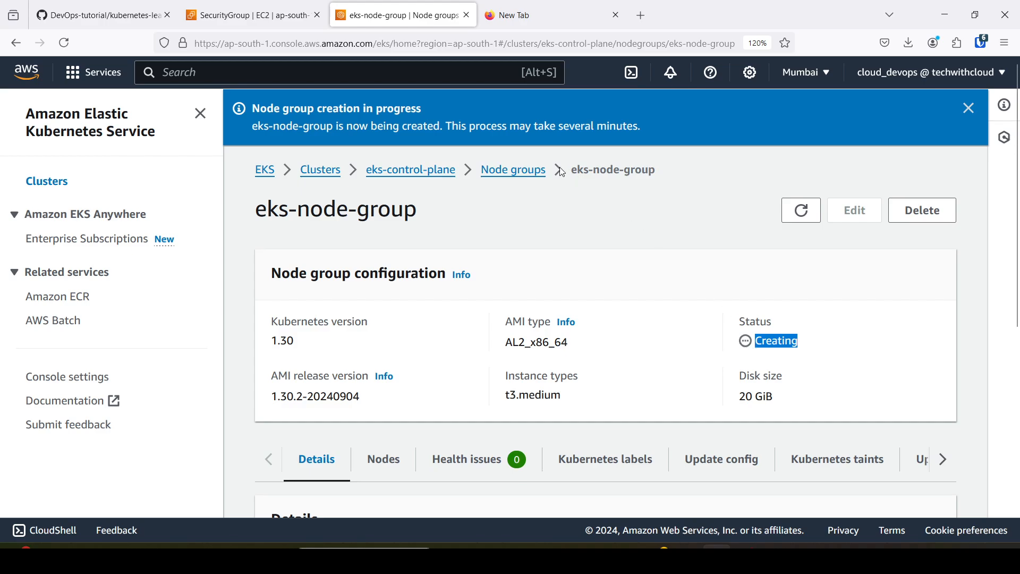
{"action": "left_click", "coordinate": [506, 215]}
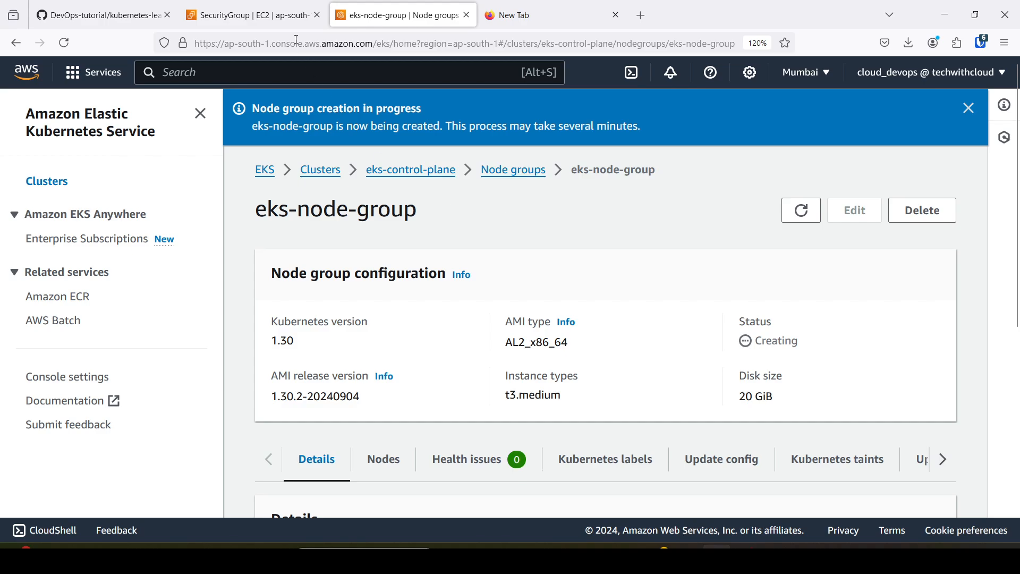
Consult the cluster architecture diagram on GitHub, return to the EC2 console and open the instances list.
{"action": "left_click", "coordinate": [263, 4]}
{"action": "left_click", "coordinate": [121, 7]}
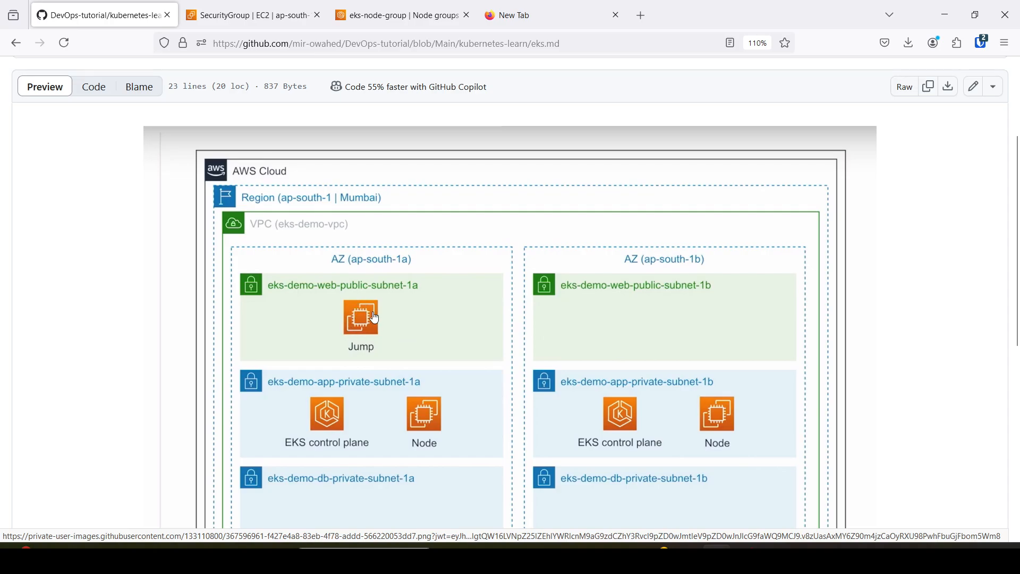
{"action": "left_click", "coordinate": [265, 15]}
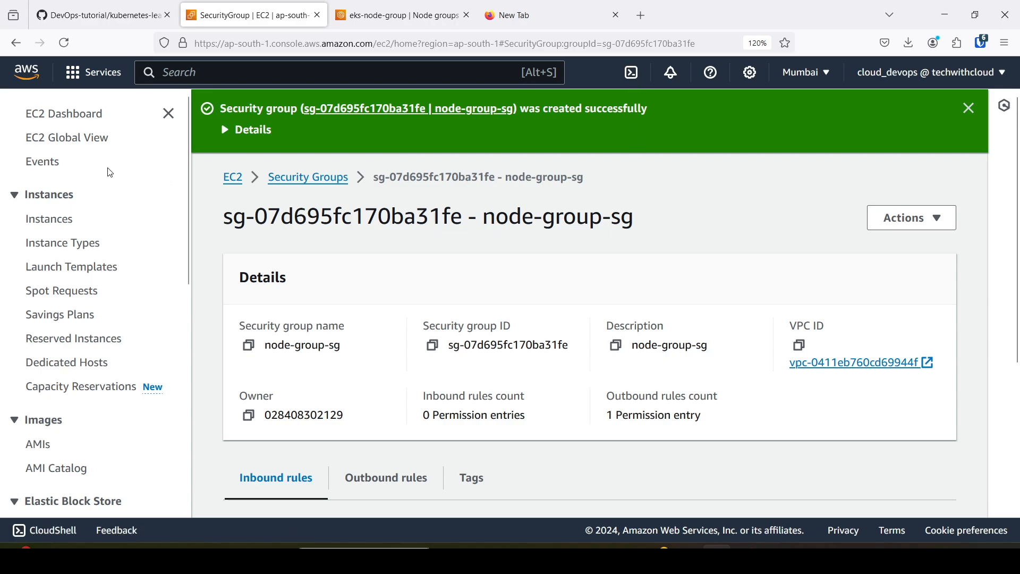
{"action": "left_click", "coordinate": [50, 222]}
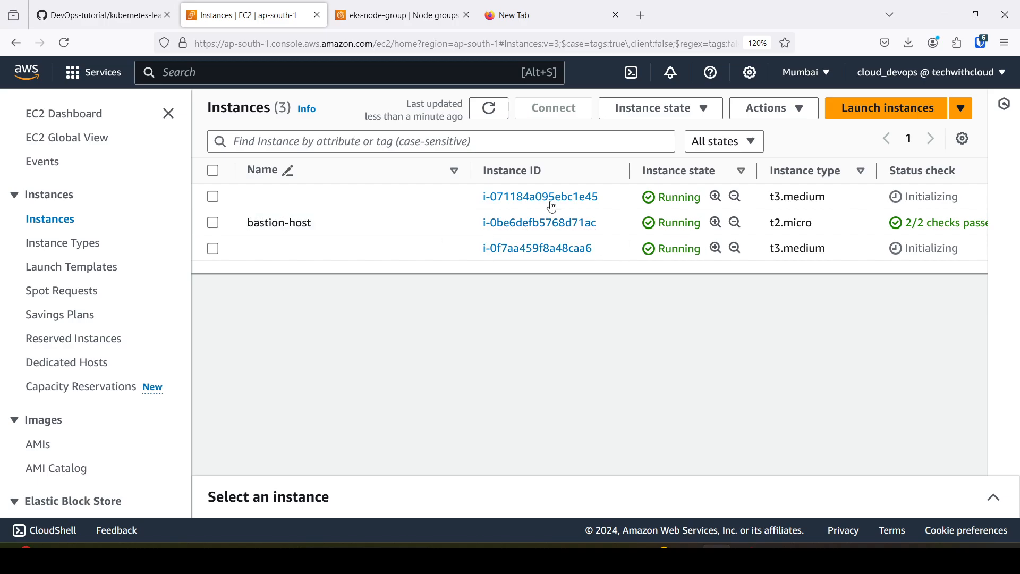
Name the first unnamed t3.medium instance worker-node-1.
{"action": "left_click", "coordinate": [454, 197]}
{"action": "left_click", "coordinate": [389, 197]}
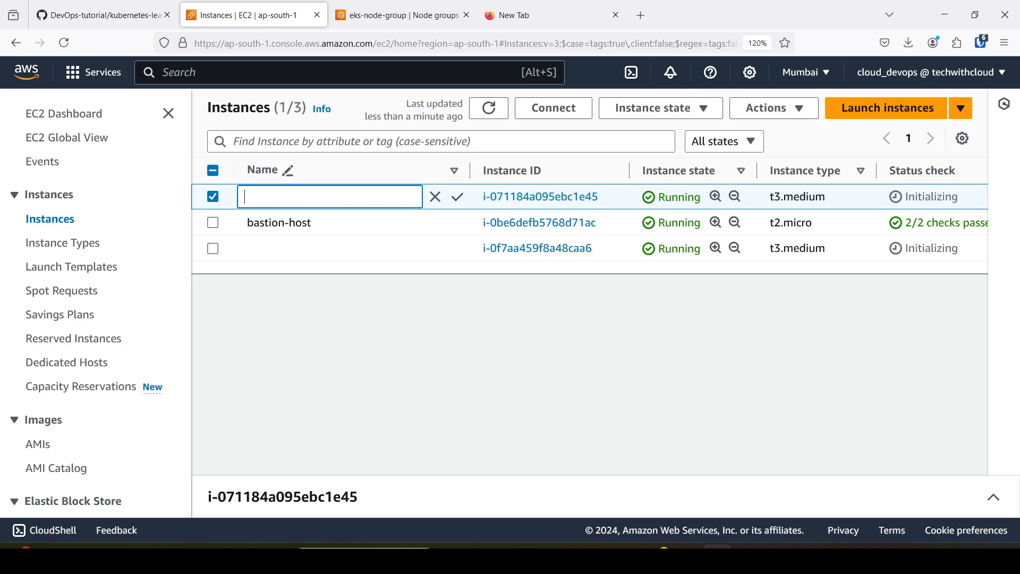
{"action": "type", "text": "worker-node-1"}
{"action": "left_click", "coordinate": [458, 197]}
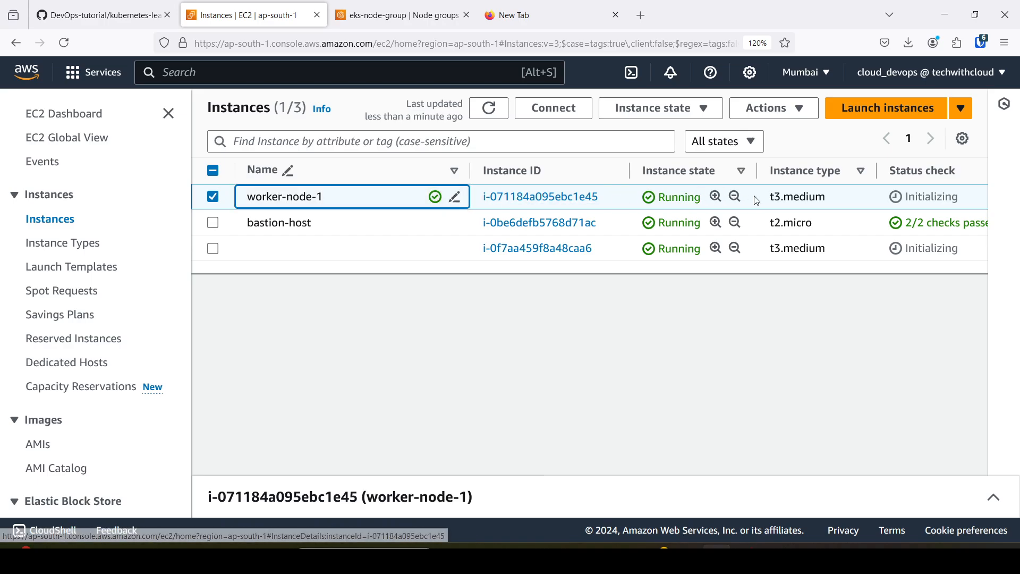
Name the remaining unnamed t3.medium instance worker-node-2.
{"action": "left_click", "coordinate": [449, 251]}
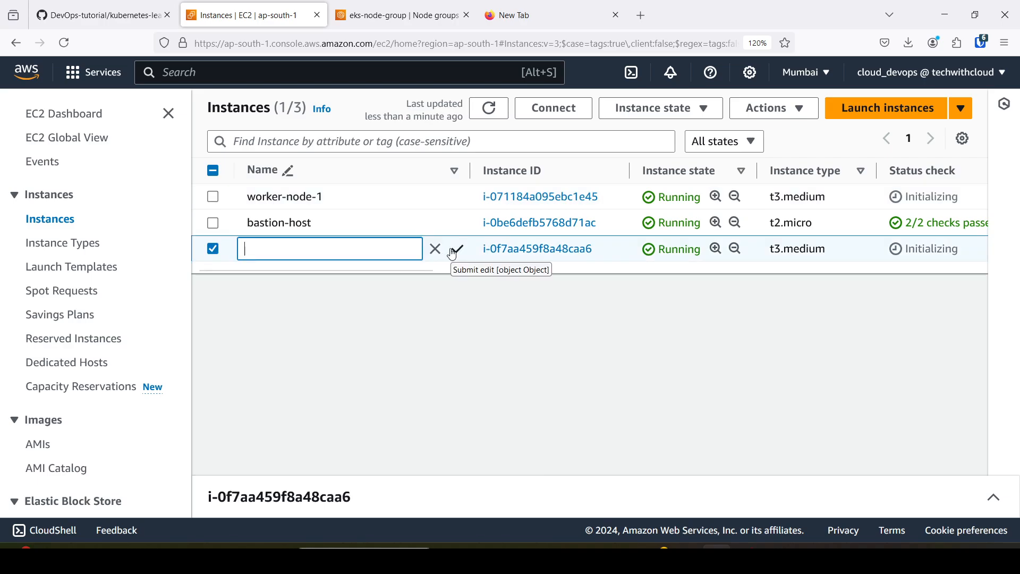
{"action": "type", "text": "worker-"}
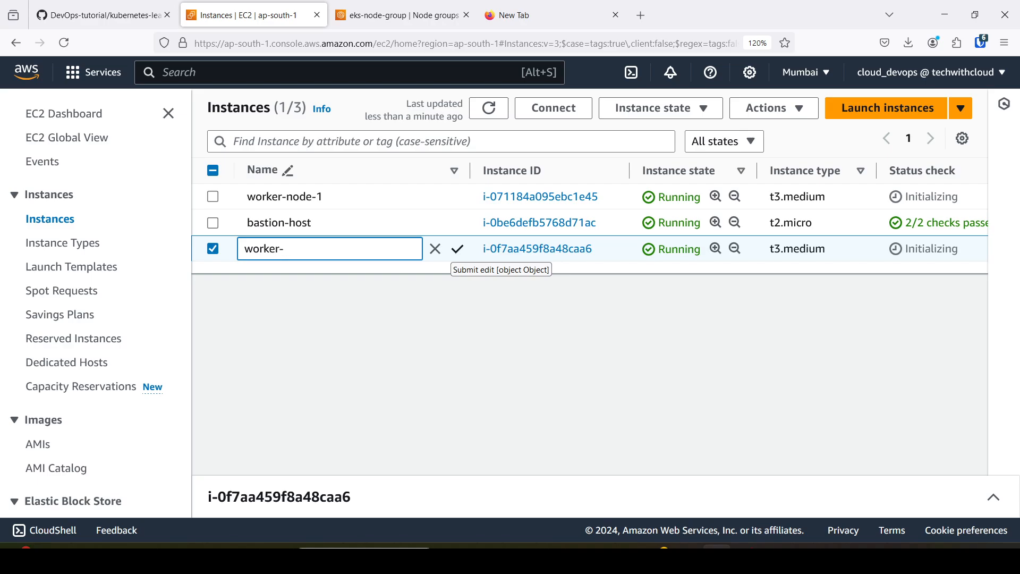
{"action": "type", "text": "node-2"}
{"action": "left_click", "coordinate": [458, 250]}
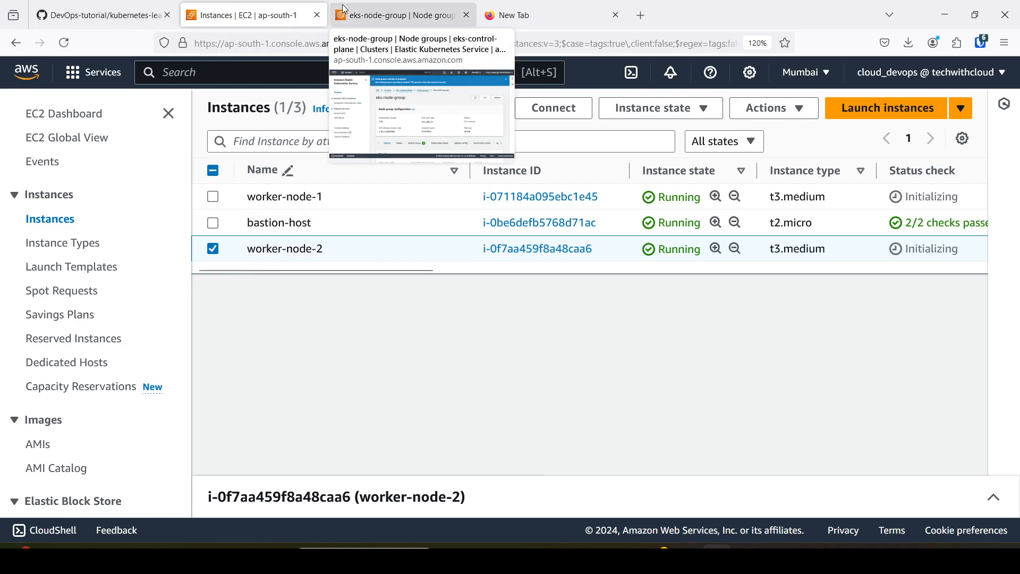
Consult the architecture diagram again, open the bastion-host instance details and copy its public IPv4 address.
{"action": "left_click", "coordinate": [154, 15]}
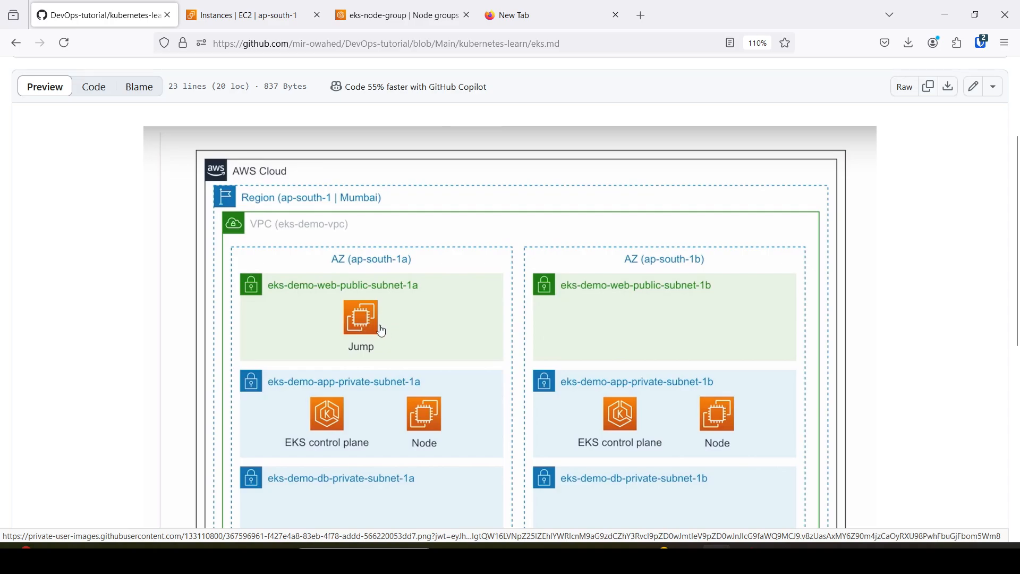
{"action": "left_click", "coordinate": [255, 14]}
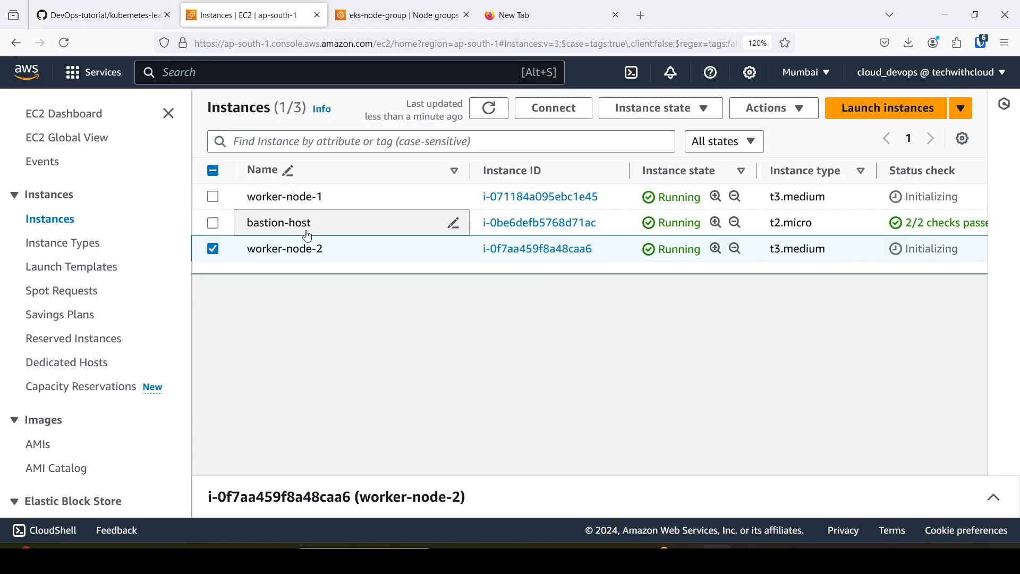
{"action": "left_click", "coordinate": [523, 225]}
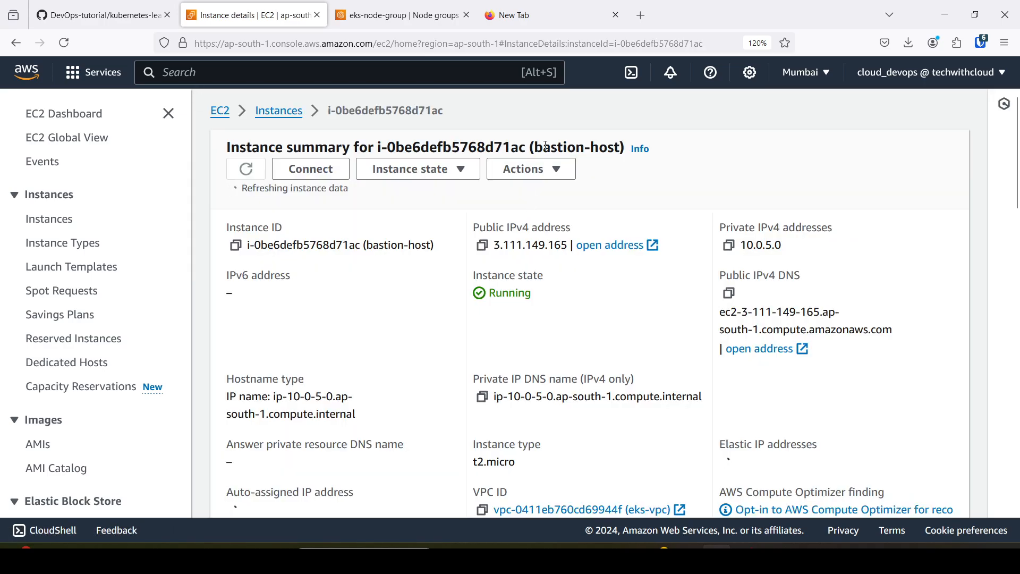
{"action": "left_click", "coordinate": [482, 241]}
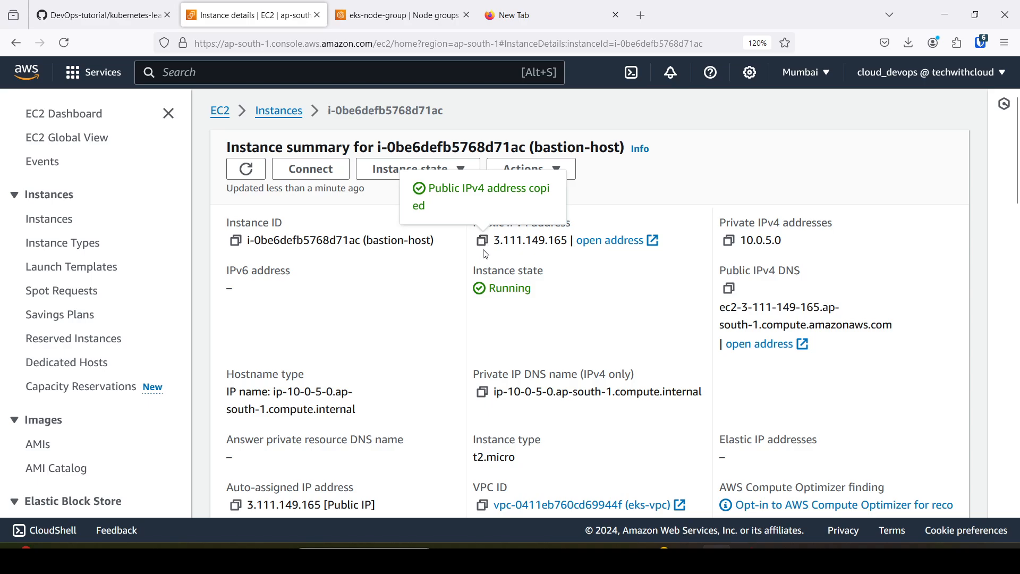
Start CloudShell in the Mumbai region and upload bastion-key.pem from the Downloads folder, dismissing the upload notice.
{"action": "left_click", "coordinate": [632, 75]}
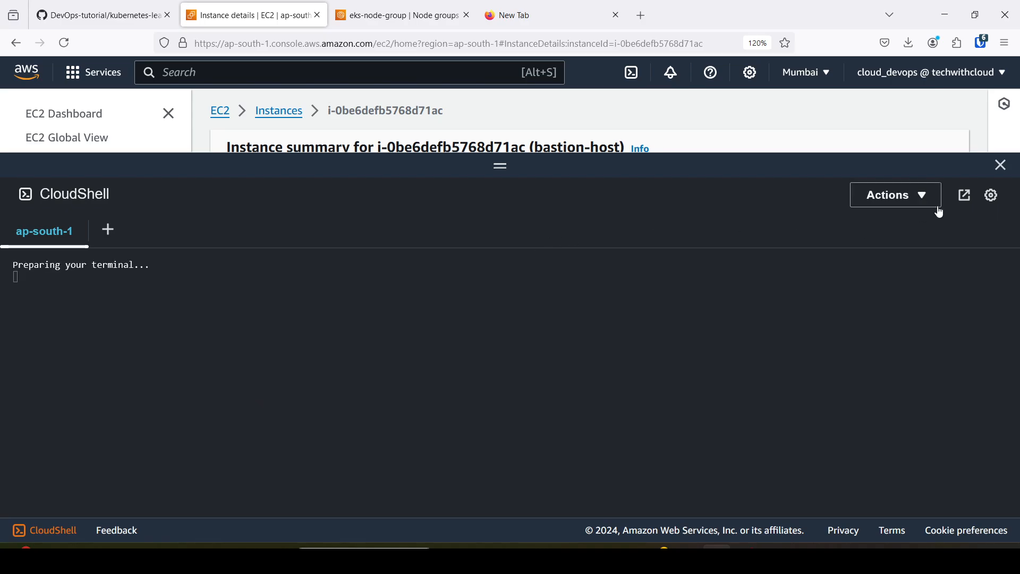
{"action": "left_click", "coordinate": [992, 201]}
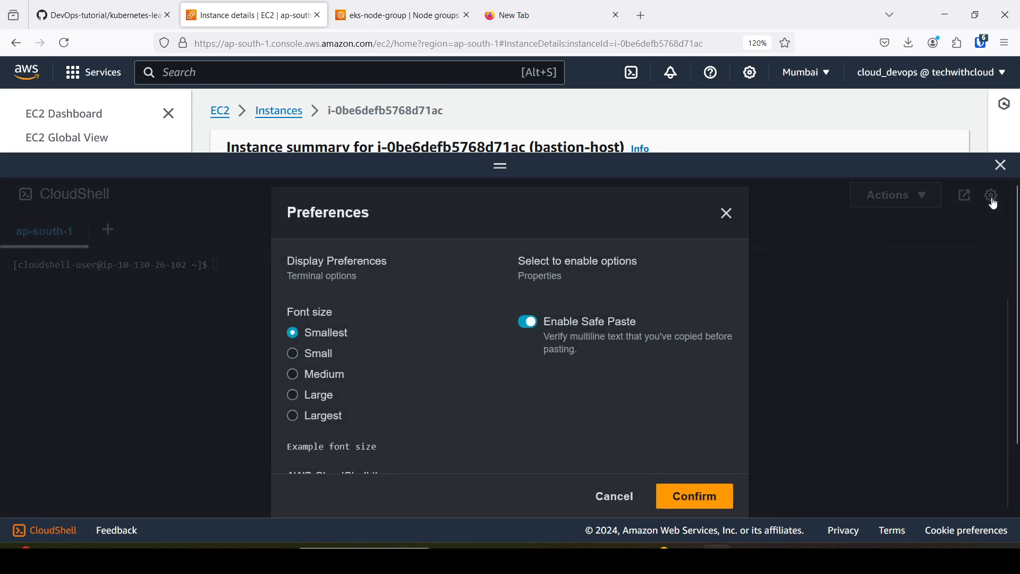
{"action": "left_click", "coordinate": [932, 233]}
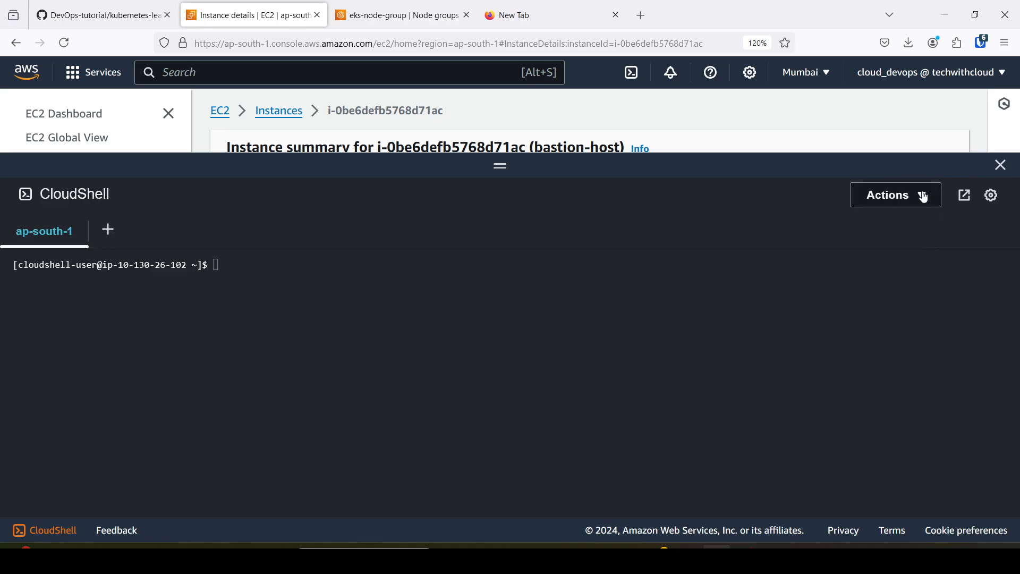
{"action": "left_click", "coordinate": [924, 197]}
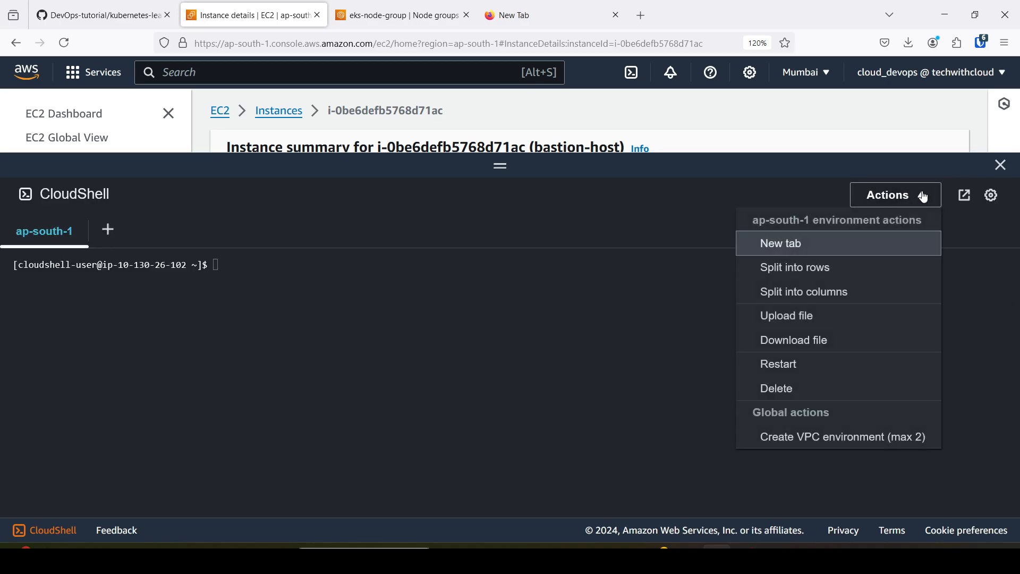
{"action": "left_click", "coordinate": [856, 316]}
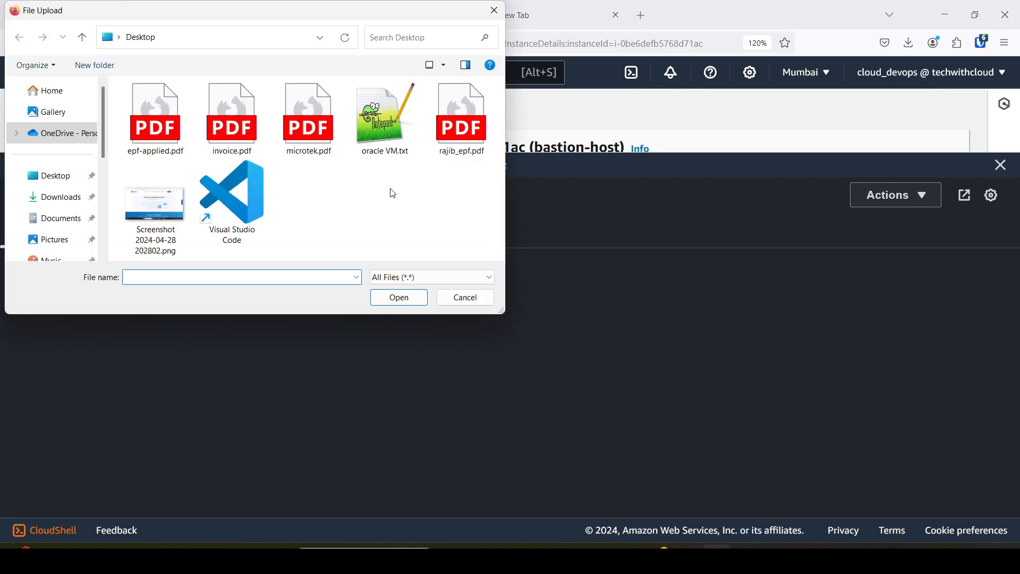
{"action": "left_click", "coordinate": [72, 198]}
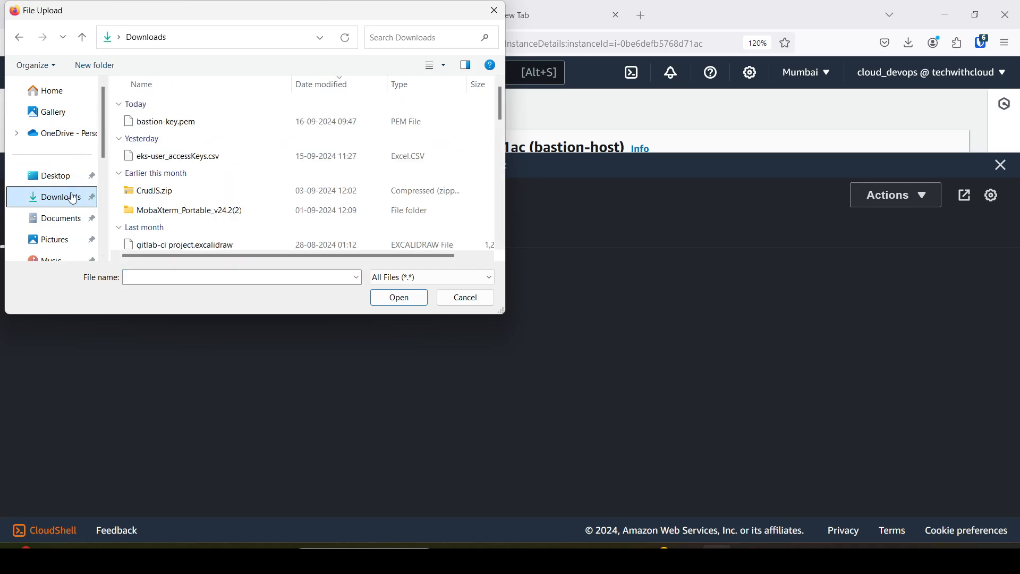
{"action": "left_click", "coordinate": [167, 123]}
{"action": "left_click", "coordinate": [400, 299]}
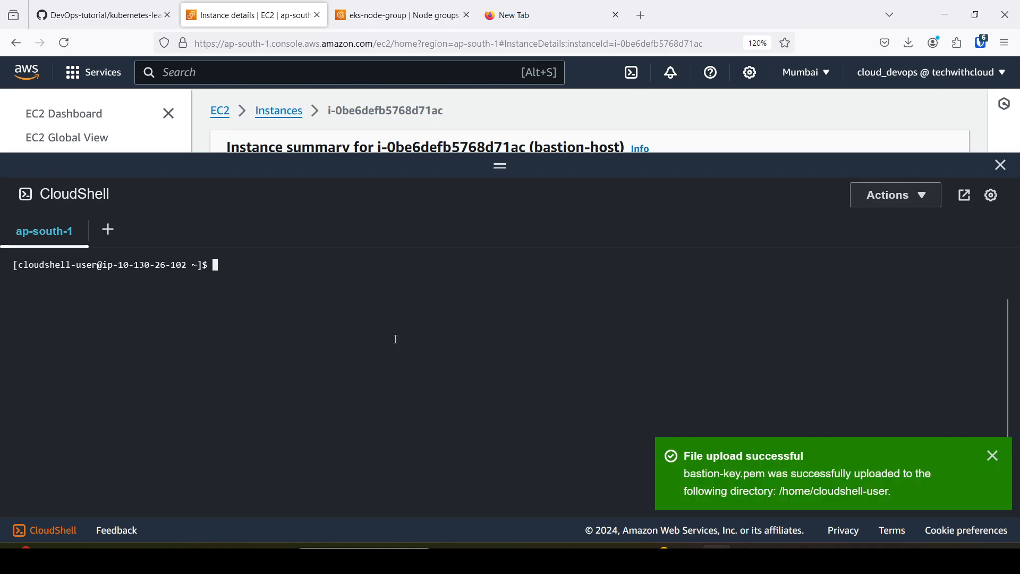
{"action": "left_click", "coordinate": [993, 456]}
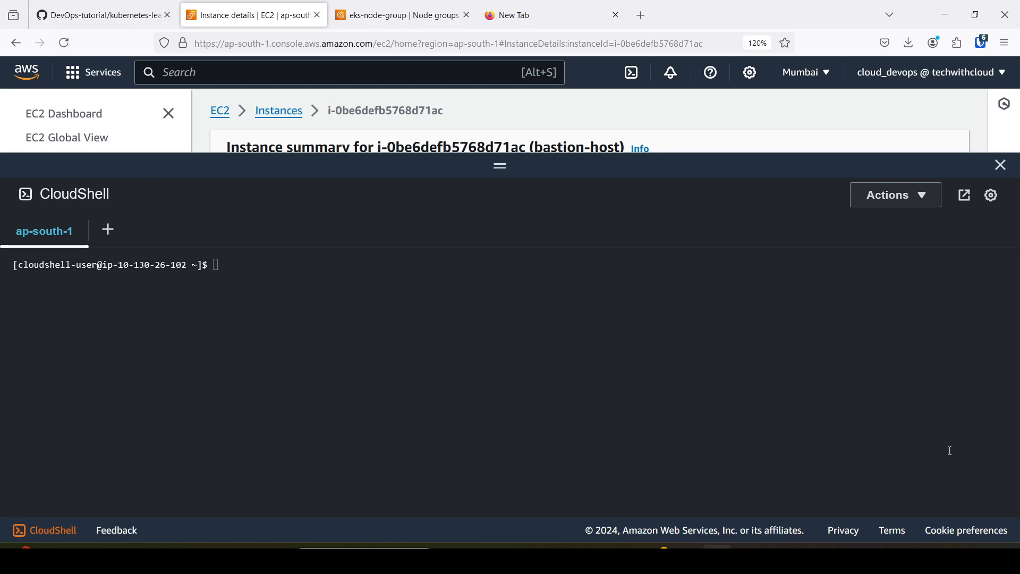
List the files in the CloudShell home directory with ls.
{"action": "left_click", "coordinate": [254, 272]}
{"action": "type", "text": "ls"}
{"action": "key", "text": "Return"}
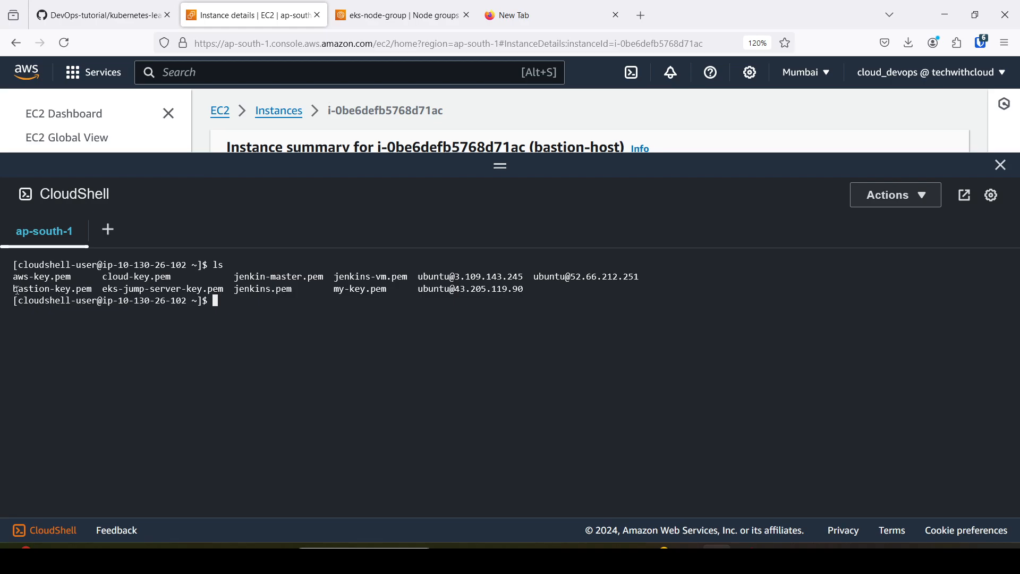
Check bastion-key.pem in the file listing, and shrink the CloudShell pane to review the bastion-host instance summary.
{"action": "left_click_drag", "start_coordinate": [16, 290], "coordinate": [88, 290]}
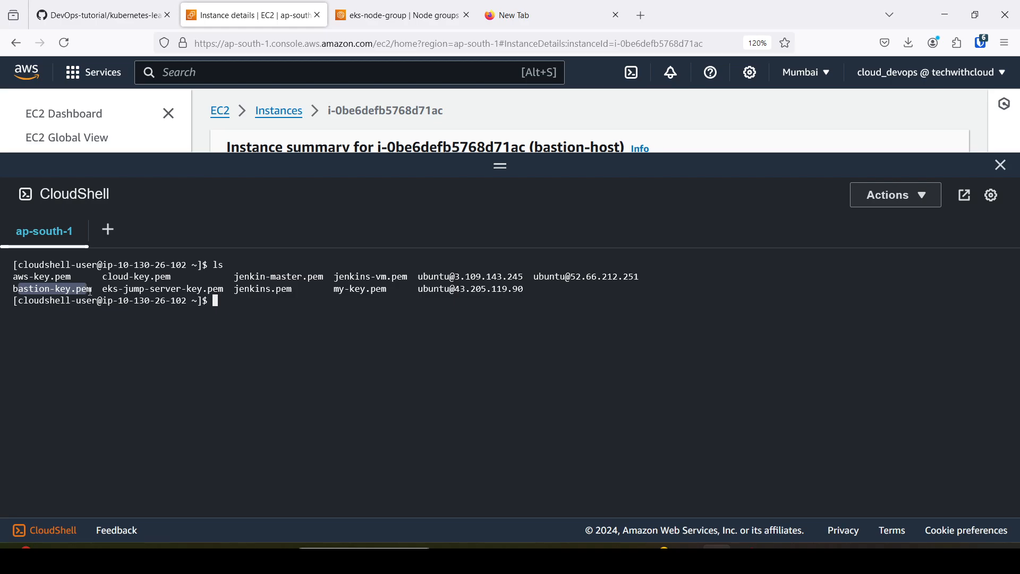
{"action": "double_click", "coordinate": [224, 307]}
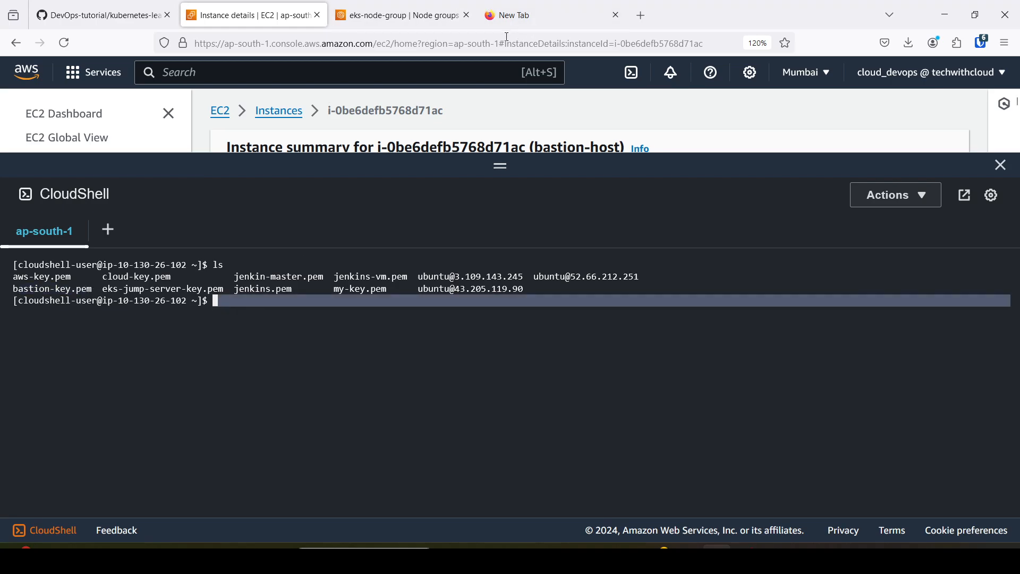
{"action": "left_click_drag", "start_coordinate": [499, 154], "coordinate": [492, 222]}
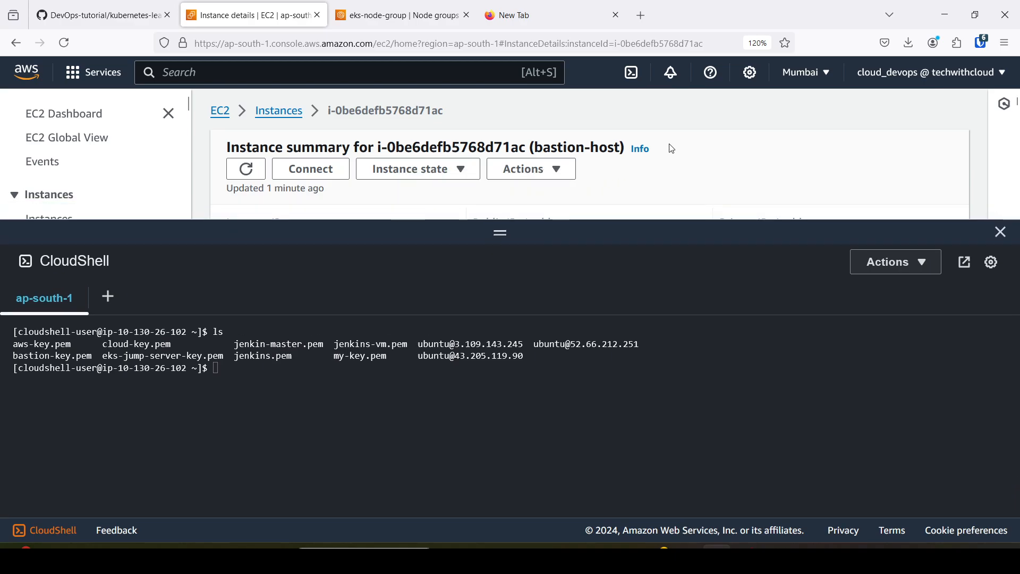
{"action": "scroll", "coordinate": [674, 152], "scroll_direction": "down", "scroll_amount": 2}
{"action": "scroll", "coordinate": [675, 154], "scroll_direction": "up", "scroll_amount": 2}
{"action": "left_click_drag", "start_coordinate": [542, 221], "coordinate": [531, 346]}
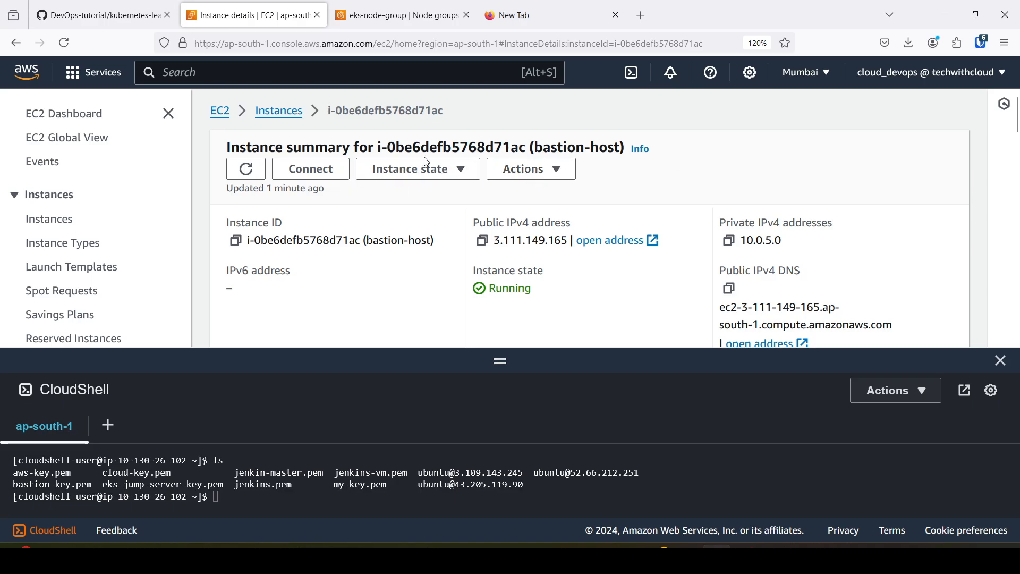
{"action": "scroll", "coordinate": [606, 176], "scroll_direction": "down", "scroll_amount": 5}
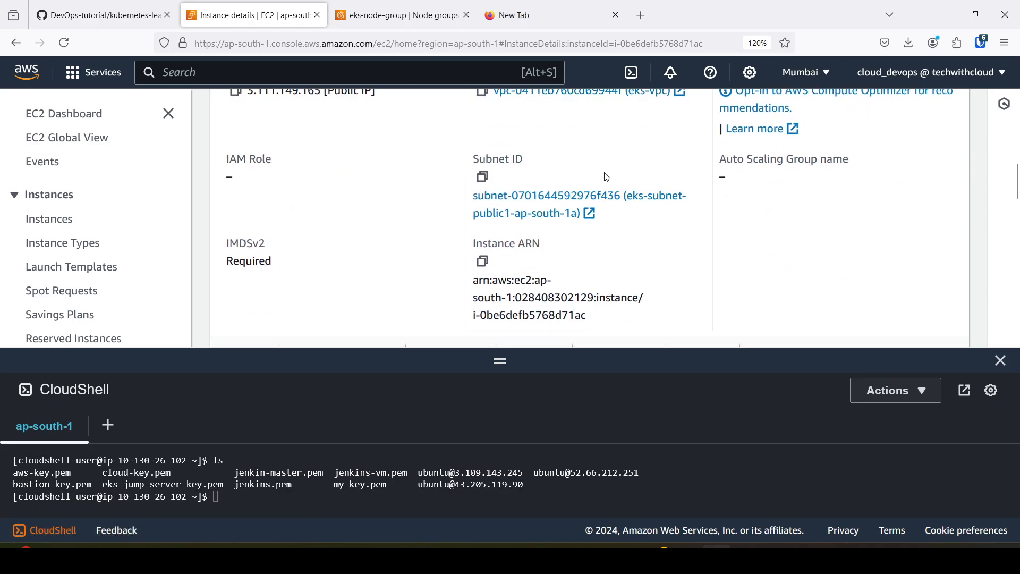
{"action": "scroll", "coordinate": [605, 175], "scroll_direction": "up", "scroll_amount": 5}
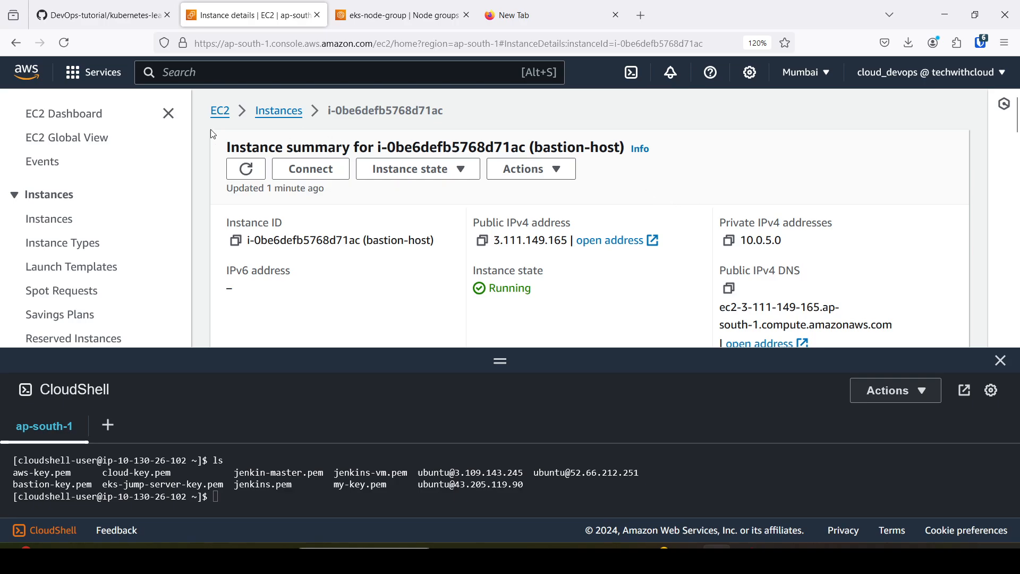
Open the connection options for bastion-host and show its SSH client instructions.
{"action": "left_click", "coordinate": [315, 173]}
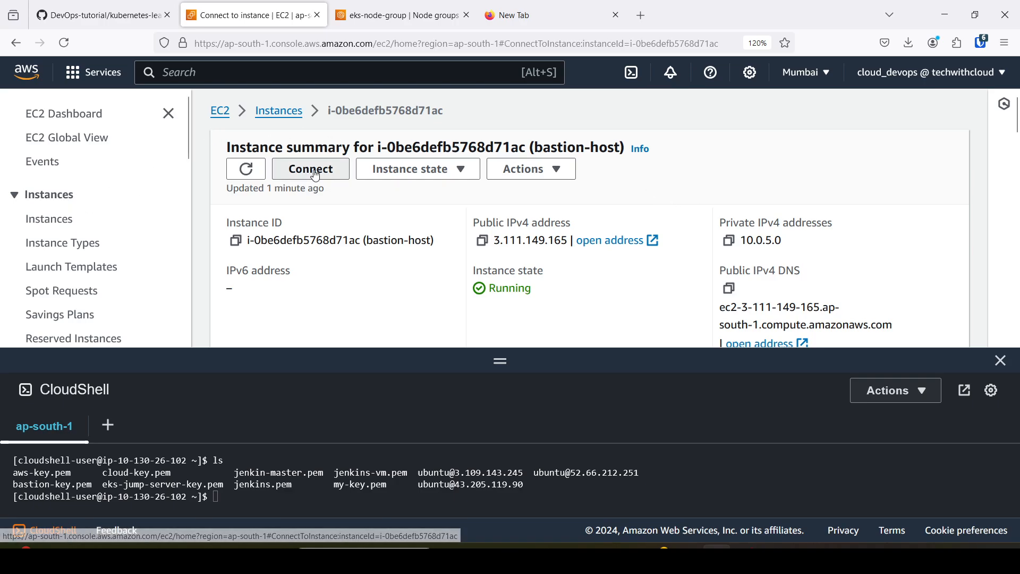
{"action": "scroll", "coordinate": [293, 223], "scroll_direction": "down", "scroll_amount": 5}
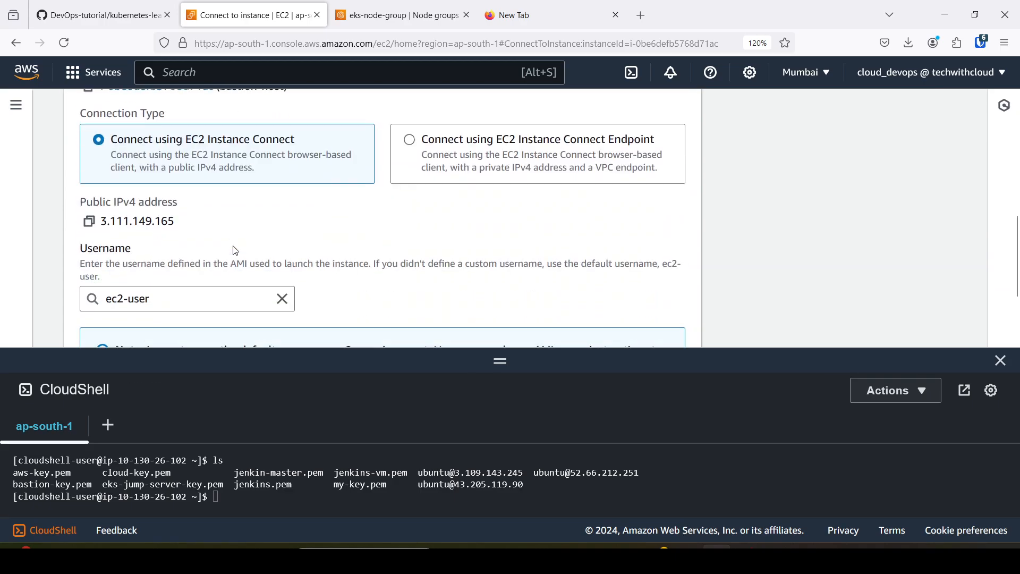
{"action": "scroll", "coordinate": [236, 250], "scroll_direction": "down", "scroll_amount": 3}
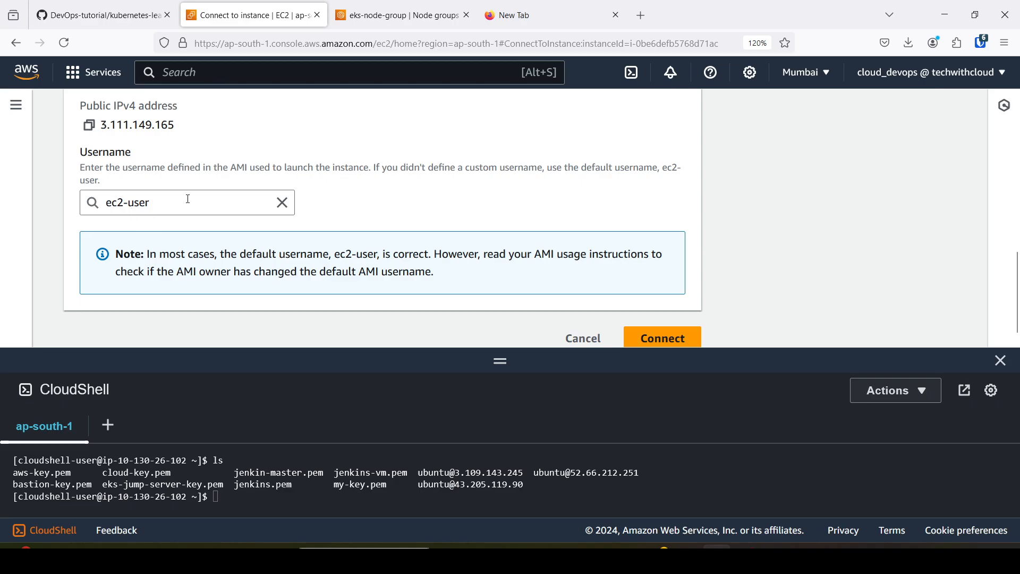
{"action": "scroll", "coordinate": [188, 200], "scroll_direction": "up", "scroll_amount": 8}
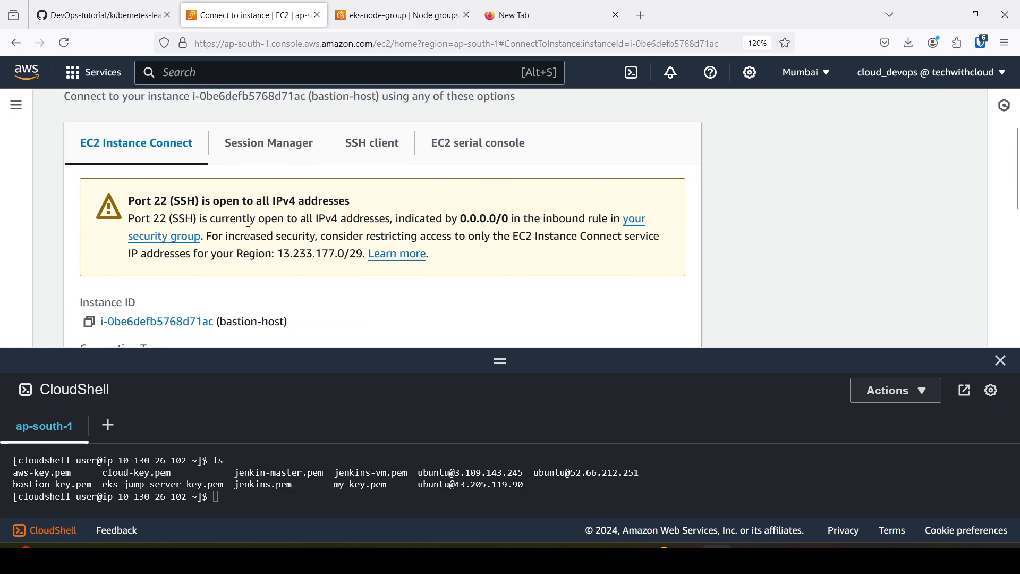
{"action": "scroll", "coordinate": [253, 234], "scroll_direction": "down", "scroll_amount": 2}
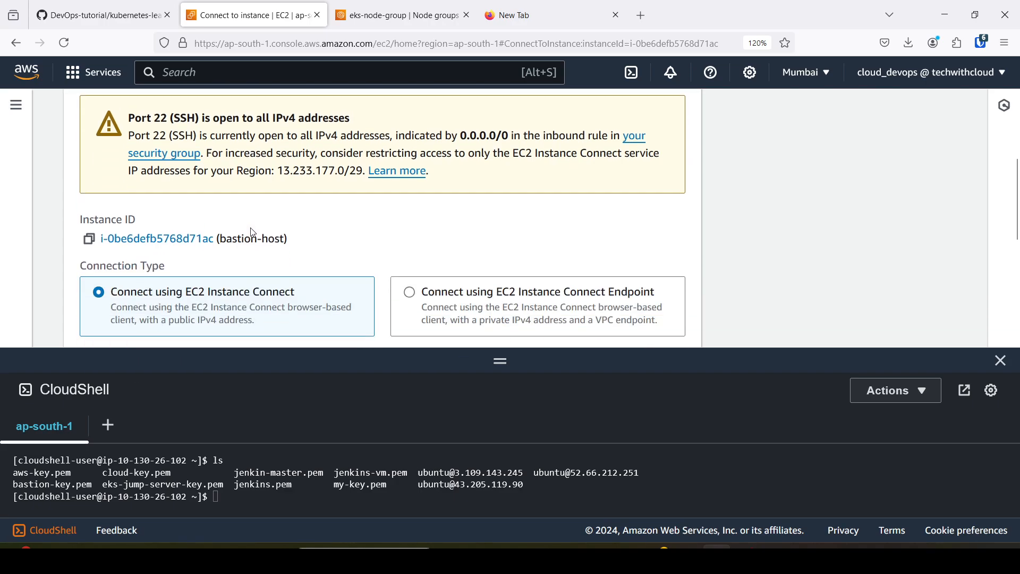
{"action": "scroll", "coordinate": [276, 234], "scroll_direction": "up", "scroll_amount": 5}
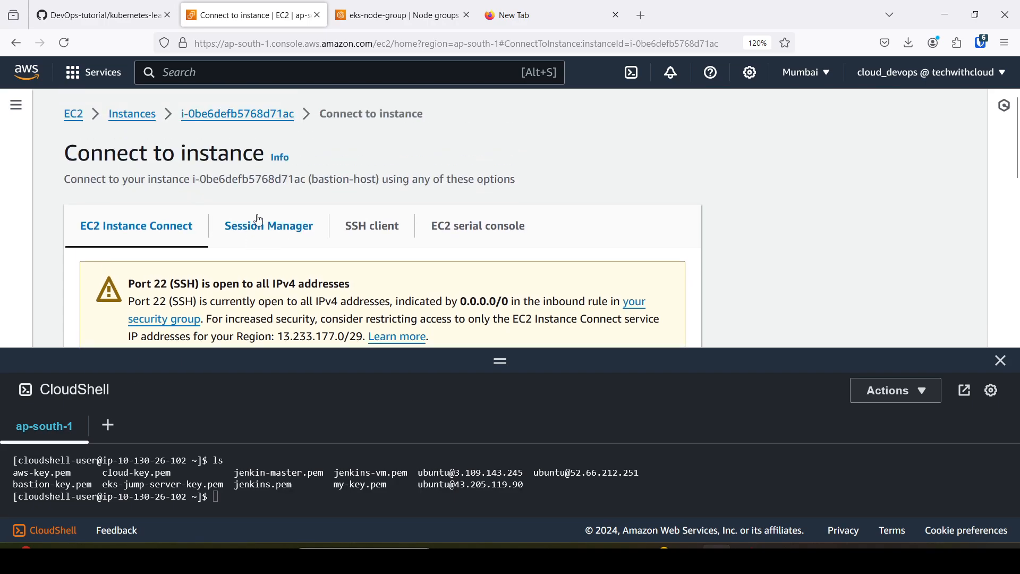
{"action": "left_click", "coordinate": [375, 227]}
{"action": "scroll", "coordinate": [375, 227], "scroll_direction": "down", "scroll_amount": 3}
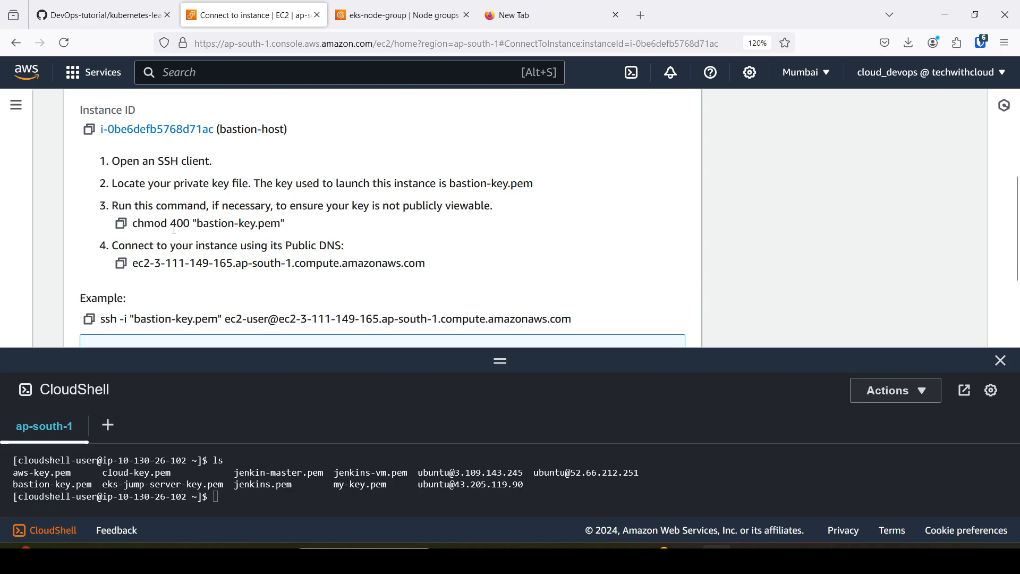
Copy the key permission command from the SSH instructions and run chmod 400 "bastion-key.pem" in CloudShell.
{"action": "left_click", "coordinate": [122, 226]}
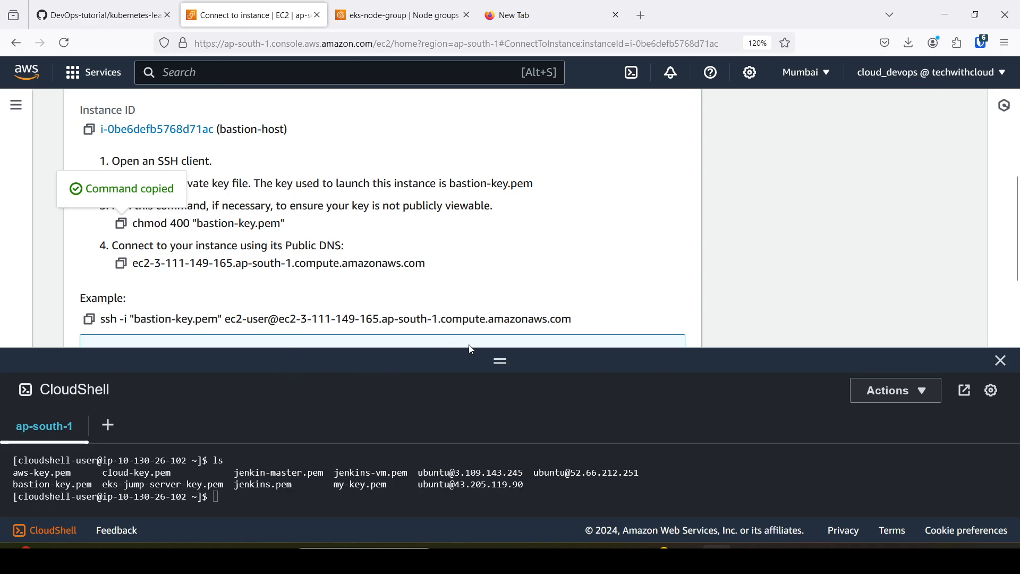
{"action": "left_click_drag", "start_coordinate": [518, 349], "coordinate": [494, 190]}
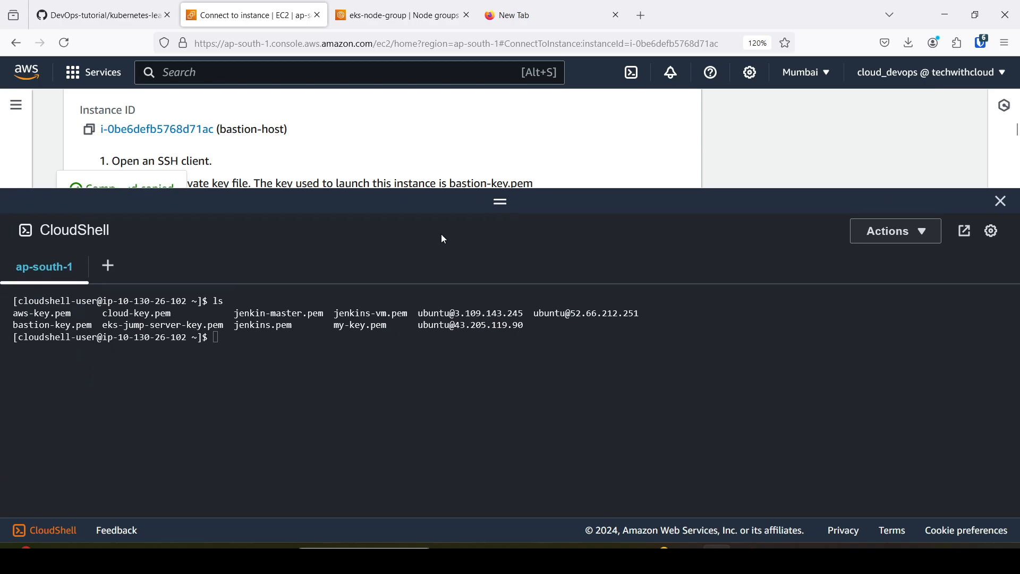
{"action": "left_click", "coordinate": [226, 349]}
{"action": "right_click", "coordinate": [235, 341]}
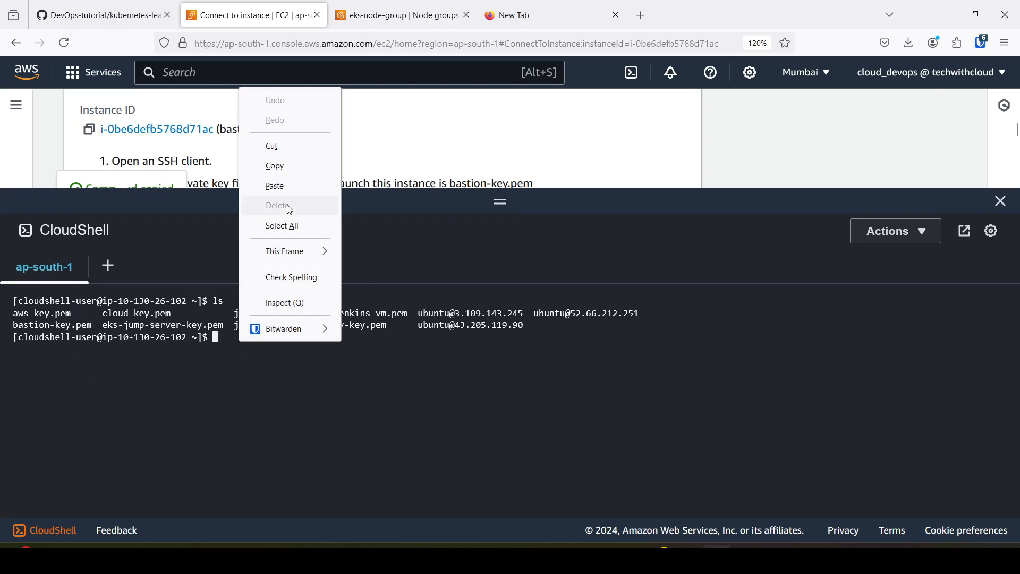
{"action": "left_click", "coordinate": [288, 181]}
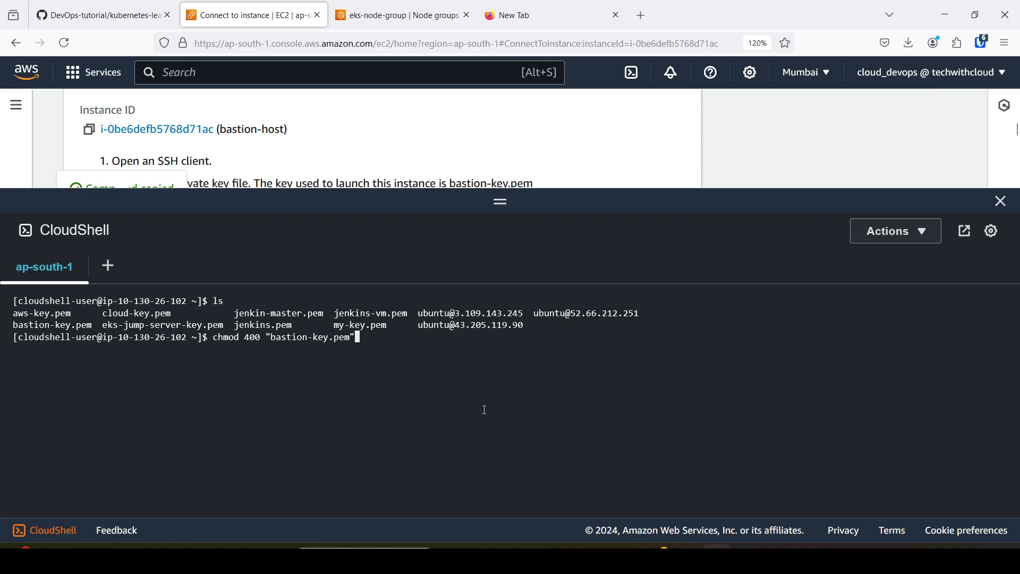
{"action": "key", "text": "Return"}
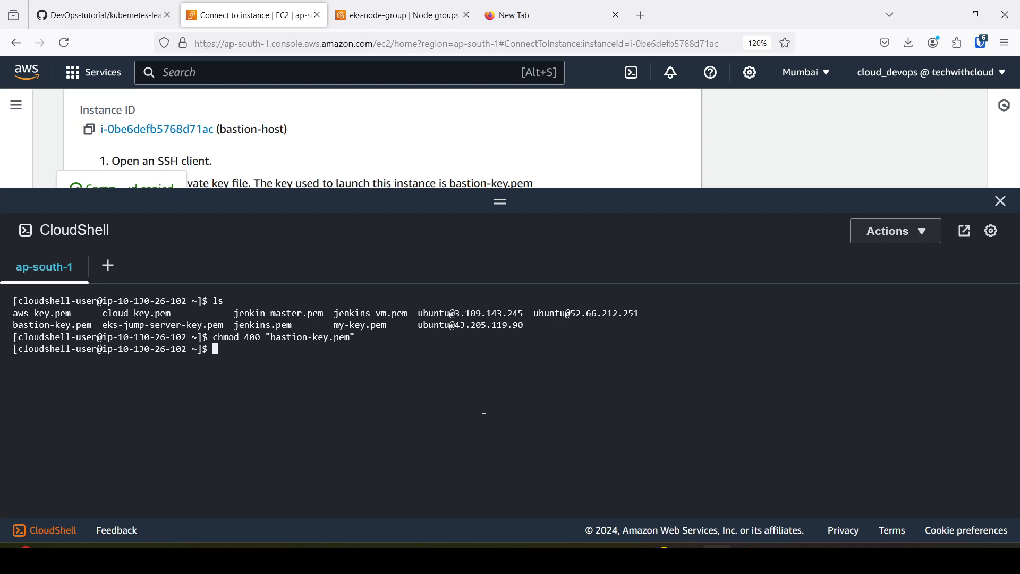
{"action": "left_click", "coordinate": [514, 148]}
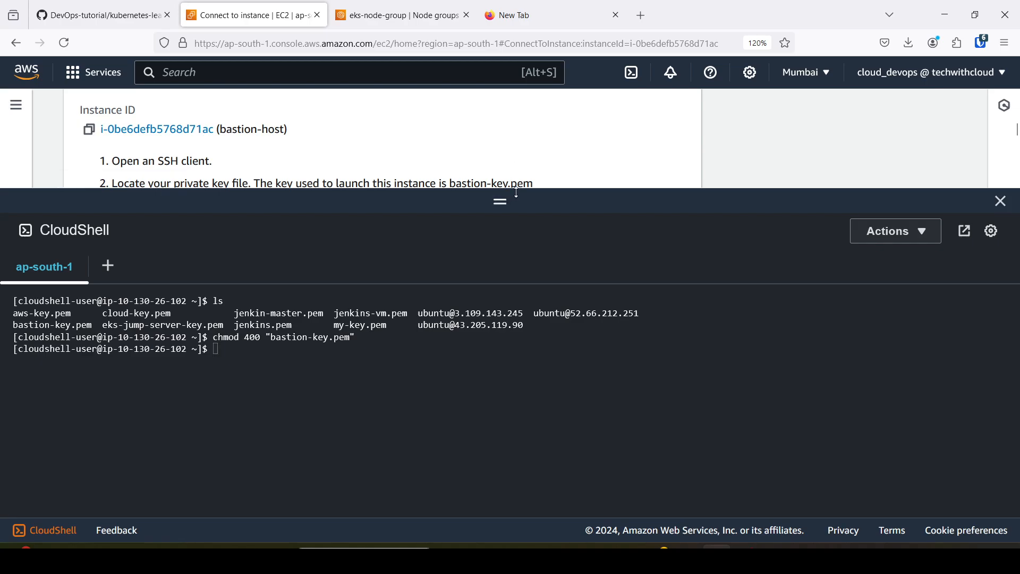
{"action": "left_click_drag", "start_coordinate": [517, 192], "coordinate": [510, 251]}
{"action": "scroll", "coordinate": [376, 196], "scroll_direction": "down", "scroll_amount": 1}
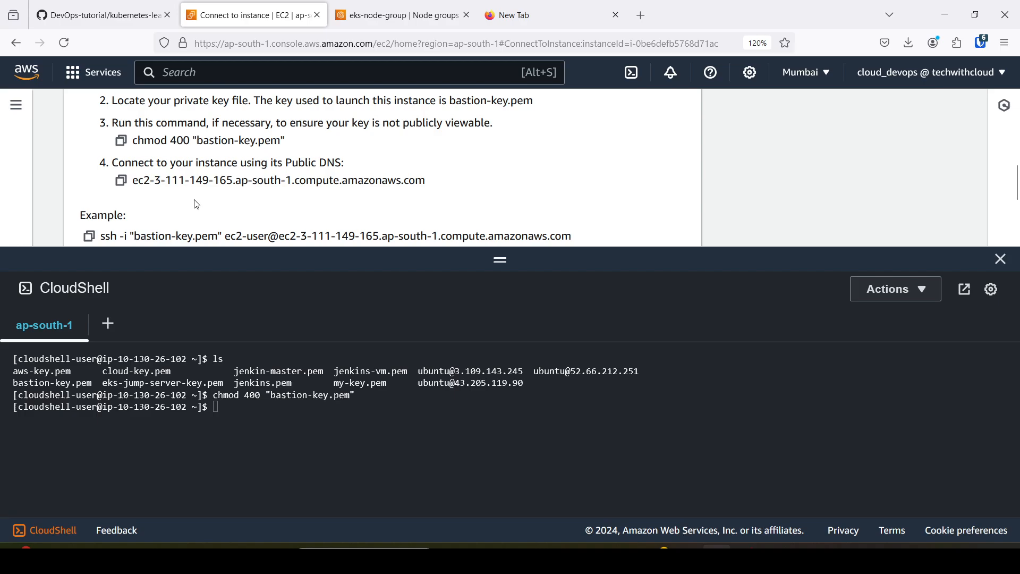
{"action": "scroll", "coordinate": [190, 201], "scroll_direction": "down", "scroll_amount": 2}
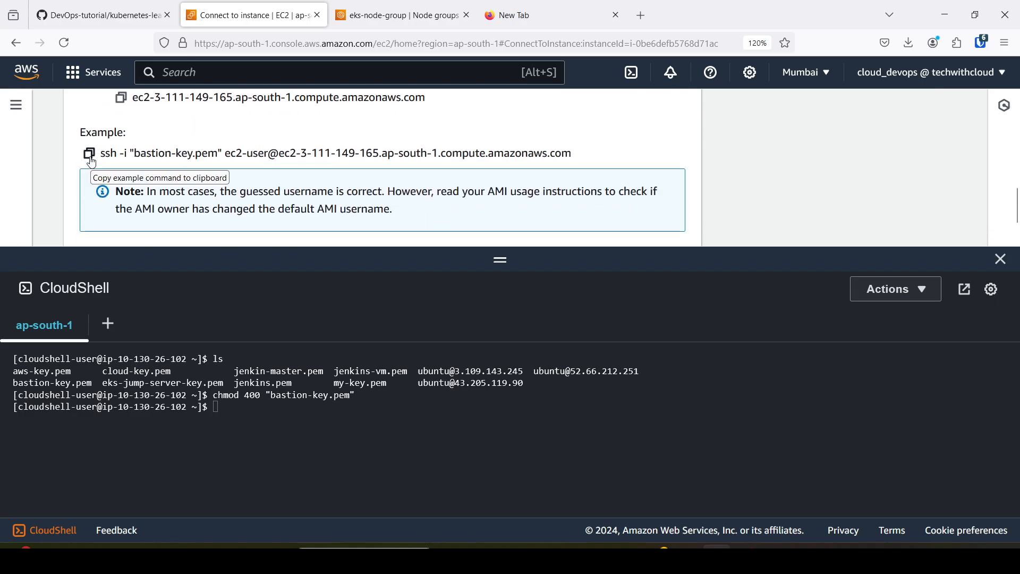
{"action": "left_click", "coordinate": [90, 156]}
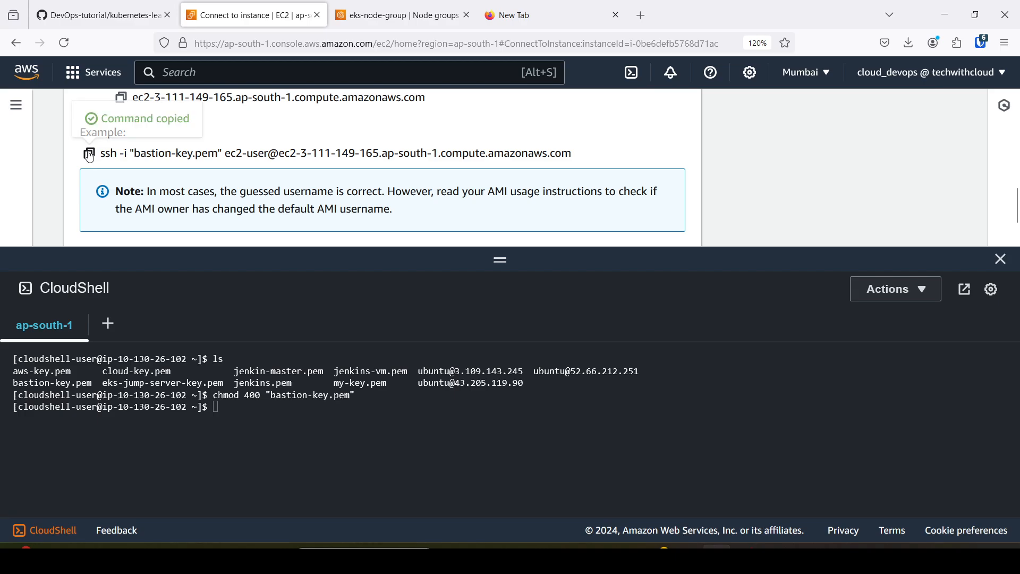
{"action": "right_click", "coordinate": [237, 414]}
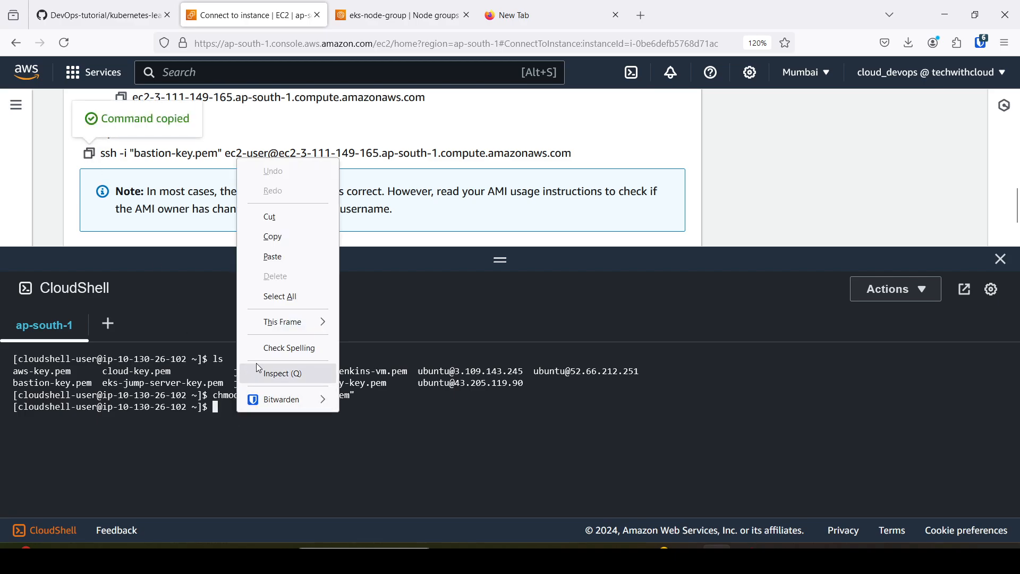
{"action": "left_click", "coordinate": [275, 257]}
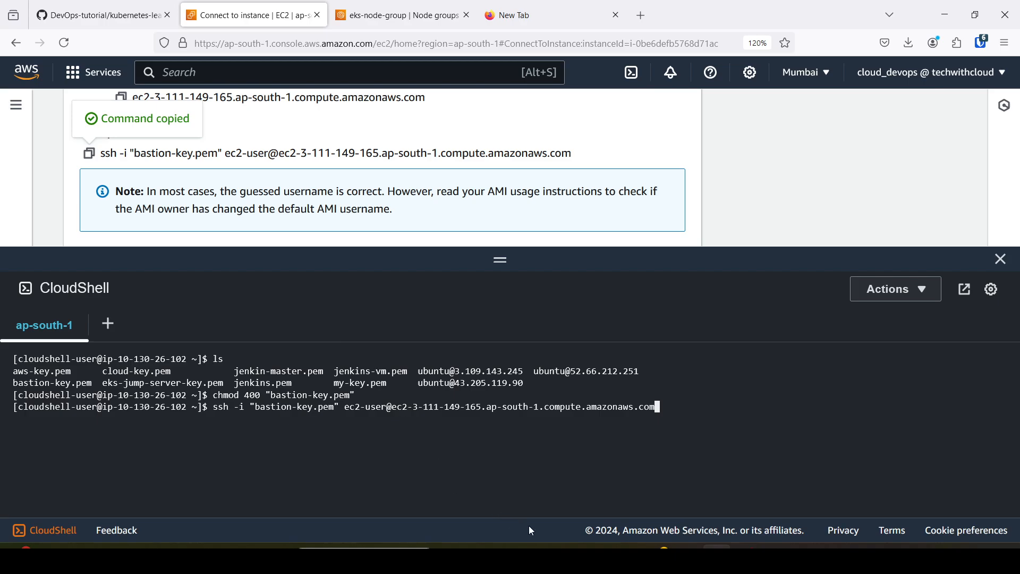
{"action": "key", "text": "Return"}
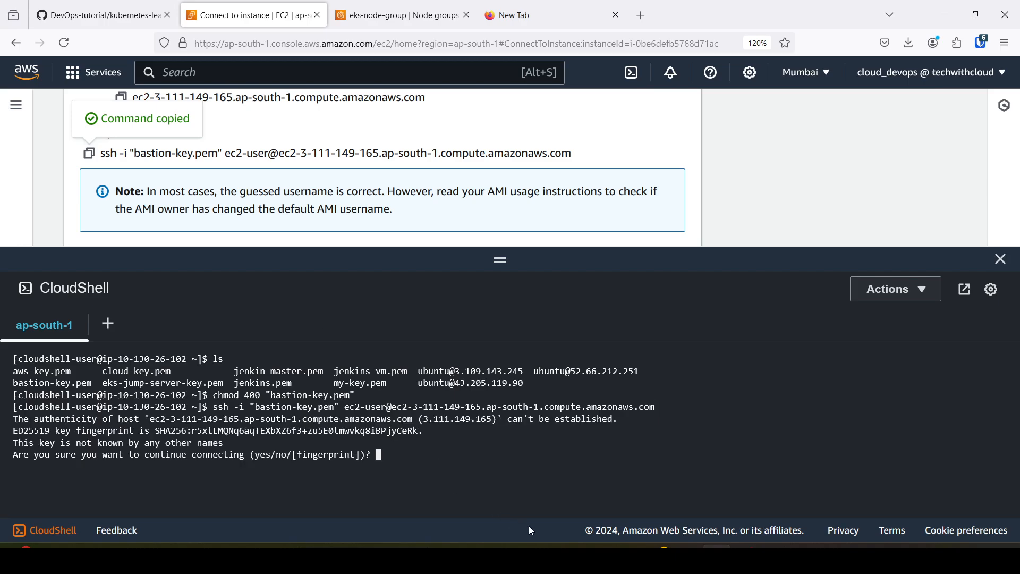
{"action": "type", "text": "yes"}
{"action": "key", "text": "Return"}
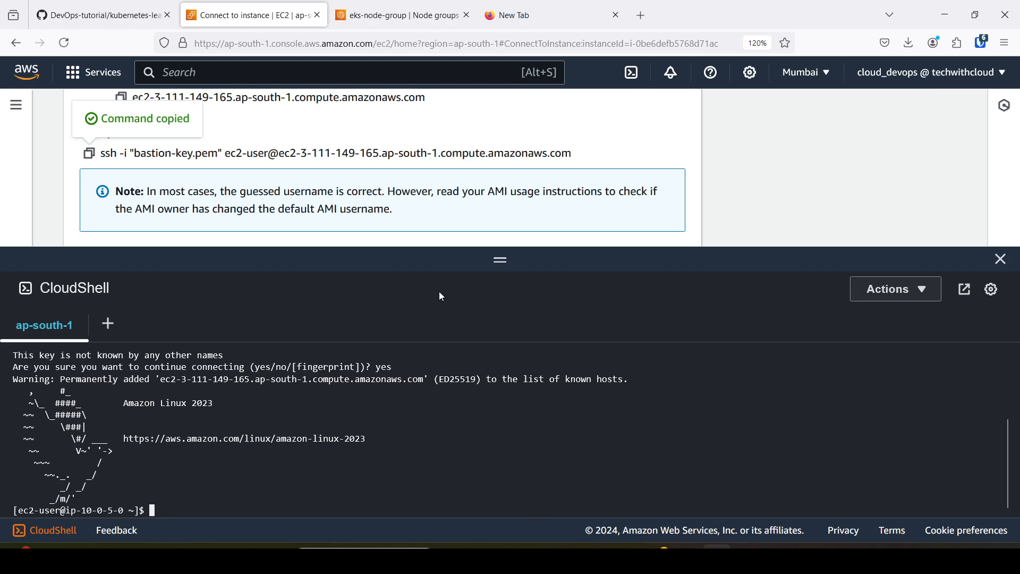
Return to the bastion-host instance details and examine its private IPv4 address.
{"action": "scroll", "coordinate": [506, 177], "scroll_direction": "up", "scroll_amount": 1}
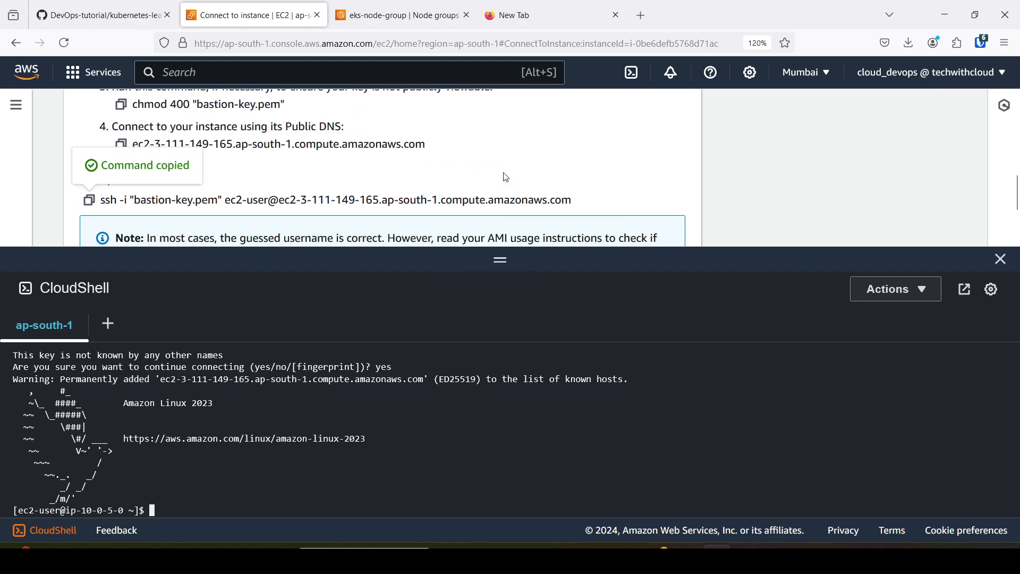
{"action": "scroll", "coordinate": [506, 177], "scroll_direction": "up", "scroll_amount": 4}
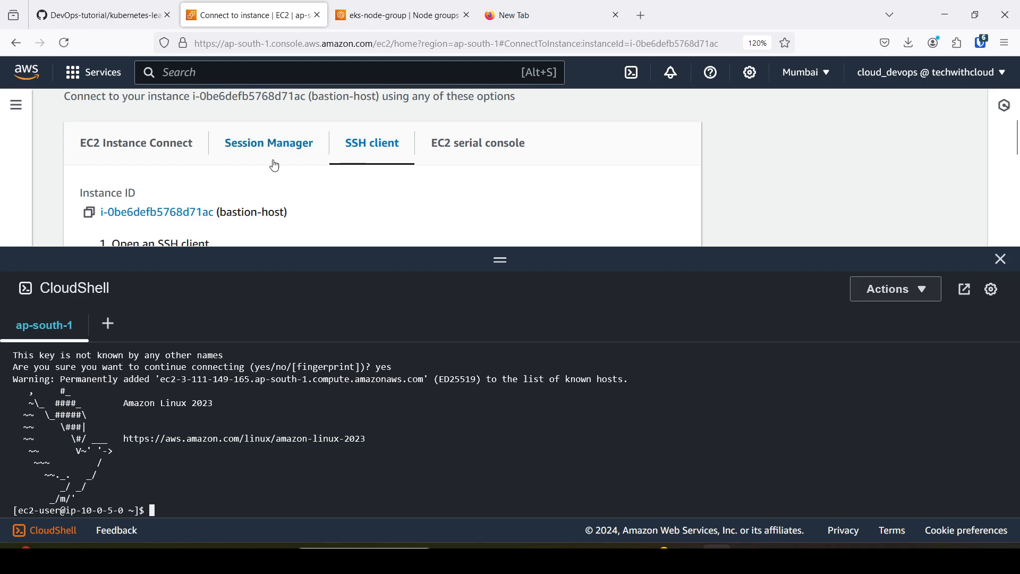
{"action": "scroll", "coordinate": [243, 165], "scroll_direction": "up", "scroll_amount": 2}
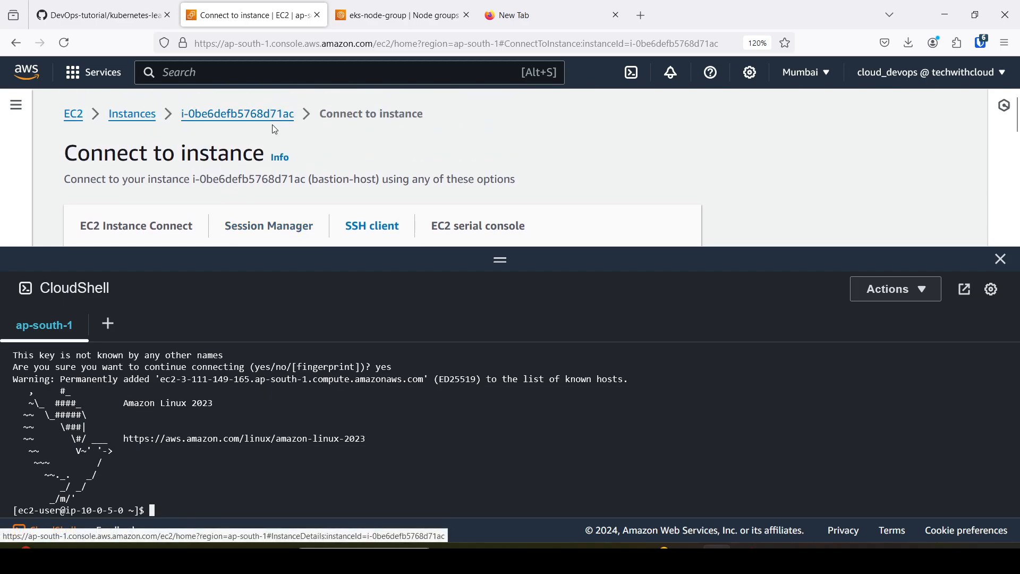
{"action": "left_click", "coordinate": [246, 116]}
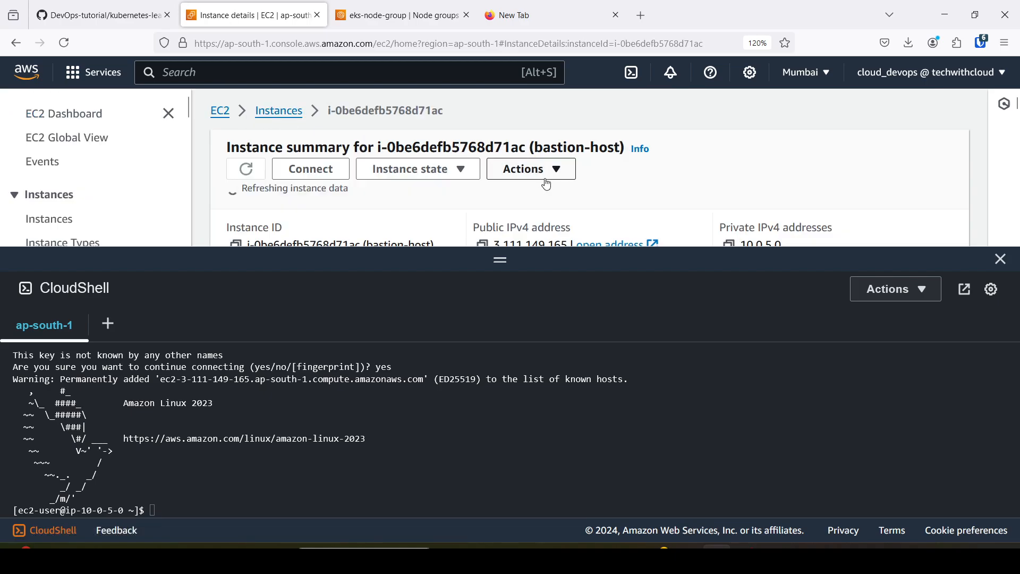
{"action": "scroll", "coordinate": [557, 189], "scroll_direction": "down", "scroll_amount": 2}
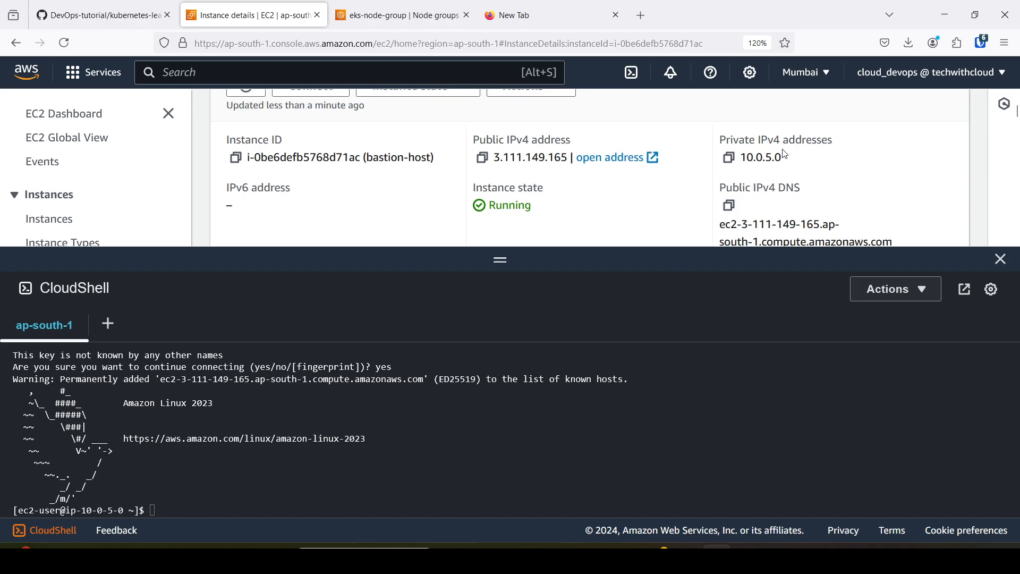
{"action": "left_click_drag", "start_coordinate": [725, 141], "coordinate": [787, 139]}
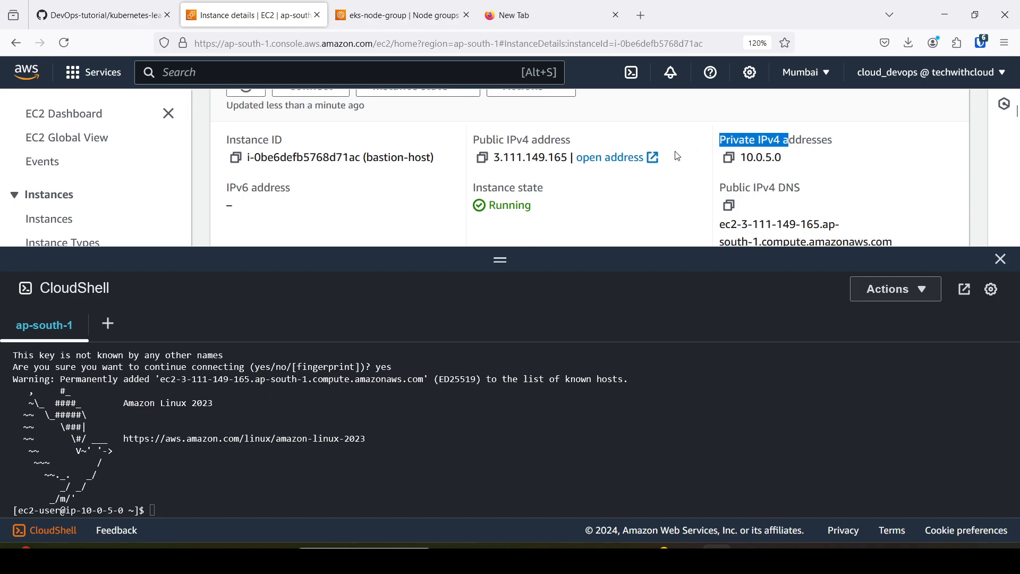
{"action": "scroll", "coordinate": [787, 220], "scroll_direction": "up", "scroll_amount": 2}
{"action": "scroll", "coordinate": [786, 222], "scroll_direction": "down", "scroll_amount": 2}
Enlarge the CloudShell pane and clear the bastion-host terminal session.
{"action": "left_click_drag", "start_coordinate": [528, 247], "coordinate": [540, 190]}
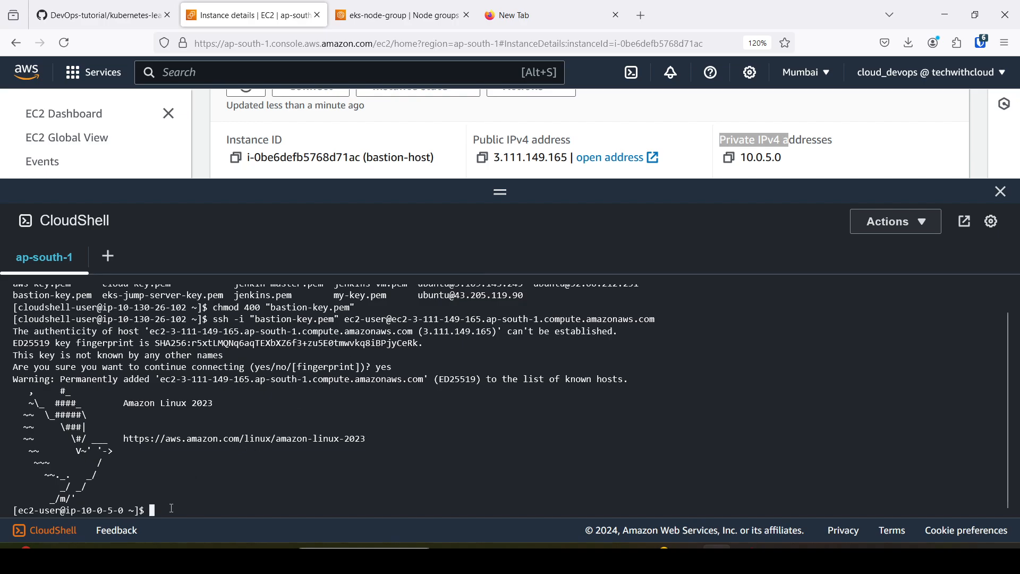
{"action": "key", "text": "ctrl+l"}
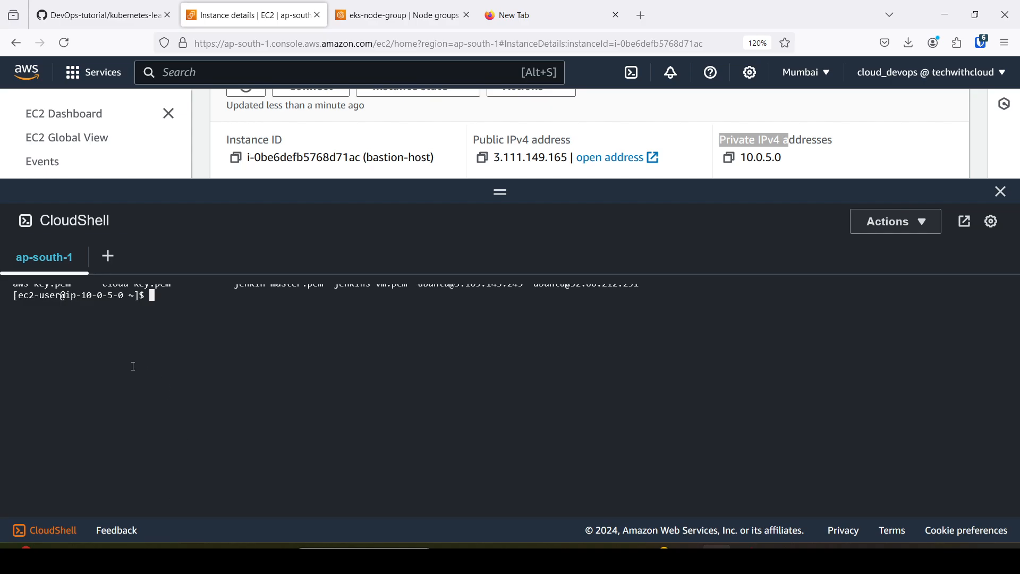
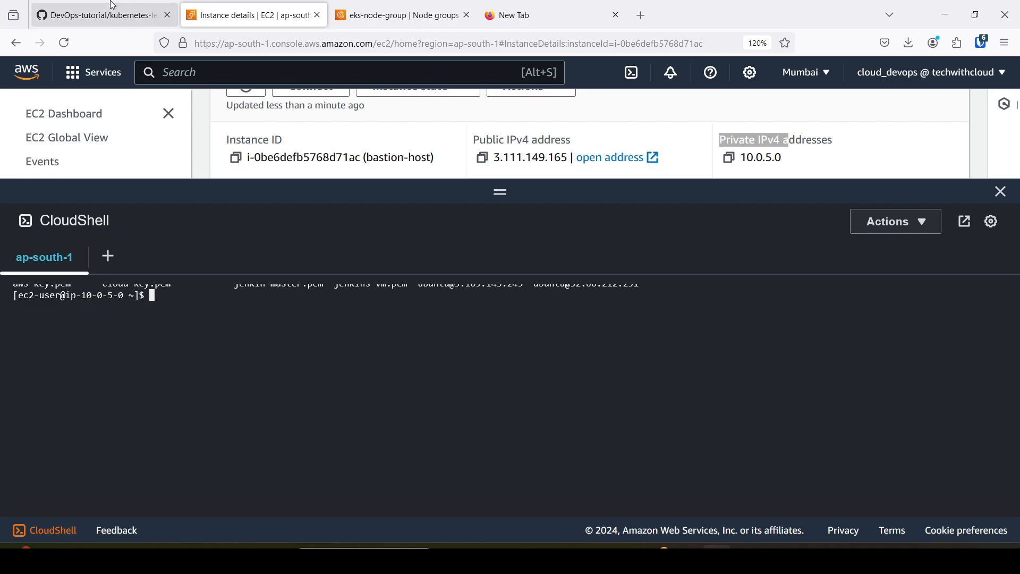
Check the architecture diagram and node group page, return to the bastion-host CloudShell session and run sudo yum update.
{"action": "left_click", "coordinate": [98, 16]}
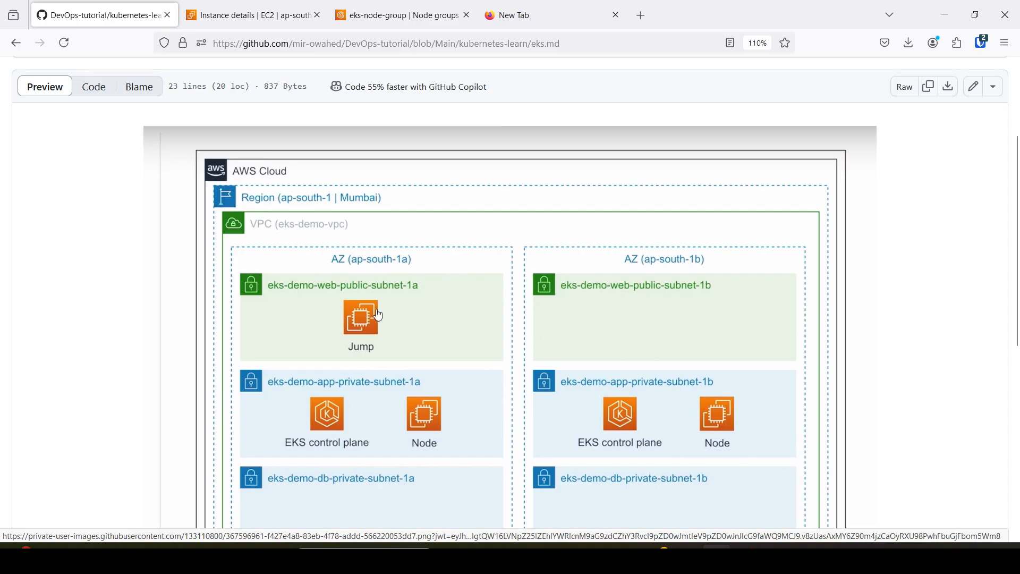
{"action": "left_click", "coordinate": [463, 15]}
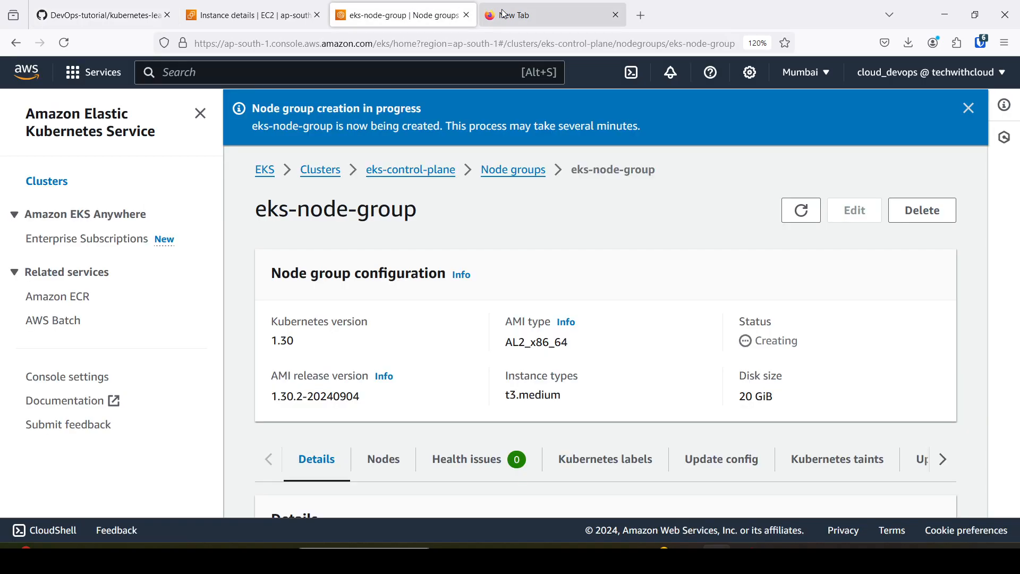
{"action": "left_click", "coordinate": [297, 16]}
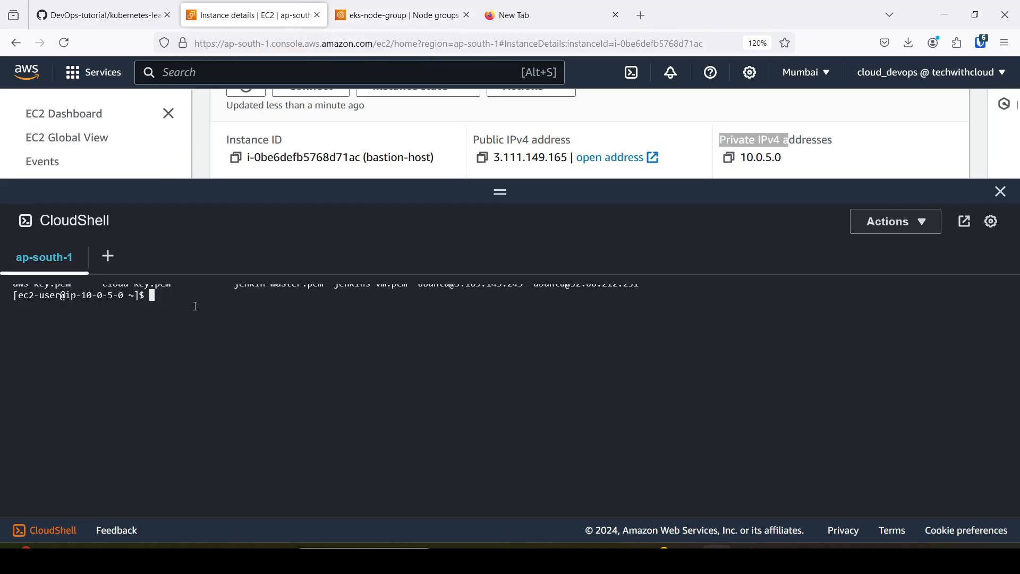
{"action": "type", "text": "sudo yum update"}
{"action": "key", "text": "Return"}
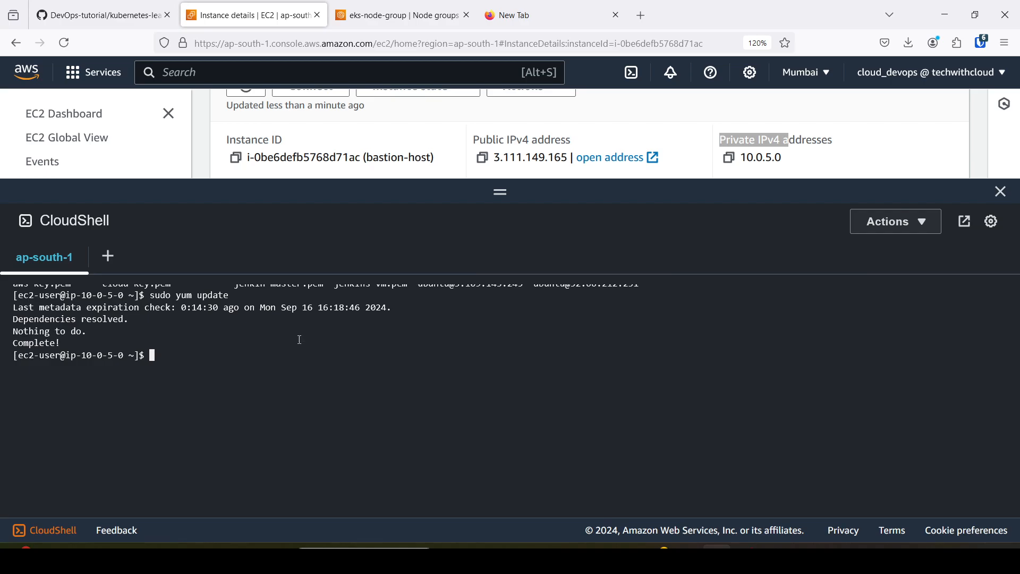
Reload the eks-node-group page, shrink the CloudShell pane and examine the node group's status and configuration details.
{"action": "left_click", "coordinate": [396, 15]}
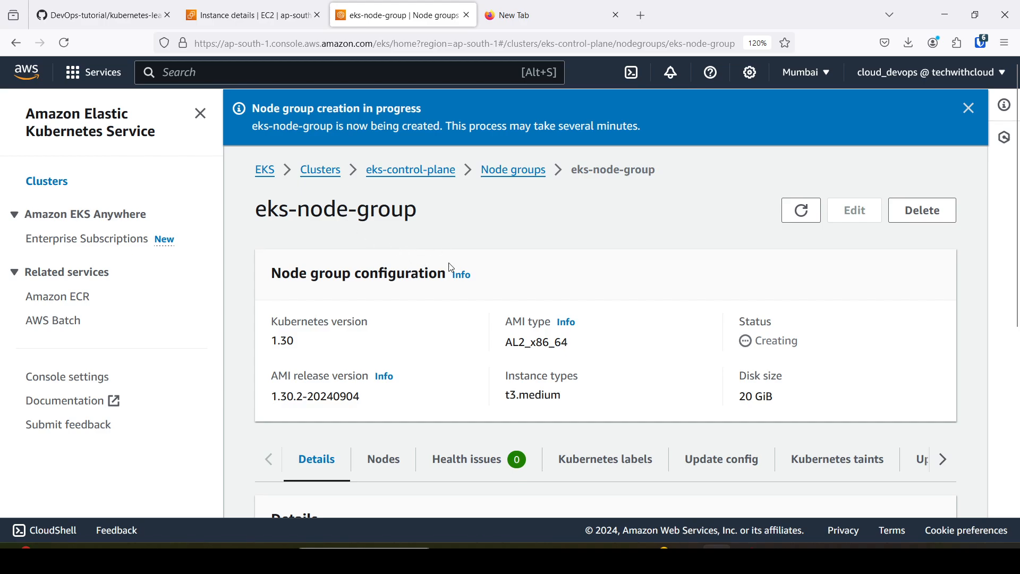
{"action": "left_click", "coordinate": [64, 42]}
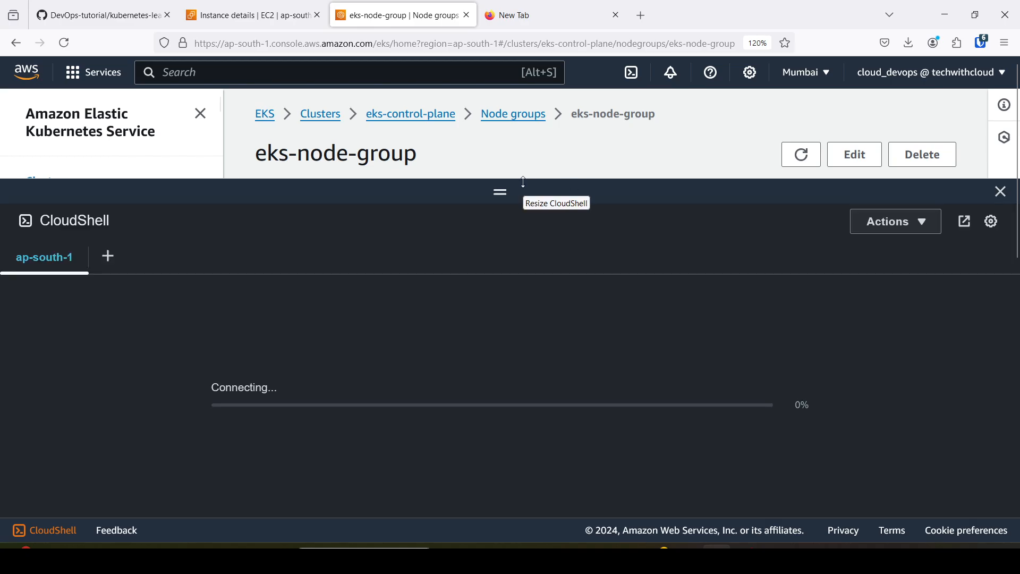
{"action": "left_click_drag", "start_coordinate": [524, 182], "coordinate": [507, 303]}
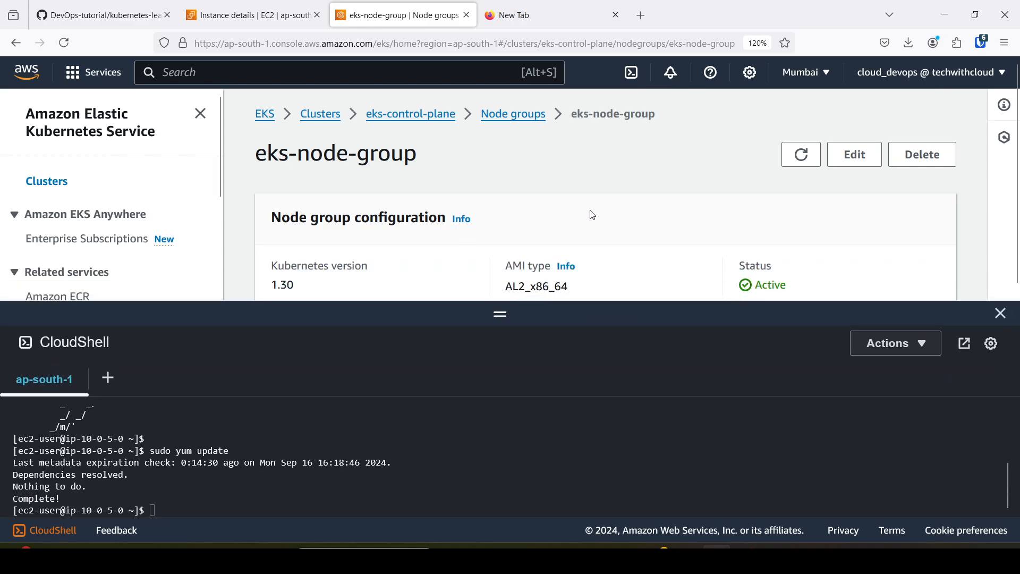
{"action": "scroll", "coordinate": [593, 211], "scroll_direction": "down", "scroll_amount": 2}
{"action": "scroll", "coordinate": [593, 211], "scroll_direction": "down", "scroll_amount": 1}
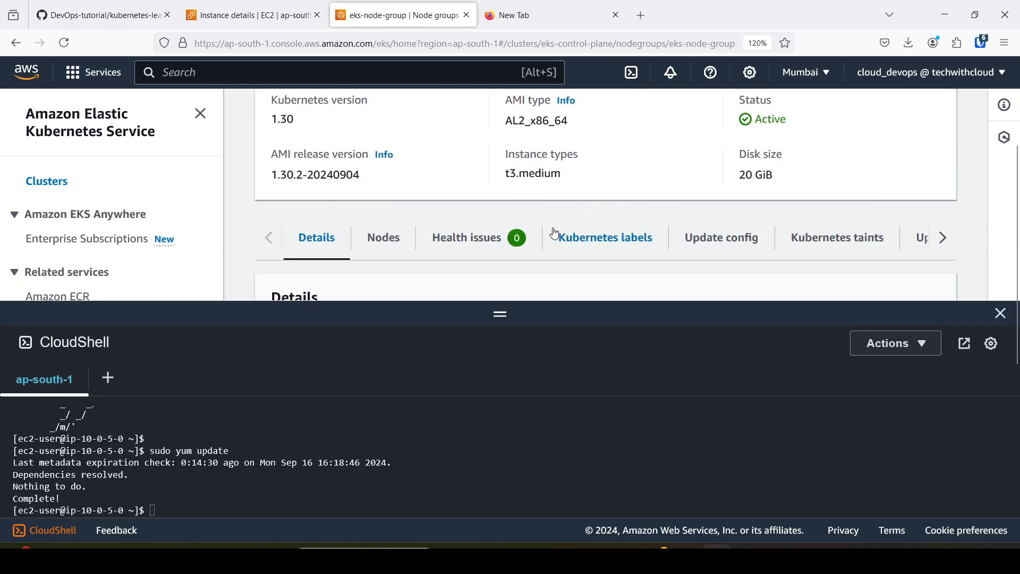
{"action": "scroll", "coordinate": [556, 233], "scroll_direction": "down", "scroll_amount": 2}
{"action": "scroll", "coordinate": [556, 233], "scroll_direction": "down", "scroll_amount": 3}
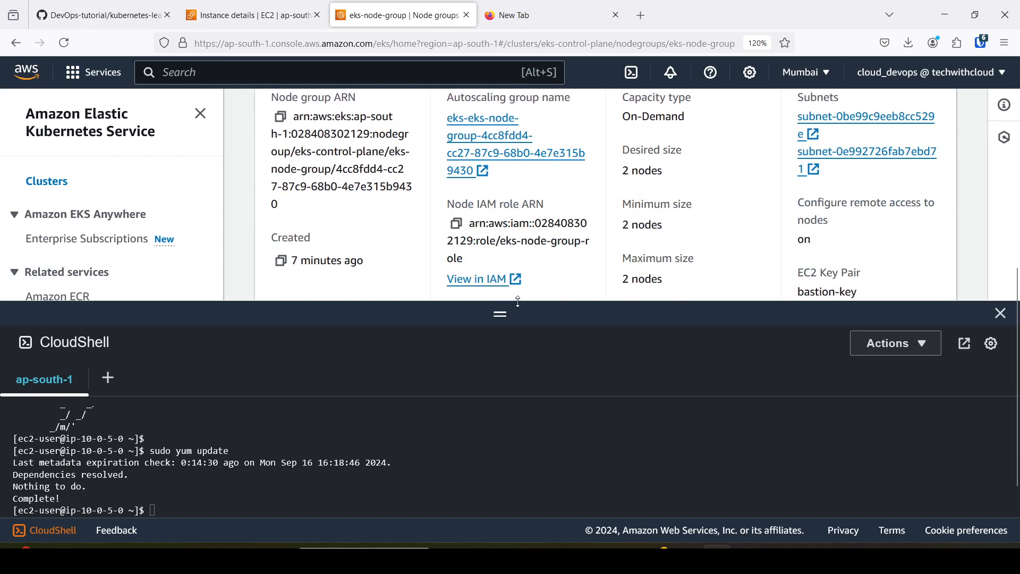
{"action": "left_click_drag", "start_coordinate": [519, 301], "coordinate": [519, 409]}
{"action": "scroll", "coordinate": [519, 317], "scroll_direction": "up", "scroll_amount": 4}
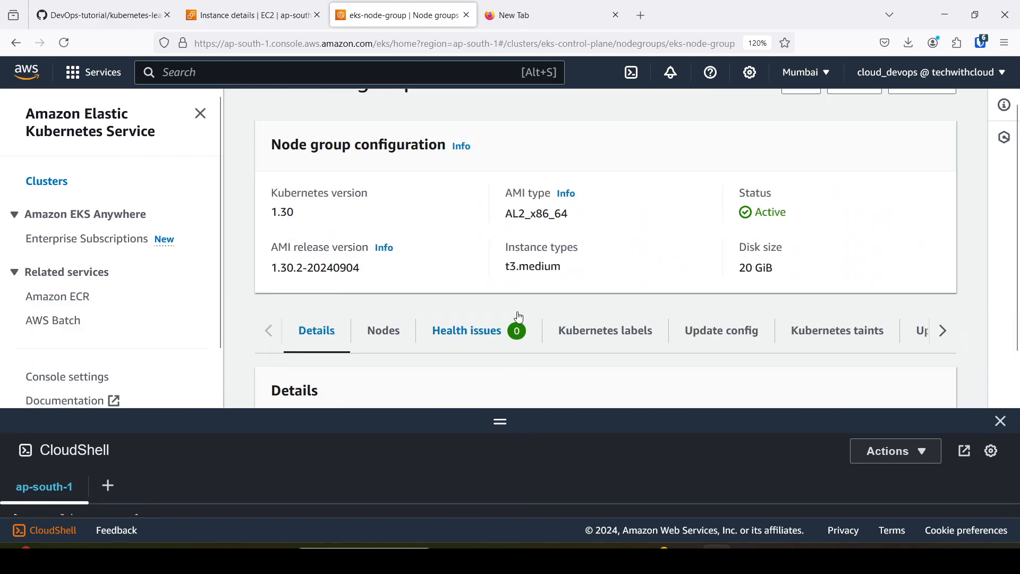
{"action": "scroll", "coordinate": [520, 317], "scroll_direction": "down", "scroll_amount": 5}
{"action": "scroll", "coordinate": [519, 314], "scroll_direction": "up", "scroll_amount": 7}
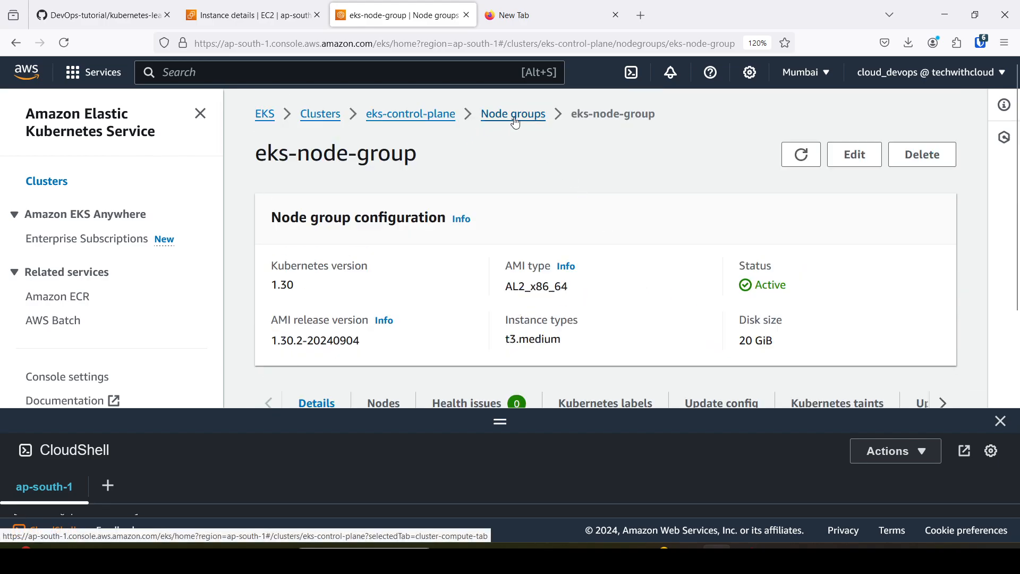
{"action": "scroll", "coordinate": [659, 223], "scroll_direction": "down", "scroll_amount": 3}
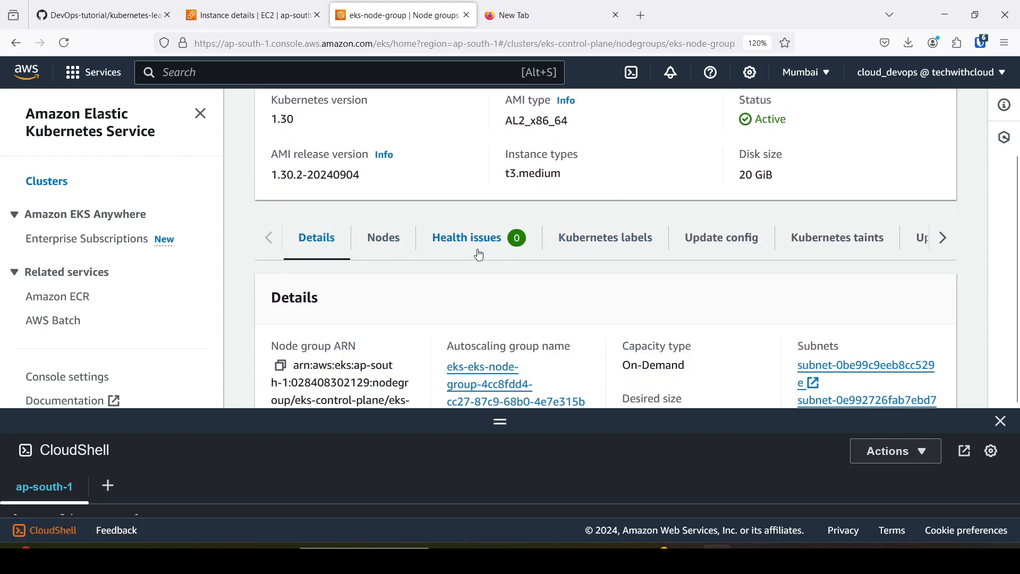
{"action": "scroll", "coordinate": [393, 263], "scroll_direction": "up", "scroll_amount": 2}
Open the node list of eks-node-group and examine each node's instance type and status.
{"action": "left_click", "coordinate": [375, 328]}
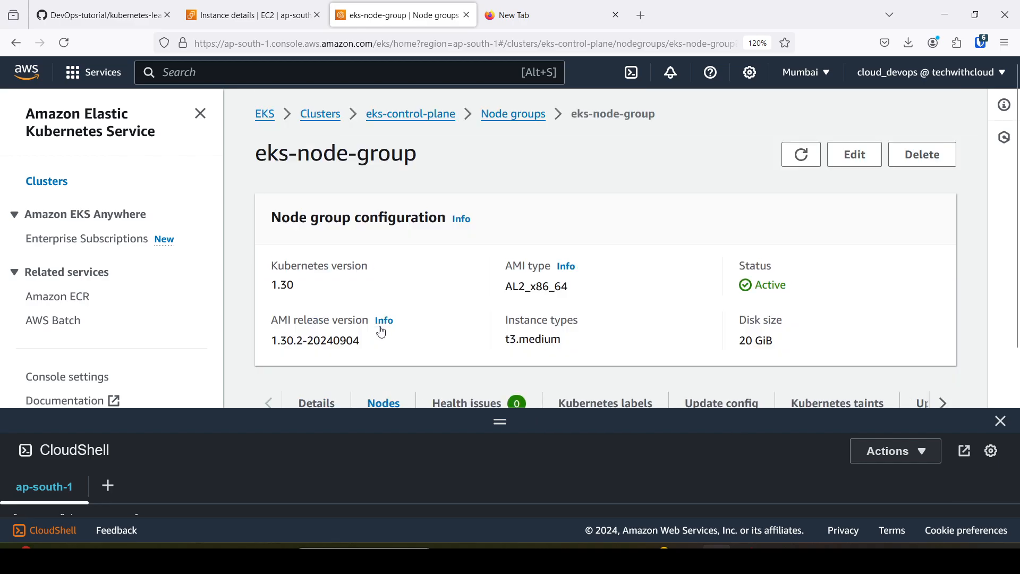
{"action": "scroll", "coordinate": [449, 306], "scroll_direction": "down", "scroll_amount": 4}
{"action": "scroll", "coordinate": [449, 306], "scroll_direction": "down", "scroll_amount": 1}
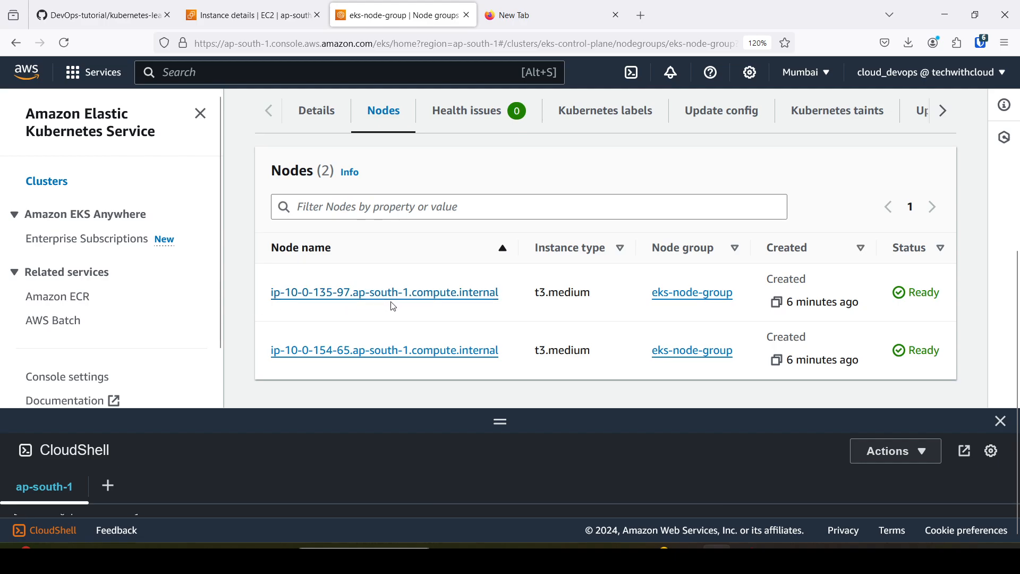
{"action": "left_click_drag", "start_coordinate": [534, 298], "coordinate": [582, 296]}
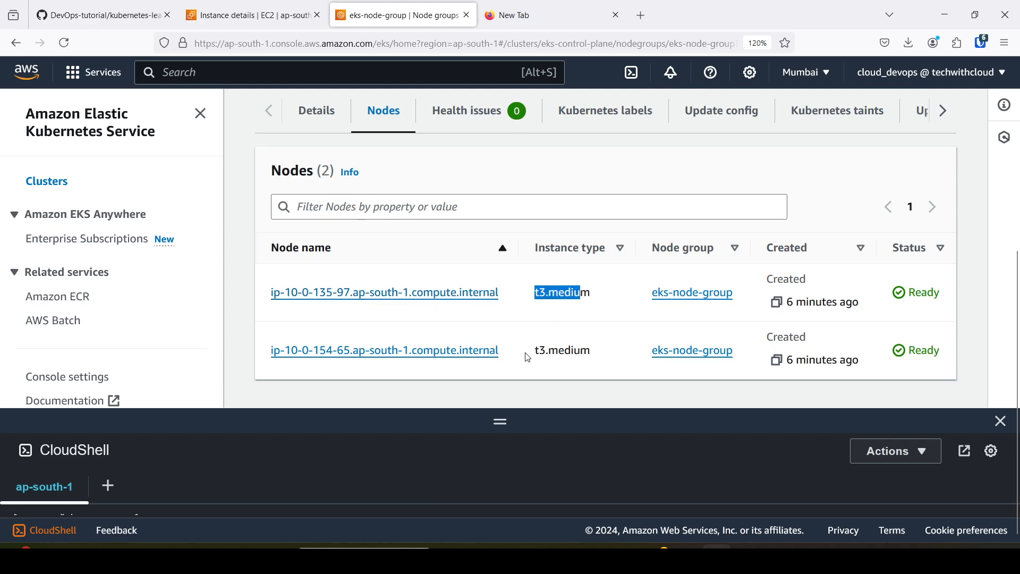
{"action": "left_click_drag", "start_coordinate": [530, 353], "coordinate": [619, 355]}
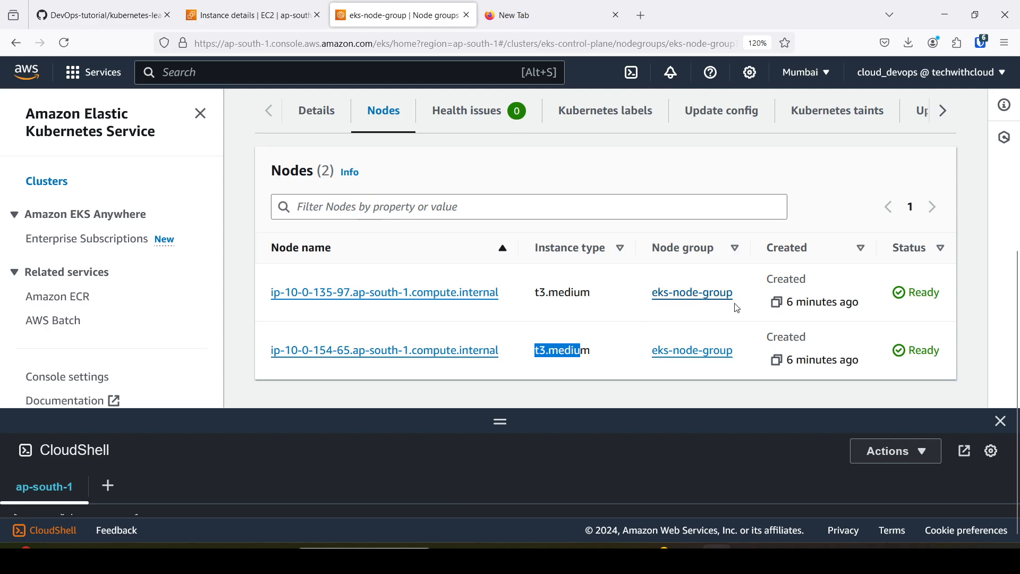
{"action": "scroll", "coordinate": [612, 322], "scroll_direction": "up", "scroll_amount": 5}
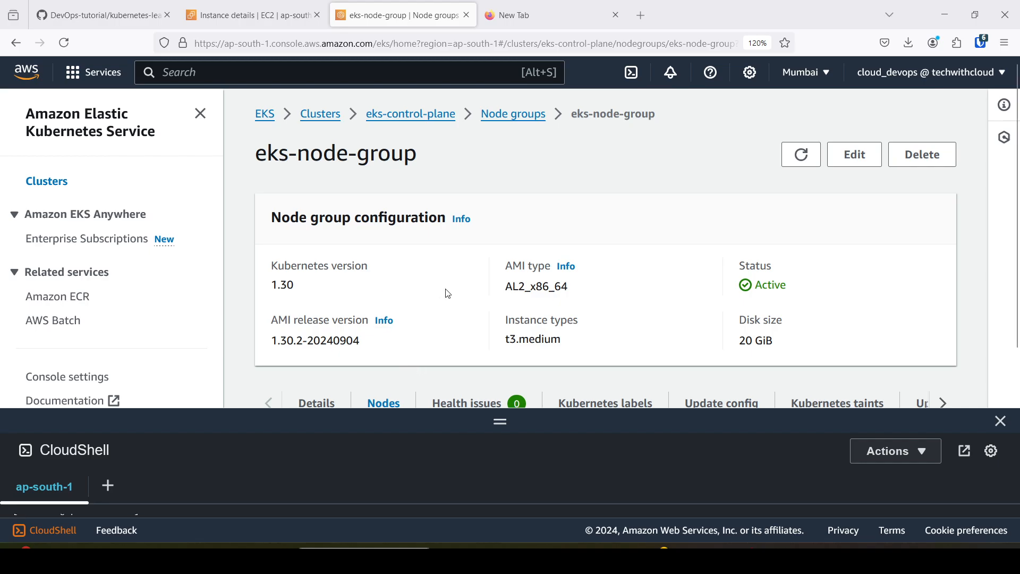
{"action": "scroll", "coordinate": [612, 258], "scroll_direction": "down", "scroll_amount": 5}
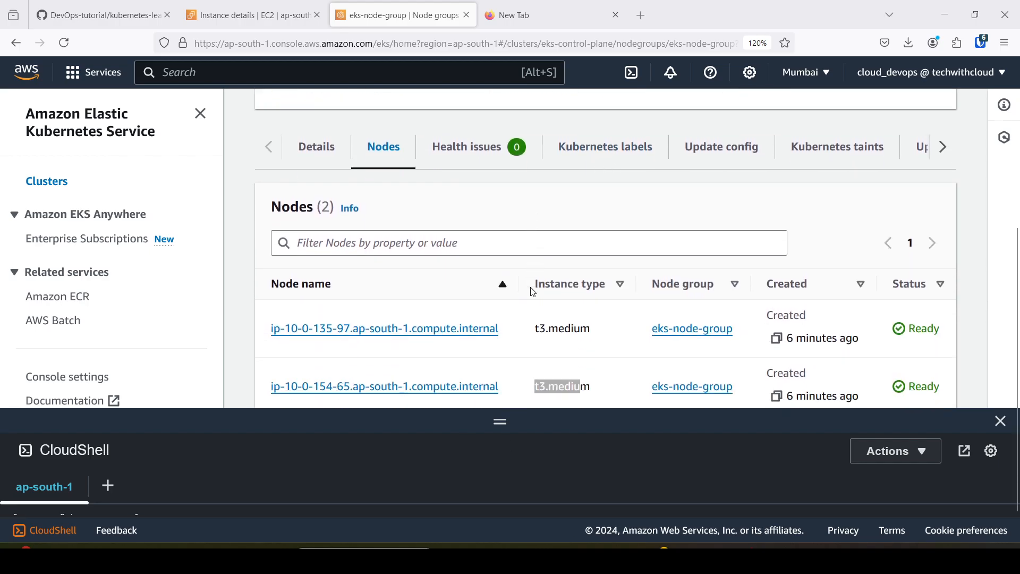
{"action": "left_click", "coordinate": [594, 346]}
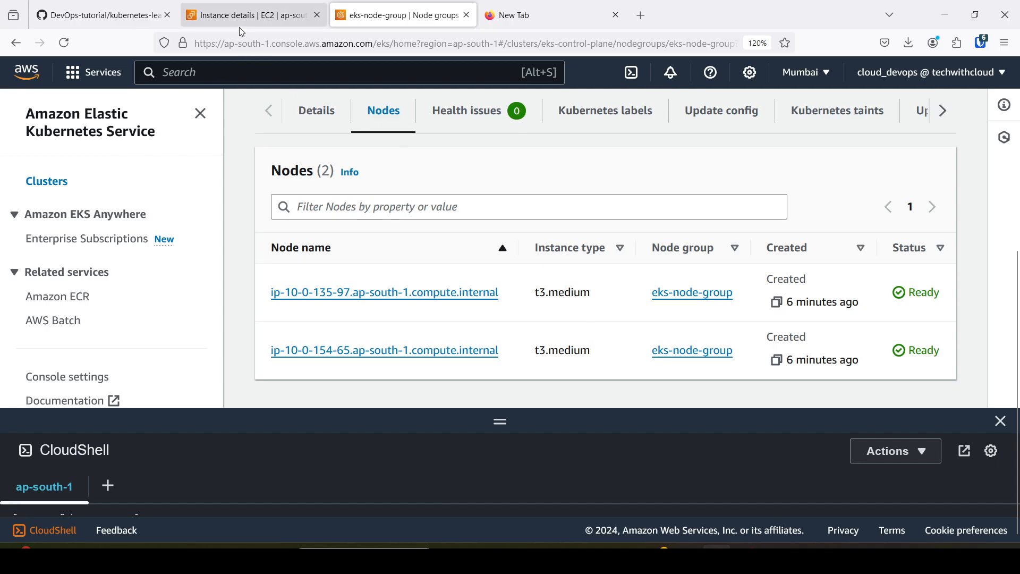
Review the architecture diagram, return to the bastion-host page, reconnect its CloudShell session and clear the terminal.
{"action": "left_click", "coordinate": [127, 11]}
{"action": "scroll", "coordinate": [389, 302], "scroll_direction": "up", "scroll_amount": 7}
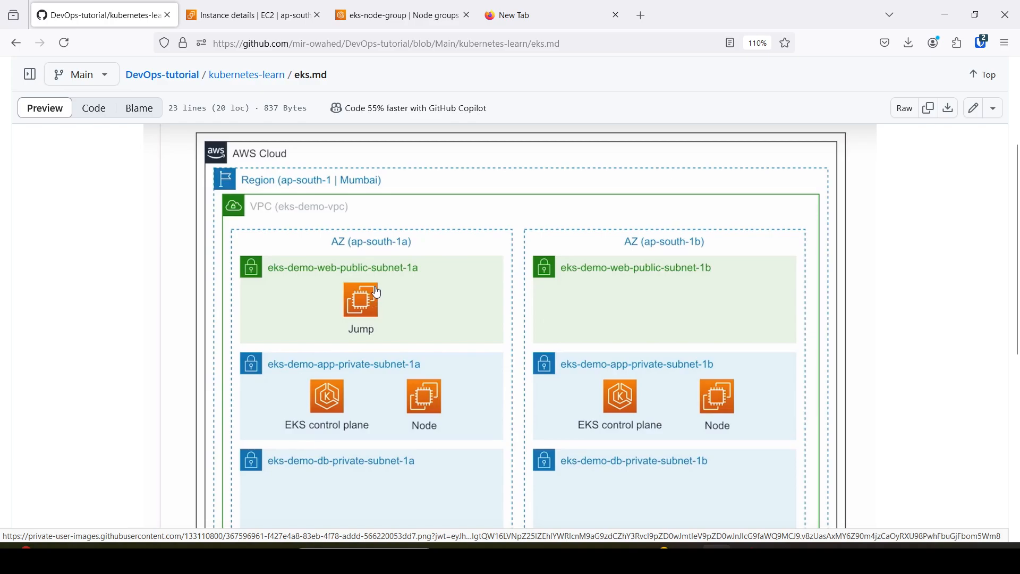
{"action": "left_click", "coordinate": [282, 9]}
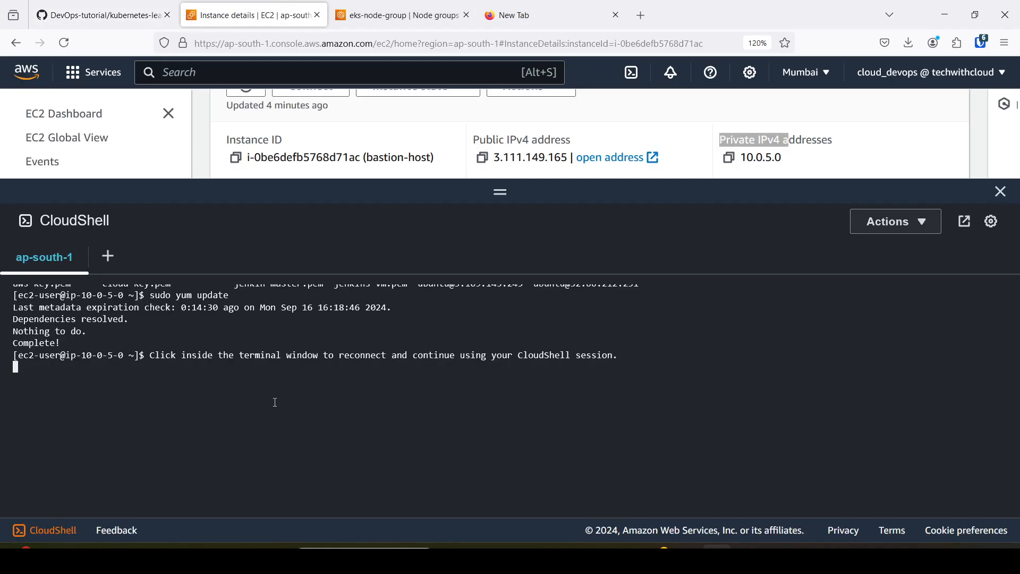
{"action": "left_click", "coordinate": [239, 394]}
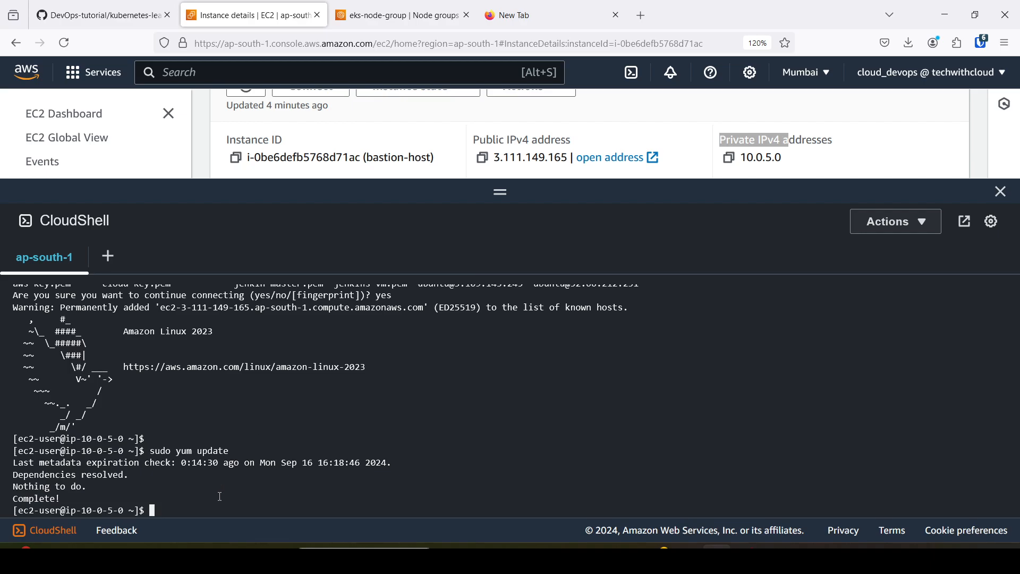
{"action": "key", "text": "ctrl+l"}
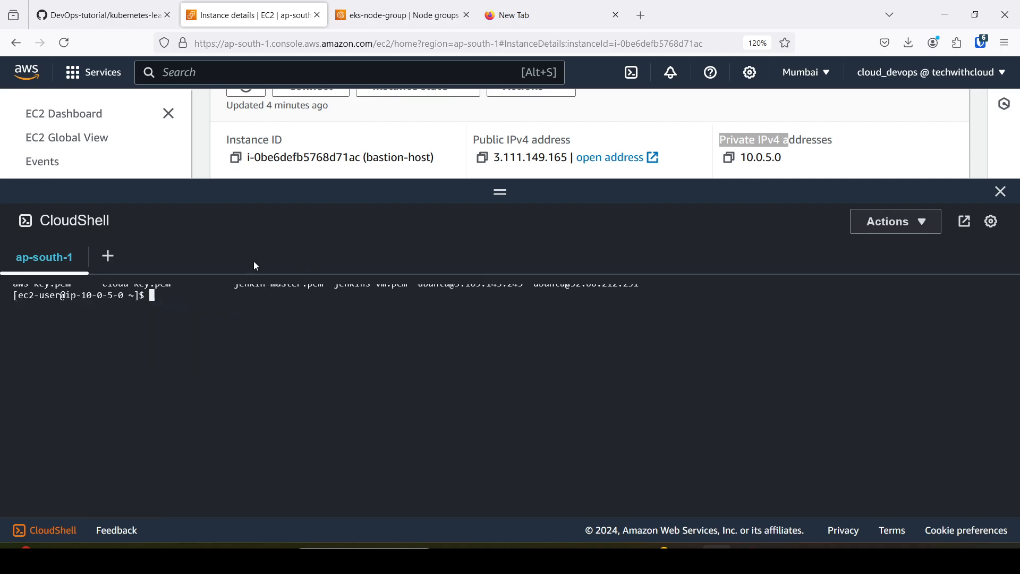
Check the architecture diagram, duplicate the eks-node-group browser tab and open the IAM service in the copy.
{"action": "left_click", "coordinate": [133, 16]}
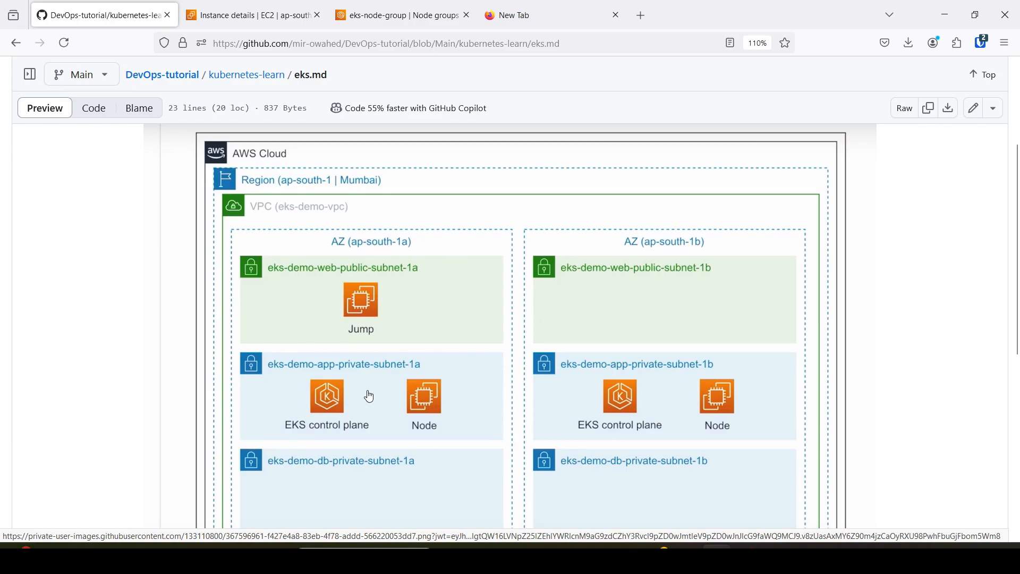
{"action": "left_click", "coordinate": [397, 14]}
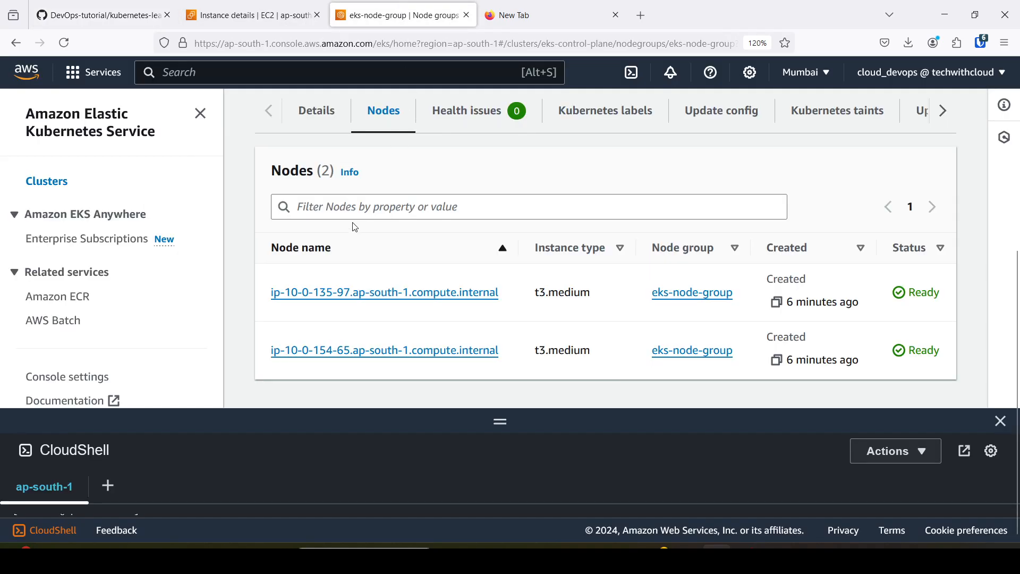
{"action": "right_click", "coordinate": [392, 16]}
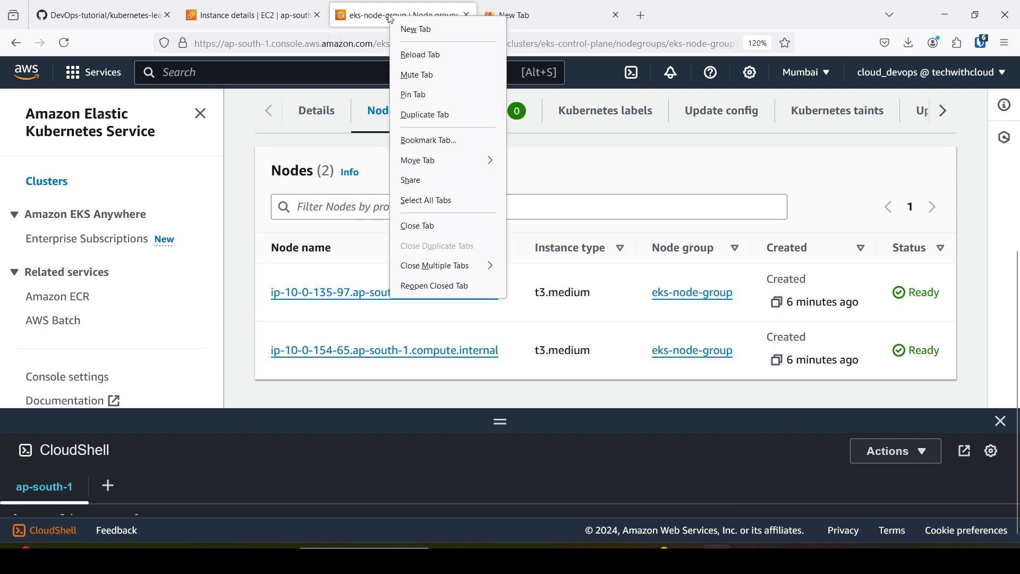
{"action": "left_click", "coordinate": [411, 120]}
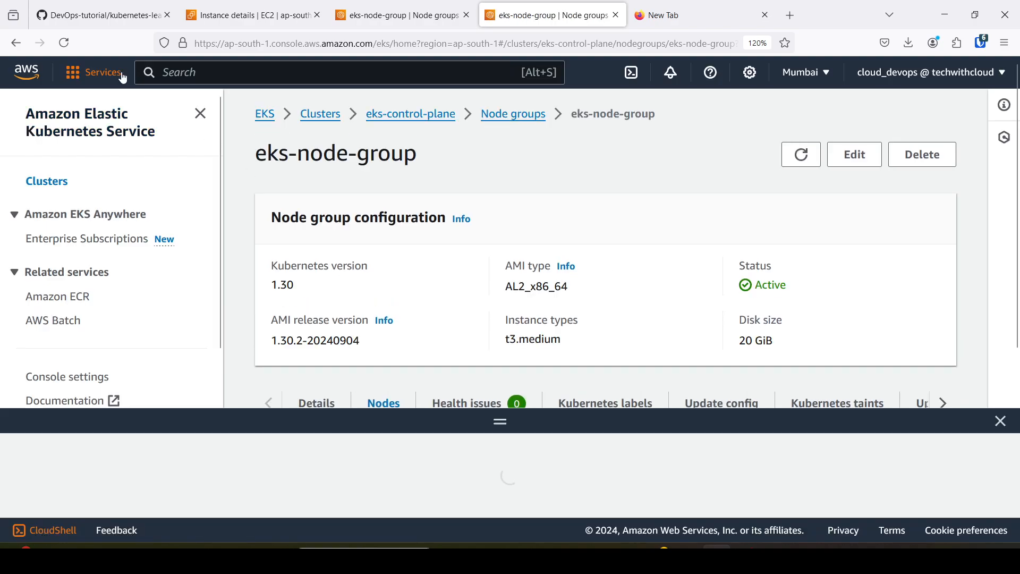
{"action": "left_click", "coordinate": [176, 74]}
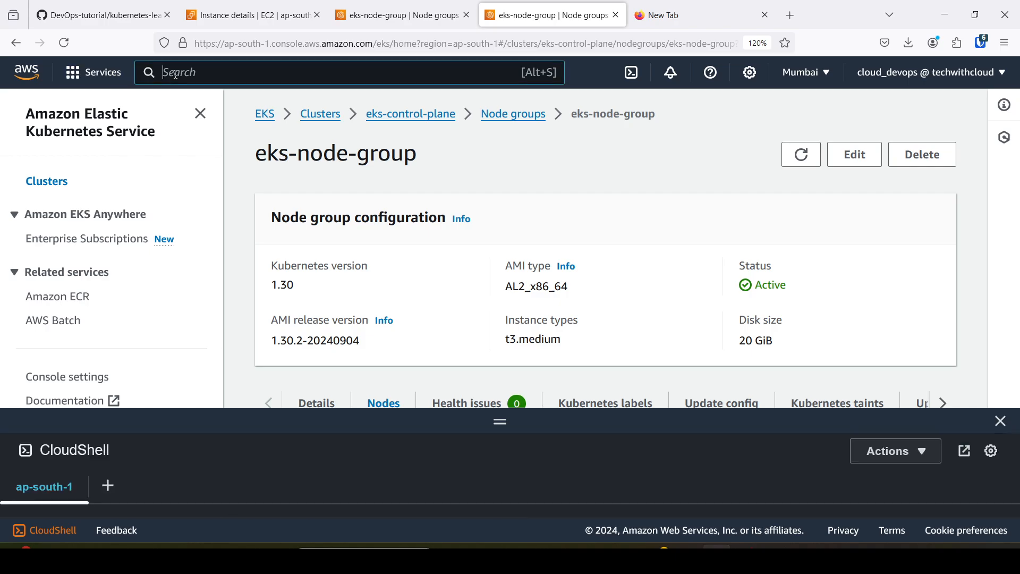
{"action": "type", "text": "iam"}
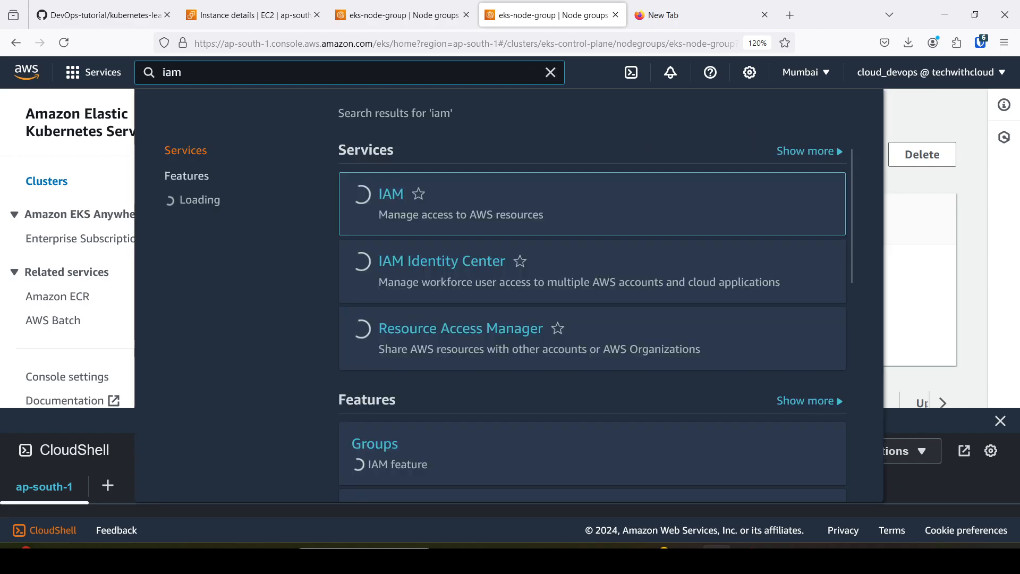
{"action": "left_click", "coordinate": [395, 201]}
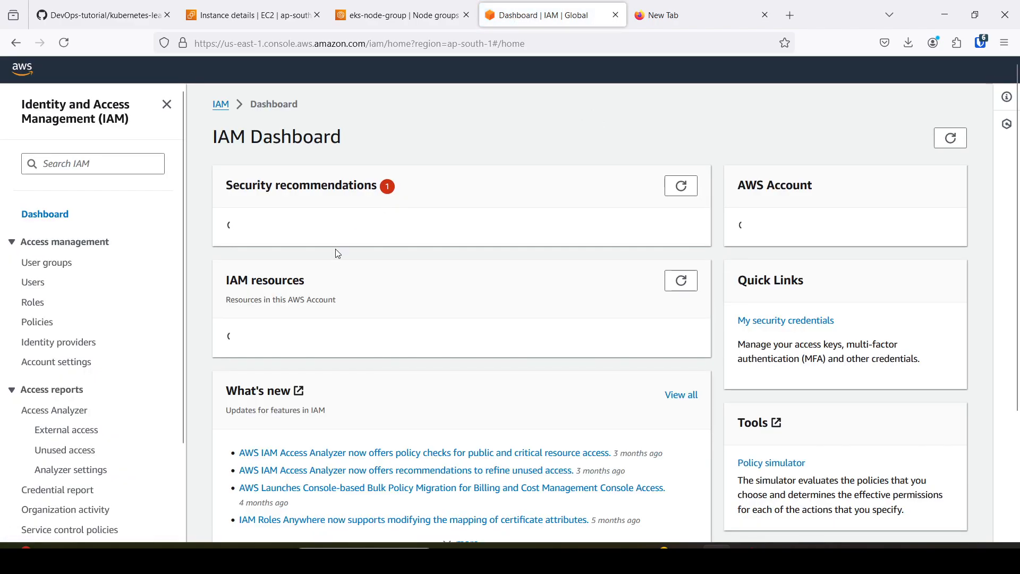
Open the IAM user cloud_devops and go to the access keys in its security credentials.
{"action": "left_click", "coordinate": [36, 286]}
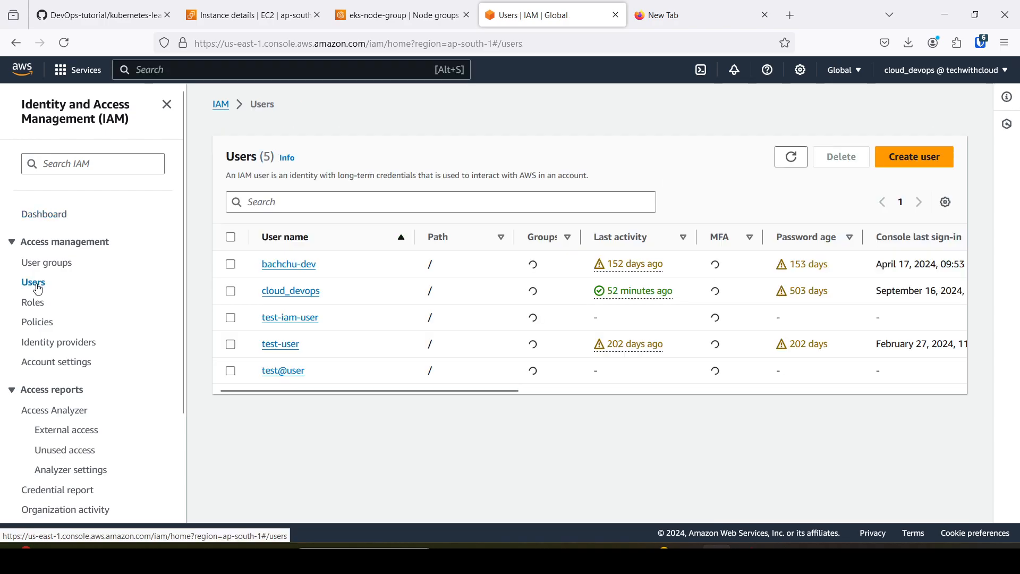
{"action": "left_click", "coordinate": [293, 294]}
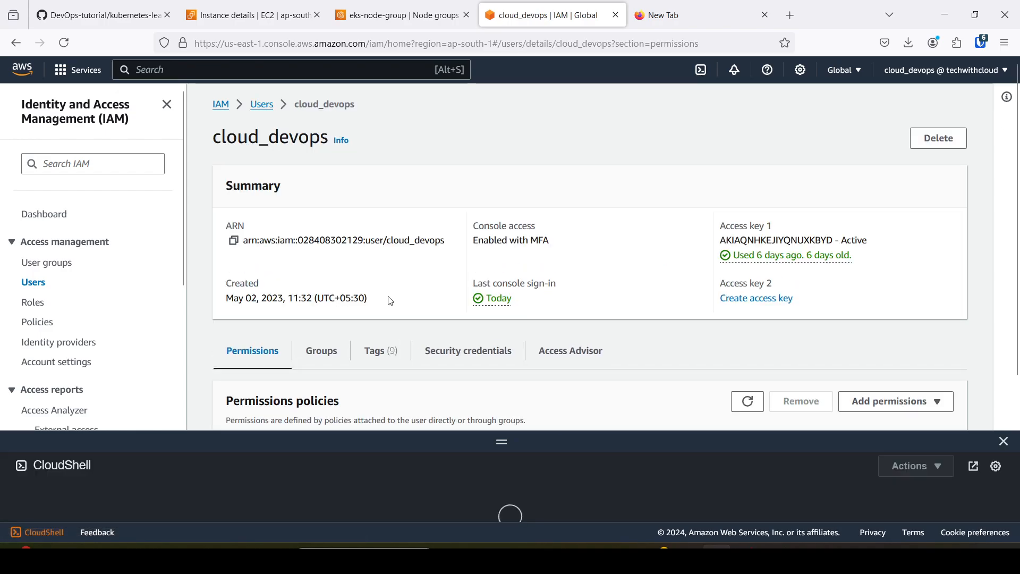
{"action": "scroll", "coordinate": [274, 370], "scroll_direction": "down", "scroll_amount": 3}
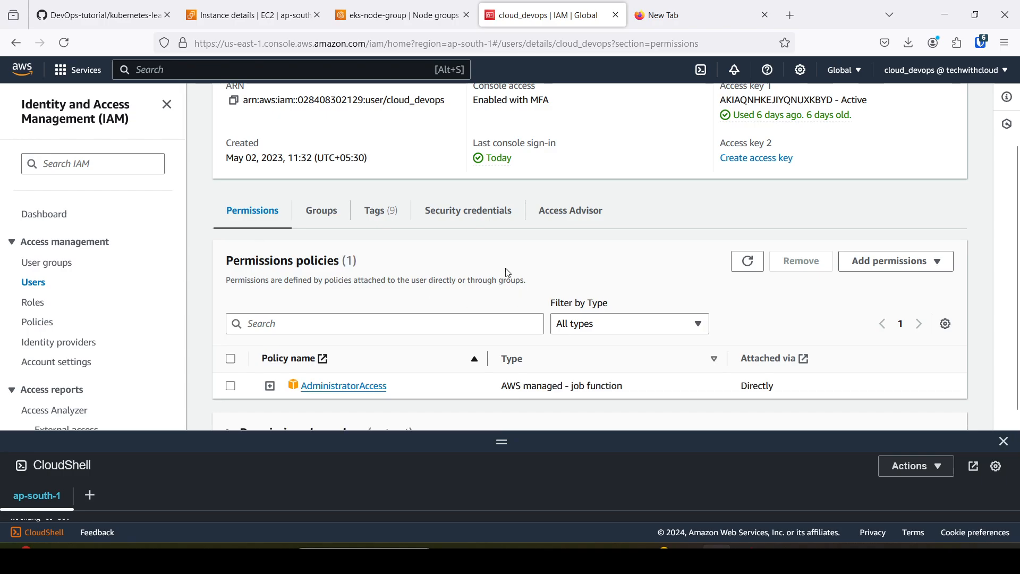
{"action": "left_click", "coordinate": [488, 216]}
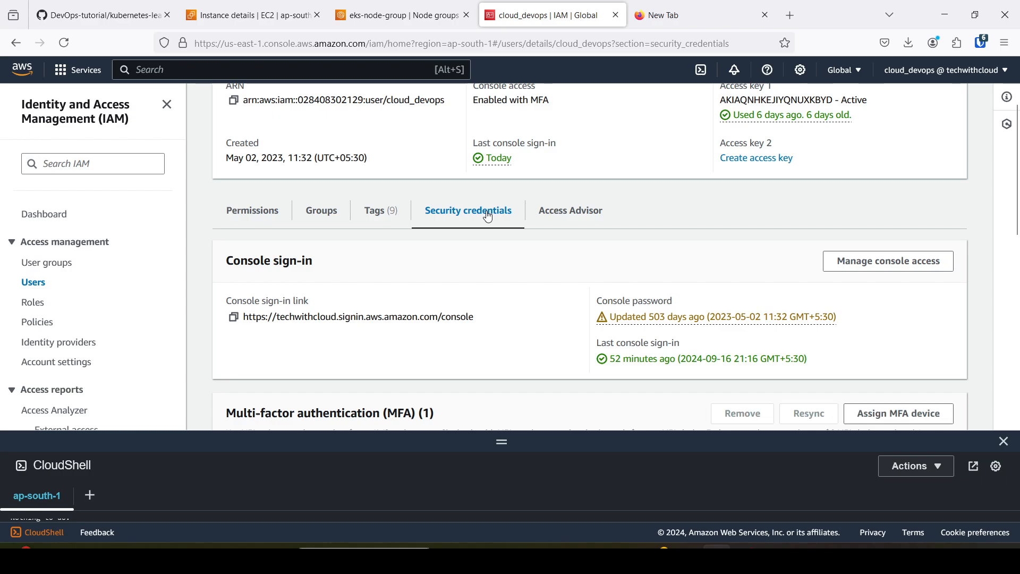
{"action": "scroll", "coordinate": [486, 229], "scroll_direction": "down", "scroll_amount": 7}
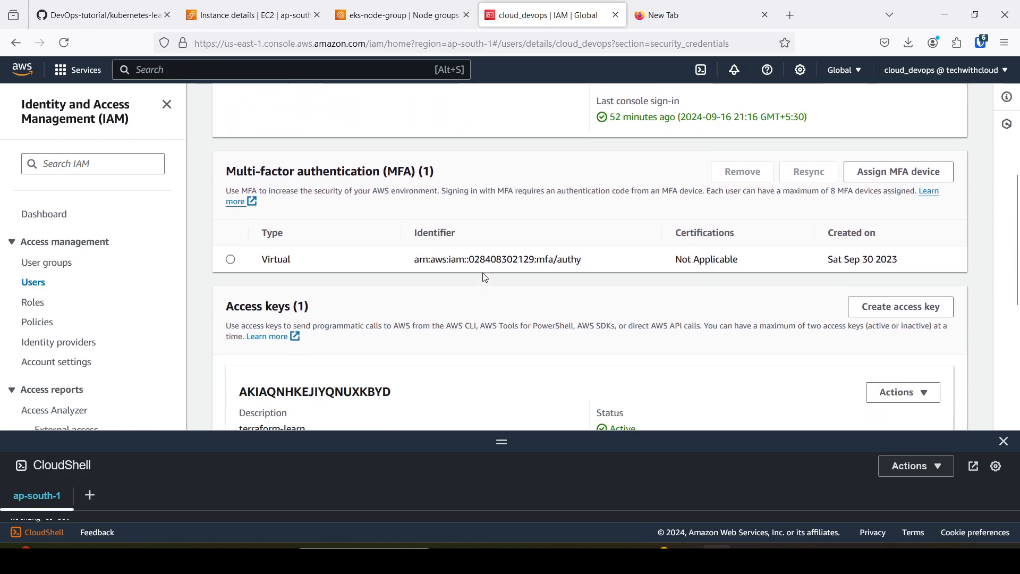
Start a new access key for cloud_devops with the Command Line Interface (CLI) use case and acknowledge the alternatives recommendation.
{"action": "scroll", "coordinate": [422, 241], "scroll_direction": "down", "scroll_amount": 1}
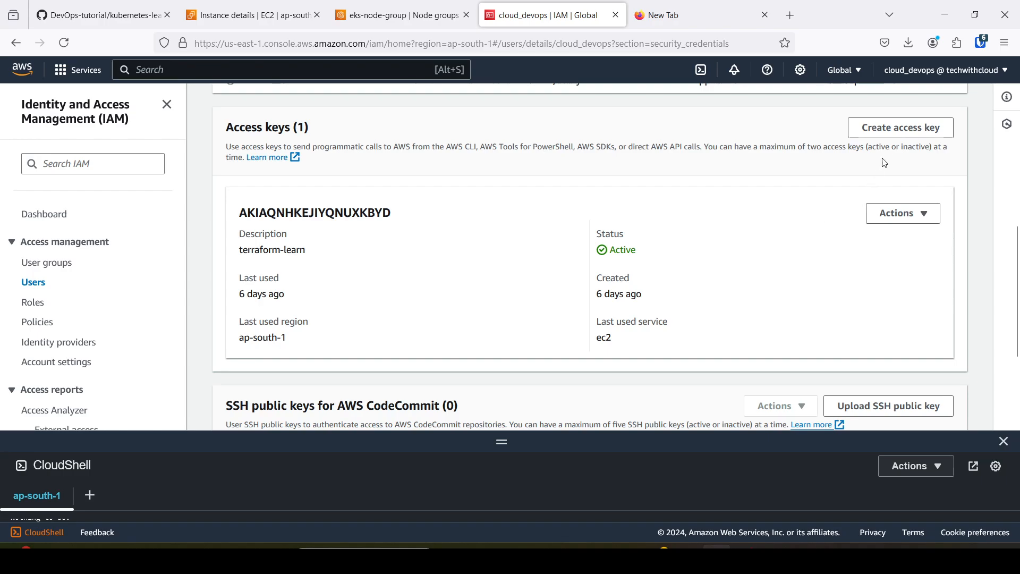
{"action": "left_click", "coordinate": [903, 132]}
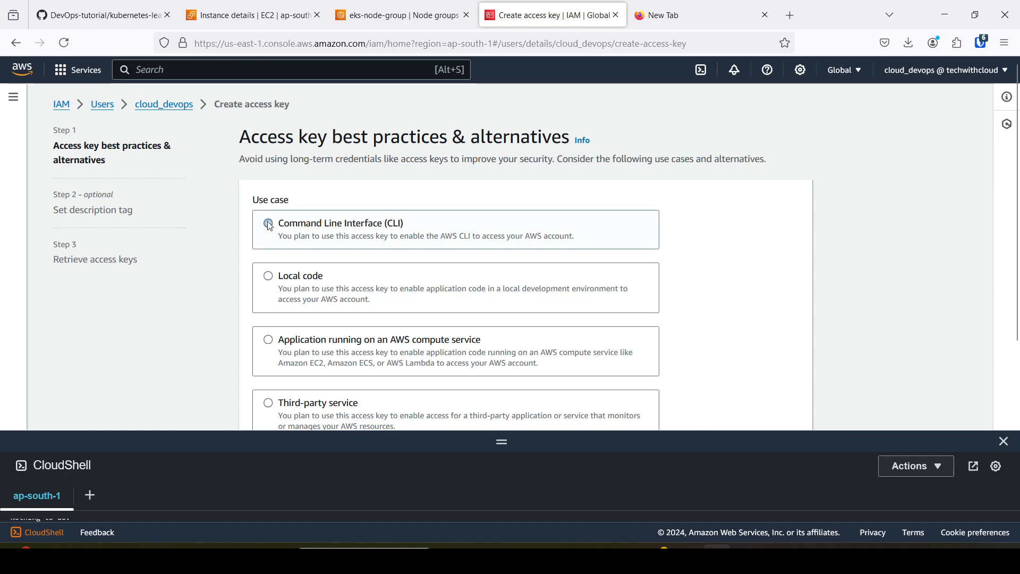
{"action": "left_click", "coordinate": [273, 226]}
{"action": "scroll", "coordinate": [418, 236], "scroll_direction": "down", "scroll_amount": 3}
{"action": "scroll", "coordinate": [419, 236], "scroll_direction": "down", "scroll_amount": 4}
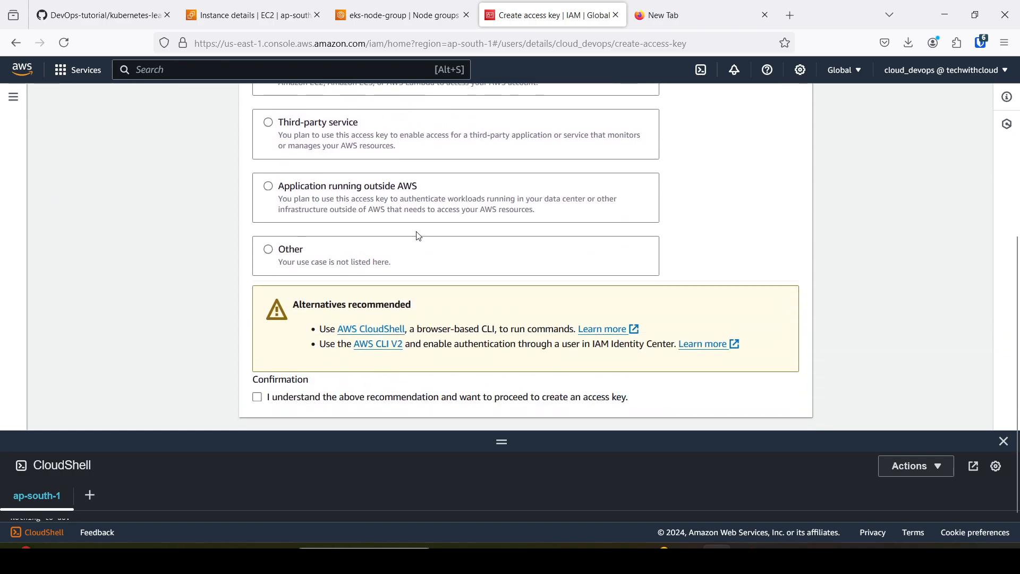
{"action": "left_click", "coordinate": [261, 366]}
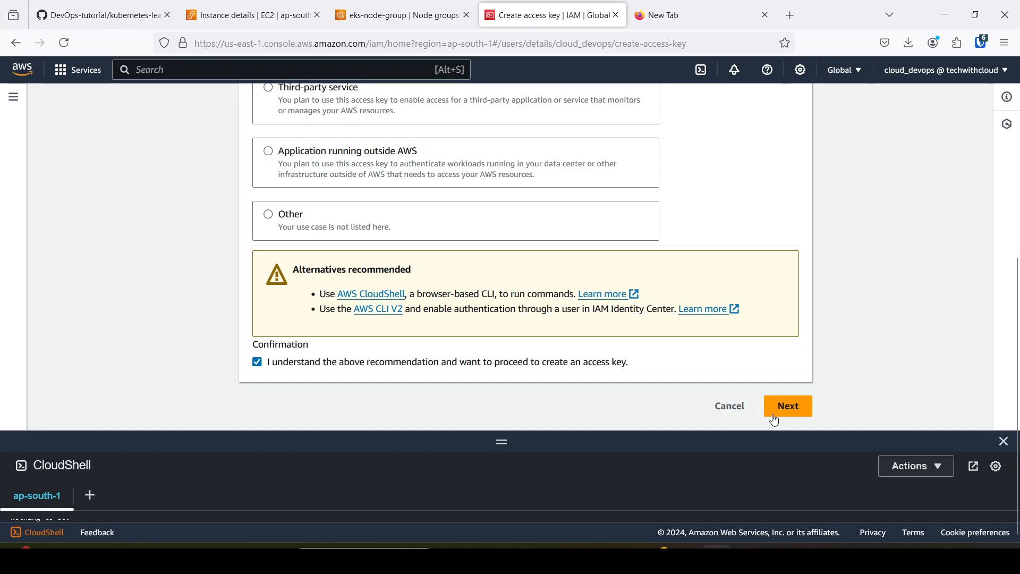
{"action": "left_click", "coordinate": [788, 407]}
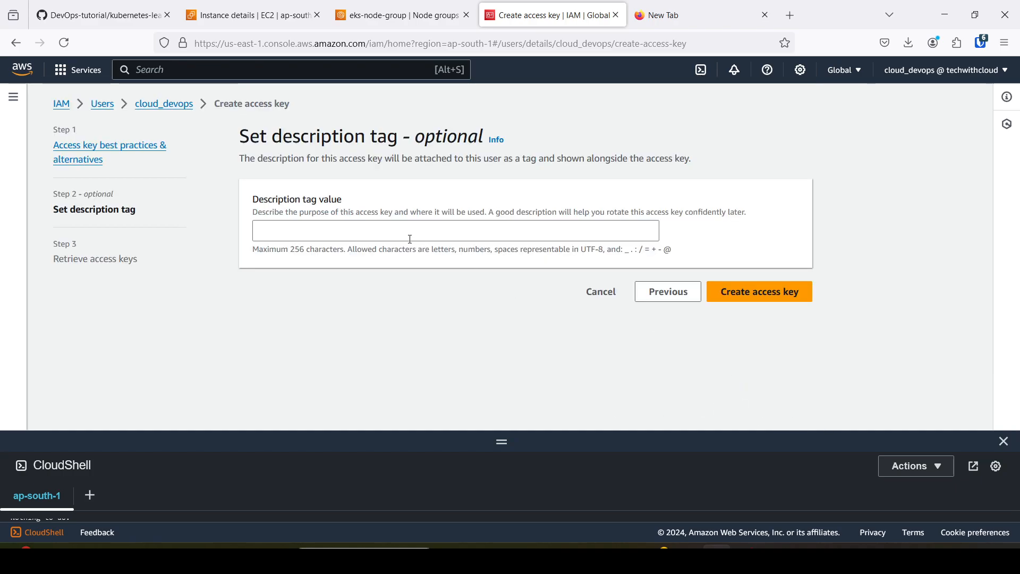
Set the description tag to eks-user and create the access key.
{"action": "left_click", "coordinate": [376, 232]}
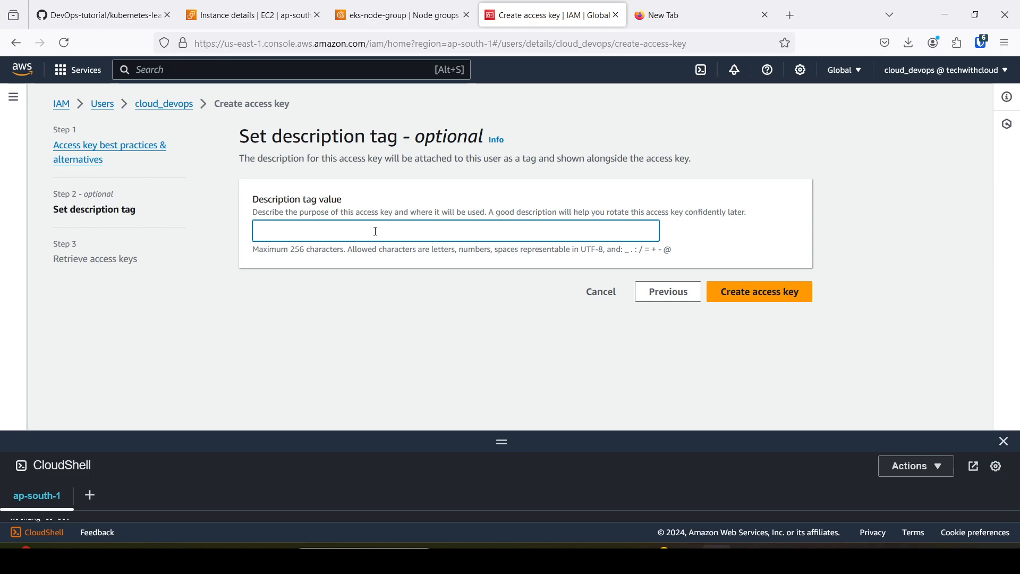
{"action": "type", "text": "eks-user"}
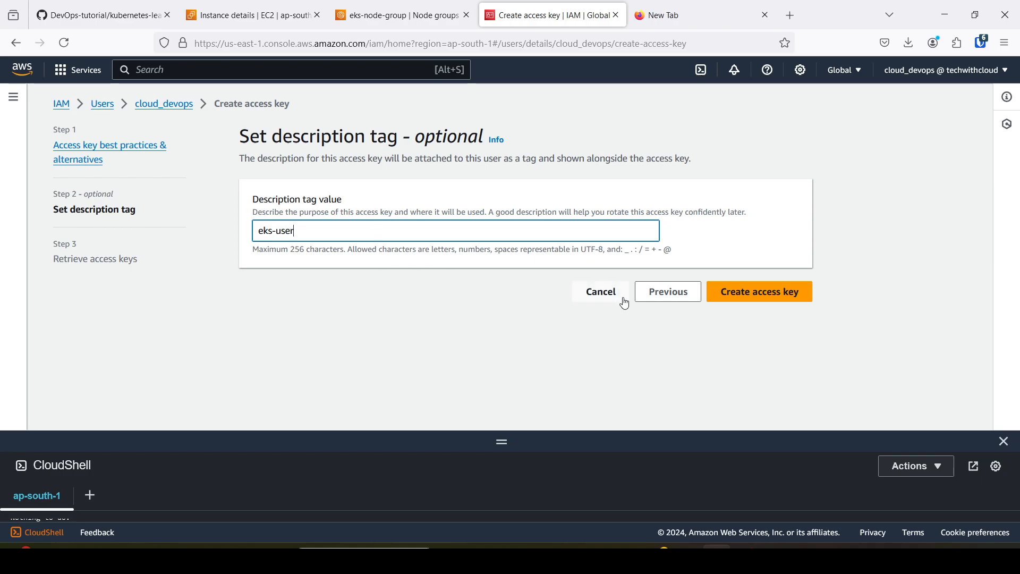
{"action": "left_click", "coordinate": [750, 303]}
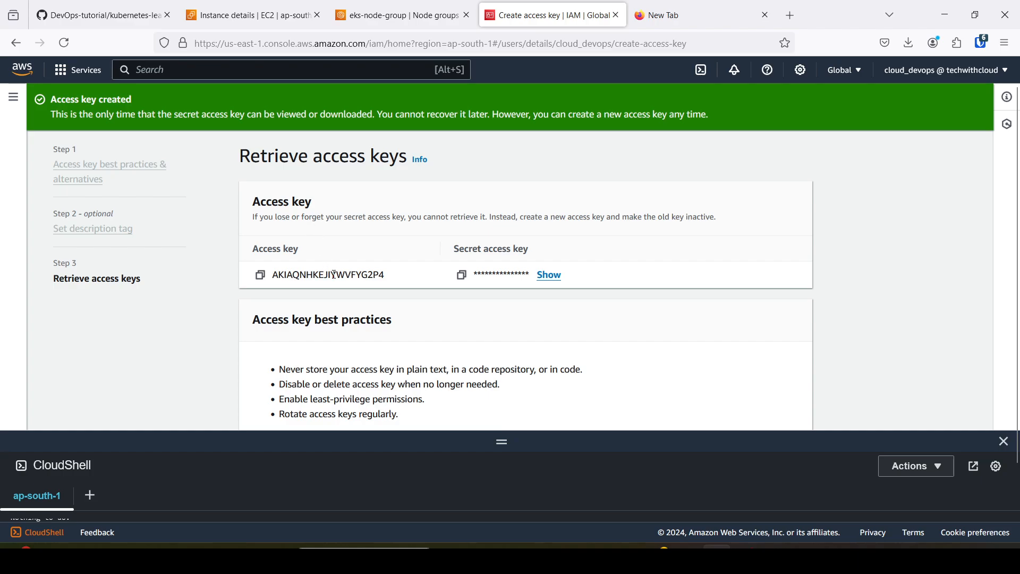
Return to the bastion-host page, reconnect and clear its CloudShell terminal, and run aws configure.
{"action": "left_click", "coordinate": [252, 16]}
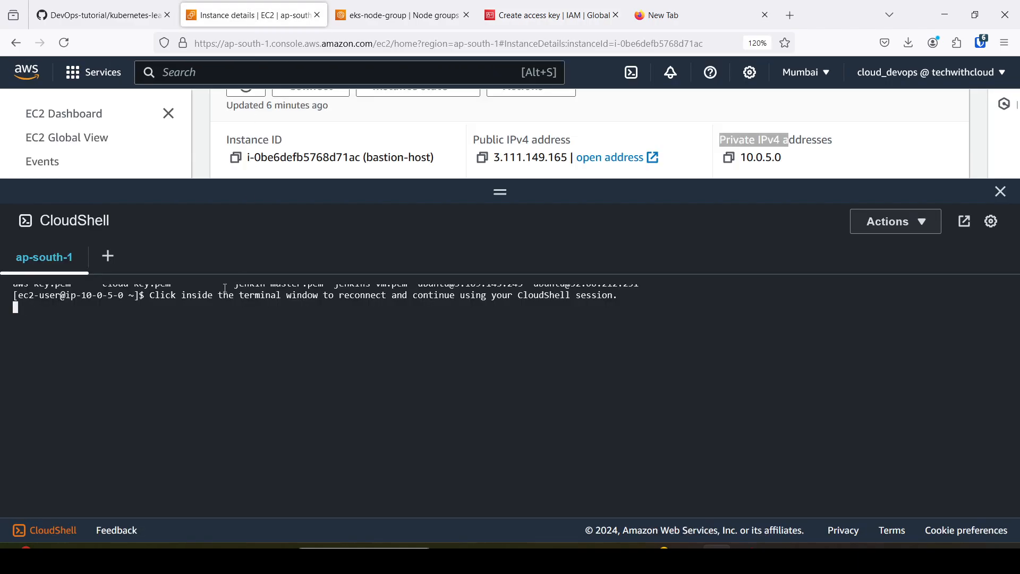
{"action": "left_click", "coordinate": [262, 340]}
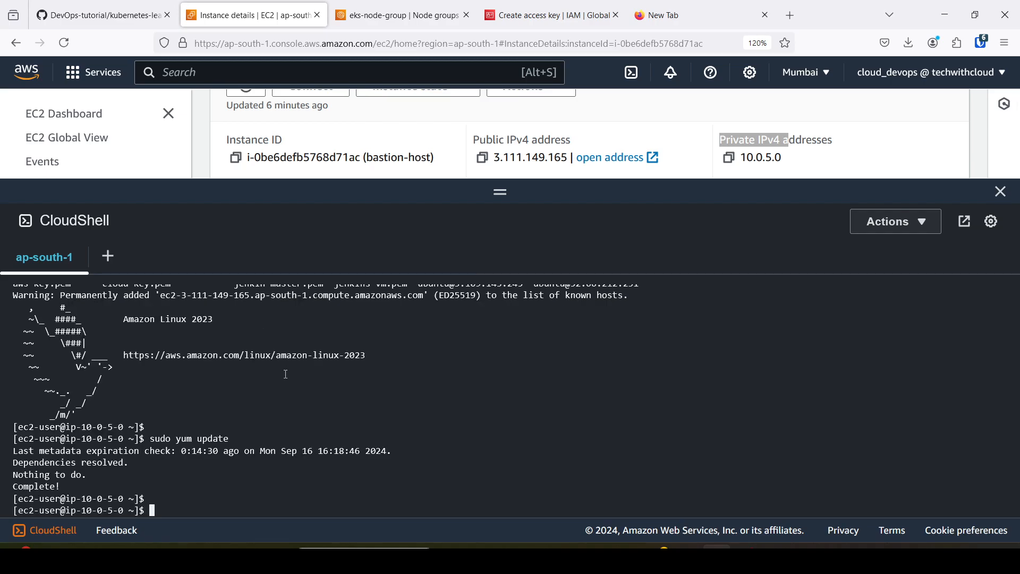
{"action": "key", "text": "ctrl+l"}
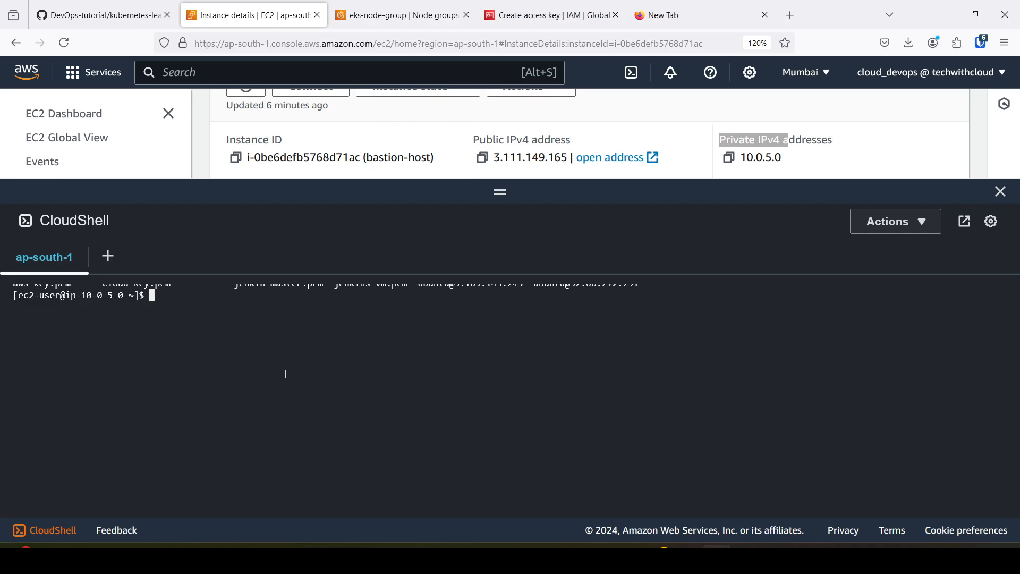
{"action": "type", "text": "aws configure"}
{"action": "key", "text": "Return"}
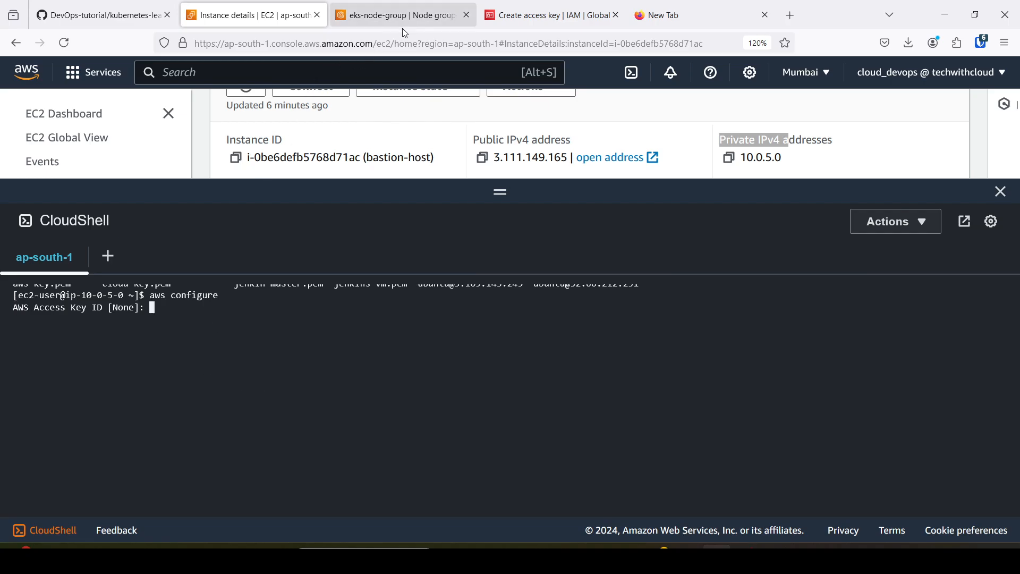
Copy the new access key from IAM and enter it as the AWS Access Key ID in the bastion-host terminal.
{"action": "left_click", "coordinate": [547, 14]}
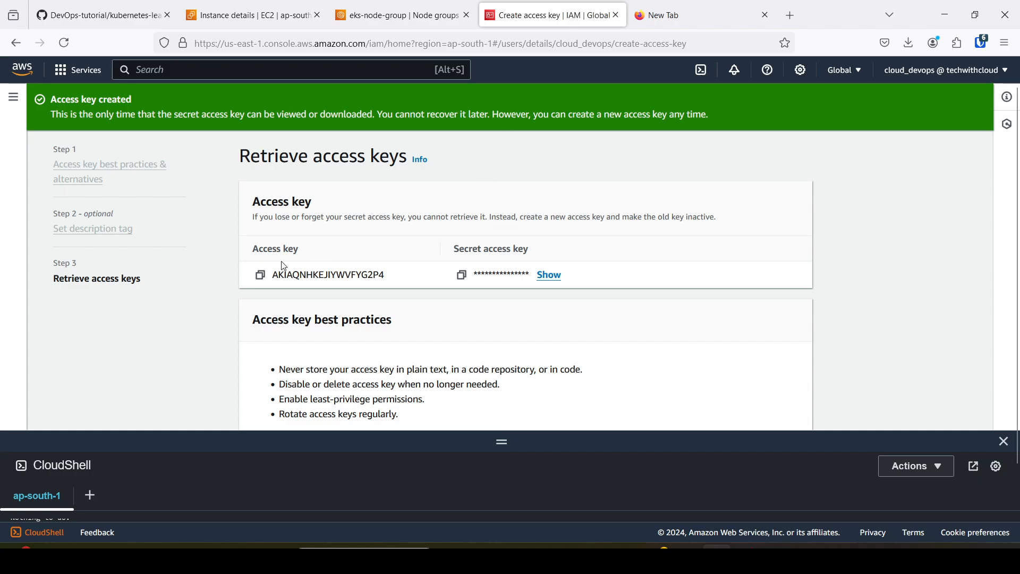
{"action": "left_click", "coordinate": [260, 274]}
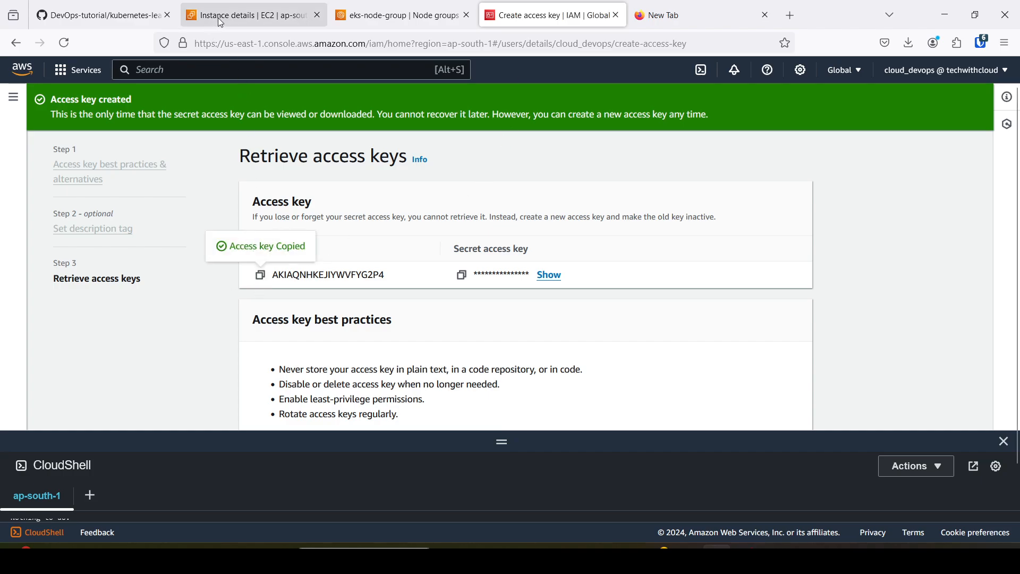
{"action": "left_click", "coordinate": [249, 15]}
{"action": "right_click", "coordinate": [235, 313]}
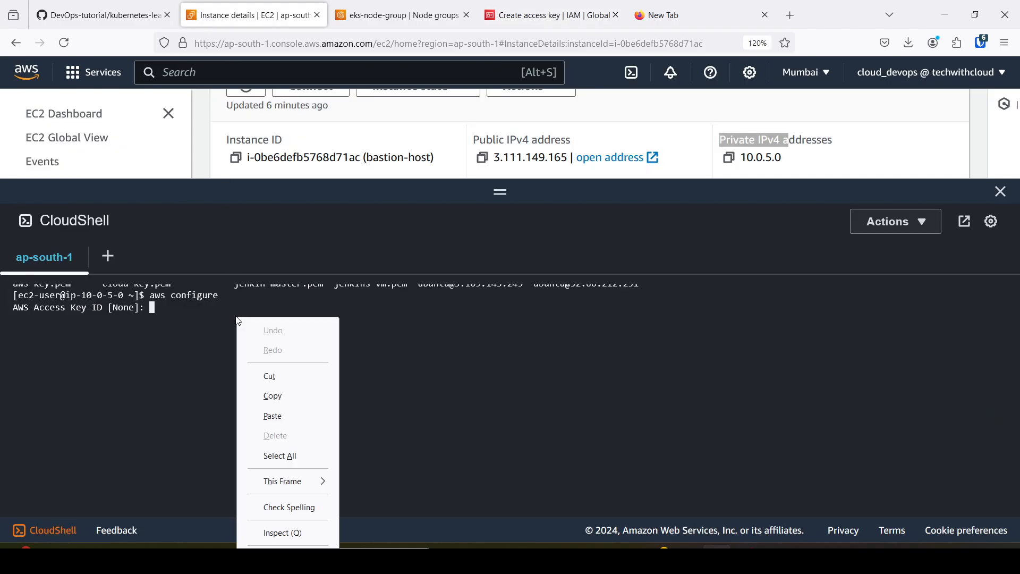
{"action": "left_click", "coordinate": [279, 417]}
{"action": "key", "text": "Return"}
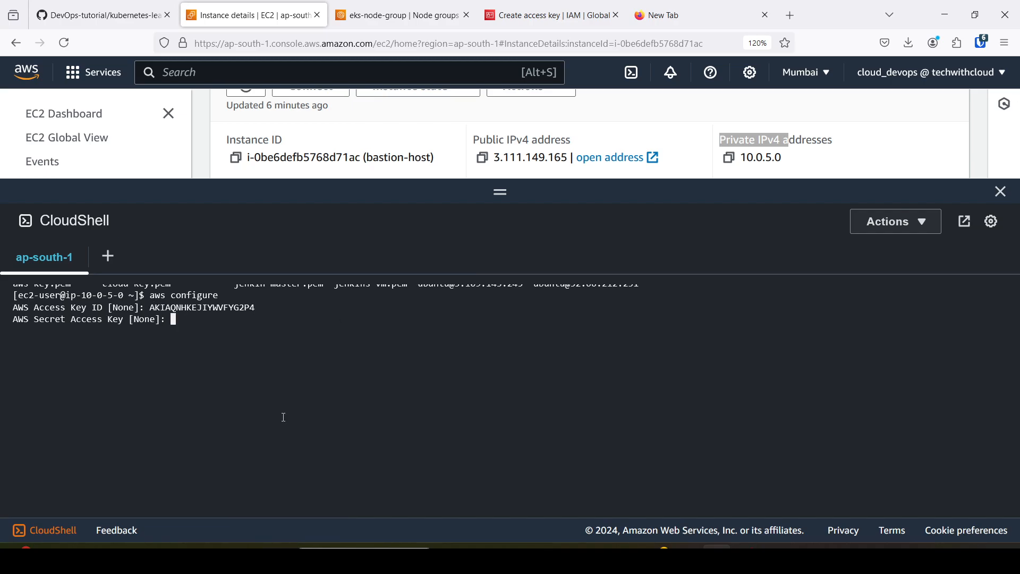
Copy the secret access key from IAM and enter it as the AWS Secret Access Key in the bastion-host terminal.
{"action": "left_click", "coordinate": [559, 17]}
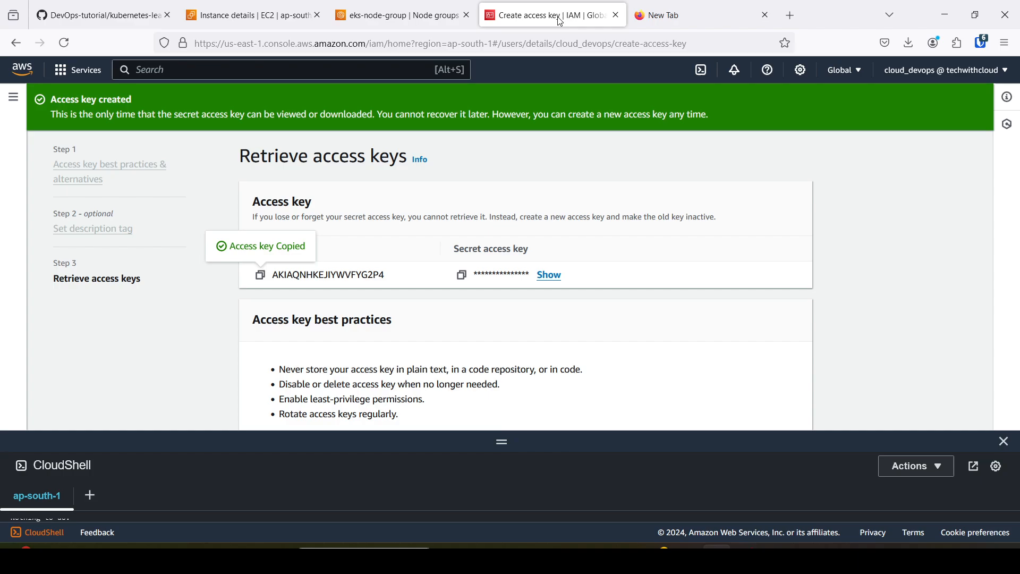
{"action": "left_click", "coordinate": [461, 276]}
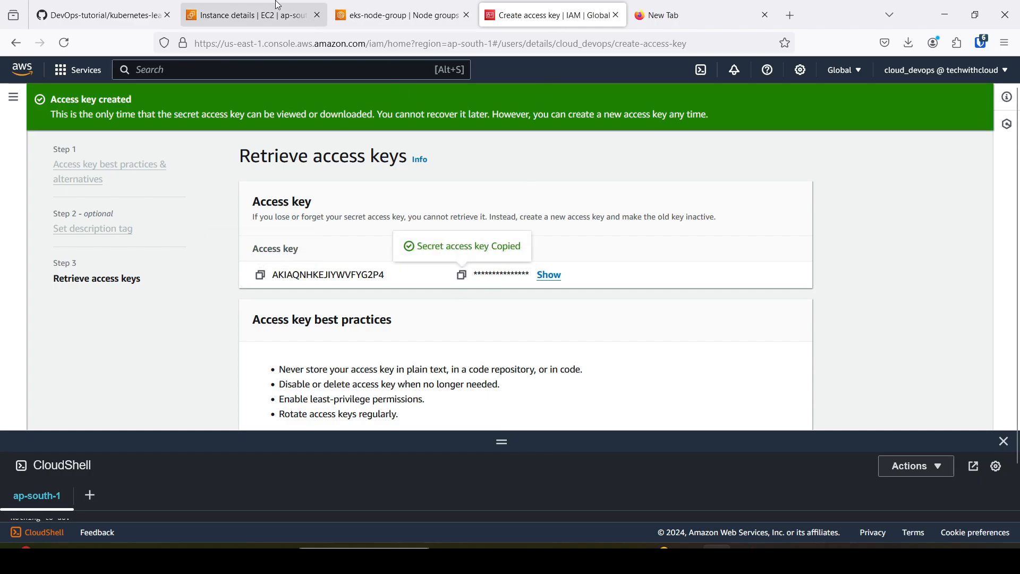
{"action": "left_click", "coordinate": [255, 15]}
{"action": "right_click", "coordinate": [242, 327]}
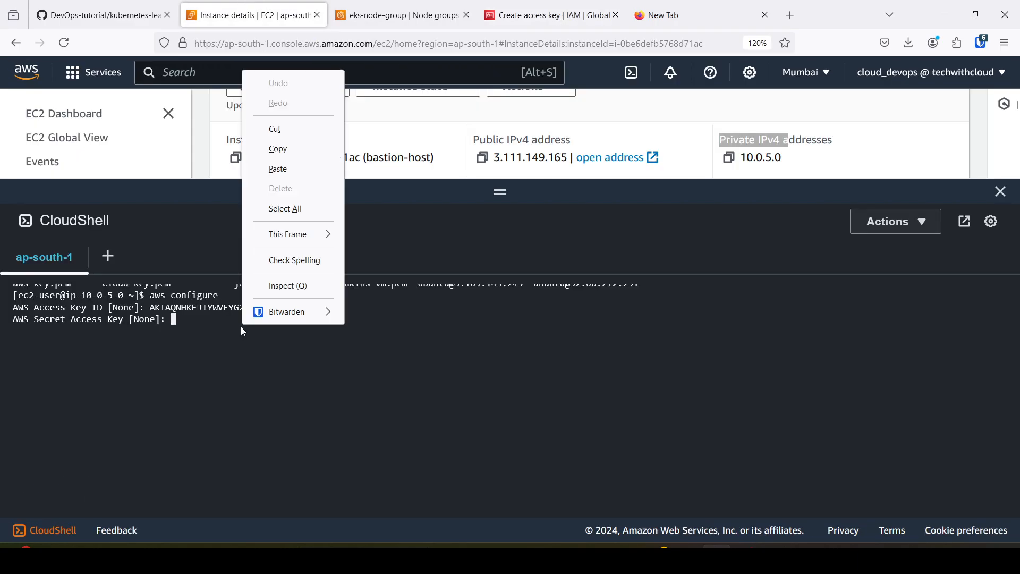
{"action": "left_click", "coordinate": [286, 165]}
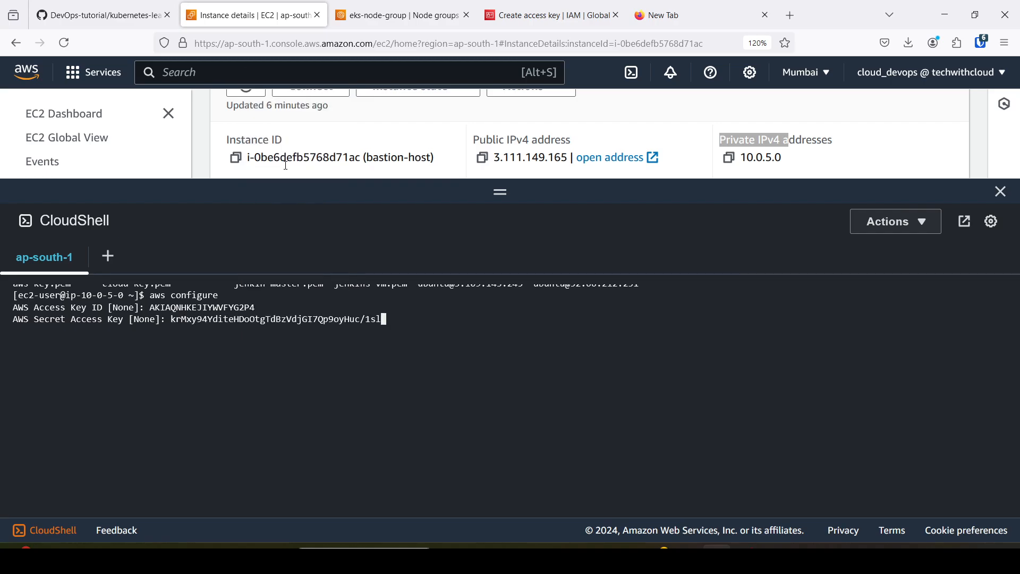
{"action": "key", "text": "Return"}
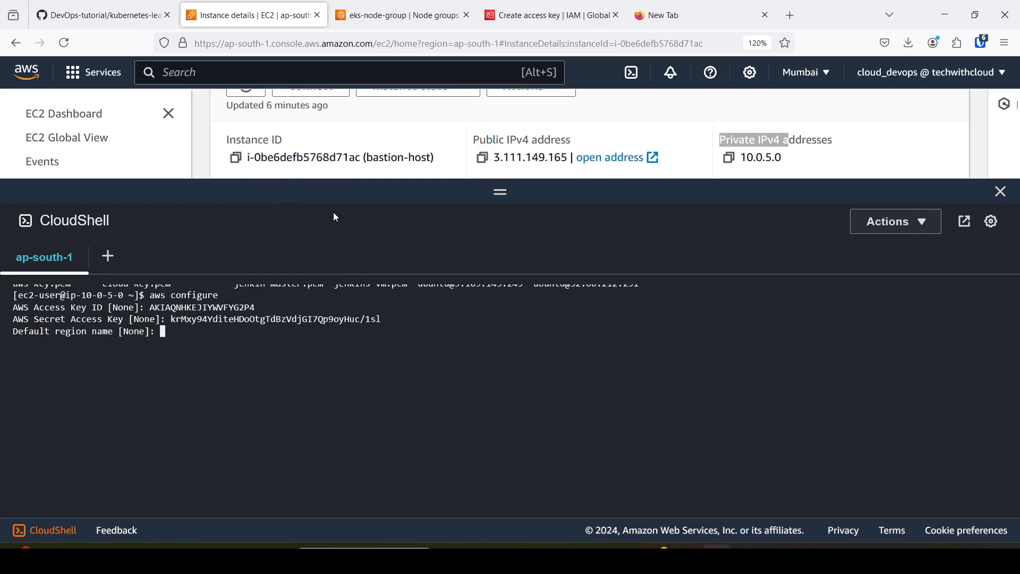
Check the Mumbai region code, then set the default region name to ap-south-1 and the default output format to json.
{"action": "type", "text": "ap-south-1"}
{"action": "left_click", "coordinate": [825, 74]}
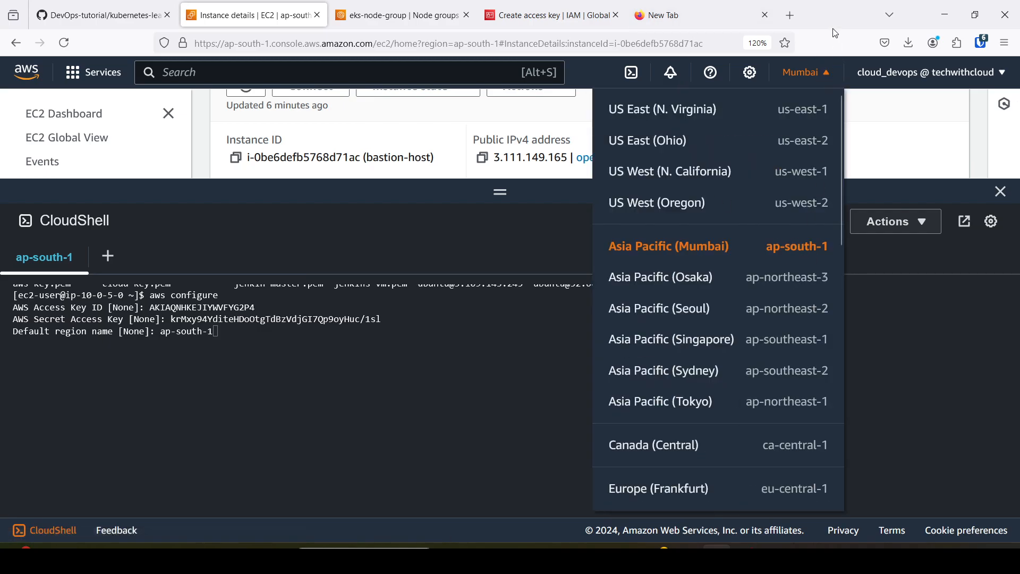
{"action": "left_click", "coordinate": [232, 332]}
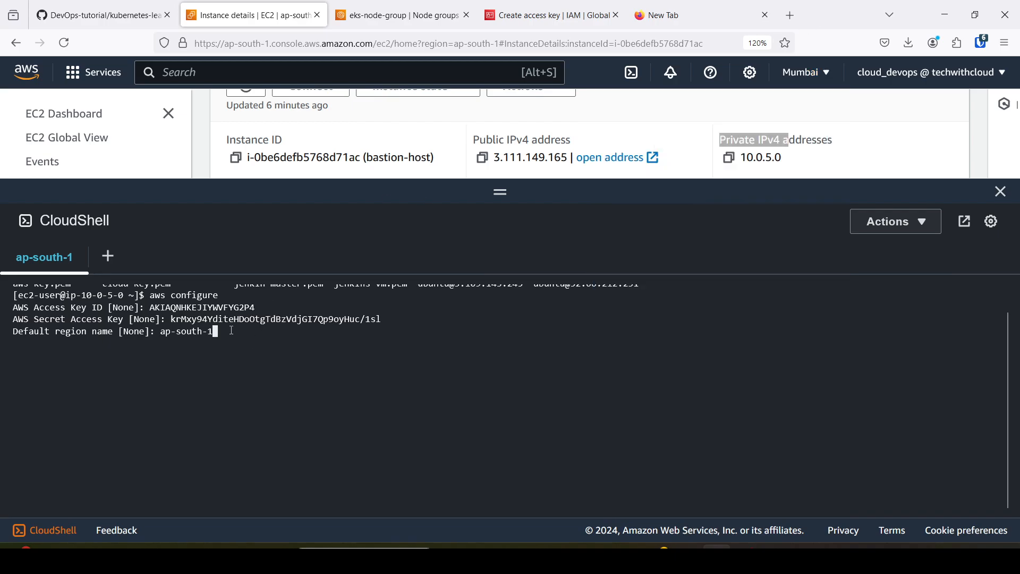
{"action": "type", "text": "ap-south-1"}
{"action": "key", "text": "Return"}
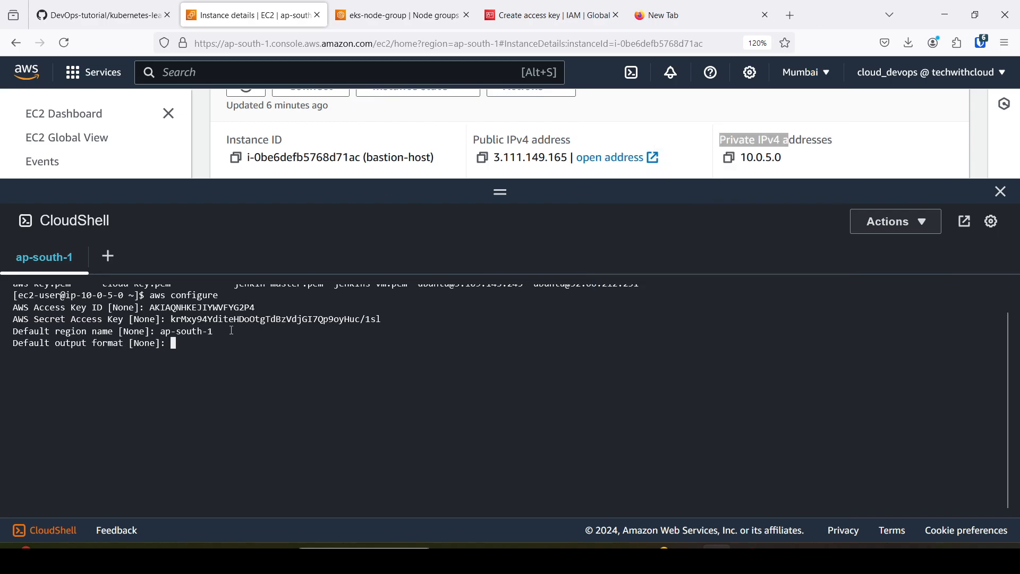
{"action": "type", "text": "json"}
{"action": "key", "text": "Return"}
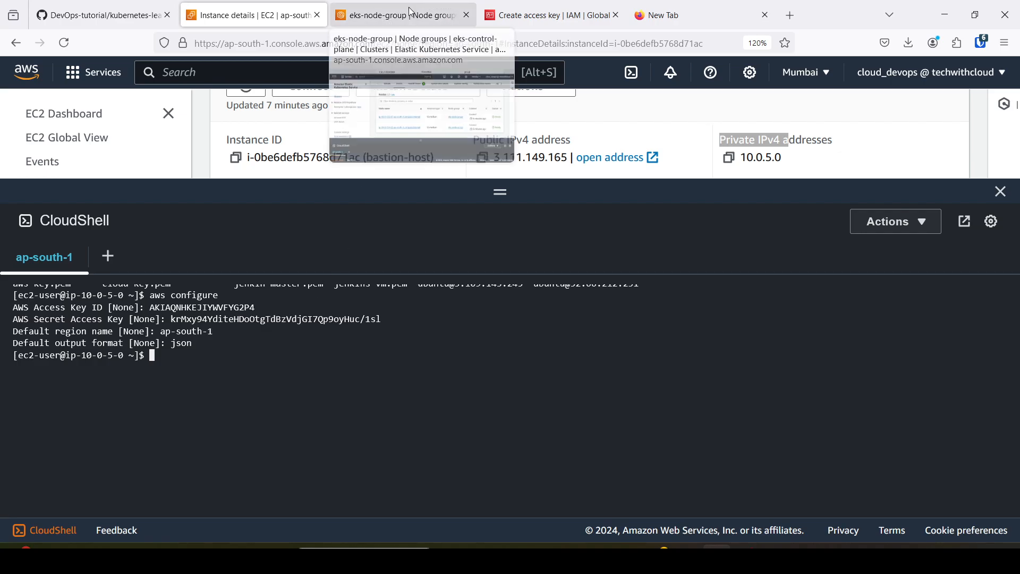
Review the EKS architecture diagram on GitHub and search the web for "install kubectl eks".
{"action": "left_click", "coordinate": [380, 15]}
{"action": "left_click", "coordinate": [106, 15]}
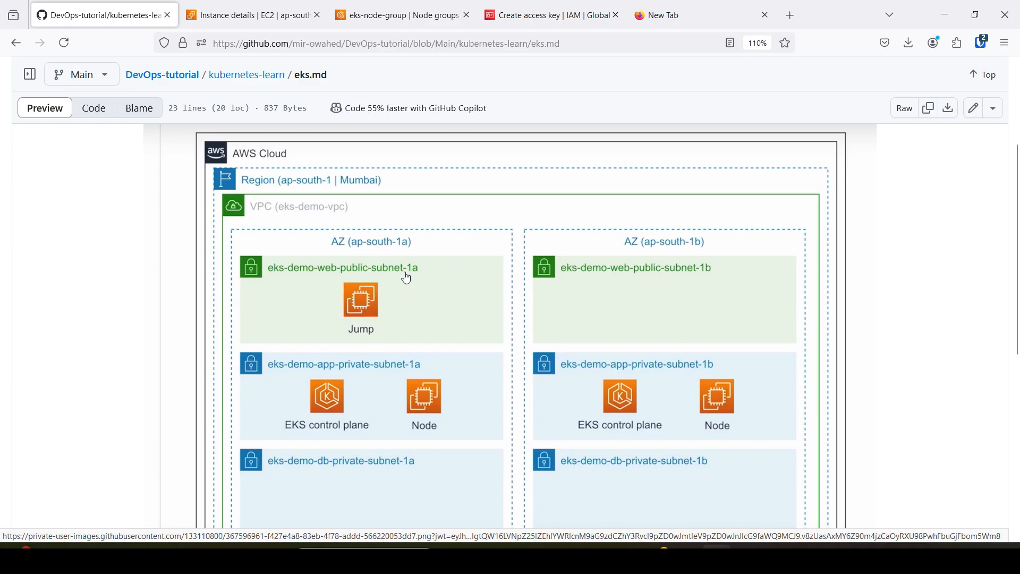
{"action": "left_click", "coordinate": [681, 15]}
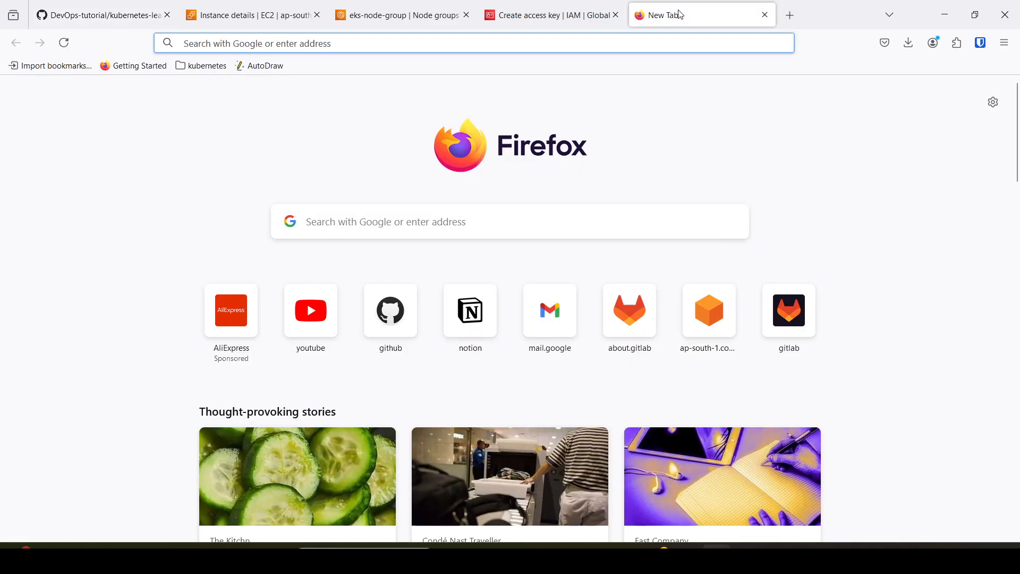
{"action": "type", "text": "install"}
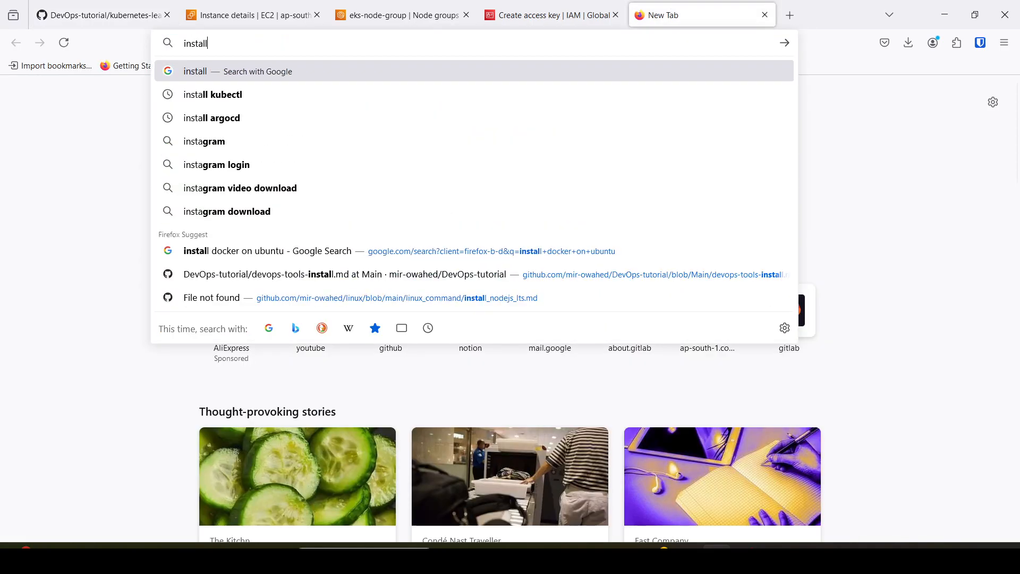
{"action": "key", "text": "Down"}
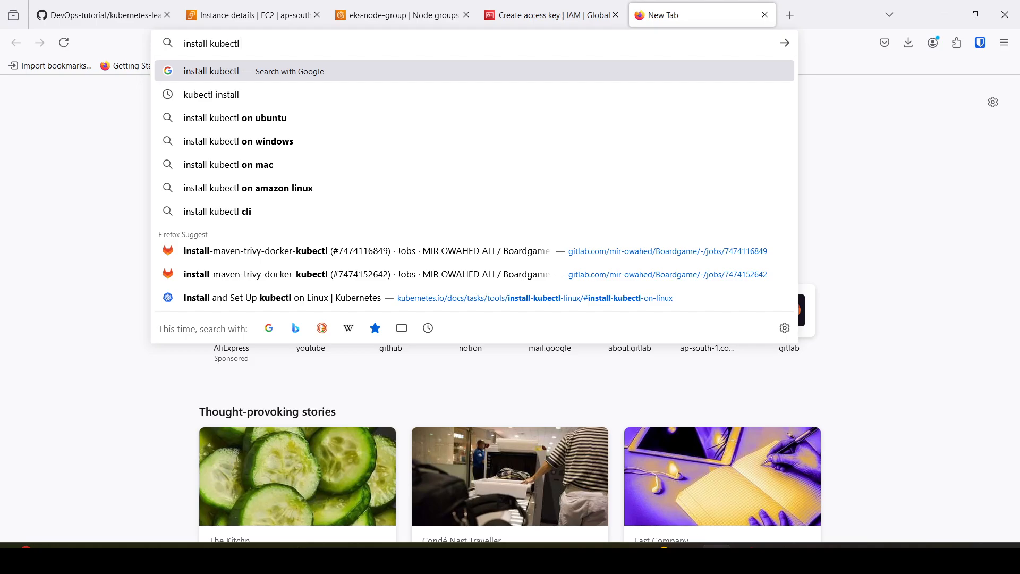
{"action": "type", "text": "eks"}
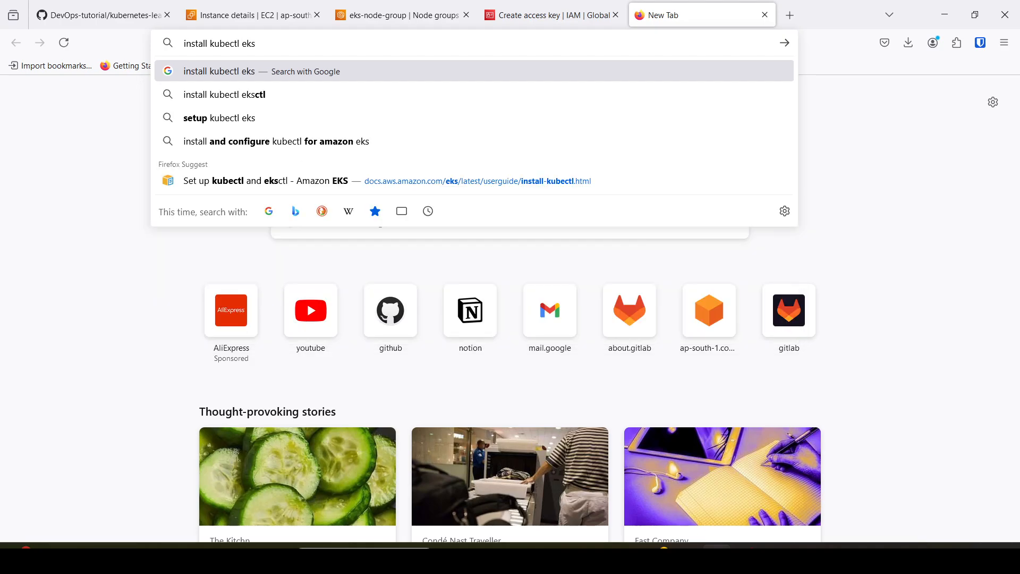
{"action": "key", "text": "Return"}
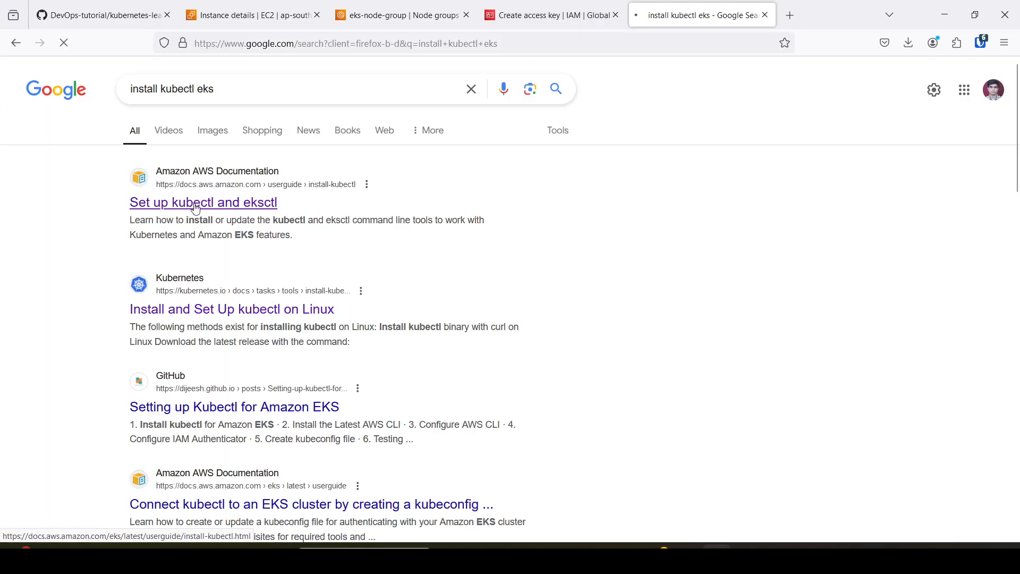
Open the AWS guide "Set up kubectl and eksctl" and find the kubectl download commands for Linux (amd64).
{"action": "left_click", "coordinate": [196, 208]}
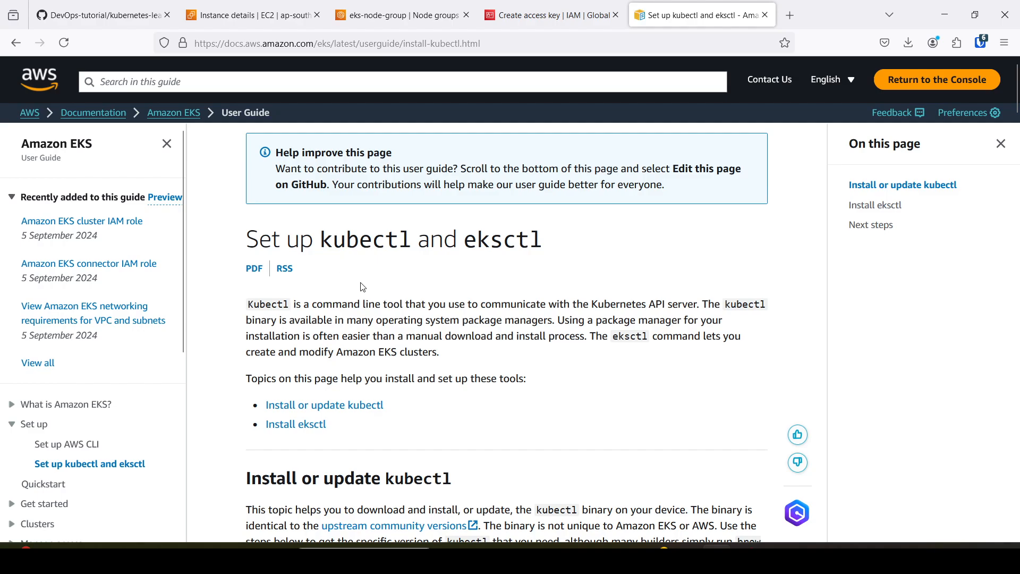
{"action": "scroll", "coordinate": [347, 301], "scroll_direction": "down", "scroll_amount": 3}
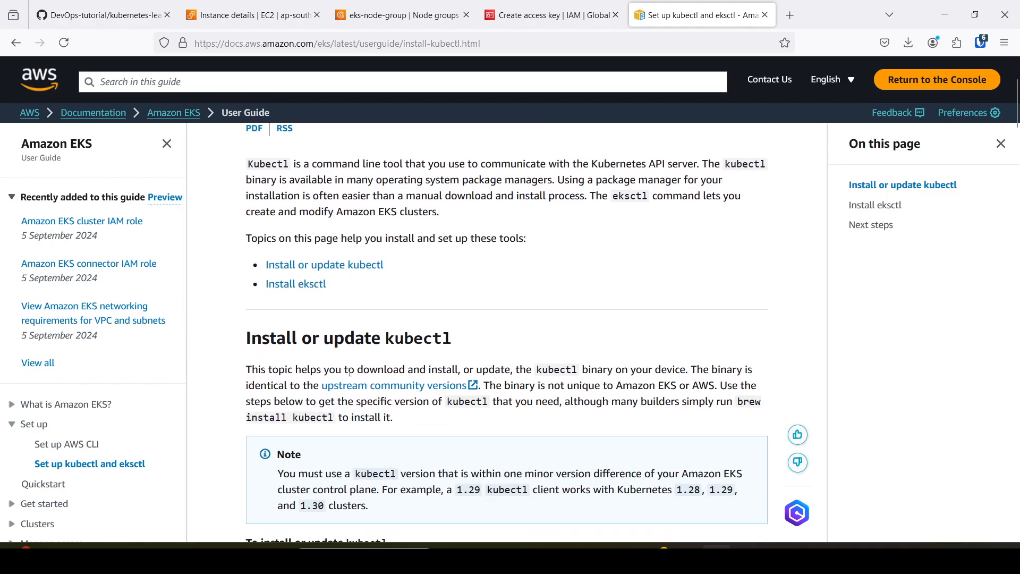
{"action": "scroll", "coordinate": [414, 344], "scroll_direction": "down", "scroll_amount": 6}
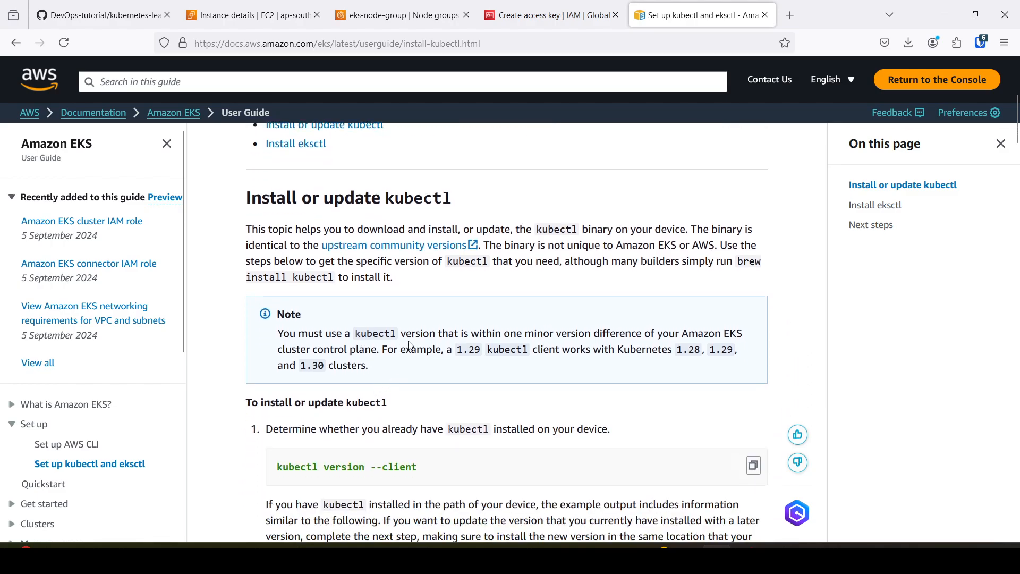
{"action": "scroll", "coordinate": [414, 325], "scroll_direction": "up", "scroll_amount": 5}
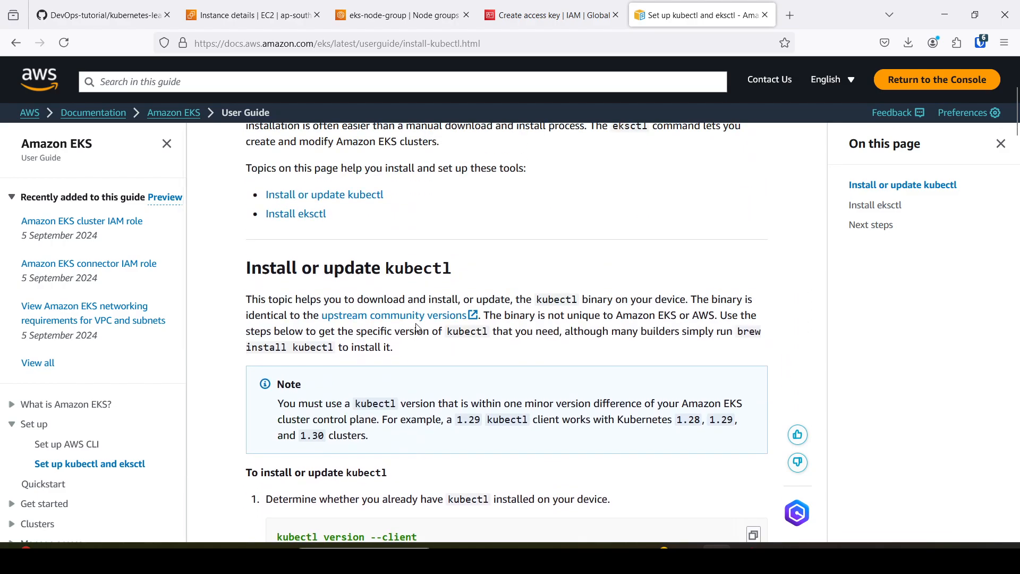
{"action": "scroll", "coordinate": [424, 329], "scroll_direction": "down", "scroll_amount": 5}
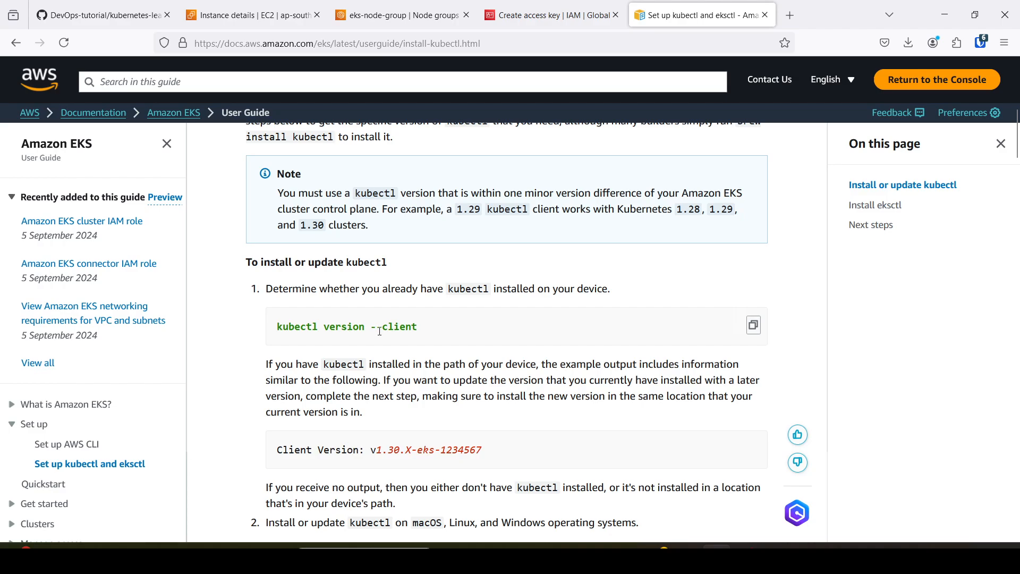
{"action": "scroll", "coordinate": [390, 318], "scroll_direction": "down", "scroll_amount": 5}
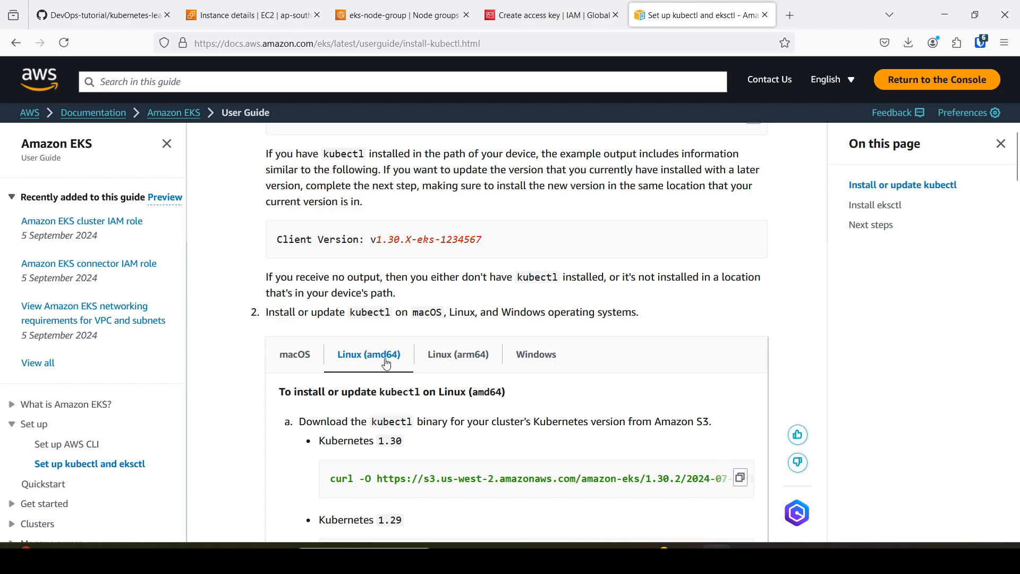
{"action": "scroll", "coordinate": [391, 371], "scroll_direction": "down", "scroll_amount": 3}
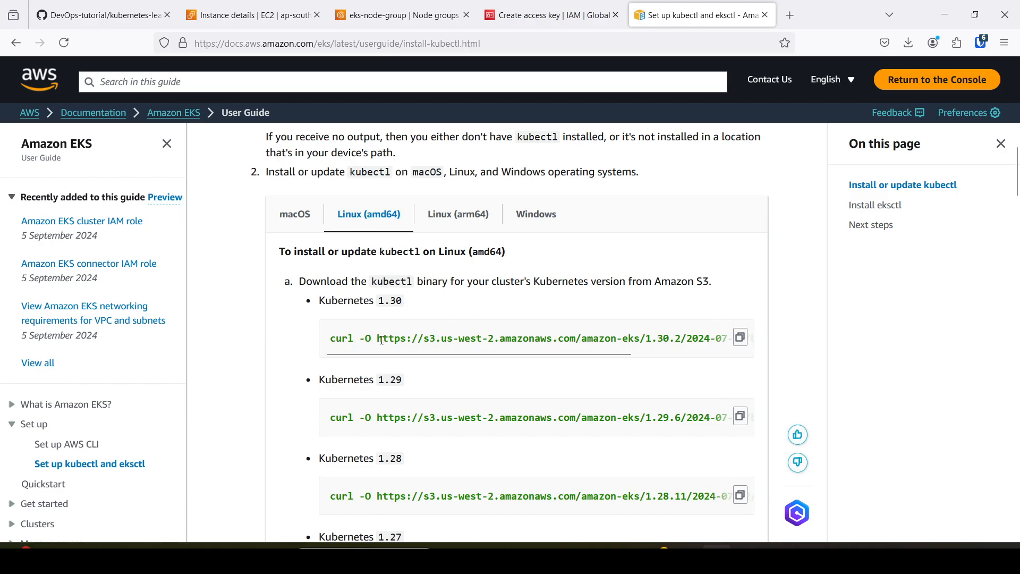
Copy the Kubernetes 1.30 curl command for Linux (amd64) and run it in the bastion-host terminal to download kubectl.
{"action": "left_click", "coordinate": [740, 340]}
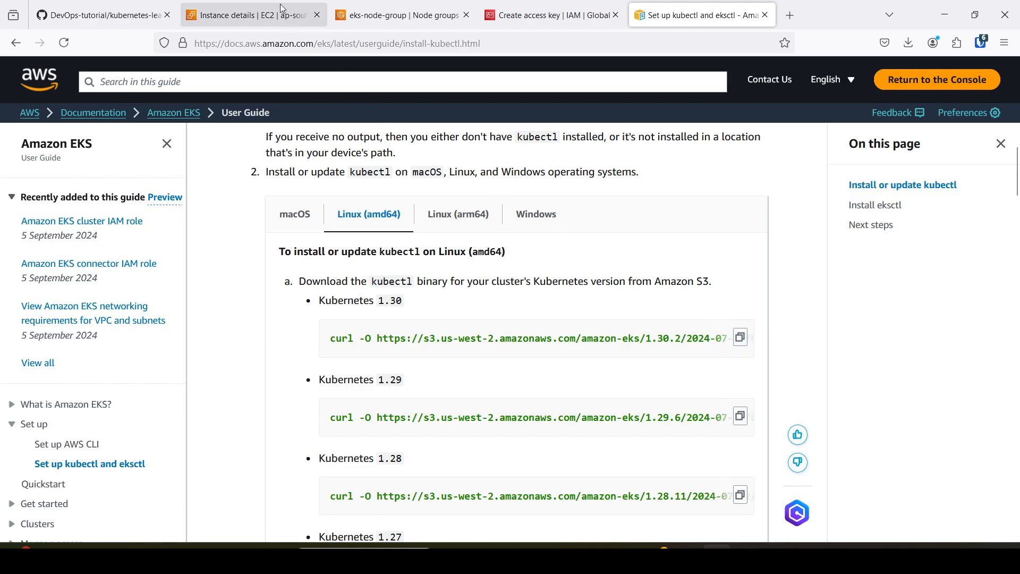
{"action": "left_click", "coordinate": [250, 15]}
{"action": "right_click", "coordinate": [343, 383]}
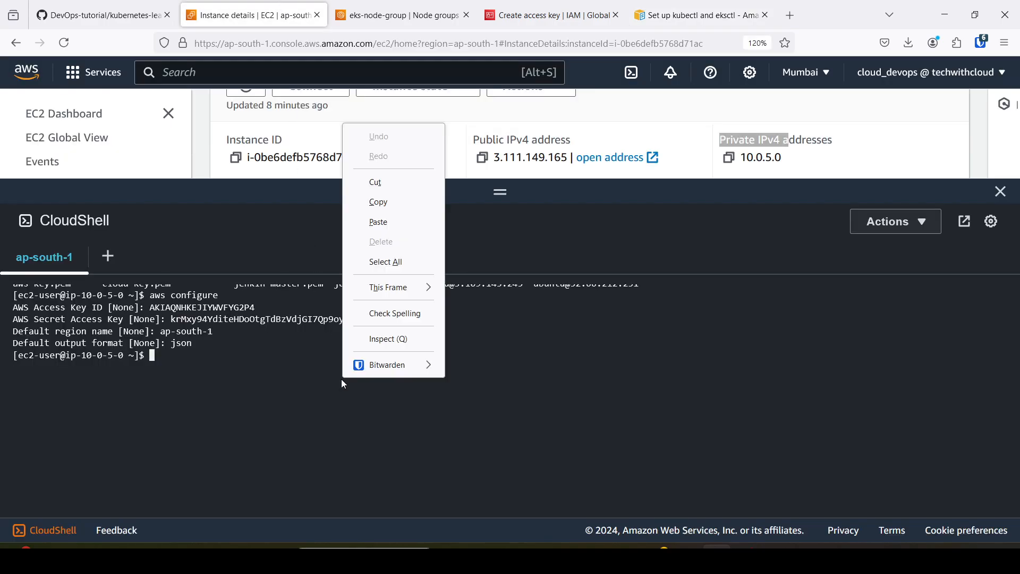
{"action": "left_click", "coordinate": [381, 223]}
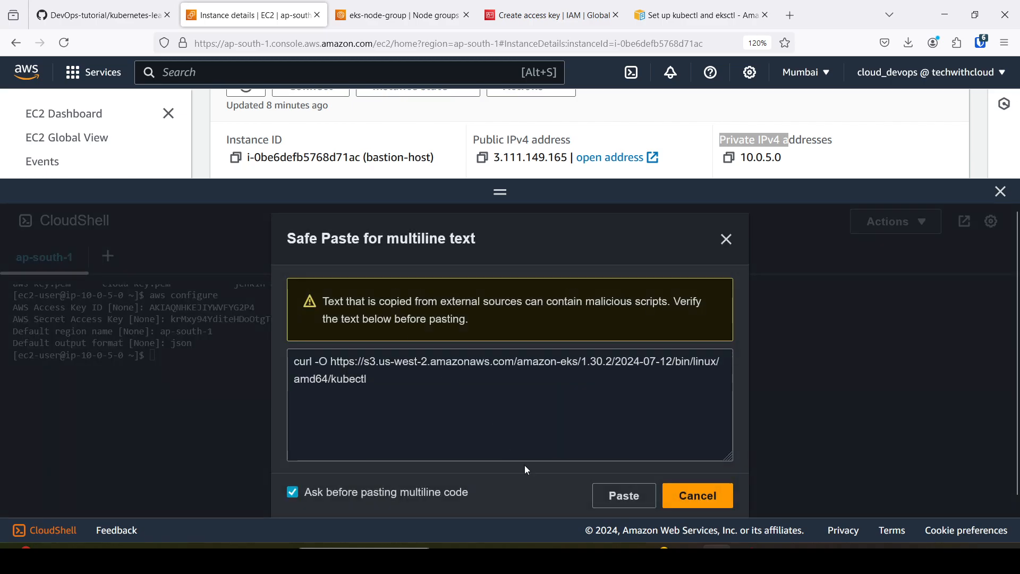
{"action": "left_click", "coordinate": [625, 495]}
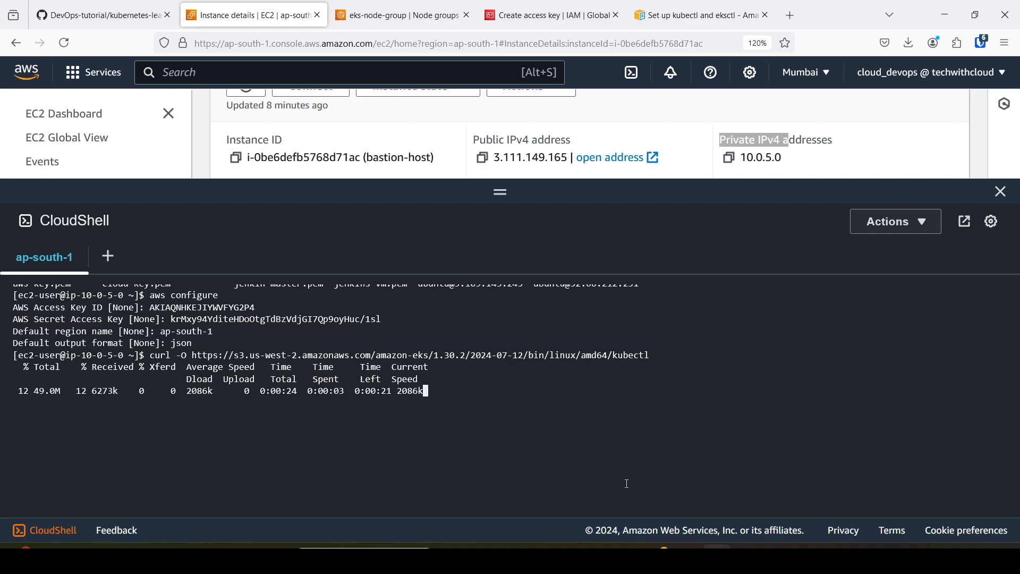
Copy the Kubernetes 1.30 SHA-256 checksum download command from the guide and run it on bastion-host to fetch kubectl.sha256.
{"action": "left_click", "coordinate": [664, 16]}
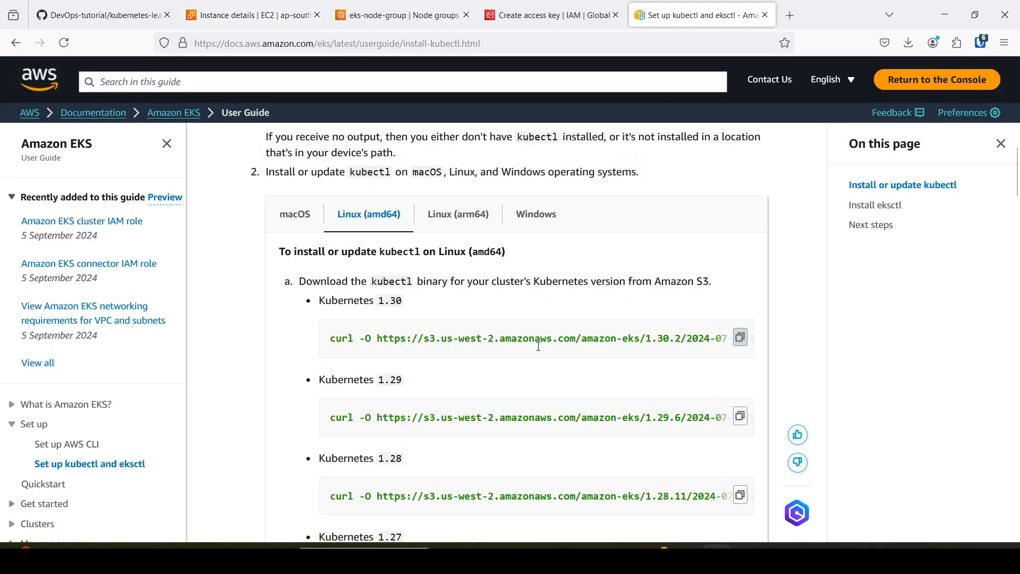
{"action": "scroll", "coordinate": [495, 397], "scroll_direction": "down", "scroll_amount": 10}
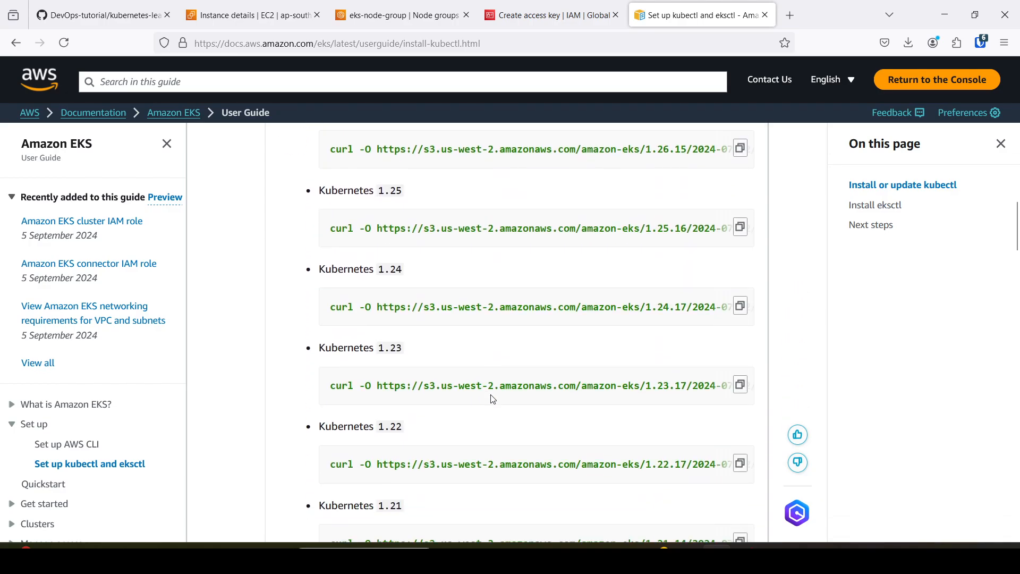
{"action": "scroll", "coordinate": [490, 398], "scroll_direction": "down", "scroll_amount": 4}
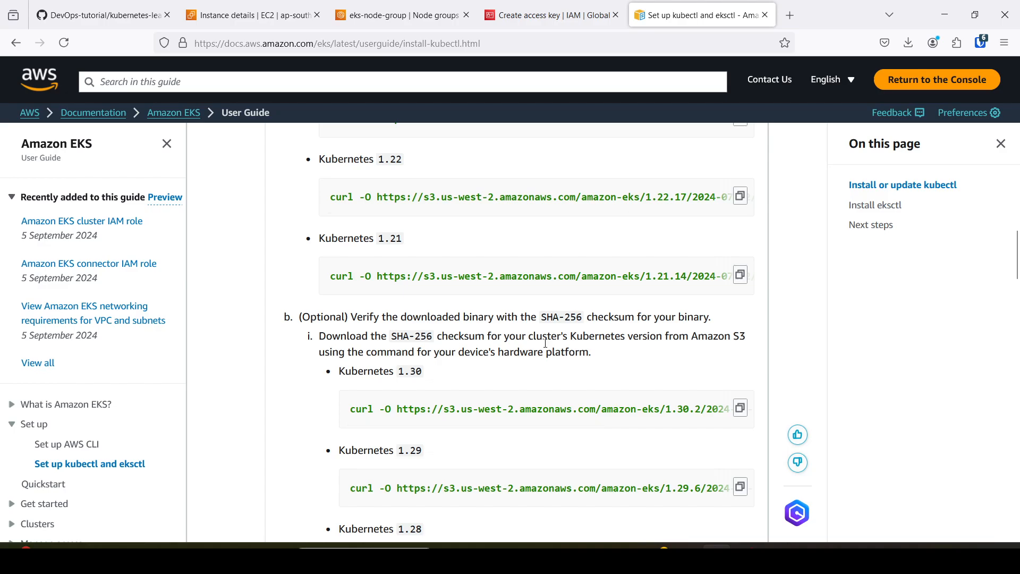
{"action": "left_click", "coordinate": [740, 409]}
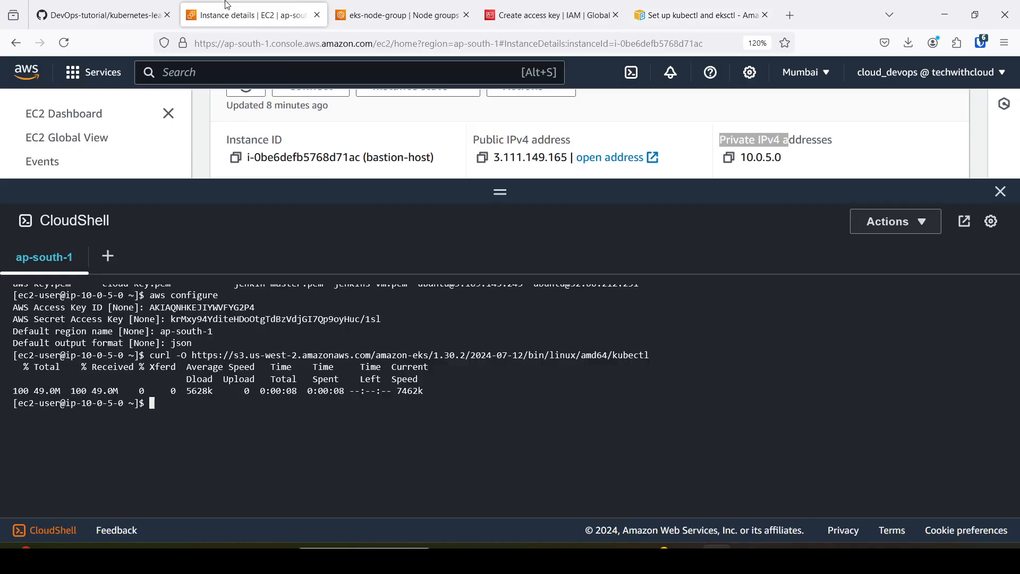
{"action": "right_click", "coordinate": [361, 431]}
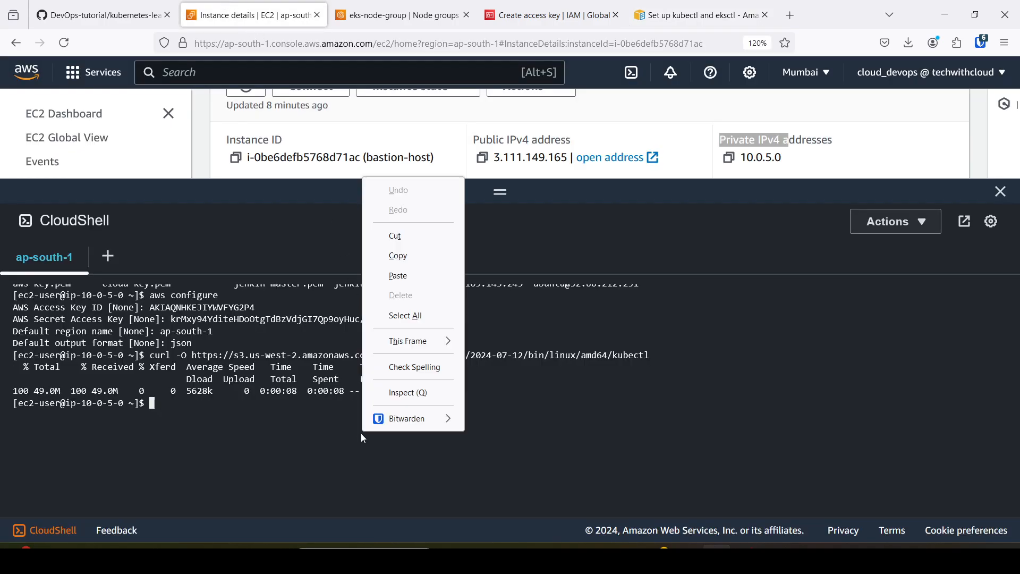
{"action": "left_click", "coordinate": [407, 277]}
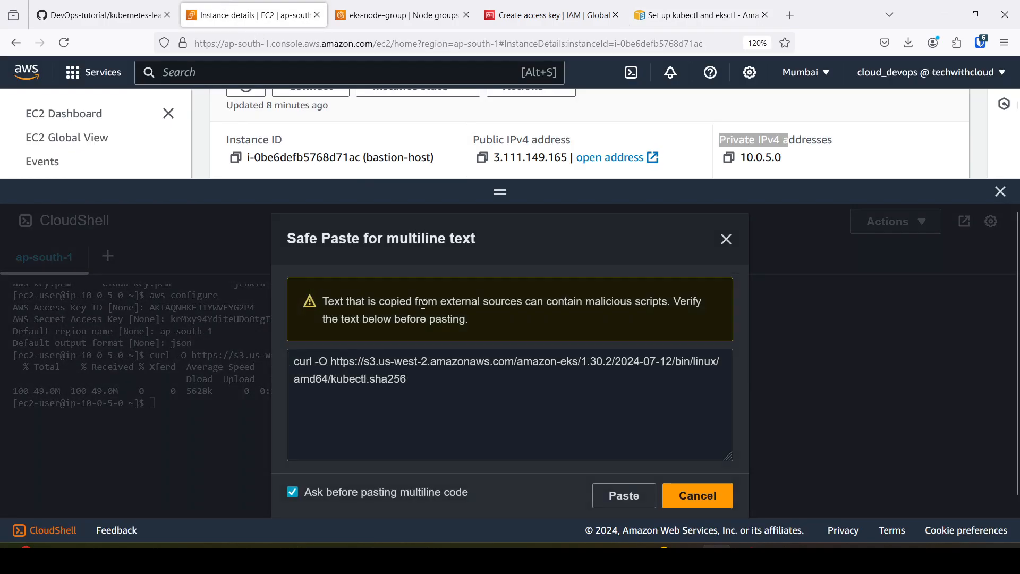
{"action": "left_click", "coordinate": [620, 494]}
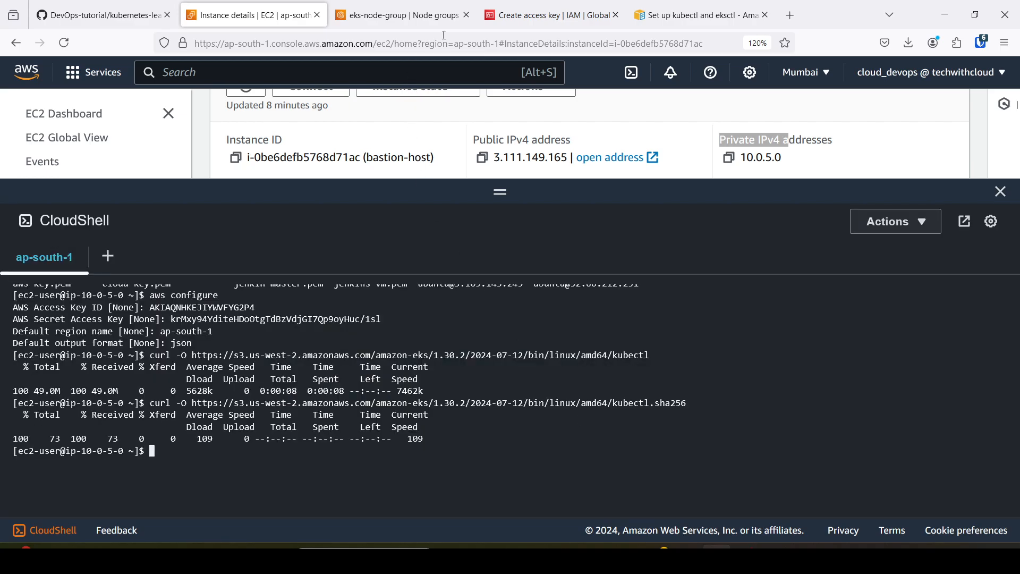
Copy the execute-permission command from the guide and run chmod +x ./kubectl on bastion-host.
{"action": "left_click", "coordinate": [685, 16]}
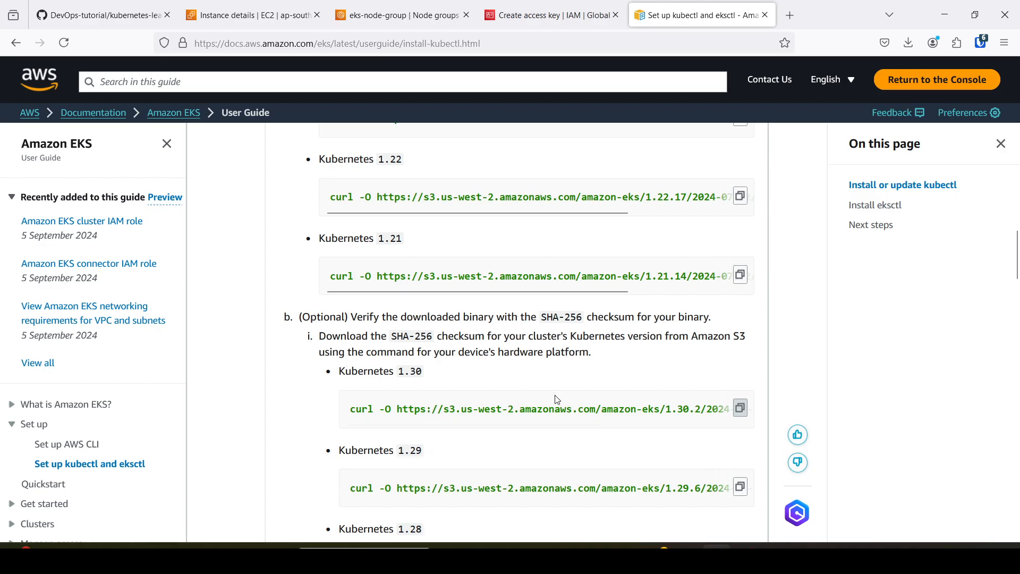
{"action": "scroll", "coordinate": [556, 399], "scroll_direction": "down", "scroll_amount": 10}
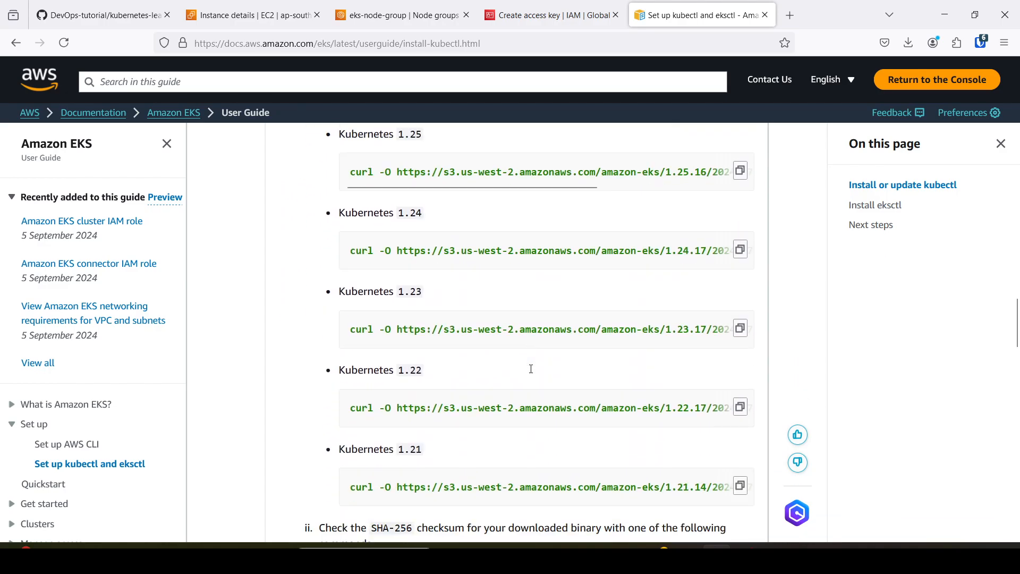
{"action": "scroll", "coordinate": [531, 368], "scroll_direction": "down", "scroll_amount": 5}
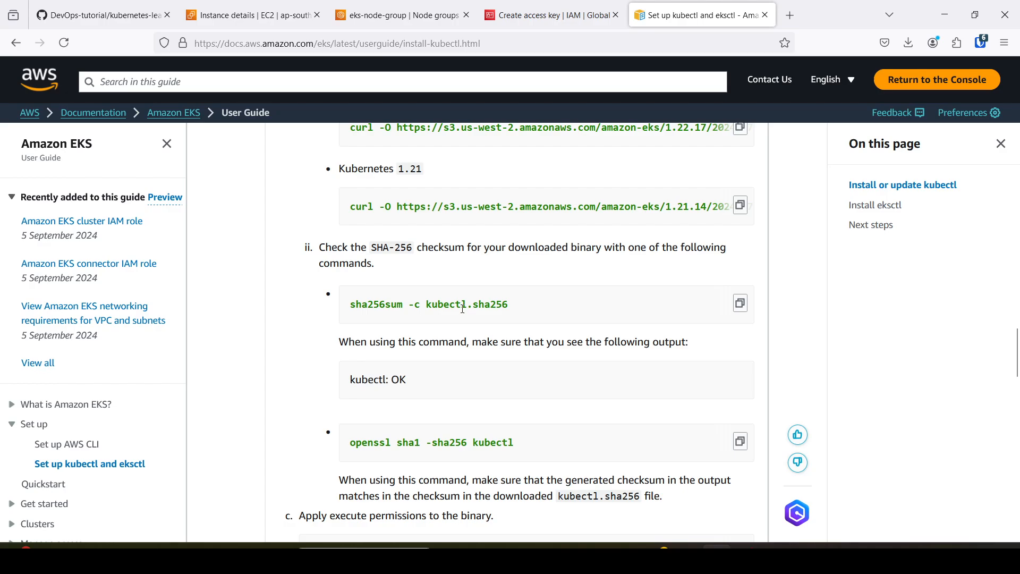
{"action": "scroll", "coordinate": [483, 316], "scroll_direction": "down", "scroll_amount": 3}
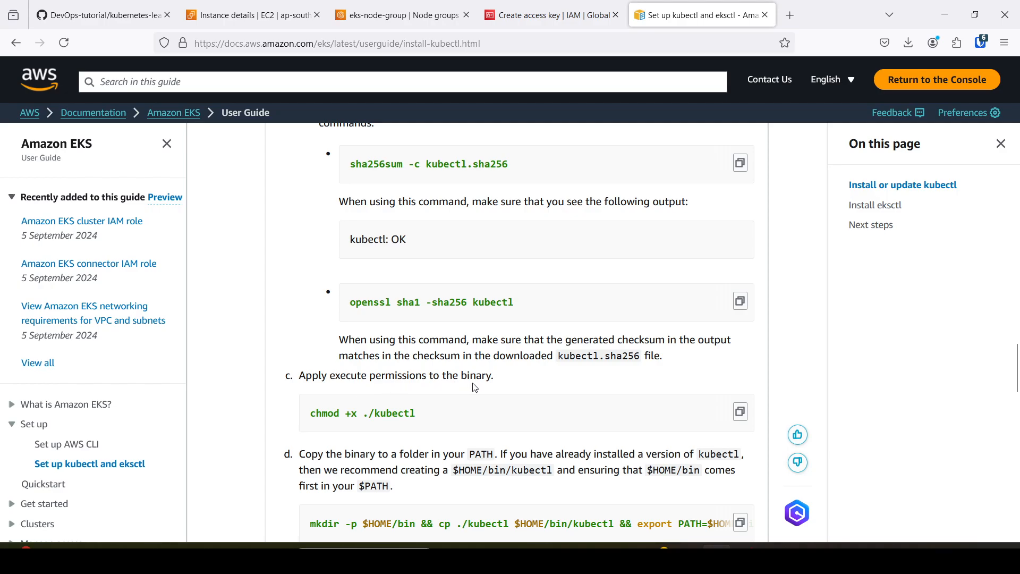
{"action": "left_click", "coordinate": [740, 413]}
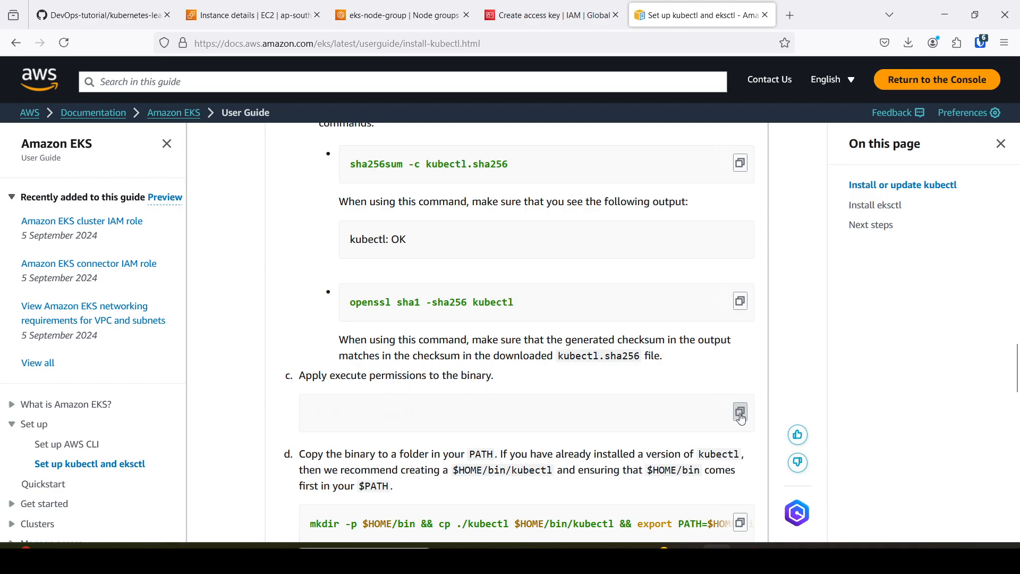
{"action": "left_click", "coordinate": [254, 16]}
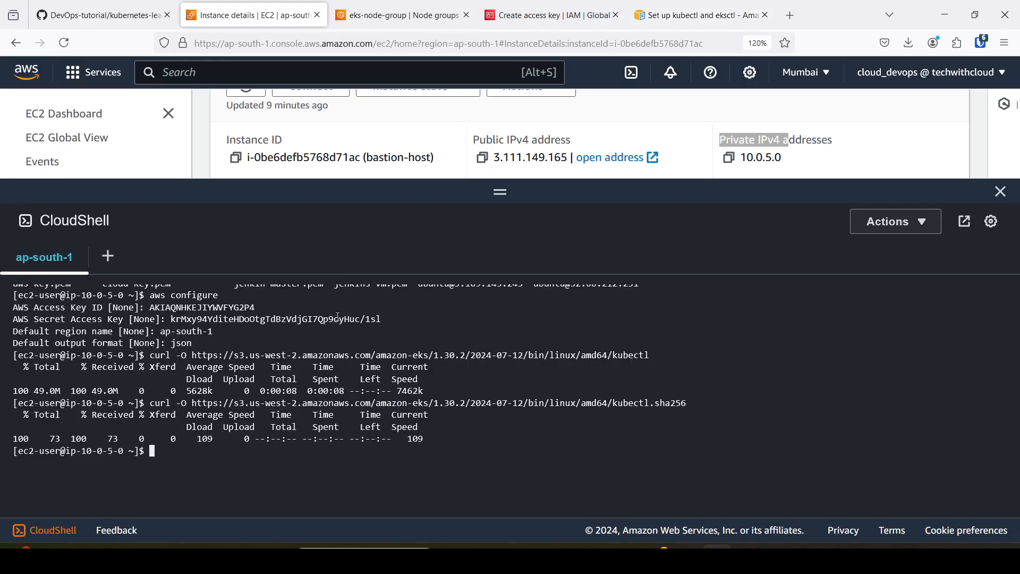
{"action": "right_click", "coordinate": [333, 452]}
{"action": "left_click", "coordinate": [384, 291]}
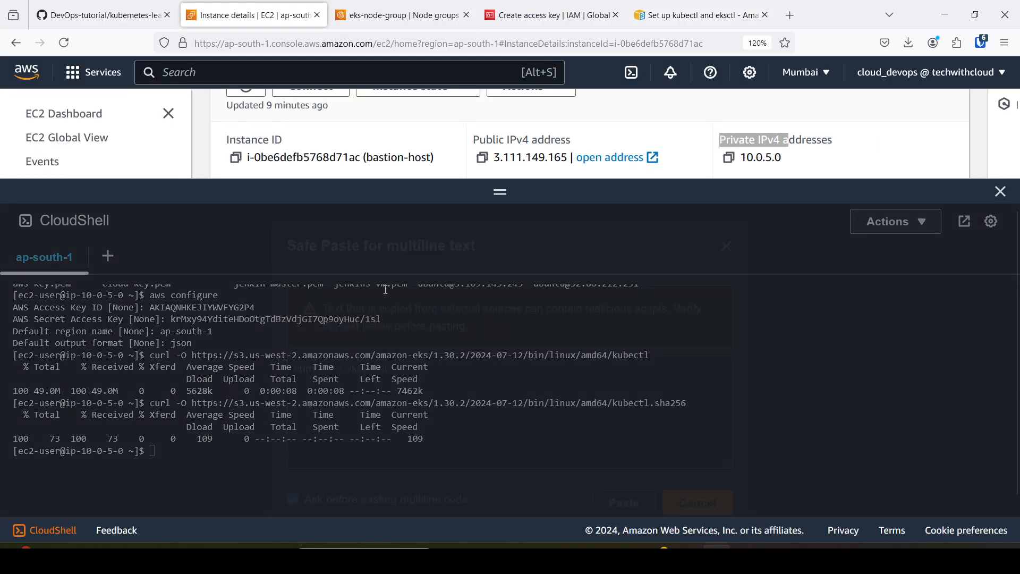
{"action": "left_click", "coordinate": [625, 496]}
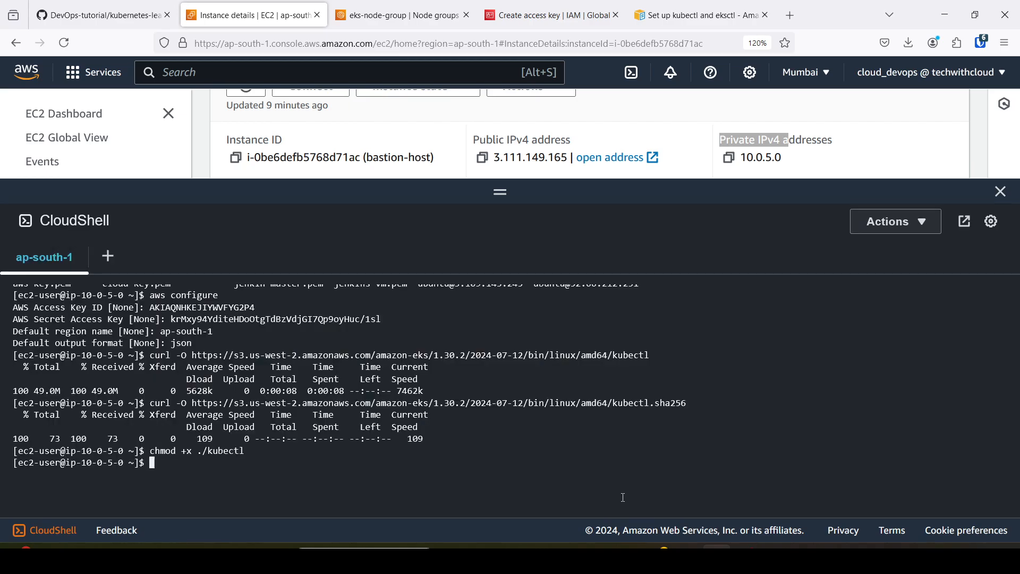
Copy the guide's command that places kubectl in $HOME/bin and prepends that folder to PATH, and run it on bastion-host.
{"action": "left_click", "coordinate": [685, 15]}
{"action": "scroll", "coordinate": [413, 373], "scroll_direction": "down", "scroll_amount": 2}
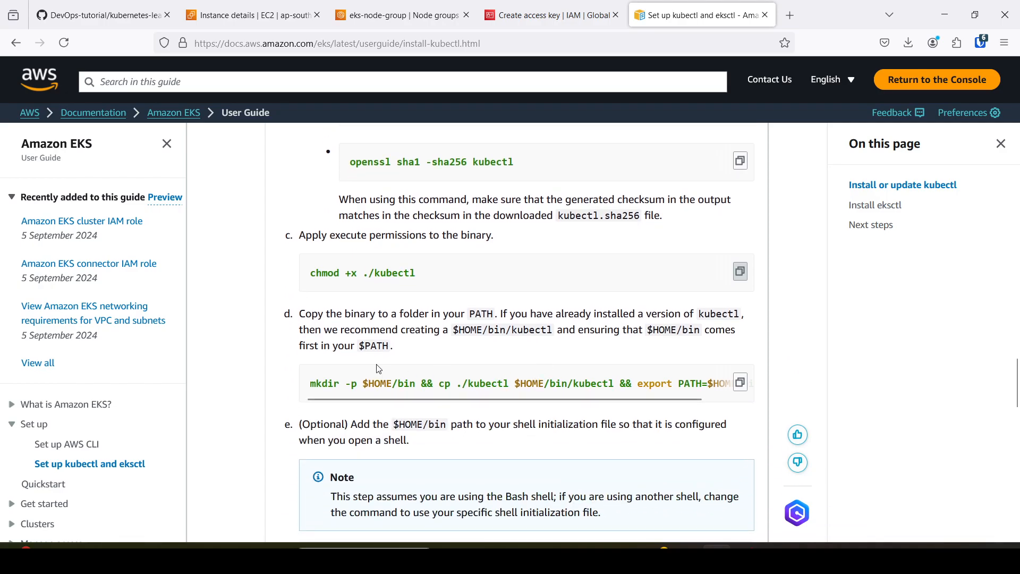
{"action": "left_click", "coordinate": [740, 384]}
{"action": "left_click", "coordinate": [240, 13]}
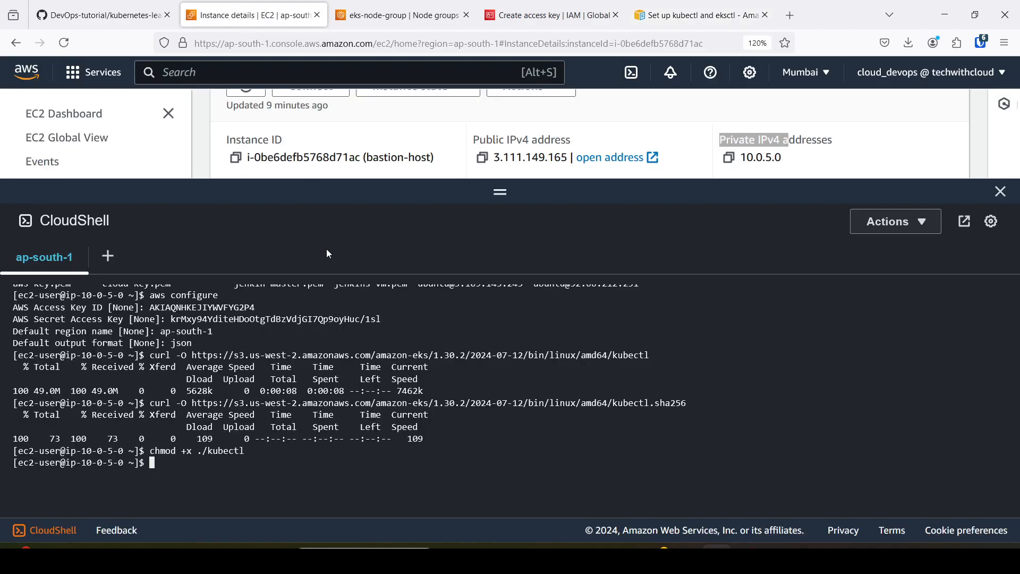
{"action": "right_click", "coordinate": [346, 455]}
{"action": "left_click", "coordinate": [388, 304]}
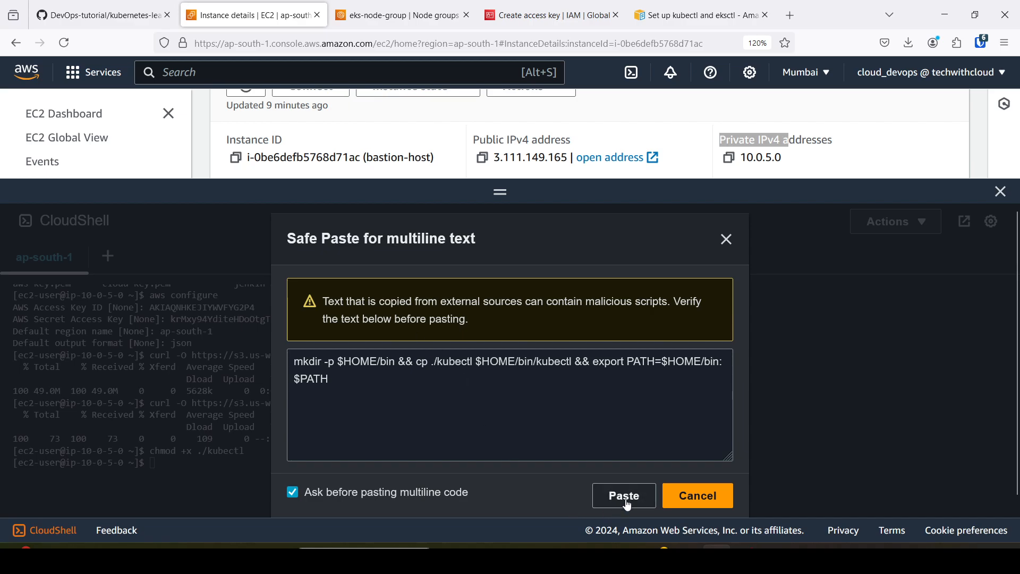
{"action": "left_click", "coordinate": [625, 496]}
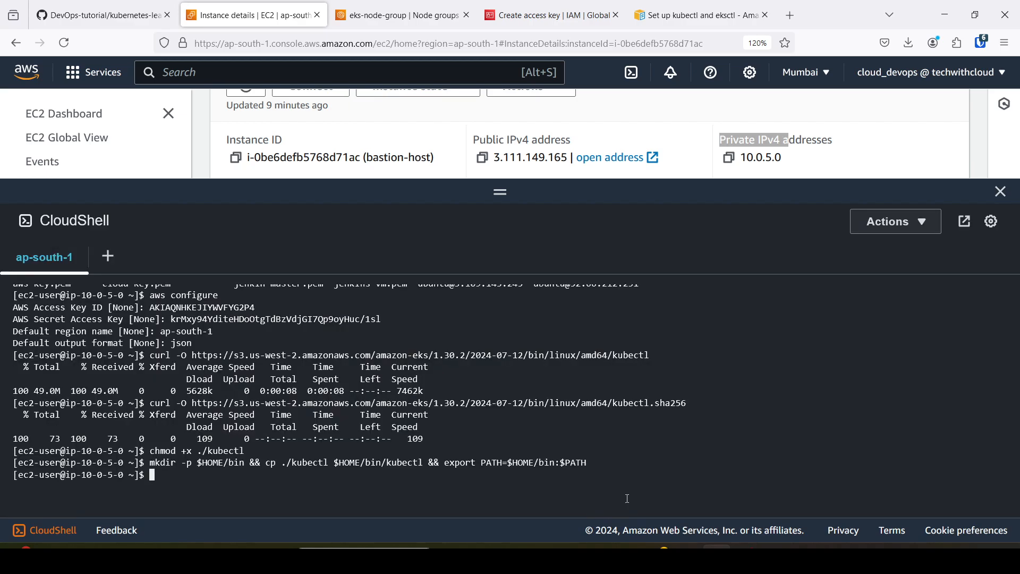
Copy the guide's echo command that appends the $HOME/bin PATH export to ~/.bashrc, and run it on bastion-host.
{"action": "left_click", "coordinate": [685, 15]}
{"action": "scroll", "coordinate": [531, 393], "scroll_direction": "down", "scroll_amount": 2}
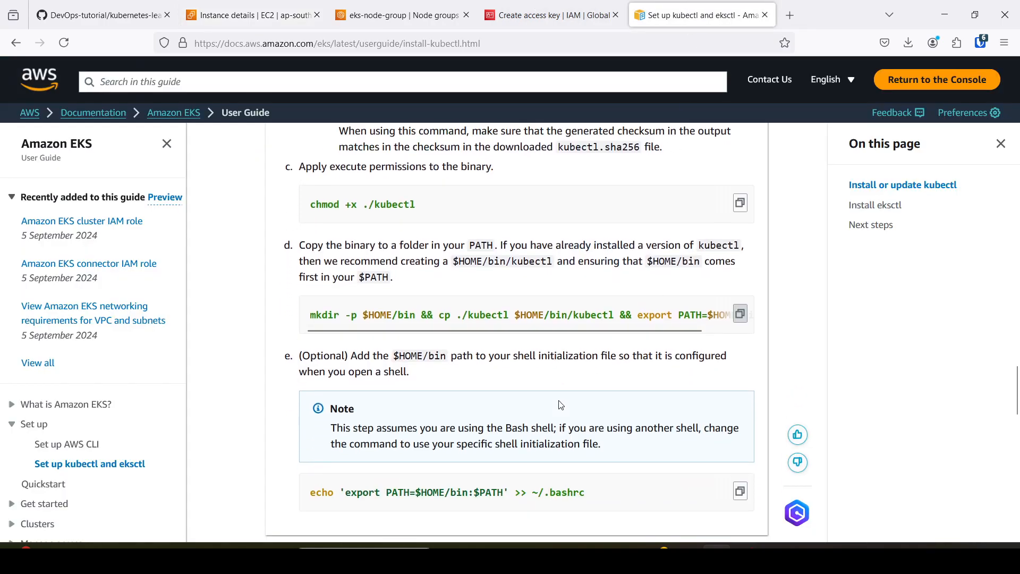
{"action": "scroll", "coordinate": [478, 367], "scroll_direction": "down", "scroll_amount": 3}
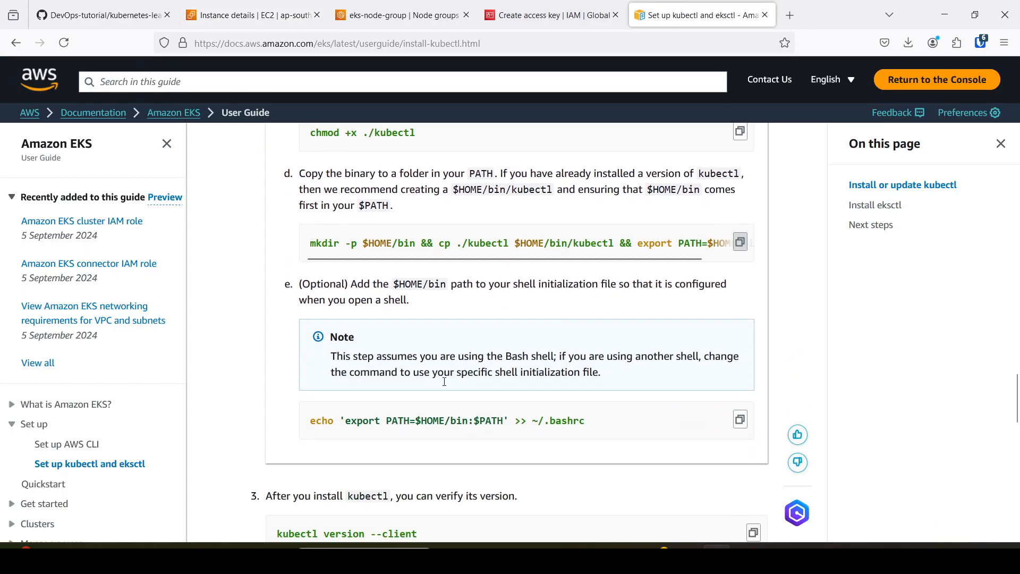
{"action": "left_click", "coordinate": [740, 419]}
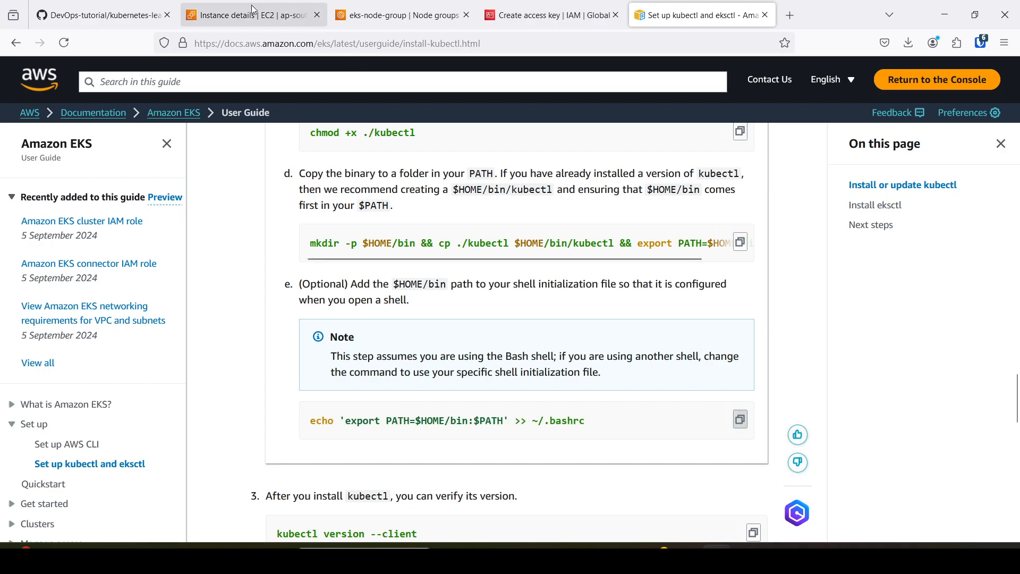
{"action": "left_click", "coordinate": [250, 15]}
{"action": "right_click", "coordinate": [468, 447]}
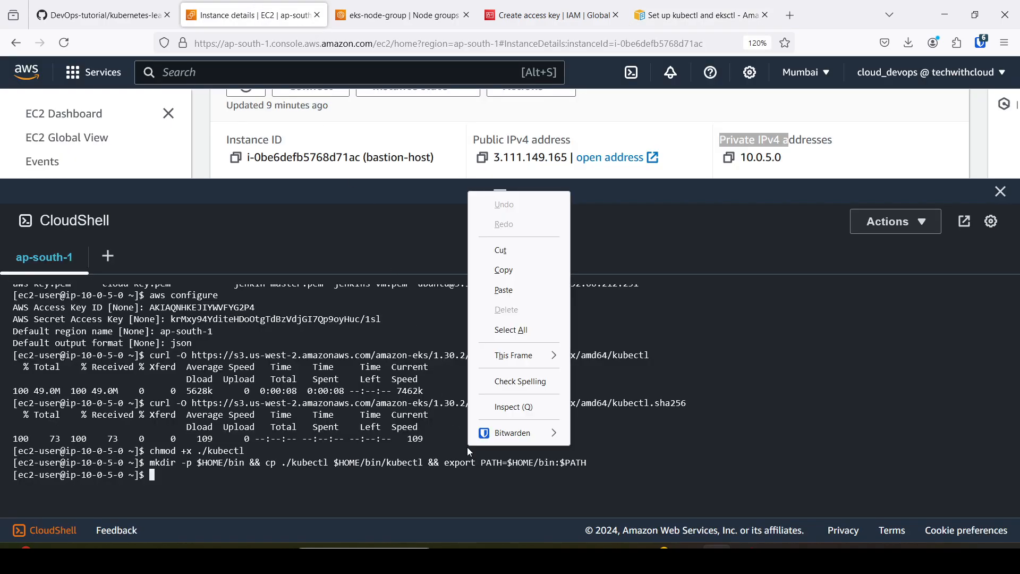
{"action": "left_click", "coordinate": [505, 290]}
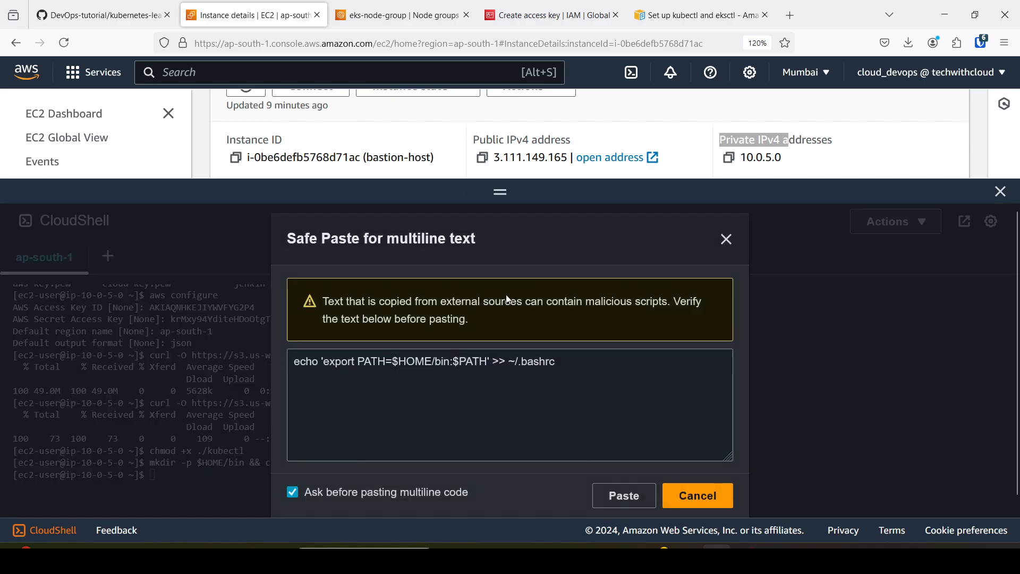
{"action": "left_click", "coordinate": [625, 496]}
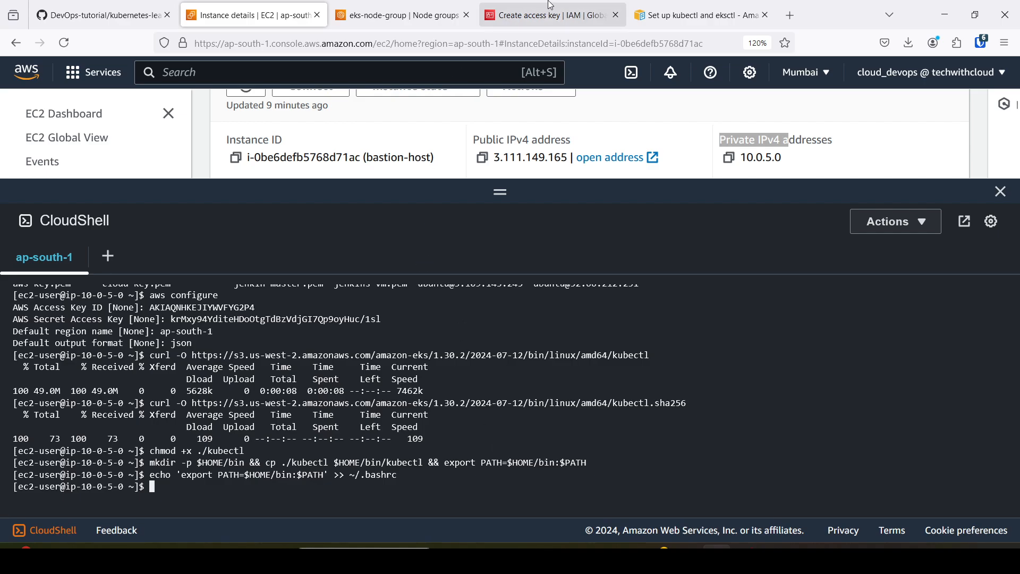
Copy the guide's kubectl version --client command and run it on bastion-host to check the client version.
{"action": "left_click", "coordinate": [696, 15]}
{"action": "scroll", "coordinate": [597, 296], "scroll_direction": "down", "scroll_amount": 1}
{"action": "scroll", "coordinate": [597, 297], "scroll_direction": "down", "scroll_amount": 2}
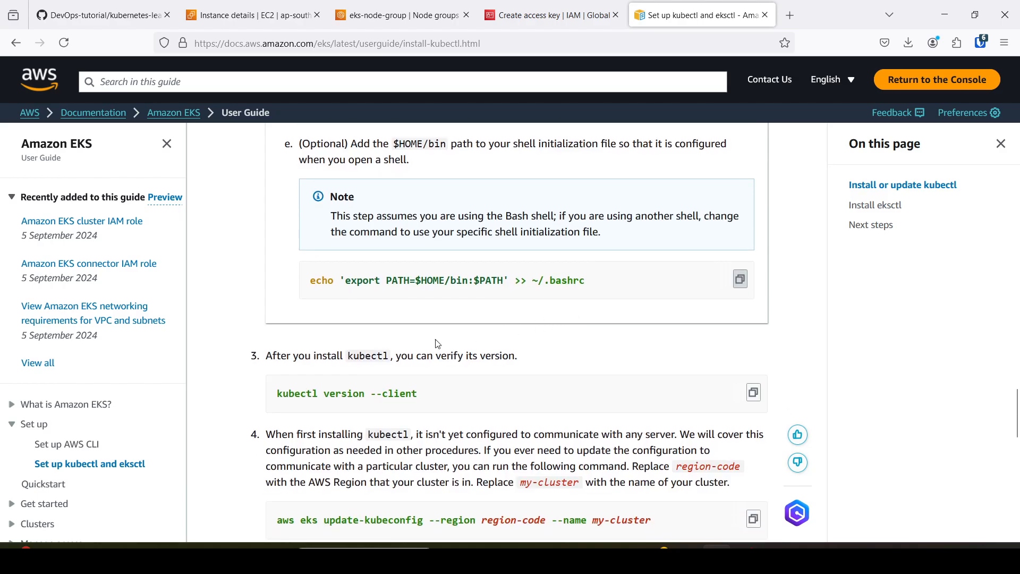
{"action": "scroll", "coordinate": [340, 356], "scroll_direction": "down", "scroll_amount": 1}
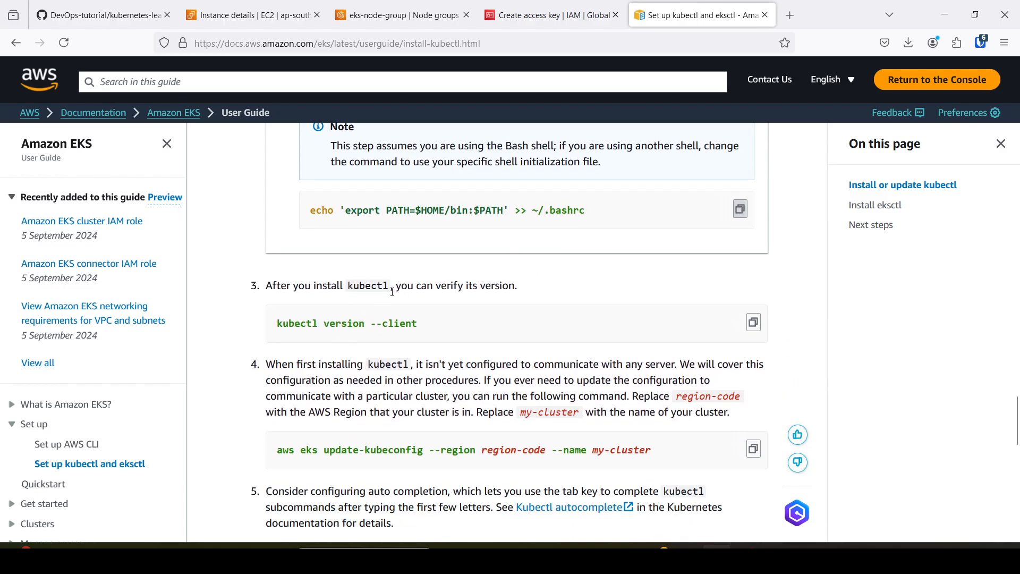
{"action": "left_click", "coordinate": [754, 323]}
{"action": "left_click", "coordinate": [276, 21]}
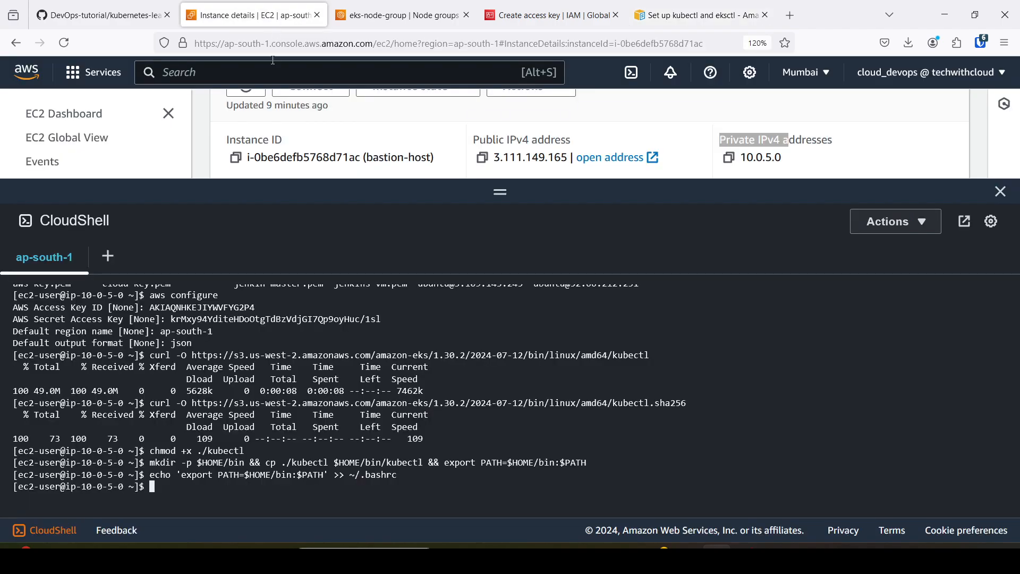
{"action": "right_click", "coordinate": [472, 480]}
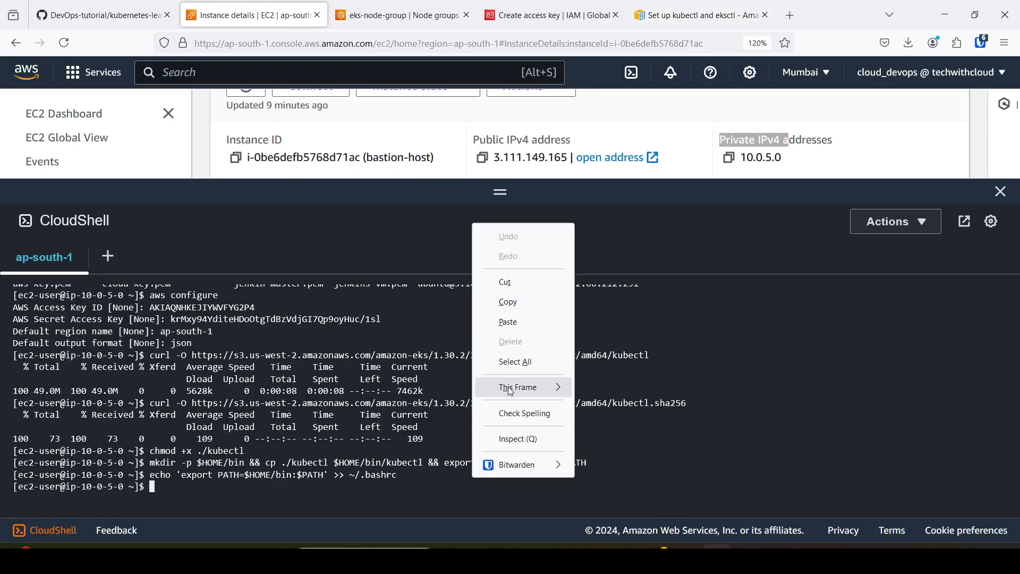
{"action": "left_click", "coordinate": [527, 321]}
{"action": "left_click", "coordinate": [630, 496]}
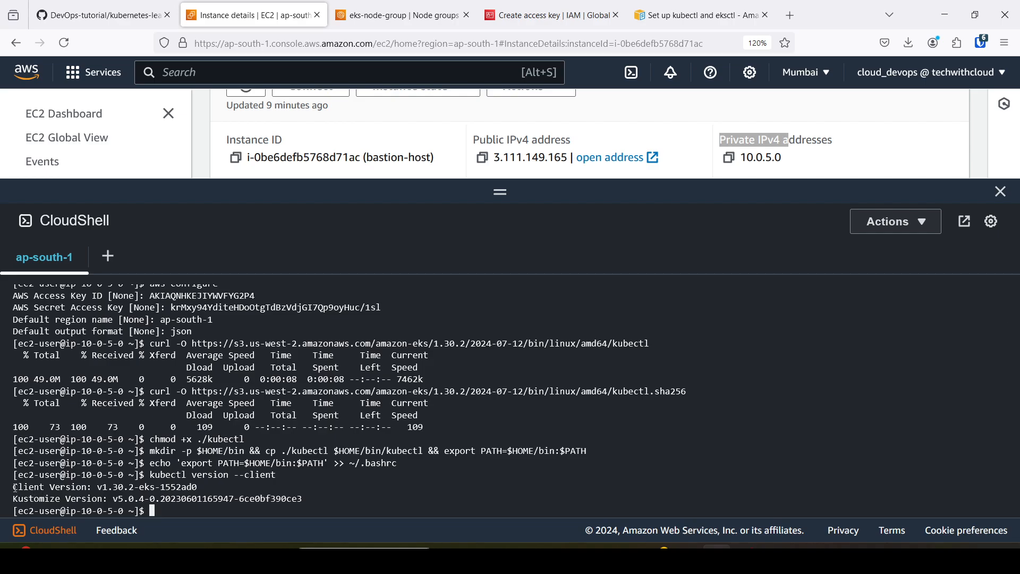
{"action": "left_click_drag", "start_coordinate": [50, 488], "coordinate": [210, 491]}
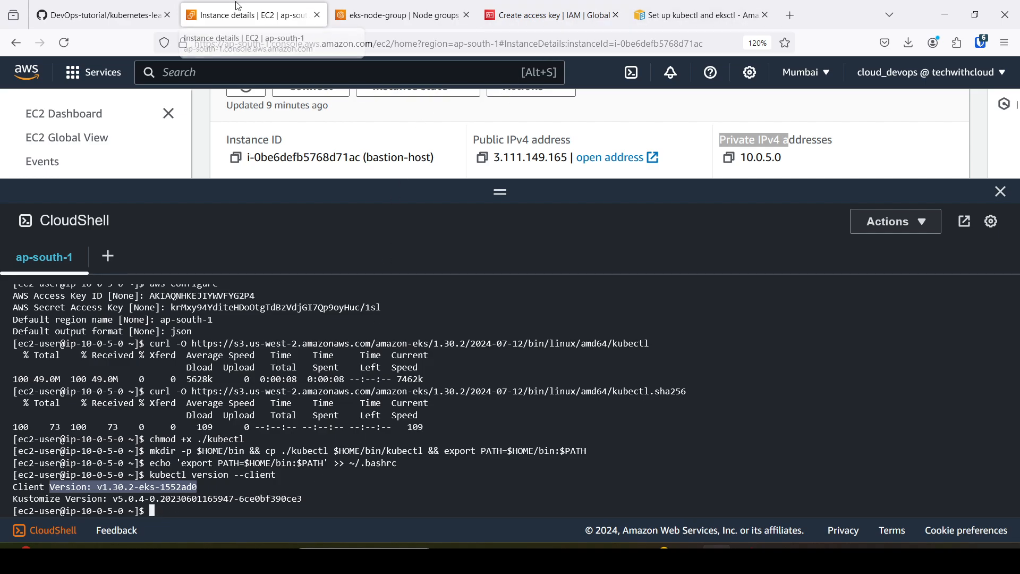
Copy the aws eks update-kubeconfig command with its region-code and my-cluster placeholders from step 4 of the kubectl guide.
{"action": "left_click", "coordinate": [129, 5]}
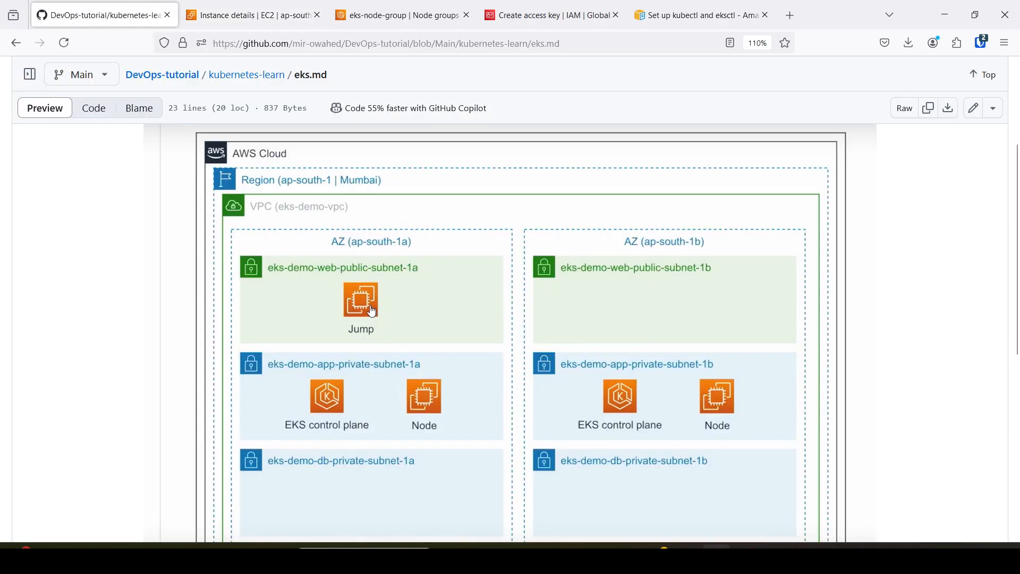
{"action": "left_click", "coordinate": [690, 21]}
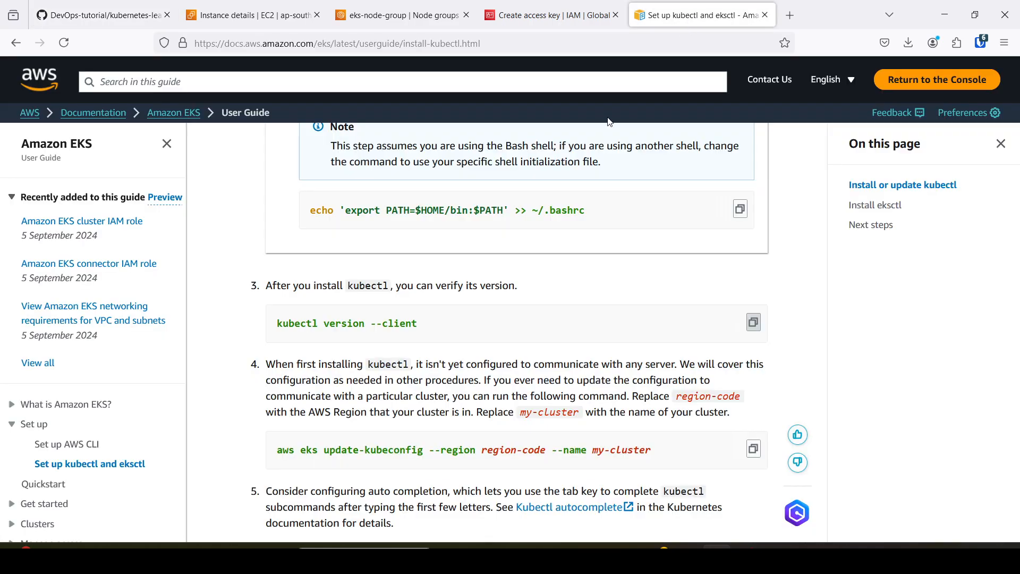
{"action": "scroll", "coordinate": [428, 323], "scroll_direction": "down", "scroll_amount": 1}
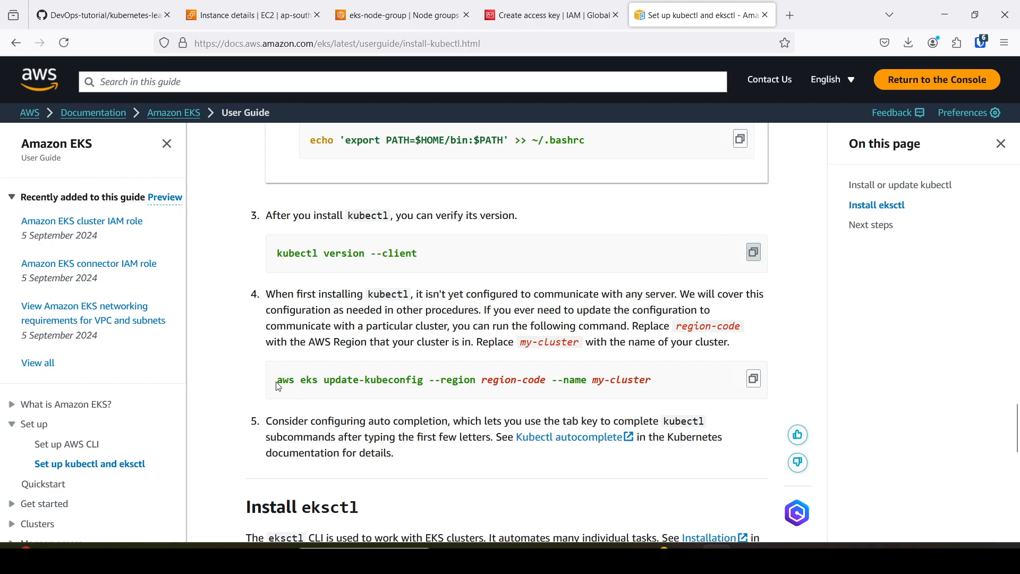
{"action": "left_click_drag", "start_coordinate": [276, 384], "coordinate": [430, 380]}
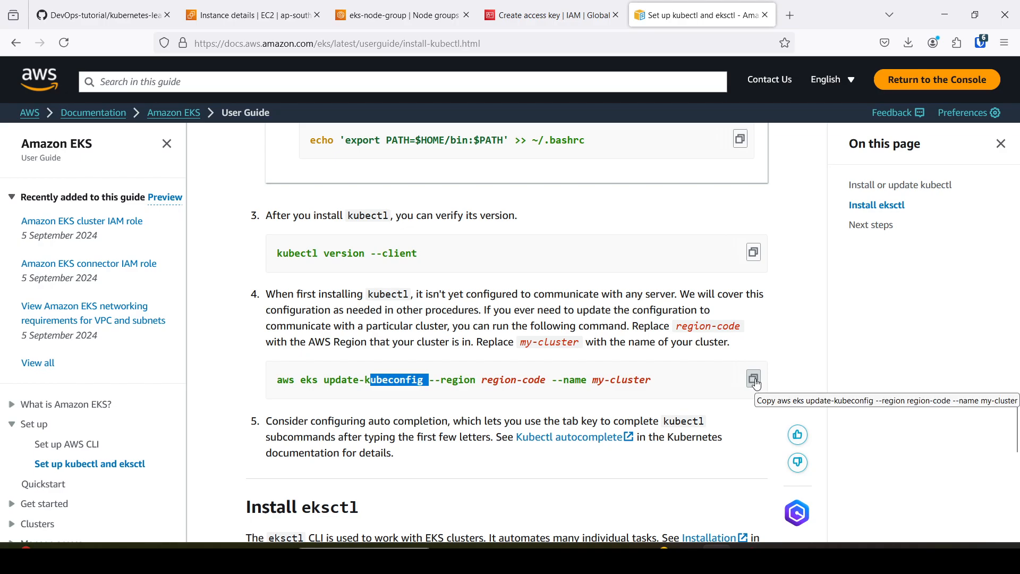
{"action": "left_click", "coordinate": [505, 376]}
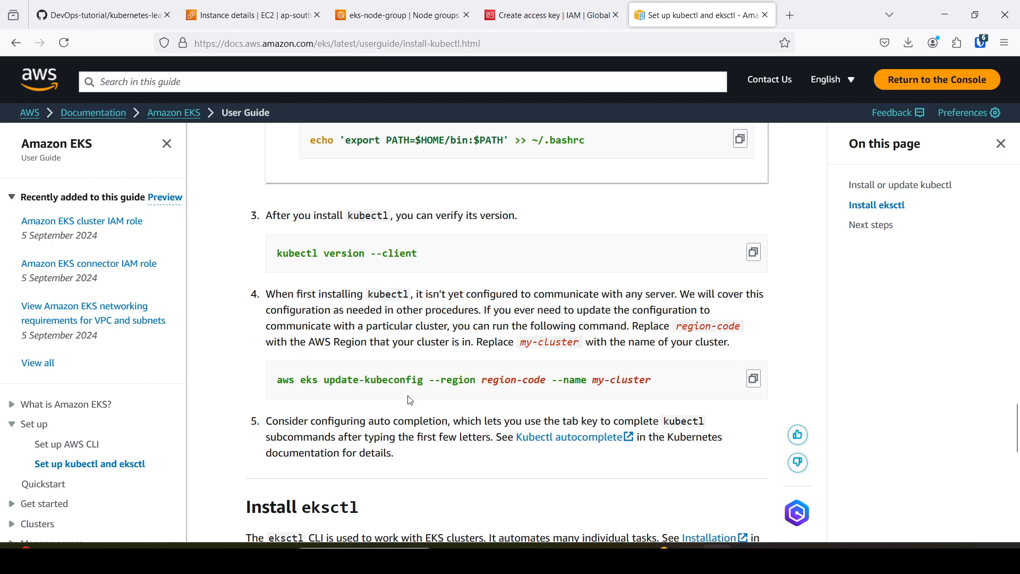
{"action": "left_click", "coordinate": [754, 381]}
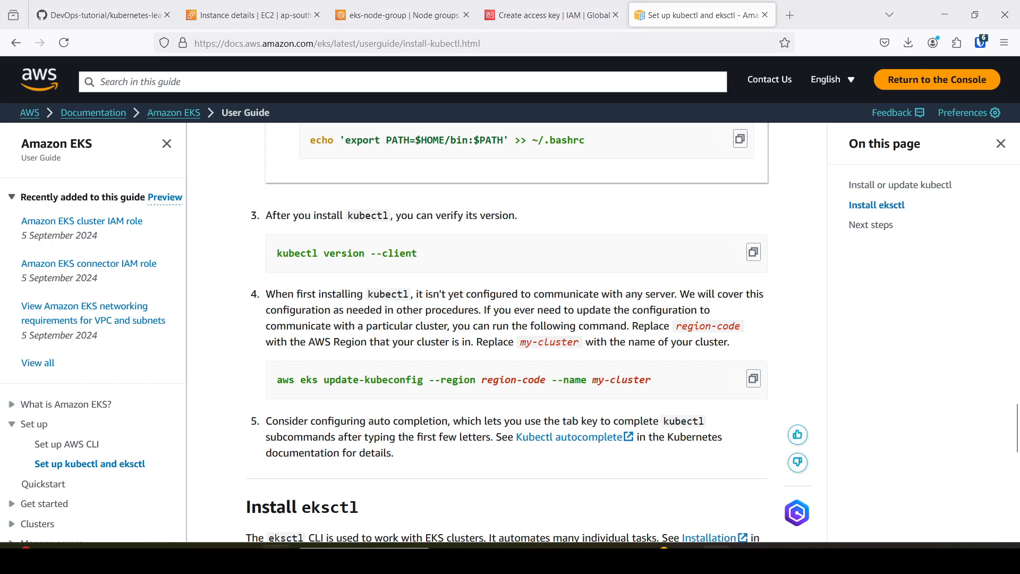
Open Notepad++, decline the update, and paste the copied update-kubeconfig command on line 3 of a new document.
{"action": "key", "text": "super"}
{"action": "type", "text": "node"}
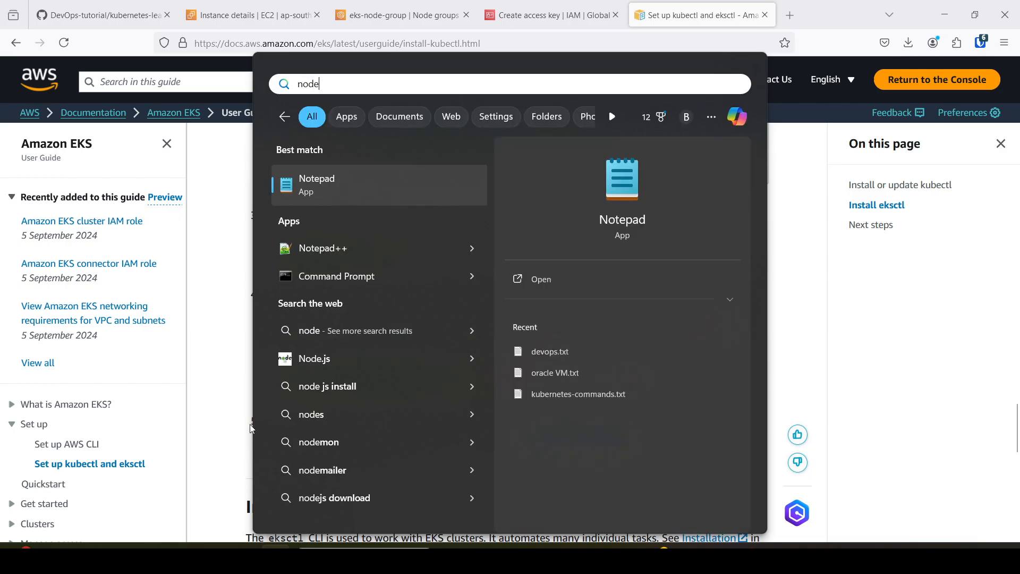
{"action": "left_click", "coordinate": [315, 254]}
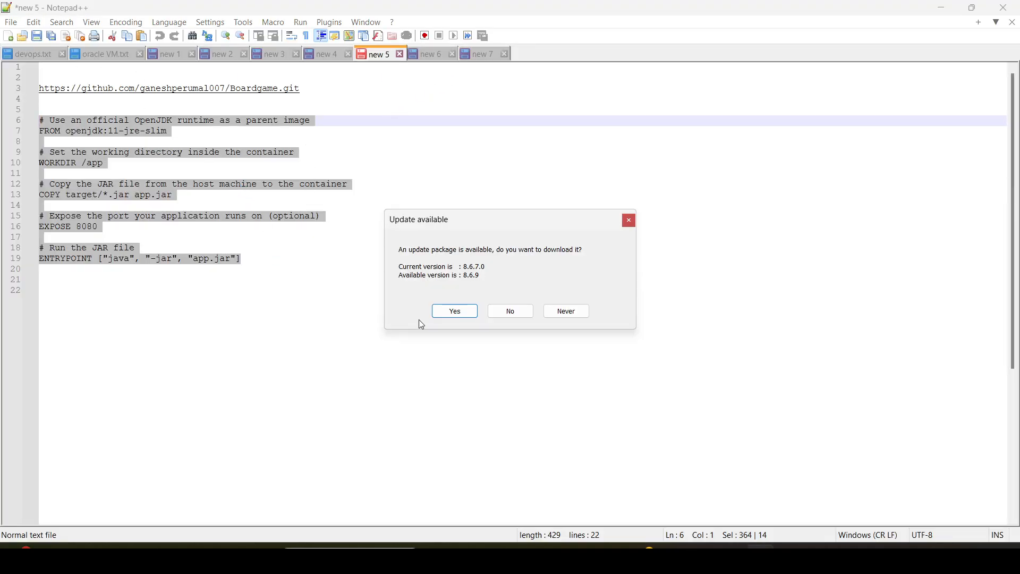
{"action": "left_click", "coordinate": [518, 311]}
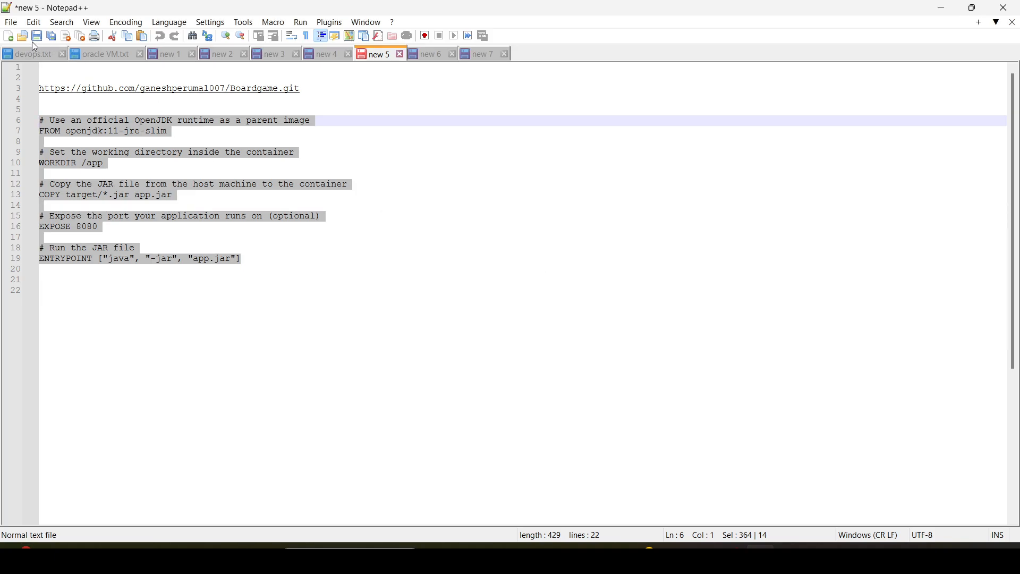
{"action": "left_click", "coordinate": [11, 40]}
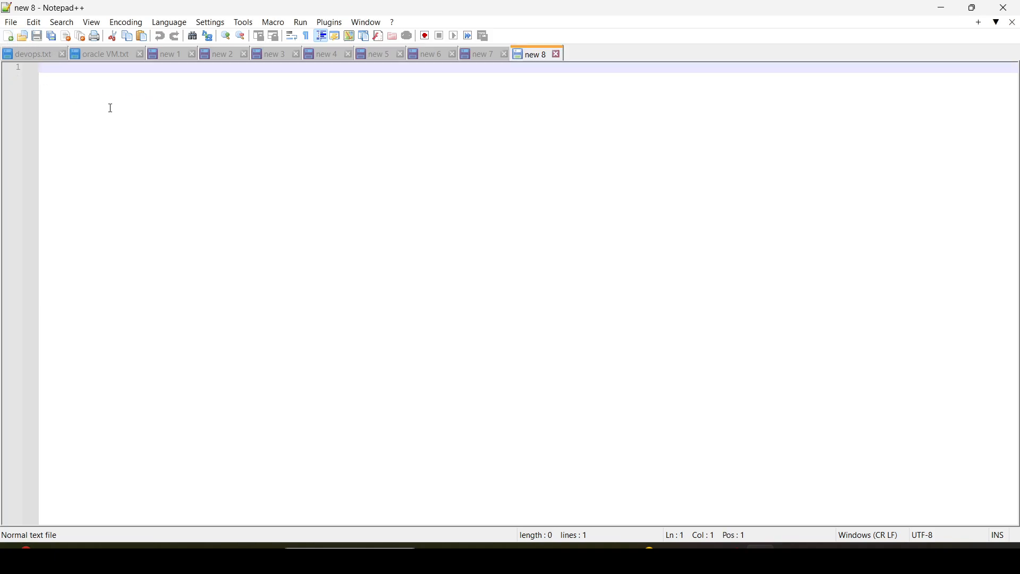
{"action": "key", "text": "Return"}
{"action": "key", "text": "Return"}
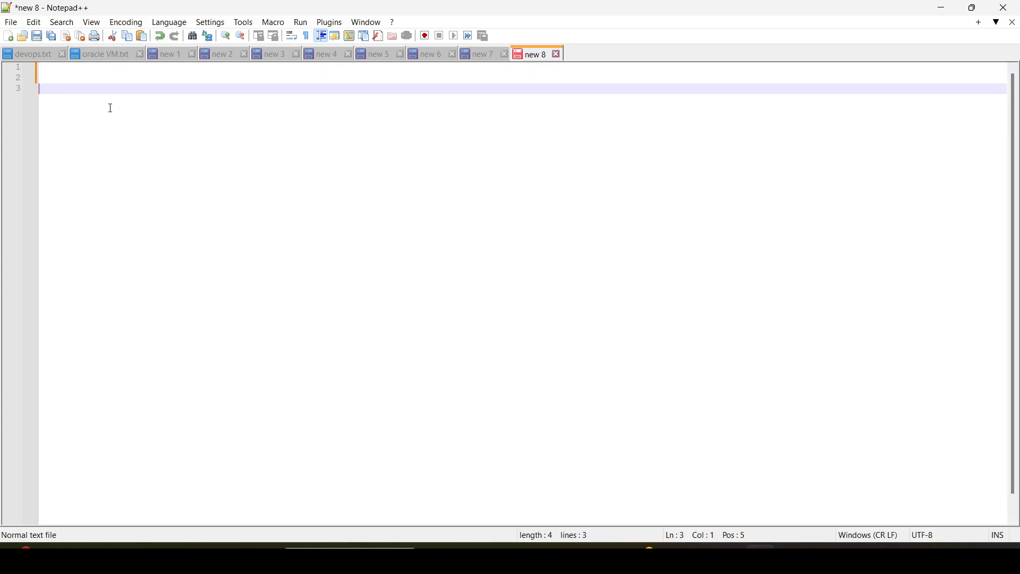
{"action": "type", "text": "aws eks update-kubeconfig --region region-code --name my-cluster"}
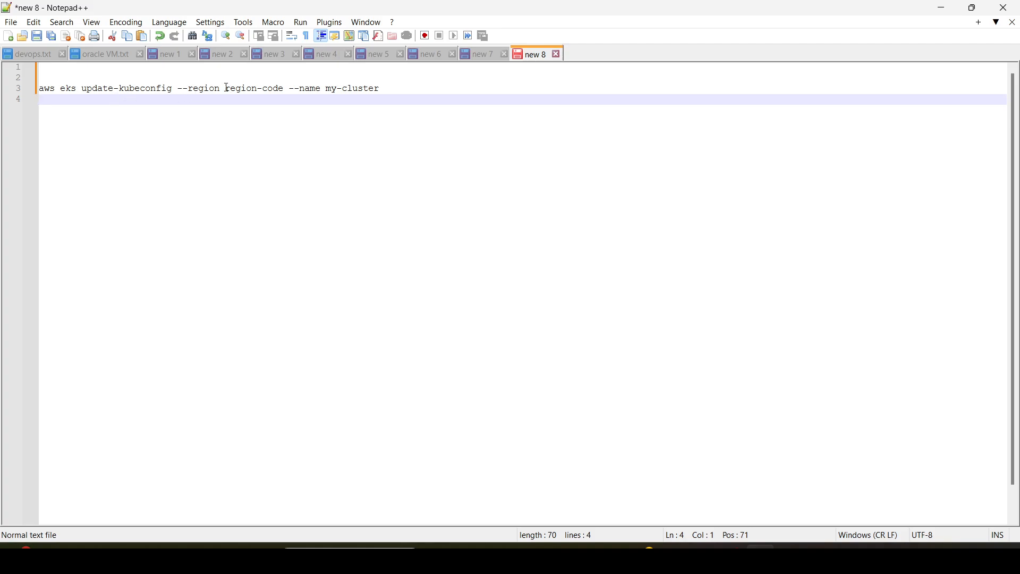
Replace the region-code placeholder in the update-kubeconfig command with ap-south-1.
{"action": "left_click", "coordinate": [284, 90]}
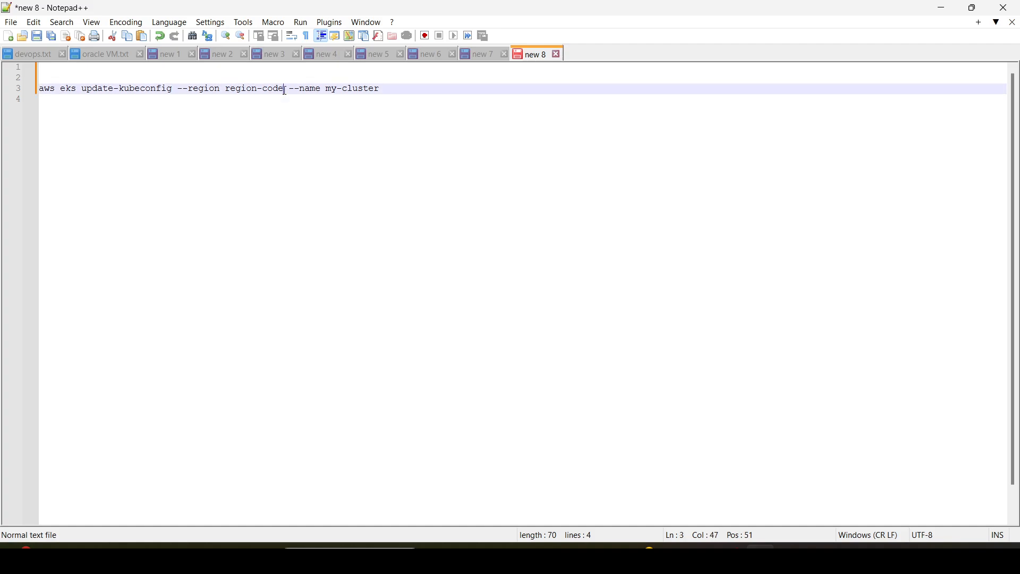
{"action": "key", "text": "BackSpace"}
{"action": "key", "text": "BackSpace"}
{"action": "key", "text": "BackSpace"}
{"action": "key", "text": "BackSpace"}
{"action": "key", "text": "BackSpace"}
{"action": "key", "text": "BackSpace"}
{"action": "key", "text": "BackSpace"}
{"action": "key", "text": "BackSpace"}
{"action": "key", "text": "BackSpace"}
{"action": "key", "text": "BackSpace"}
{"action": "key", "text": "BackSpace"}
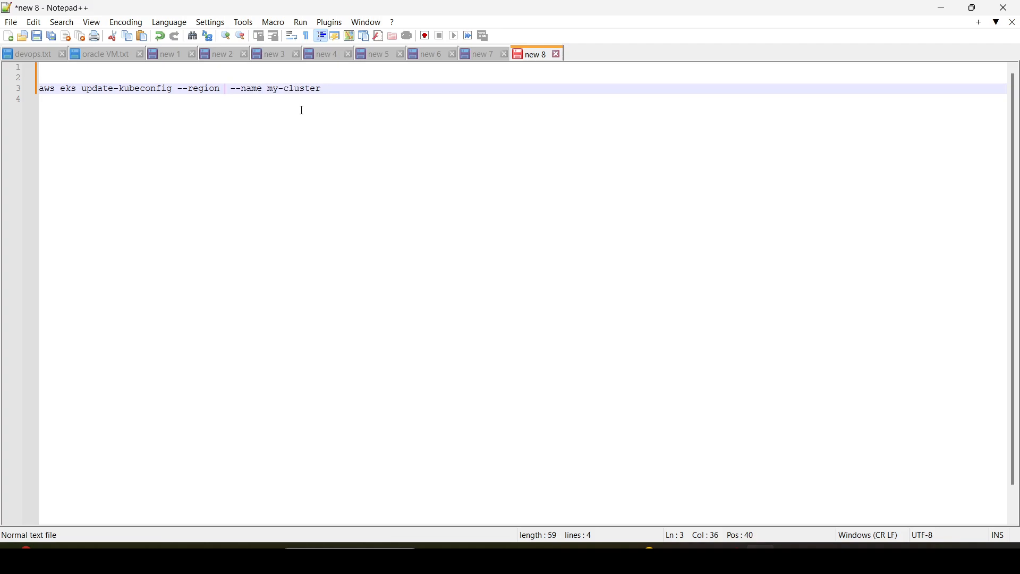
{"action": "type", "text": "ap-south-a"}
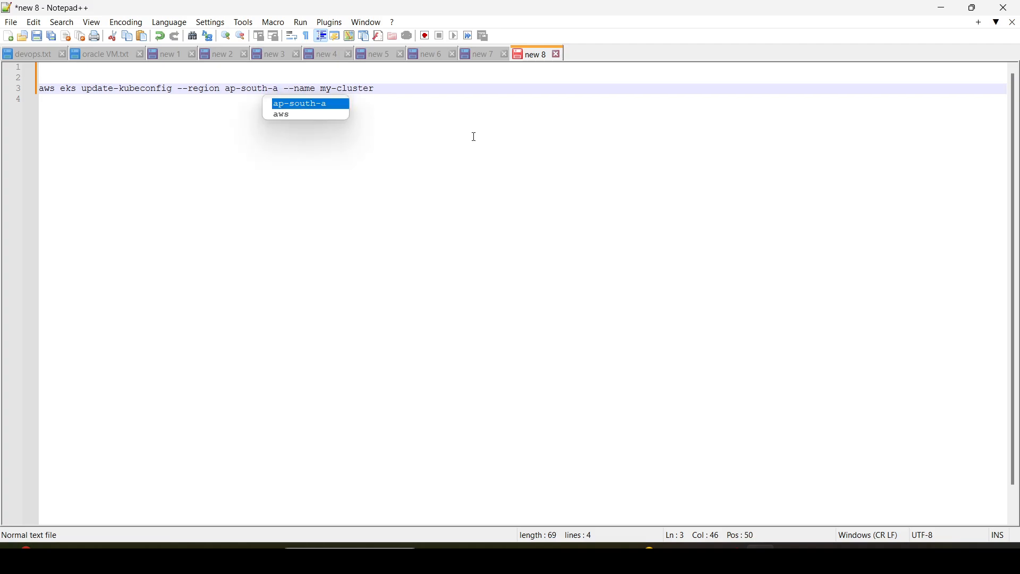
{"action": "key", "text": "BackSpace"}
{"action": "type", "text": "1"}
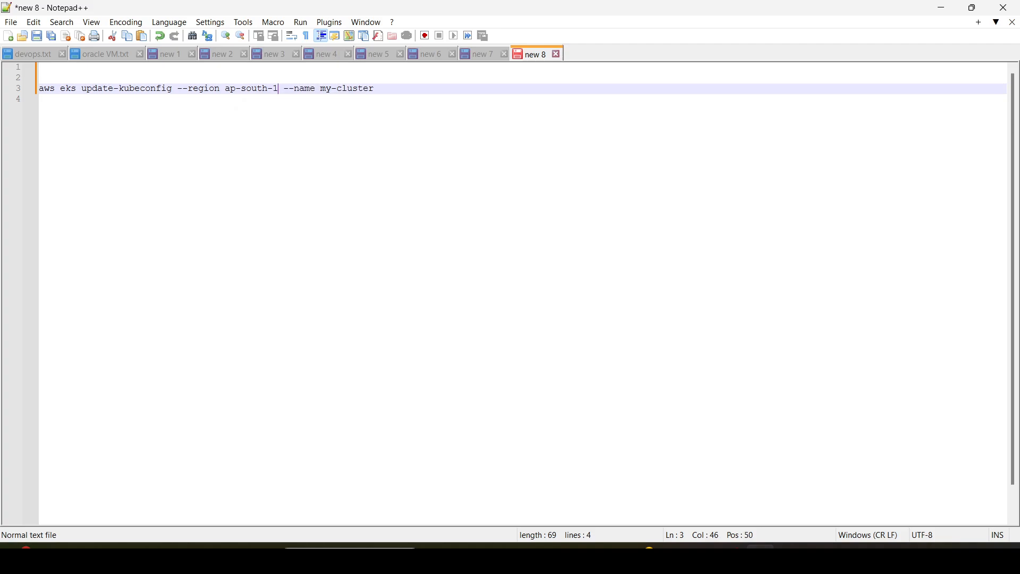
{"action": "left_click", "coordinate": [476, 159]}
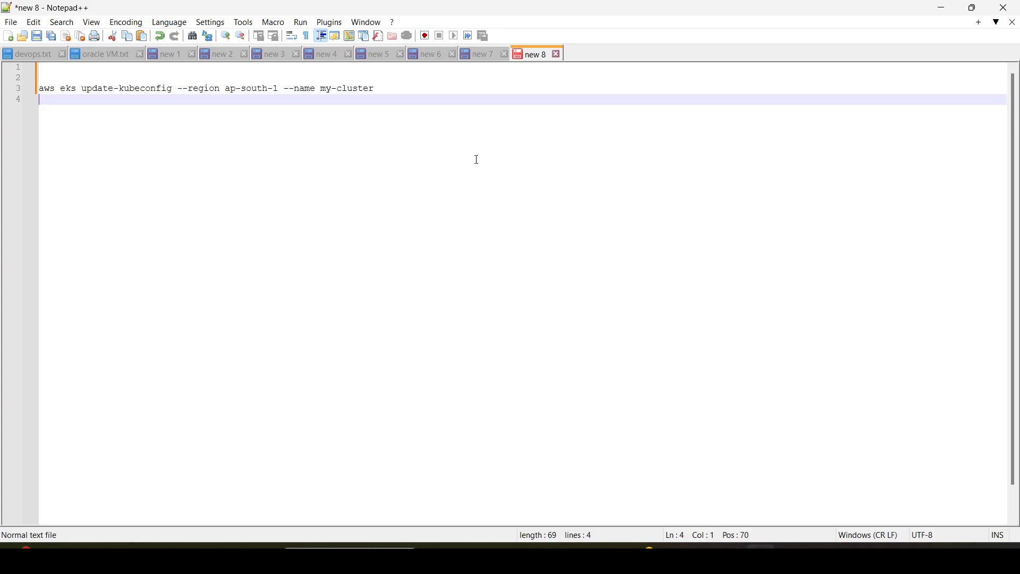
{"action": "left_click", "coordinate": [402, 93]}
Switch to the EKS console in the browser, check the Mumbai region code, and open the eks-control-plane cluster from the clusters list.
{"action": "key", "text": "alt+Tab"}
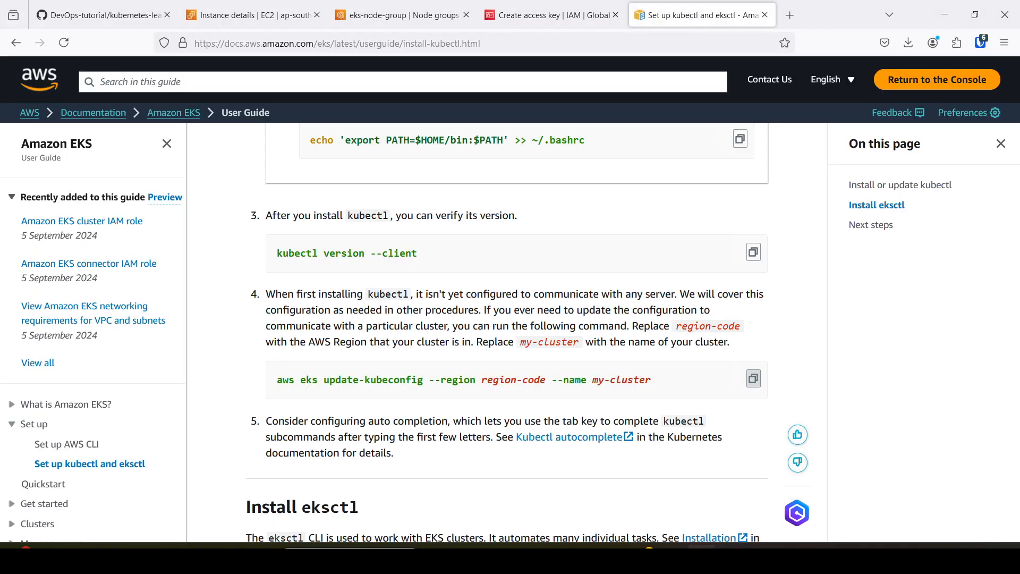
{"action": "left_click", "coordinate": [430, 6]}
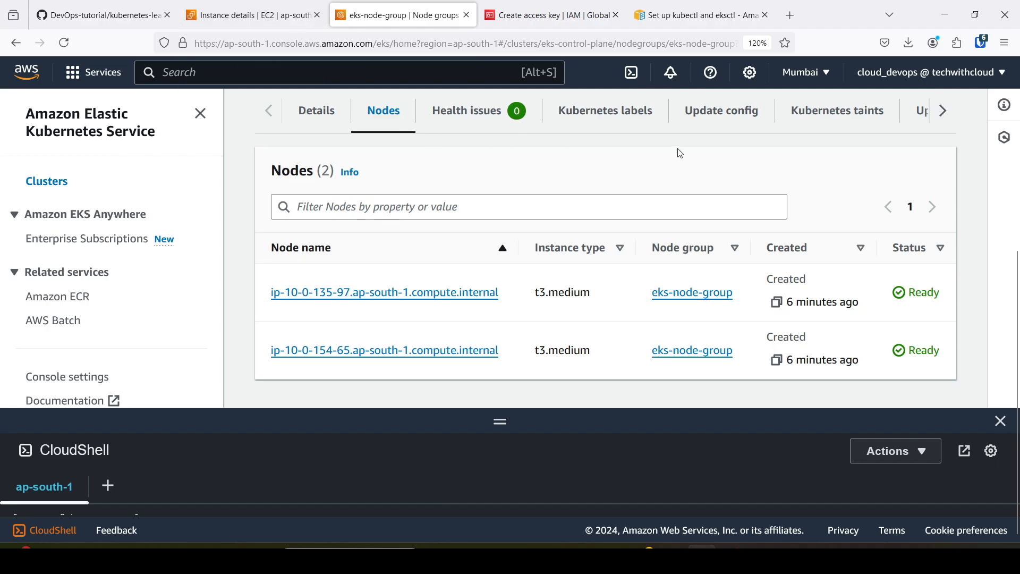
{"action": "left_click", "coordinate": [824, 73]}
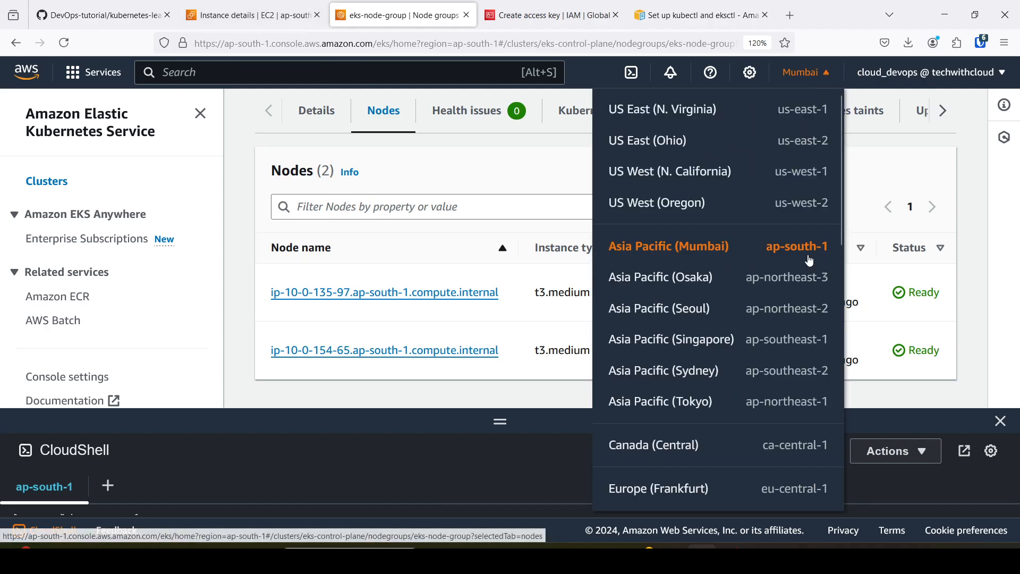
{"action": "left_click", "coordinate": [534, 181]}
{"action": "scroll", "coordinate": [533, 182], "scroll_direction": "up", "scroll_amount": 5}
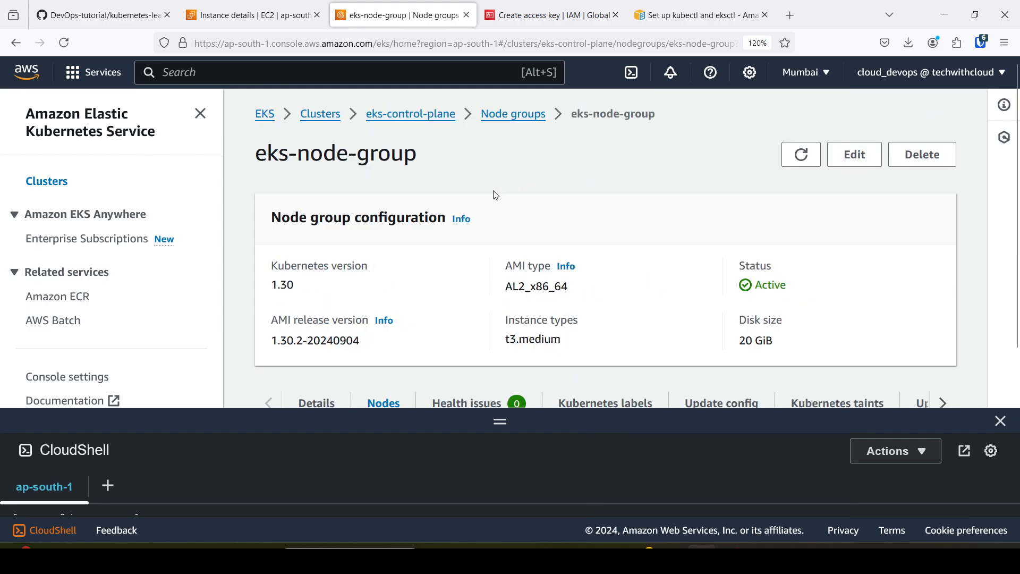
{"action": "left_click", "coordinate": [325, 114]}
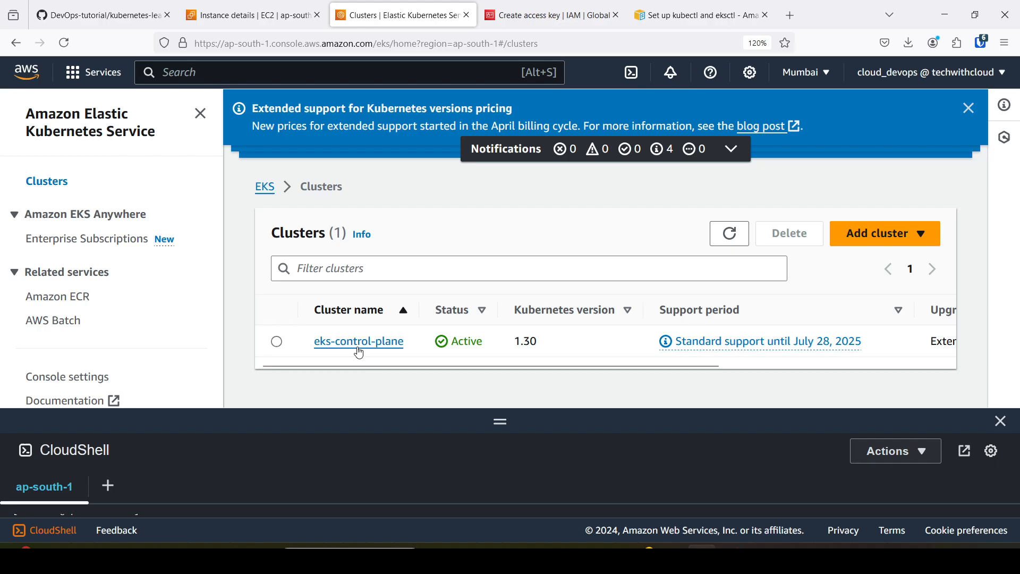
{"action": "left_click", "coordinate": [344, 351]}
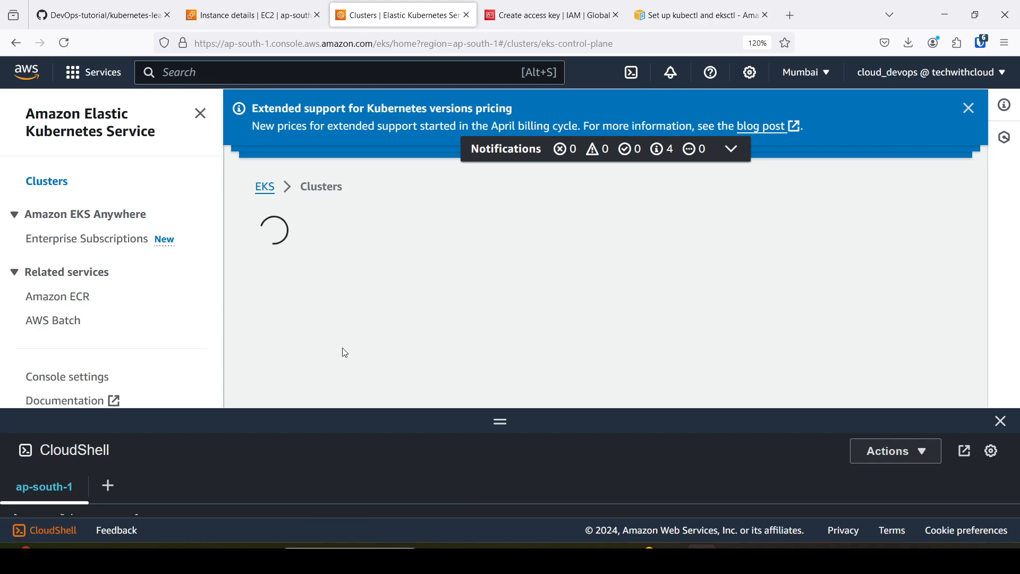
Copy the cluster name eks-control-plane from the heading of the cluster details page.
{"action": "scroll", "coordinate": [328, 237], "scroll_direction": "down", "scroll_amount": 3}
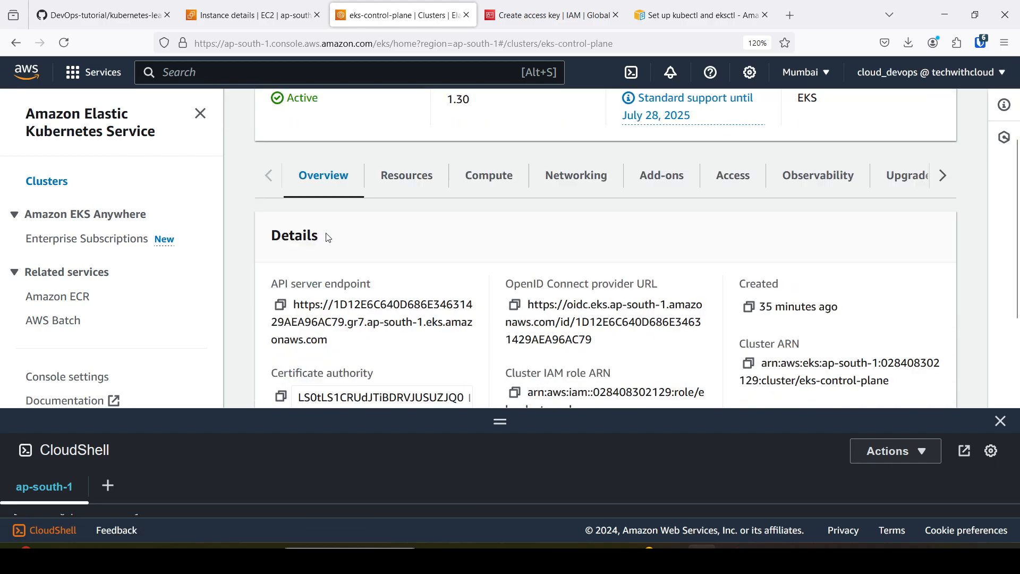
{"action": "scroll", "coordinate": [298, 234], "scroll_direction": "up", "scroll_amount": 5}
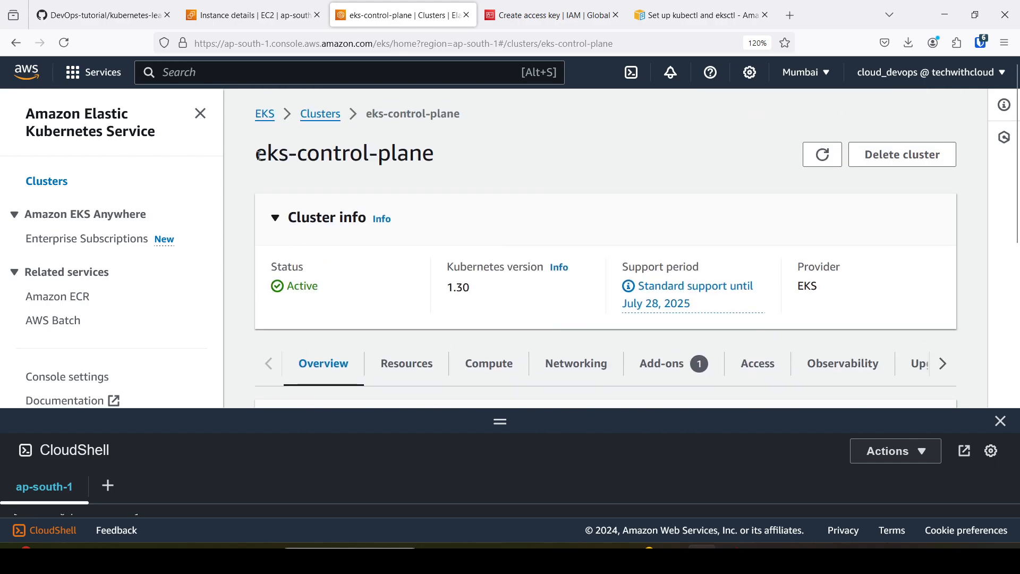
{"action": "left_click_drag", "start_coordinate": [258, 155], "coordinate": [445, 167]}
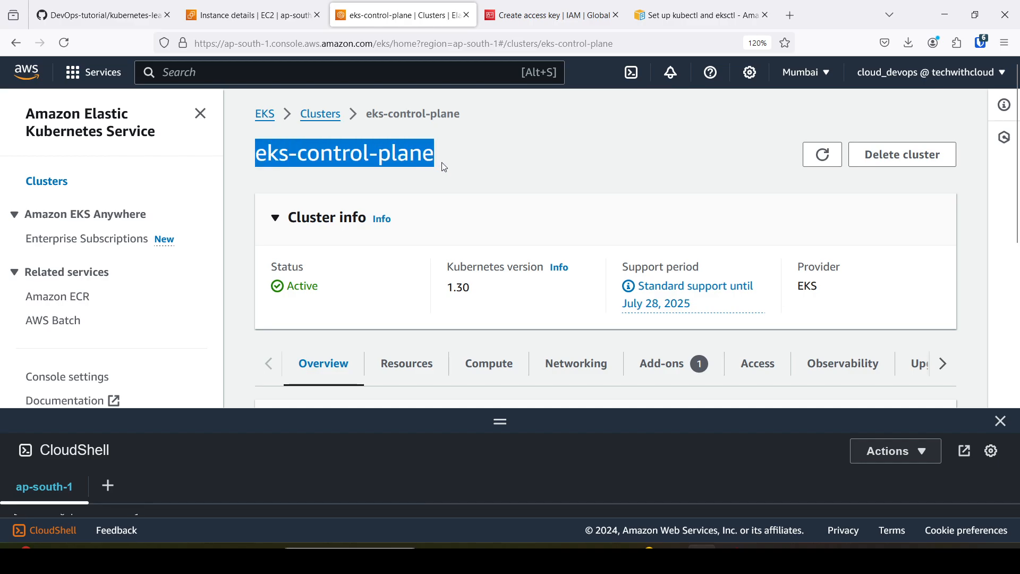
{"action": "right_click", "coordinate": [398, 162]}
{"action": "left_click", "coordinate": [414, 175]}
Switch to Notepad++ and replace the my-cluster placeholder in the update-kubeconfig command with eks-control-plane.
{"action": "left_click", "coordinate": [761, 558]}
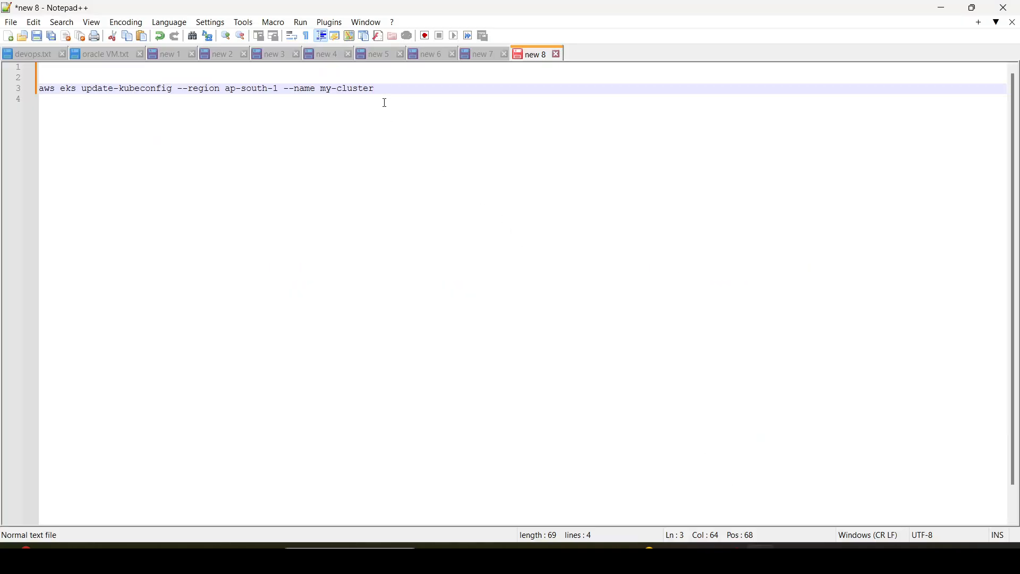
{"action": "key", "text": "BackSpace"}
{"action": "key", "text": "BackSpace"}
{"action": "key", "text": "BackSpace"}
{"action": "key", "text": "BackSpace"}
{"action": "key", "text": "BackSpace"}
{"action": "key", "text": "BackSpace"}
{"action": "key", "text": "BackSpace"}
{"action": "key", "text": "BackSpace"}
{"action": "key", "text": "BackSpace"}
{"action": "key", "text": "BackSpace"}
{"action": "key", "text": "ctrl+v"}
Copy the complete aws eks update-kubeconfig command from line 3 of the Notepad++ document.
{"action": "left_click_drag", "start_coordinate": [430, 91], "coordinate": [26, 93]}
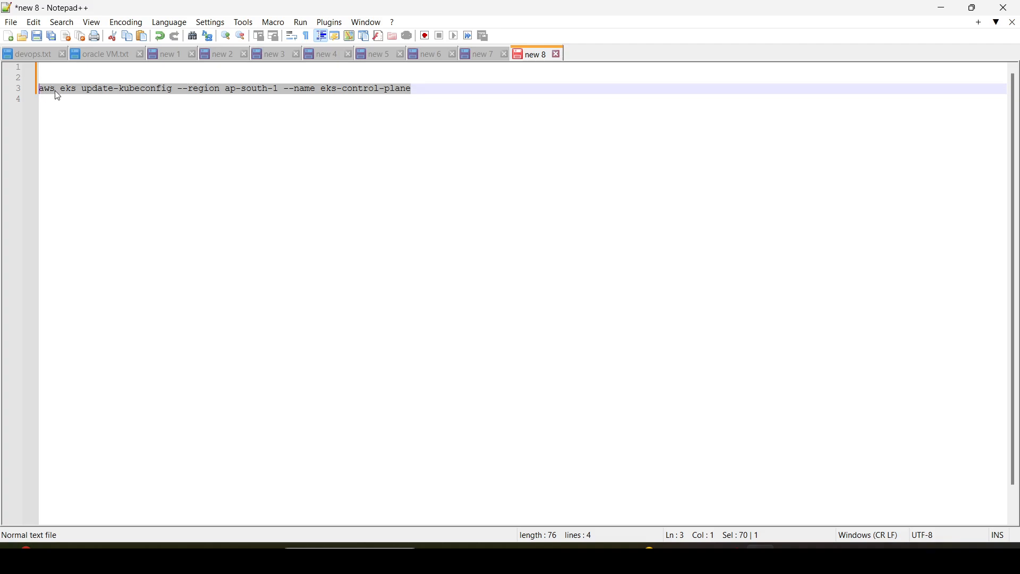
{"action": "right_click", "coordinate": [56, 90]}
{"action": "left_click", "coordinate": [73, 112]}
Switch to the bastion-host terminal in the browser, clear it, and run aws eks update-kubeconfig --region ap-south-1 --name eks-control-plane.
{"action": "key", "text": "alt+Tab"}
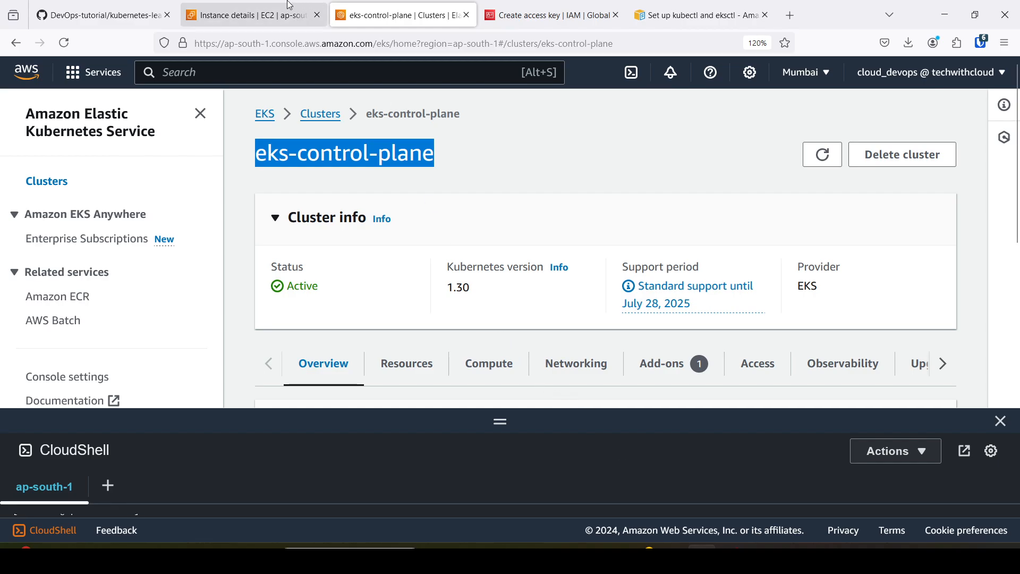
{"action": "left_click", "coordinate": [290, 7]}
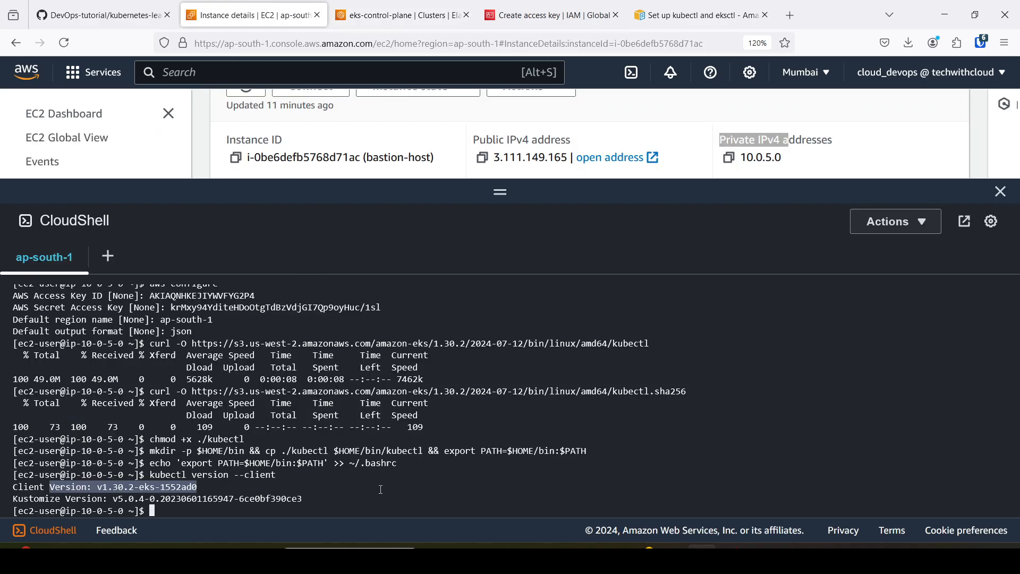
{"action": "left_click", "coordinate": [454, 482]}
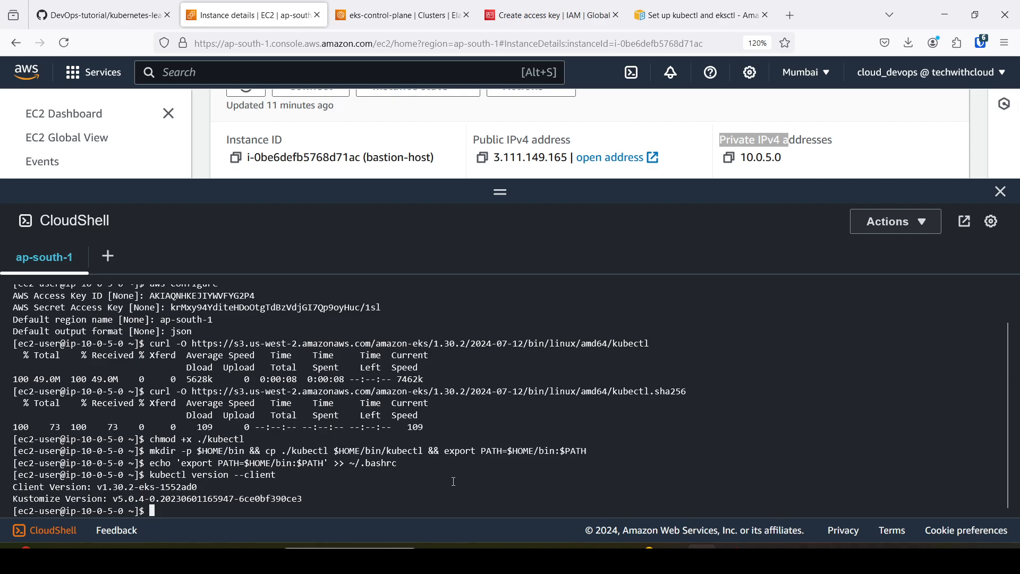
{"action": "key", "text": "ctrl+l"}
{"action": "right_click", "coordinate": [366, 346]}
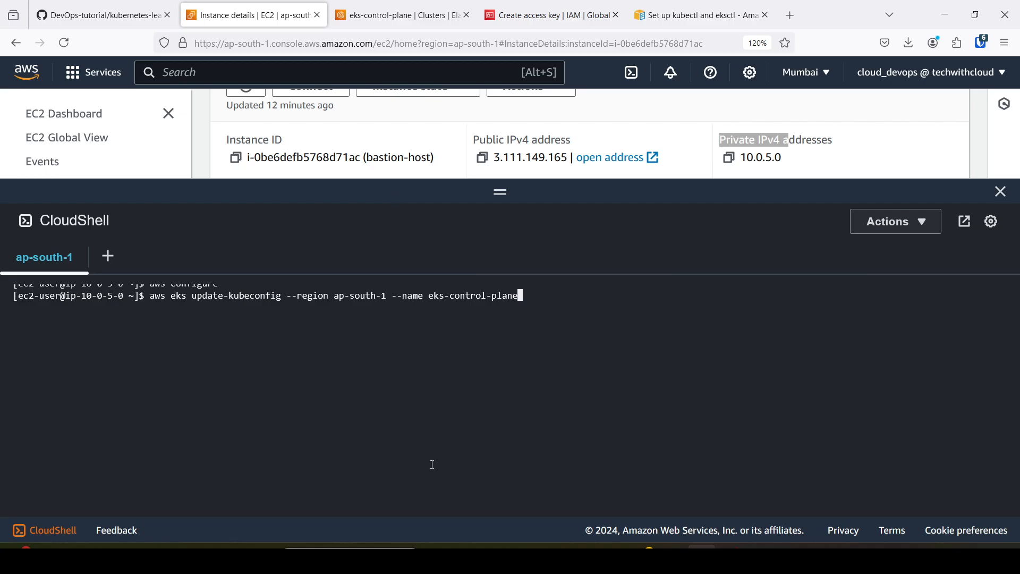
{"action": "key", "text": "Return"}
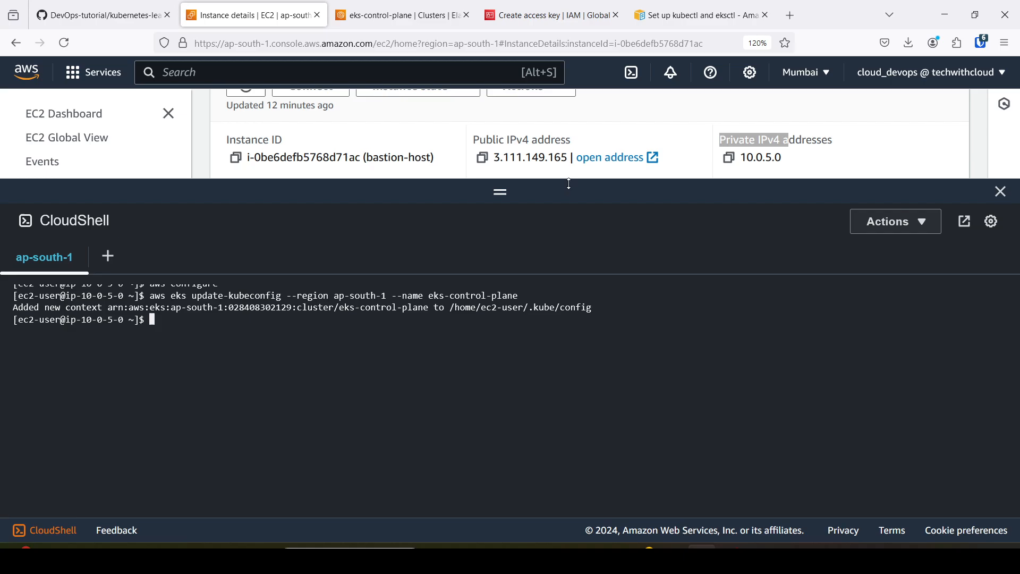
Enlarge the CloudShell terminal, run kubectl cluster-info on bastion-host, and interrupt the command.
{"action": "left_click_drag", "start_coordinate": [569, 180], "coordinate": [569, 155]}
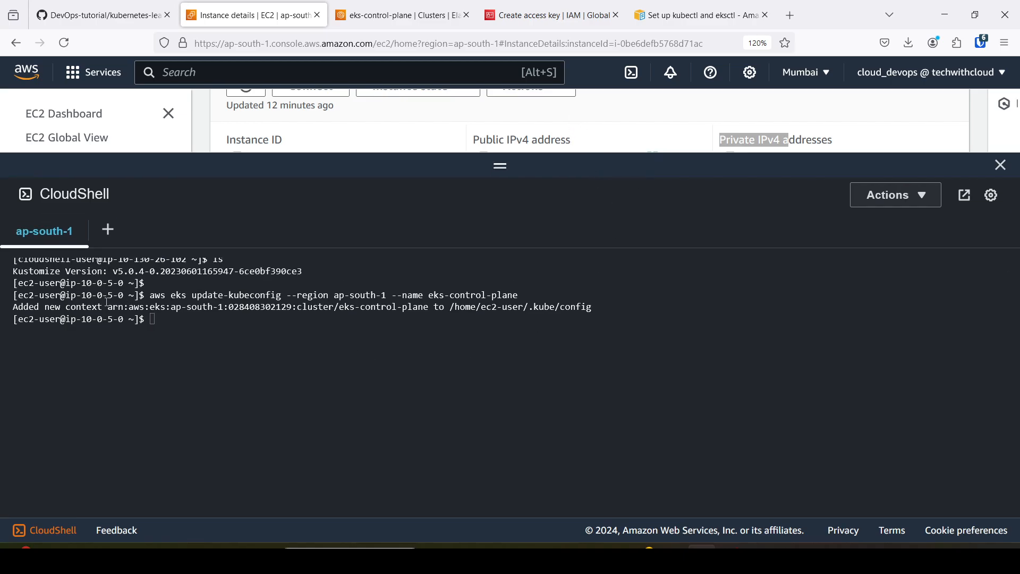
{"action": "left_click_drag", "start_coordinate": [17, 307], "coordinate": [606, 307]}
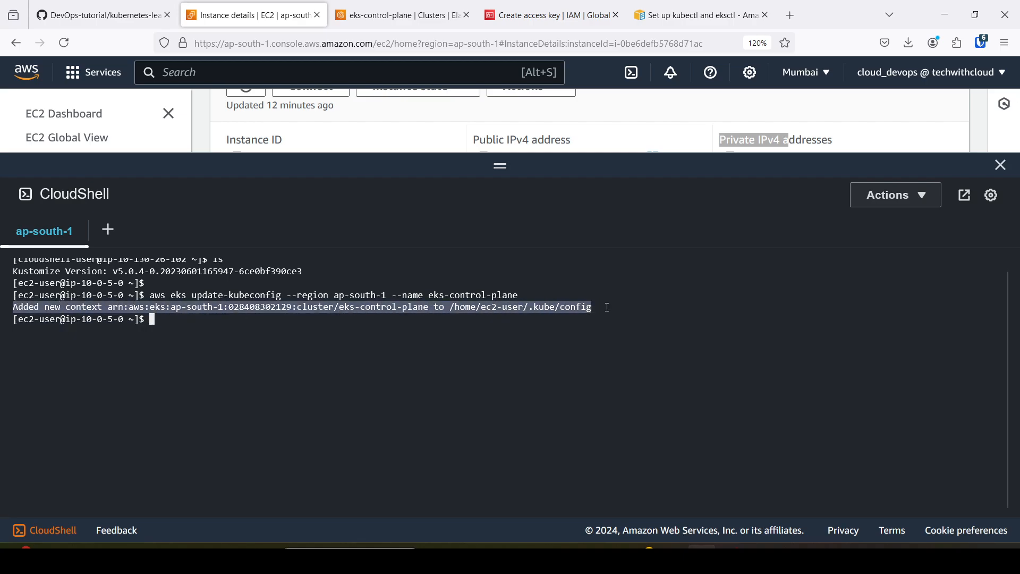
{"action": "left_click", "coordinate": [307, 327]}
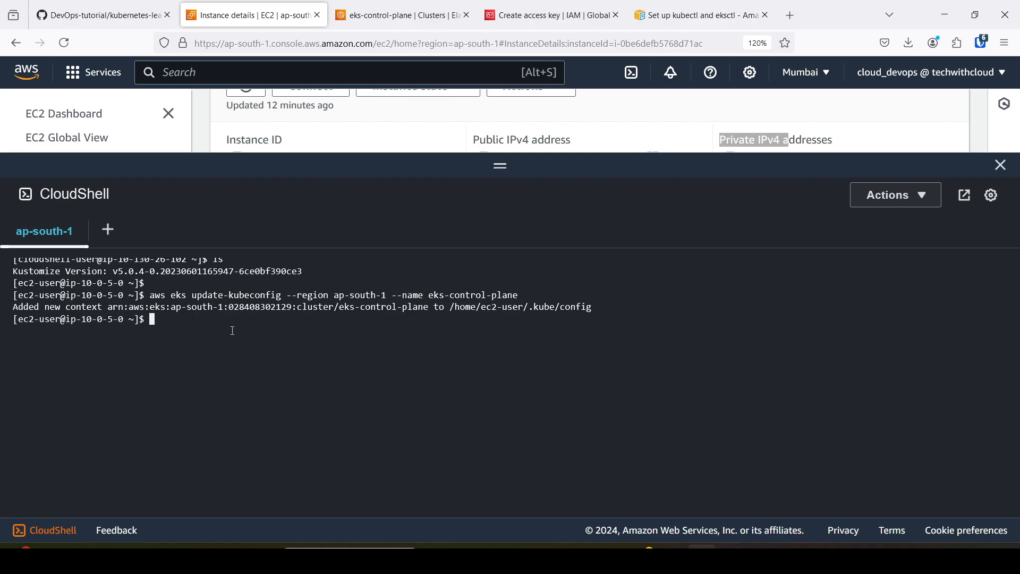
{"action": "type", "text": "kubectl cluster-info"}
{"action": "key", "text": "Return"}
{"action": "key", "text": "ctrl+c"}
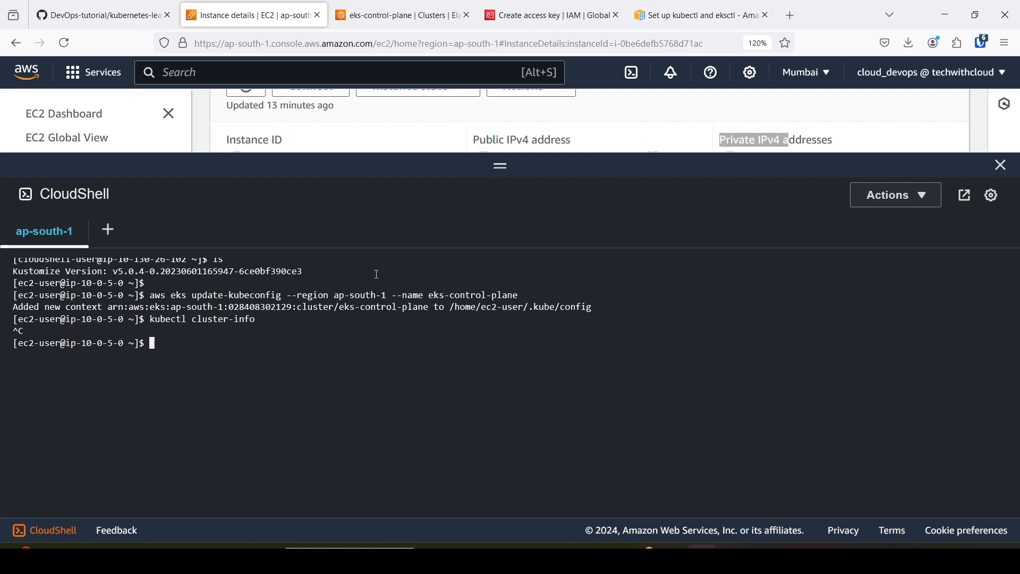
Return to the EKS console, close its CloudShell pane, and reopen the eks-control-plane cluster from the clusters list.
{"action": "left_click", "coordinate": [552, 5]}
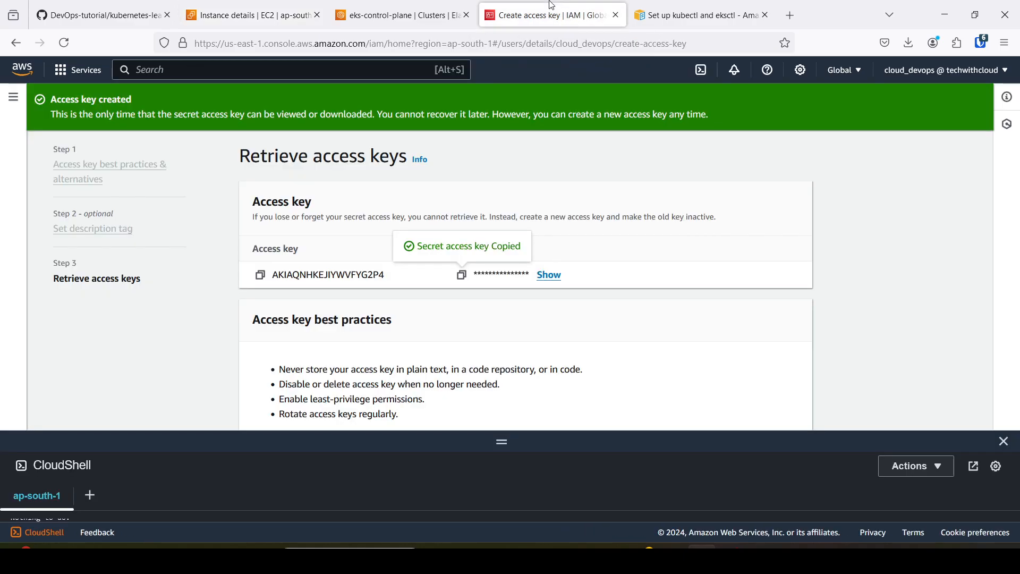
{"action": "left_click", "coordinate": [421, 8]}
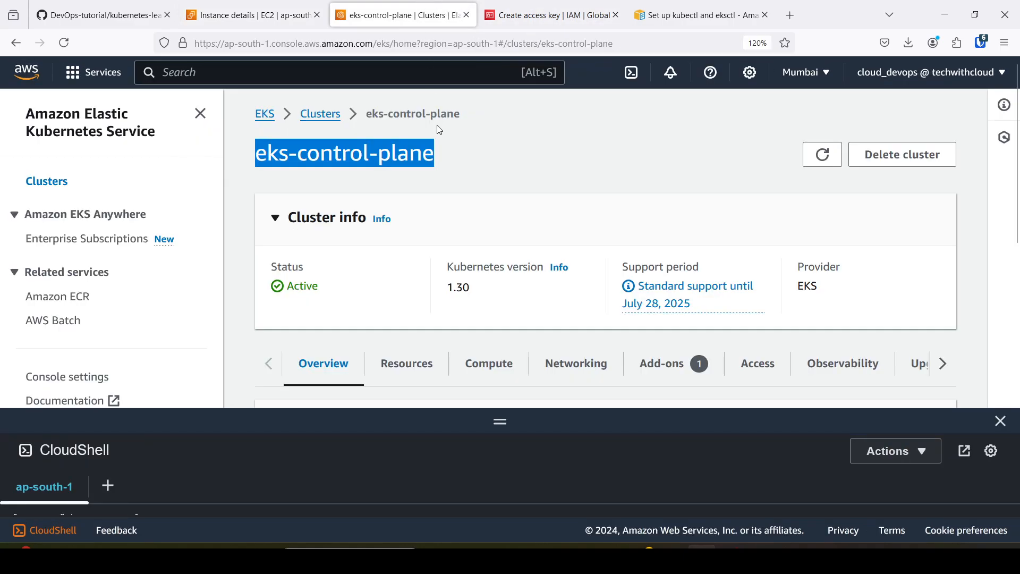
{"action": "left_click", "coordinate": [1001, 422]}
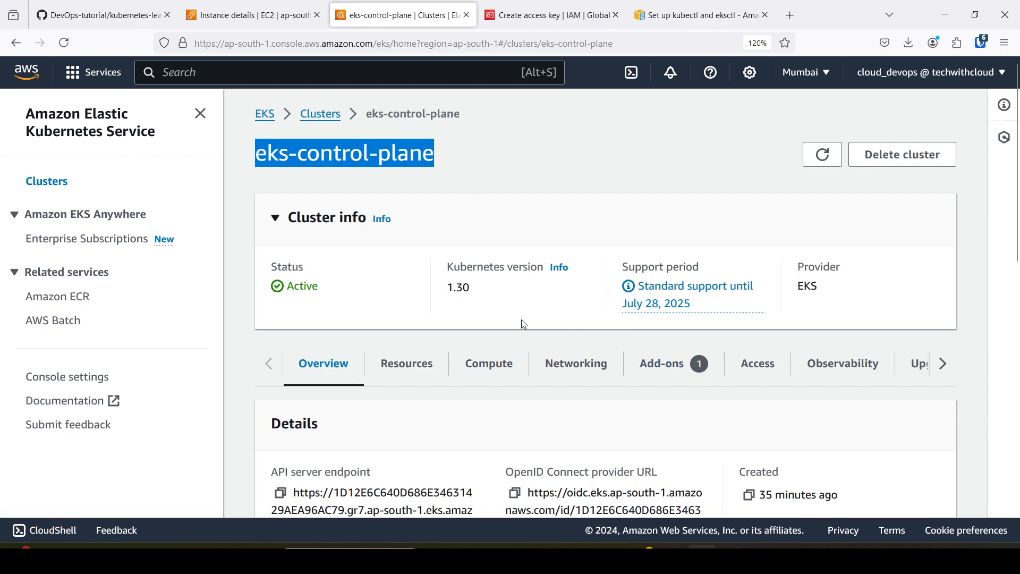
{"action": "left_click", "coordinate": [302, 15]}
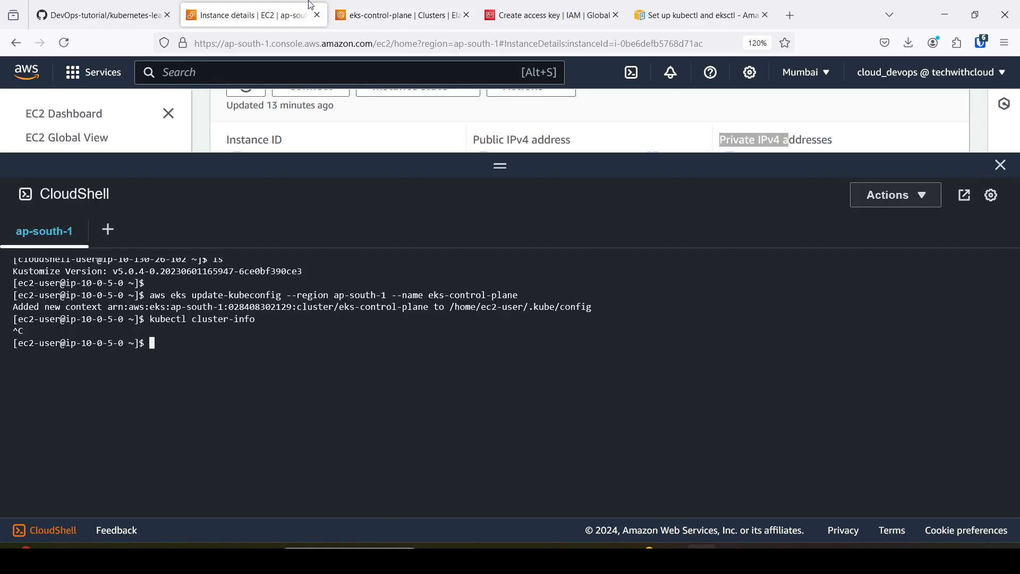
{"action": "left_click", "coordinate": [382, 11]}
{"action": "scroll", "coordinate": [471, 276], "scroll_direction": "down", "scroll_amount": 2}
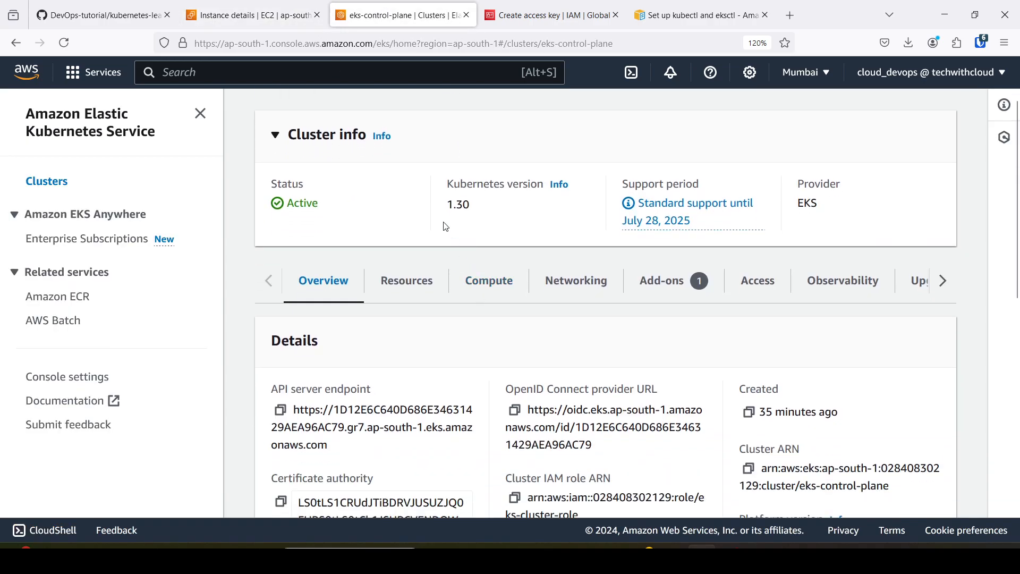
{"action": "scroll", "coordinate": [444, 225], "scroll_direction": "up", "scroll_amount": 2}
{"action": "left_click", "coordinate": [320, 115]}
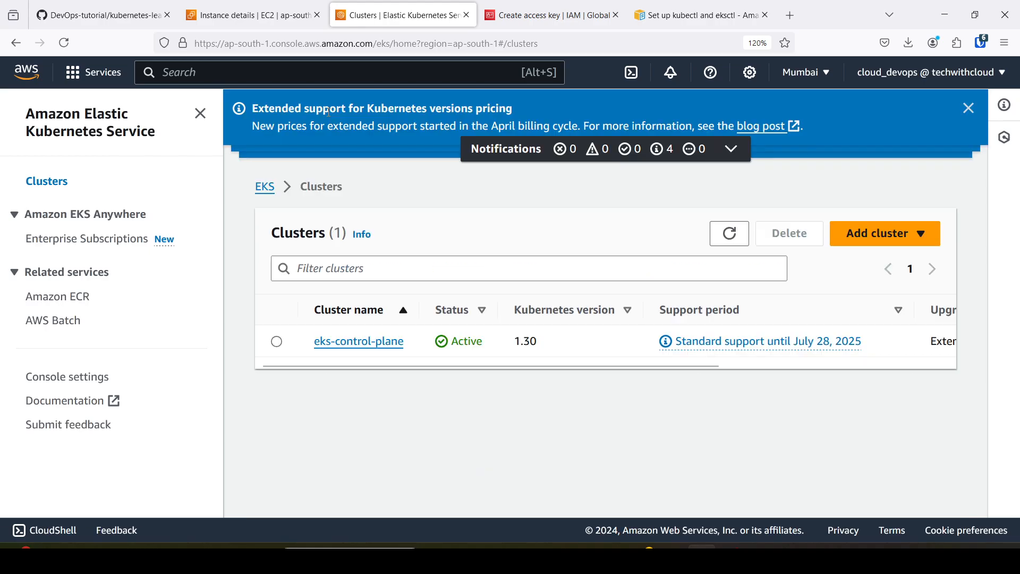
{"action": "left_click", "coordinate": [369, 341]}
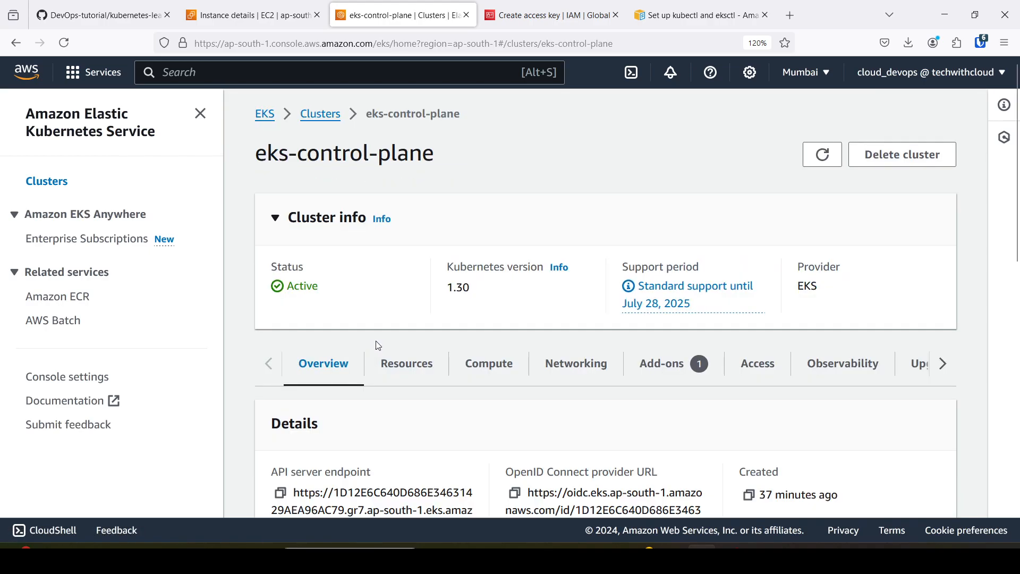
Open the cluster security group from the networking details of eks-control-plane.
{"action": "scroll", "coordinate": [423, 356], "scroll_direction": "down", "scroll_amount": 3}
{"action": "scroll", "coordinate": [422, 356], "scroll_direction": "down", "scroll_amount": 2}
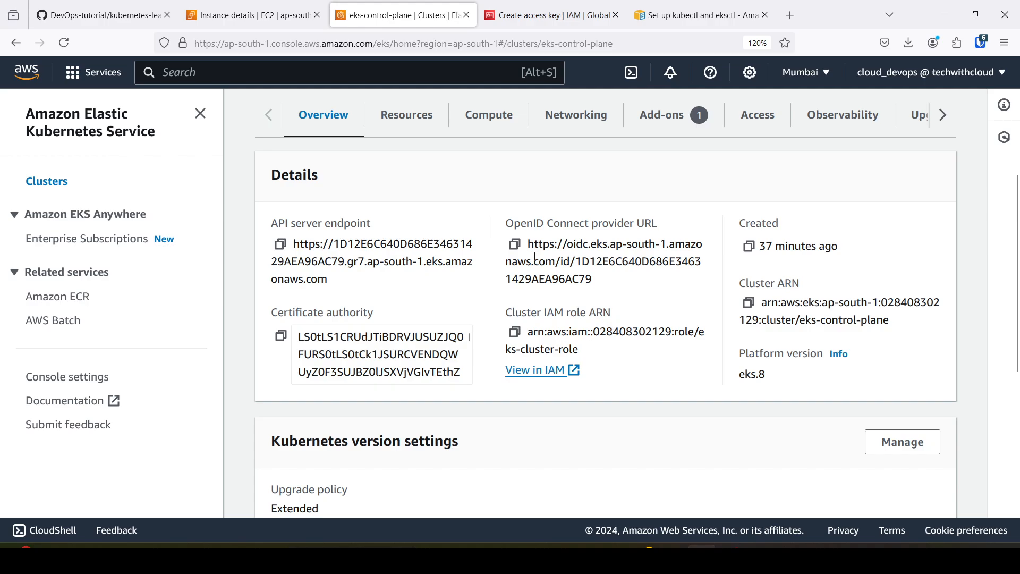
{"action": "scroll", "coordinate": [564, 174], "scroll_direction": "up", "scroll_amount": 2}
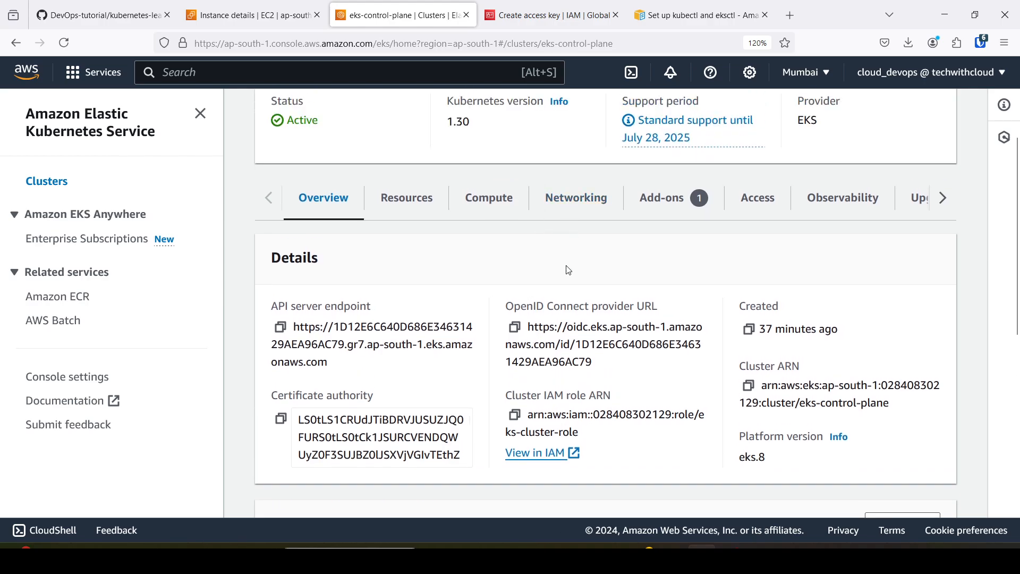
{"action": "left_click", "coordinate": [576, 201]}
{"action": "scroll", "coordinate": [579, 298], "scroll_direction": "down", "scroll_amount": 4}
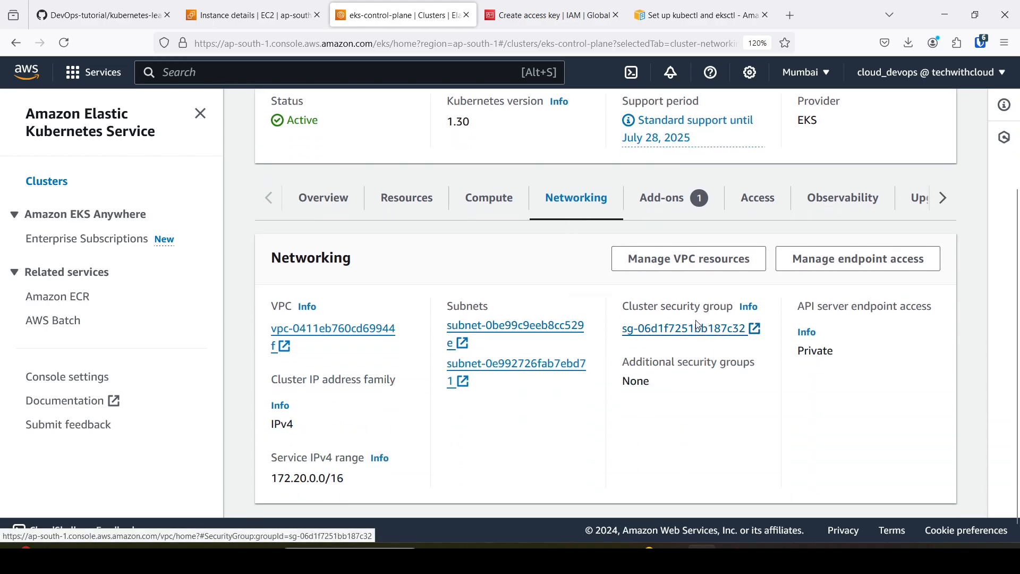
{"action": "left_click", "coordinate": [680, 335]}
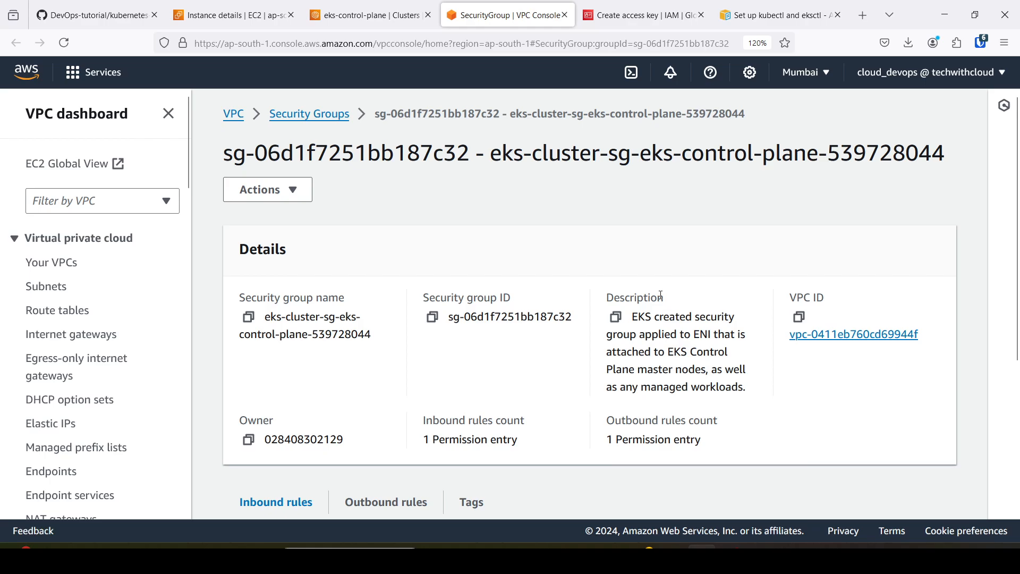
Edit the cluster security group's inbound rules and add a Custom TCP rule for port 443.
{"action": "scroll", "coordinate": [670, 314], "scroll_direction": "down", "scroll_amount": 3}
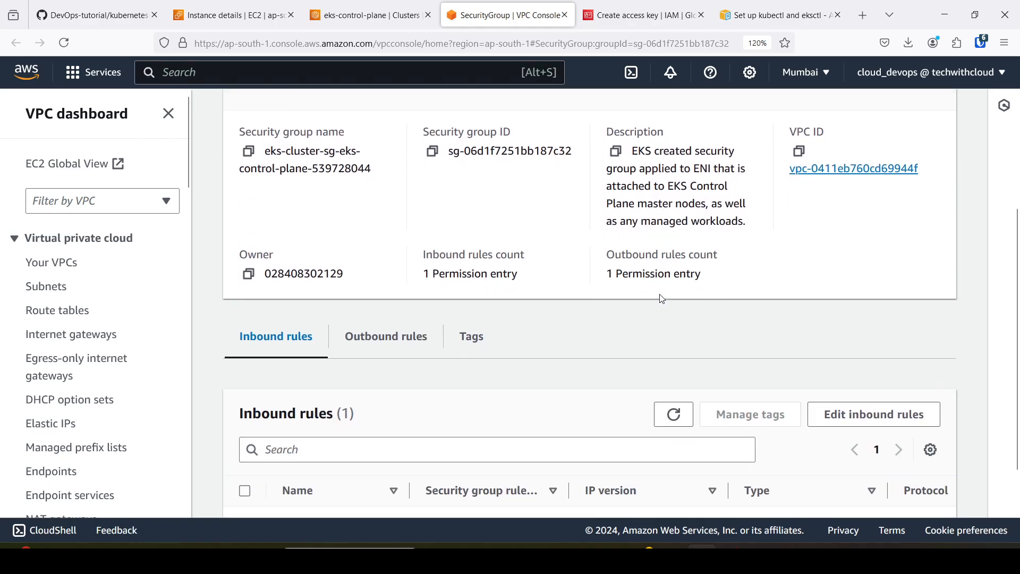
{"action": "scroll", "coordinate": [662, 298], "scroll_direction": "up", "scroll_amount": 3}
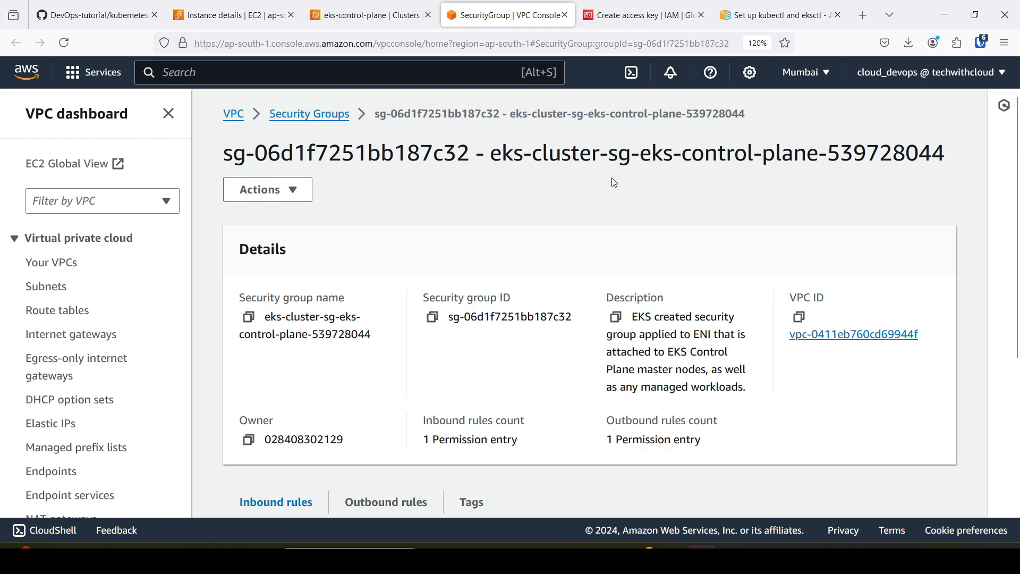
{"action": "scroll", "coordinate": [514, 268], "scroll_direction": "down", "scroll_amount": 4}
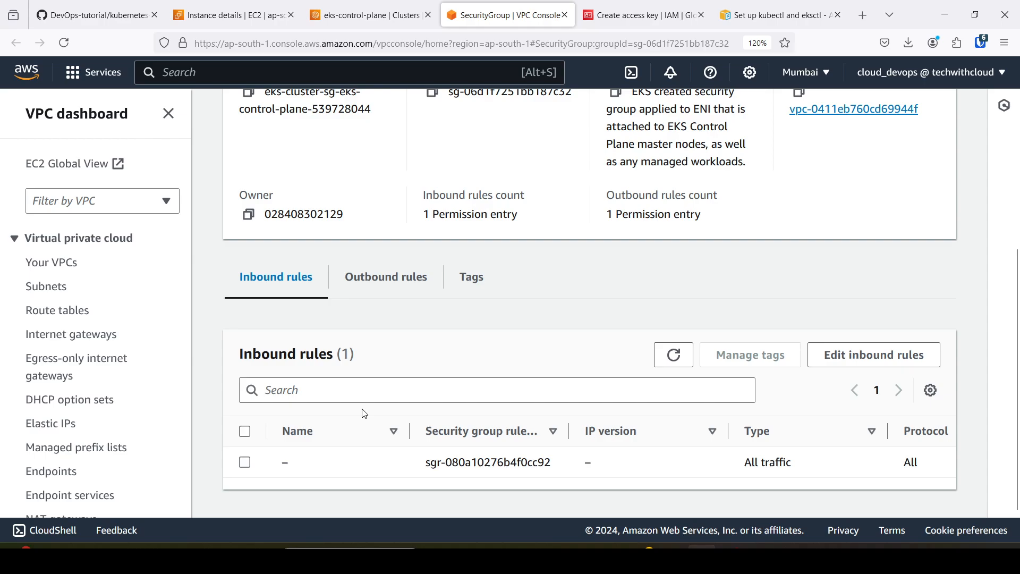
{"action": "left_click", "coordinate": [879, 366]}
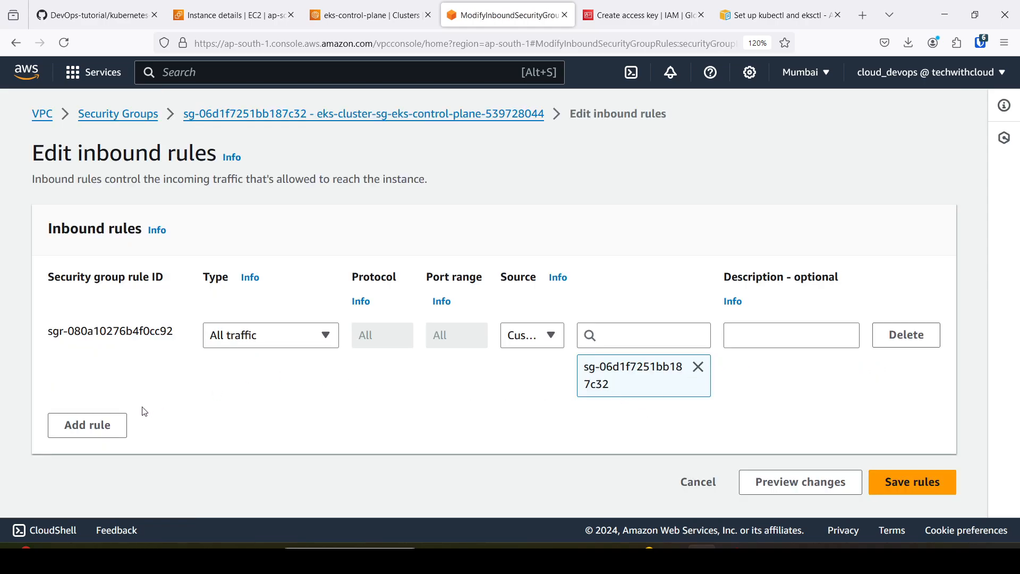
{"action": "left_click", "coordinate": [96, 424]}
{"action": "left_click_drag", "start_coordinate": [453, 415], "coordinate": [430, 416]}
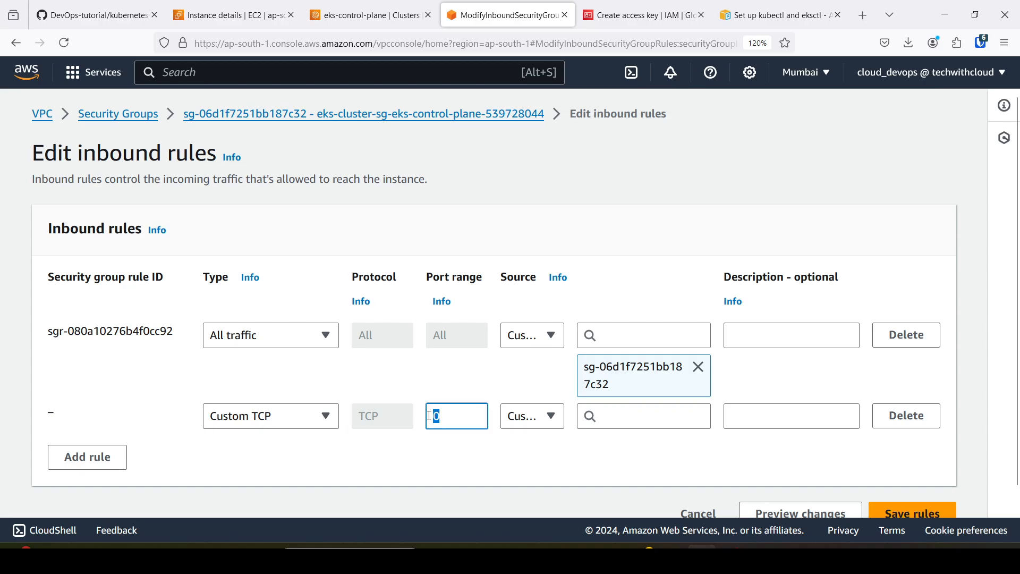
{"action": "type", "text": "443"}
{"action": "left_click", "coordinate": [492, 455]}
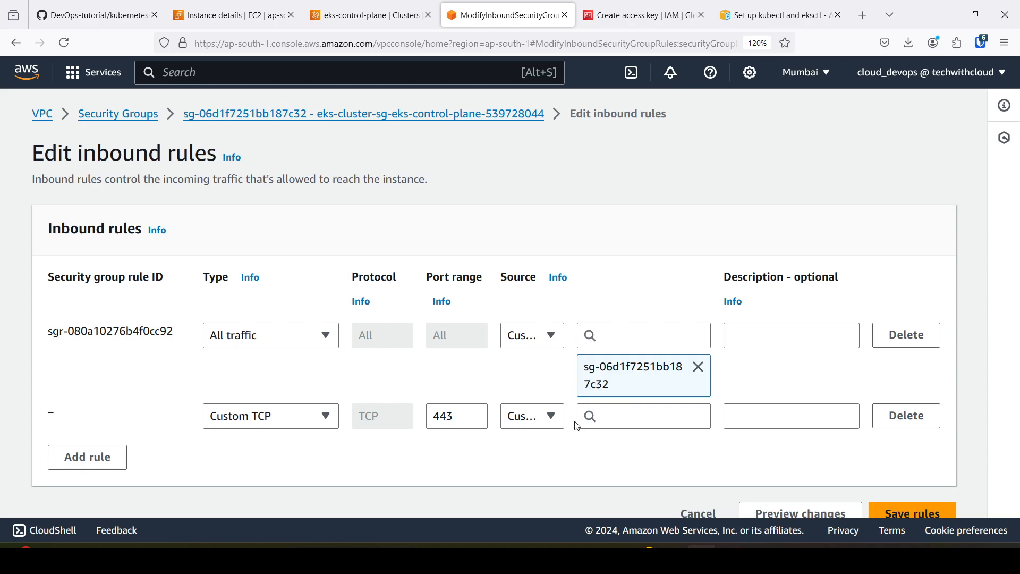
{"action": "left_click", "coordinate": [602, 414]}
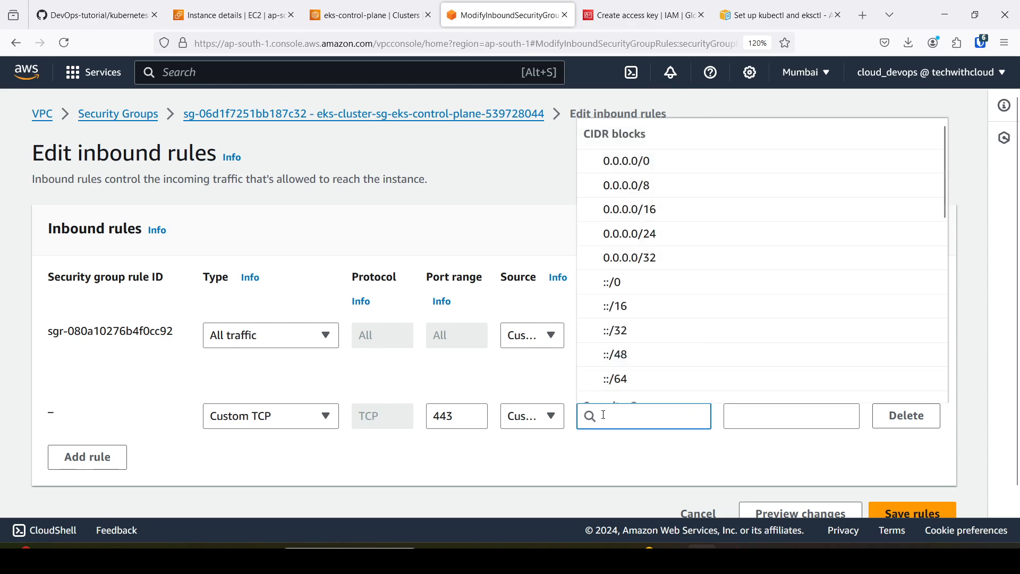
{"action": "type", "text": "basti"}
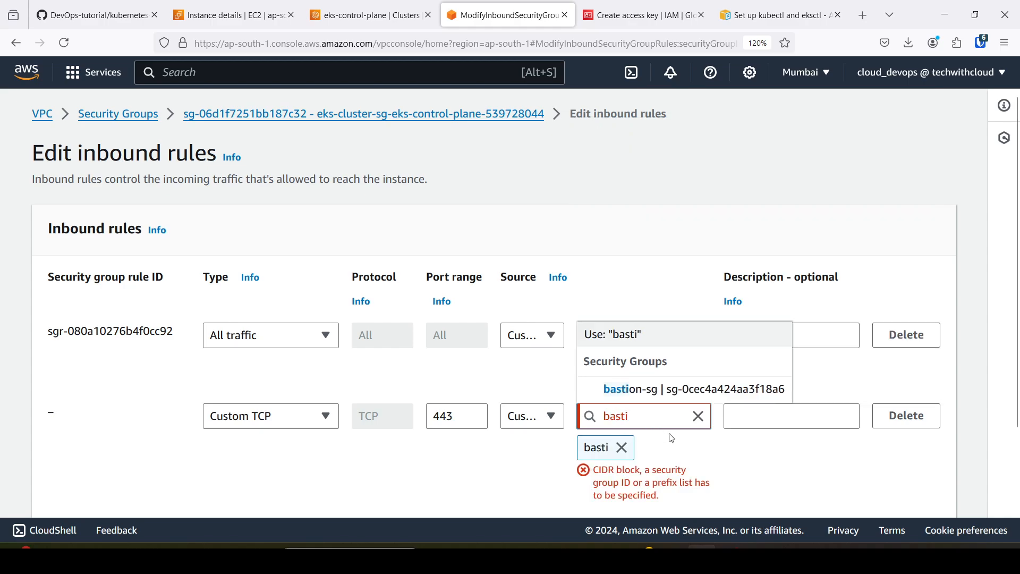
{"action": "key", "text": "BackSpace"}
{"action": "key", "text": "BackSpace"}
{"action": "key", "text": "BackSpace"}
{"action": "key", "text": "BackSpace"}
{"action": "key", "text": "BackSpace"}
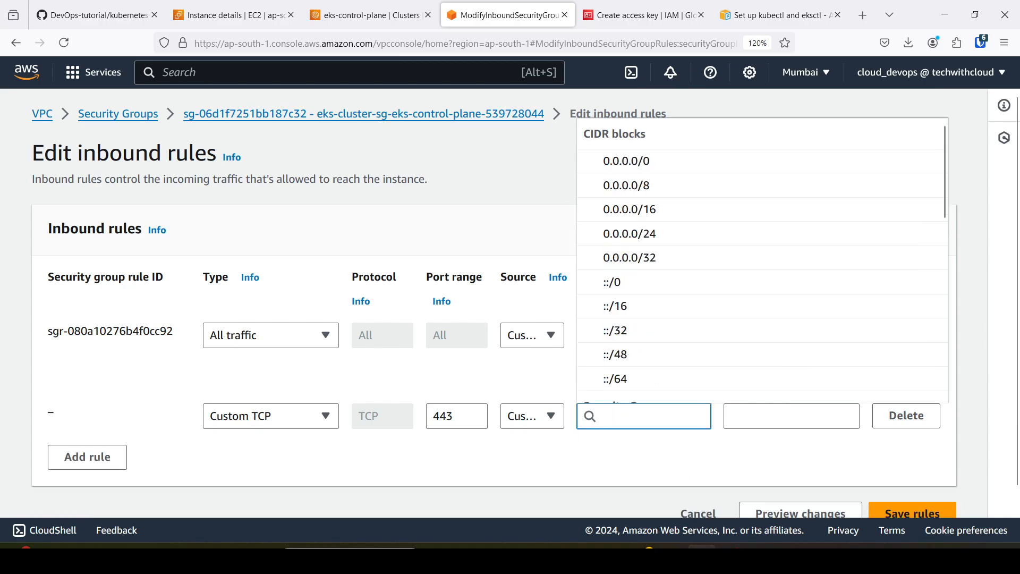
{"action": "type", "text": "sg"}
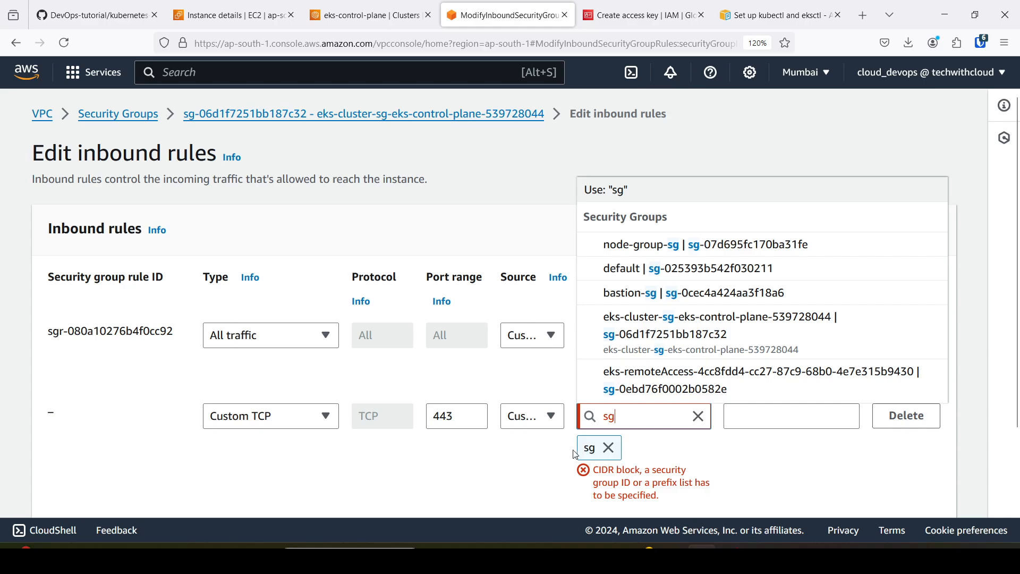
{"action": "left_click", "coordinate": [699, 417]}
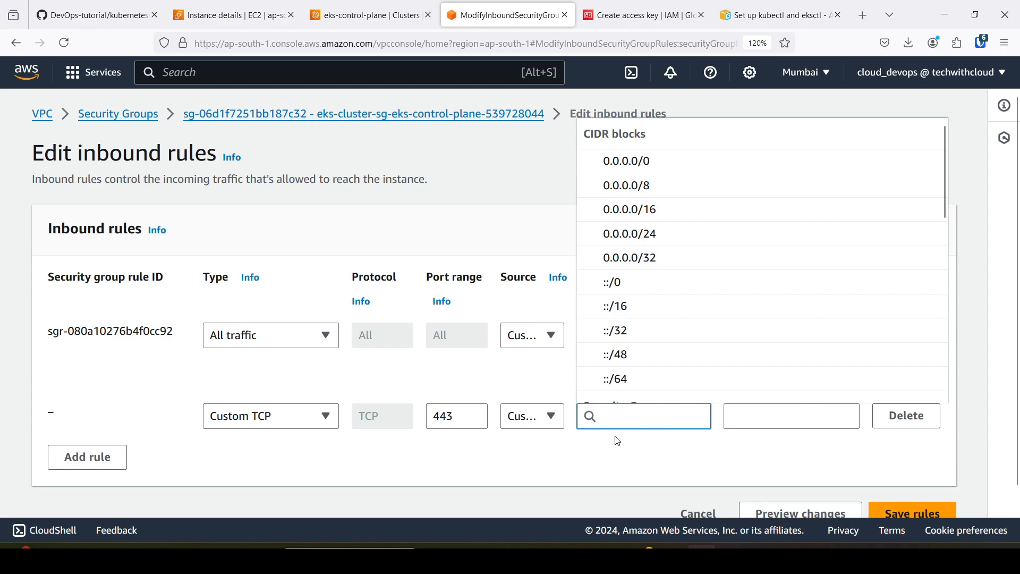
Set the source of the port 443 inbound rule to 0.0.0.0/0 and save the cluster security group's rules.
{"action": "left_click", "coordinate": [658, 160]}
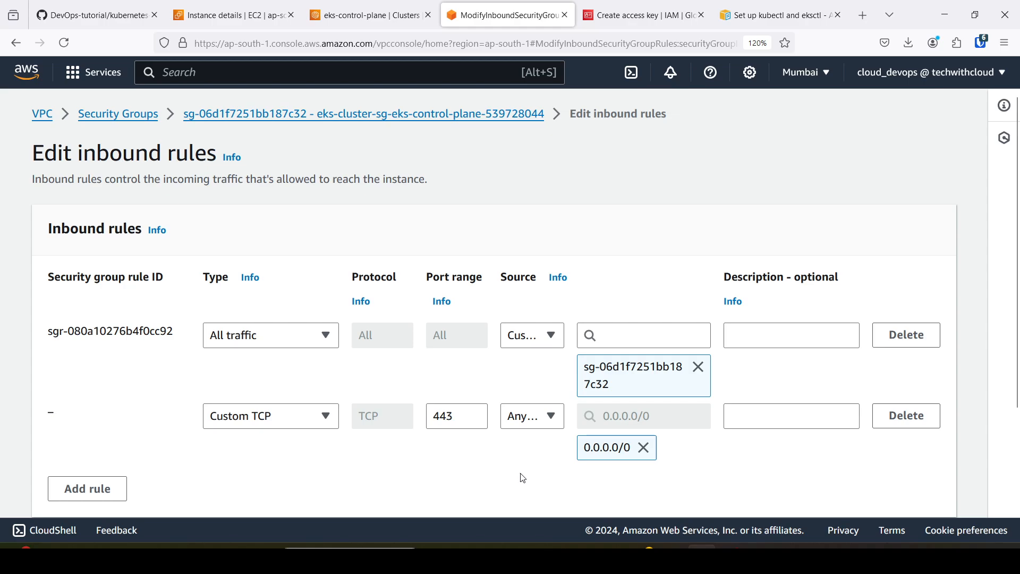
{"action": "scroll", "coordinate": [523, 475], "scroll_direction": "down", "scroll_amount": 3}
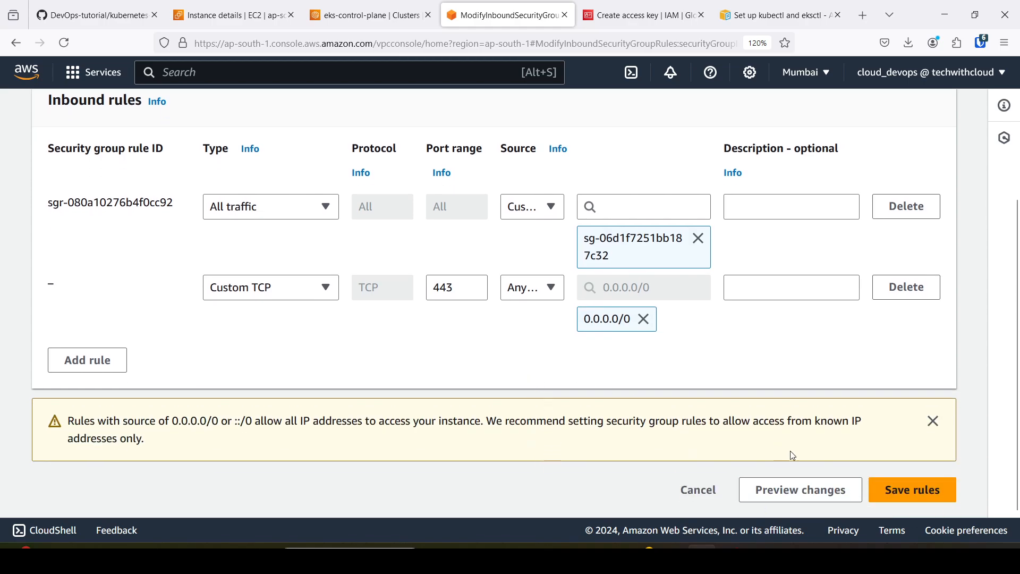
{"action": "left_click", "coordinate": [910, 497]}
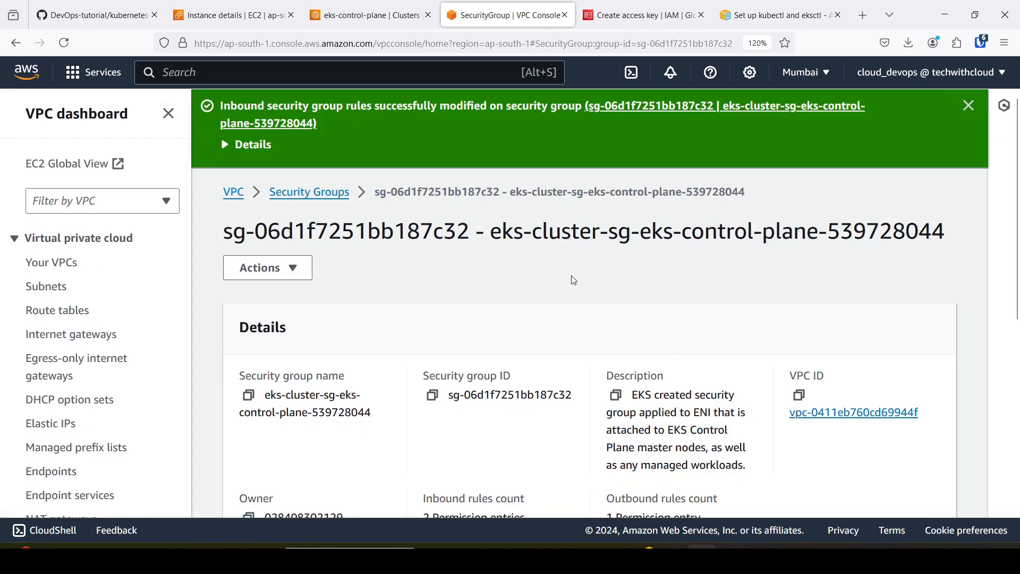
{"action": "scroll", "coordinate": [569, 273], "scroll_direction": "down", "scroll_amount": 6}
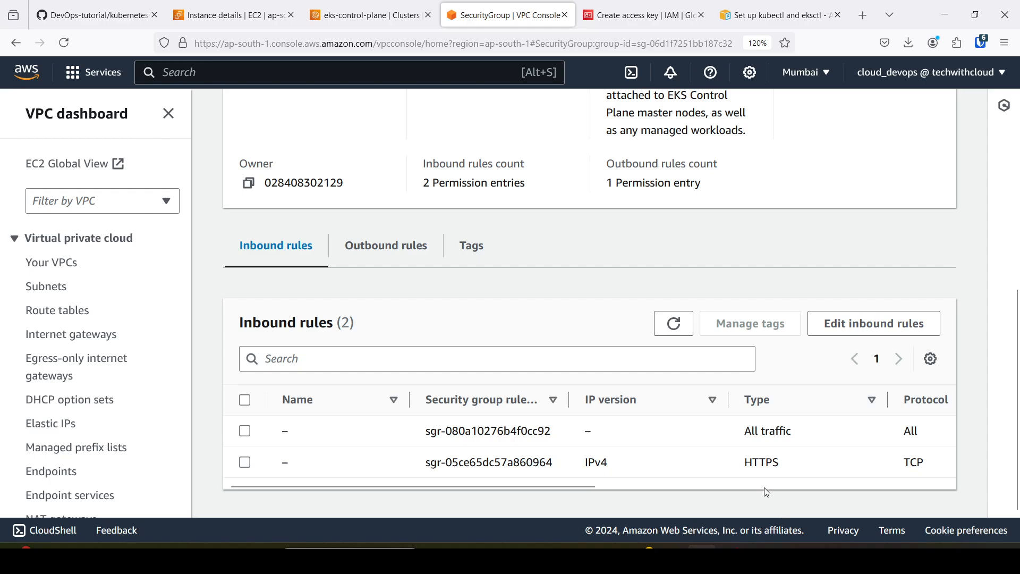
Return to the bastion-host terminal and rerun kubectl cluster-info to check the control plane and CoreDNS endpoints.
{"action": "left_click", "coordinate": [347, 7]}
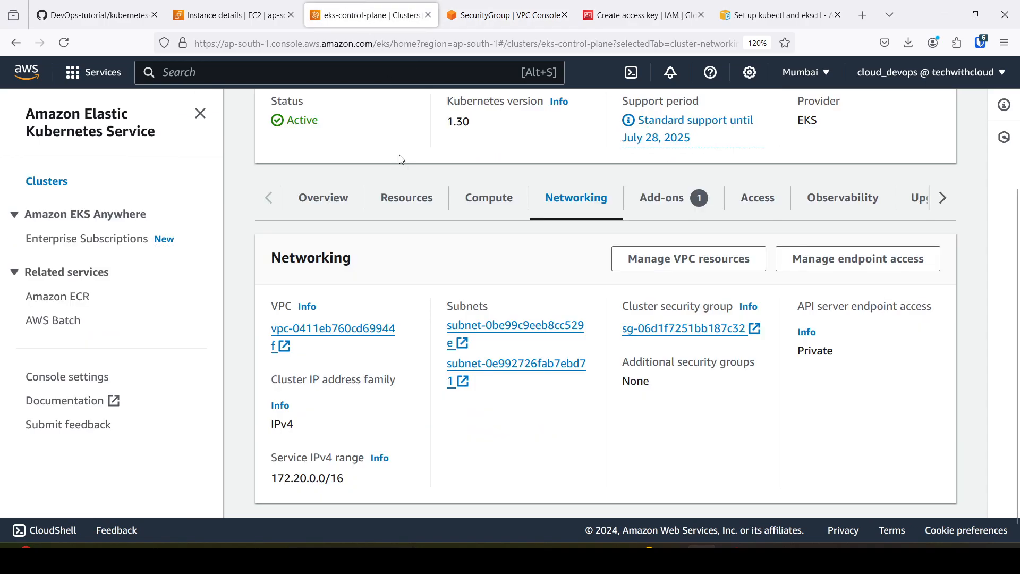
{"action": "left_click", "coordinate": [234, 15]}
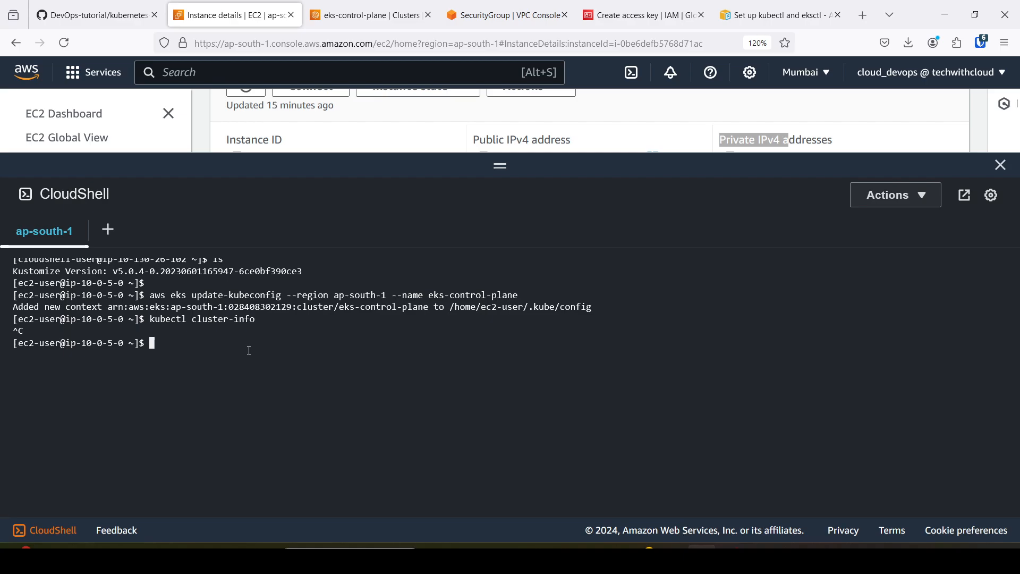
{"action": "key", "text": "Up"}
{"action": "key", "text": "Return"}
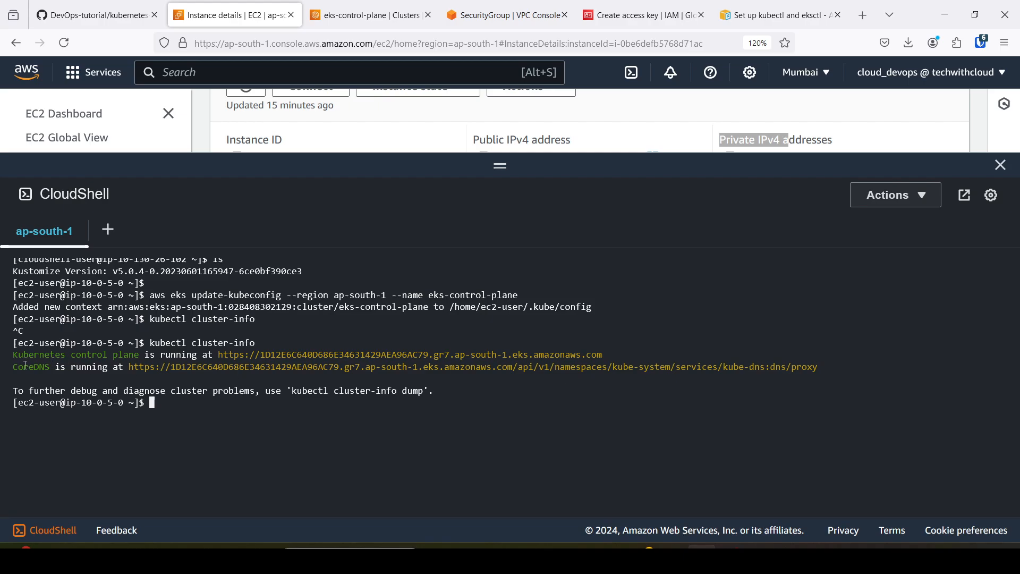
{"action": "left_click_drag", "start_coordinate": [14, 367], "coordinate": [96, 380]}
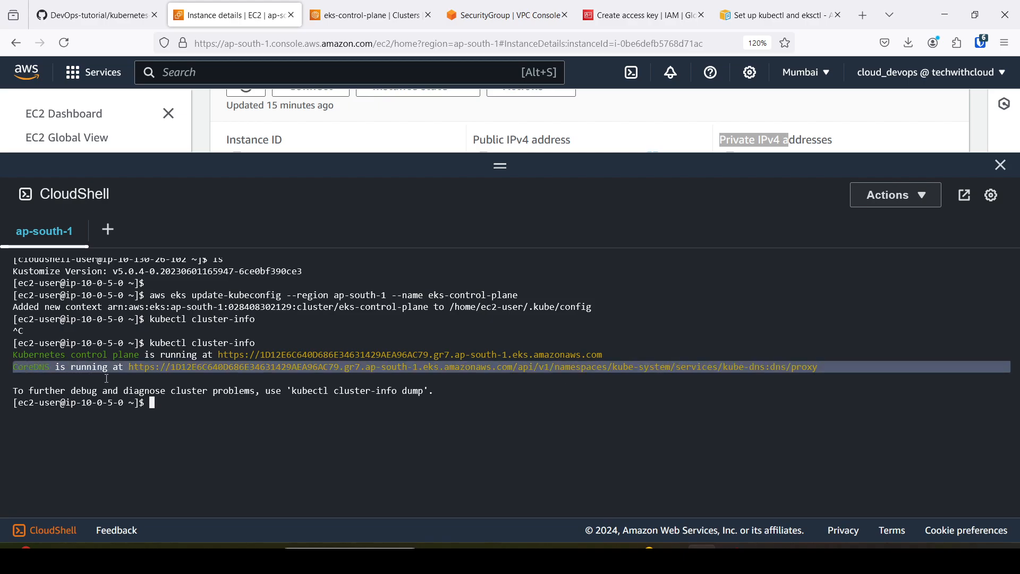
{"action": "left_click", "coordinate": [154, 405]}
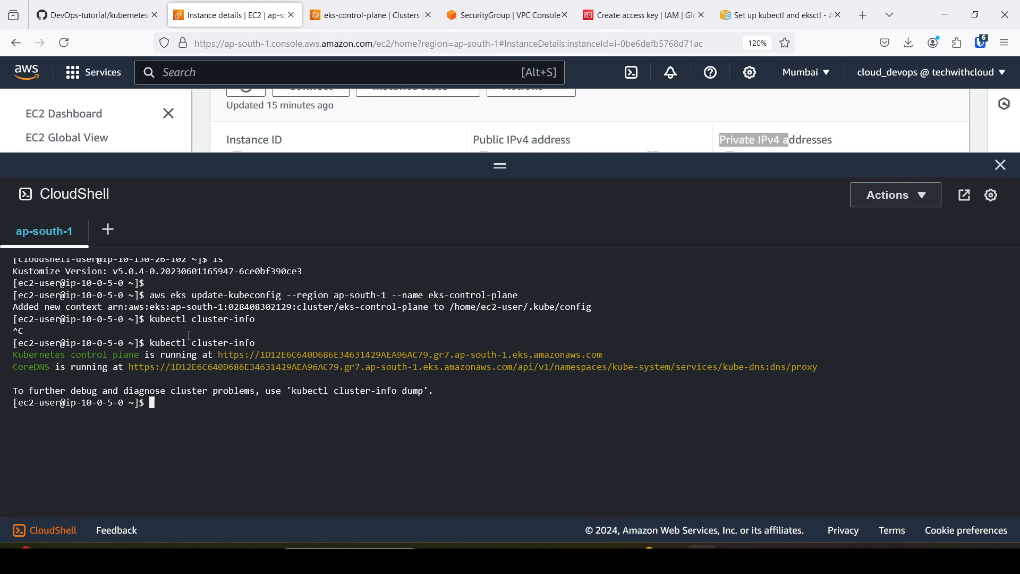
Glance at the architecture diagram on GitHub and run kubectl get nodes in the bastion-host terminal.
{"action": "left_click", "coordinate": [109, 5]}
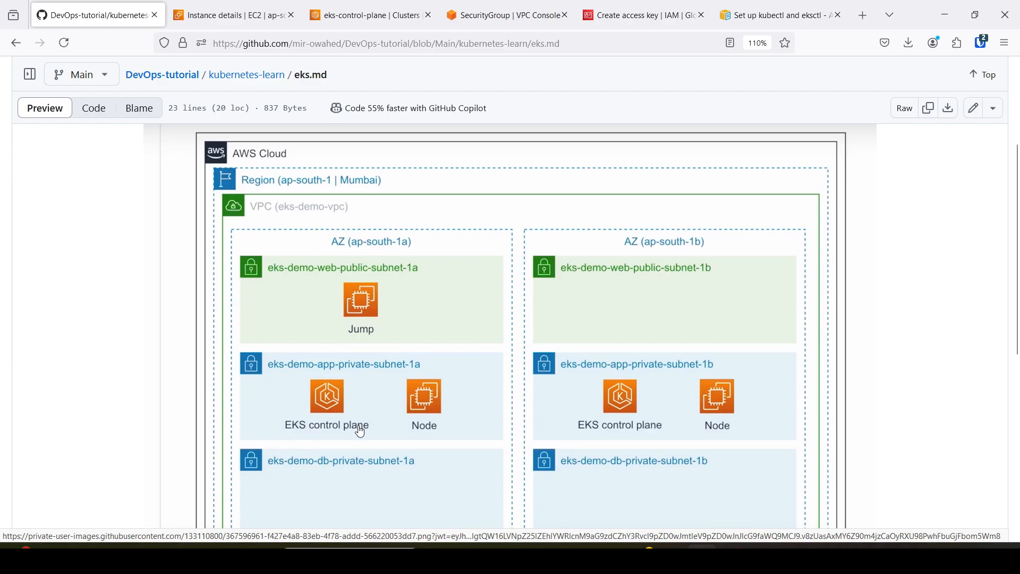
{"action": "left_click", "coordinate": [245, 5]}
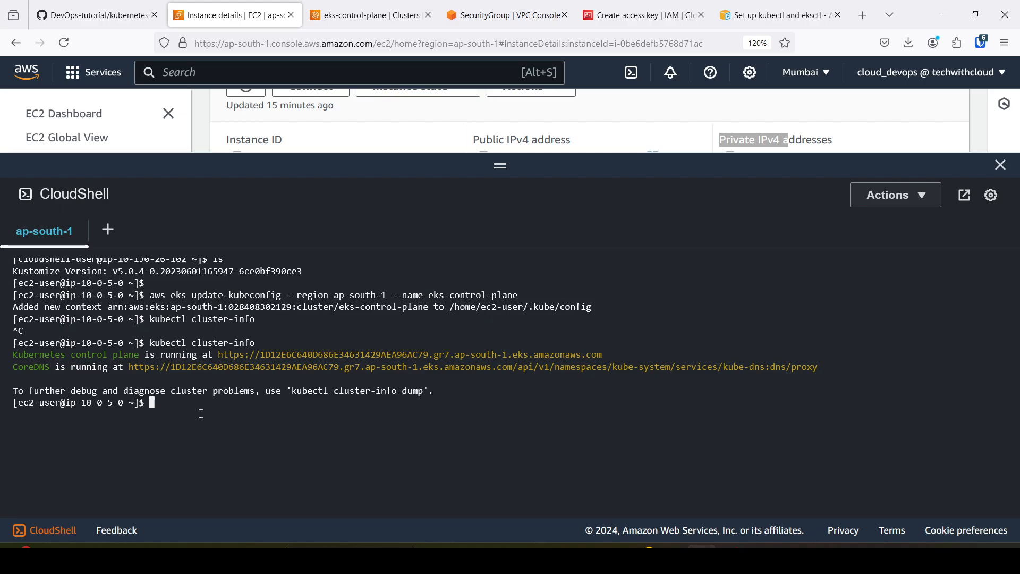
{"action": "type", "text": "kubectl get nodes"}
{"action": "key", "text": "Return"}
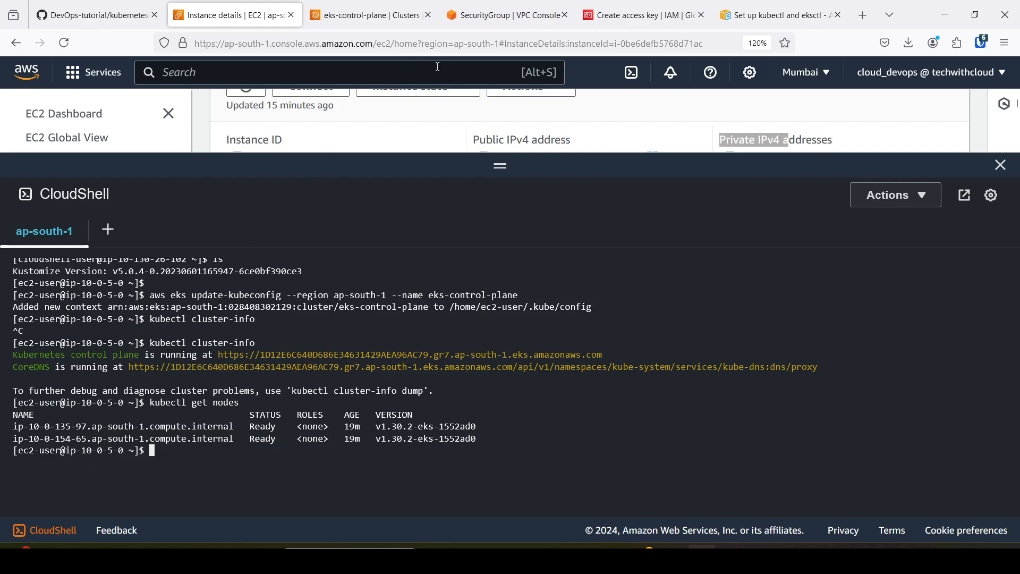
Compare the terminal's node list with the nodes and node groups in the compute details of eks-control-plane.
{"action": "left_click", "coordinate": [393, 5]}
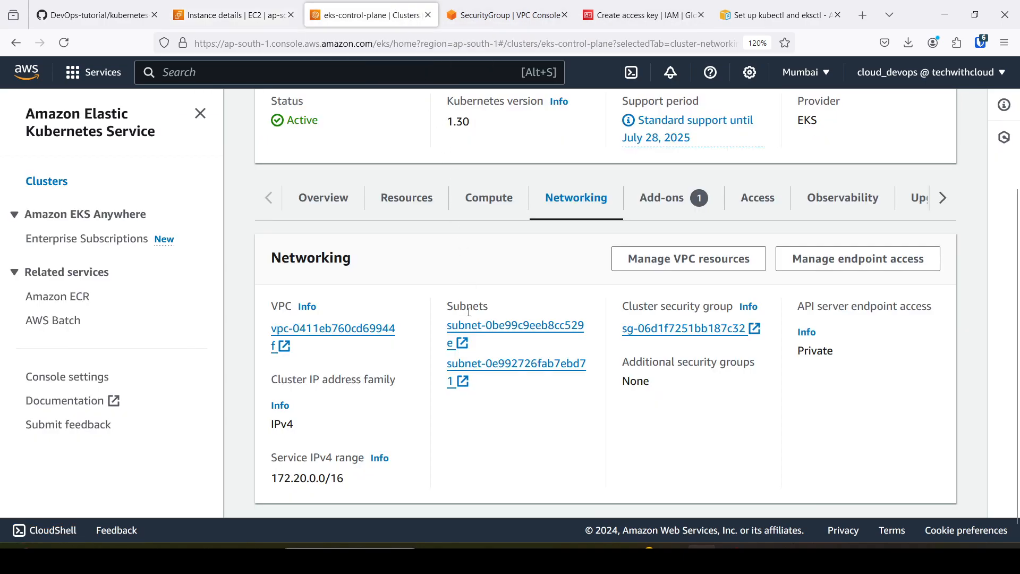
{"action": "scroll", "coordinate": [473, 371], "scroll_direction": "up", "scroll_amount": 3}
{"action": "left_click", "coordinate": [492, 364]}
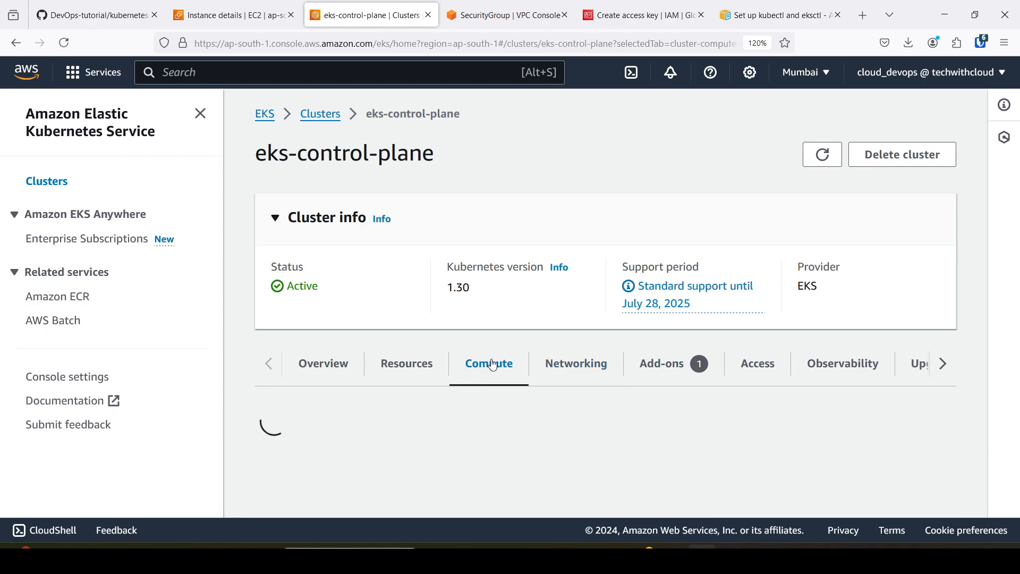
{"action": "scroll", "coordinate": [489, 361], "scroll_direction": "down", "scroll_amount": 6}
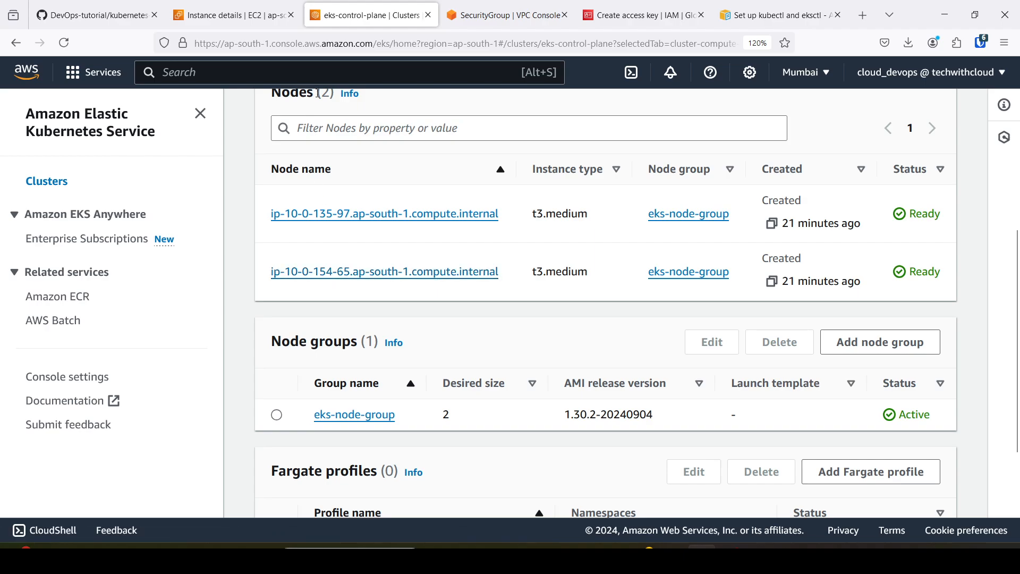
Run kubectl config view in the bastion-host terminal, review the whole kubeconfig output, and clear the screen.
{"action": "left_click", "coordinate": [221, 19]}
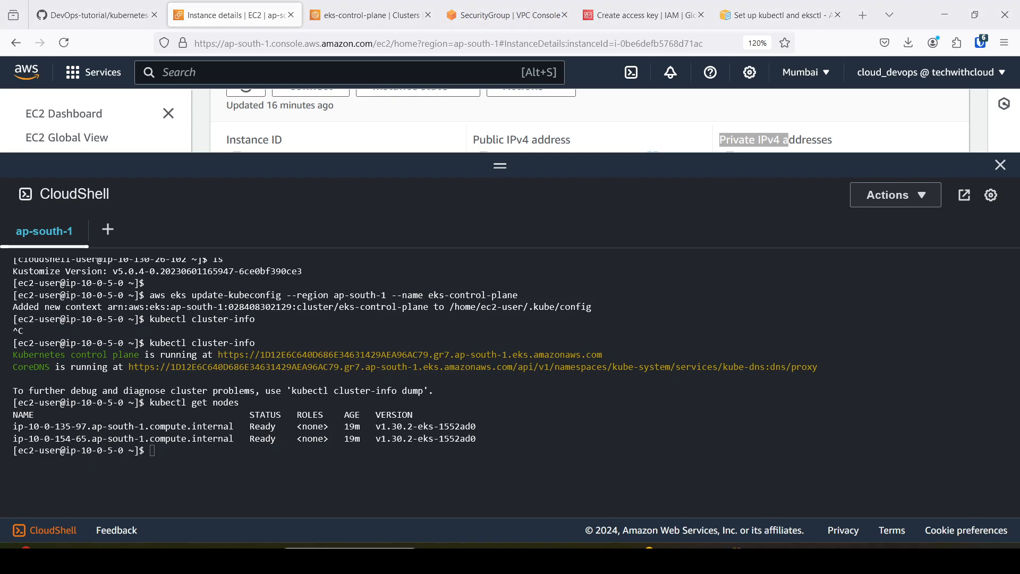
{"action": "left_click", "coordinate": [284, 456]}
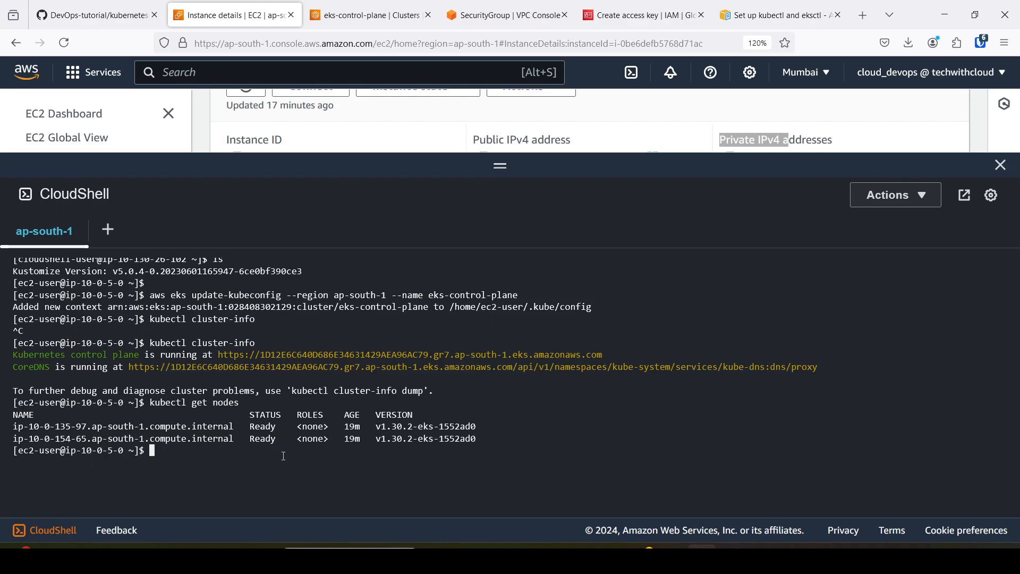
{"action": "type", "text": "kubectl config view"}
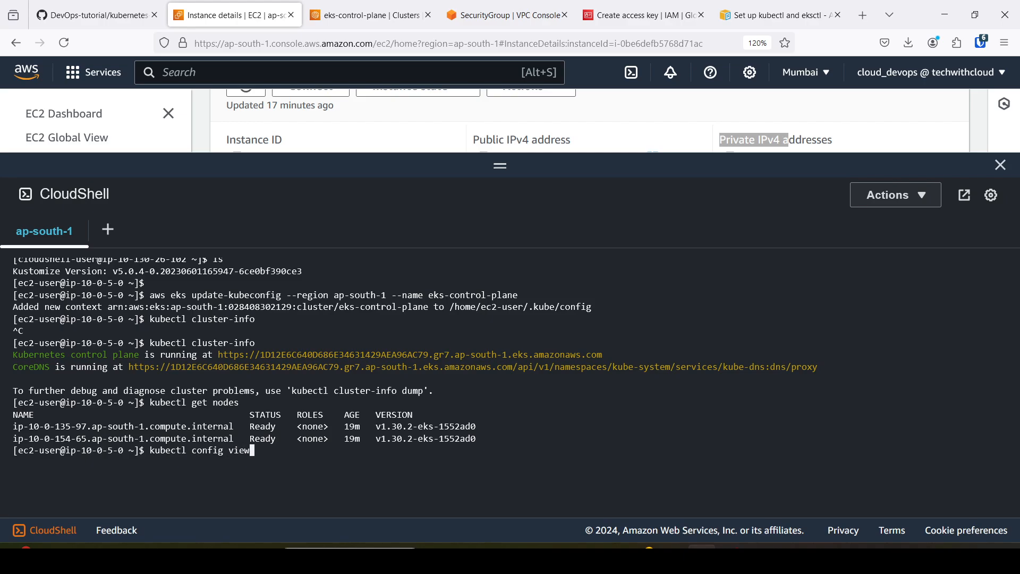
{"action": "key", "text": "Return"}
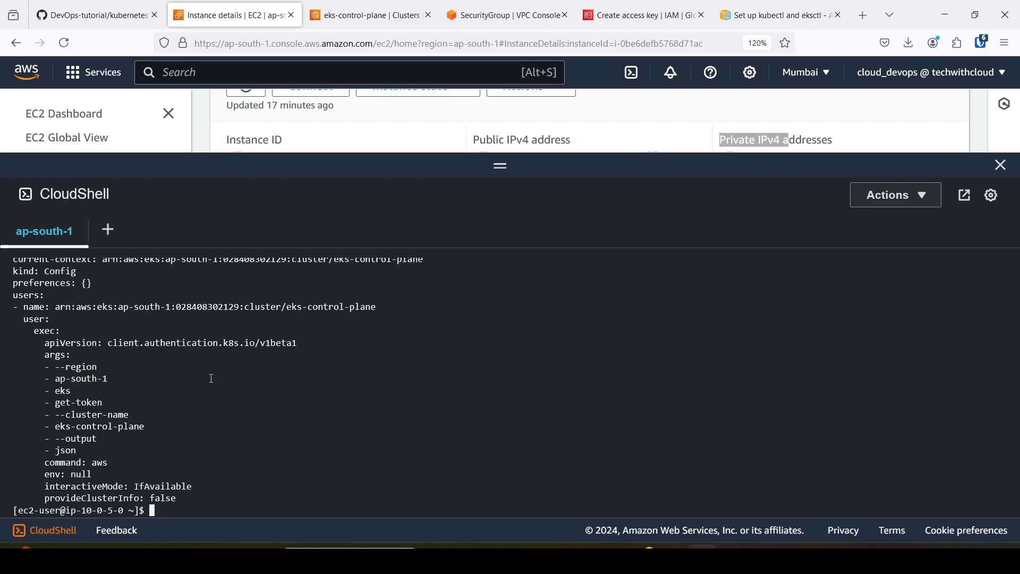
{"action": "scroll", "coordinate": [212, 378], "scroll_direction": "up", "scroll_amount": 5}
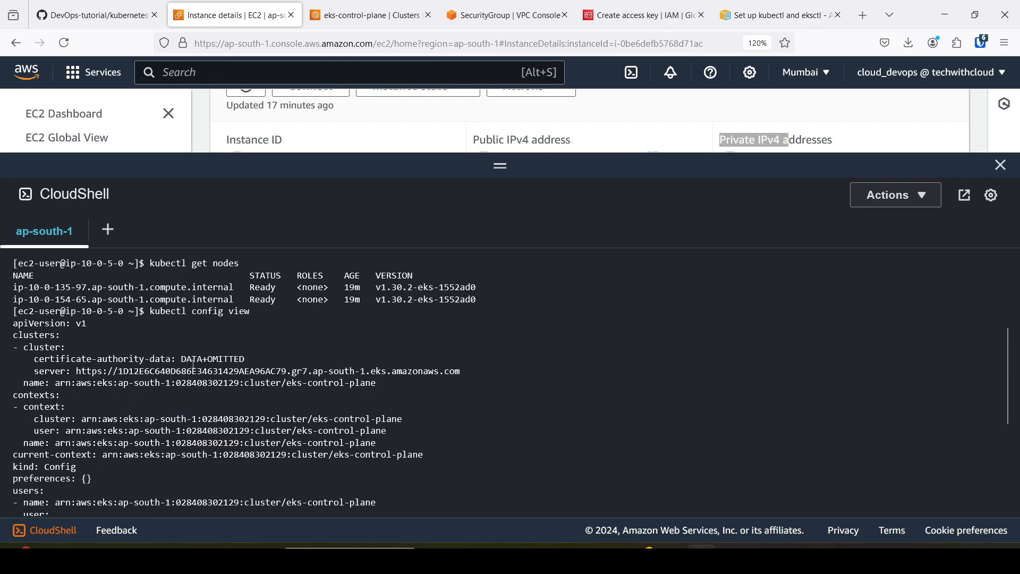
{"action": "scroll", "coordinate": [152, 337], "scroll_direction": "down", "scroll_amount": 5}
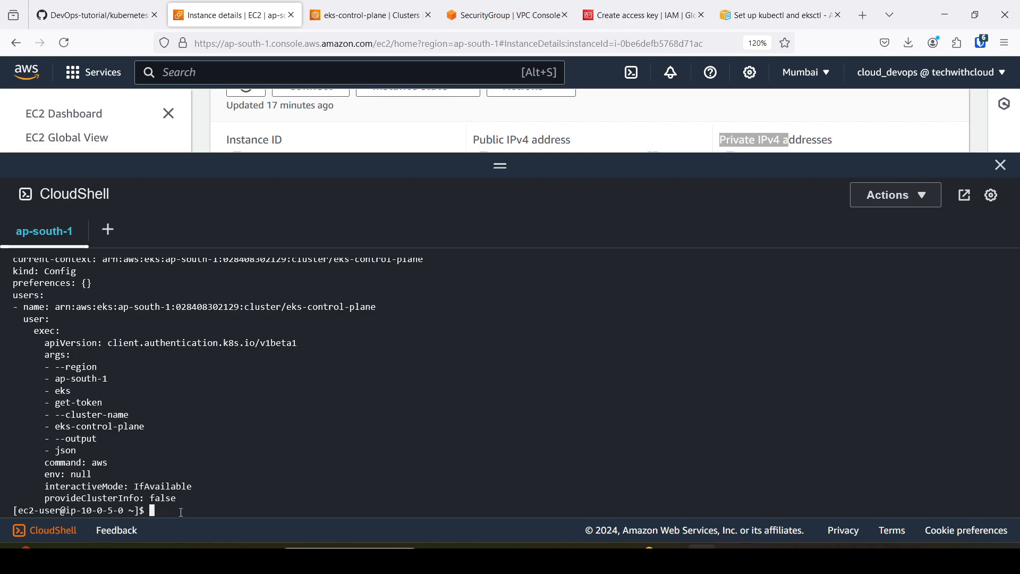
{"action": "key", "text": "ctrl+l"}
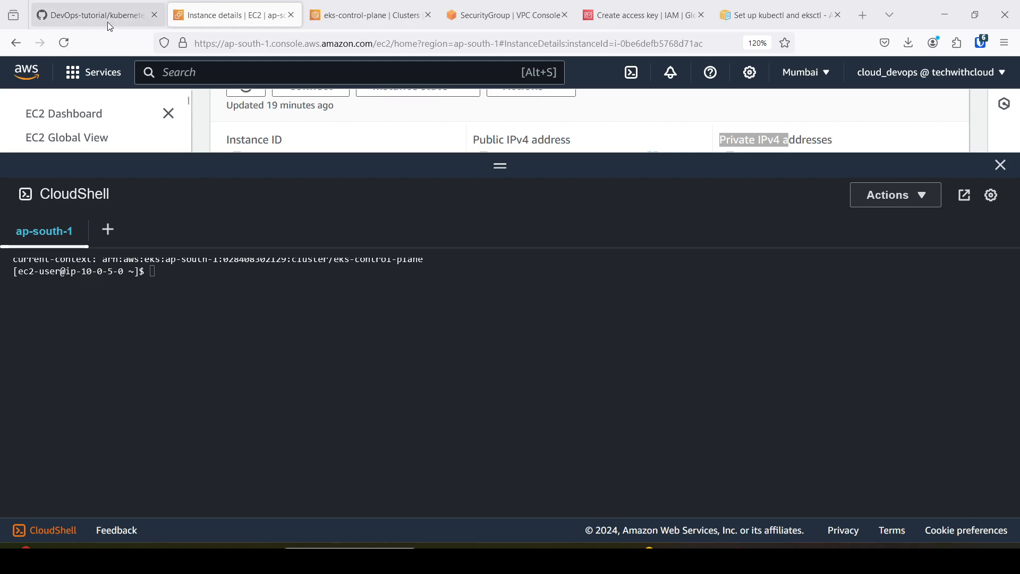
Open k8s-deployment-service.yaml from the kubernetes-learn/k8s folder of the DevOps-tutorial repository on GitHub and review its Deployment definition.
{"action": "left_click", "coordinate": [95, 7]}
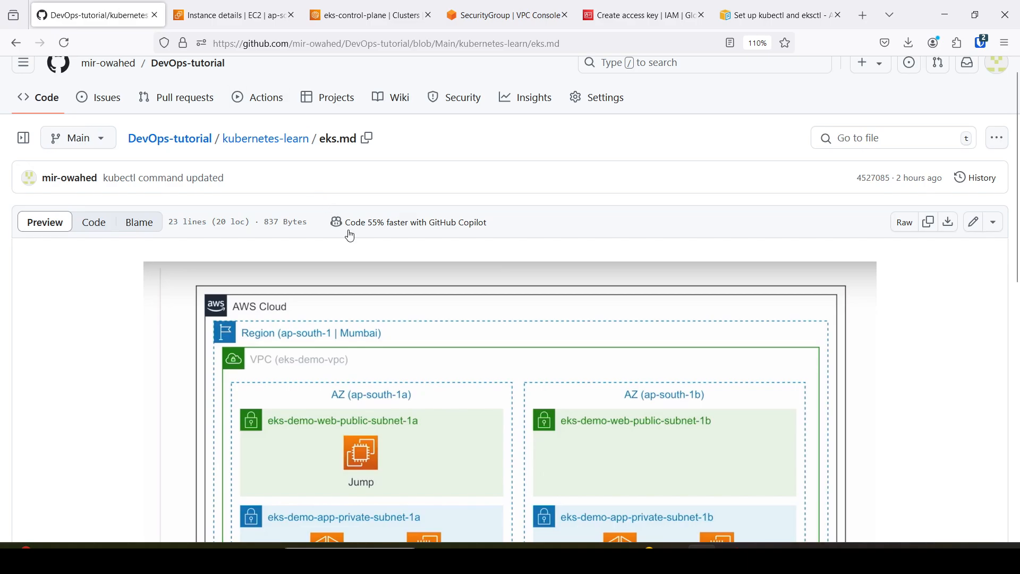
{"action": "scroll", "coordinate": [390, 350], "scroll_direction": "down", "scroll_amount": 2}
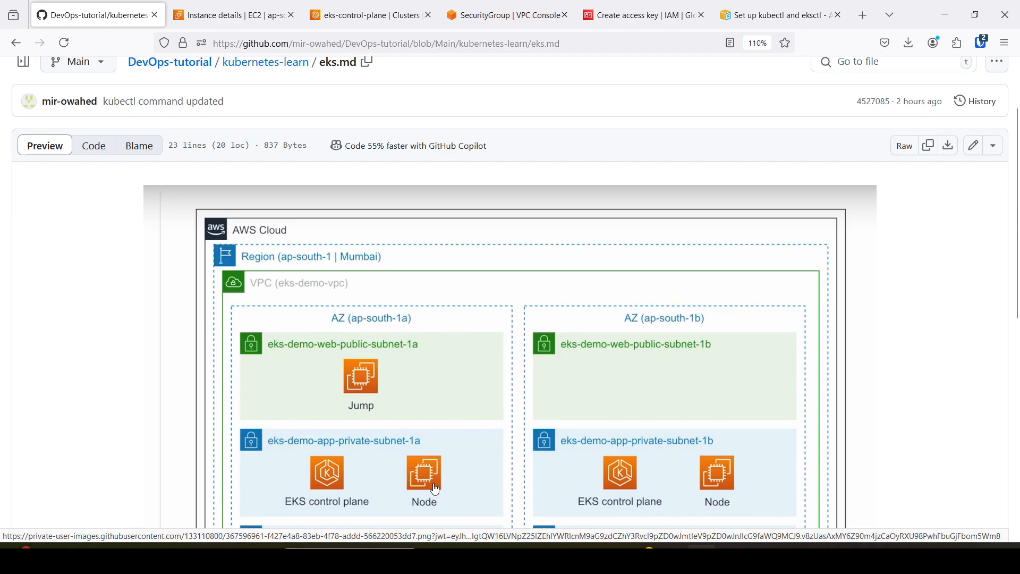
{"action": "scroll", "coordinate": [437, 490], "scroll_direction": "down", "scroll_amount": 2}
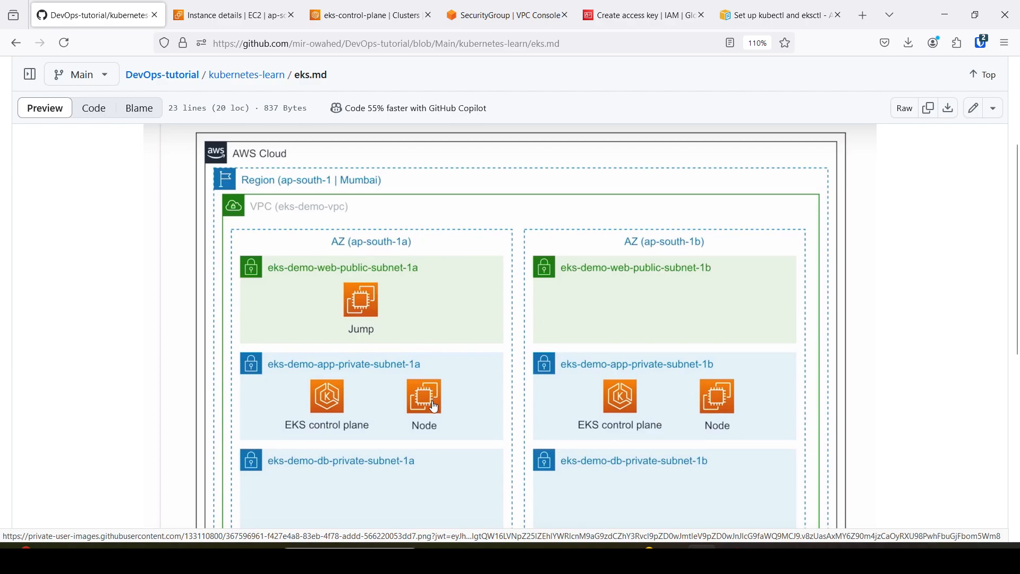
{"action": "scroll", "coordinate": [435, 406], "scroll_direction": "up", "scroll_amount": 4}
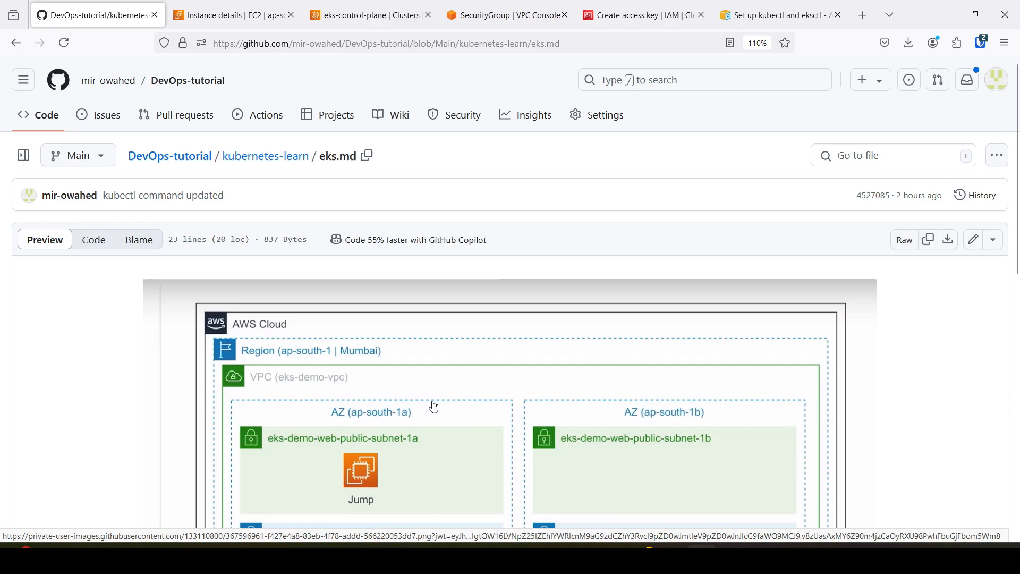
{"action": "left_click", "coordinate": [252, 162]}
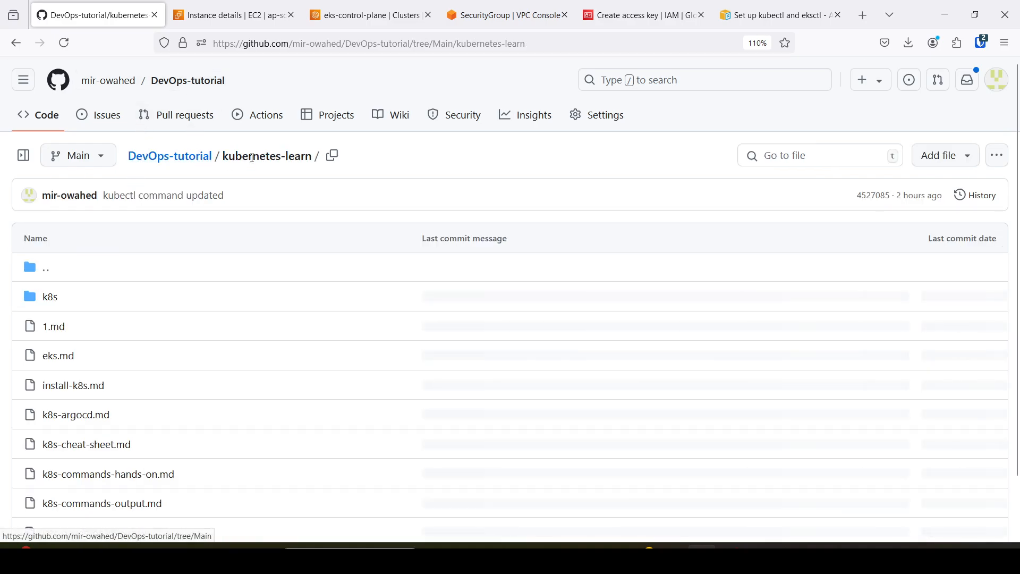
{"action": "left_click", "coordinate": [51, 298]}
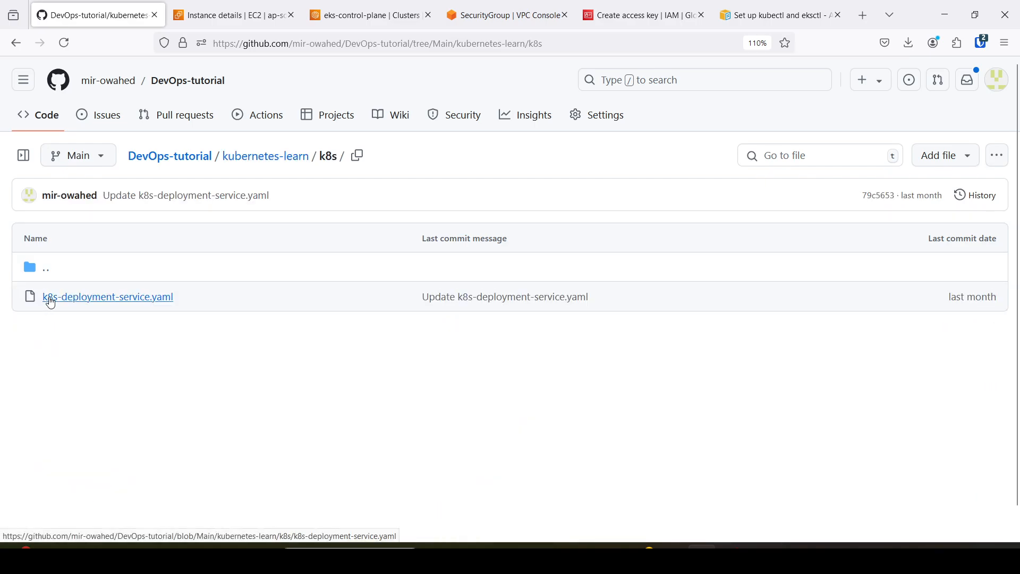
{"action": "left_click", "coordinate": [106, 302]}
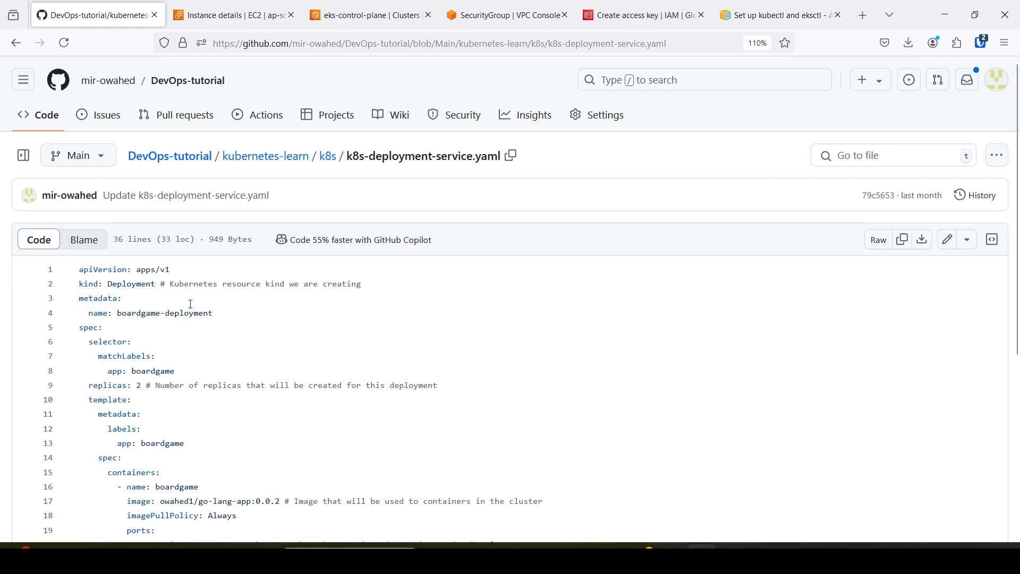
{"action": "scroll", "coordinate": [191, 304], "scroll_direction": "down", "scroll_amount": 2}
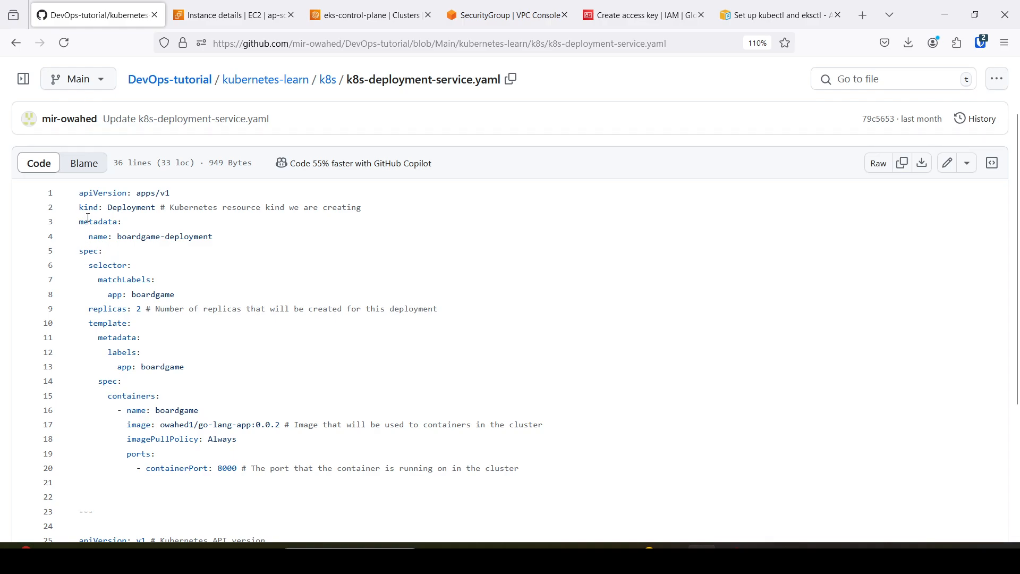
Review the Deployment and Service definitions in k8s-deployment-service.yaml on GitHub.
{"action": "left_click_drag", "start_coordinate": [81, 192], "coordinate": [425, 494]}
{"action": "scroll", "coordinate": [425, 474], "scroll_direction": "down", "scroll_amount": 3}
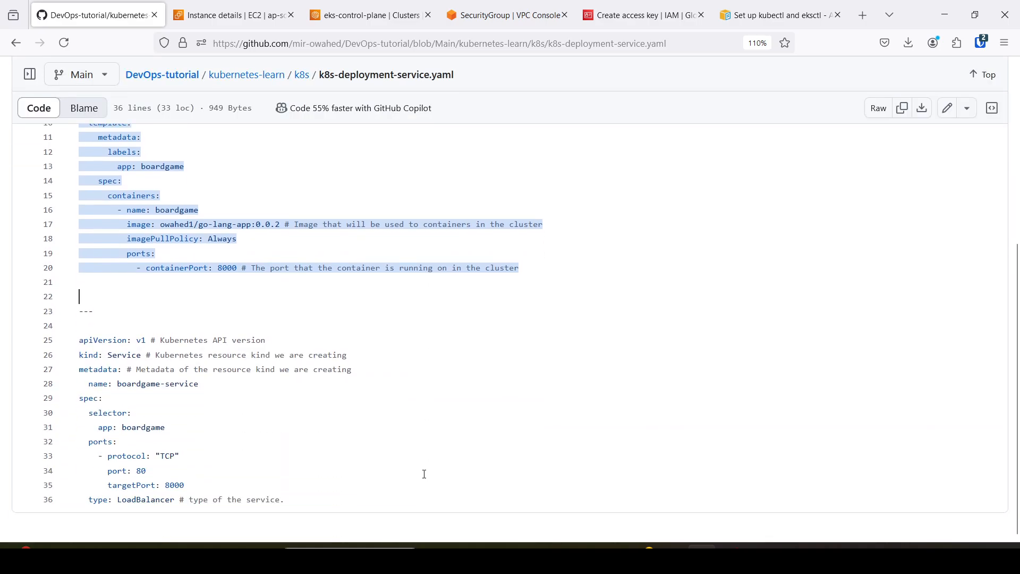
{"action": "scroll", "coordinate": [404, 451], "scroll_direction": "up", "scroll_amount": 4}
{"action": "left_click", "coordinate": [122, 299]}
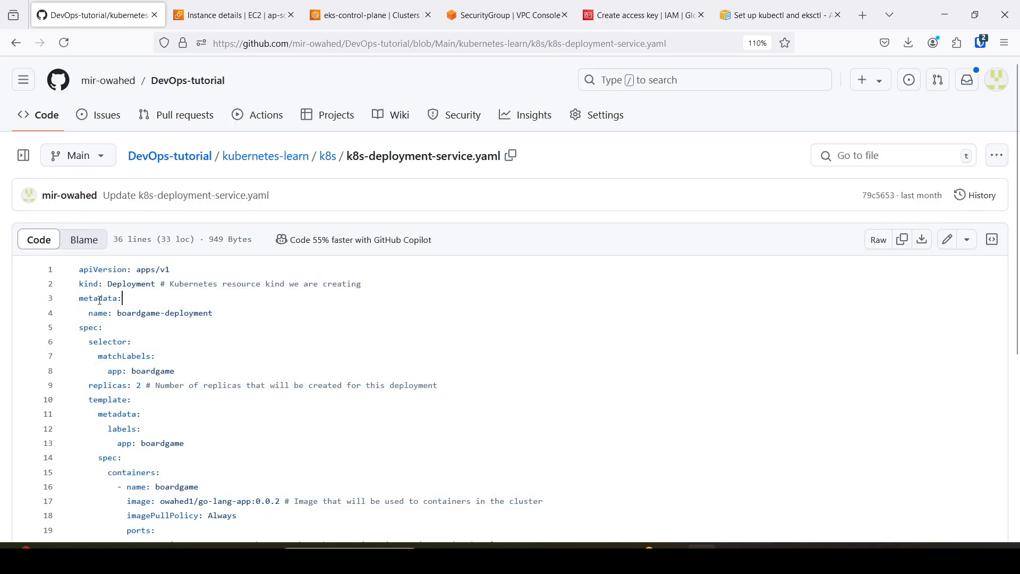
{"action": "left_click_drag", "start_coordinate": [79, 270], "coordinate": [195, 452]}
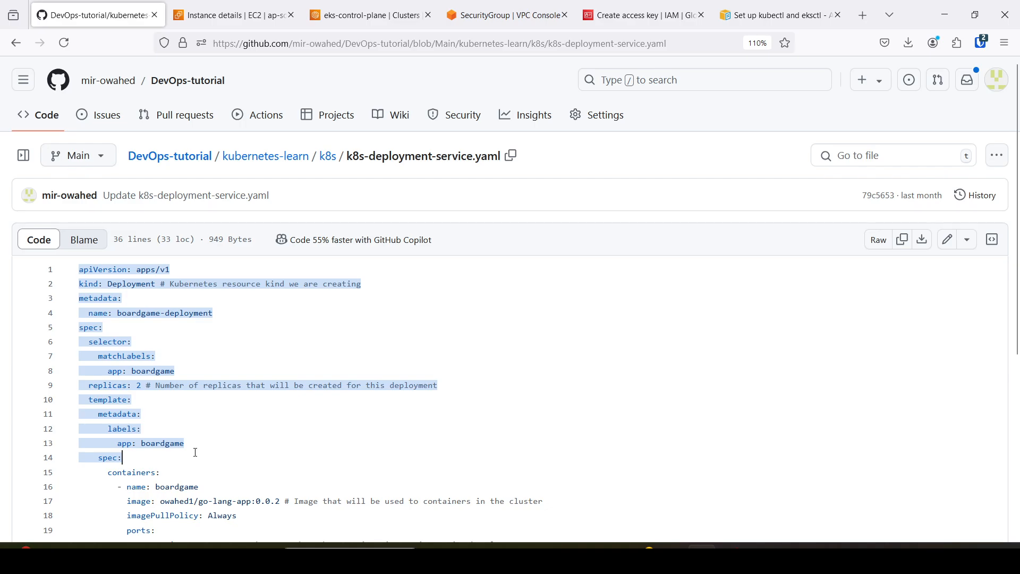
{"action": "left_click", "coordinate": [170, 371]}
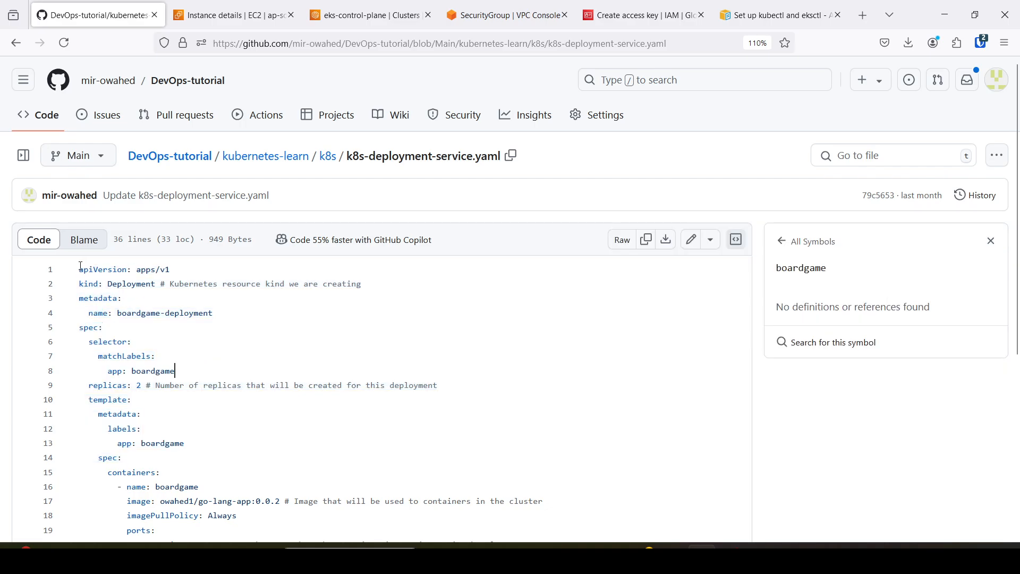
Copy the entire content of k8s-deployment-service.yaml, from the first apiVersion line to the LoadBalancer type line.
{"action": "left_click_drag", "start_coordinate": [79, 269], "coordinate": [359, 502]}
{"action": "scroll", "coordinate": [186, 457], "scroll_direction": "down", "scroll_amount": 5}
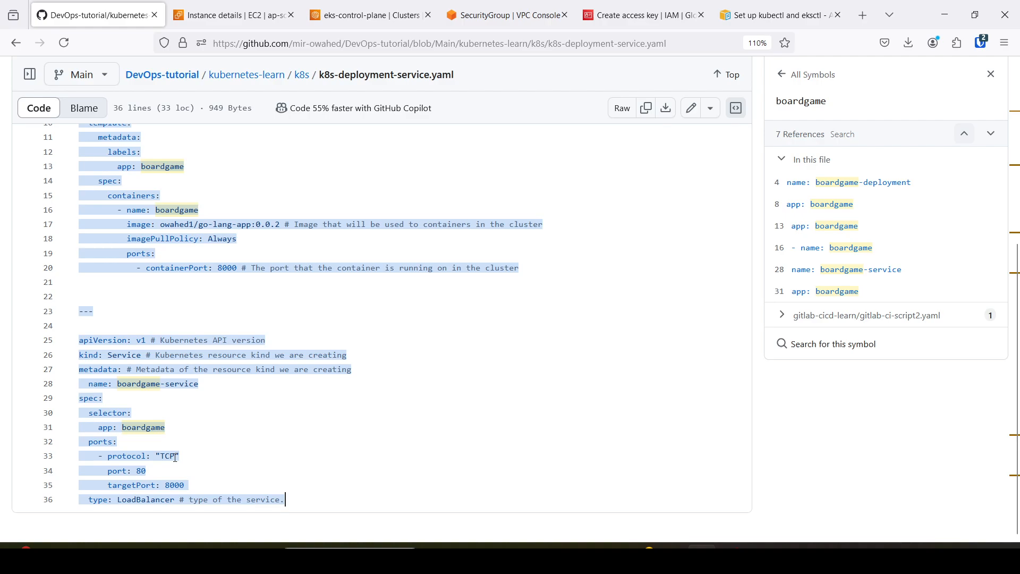
{"action": "right_click", "coordinate": [153, 232]}
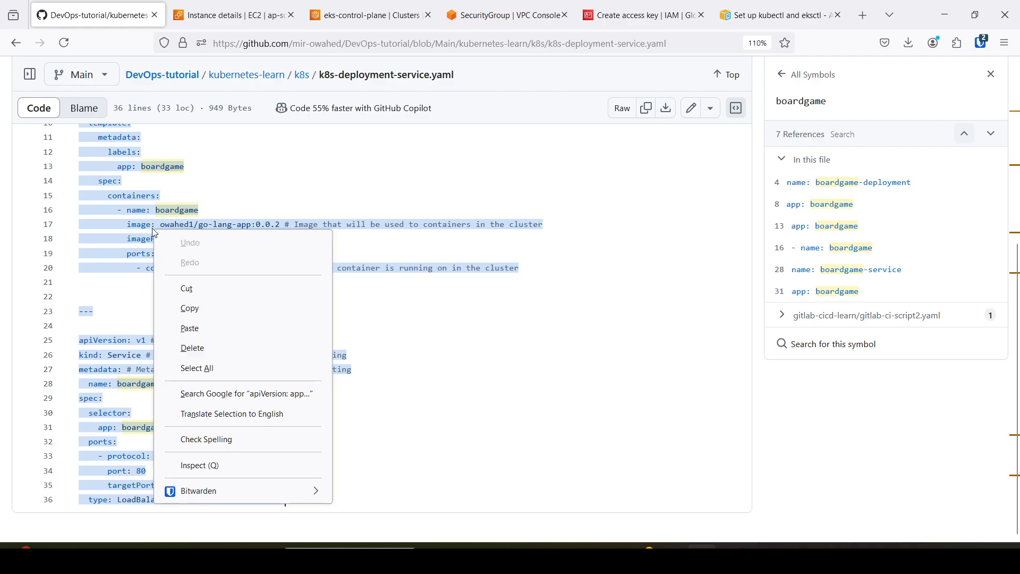
{"action": "left_click", "coordinate": [186, 309]}
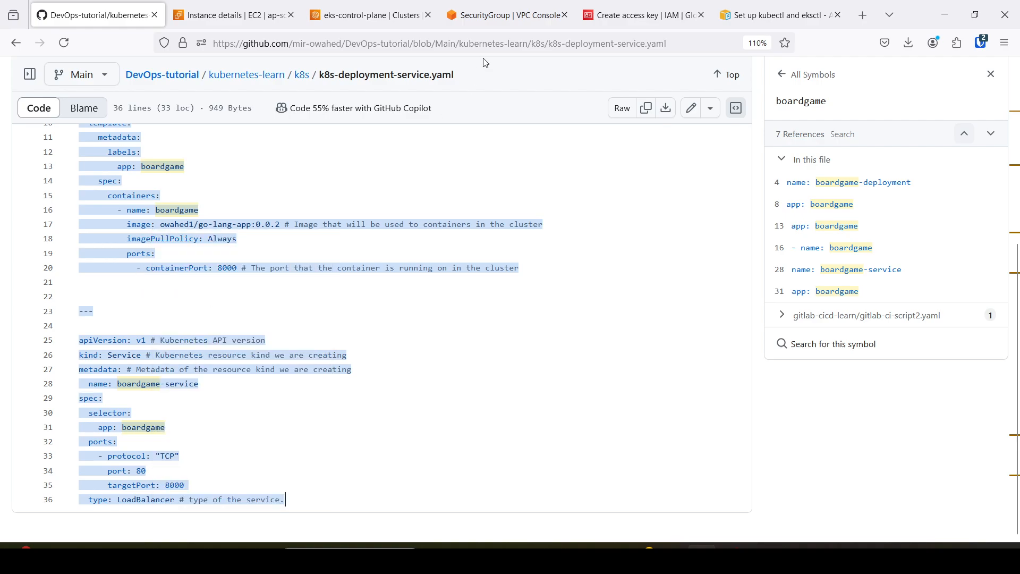
In the bastion-host terminal, open a new file named deployment-service.yaml in nano.
{"action": "left_click", "coordinate": [208, 15]}
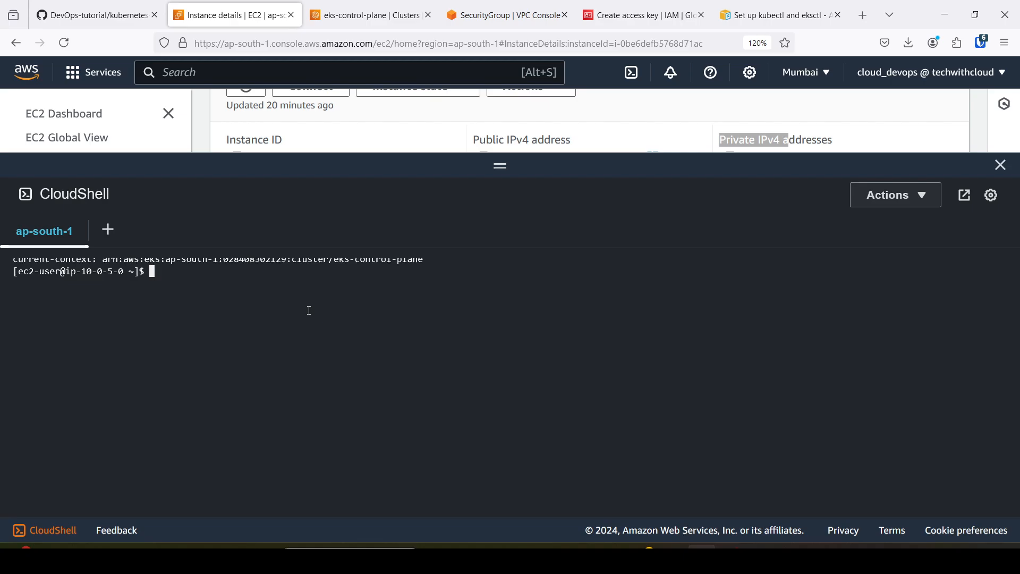
{"action": "type", "text": "nano deployment-service"}
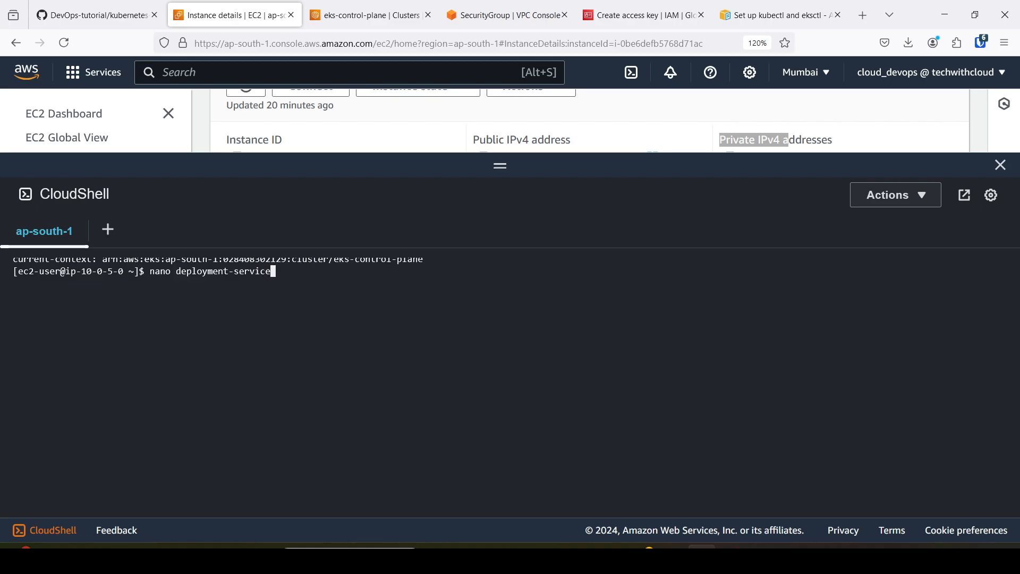
{"action": "type", "text": ".yaml"}
{"action": "key", "text": "Return"}
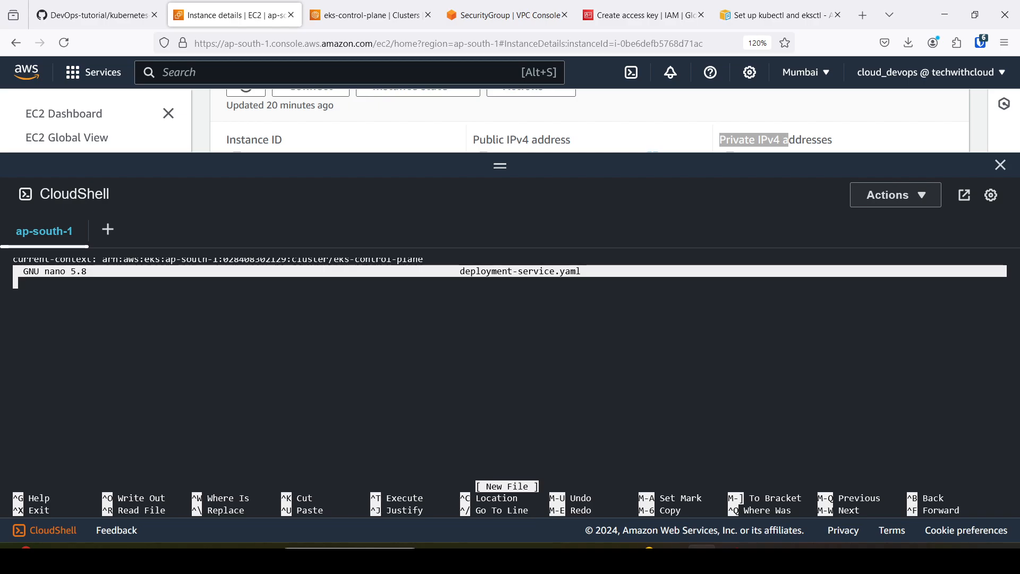
Paste the copied manifest into deployment-service.yaml, check it, then save the file and exit nano.
{"action": "right_click", "coordinate": [150, 328]}
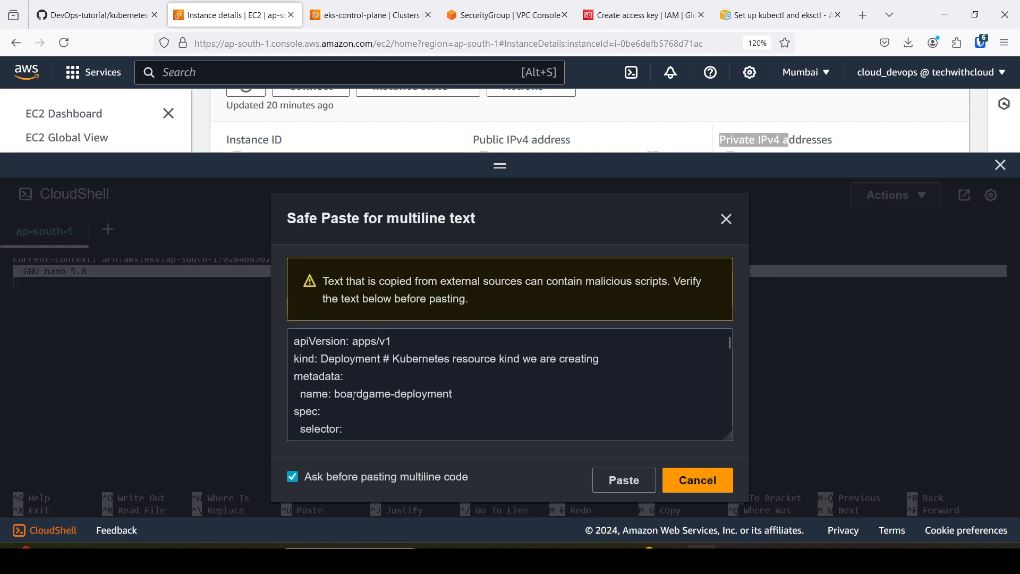
{"action": "left_click", "coordinate": [624, 480]}
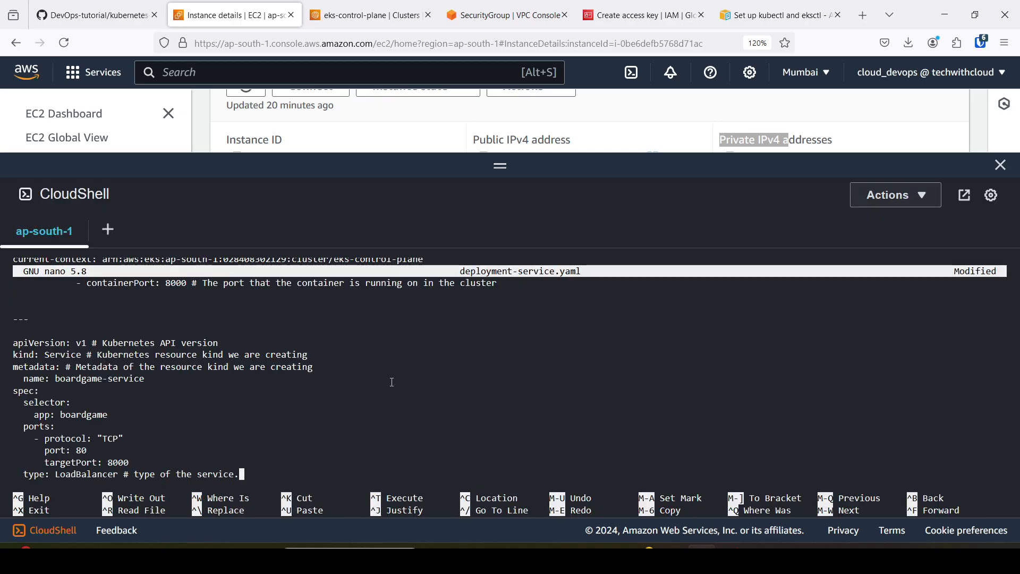
{"action": "scroll", "coordinate": [392, 382], "scroll_direction": "up", "scroll_amount": 5}
{"action": "scroll", "coordinate": [353, 376], "scroll_direction": "down", "scroll_amount": 3}
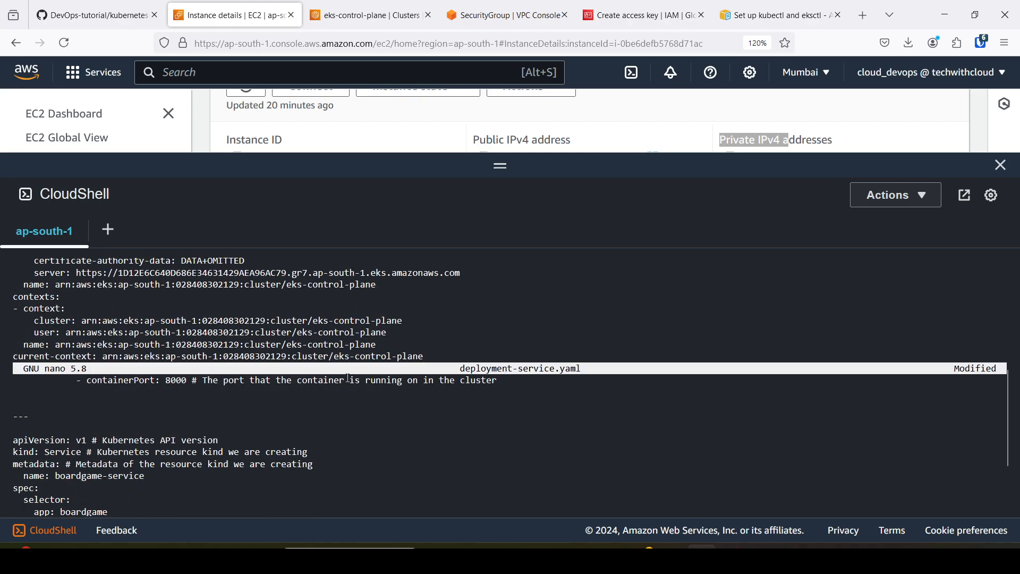
{"action": "scroll", "coordinate": [306, 411], "scroll_direction": "down", "scroll_amount": 3}
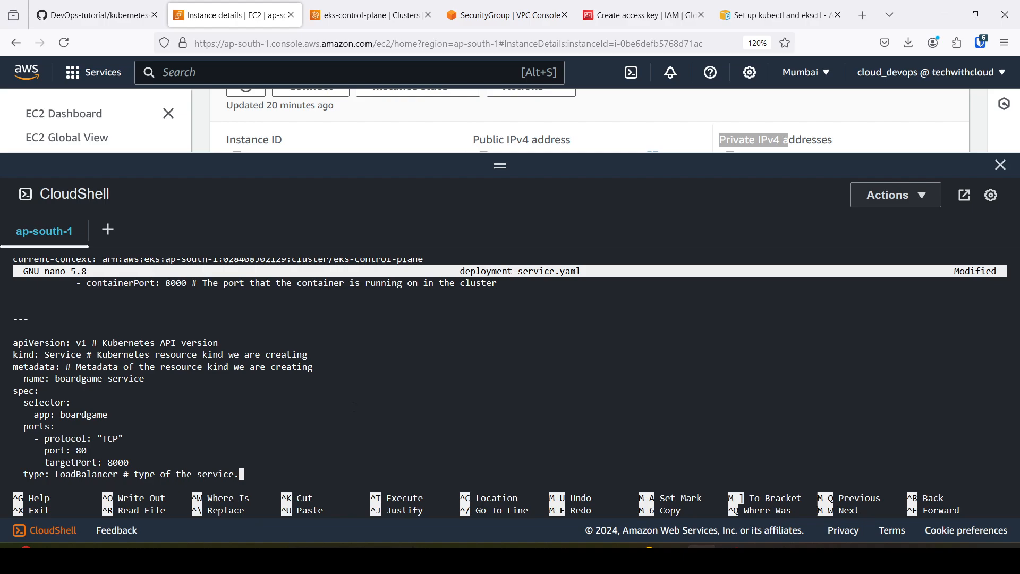
{"action": "key", "text": "ctrl+x"}
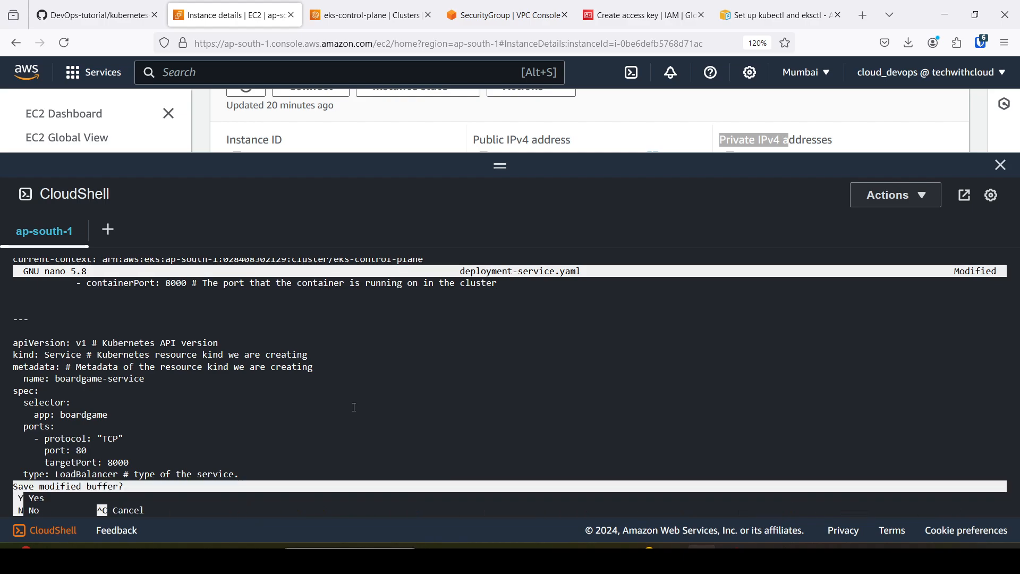
{"action": "key", "text": "y"}
{"action": "key", "text": "Return"}
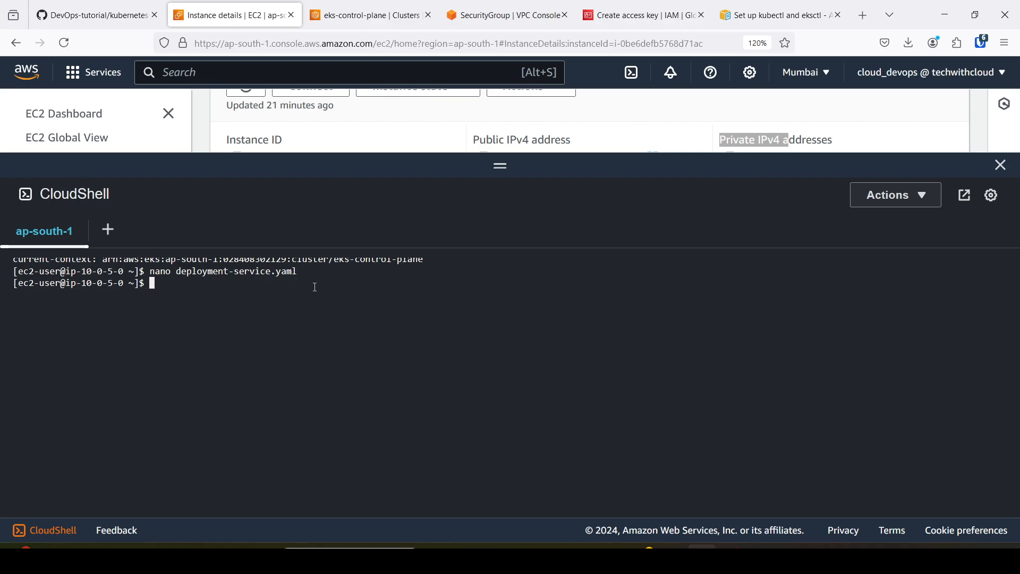
Deploy the boardgame application by running kubectl apply -f deployment-service.yaml.
{"action": "type", "text": "kubectl apply -f dep"}
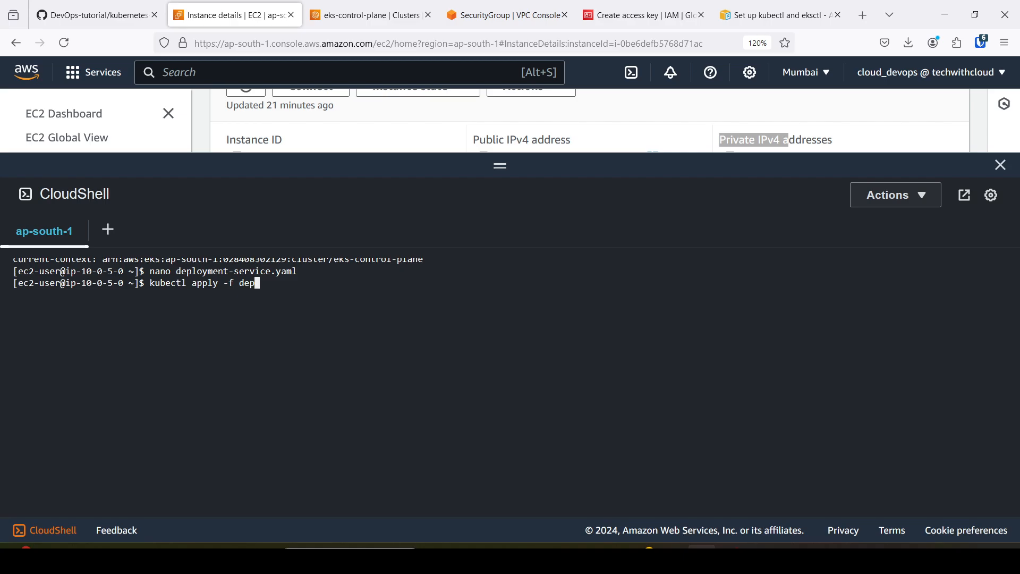
{"action": "key", "text": "Tab"}
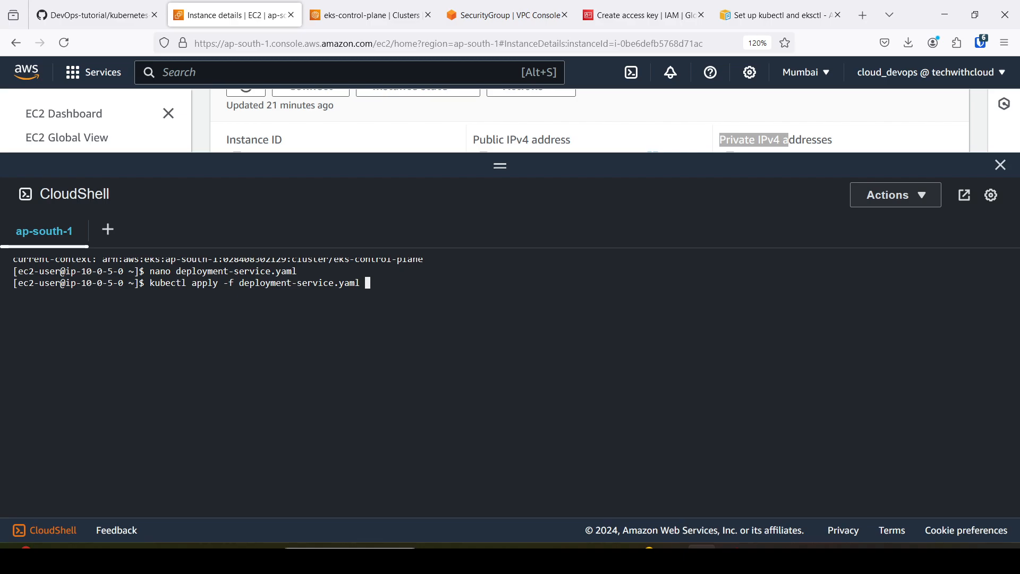
{"action": "key", "text": "Return"}
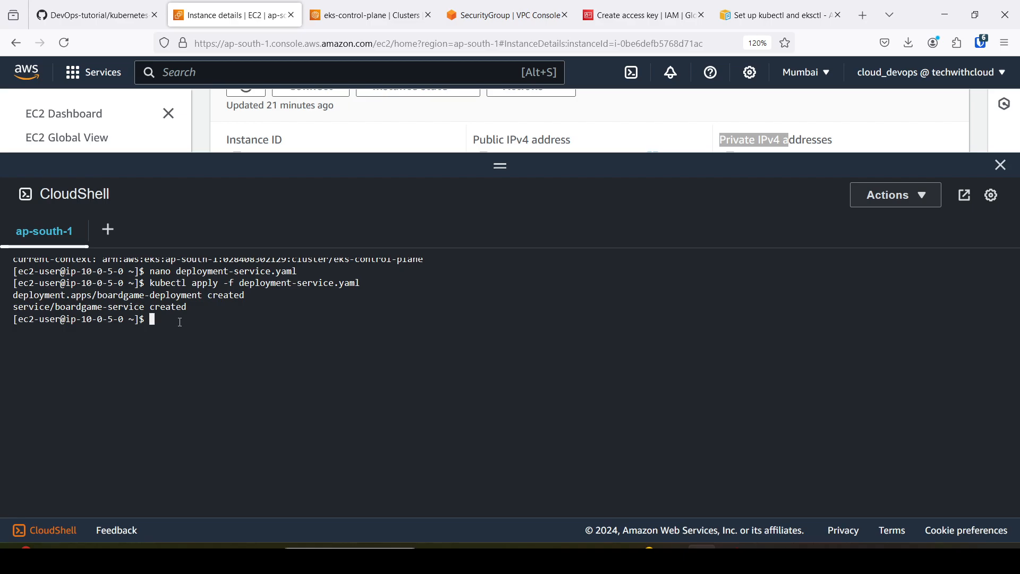
Run kubectl get pods to check the boardgame pods.
{"action": "key", "text": "Up"}
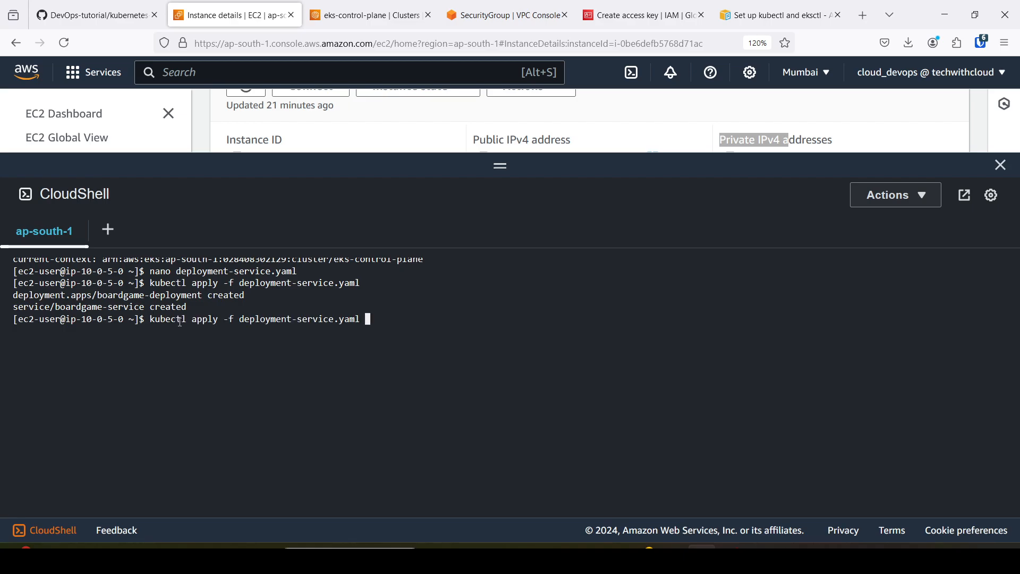
{"action": "key", "text": "BackSpace"}
{"action": "key", "text": "BackSpace"}
{"action": "key", "text": "BackSpace"}
{"action": "key", "text": "BackSpace"}
{"action": "key", "text": "BackSpace"}
{"action": "key", "text": "BackSpace"}
{"action": "key", "text": "BackSpace"}
{"action": "key", "text": "BackSpace"}
{"action": "key", "text": "BackSpace"}
{"action": "key", "text": "BackSpace"}
{"action": "key", "text": "BackSpace"}
{"action": "key", "text": "BackSpace"}
{"action": "key", "text": "BackSpace"}
{"action": "key", "text": "BackSpace"}
{"action": "key", "text": "BackSpace"}
{"action": "key", "text": "BackSpace"}
{"action": "key", "text": "BackSpace"}
{"action": "key", "text": "BackSpace"}
{"action": "key", "text": "BackSpace"}
{"action": "key", "text": "BackSpace"}
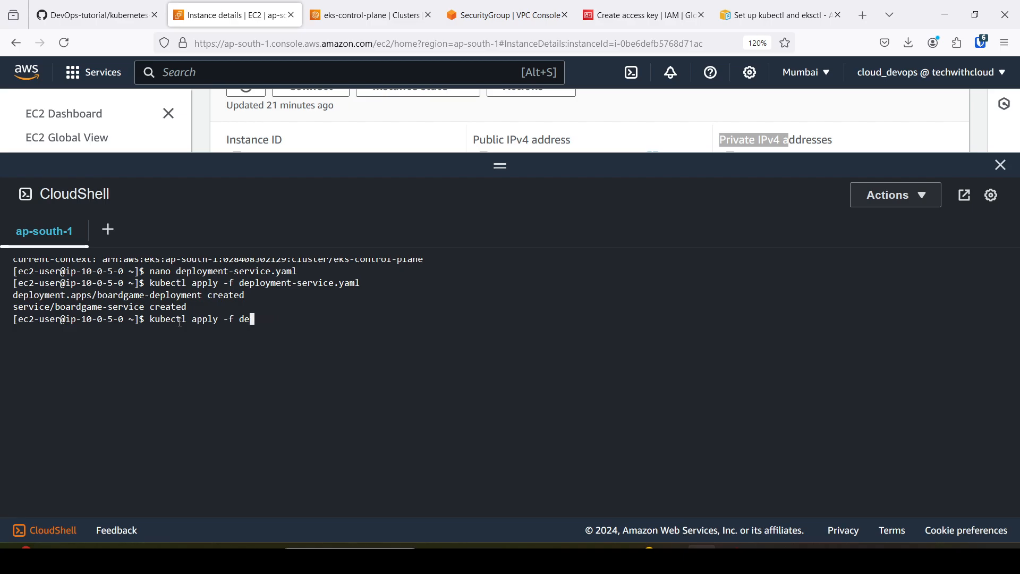
{"action": "key", "text": "BackSpace"}
{"action": "key", "text": "BackSpace"}
{"action": "key", "text": "BackSpace"}
{"action": "key", "text": "BackSpace"}
{"action": "key", "text": "BackSpace"}
{"action": "type", "text": "get pods"}
{"action": "key", "text": "Return"}
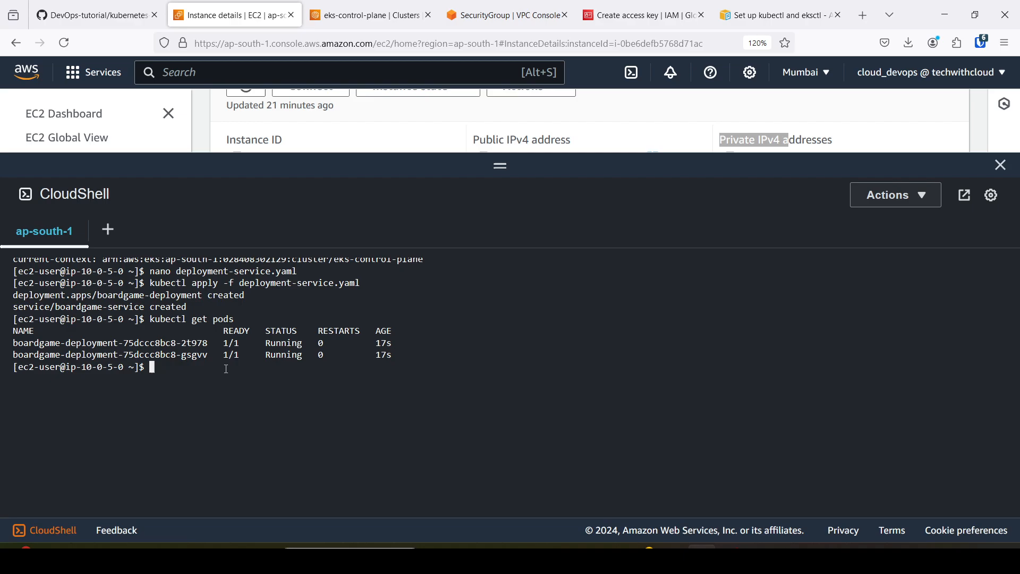
Run kubectl get svc to list the cluster's services.
{"action": "key", "text": "Up"}
{"action": "key", "text": "BackSpace"}
{"action": "key", "text": "BackSpace"}
{"action": "key", "text": "BackSpace"}
{"action": "key", "text": "BackSpace"}
{"action": "type", "text": "svc"}
{"action": "key", "text": "Return"}
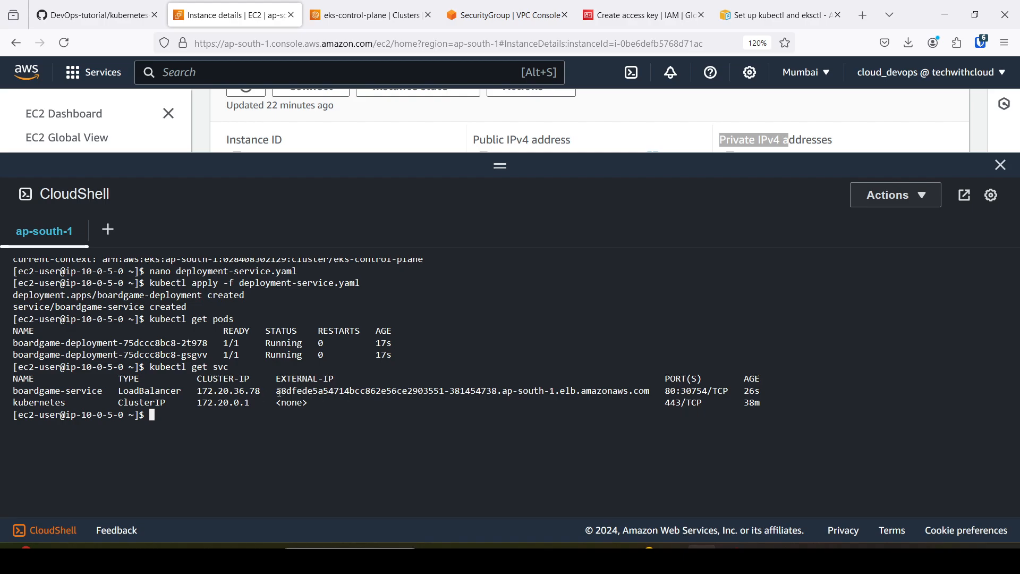
Copy the external address of boardgame-service from the terminal and open it in a new browser tab.
{"action": "left_click_drag", "start_coordinate": [279, 392], "coordinate": [652, 392]}
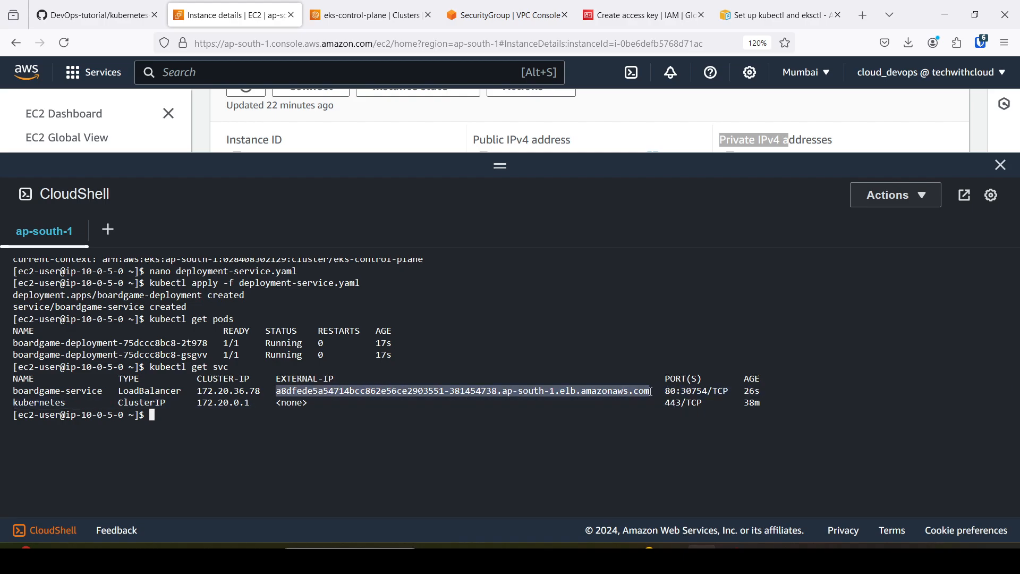
{"action": "right_click", "coordinate": [633, 392]}
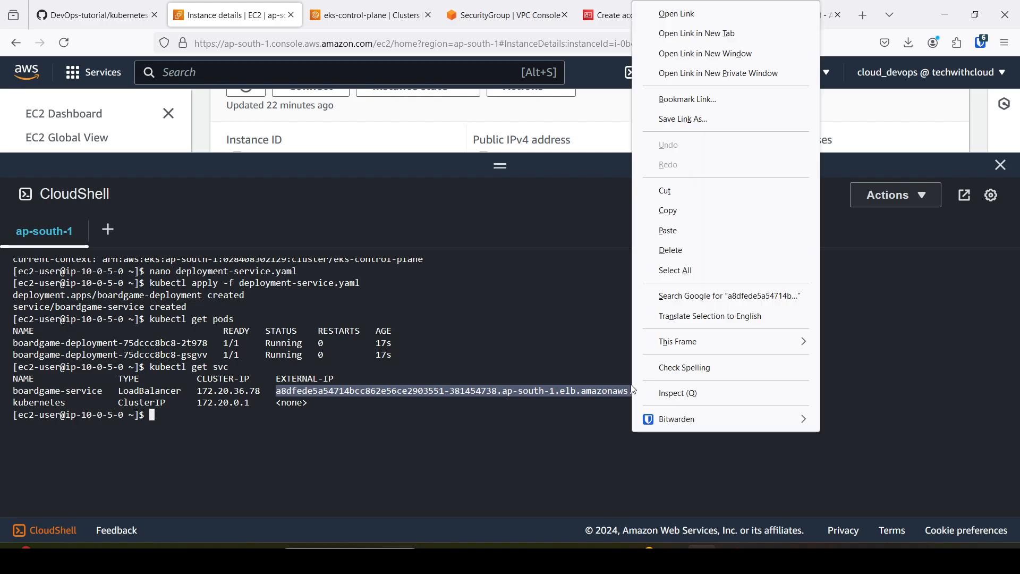
{"action": "left_click", "coordinate": [671, 211]}
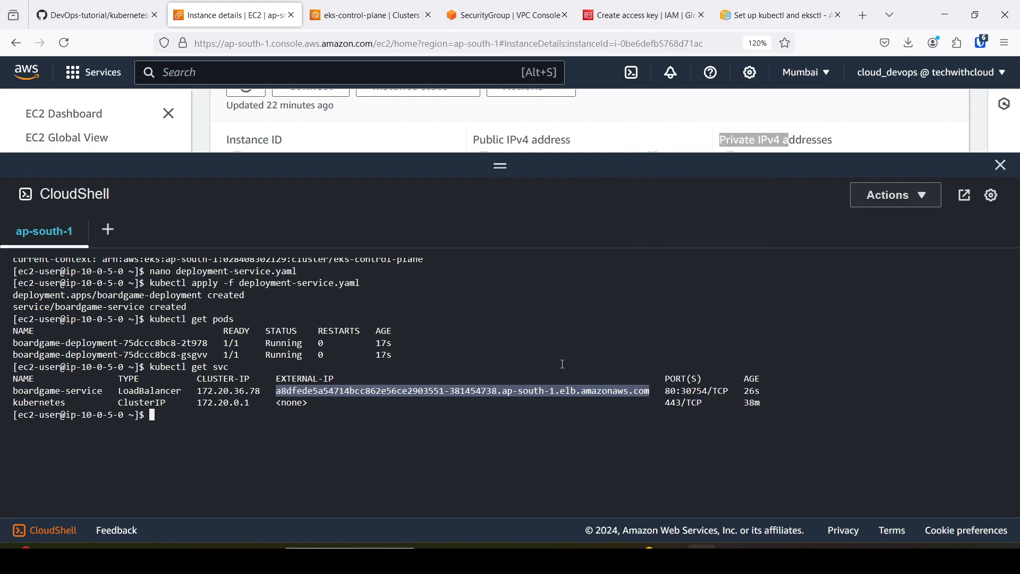
{"action": "left_click", "coordinate": [865, 16]}
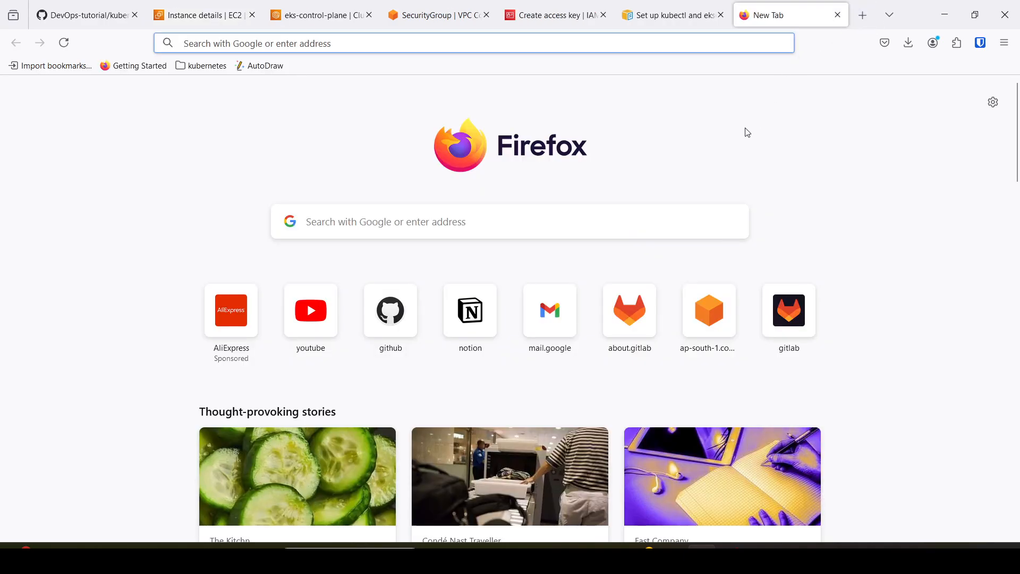
{"action": "key", "text": "ctrl+v"}
{"action": "key", "text": "Escape"}
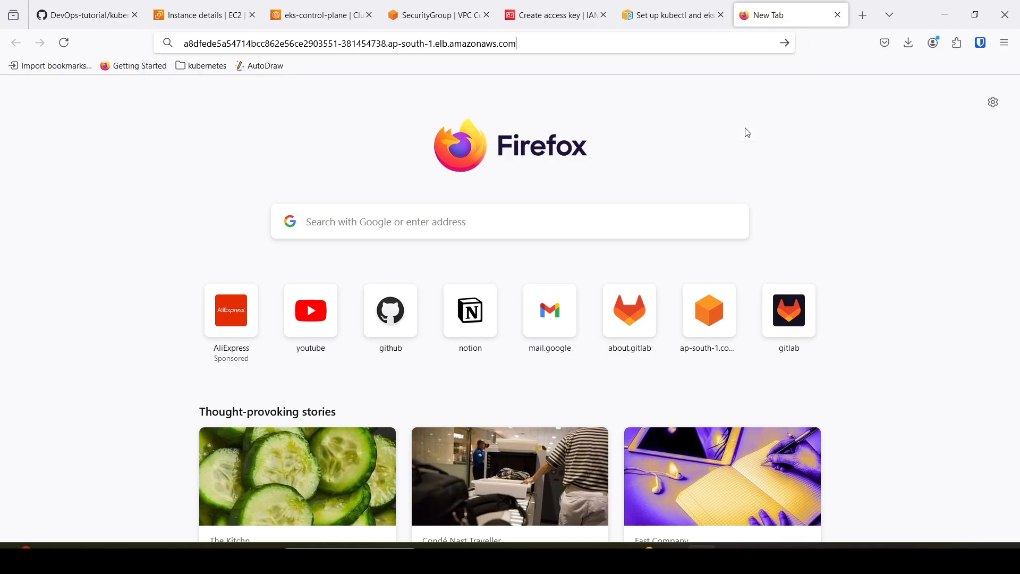
{"action": "key", "text": "Return"}
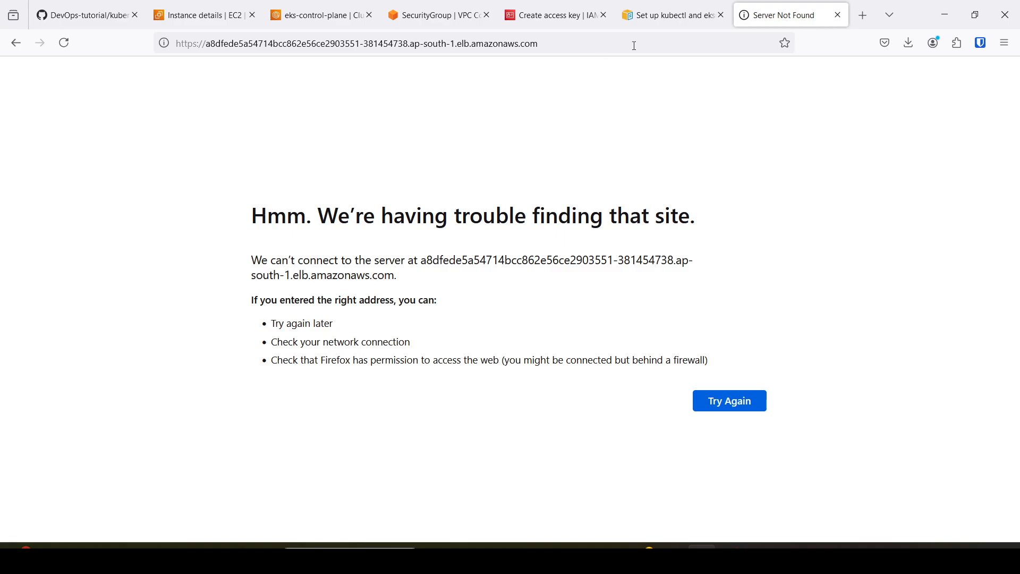
Glance back at the service listing in the terminal and reload the load balancer page.
{"action": "left_click", "coordinate": [667, 16]}
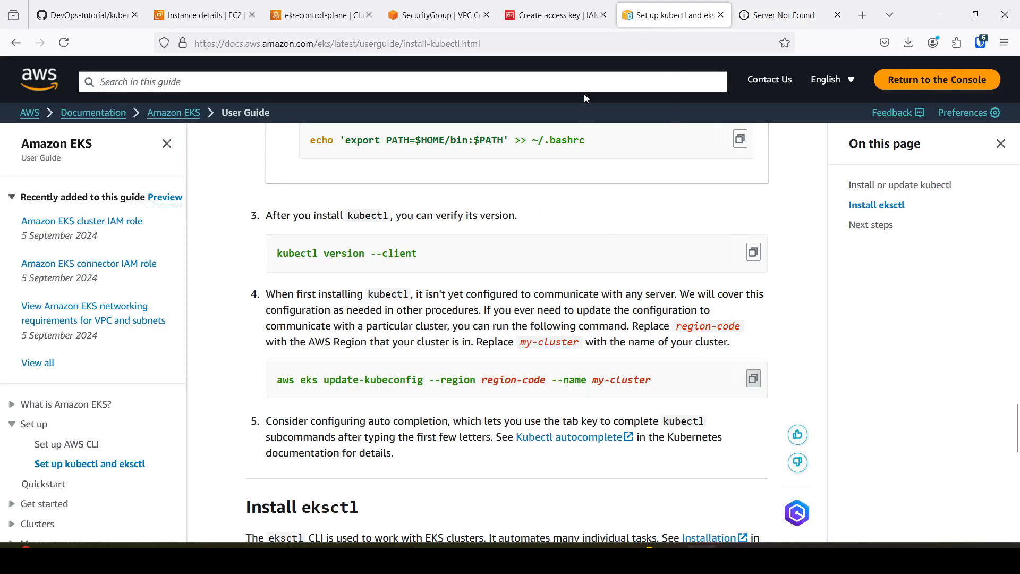
{"action": "left_click", "coordinate": [203, 15]}
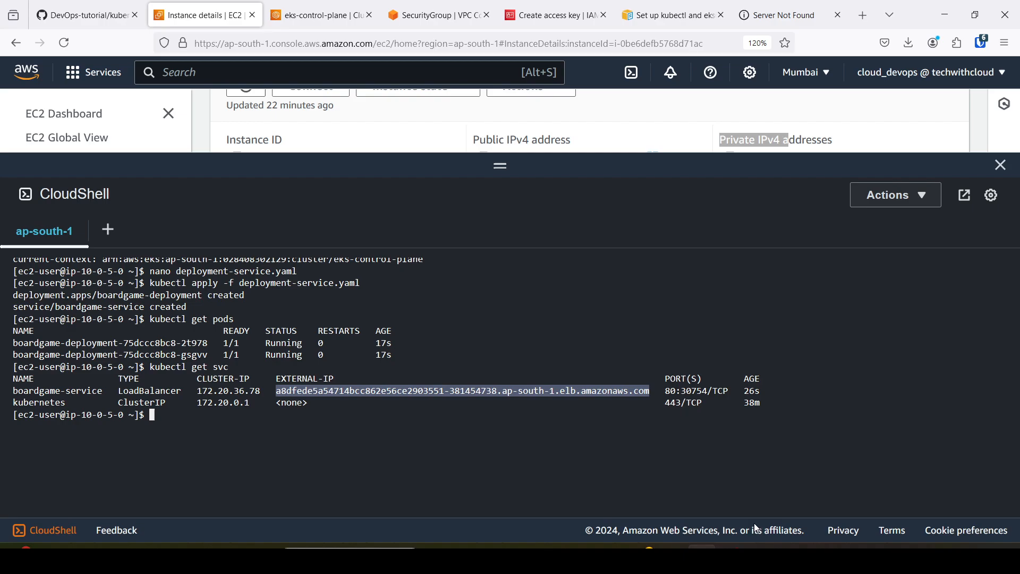
{"action": "left_click", "coordinate": [780, 9]}
{"action": "left_click", "coordinate": [63, 43]}
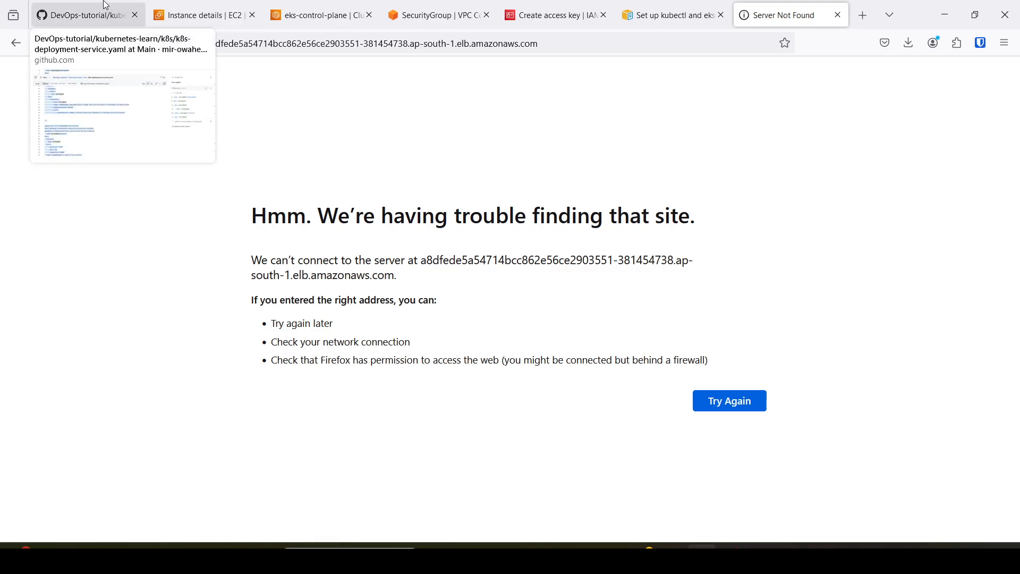
Recheck the external address of boardgame-service in the CloudShell service listing.
{"action": "left_click", "coordinate": [198, 15]}
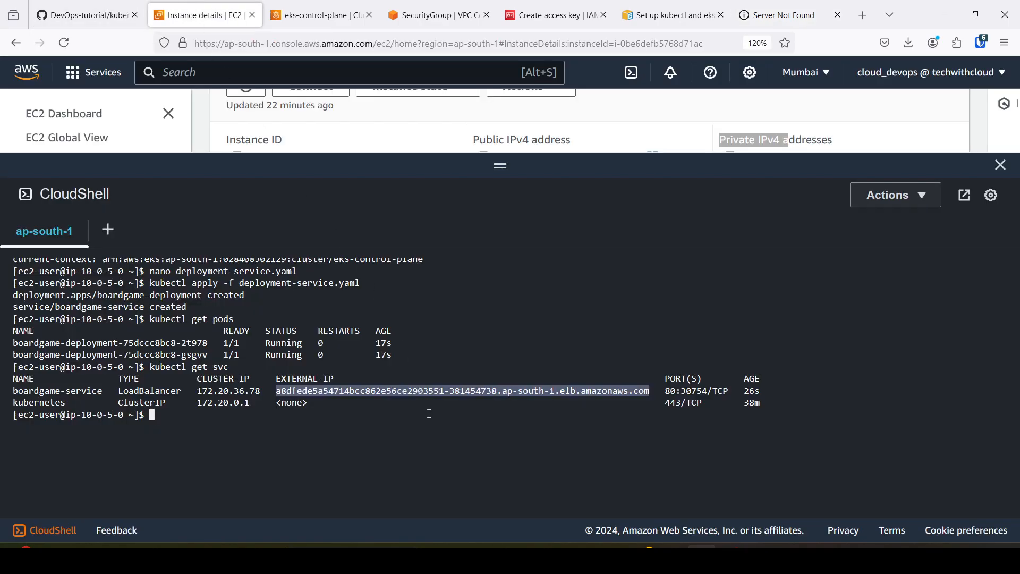
{"action": "left_click", "coordinate": [320, 392]}
{"action": "left_click_drag", "start_coordinate": [311, 388], "coordinate": [382, 391]}
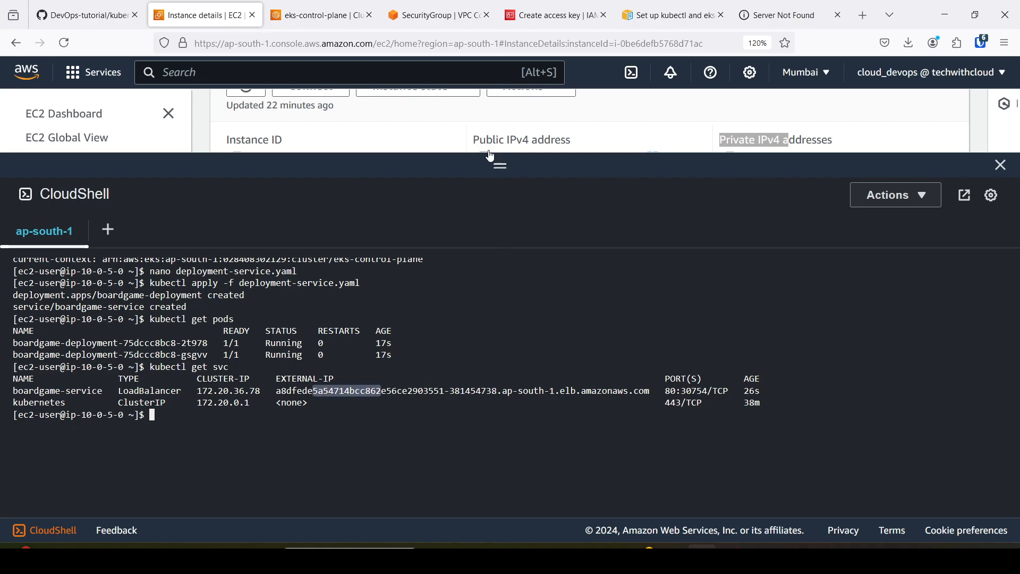
Look over the cluster security group page and the eks-control-plane cluster's compute page.
{"action": "left_click", "coordinate": [446, 6]}
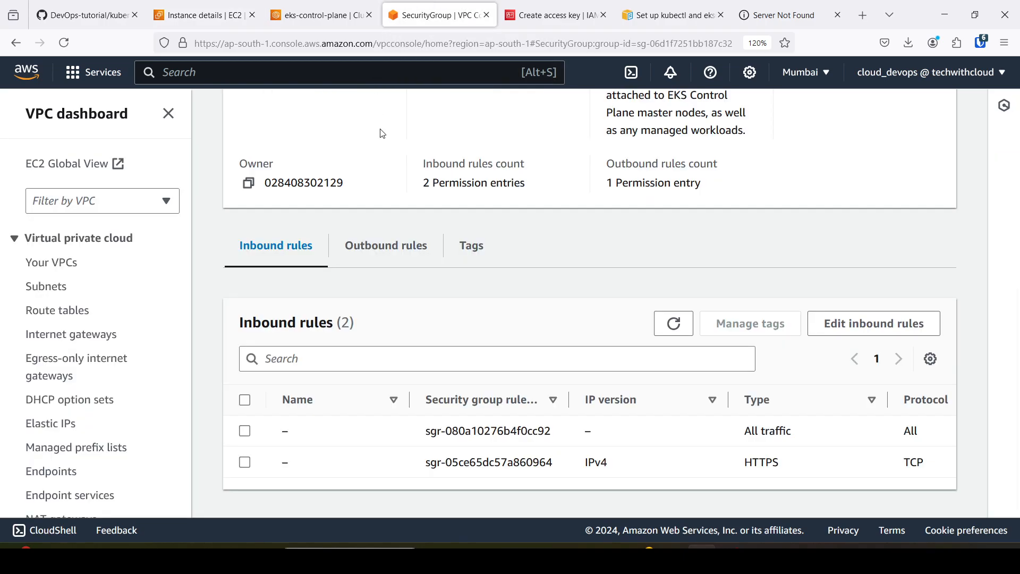
{"action": "scroll", "coordinate": [382, 133], "scroll_direction": "up", "scroll_amount": 5}
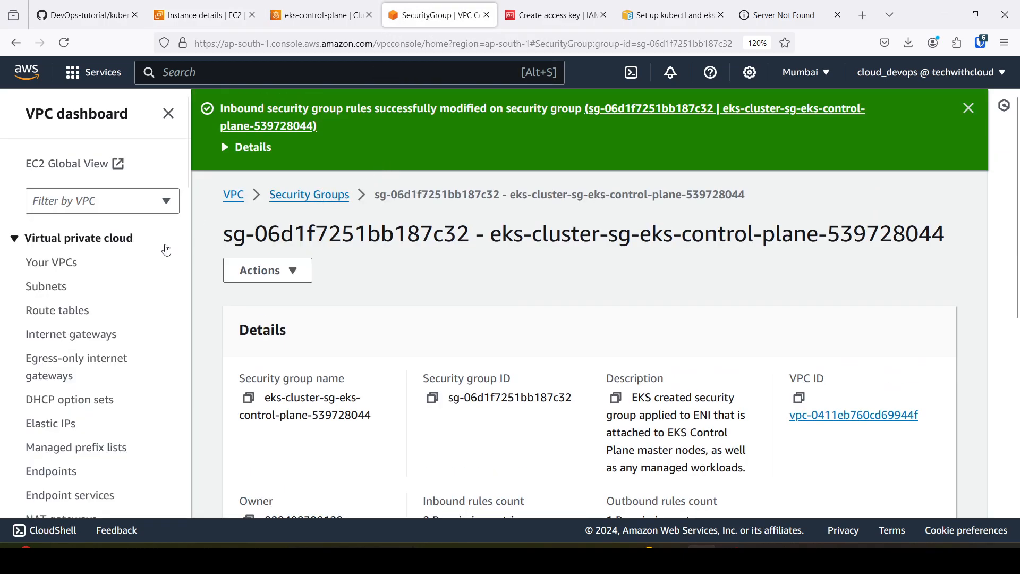
{"action": "left_click", "coordinate": [314, 7]}
{"action": "scroll", "coordinate": [177, 250], "scroll_direction": "up", "scroll_amount": 5}
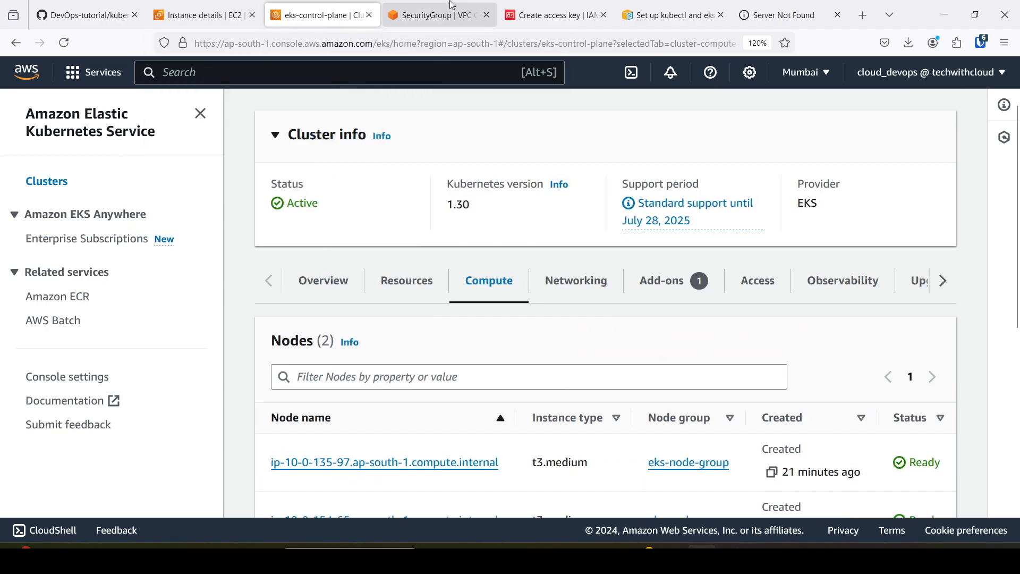
{"action": "left_click", "coordinate": [418, 15]}
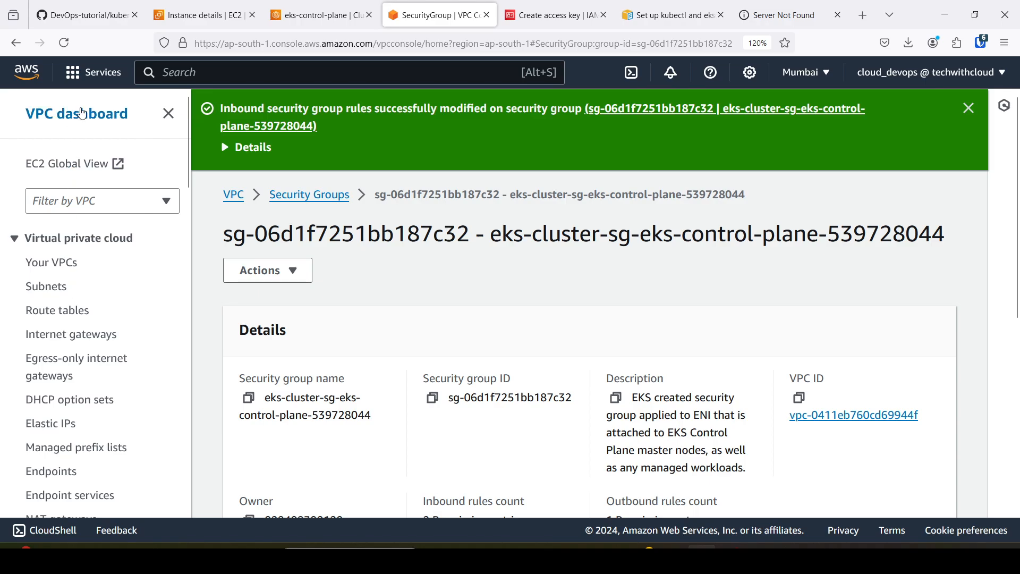
Go to the EC2 console and open the list of load balancers.
{"action": "left_click", "coordinate": [110, 78]}
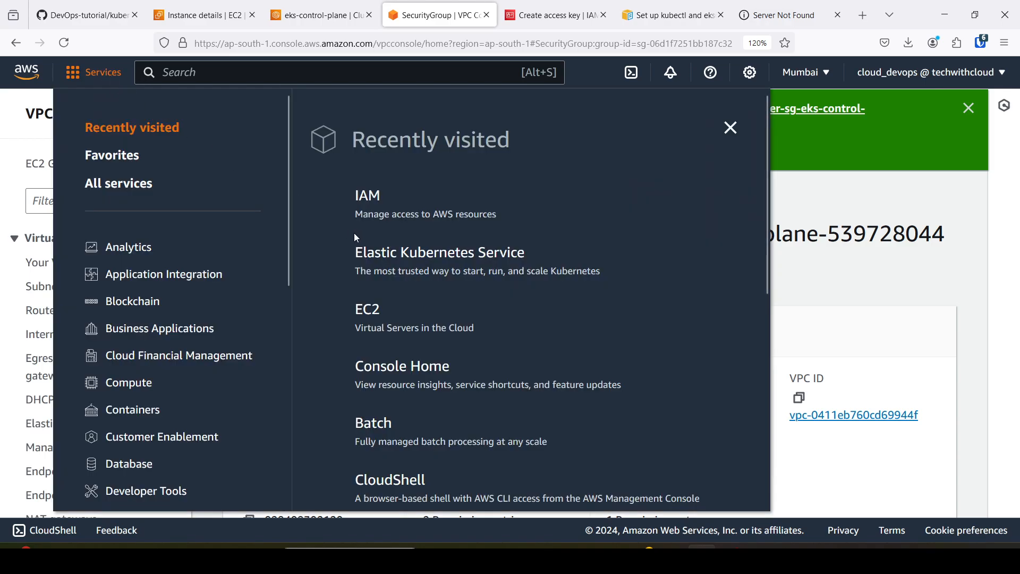
{"action": "left_click", "coordinate": [372, 322]}
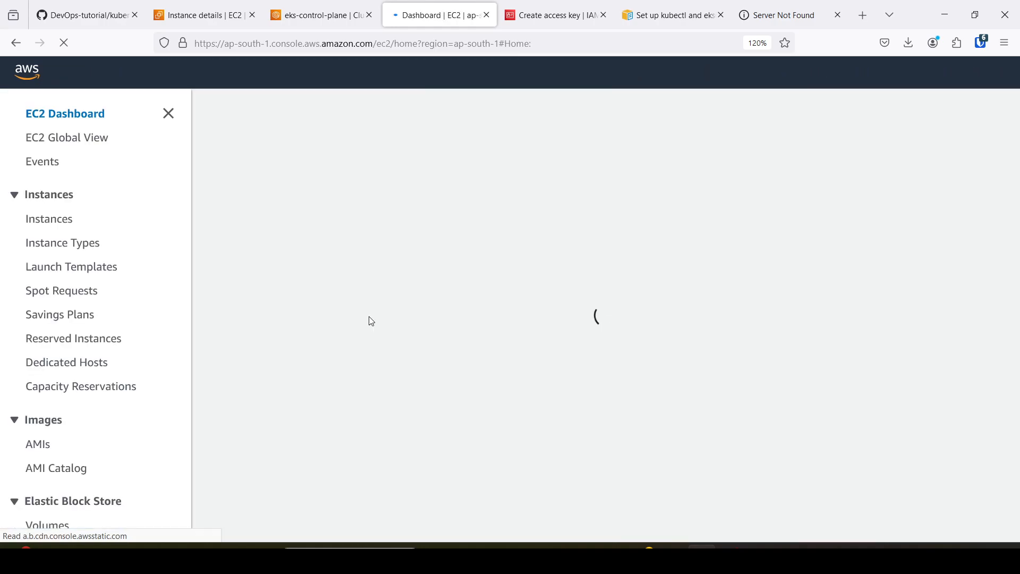
{"action": "scroll", "coordinate": [87, 371], "scroll_direction": "down", "scroll_amount": 5}
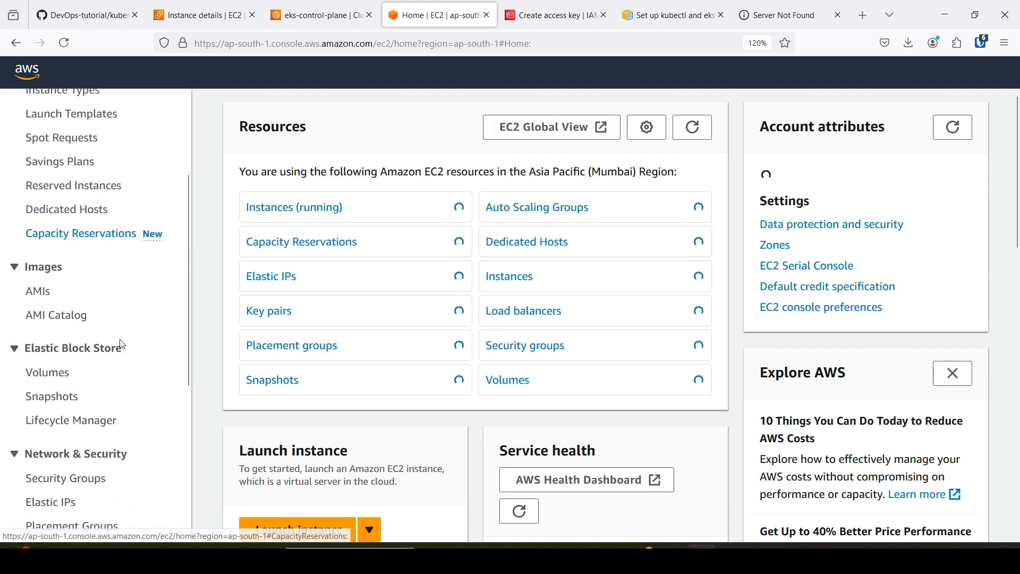
{"action": "scroll", "coordinate": [77, 404], "scroll_direction": "down", "scroll_amount": 2}
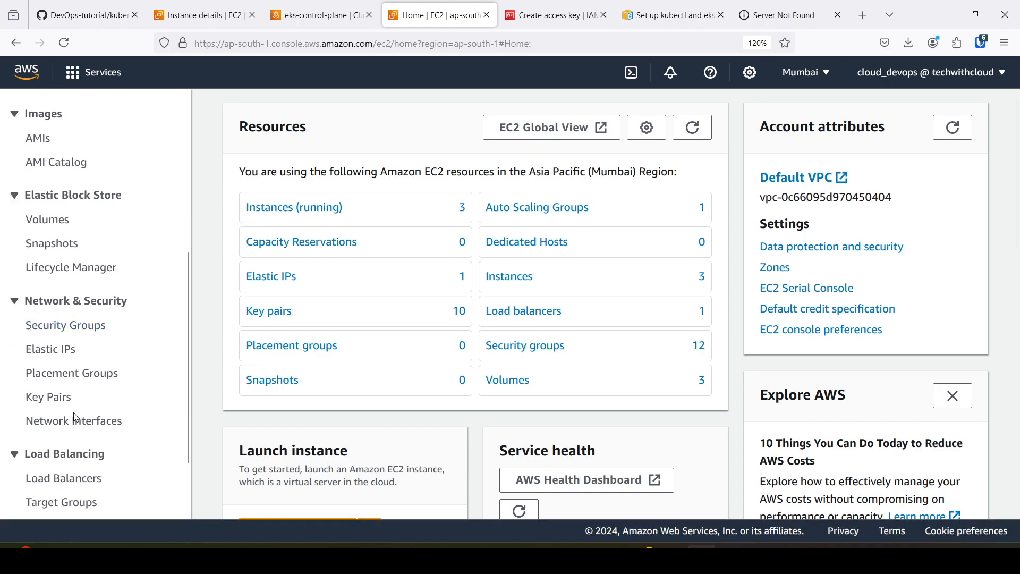
{"action": "left_click", "coordinate": [83, 481]}
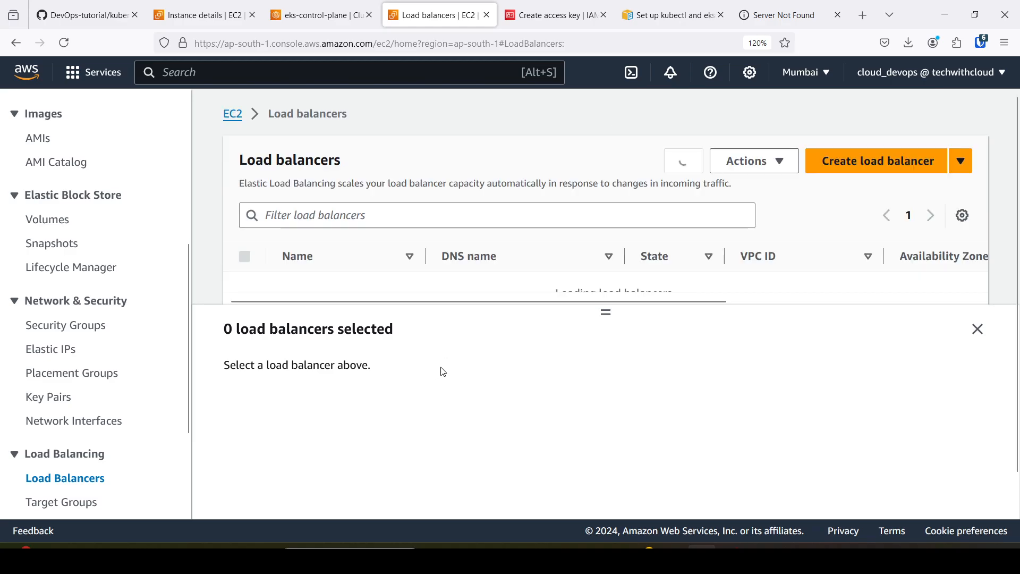
Collapse the empty selection details, review the load balancer table's columns, and open the listed load balancer's details page.
{"action": "left_click", "coordinate": [977, 329]}
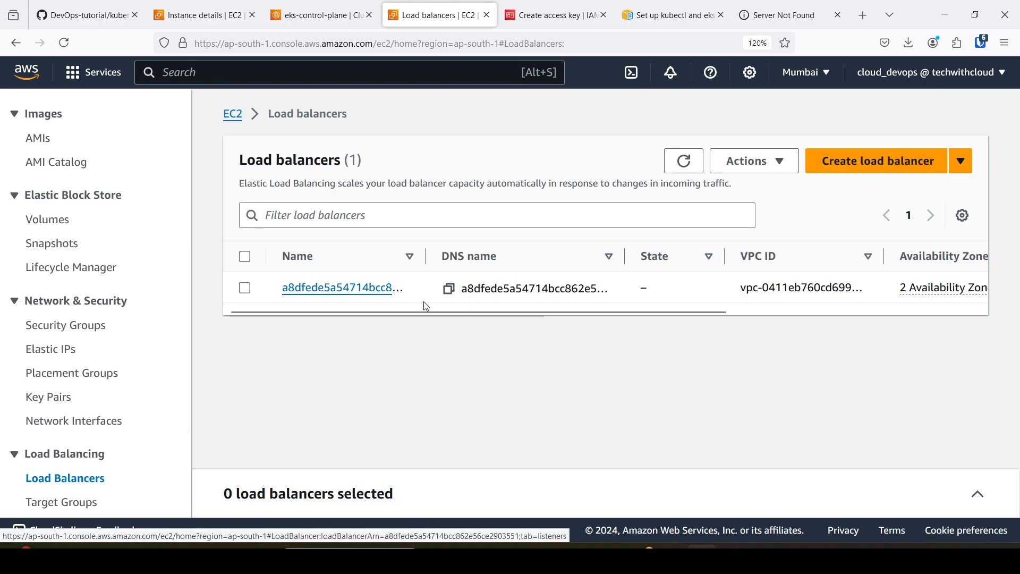
{"action": "left_click_drag", "start_coordinate": [428, 311], "coordinate": [698, 307]}
{"action": "left_click_drag", "start_coordinate": [780, 312], "coordinate": [384, 312]}
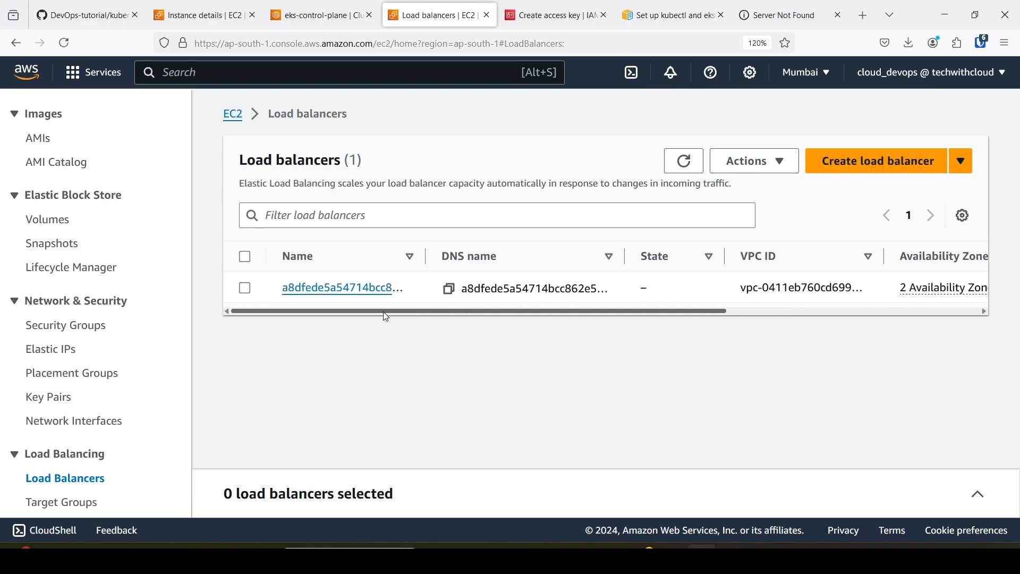
{"action": "left_click", "coordinate": [353, 290]}
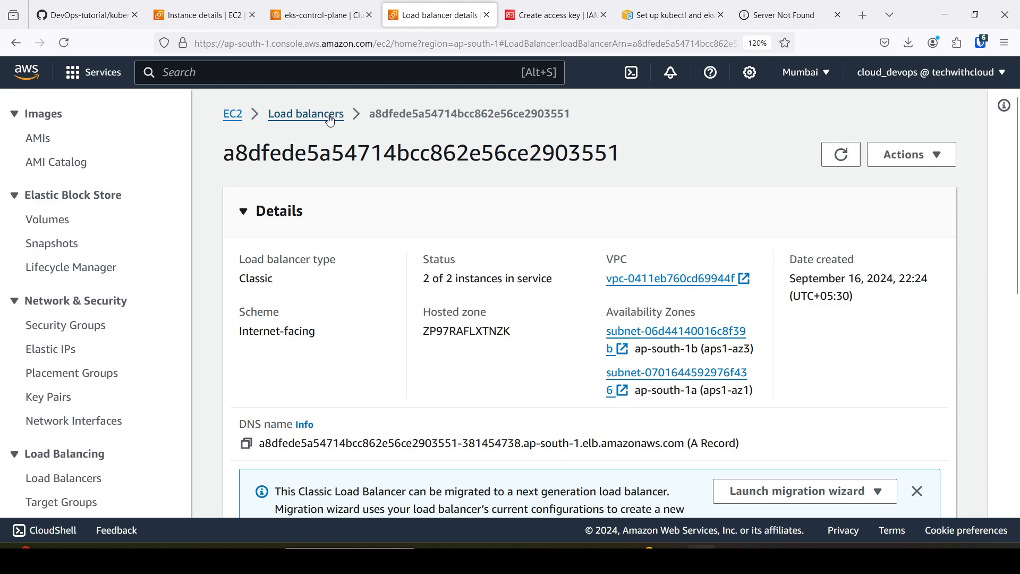
Copy the load balancer's DNS name and examine its details and listeners.
{"action": "scroll", "coordinate": [496, 349], "scroll_direction": "down", "scroll_amount": 3}
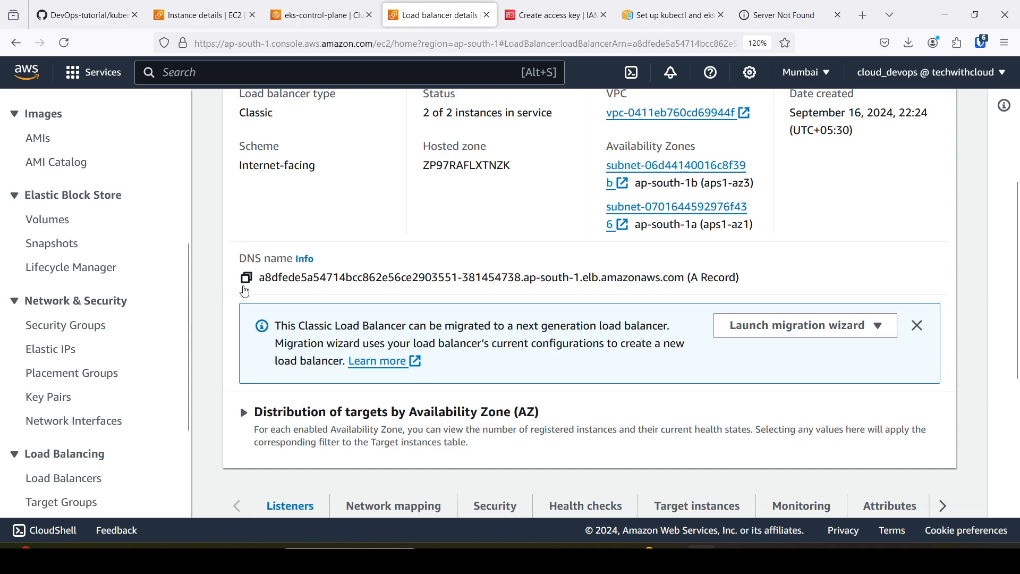
{"action": "left_click", "coordinate": [246, 278]}
{"action": "scroll", "coordinate": [326, 301], "scroll_direction": "down", "scroll_amount": 3}
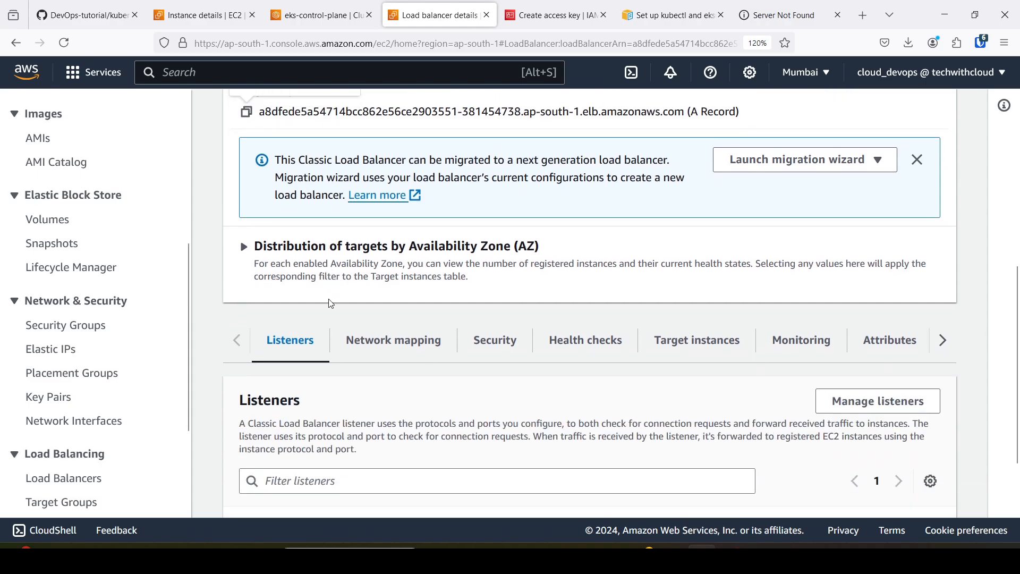
{"action": "scroll", "coordinate": [390, 359], "scroll_direction": "down", "scroll_amount": 1}
{"action": "scroll", "coordinate": [393, 361], "scroll_direction": "down", "scroll_amount": 1}
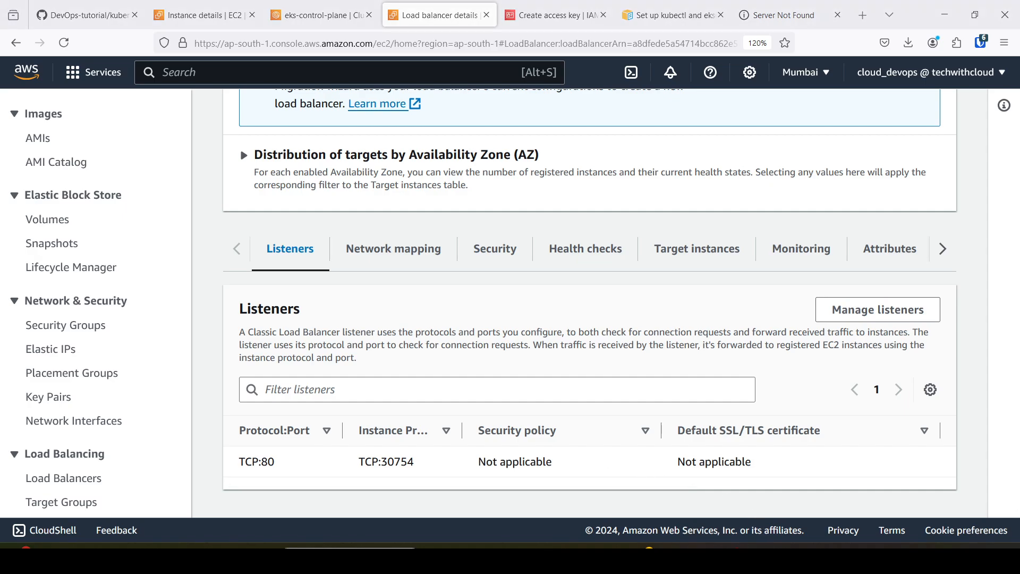
{"action": "scroll", "coordinate": [817, 326], "scroll_direction": "up", "scroll_amount": 5}
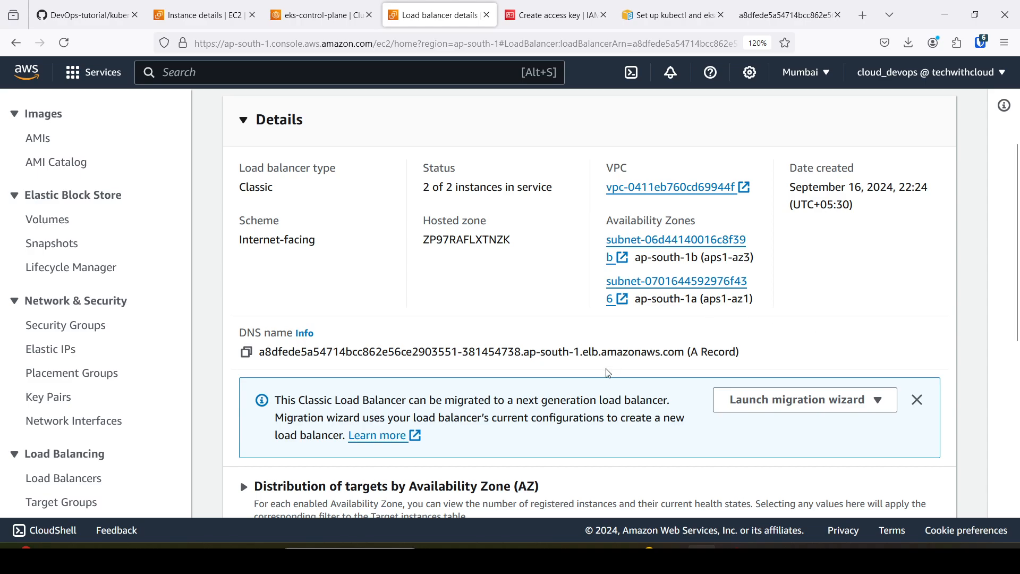
{"action": "scroll", "coordinate": [276, 353], "scroll_direction": "up", "scroll_amount": 2}
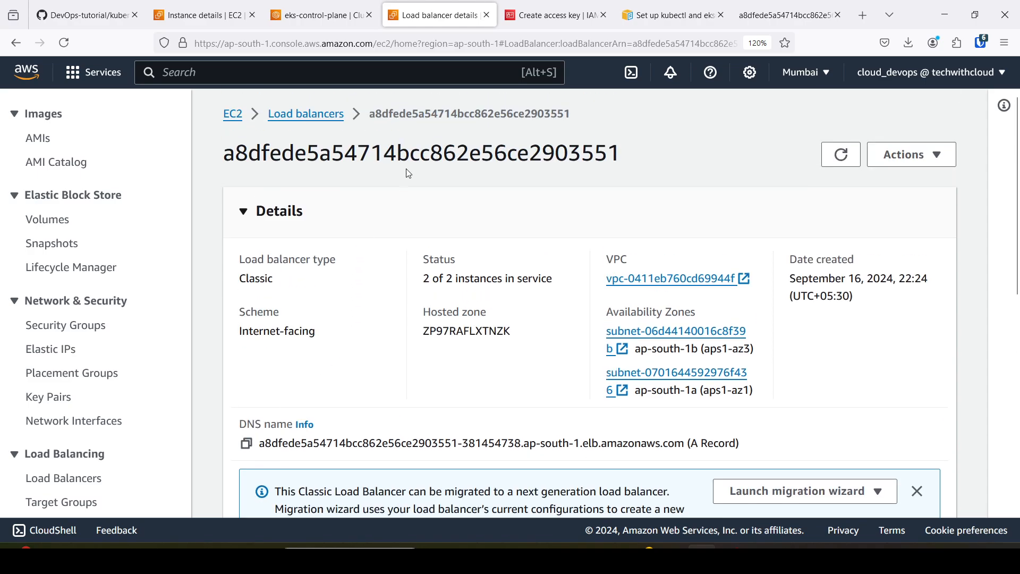
Copy the DNS name from the load balancer's details again and switch to the browser tab showing that address.
{"action": "scroll", "coordinate": [302, 387], "scroll_direction": "down", "scroll_amount": 1}
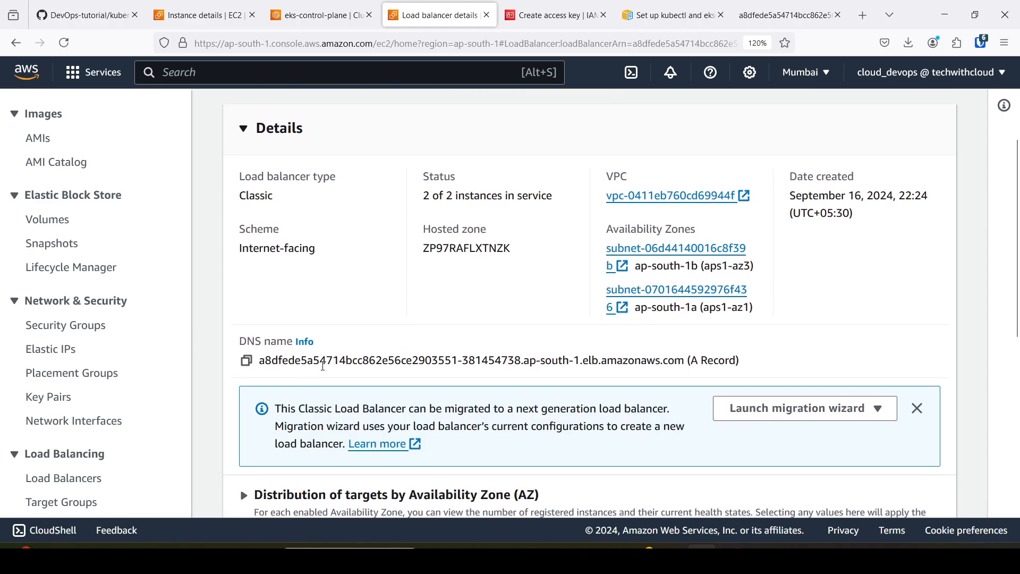
{"action": "left_click", "coordinate": [246, 361]}
{"action": "left_click", "coordinate": [771, 16]}
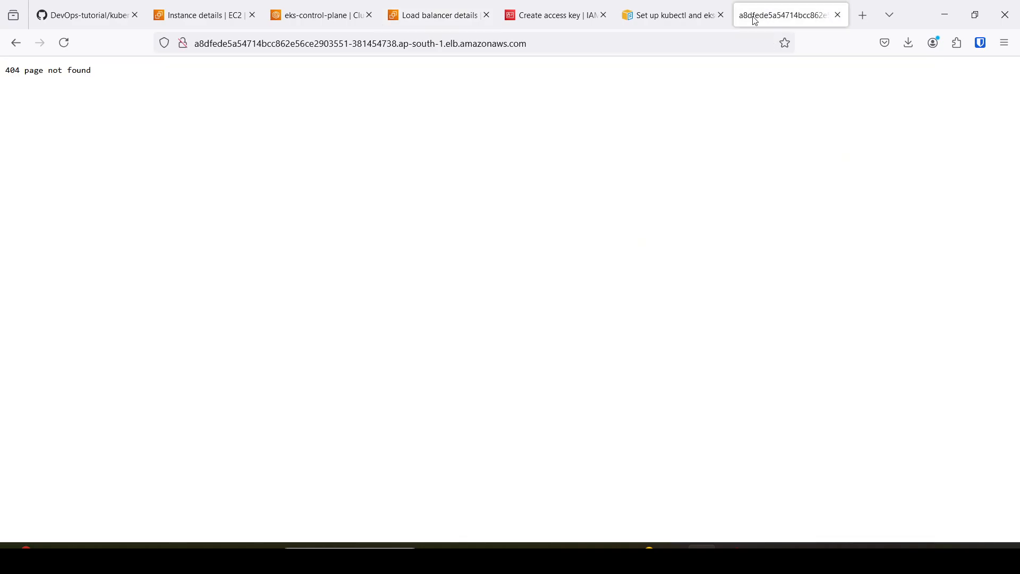
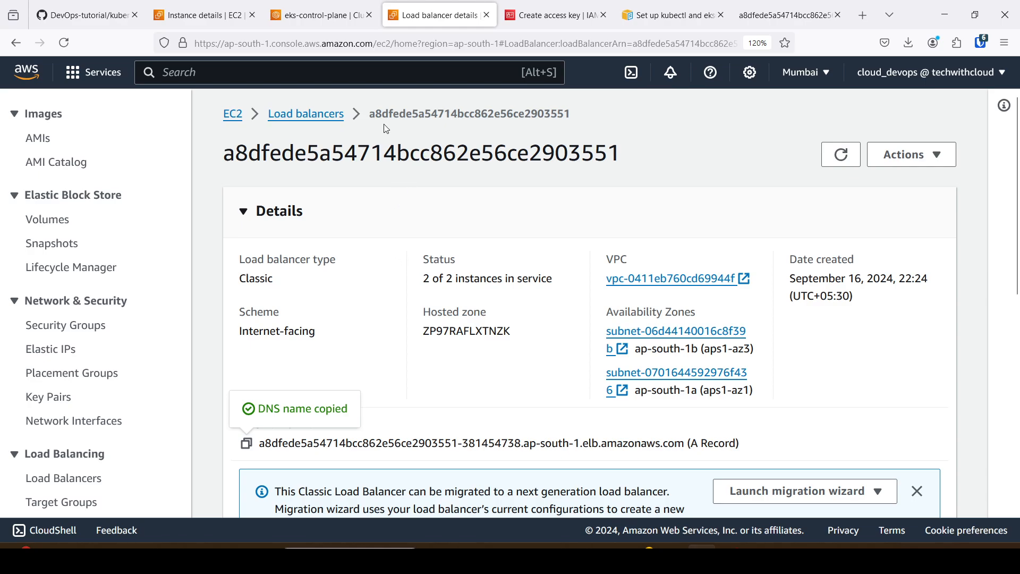
Return to the list of load balancers and switch to the browser tab showing the application's /hello page.
{"action": "left_click", "coordinate": [327, 116]}
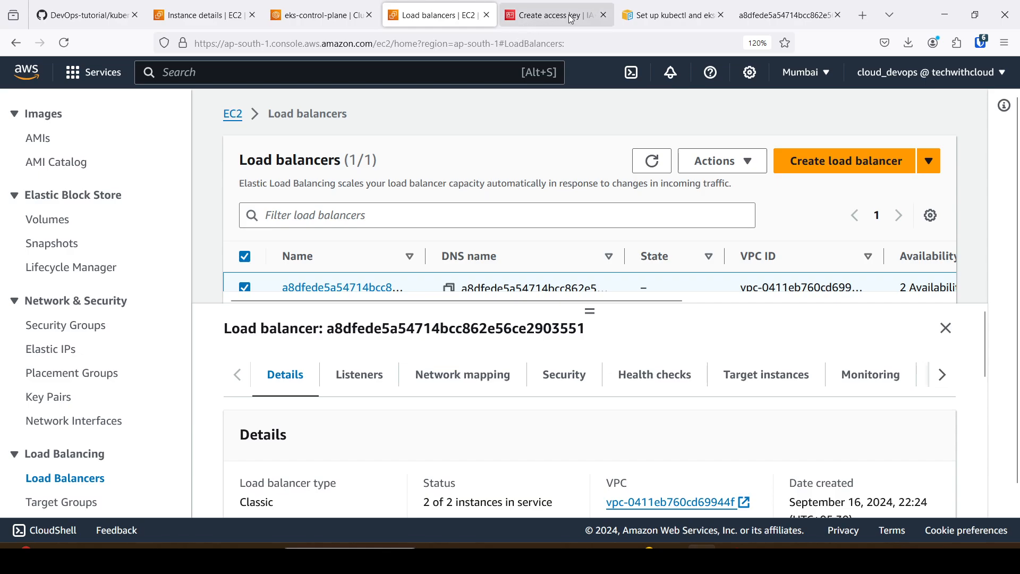
{"action": "left_click", "coordinate": [668, 16]}
{"action": "left_click", "coordinate": [768, 12]}
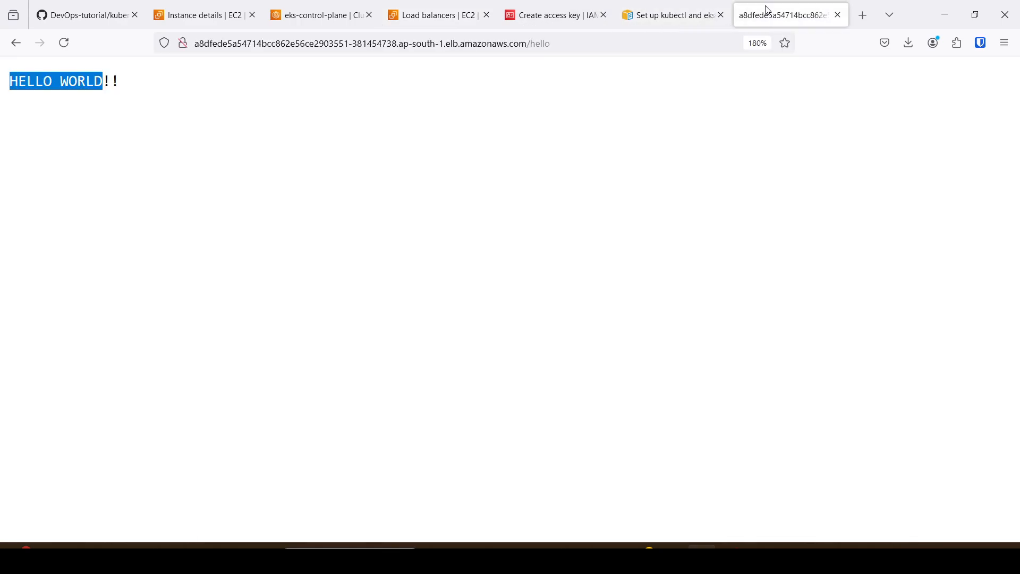
{"action": "left_click", "coordinate": [271, 101]}
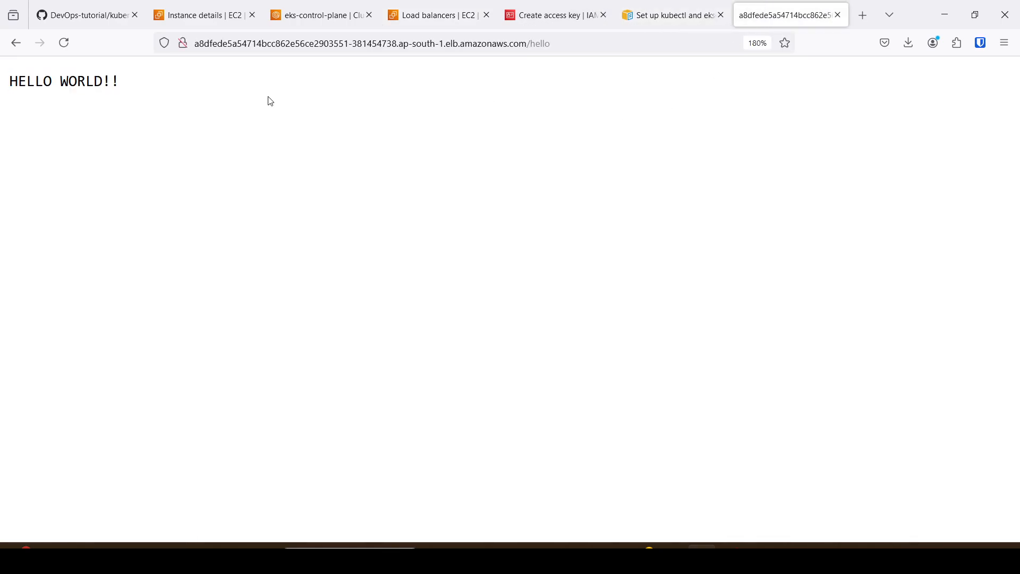
Review the LoadBalancer service type in k8s-deployment-service.yaml in the GitHub repository.
{"action": "left_click", "coordinate": [101, 17]}
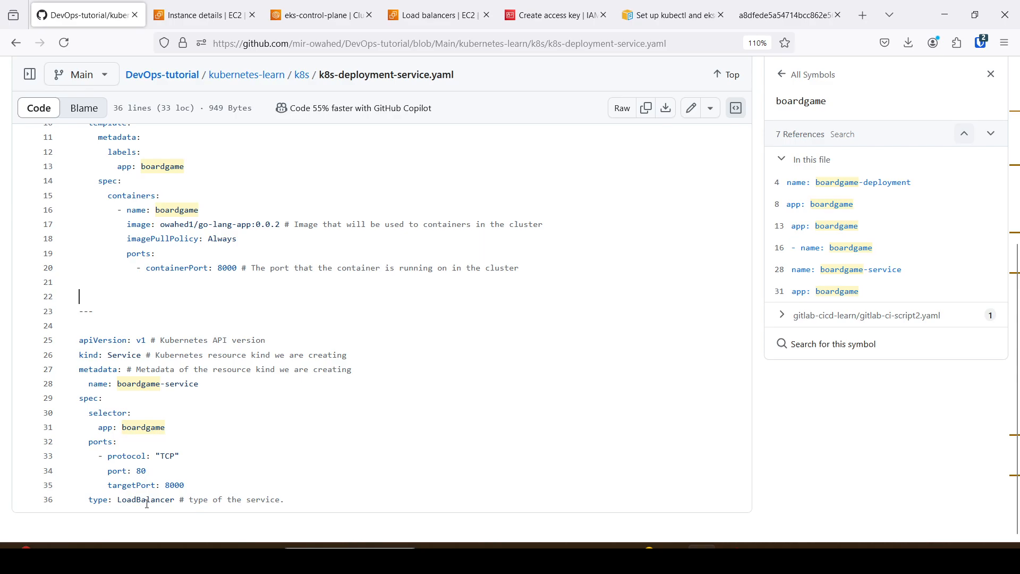
{"action": "left_click_drag", "start_coordinate": [117, 501], "coordinate": [171, 497]}
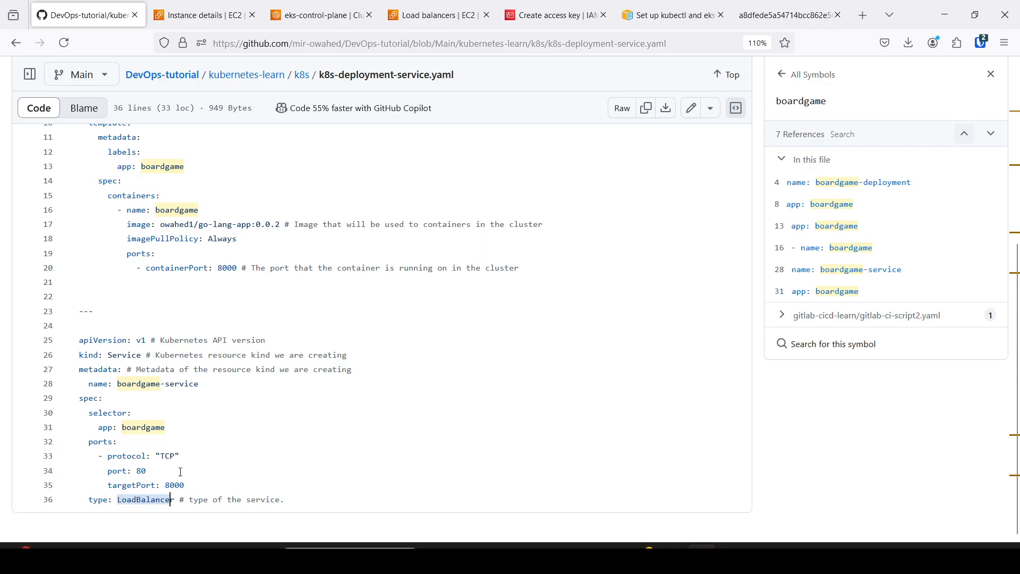
{"action": "left_click", "coordinate": [414, 338]}
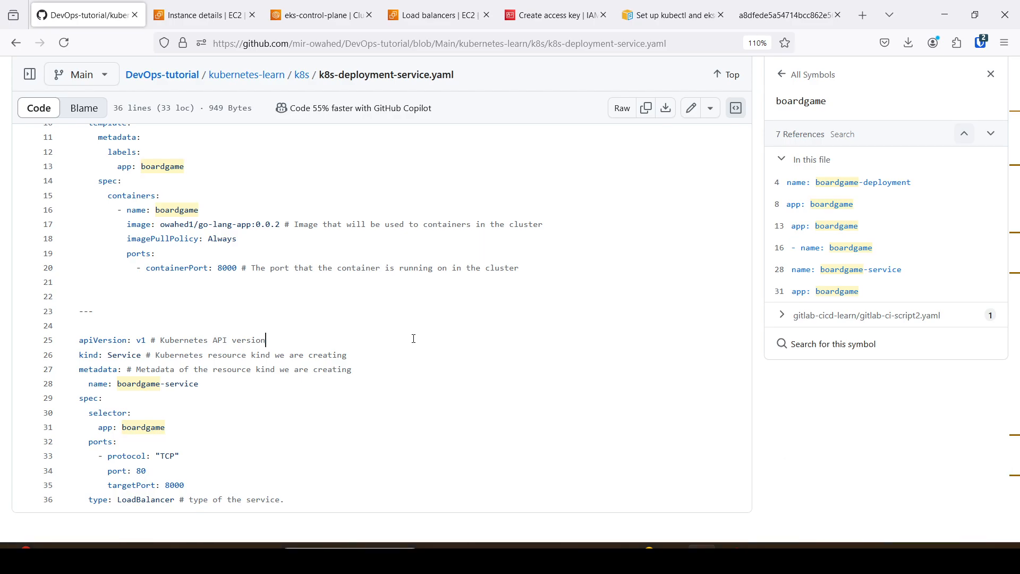
Open the load balancer's root address in the application's browser tab, without the /hello path.
{"action": "left_click", "coordinate": [559, 5]}
{"action": "left_click", "coordinate": [795, 8]}
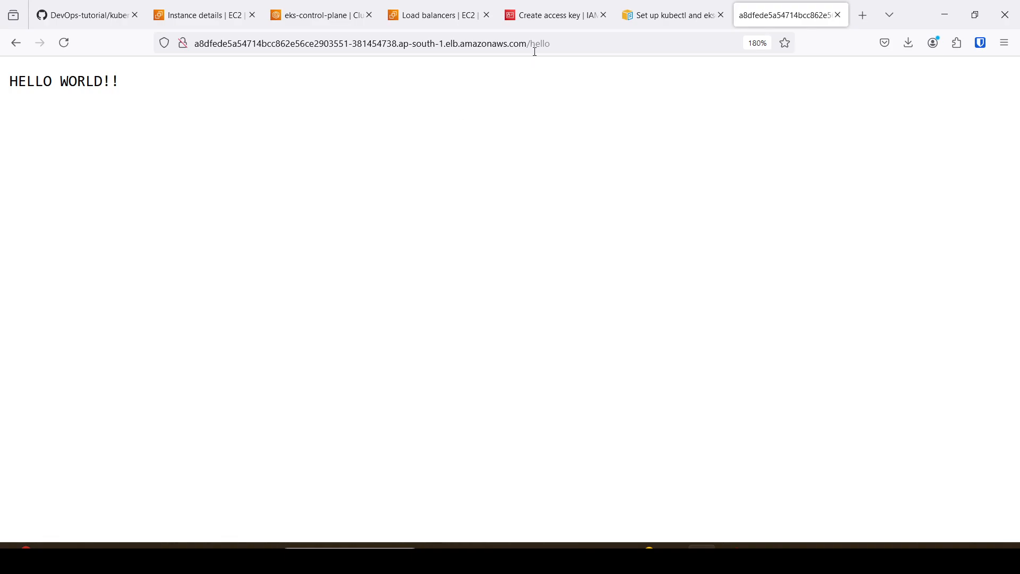
{"action": "left_click", "coordinate": [567, 42]}
{"action": "left_click", "coordinate": [570, 42]}
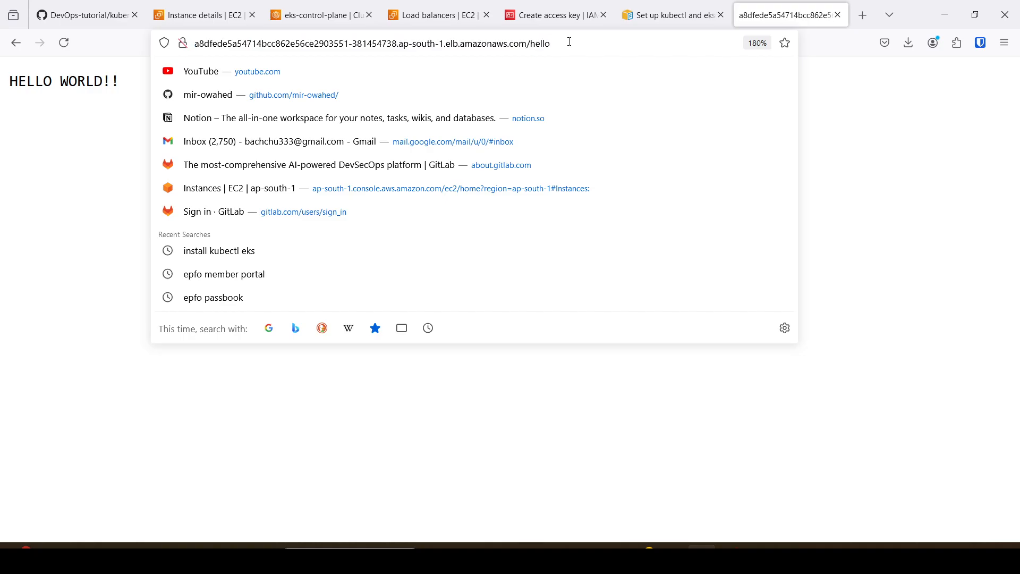
{"action": "key", "text": "BackSpace"}
{"action": "key", "text": "BackSpace"}
{"action": "key", "text": "BackSpace"}
{"action": "key", "text": "BackSpace"}
{"action": "key", "text": "BackSpace"}
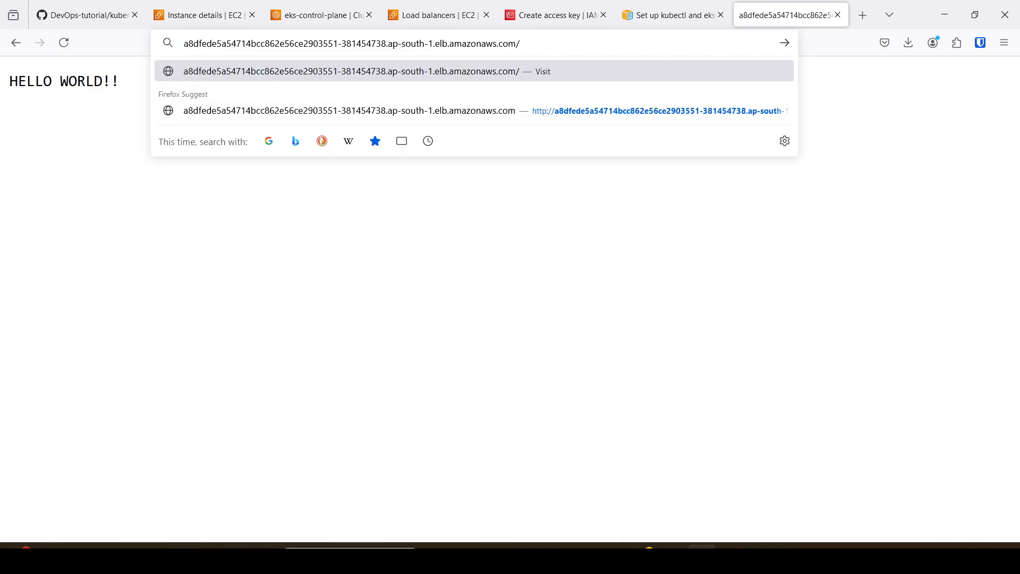
{"action": "key", "text": "Return"}
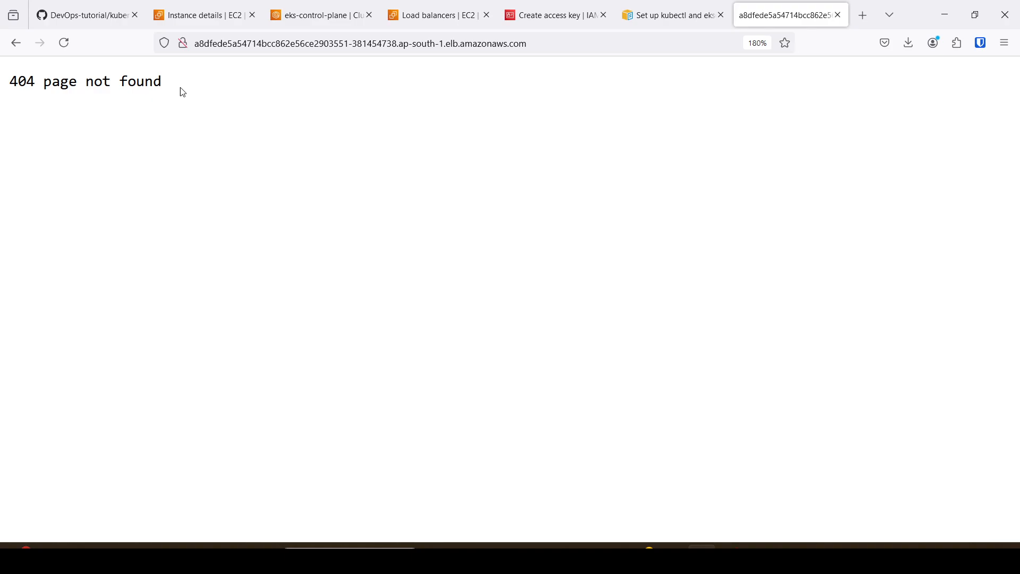
Check the CloudShell session, then open eks.md in the repository's kubernetes-learn folder and examine its architecture diagram.
{"action": "left_click", "coordinate": [234, 16]}
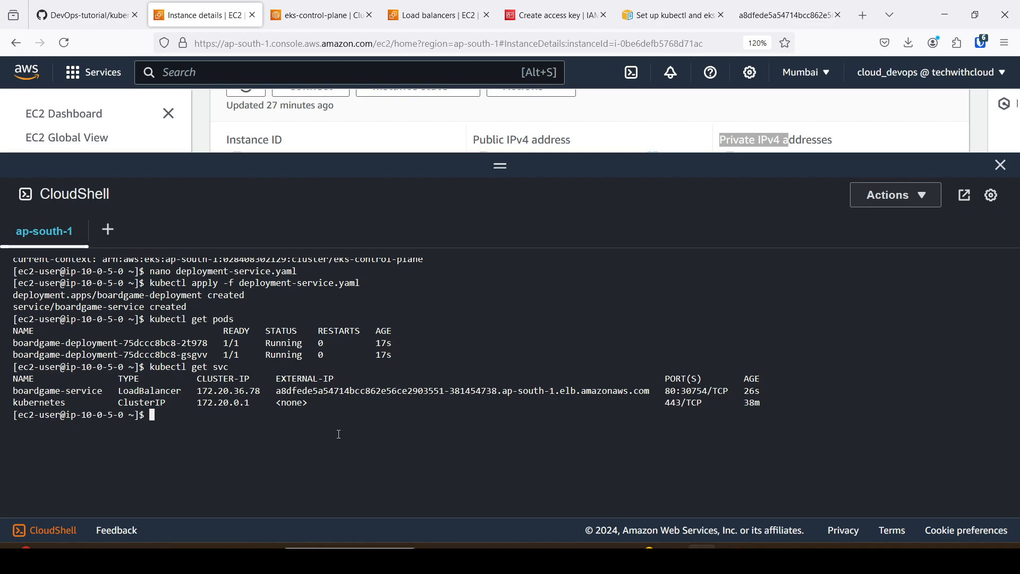
{"action": "left_click", "coordinate": [85, 15]}
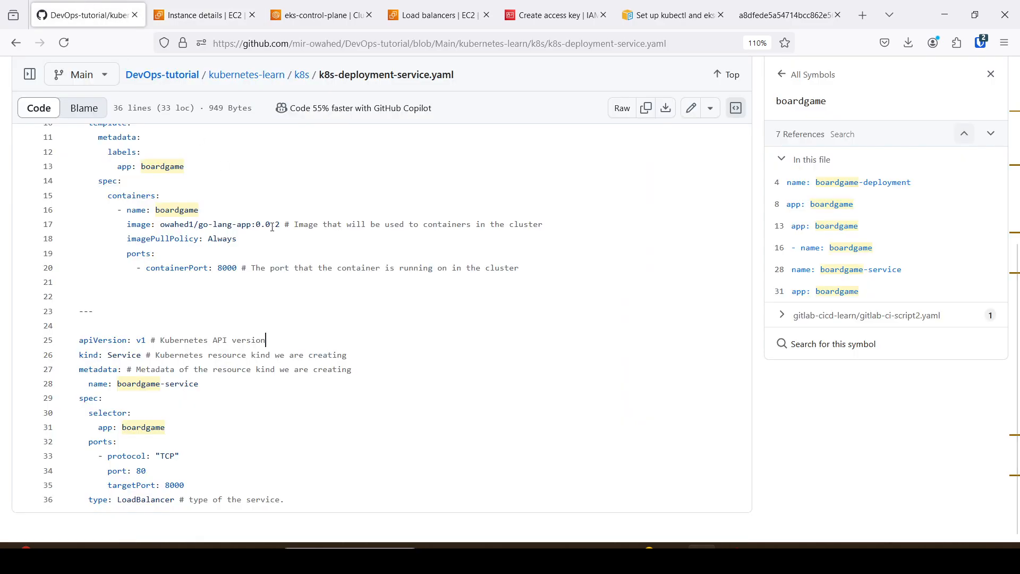
{"action": "scroll", "coordinate": [216, 106], "scroll_direction": "up", "scroll_amount": 5}
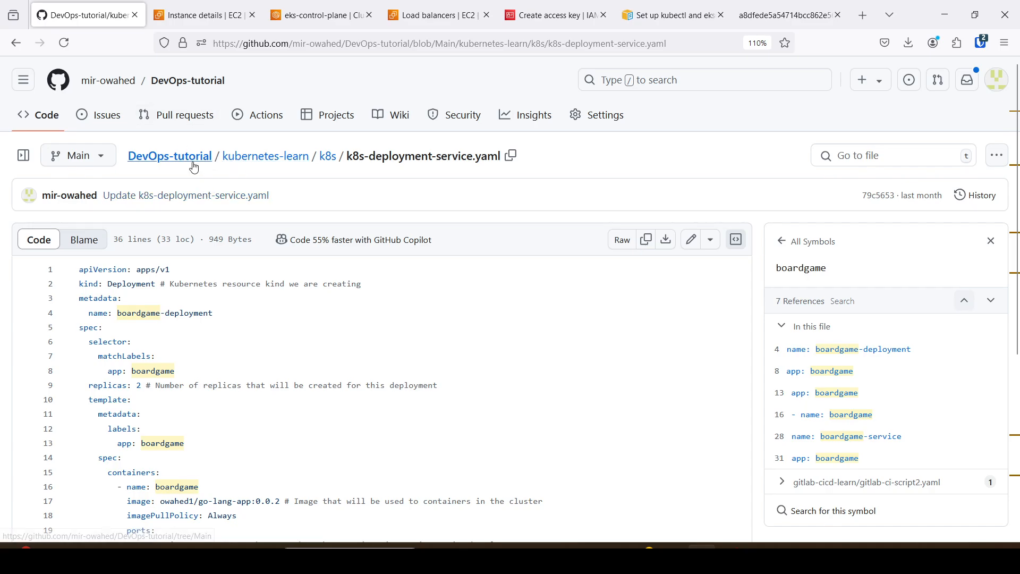
{"action": "left_click", "coordinate": [255, 162]}
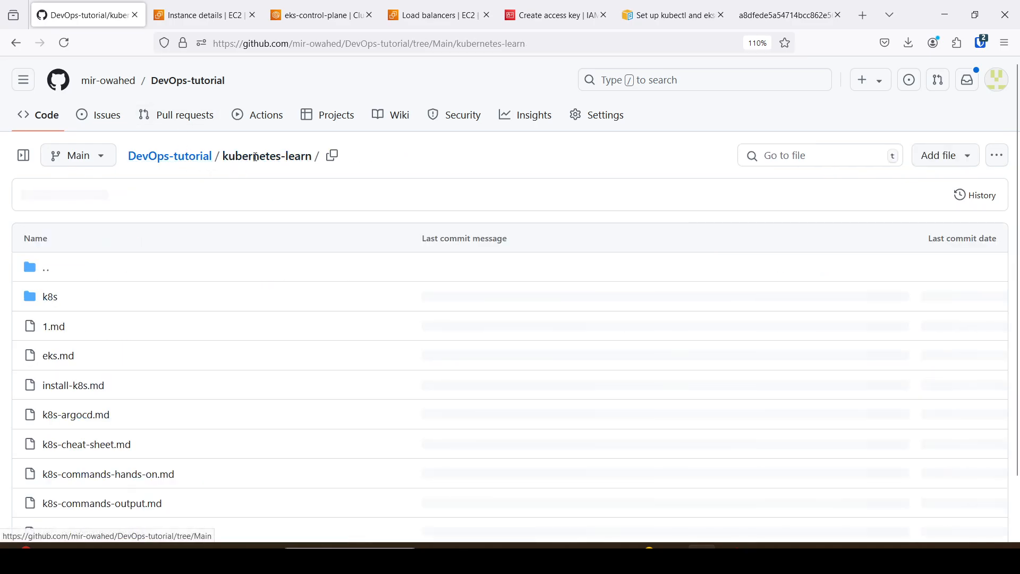
{"action": "left_click", "coordinate": [61, 359]}
{"action": "scroll", "coordinate": [340, 337], "scroll_direction": "down", "scroll_amount": 5}
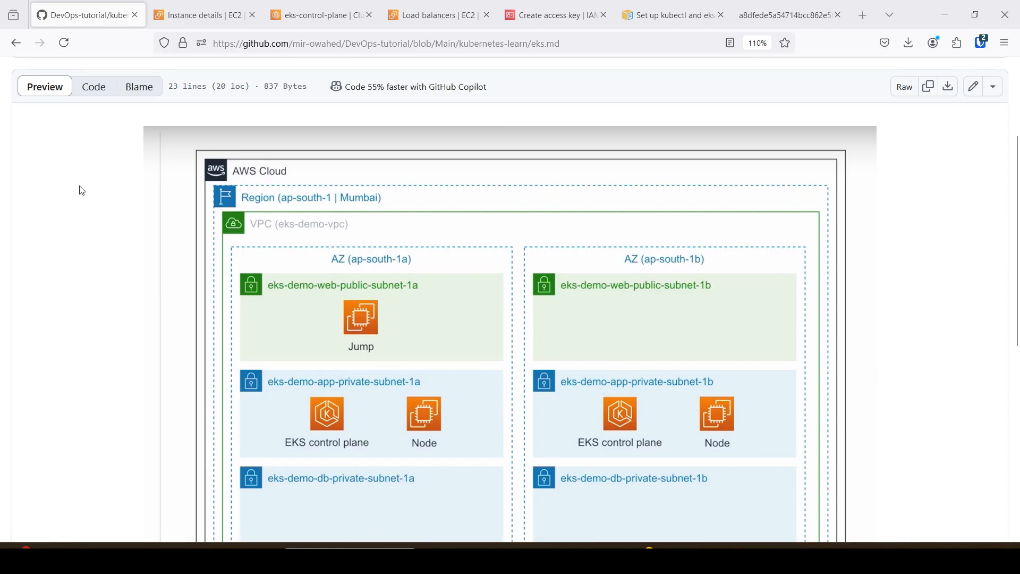
Collapse the selected load balancer's details in the EC2 console and open the list of EKS clusters.
{"action": "left_click", "coordinate": [449, 19]}
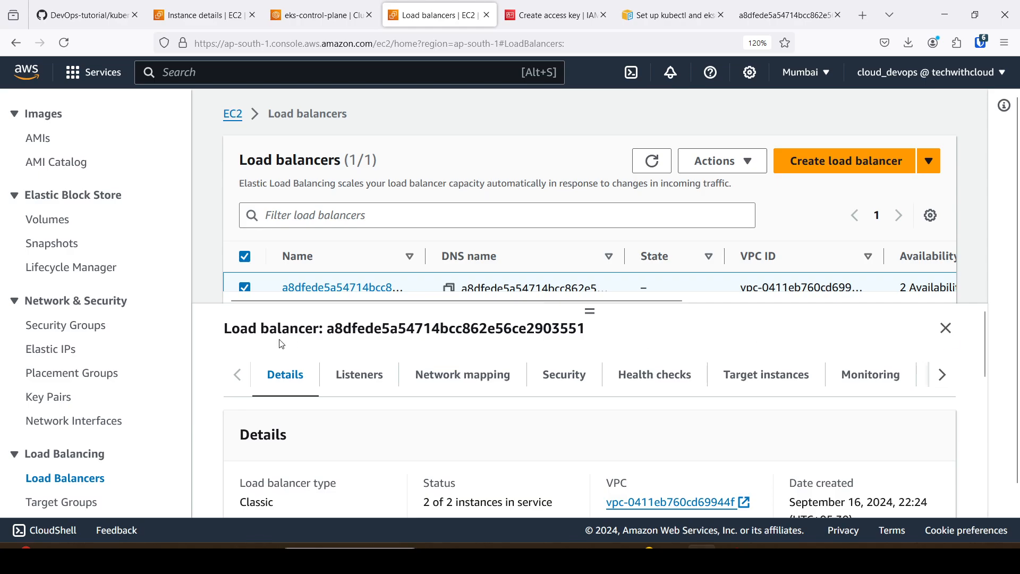
{"action": "left_click", "coordinate": [946, 328]}
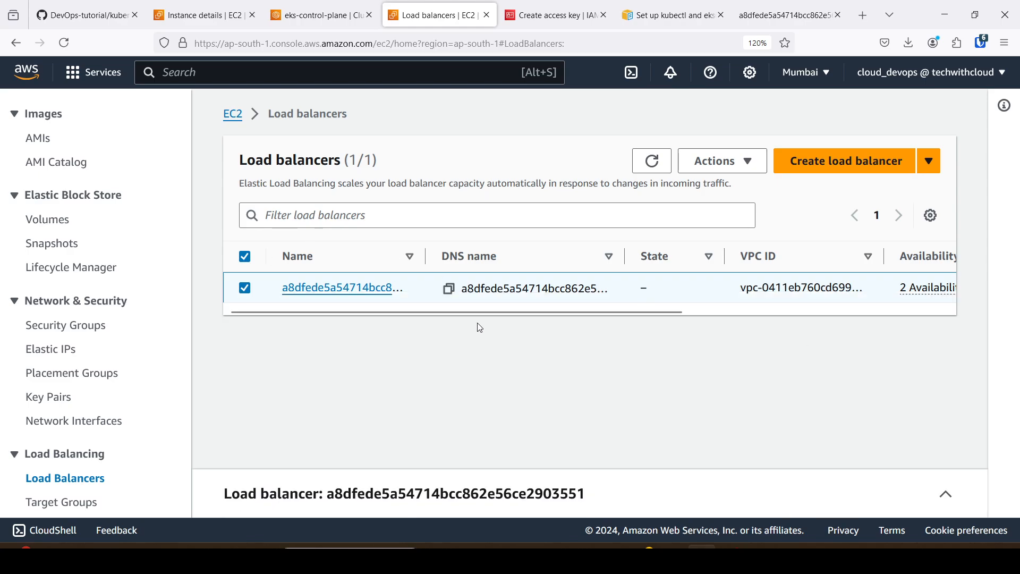
{"action": "left_click", "coordinate": [361, 24]}
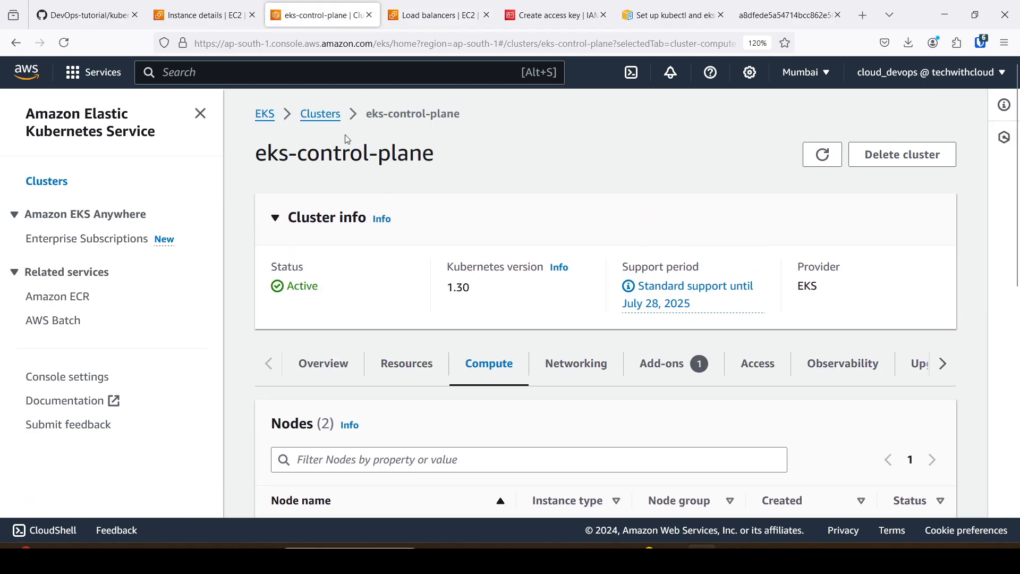
{"action": "left_click", "coordinate": [324, 114]}
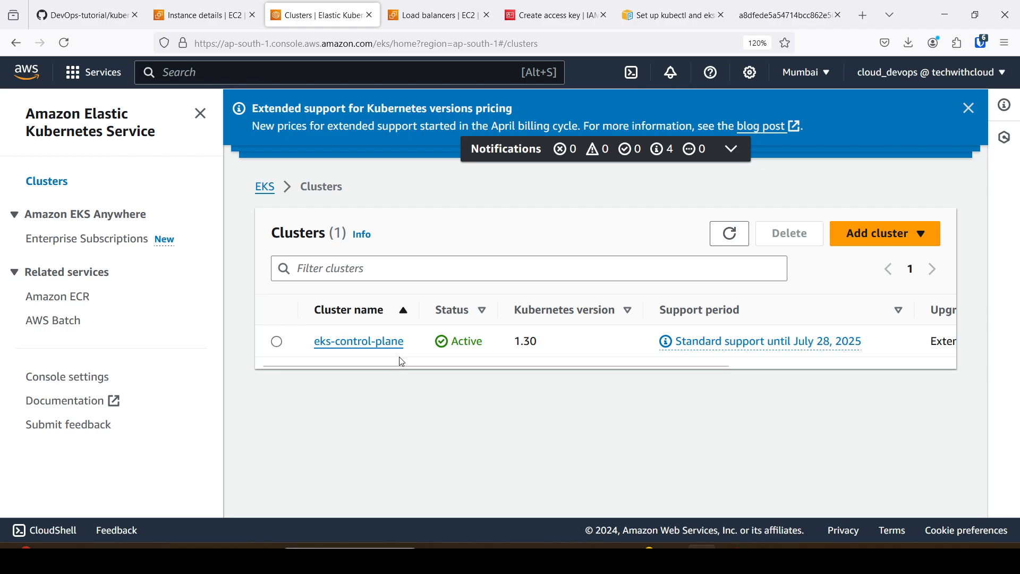
Try to delete the eks-control-plane cluster, confirming with its name, and dismiss the deletion dialog.
{"action": "left_click", "coordinate": [277, 343]}
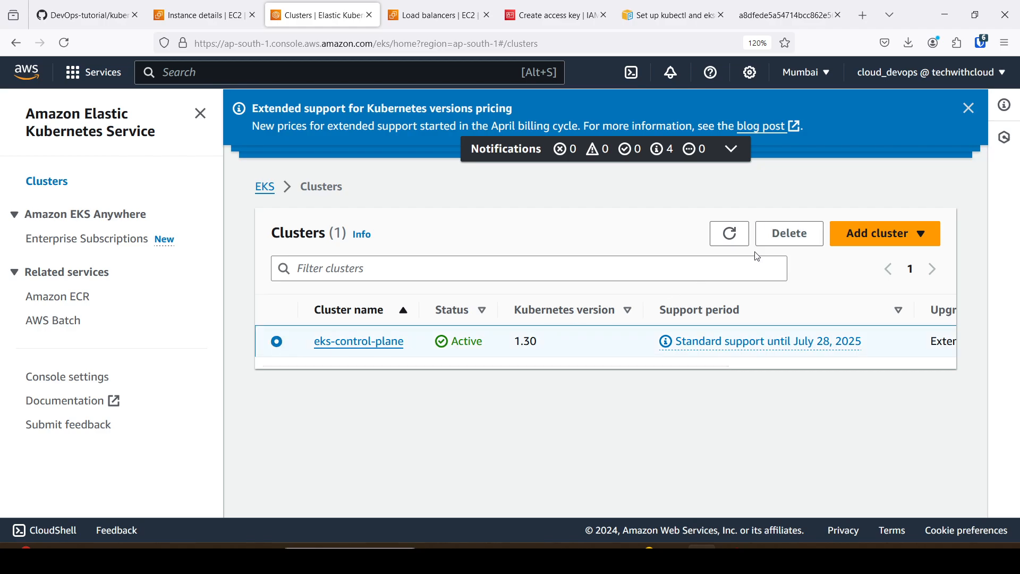
{"action": "left_click", "coordinate": [797, 240]}
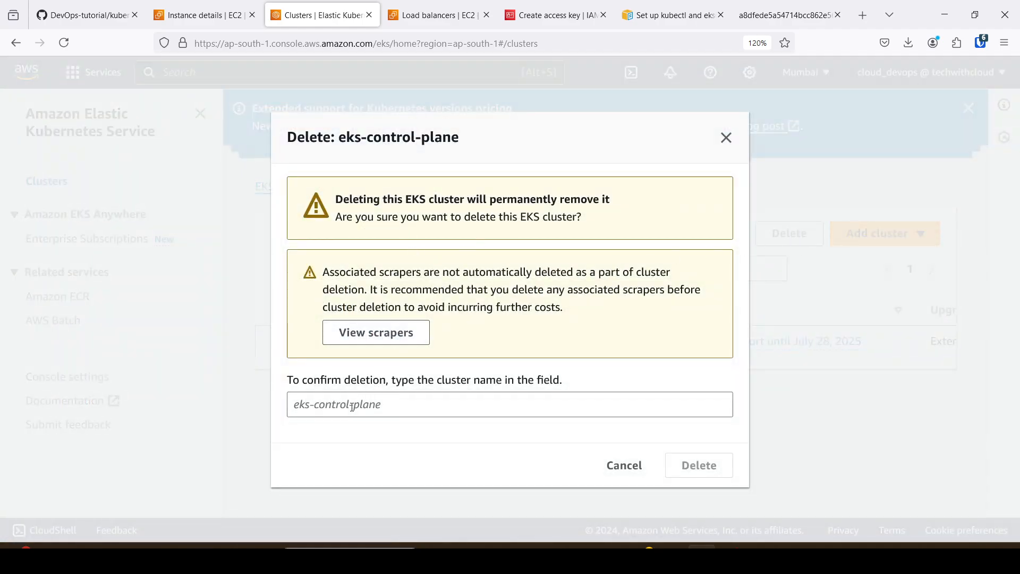
{"action": "left_click", "coordinate": [388, 402]}
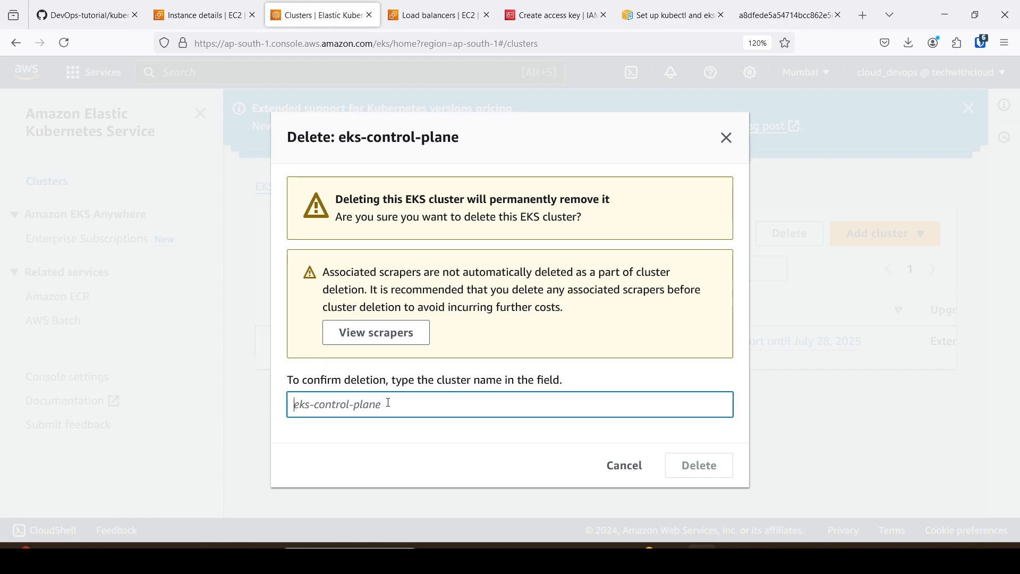
{"action": "type", "text": "eks-control-plane"}
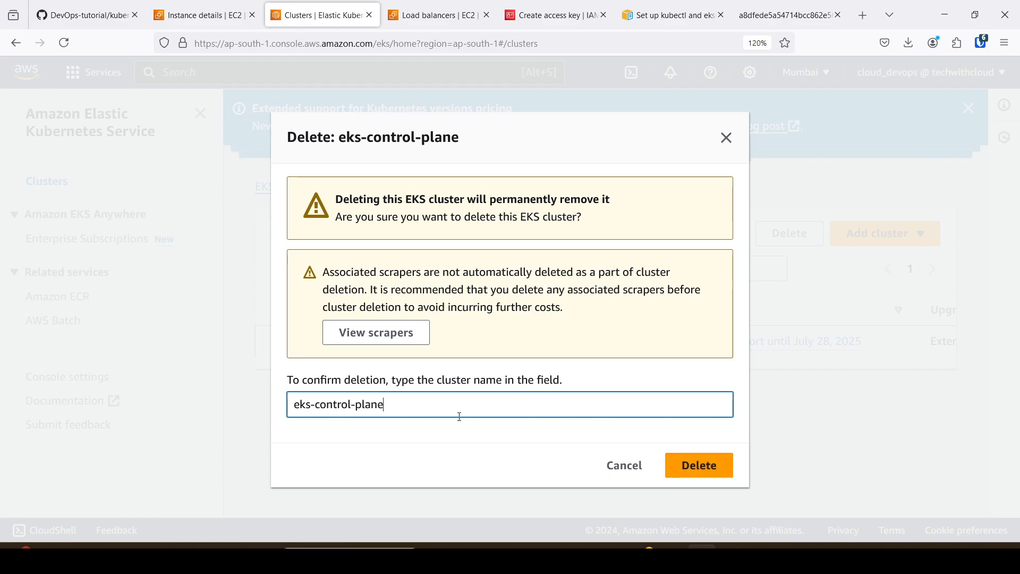
{"action": "left_click", "coordinate": [694, 467]}
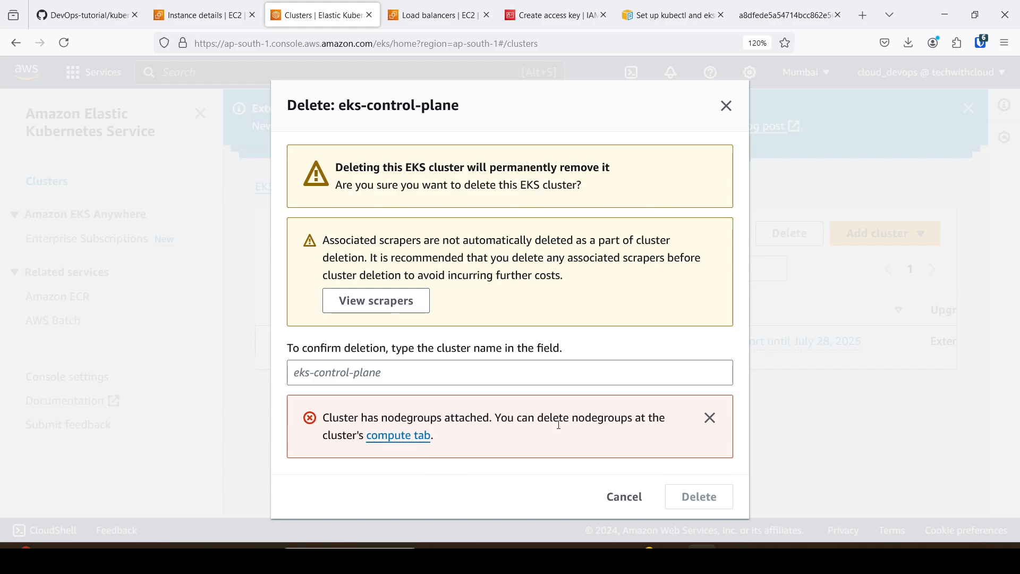
{"action": "left_click", "coordinate": [621, 498]}
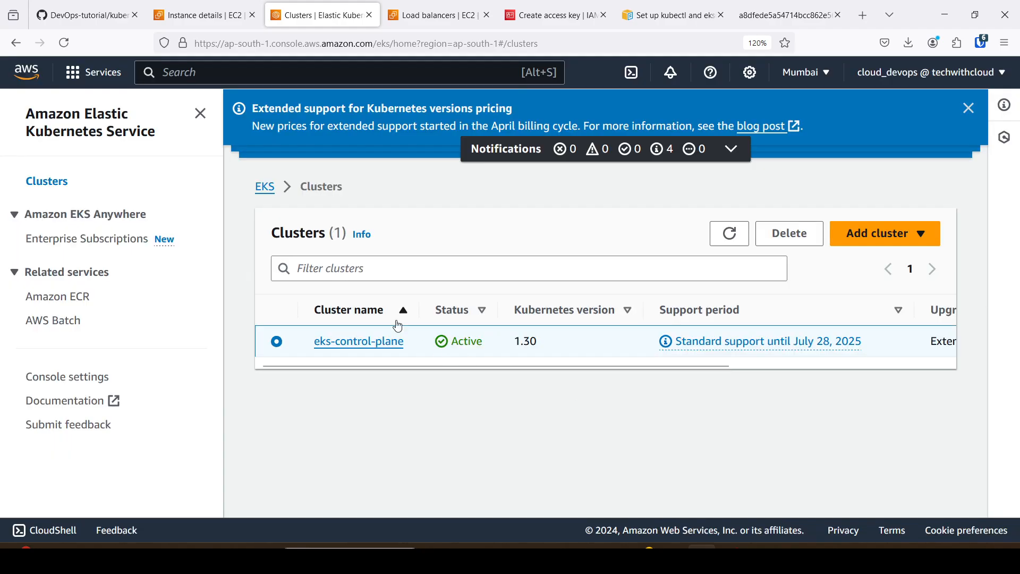
Open the eks-control-plane cluster's compute details and go to its node groups.
{"action": "left_click", "coordinate": [382, 350]}
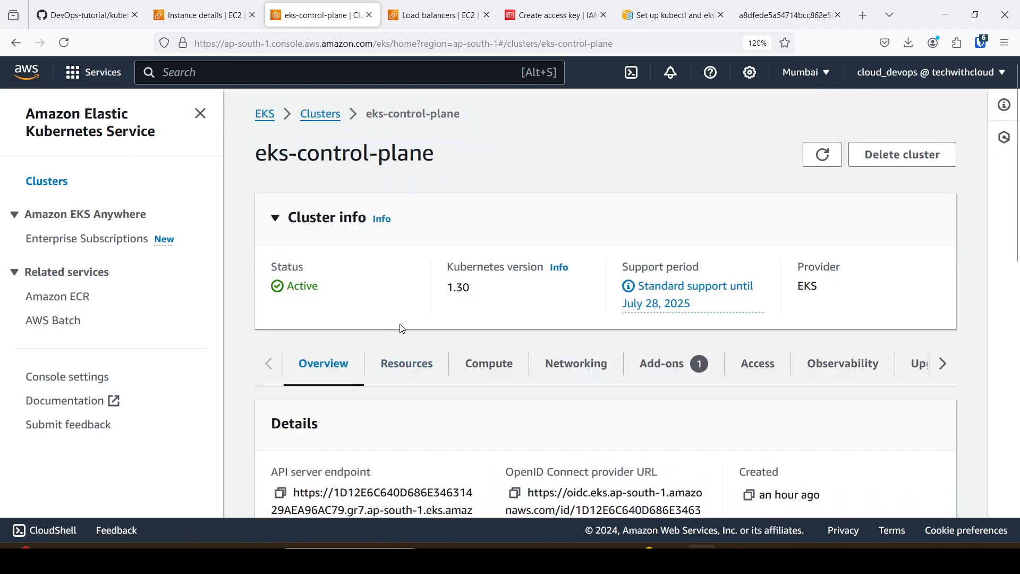
{"action": "scroll", "coordinate": [434, 306], "scroll_direction": "down", "scroll_amount": 3}
{"action": "left_click", "coordinate": [489, 199]}
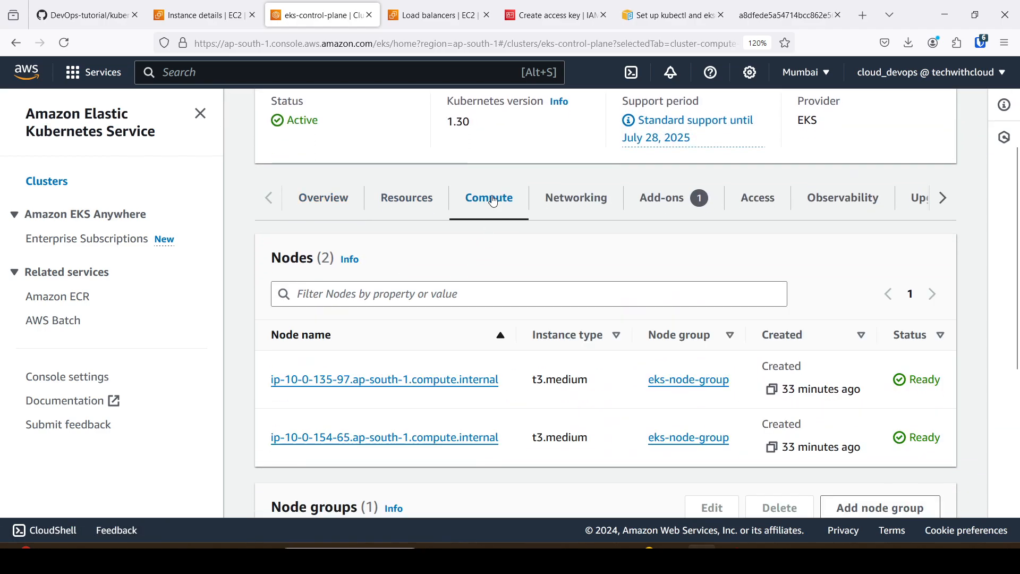
{"action": "scroll", "coordinate": [494, 203], "scroll_direction": "down", "scroll_amount": 2}
{"action": "scroll", "coordinate": [495, 203], "scroll_direction": "down", "scroll_amount": 2}
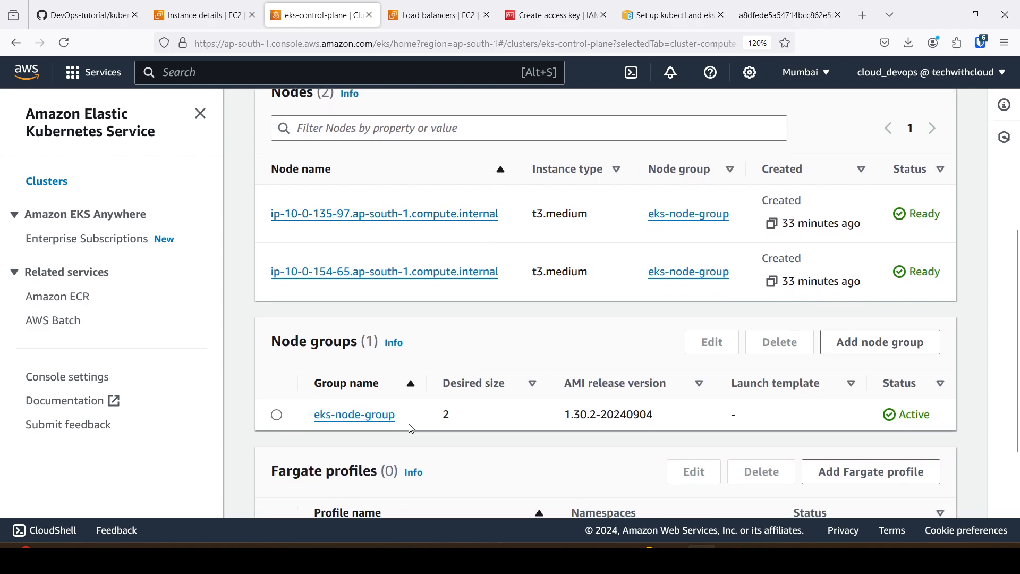
Delete the eks-node-group node group, confirming the deletion with its name.
{"action": "left_click", "coordinate": [278, 419]}
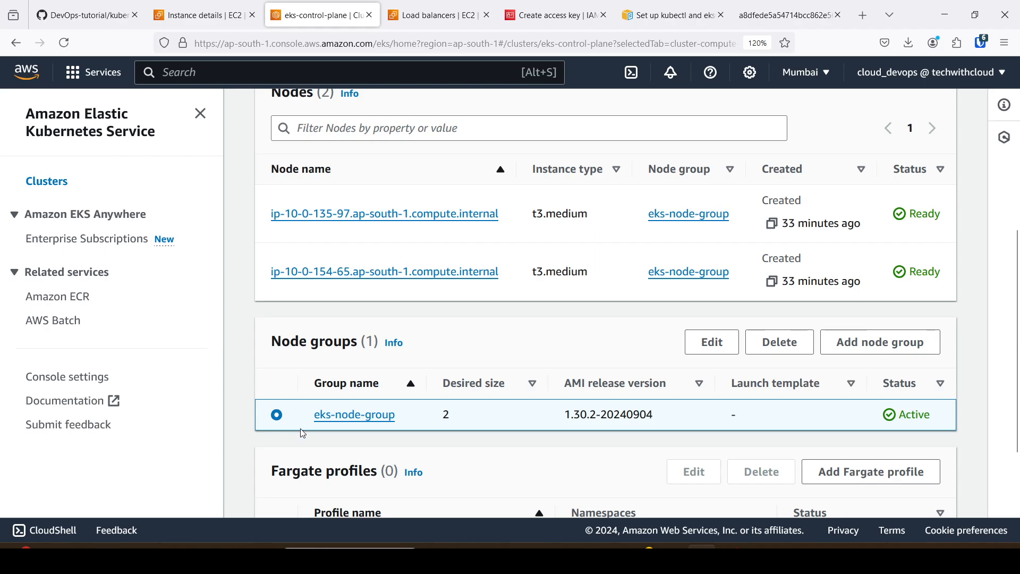
{"action": "left_click", "coordinate": [780, 348]}
{"action": "scroll", "coordinate": [497, 394], "scroll_direction": "down", "scroll_amount": 2}
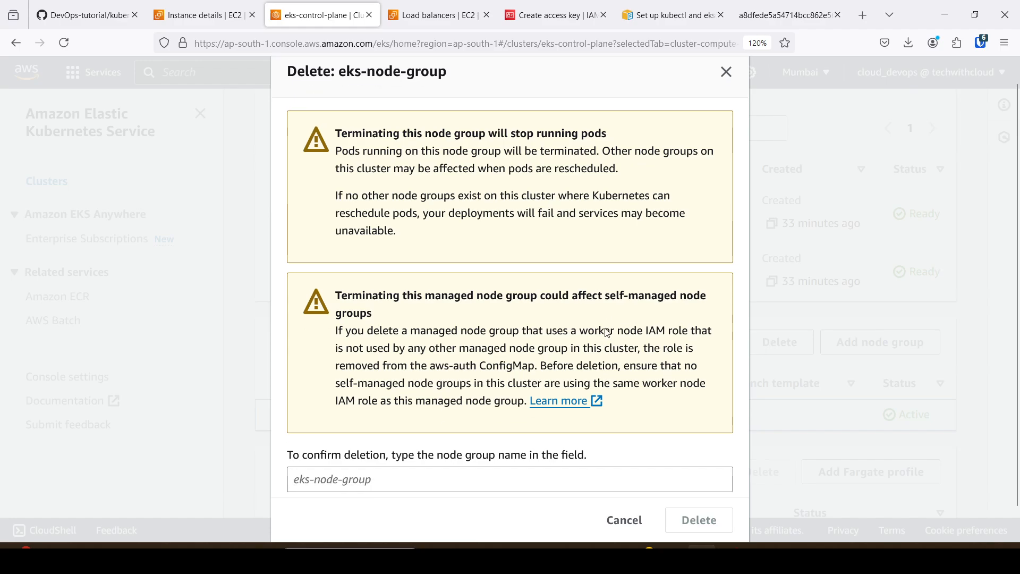
{"action": "left_click", "coordinate": [383, 450]}
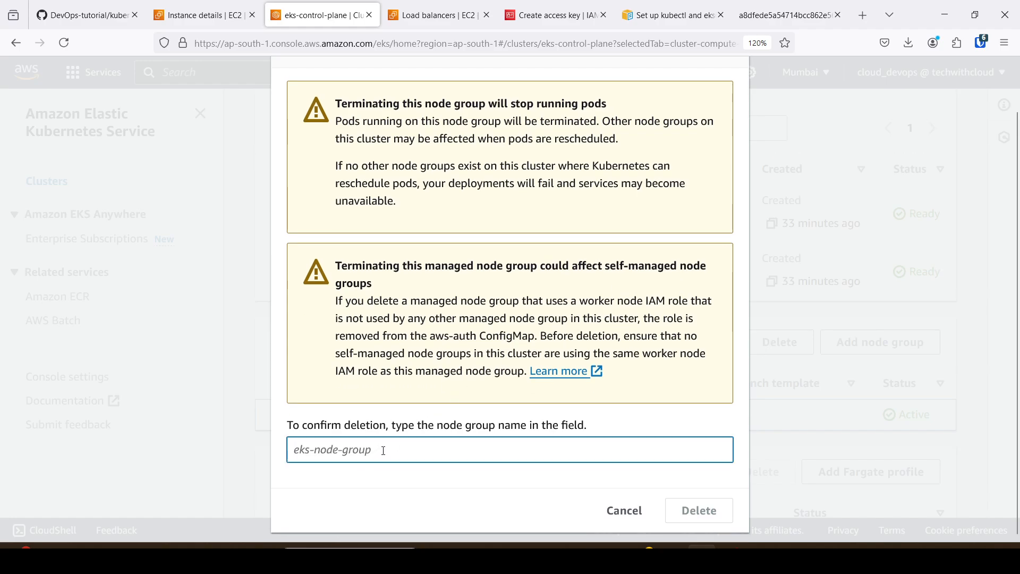
{"action": "type", "text": "eks-"}
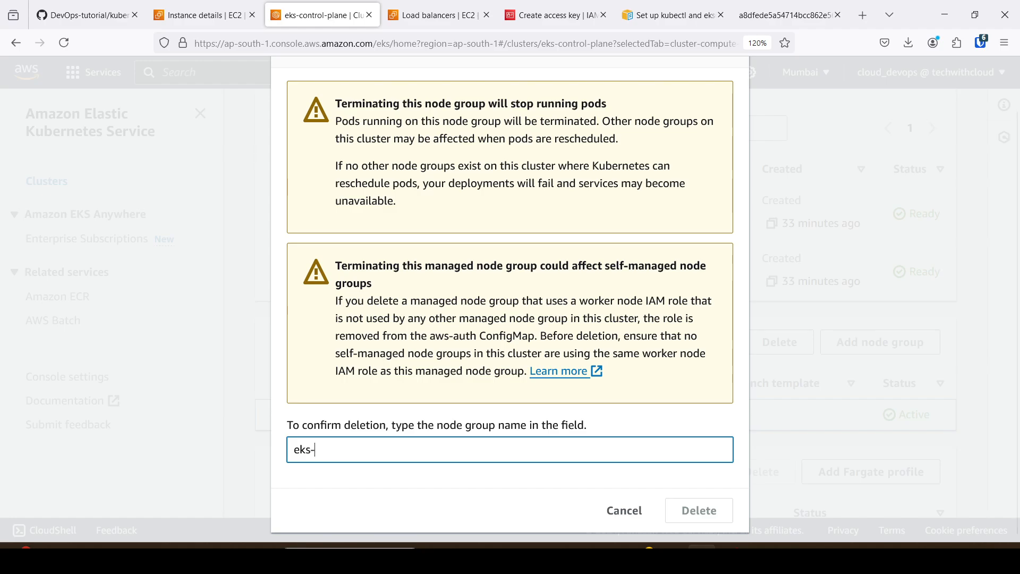
{"action": "type", "text": "node-group"}
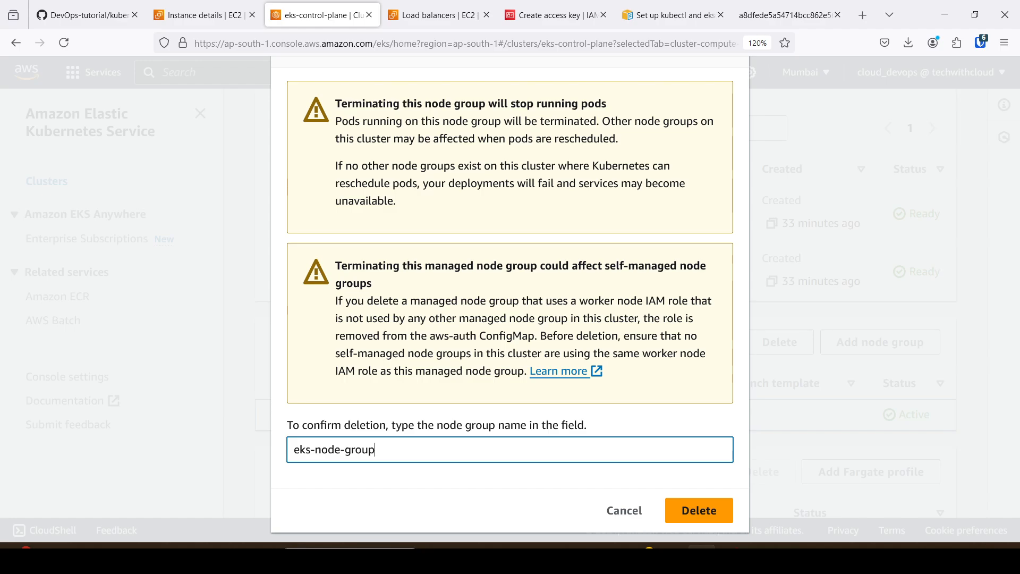
{"action": "left_click", "coordinate": [687, 517]}
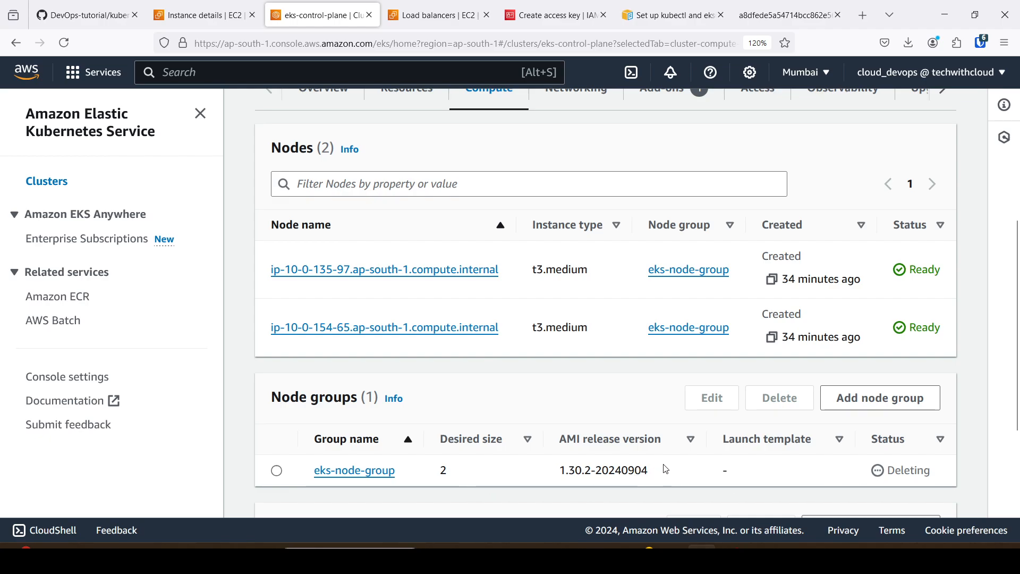
{"action": "scroll", "coordinate": [604, 462], "scroll_direction": "up", "scroll_amount": 3}
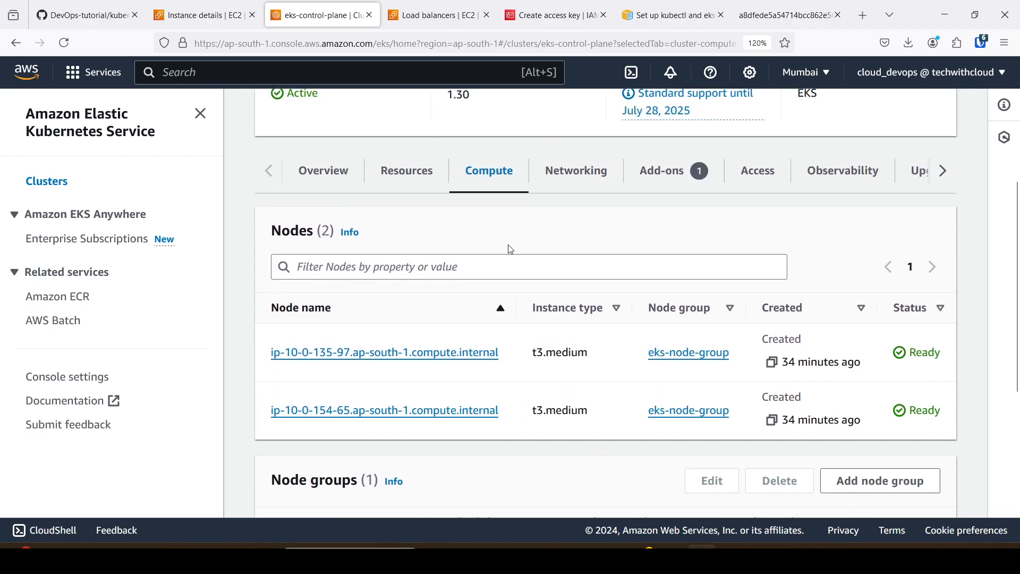
Check the deletion status of eks-node-group in the cluster's compute details.
{"action": "scroll", "coordinate": [714, 404], "scroll_direction": "down", "scroll_amount": 6}
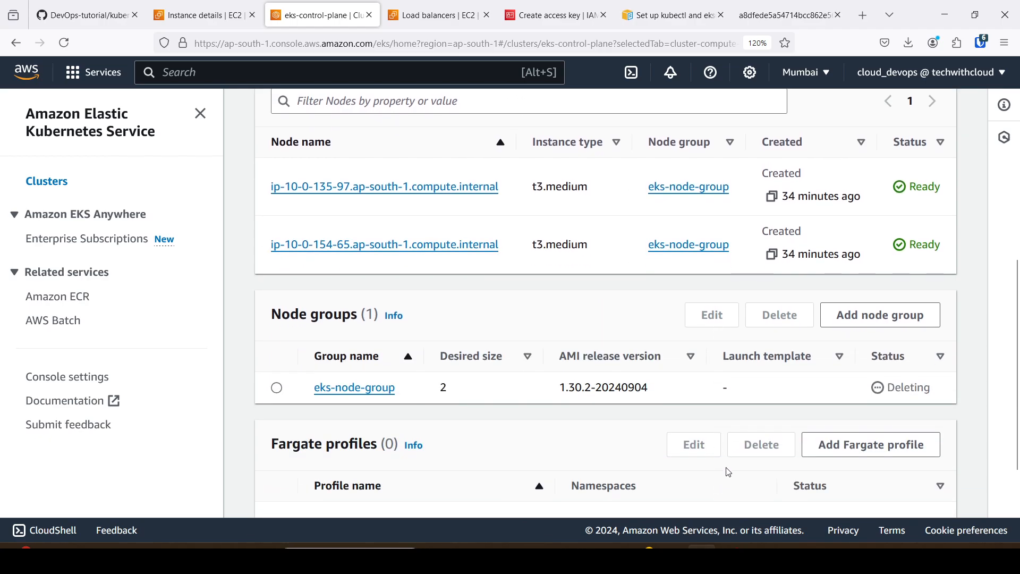
{"action": "scroll", "coordinate": [714, 477], "scroll_direction": "down", "scroll_amount": 6}
{"action": "scroll", "coordinate": [752, 433], "scroll_direction": "up", "scroll_amount": 5}
{"action": "scroll", "coordinate": [771, 397], "scroll_direction": "up", "scroll_amount": 2}
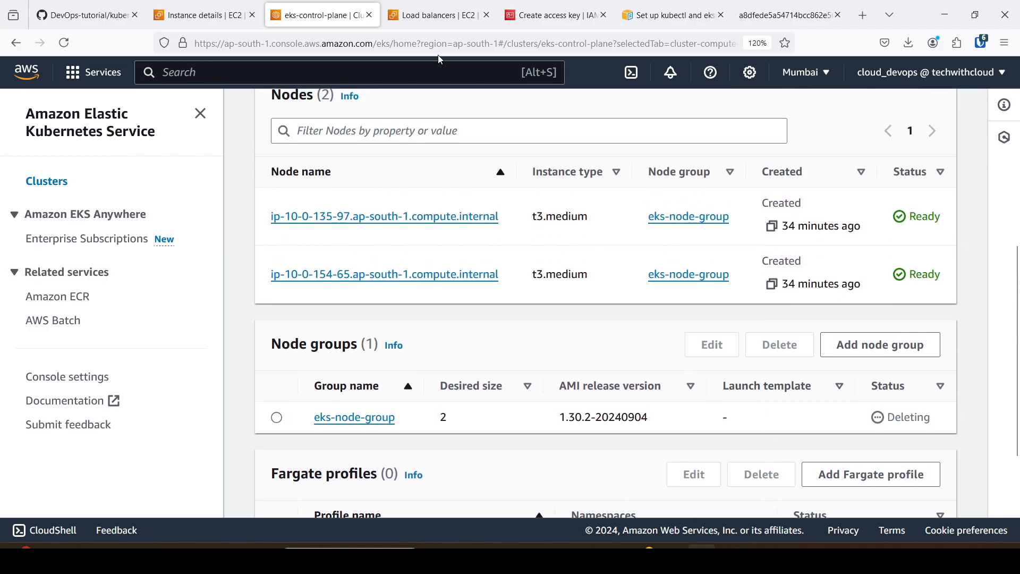
Switch to the bastion host's instance page, exit its SSH session in CloudShell and close CloudShell.
{"action": "left_click", "coordinate": [206, 16]}
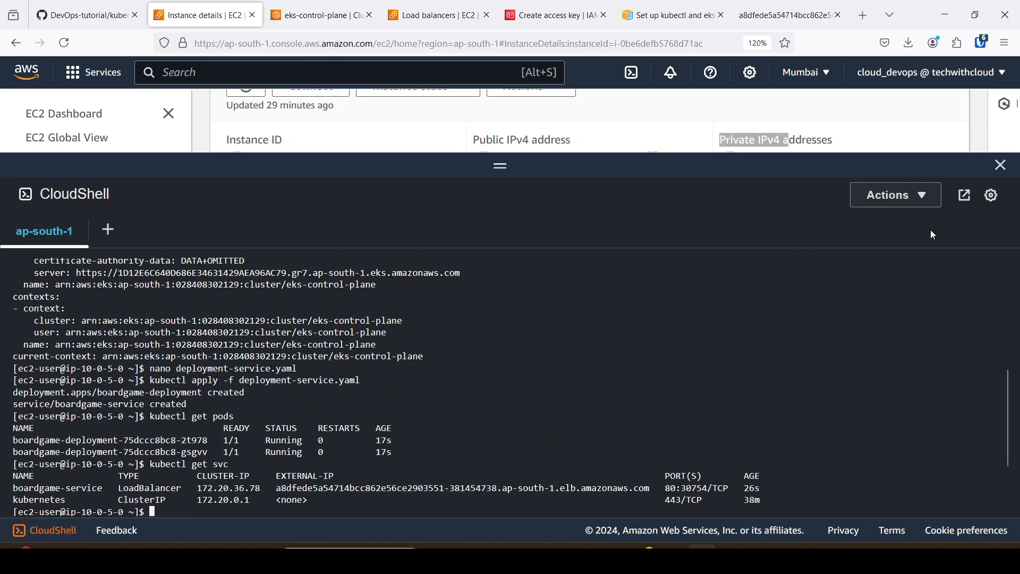
{"action": "type", "text": "exit"}
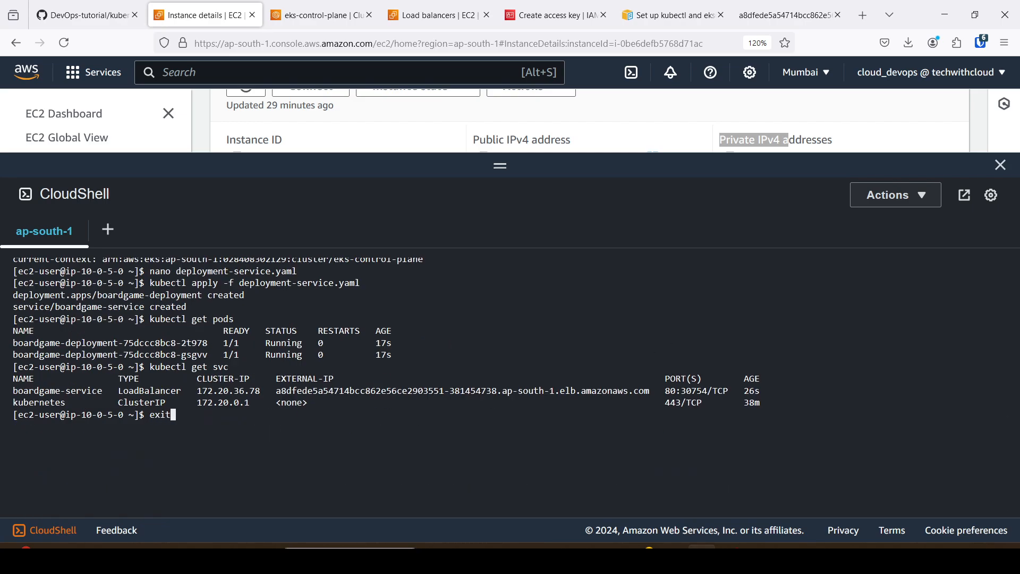
{"action": "key", "text": "Return"}
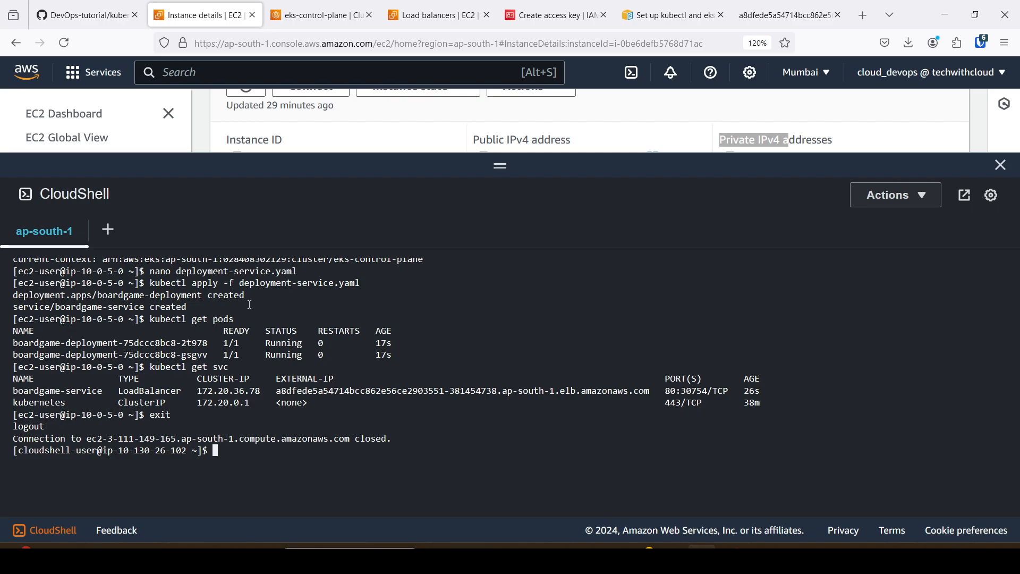
{"action": "left_click", "coordinate": [1000, 165]}
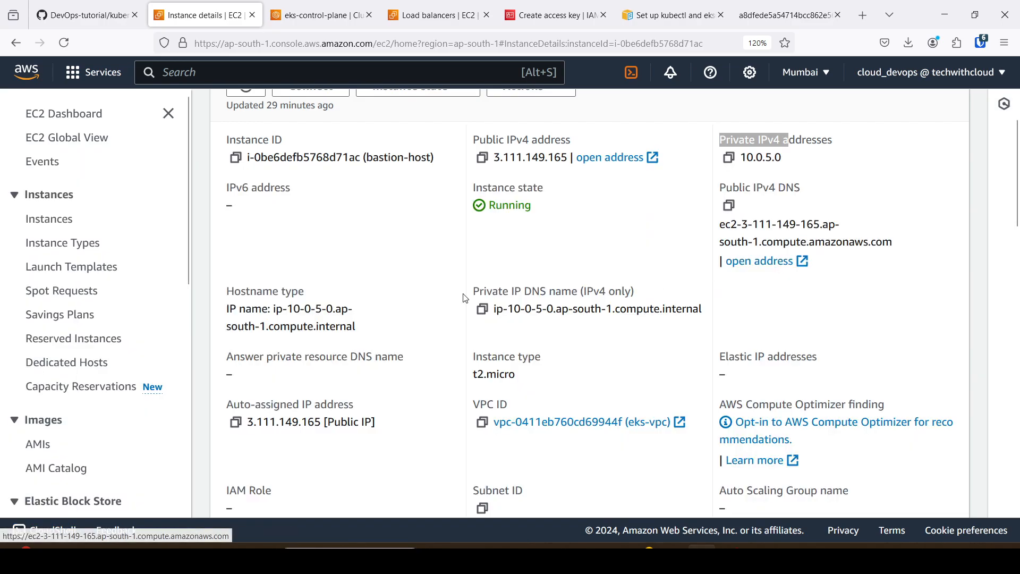
Open the list of EC2 instances, clear the bastion-host selection and refresh the list.
{"action": "left_click", "coordinate": [45, 228]}
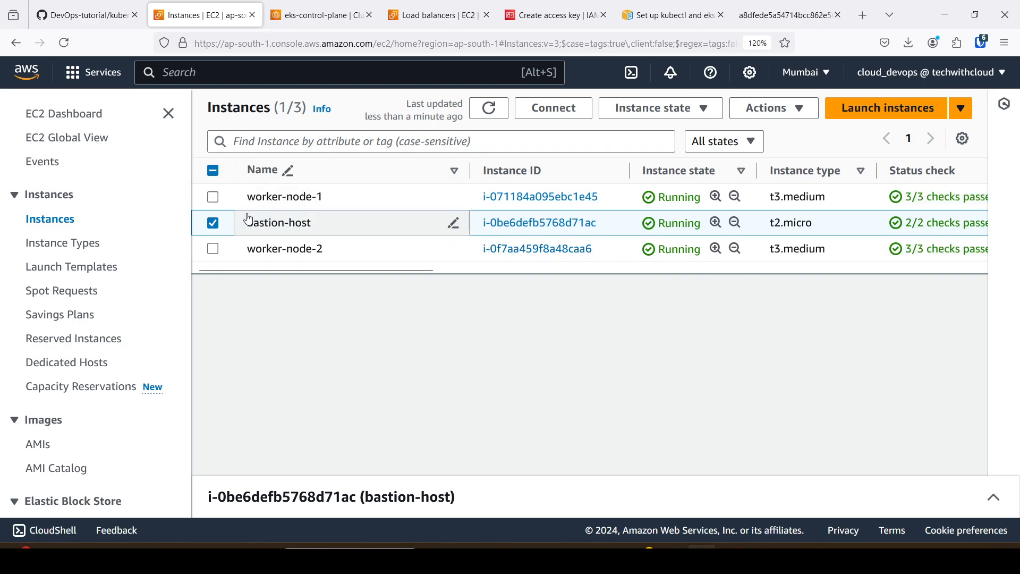
{"action": "left_click", "coordinate": [215, 224]}
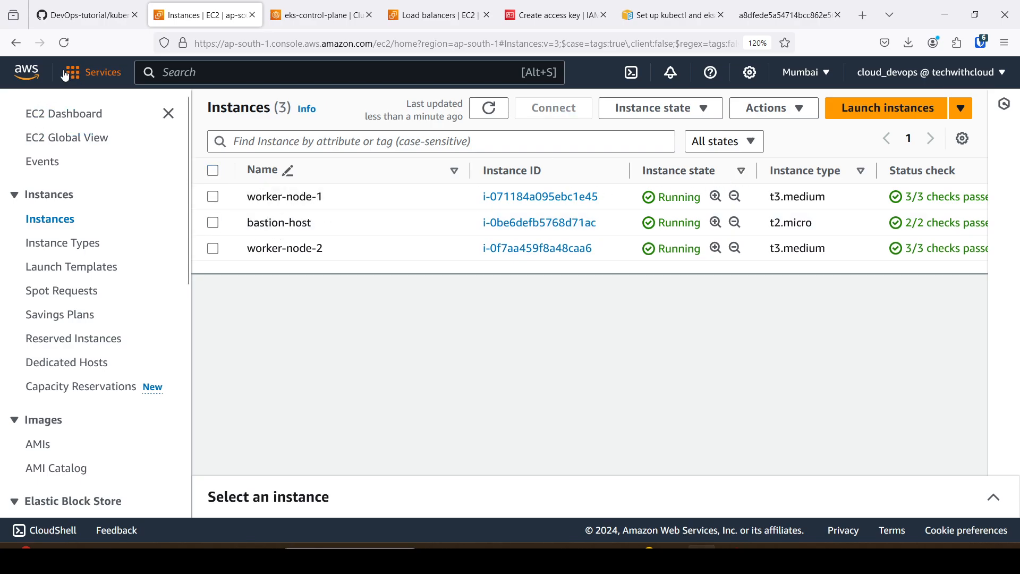
{"action": "left_click", "coordinate": [64, 43]}
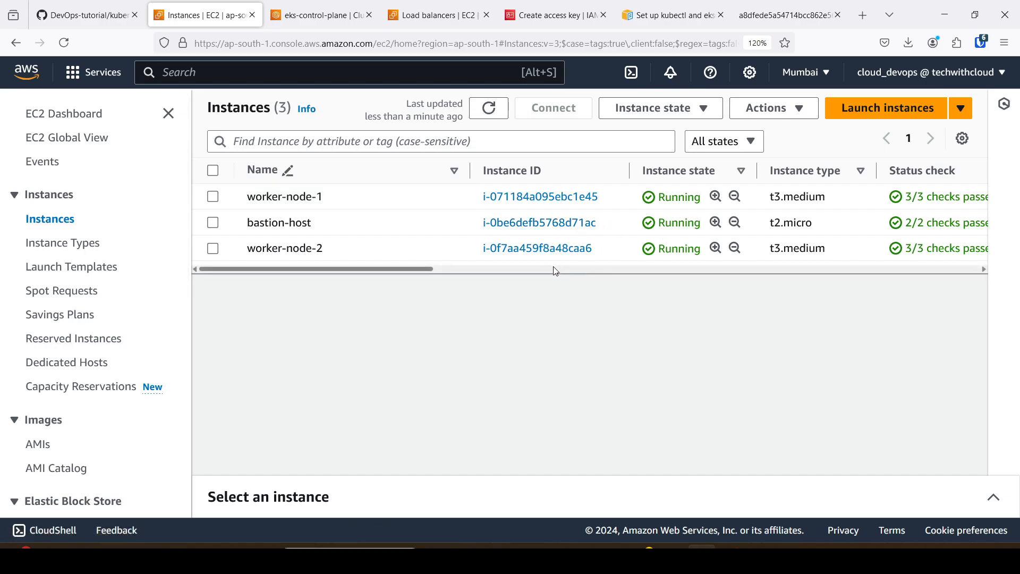
{"action": "left_click", "coordinate": [503, 248]}
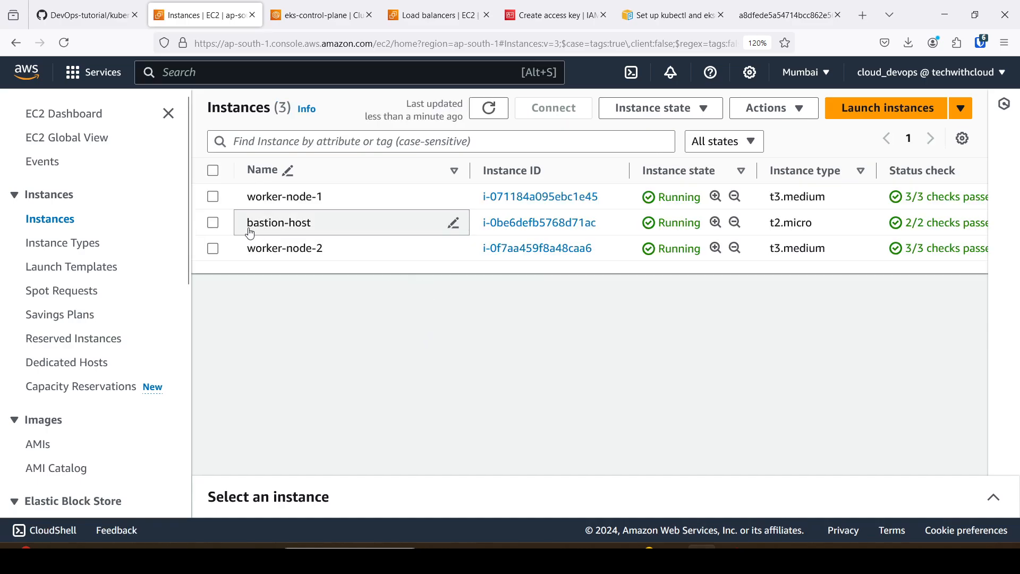
Terminate the bastion-host instance, confirm the termination and refresh the instances list.
{"action": "left_click", "coordinate": [213, 224]}
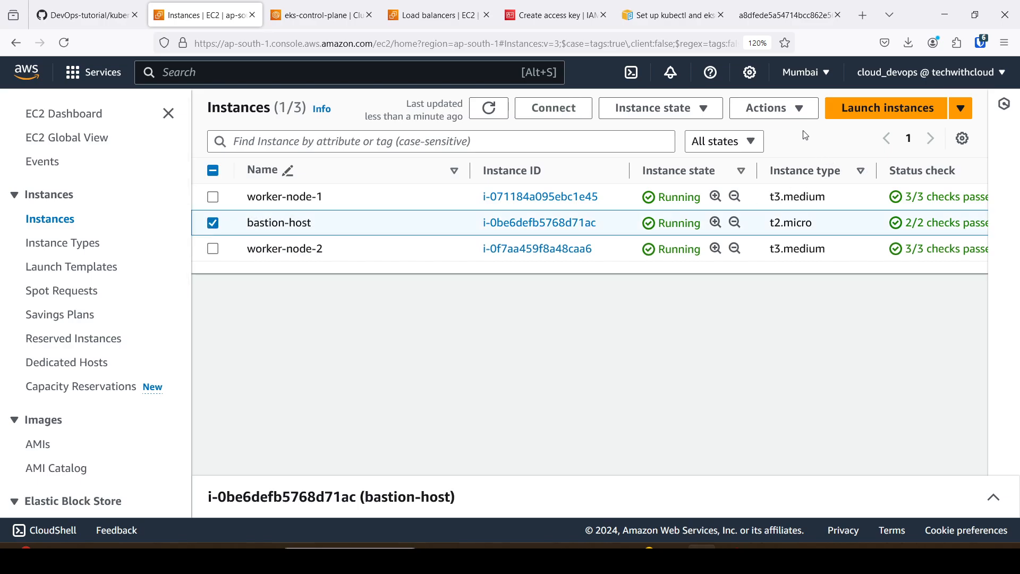
{"action": "left_click", "coordinate": [695, 108]}
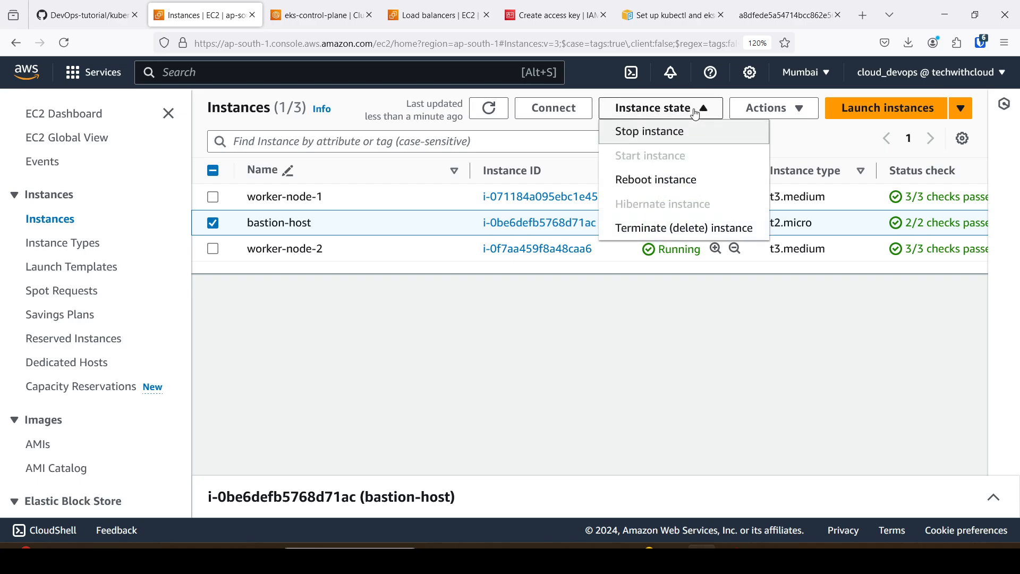
{"action": "left_click", "coordinate": [670, 227]}
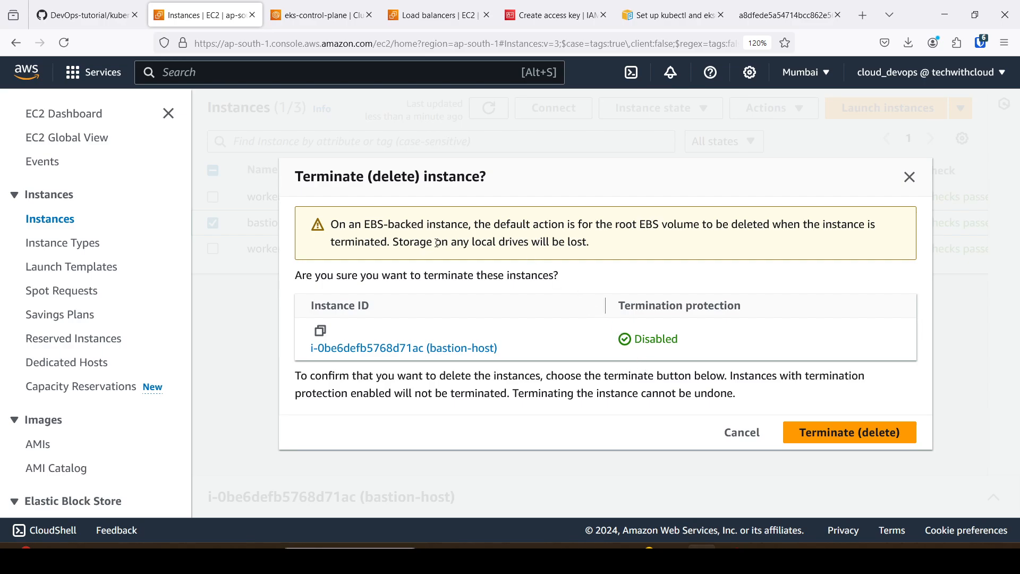
{"action": "left_click", "coordinate": [848, 437]}
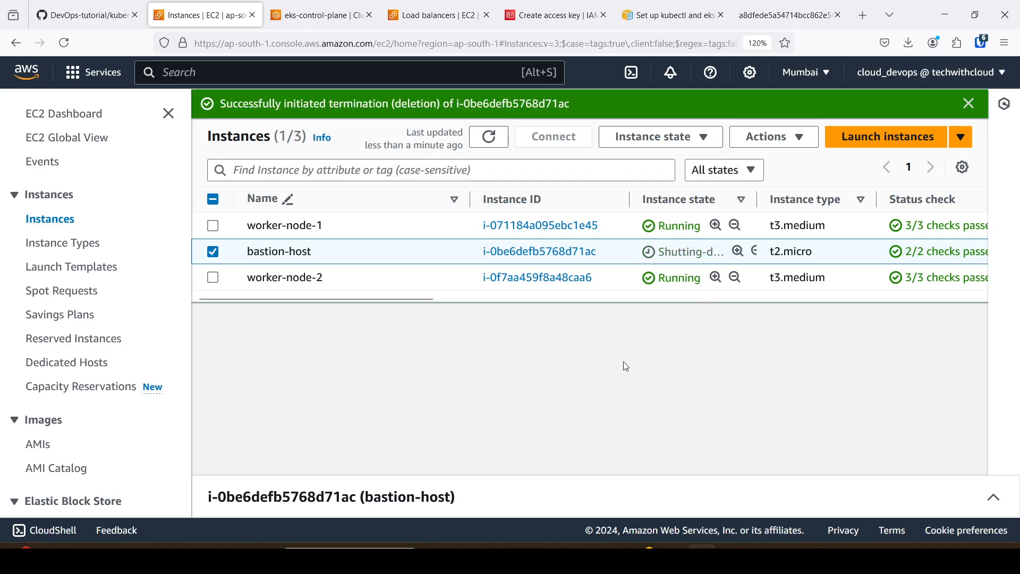
{"action": "left_click", "coordinate": [64, 42]}
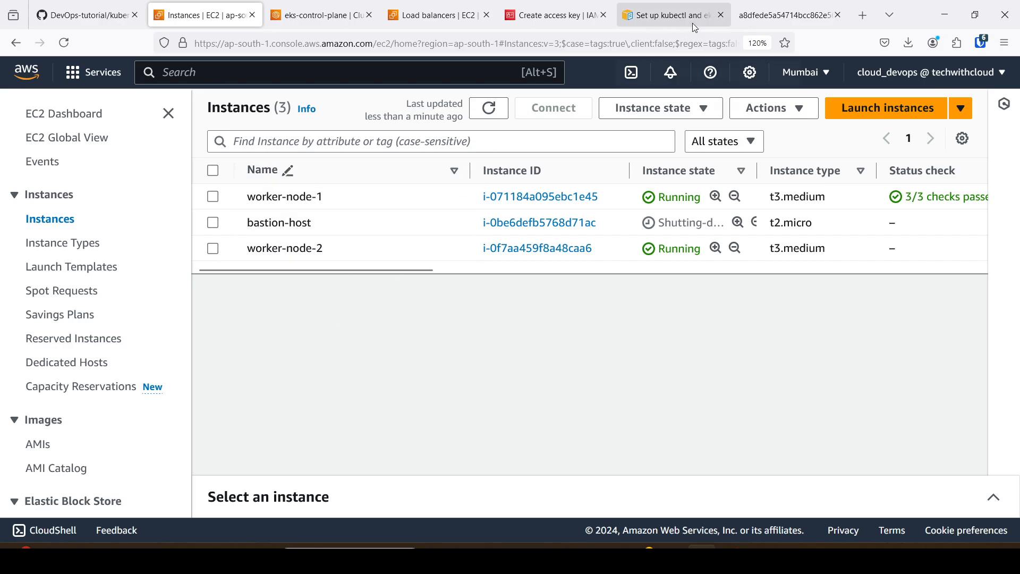
Look over the open load balancer pages, and close the application's page and the kubectl setup guide.
{"action": "left_click", "coordinate": [443, 15]}
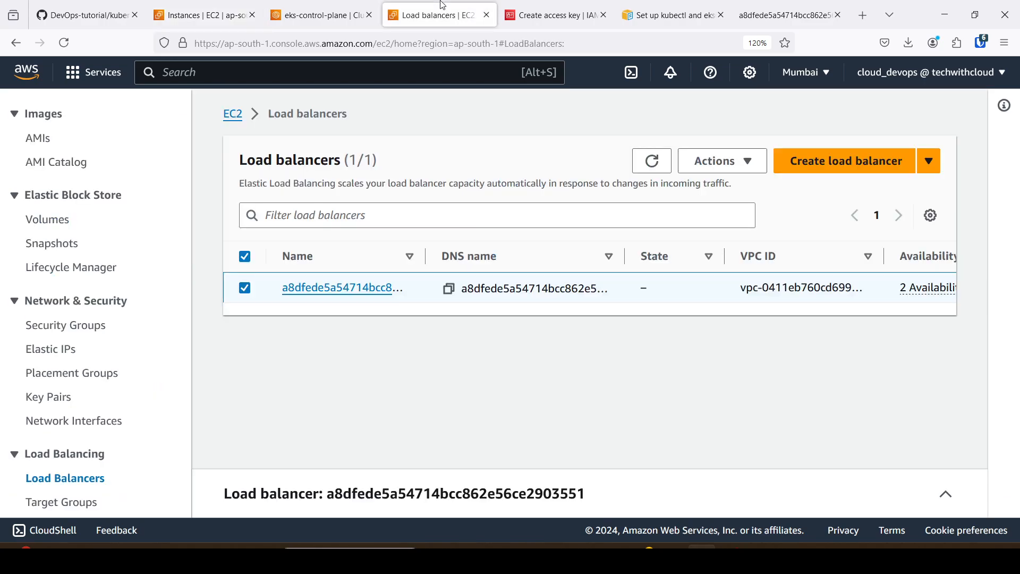
{"action": "left_click", "coordinate": [767, 17]}
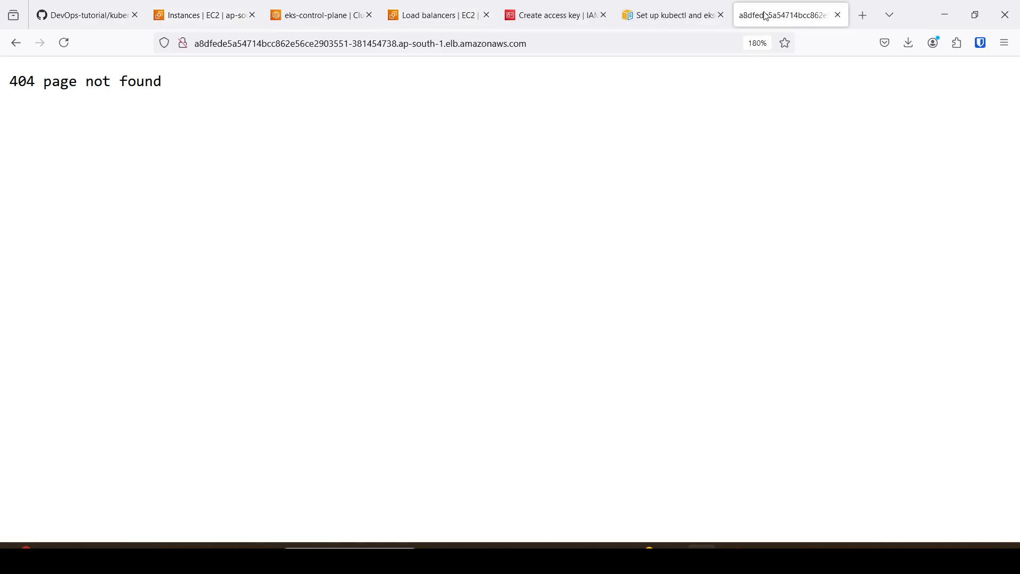
{"action": "left_click", "coordinate": [667, 14]}
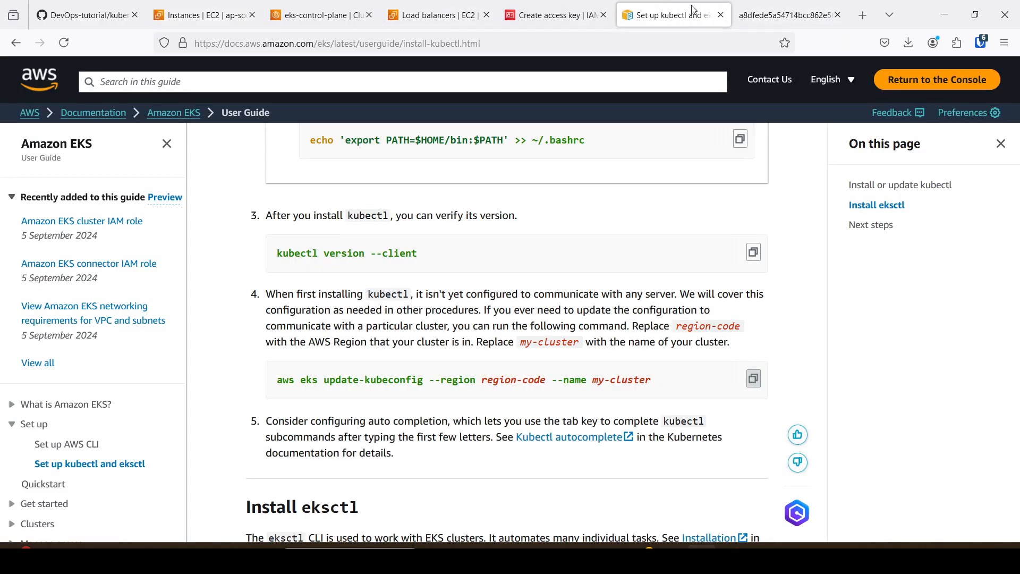
{"action": "left_click", "coordinate": [789, 14]}
{"action": "left_click", "coordinate": [838, 15]}
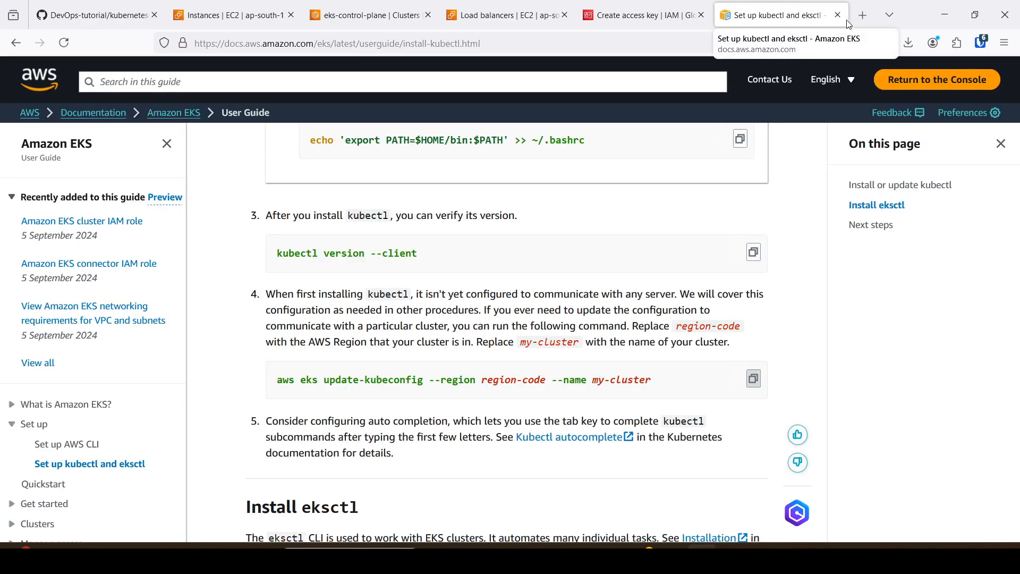
{"action": "left_click", "coordinate": [838, 15]}
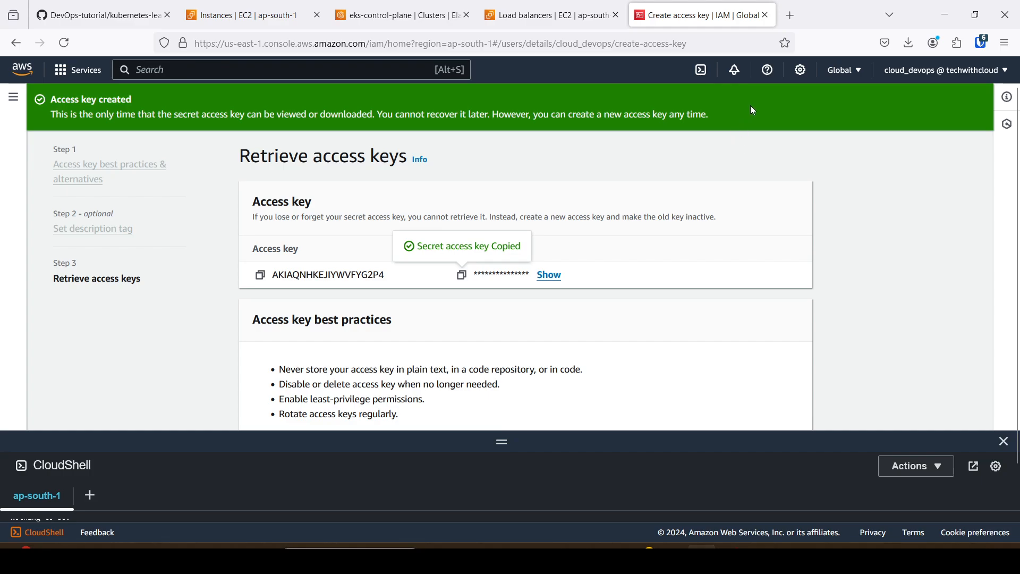
Leave the IAM access key page and open the list of EKS clusters in its place.
{"action": "scroll", "coordinate": [458, 166], "scroll_direction": "up", "scroll_amount": 1}
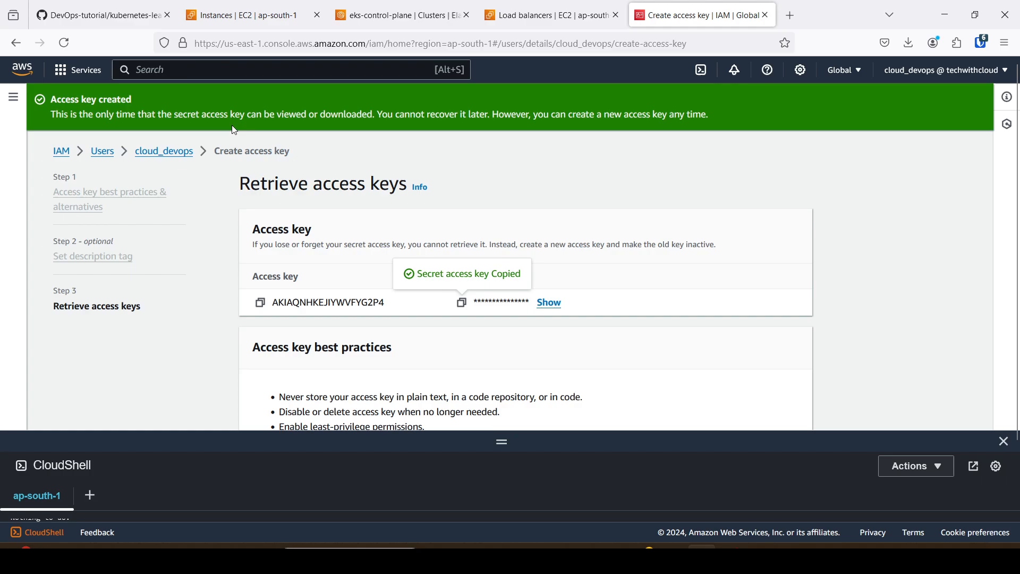
{"action": "left_click", "coordinate": [77, 70]}
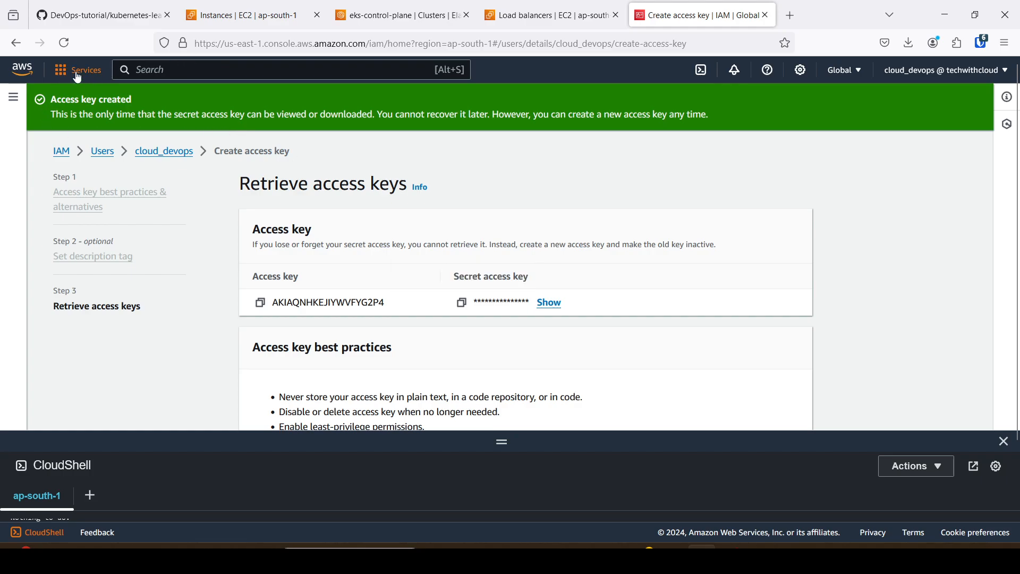
{"action": "left_click", "coordinate": [341, 229]}
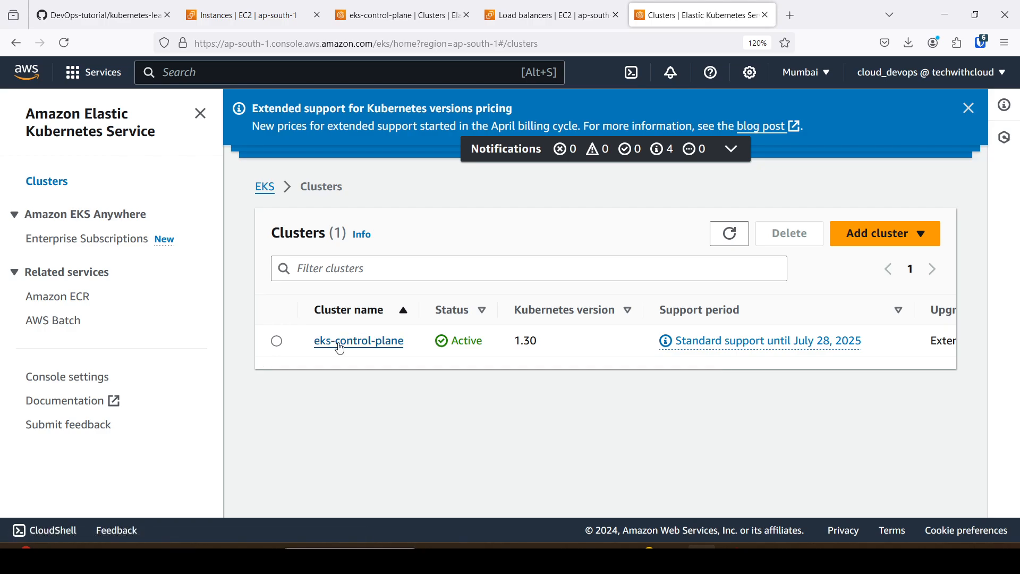
Return to the EC2 instances, refresh the list and check the states of worker-node-2 and worker-node-1.
{"action": "left_click", "coordinate": [232, 17]}
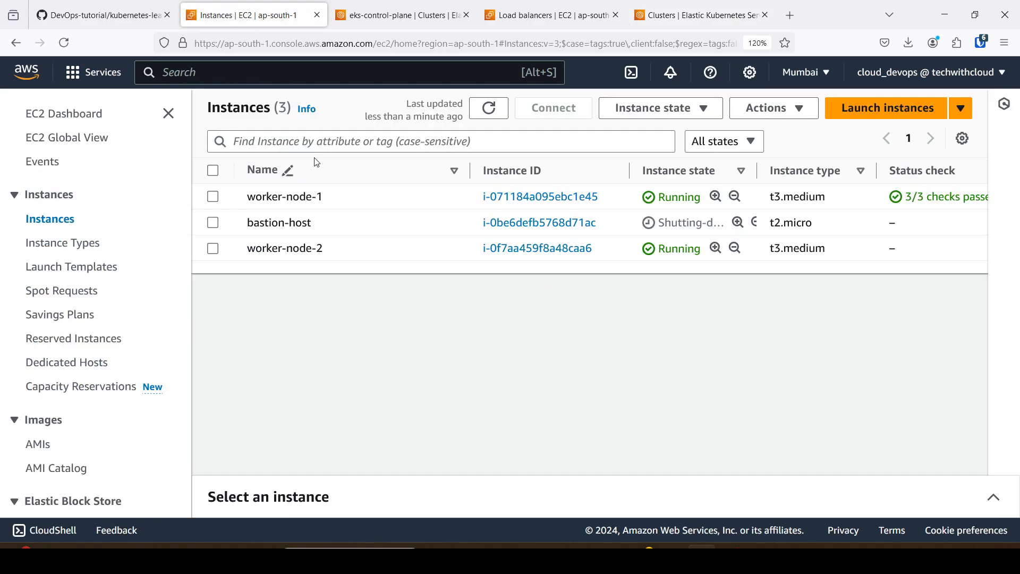
{"action": "left_click", "coordinate": [64, 43]}
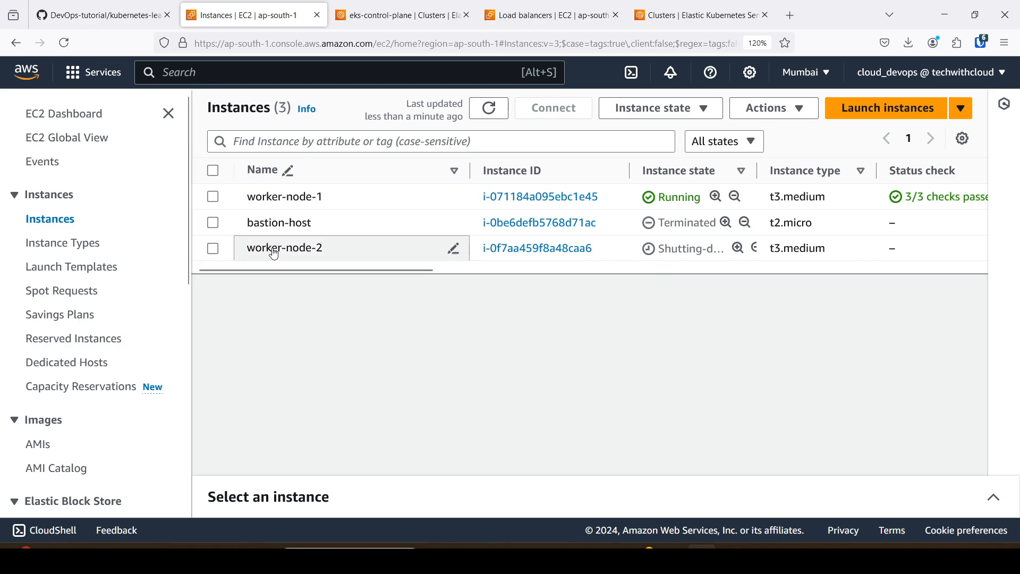
{"action": "left_click_drag", "start_coordinate": [660, 253], "coordinate": [721, 254]}
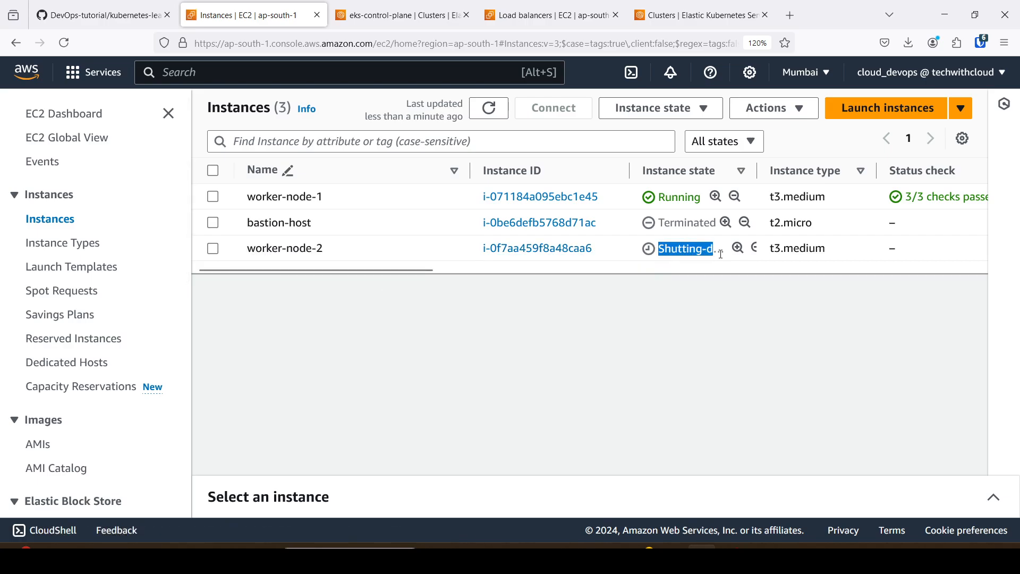
{"action": "left_click", "coordinate": [721, 254]}
{"action": "left_click_drag", "start_coordinate": [702, 197], "coordinate": [657, 197]}
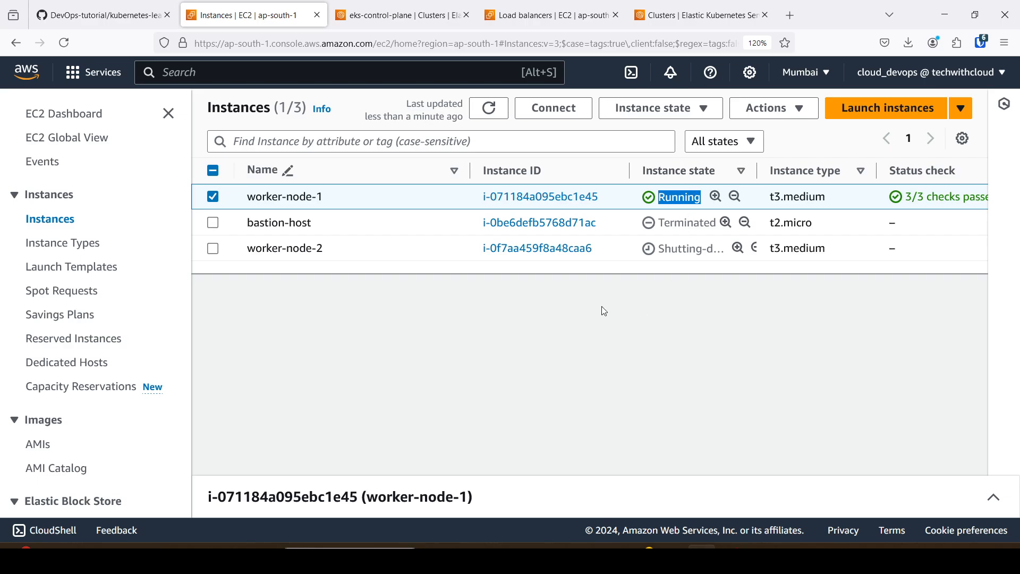
Check the EKS cluster list, return to the EC2 instances and refresh their states again.
{"action": "left_click", "coordinate": [702, 11]}
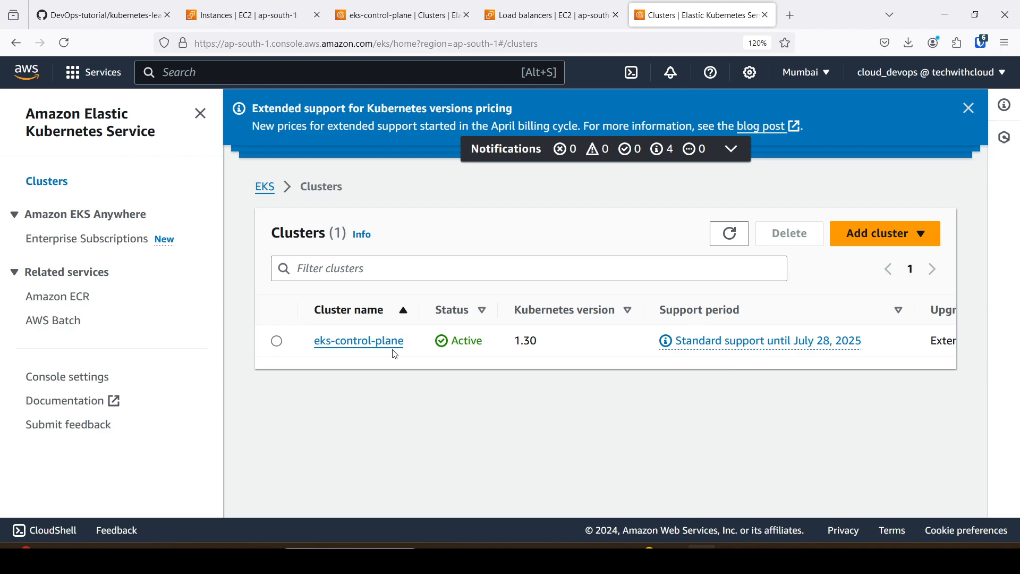
{"action": "left_click", "coordinate": [252, 12]}
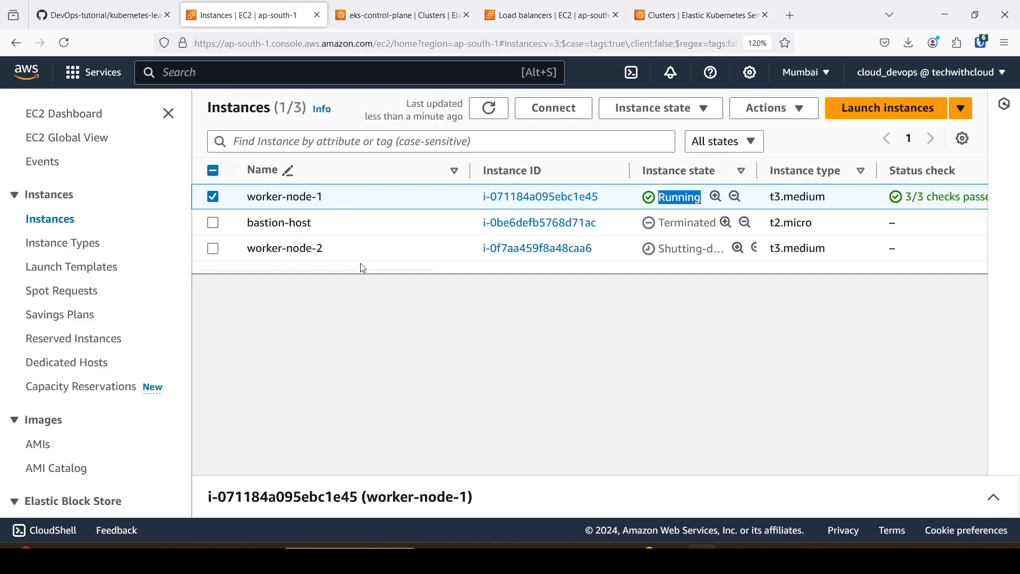
{"action": "left_click", "coordinate": [65, 42]}
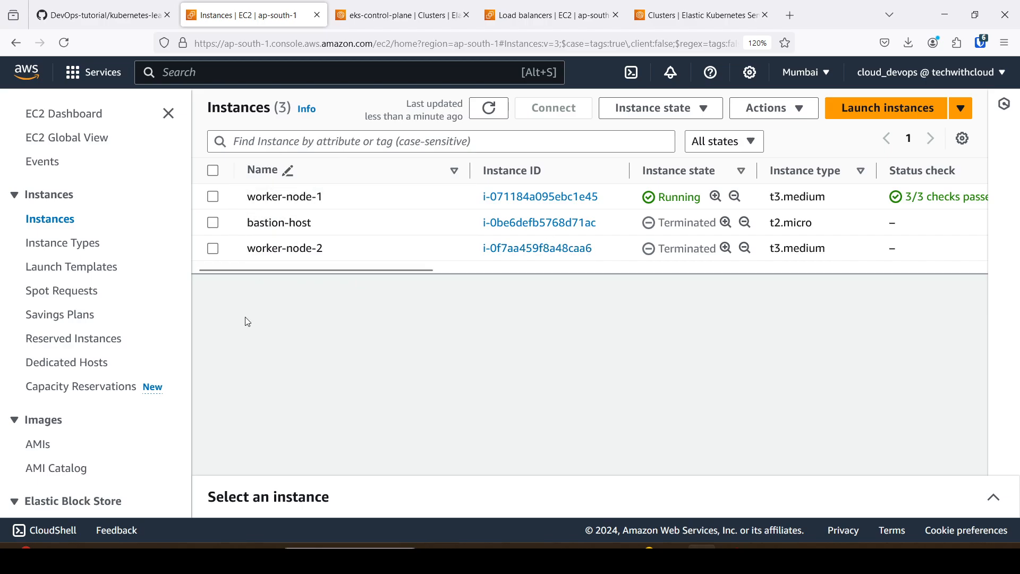
Open the VPC service from the recently visited services and filter its dashboard by eks-vpc.
{"action": "left_click", "coordinate": [94, 72]}
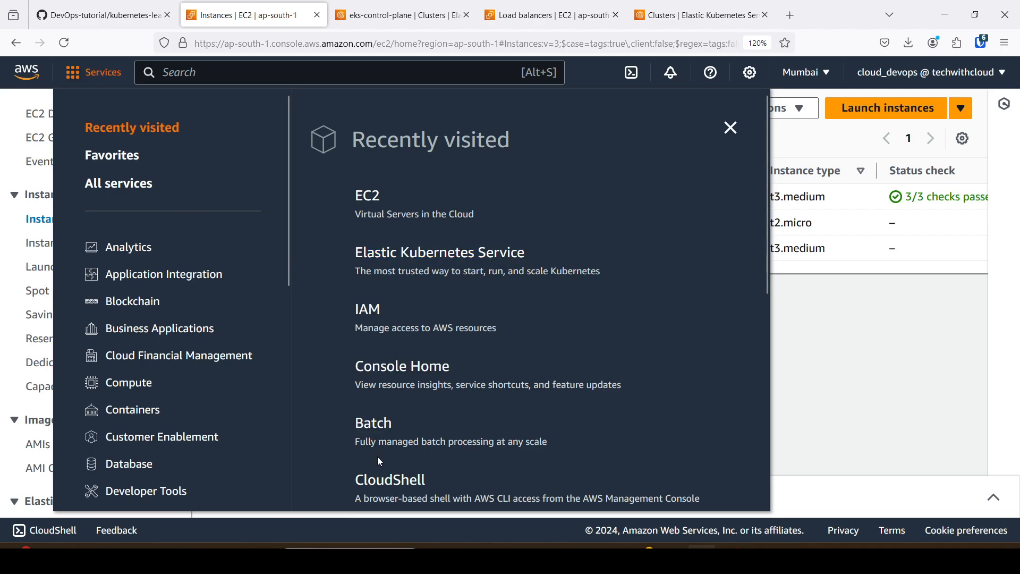
{"action": "scroll", "coordinate": [372, 276], "scroll_direction": "down", "scroll_amount": 4}
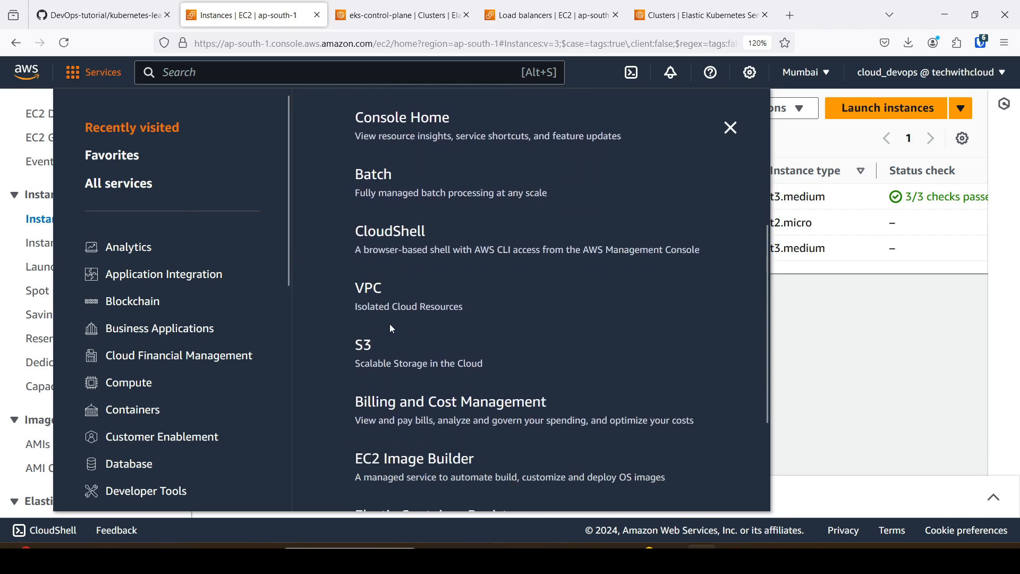
{"action": "left_click", "coordinate": [378, 290]}
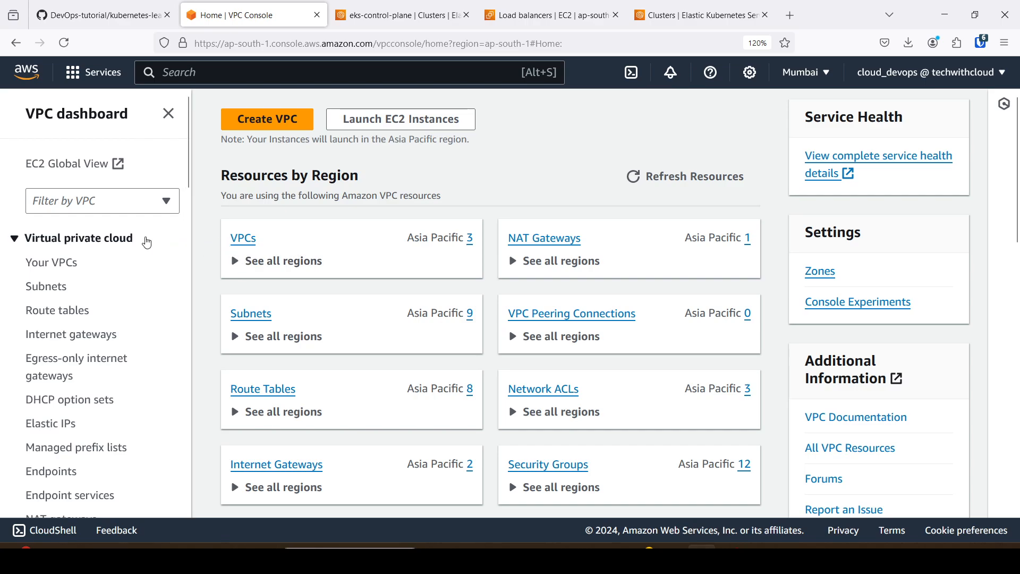
{"action": "left_click", "coordinate": [111, 200]}
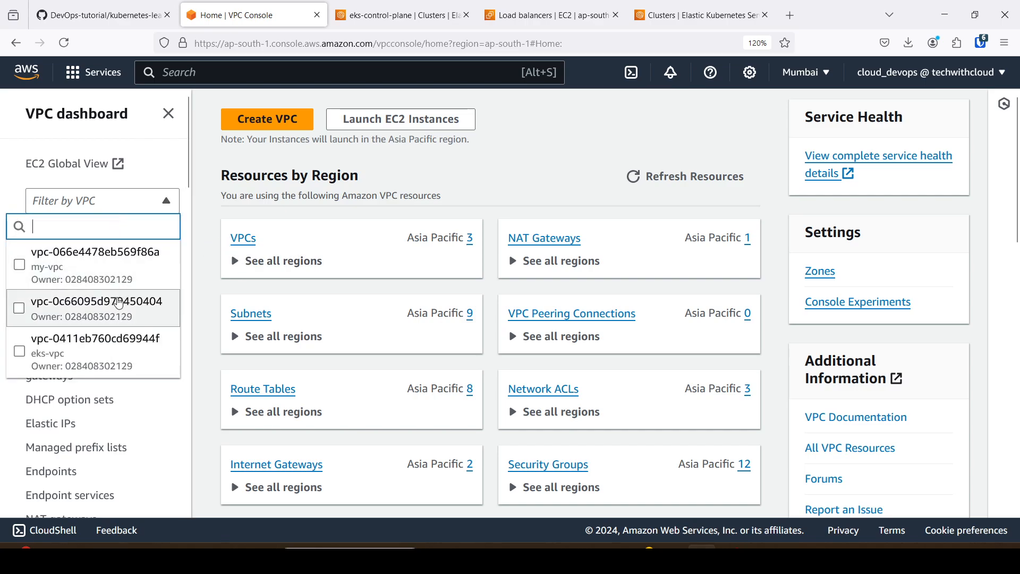
{"action": "left_click", "coordinate": [110, 351]}
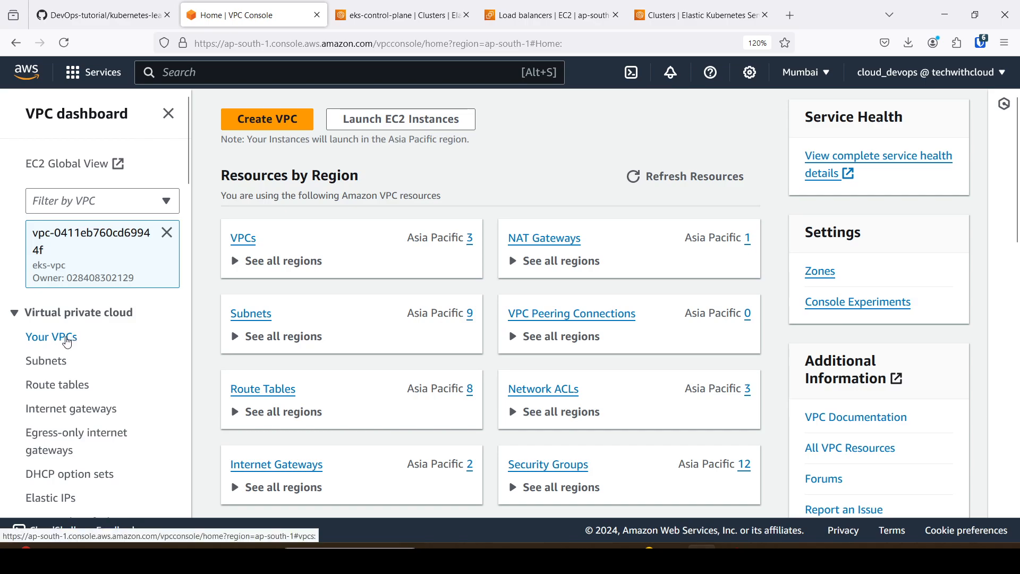
Try to delete eks-vpc, review the resources that must be removed first, and dismiss the deletion.
{"action": "left_click", "coordinate": [68, 343]}
{"action": "left_click", "coordinate": [213, 230]}
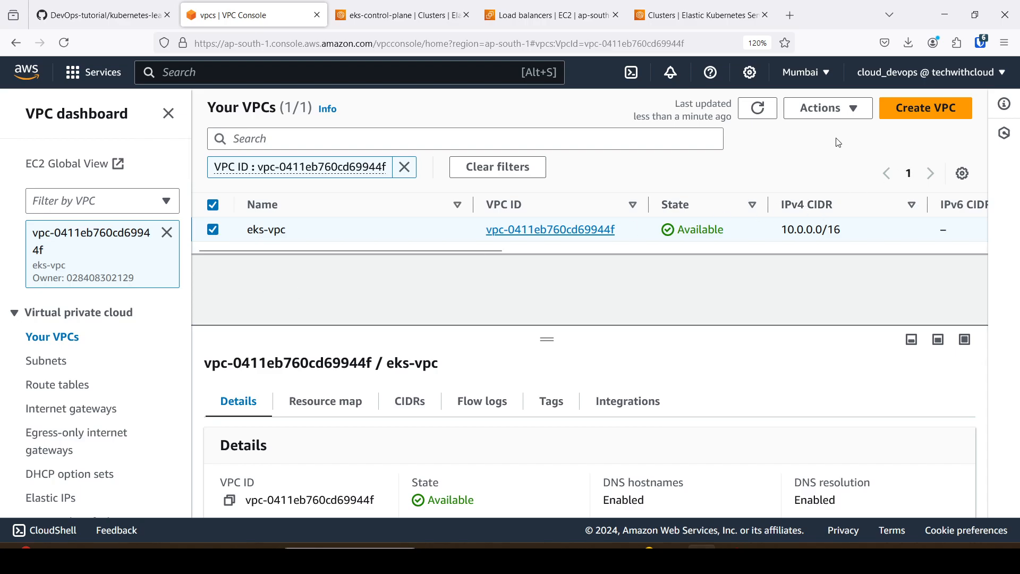
{"action": "left_click", "coordinate": [802, 111]}
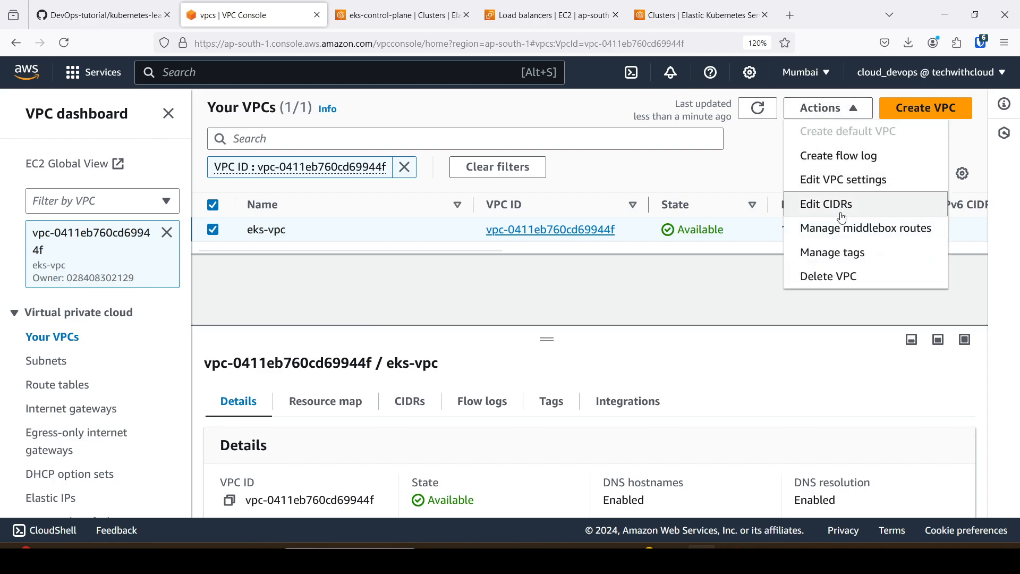
{"action": "left_click", "coordinate": [839, 278]}
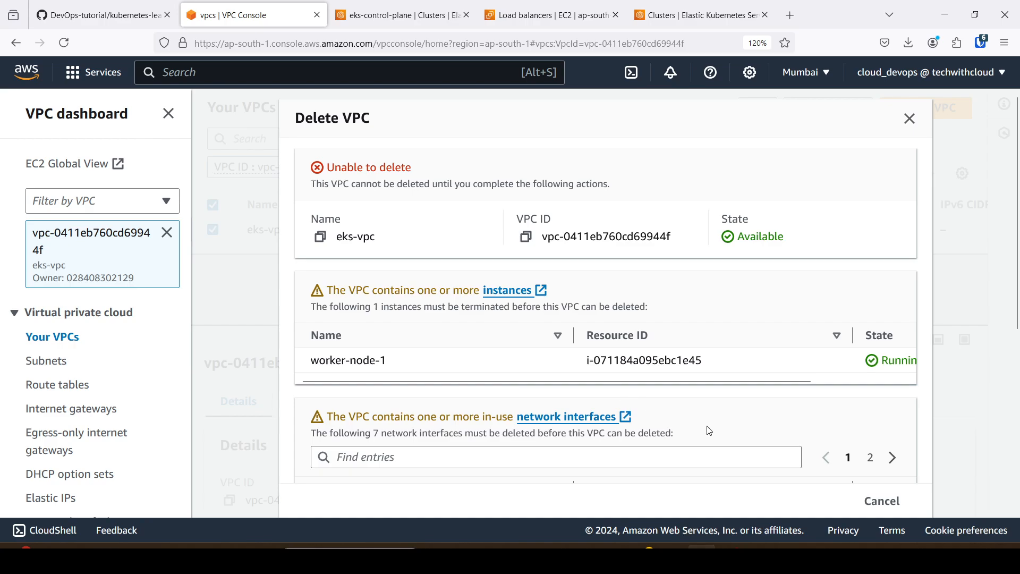
{"action": "scroll", "coordinate": [699, 427], "scroll_direction": "down", "scroll_amount": 3}
{"action": "scroll", "coordinate": [681, 364], "scroll_direction": "down", "scroll_amount": 3}
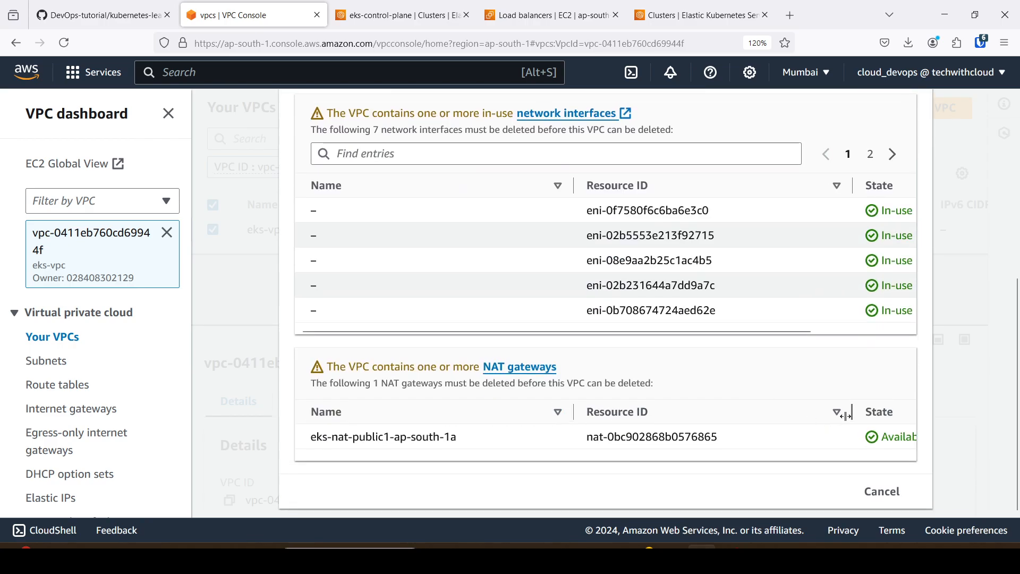
{"action": "left_click", "coordinate": [882, 491]}
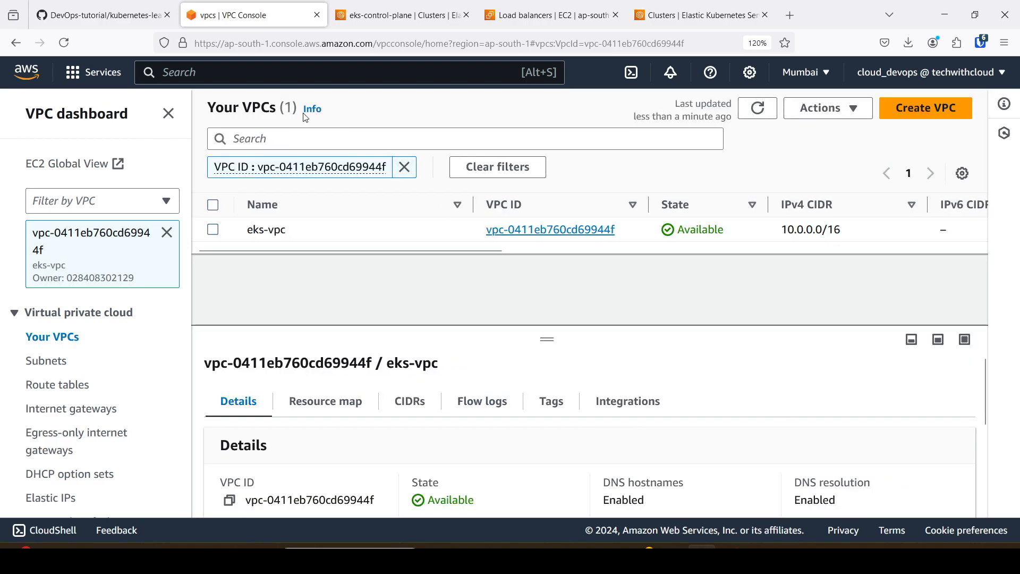
Open the EC2 service from the recently visited services, show its running instances and reload the list.
{"action": "left_click", "coordinate": [89, 79]}
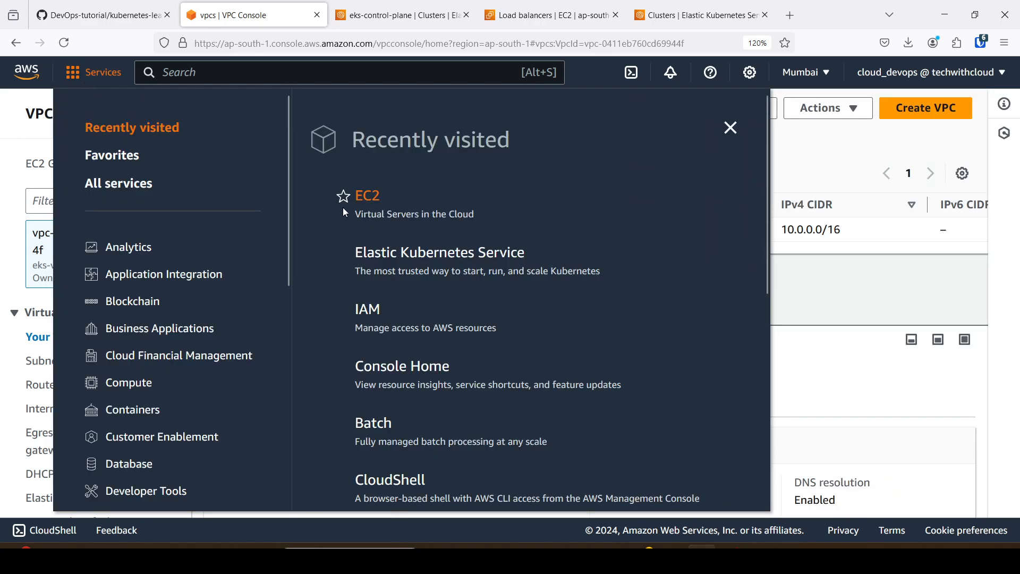
{"action": "left_click", "coordinate": [364, 200]}
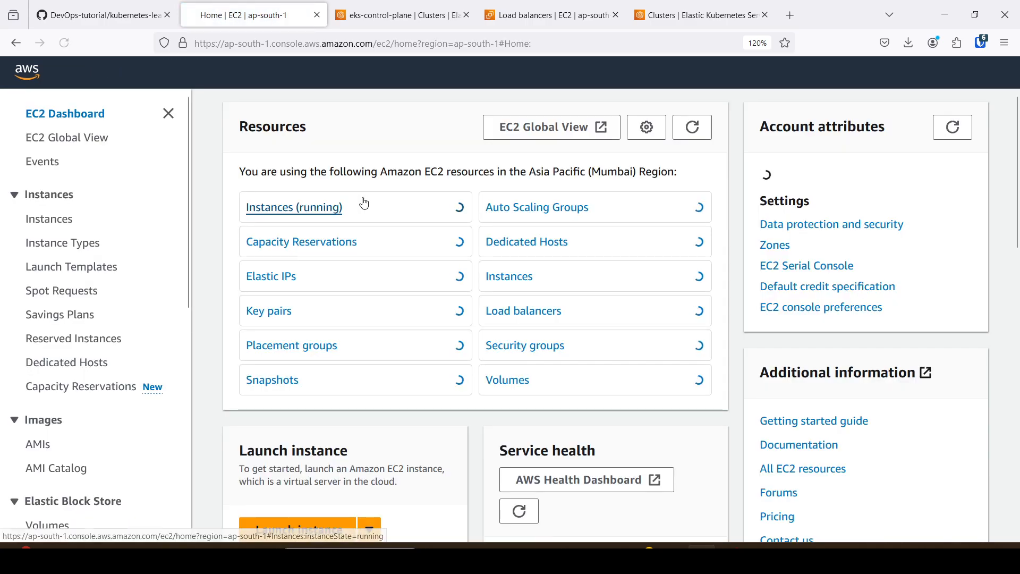
{"action": "left_click", "coordinate": [298, 210]}
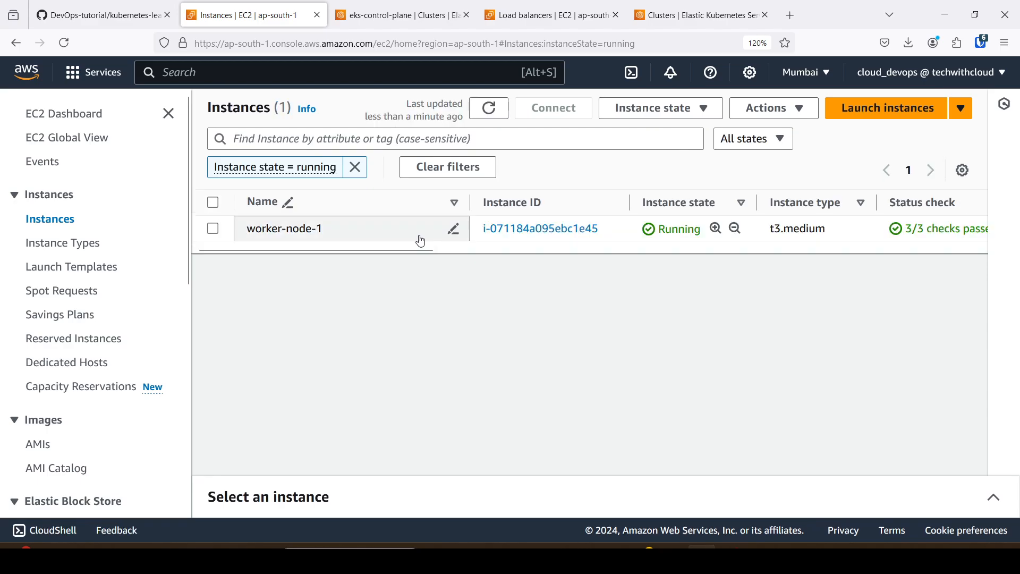
{"action": "left_click", "coordinate": [69, 47]}
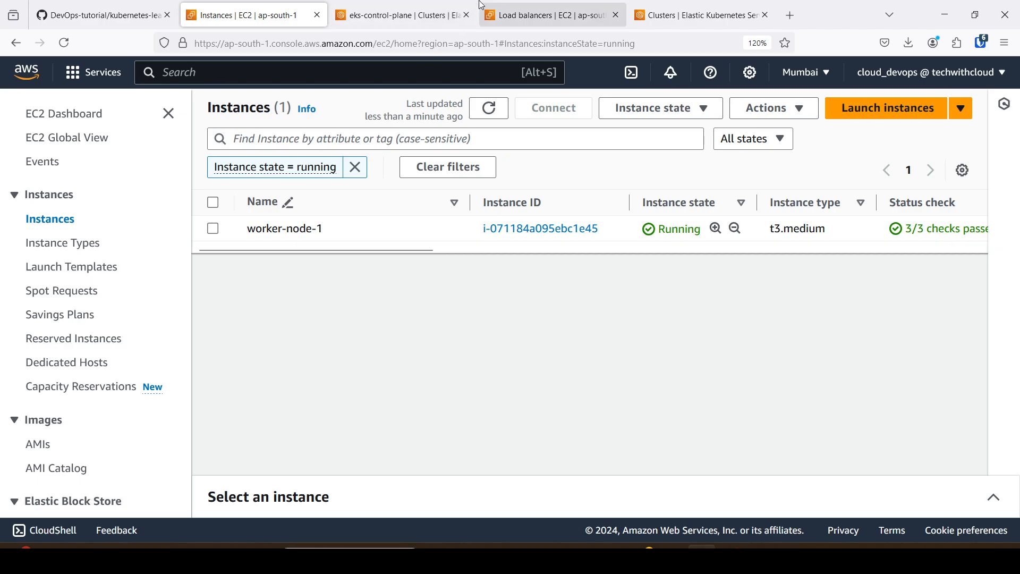
Check the eks-control-plane details and the EKS cluster list, then return to the running EC2 instances and reload them.
{"action": "left_click", "coordinate": [442, 7]}
{"action": "scroll", "coordinate": [523, 183], "scroll_direction": "up", "scroll_amount": 6}
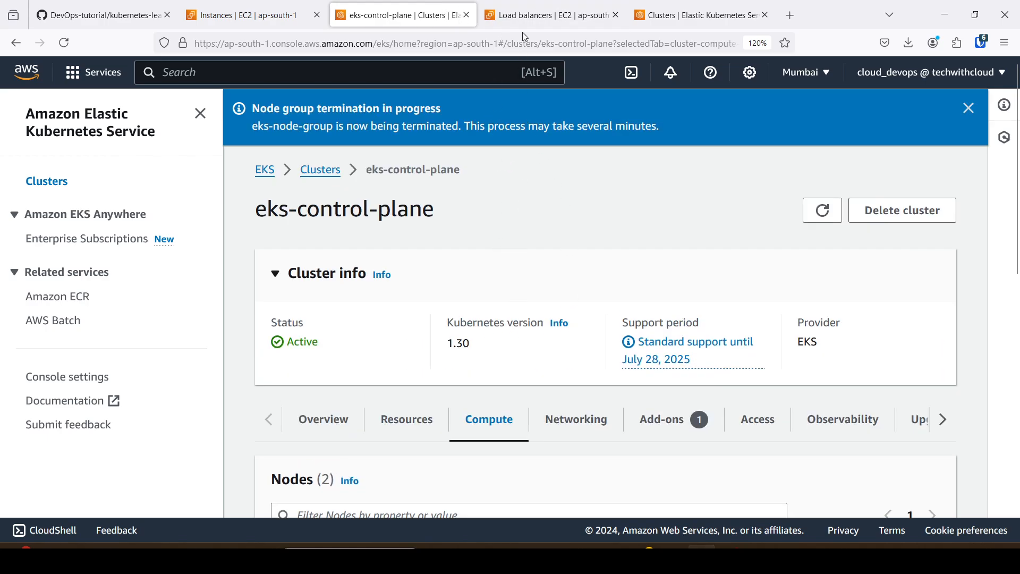
{"action": "left_click", "coordinate": [530, 13]}
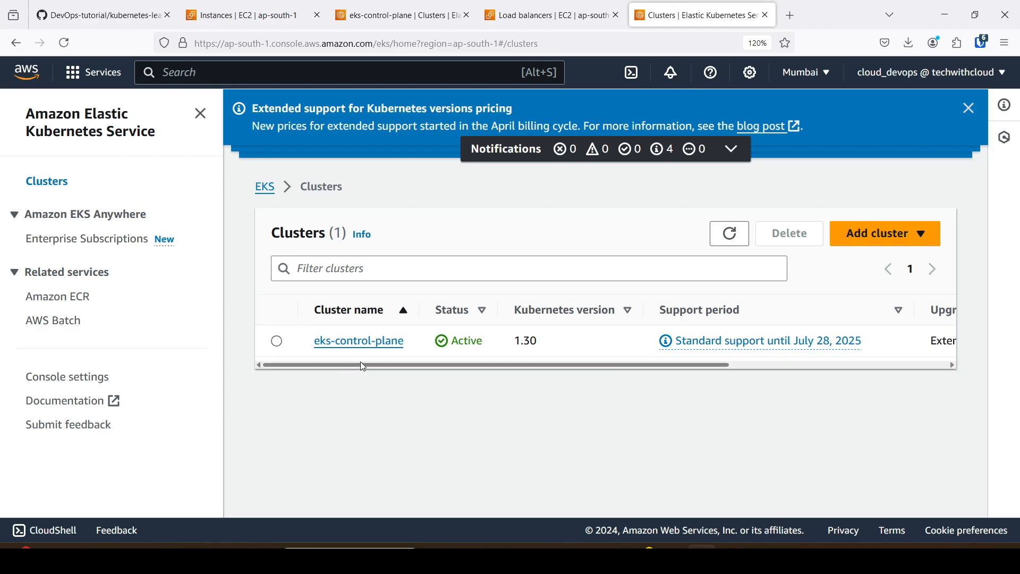
{"action": "left_click", "coordinate": [250, 14]}
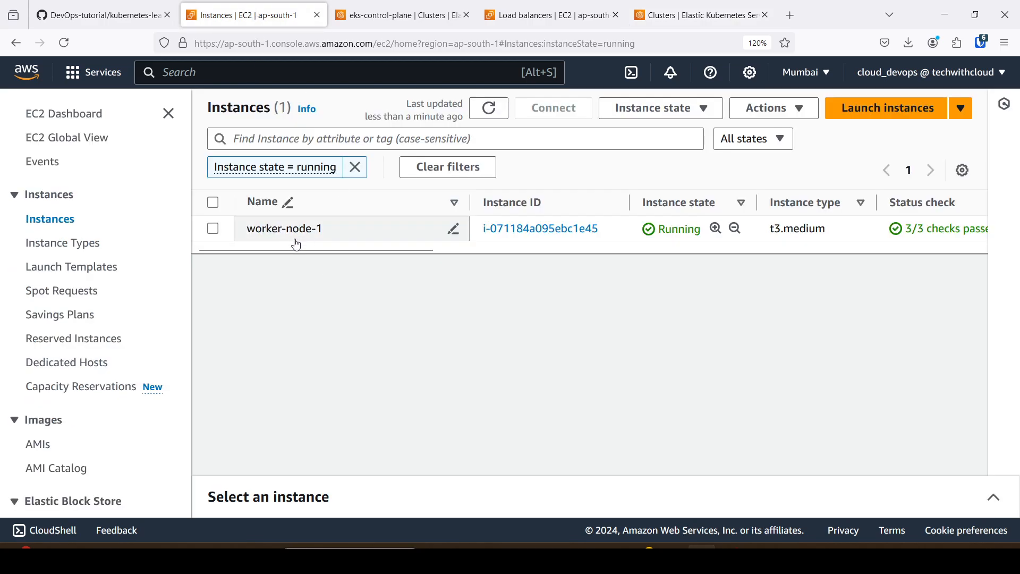
{"action": "left_click", "coordinate": [63, 43]}
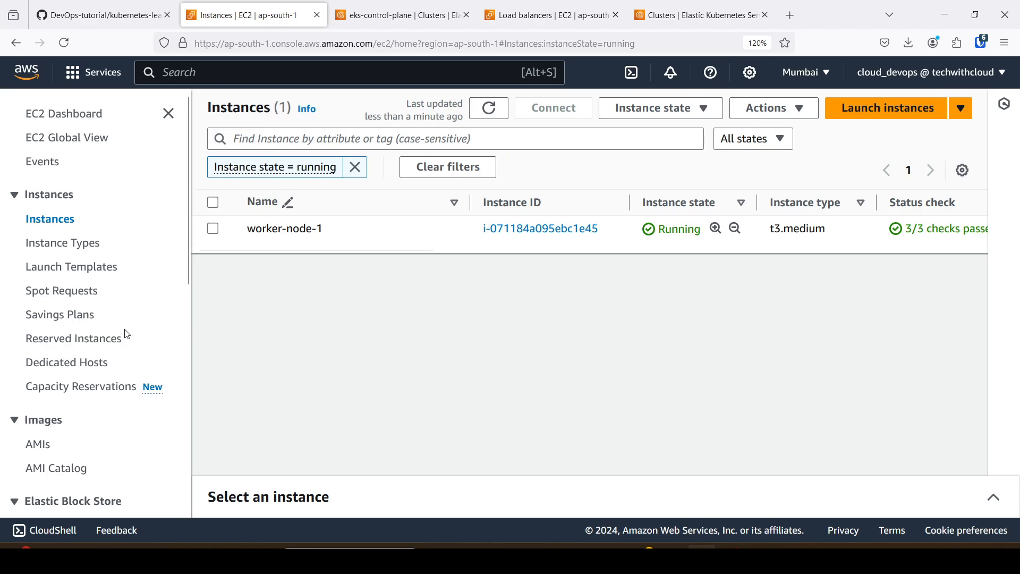
{"action": "scroll", "coordinate": [85, 319], "scroll_direction": "down", "scroll_amount": 2}
{"action": "scroll", "coordinate": [92, 381], "scroll_direction": "down", "scroll_amount": 4}
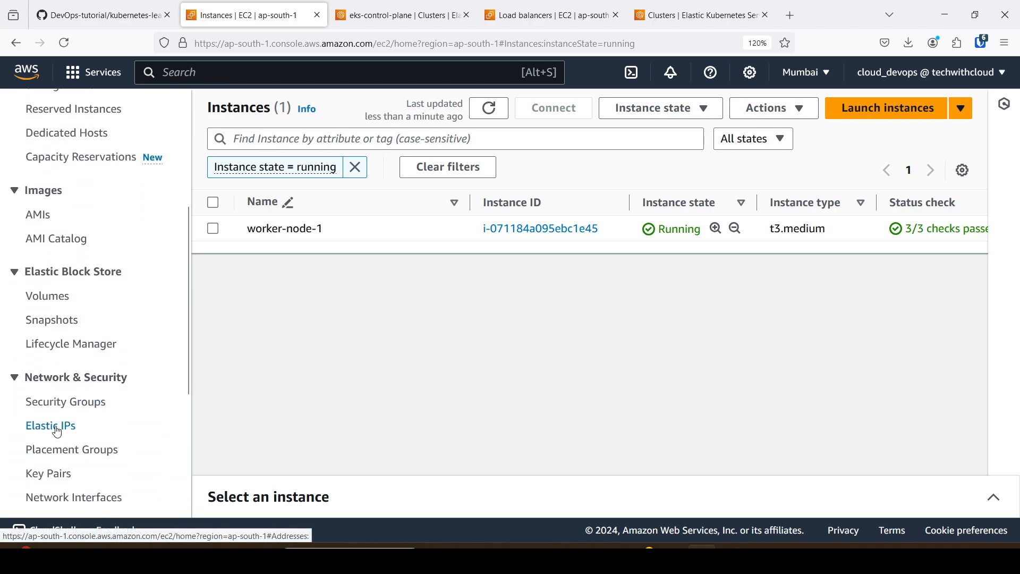
{"action": "scroll", "coordinate": [57, 432], "scroll_direction": "down", "scroll_amount": 4}
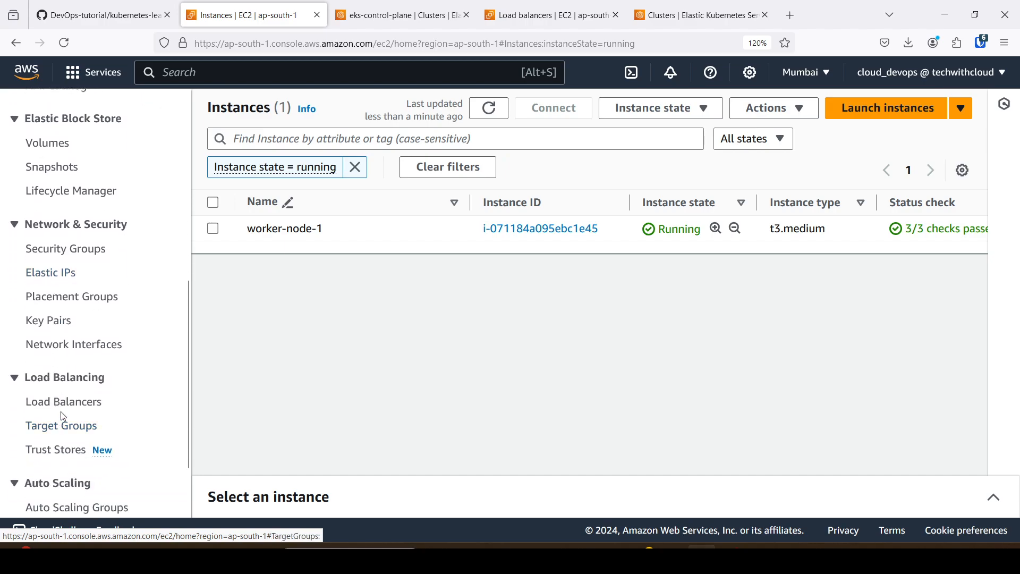
{"action": "scroll", "coordinate": [80, 444], "scroll_direction": "down", "scroll_amount": 2}
{"action": "scroll", "coordinate": [78, 446], "scroll_direction": "up", "scroll_amount": 12}
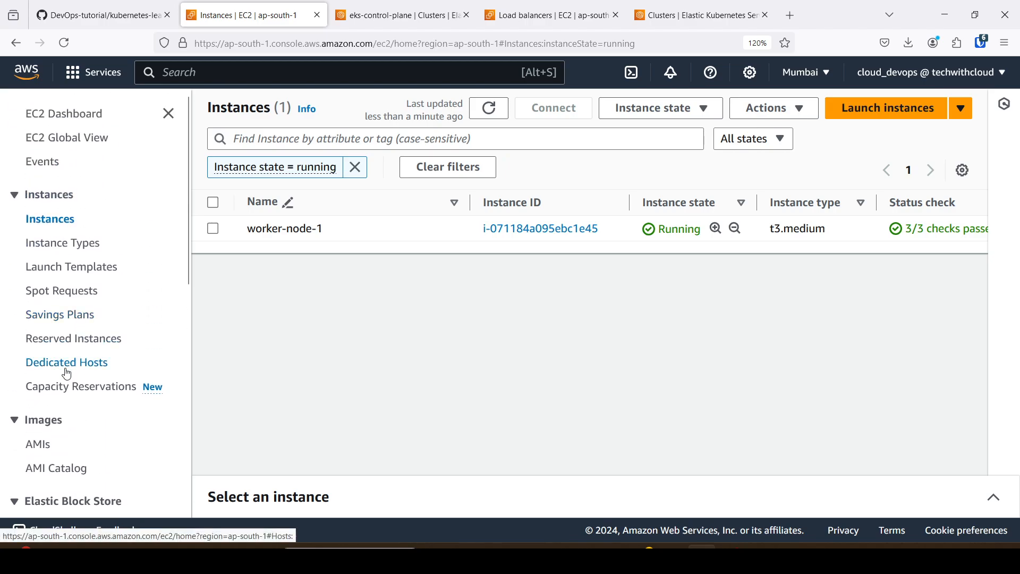
{"action": "scroll", "coordinate": [64, 367], "scroll_direction": "down", "scroll_amount": 6}
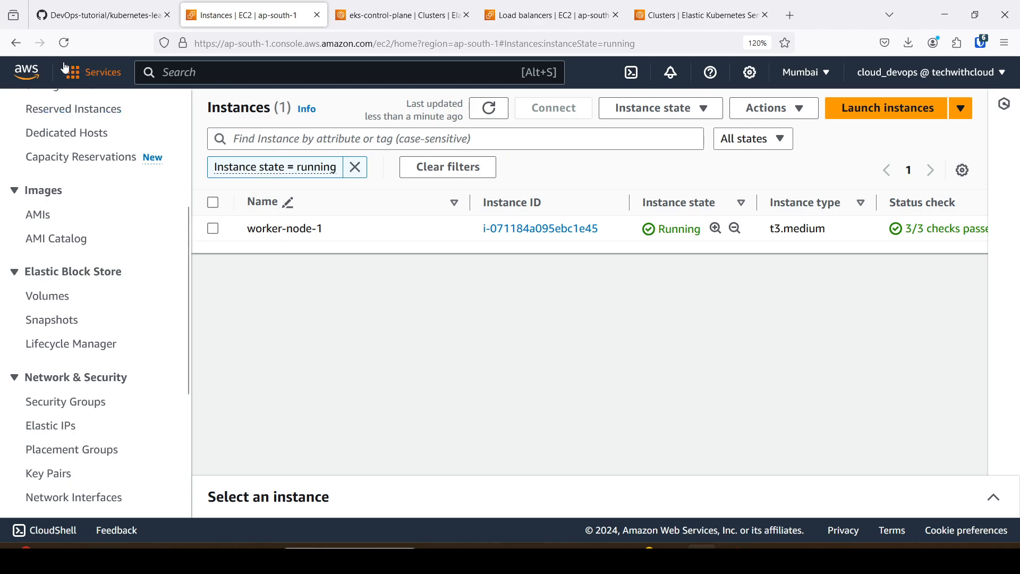
Recheck the running instances and try to delete the EKS cluster eks-control-plane, confirming with its name.
{"action": "left_click", "coordinate": [62, 44]}
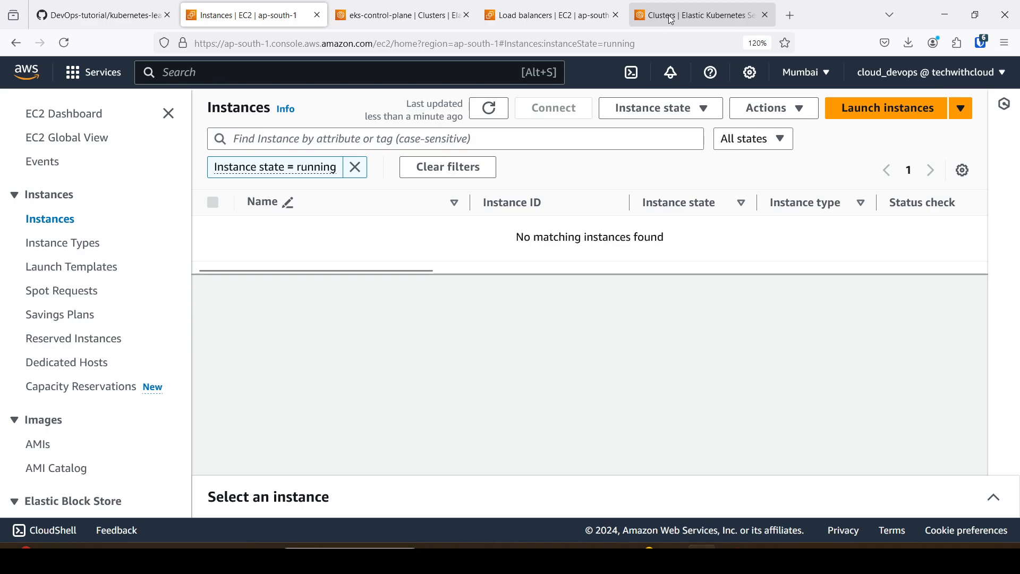
{"action": "left_click", "coordinate": [699, 15]}
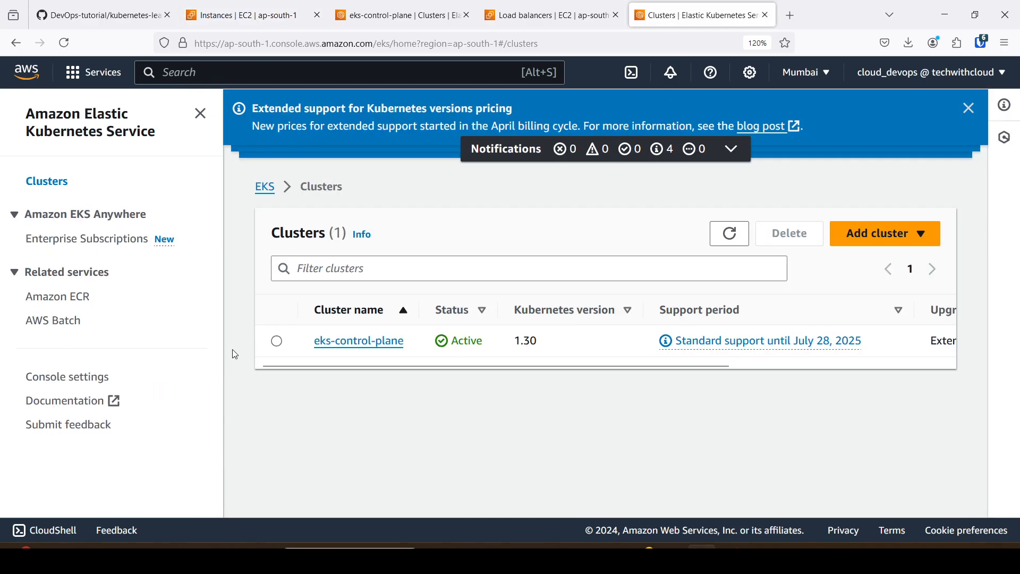
{"action": "left_click", "coordinate": [277, 343]}
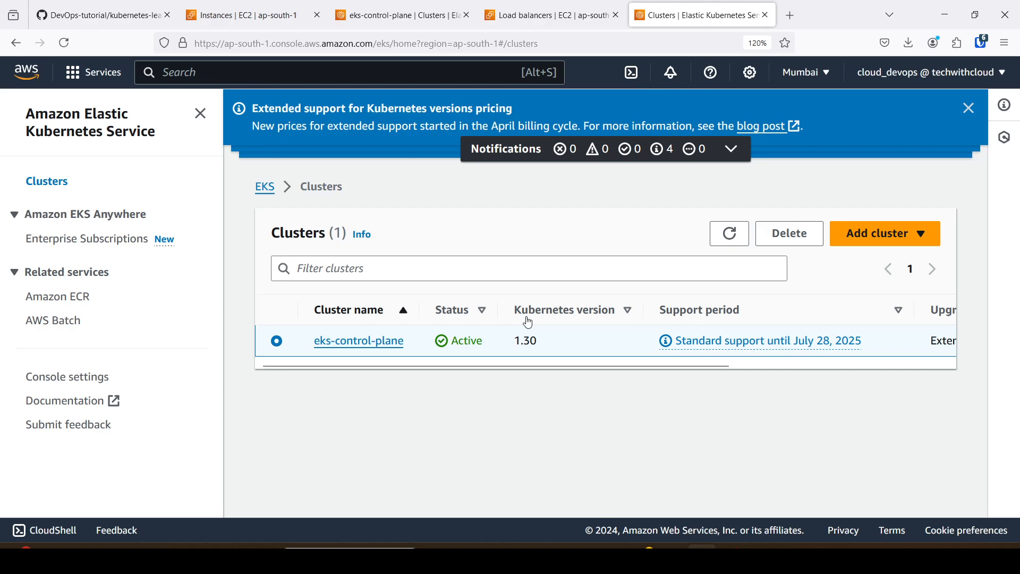
{"action": "left_click", "coordinate": [805, 239]}
{"action": "left_click", "coordinate": [317, 404]}
{"action": "type", "text": "eks-control"}
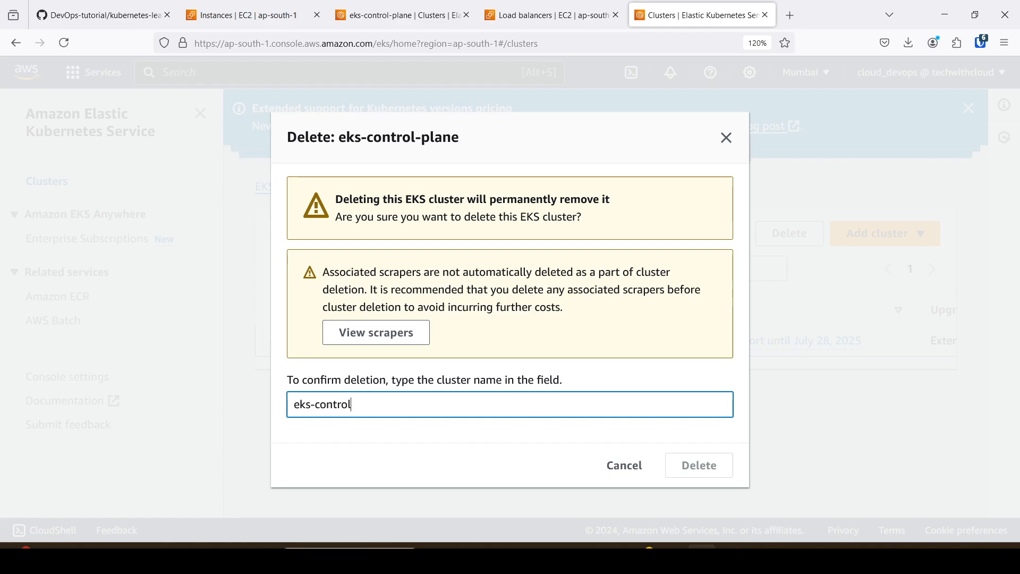
{"action": "type", "text": "-plane"}
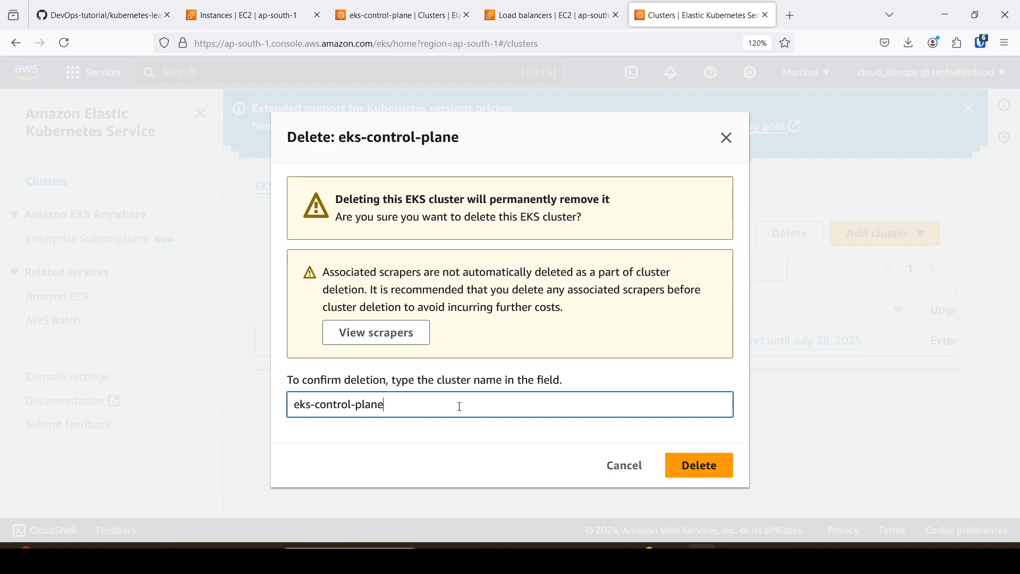
{"action": "left_click", "coordinate": [690, 473]}
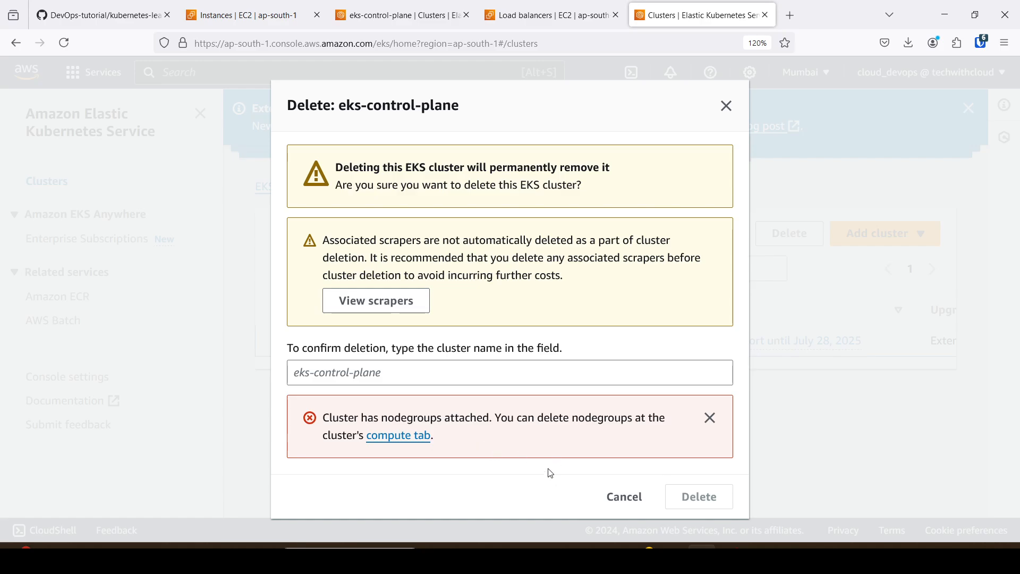
Look at the load balancer list, return to the compute details of eks-control-plane and reload them.
{"action": "left_click", "coordinate": [553, 8]}
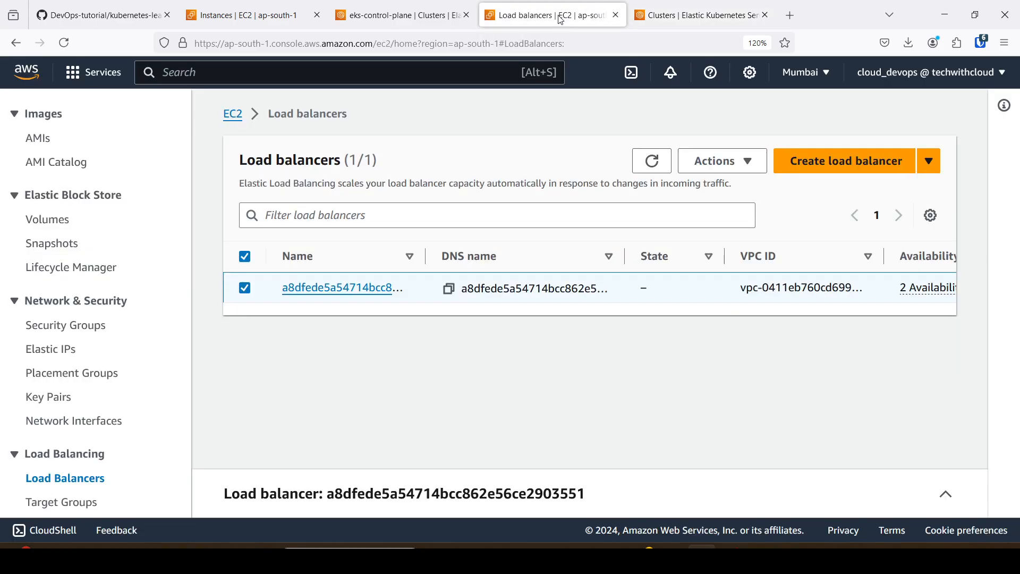
{"action": "left_click", "coordinate": [376, 7]}
{"action": "scroll", "coordinate": [526, 345], "scroll_direction": "down", "scroll_amount": 4}
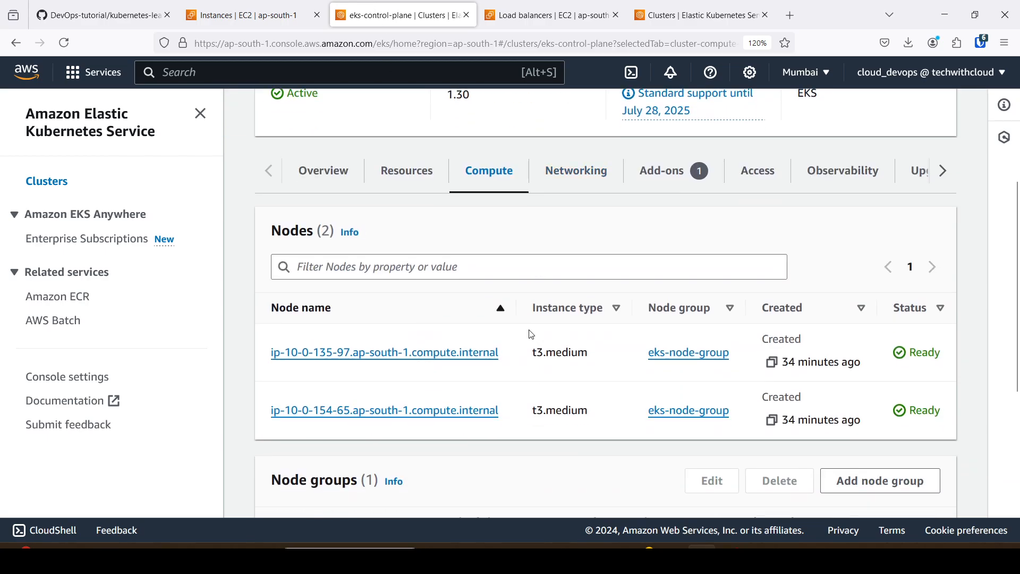
{"action": "left_click", "coordinate": [61, 46]}
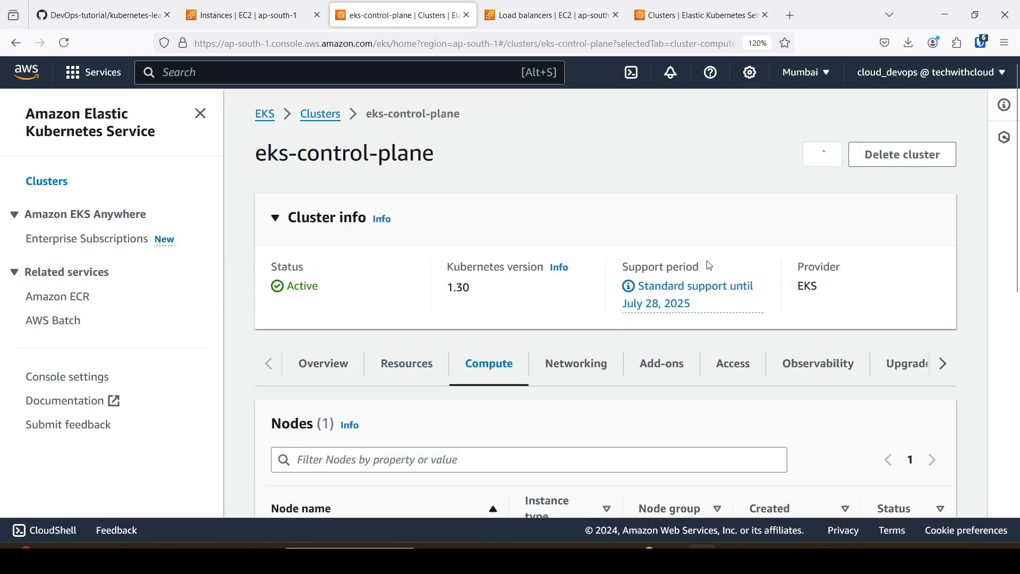
Try again to delete eks-control-plane from the cluster list with its name as confirmation, and dismiss the deletion dialog.
{"action": "left_click", "coordinate": [312, 113]}
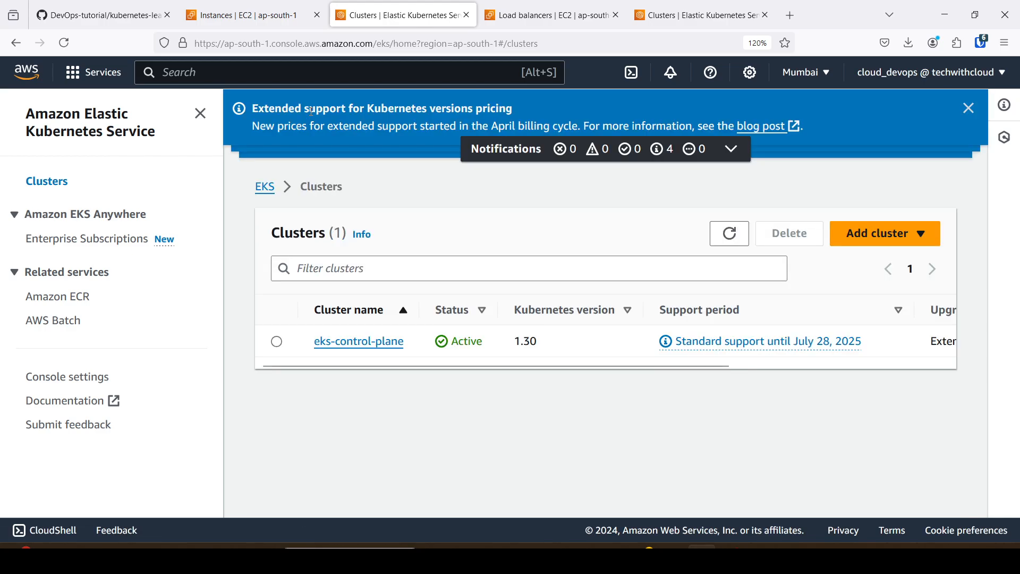
{"action": "left_click", "coordinate": [276, 341]}
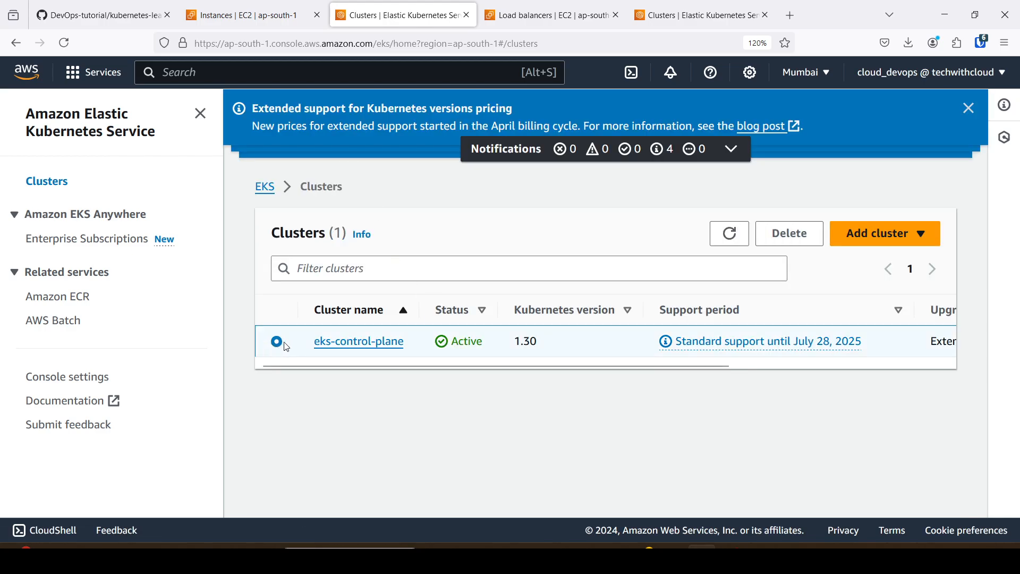
{"action": "left_click", "coordinate": [789, 233]}
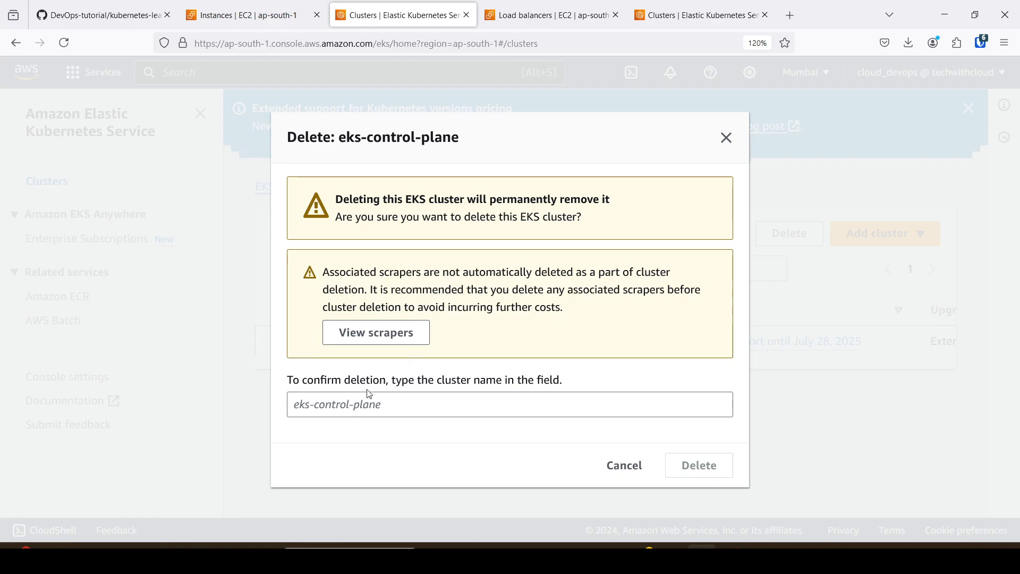
{"action": "left_click", "coordinate": [349, 411]}
{"action": "type", "text": "eks-control"}
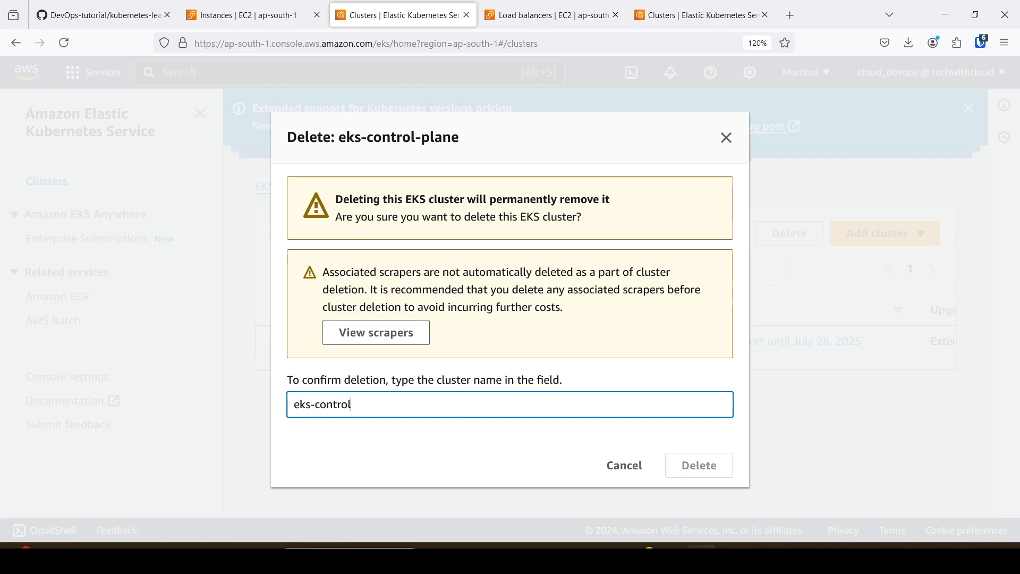
{"action": "type", "text": "-plane"}
{"action": "left_click", "coordinate": [672, 468]}
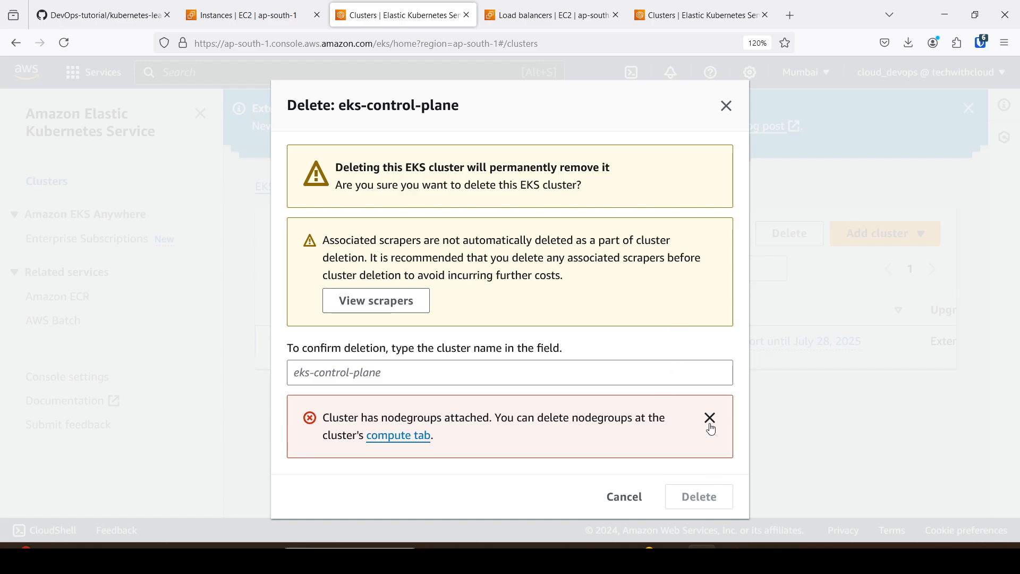
{"action": "left_click", "coordinate": [631, 505]}
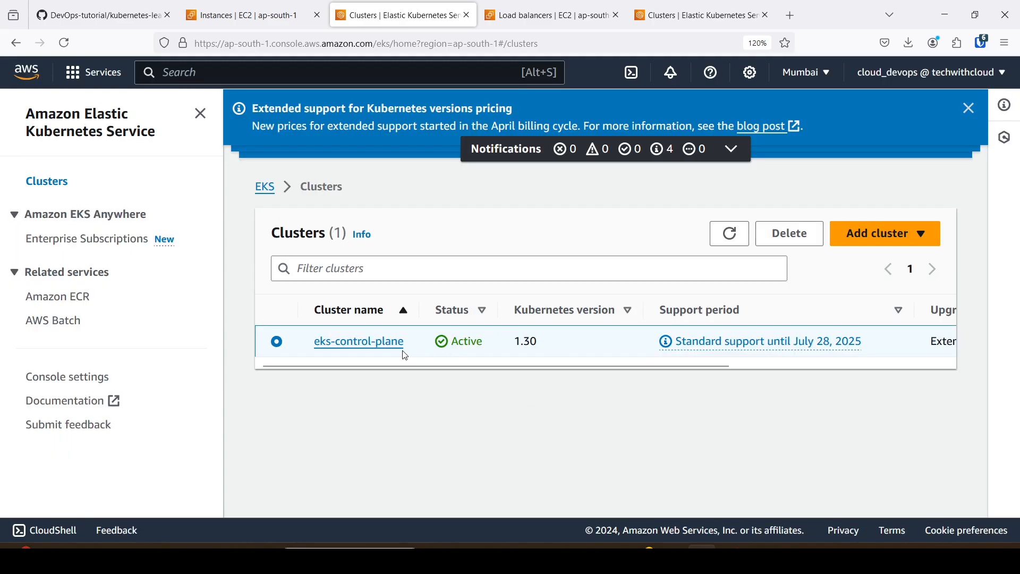
Open the compute details of eks-control-plane, check the status of eks-node-group and reload the page.
{"action": "left_click", "coordinate": [380, 347]}
{"action": "scroll", "coordinate": [405, 355], "scroll_direction": "down", "scroll_amount": 10}
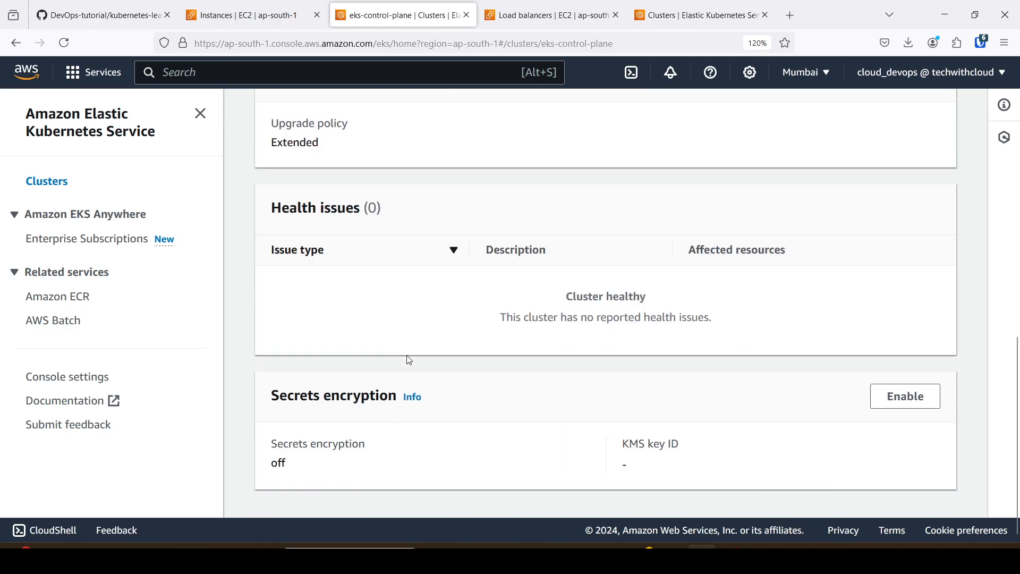
{"action": "scroll", "coordinate": [407, 356], "scroll_direction": "up", "scroll_amount": 10}
{"action": "left_click", "coordinate": [502, 367]}
{"action": "scroll", "coordinate": [500, 363], "scroll_direction": "down", "scroll_amount": 6}
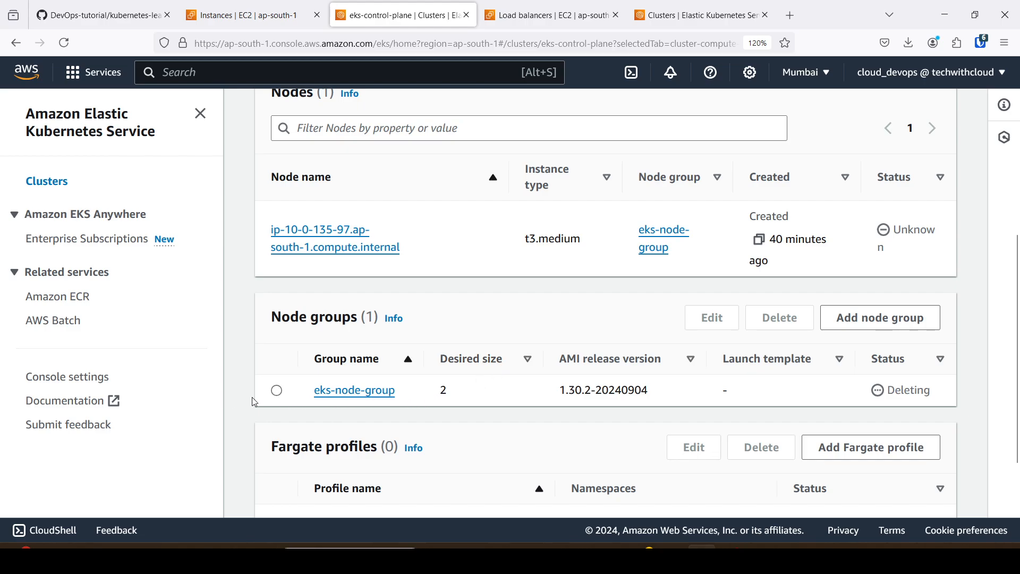
{"action": "left_click", "coordinate": [77, 43]}
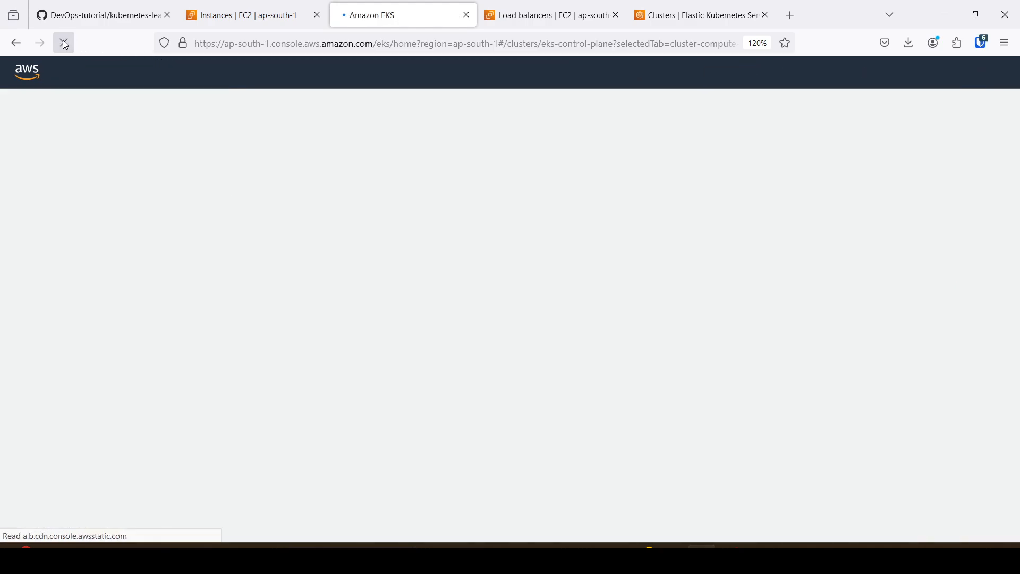
Check the node groups of eks-control-plane for the deletion of eks-node-group and return to the cluster list.
{"action": "scroll", "coordinate": [351, 303], "scroll_direction": "down", "scroll_amount": 6}
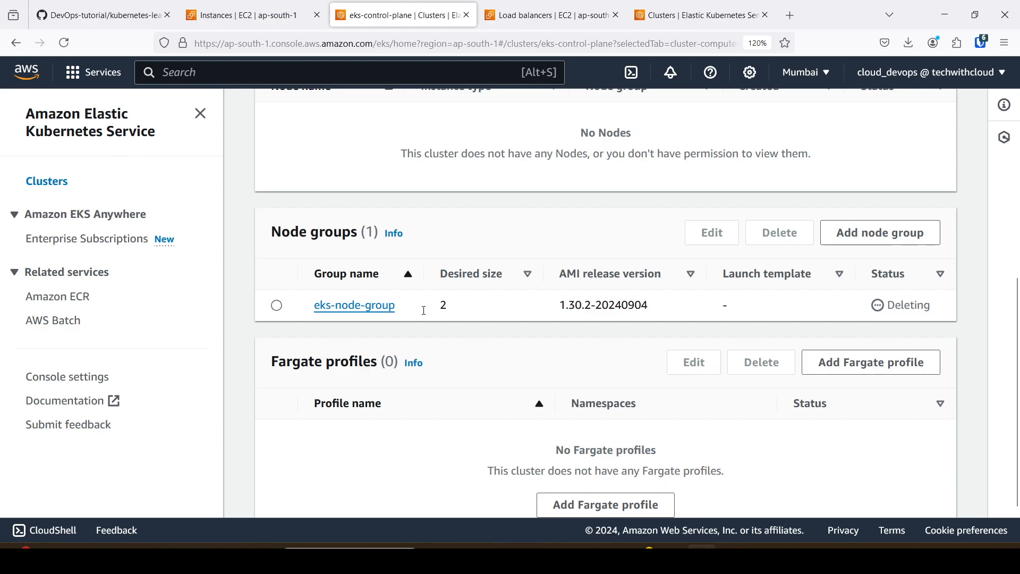
{"action": "left_click", "coordinate": [276, 307]}
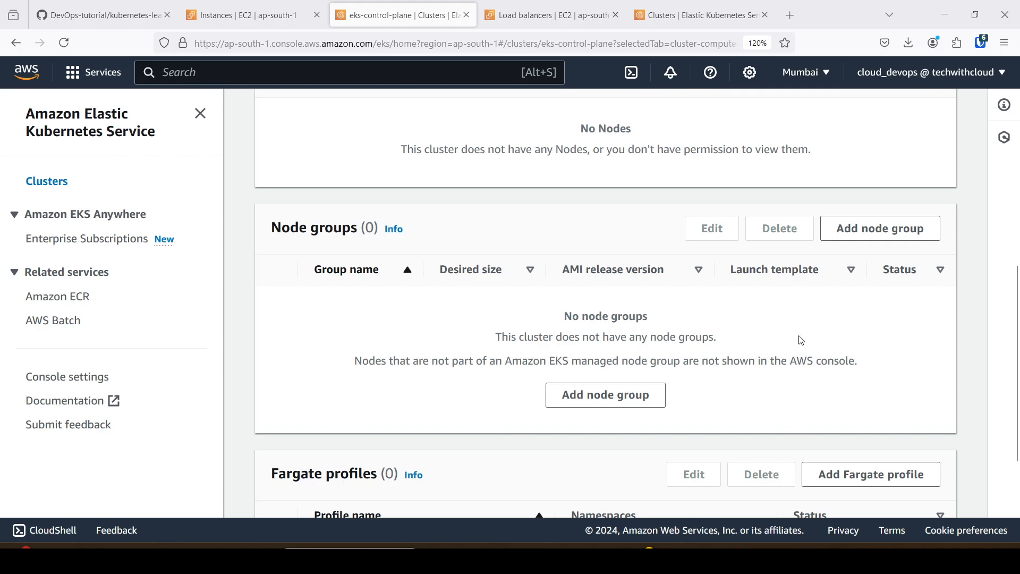
{"action": "scroll", "coordinate": [798, 338], "scroll_direction": "up", "scroll_amount": 8}
{"action": "left_click", "coordinate": [345, 154]}
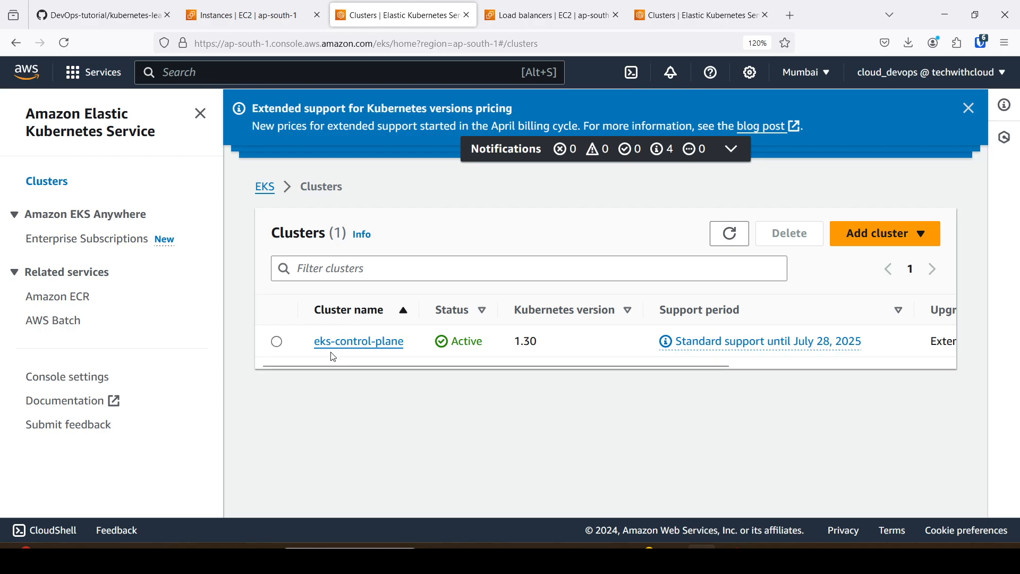
Delete the EKS cluster eks-control-plane, entering its name as confirmation, and check its status in the cluster list.
{"action": "left_click", "coordinate": [275, 344]}
{"action": "left_click", "coordinate": [785, 240]}
{"action": "left_click", "coordinate": [359, 406]}
{"action": "type", "text": "eks-contr"}
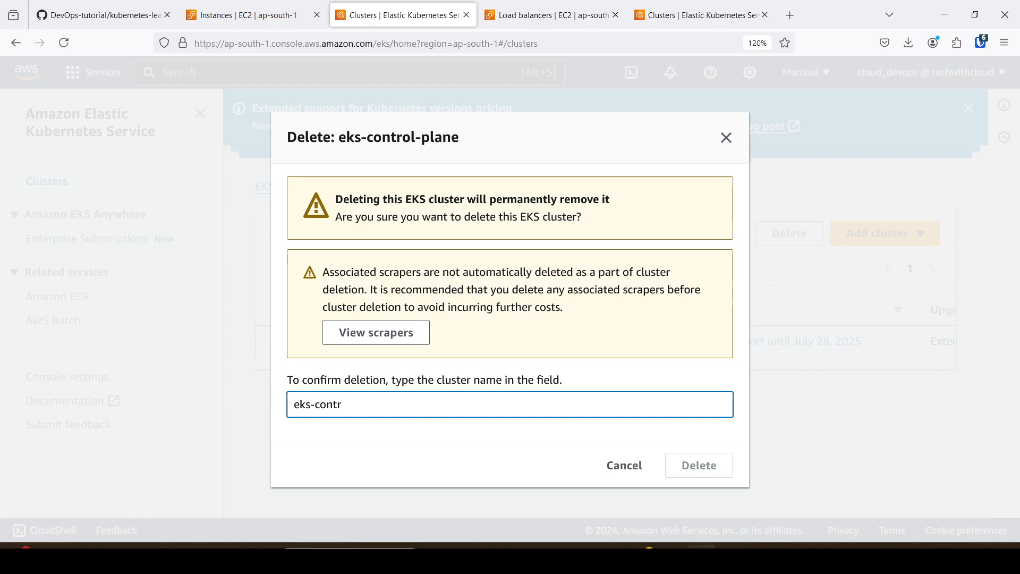
{"action": "type", "text": "ol-plane"}
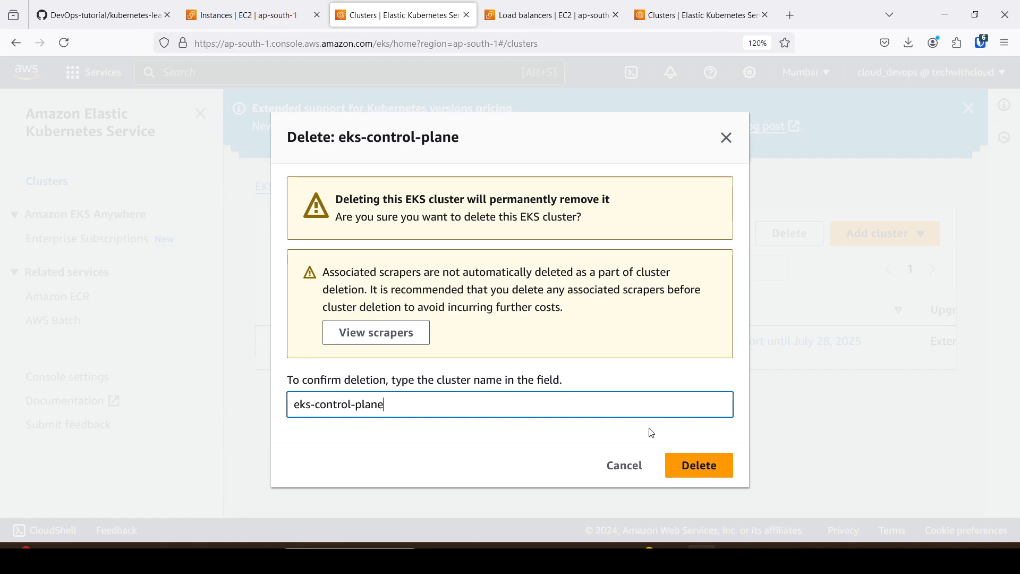
{"action": "left_click", "coordinate": [694, 466]}
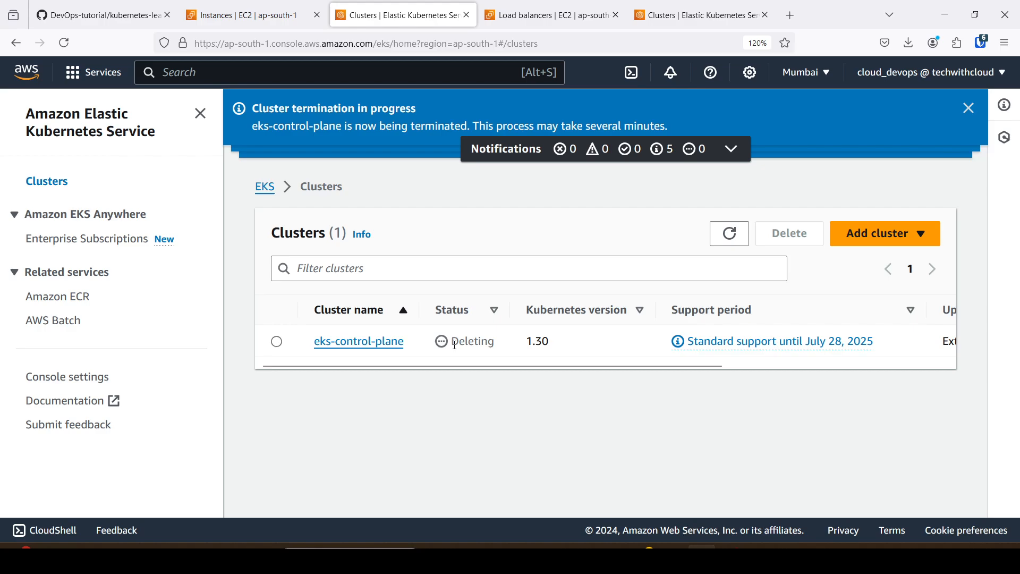
{"action": "left_click_drag", "start_coordinate": [455, 343], "coordinate": [503, 348]}
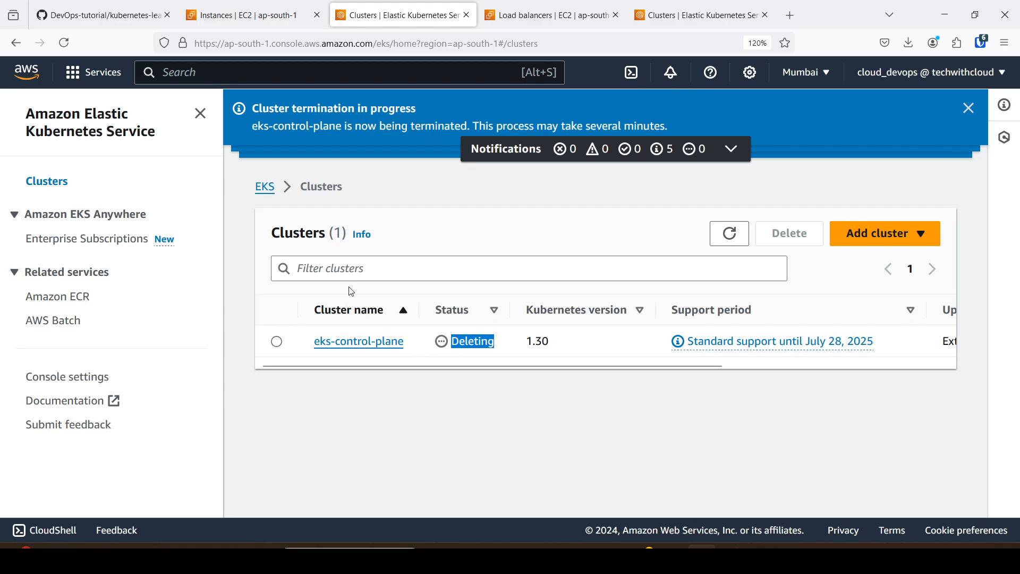
Switch from the EC2 instances to the VPC console and open the details of eks-vpc.
{"action": "left_click", "coordinate": [270, 20]}
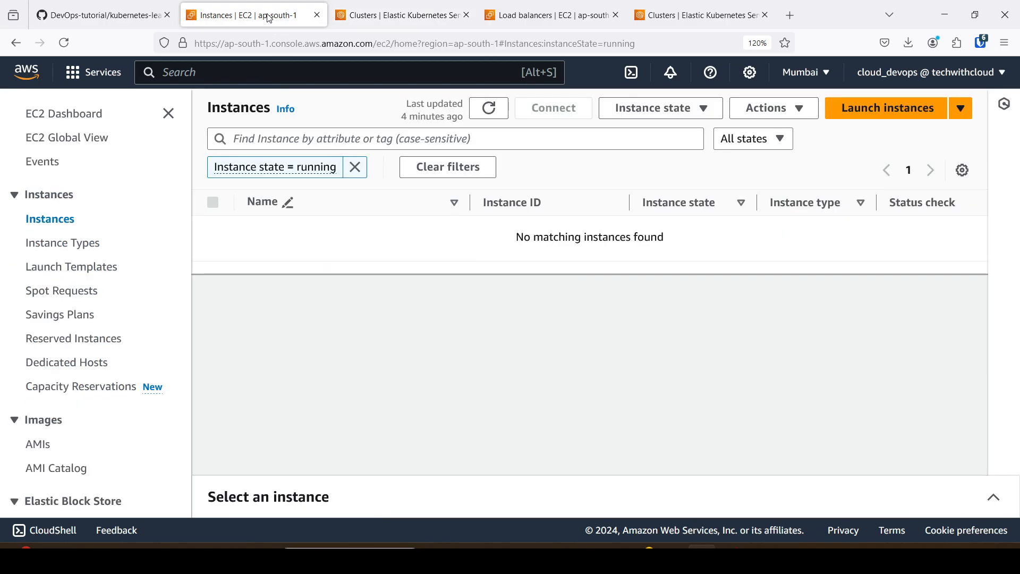
{"action": "left_click", "coordinate": [96, 72]}
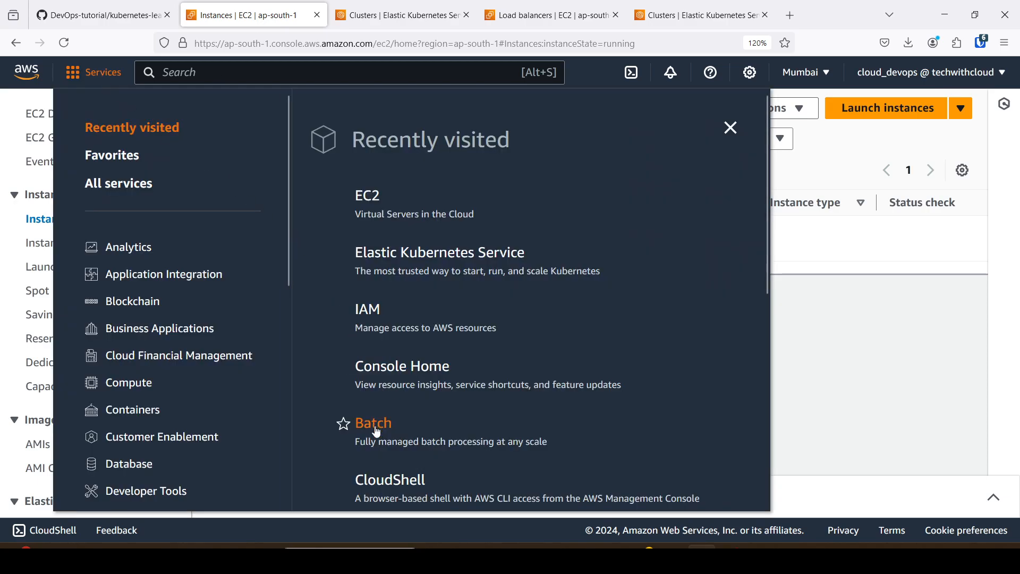
{"action": "scroll", "coordinate": [396, 409], "scroll_direction": "down", "scroll_amount": 3}
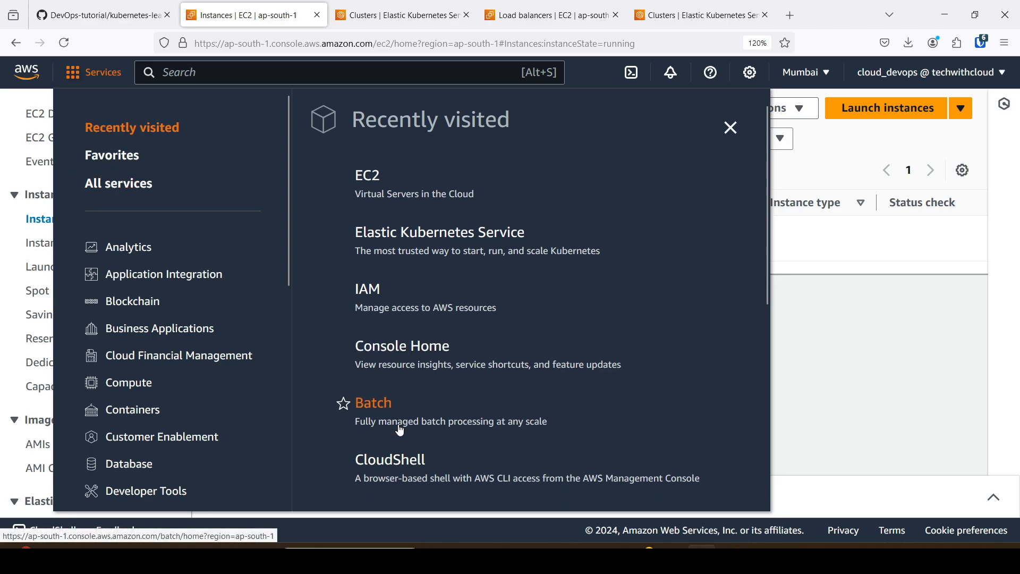
{"action": "left_click", "coordinate": [376, 462]}
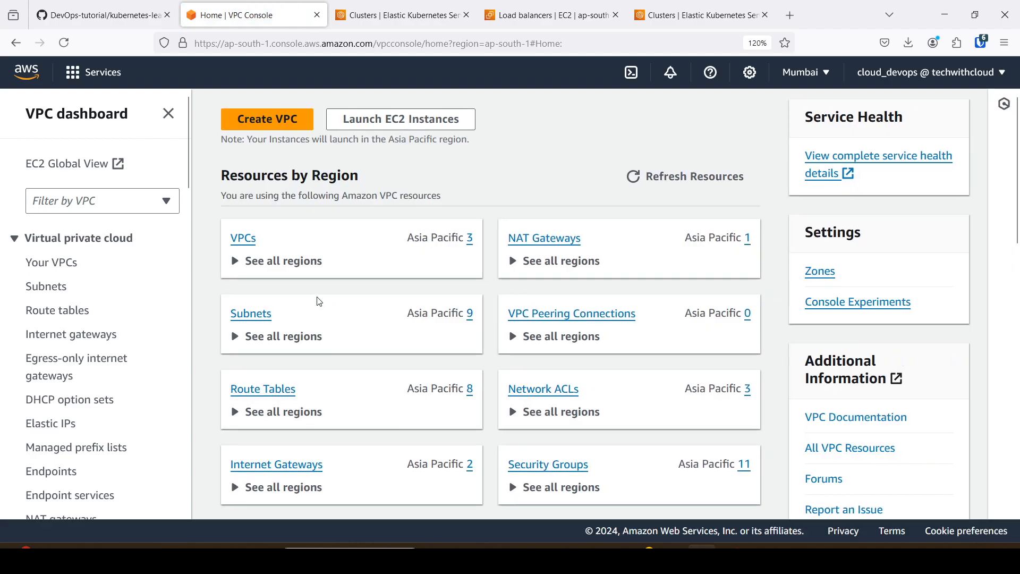
{"action": "left_click", "coordinate": [244, 239]}
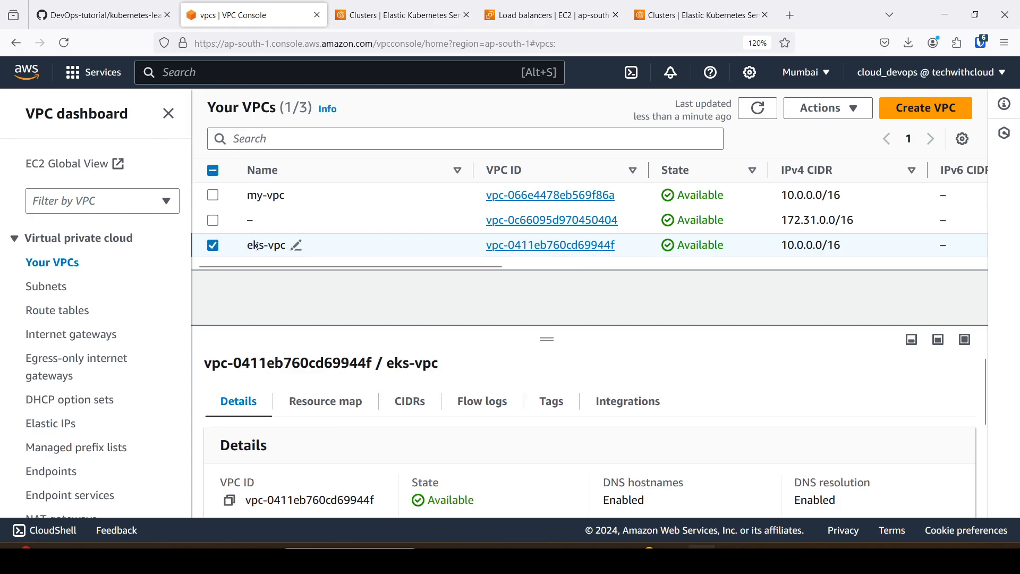
{"action": "left_click", "coordinate": [511, 247]}
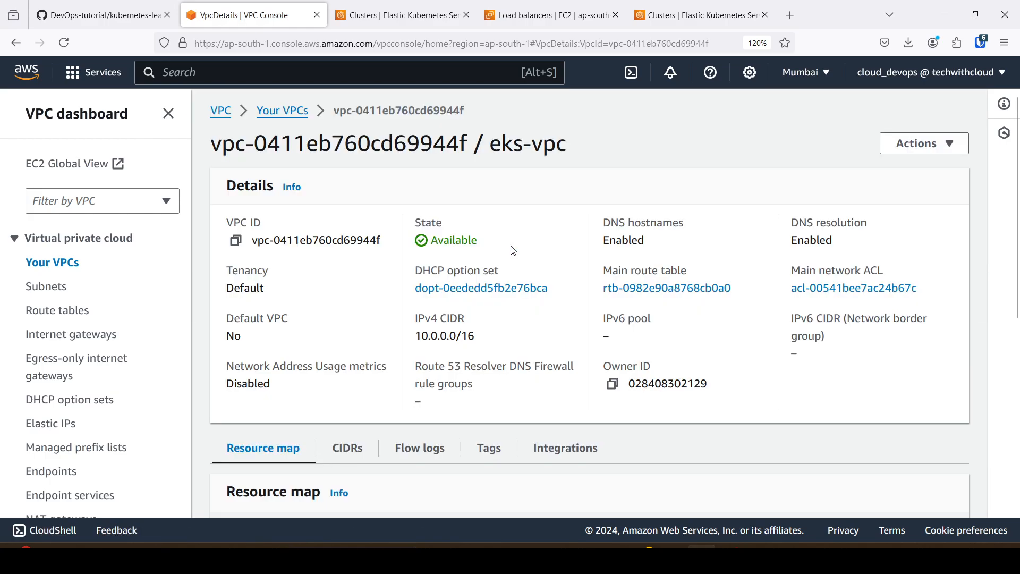
Try to delete eks-vpc and examine the network interfaces and NAT gateways that must be deleted first.
{"action": "left_click", "coordinate": [917, 143]}
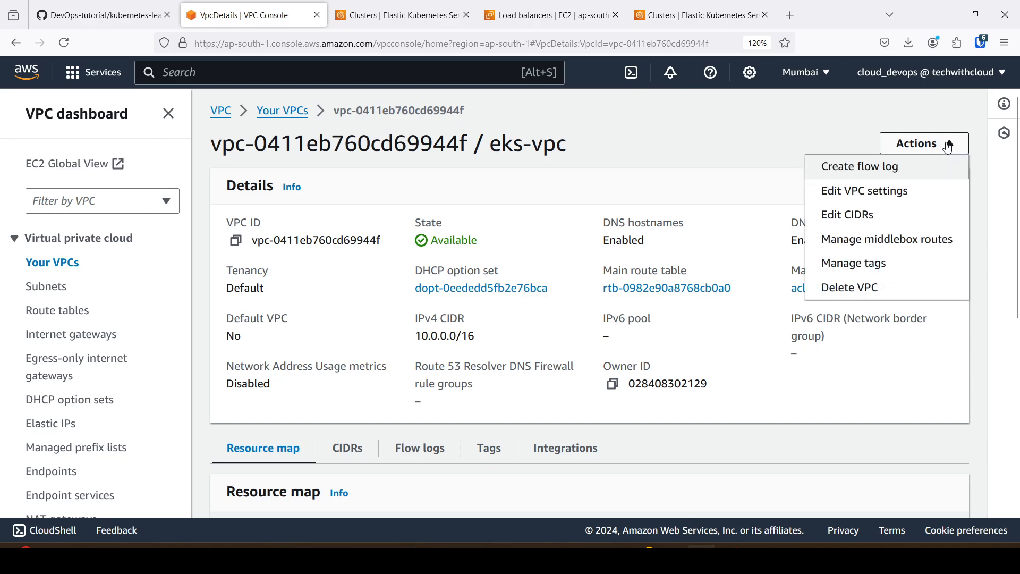
{"action": "left_click", "coordinate": [849, 293]}
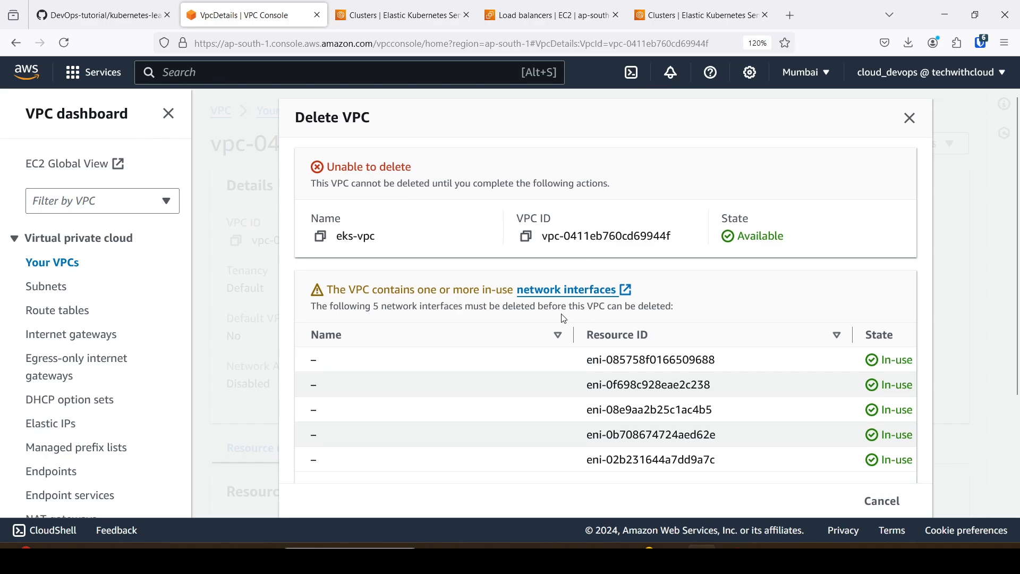
{"action": "scroll", "coordinate": [563, 319], "scroll_direction": "down", "scroll_amount": 5}
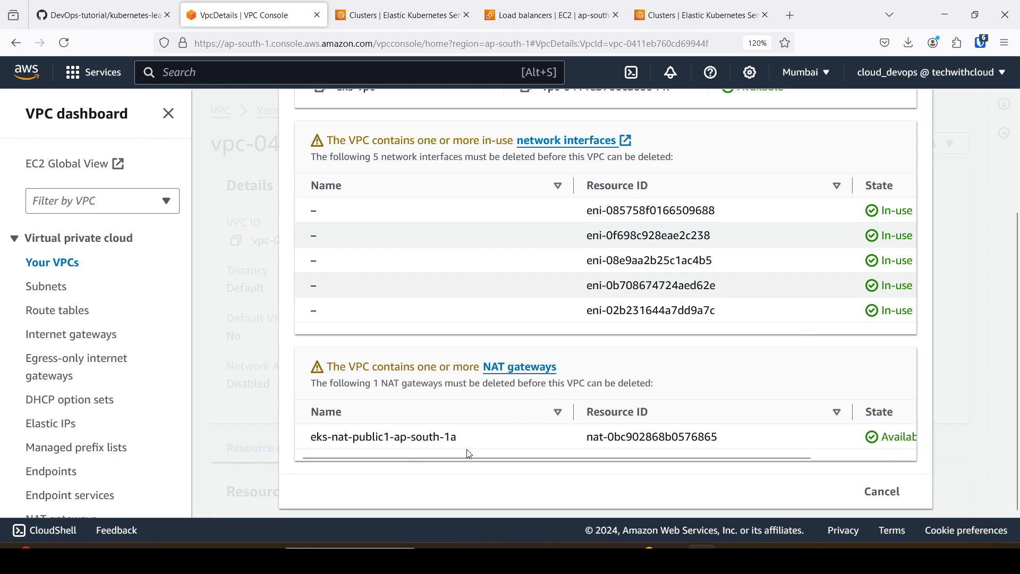
{"action": "left_click_drag", "start_coordinate": [473, 456], "coordinate": [480, 455]}
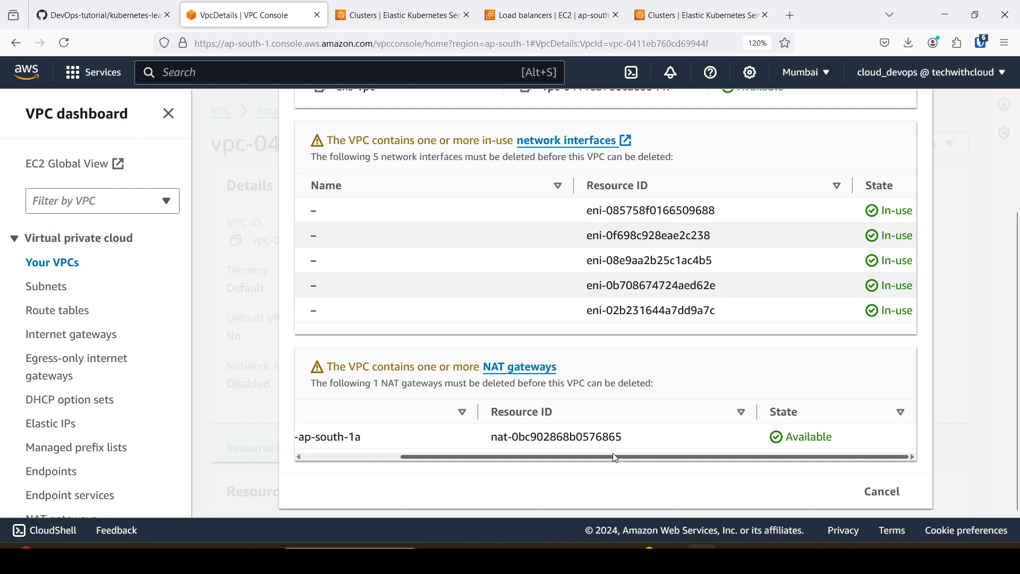
{"action": "left_click_drag", "start_coordinate": [623, 457], "coordinate": [532, 467]}
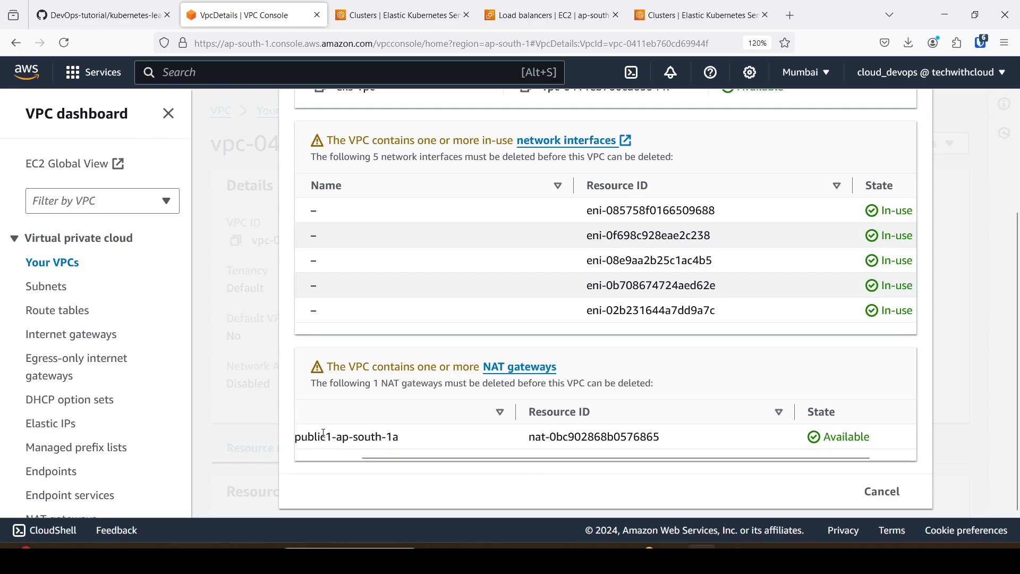
Delete the NAT gateway eks-nat-public1-ap-south-1a, entering "delete" as confirmation.
{"action": "scroll", "coordinate": [92, 284], "scroll_direction": "down", "scroll_amount": 4}
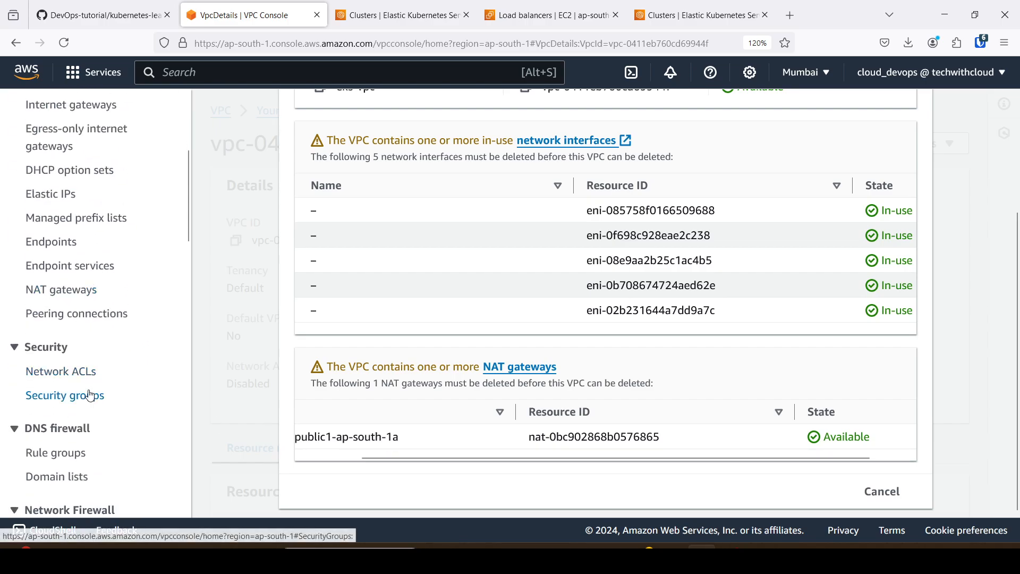
{"action": "left_click", "coordinate": [71, 292]}
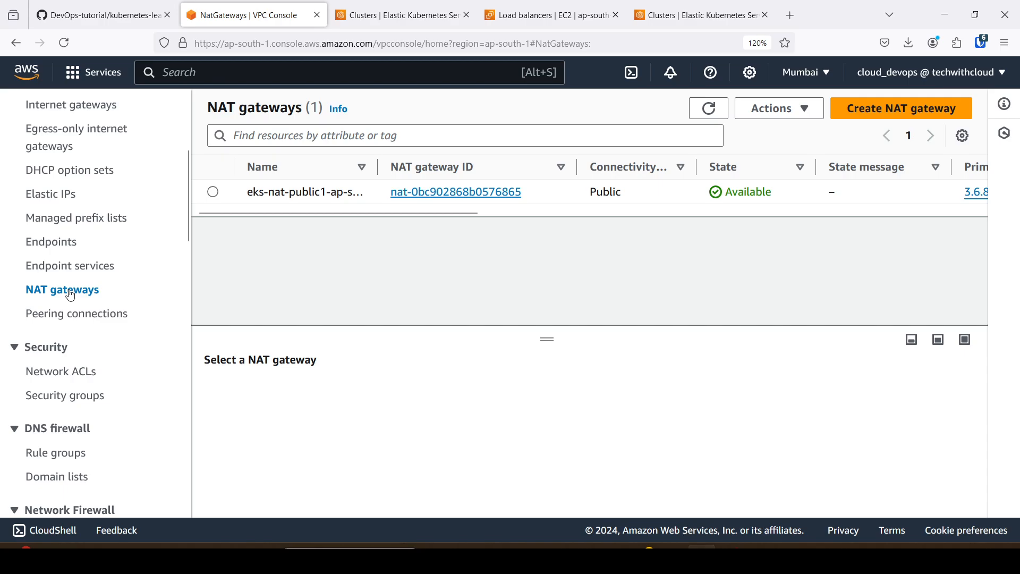
{"action": "left_click", "coordinate": [213, 193]}
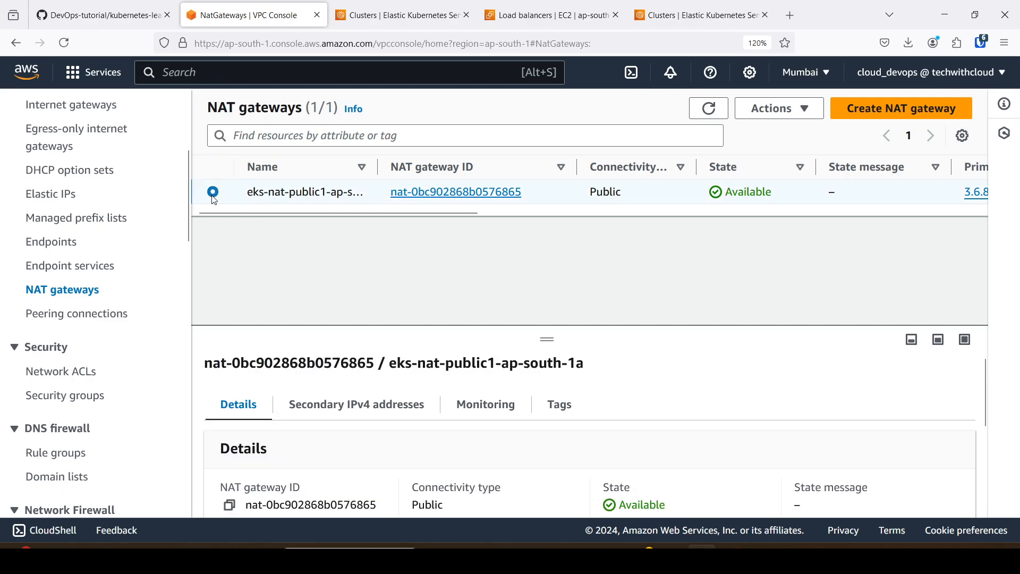
{"action": "left_click", "coordinate": [811, 110]}
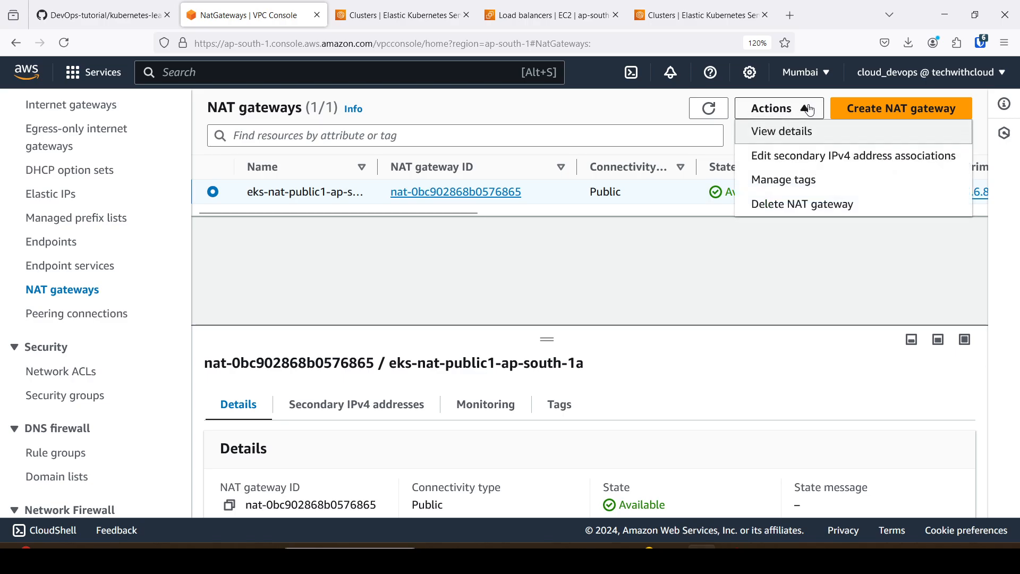
{"action": "left_click", "coordinate": [810, 205]}
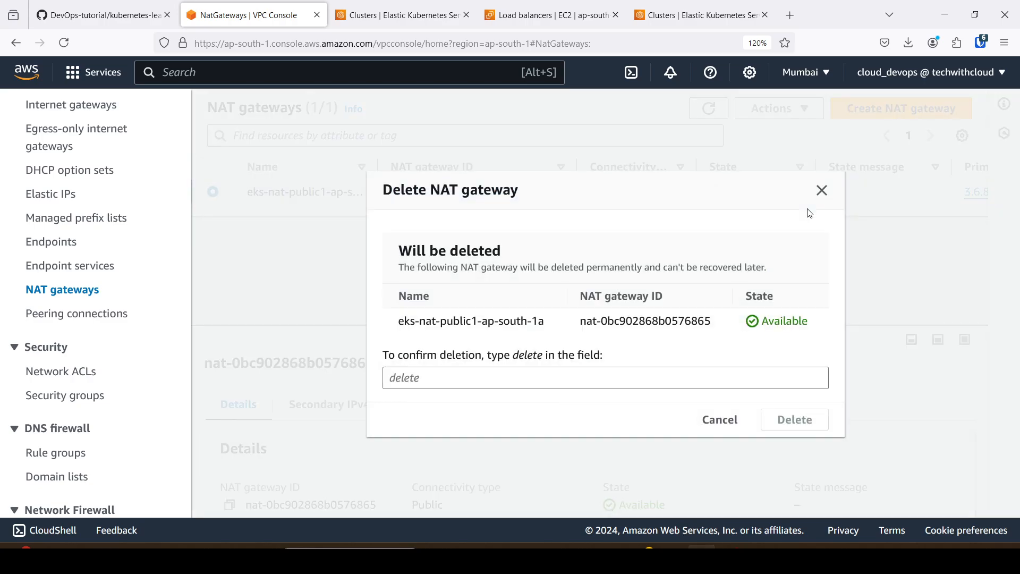
{"action": "left_click", "coordinate": [425, 379]}
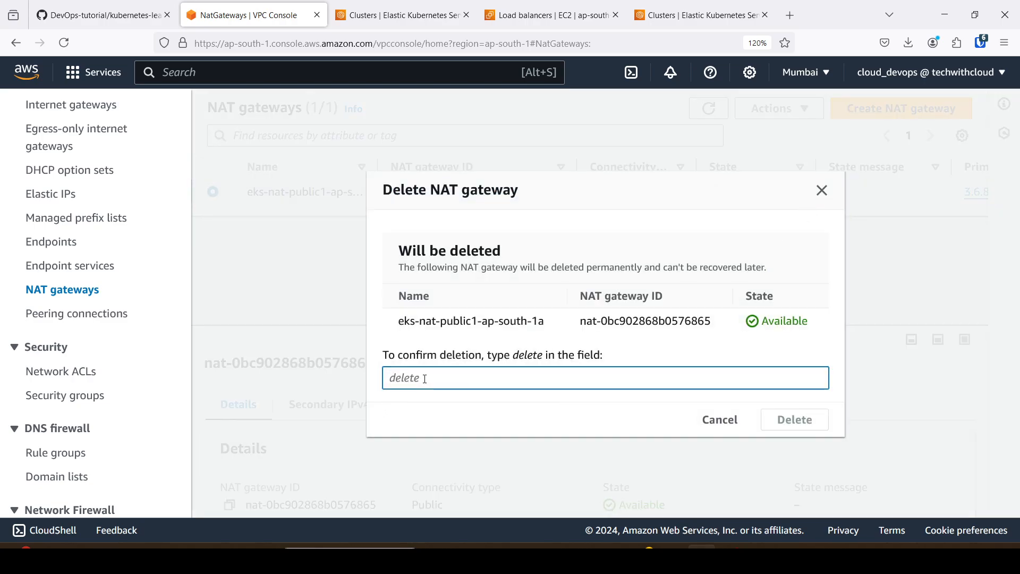
{"action": "type", "text": "delete"}
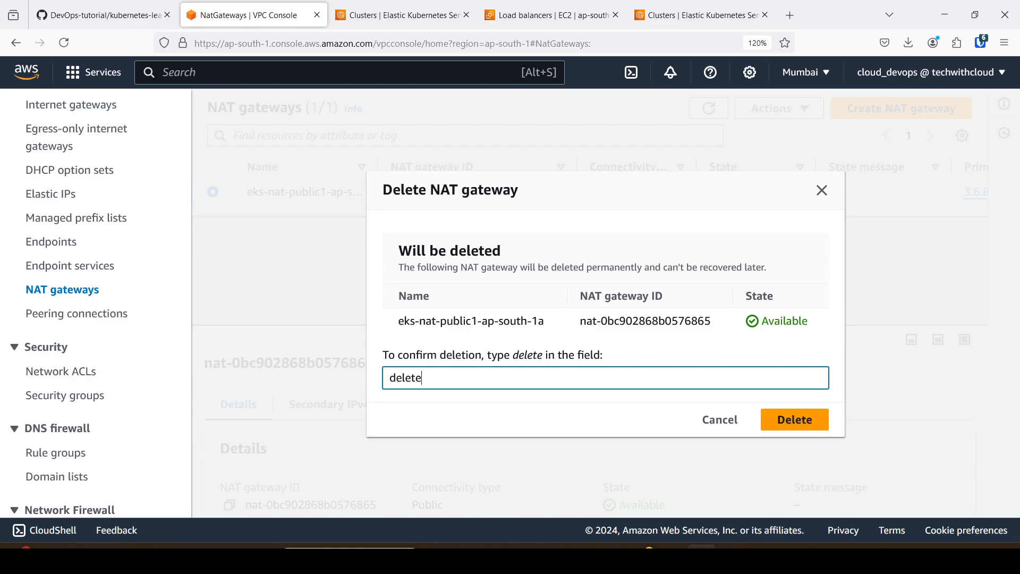
{"action": "left_click", "coordinate": [793, 419]}
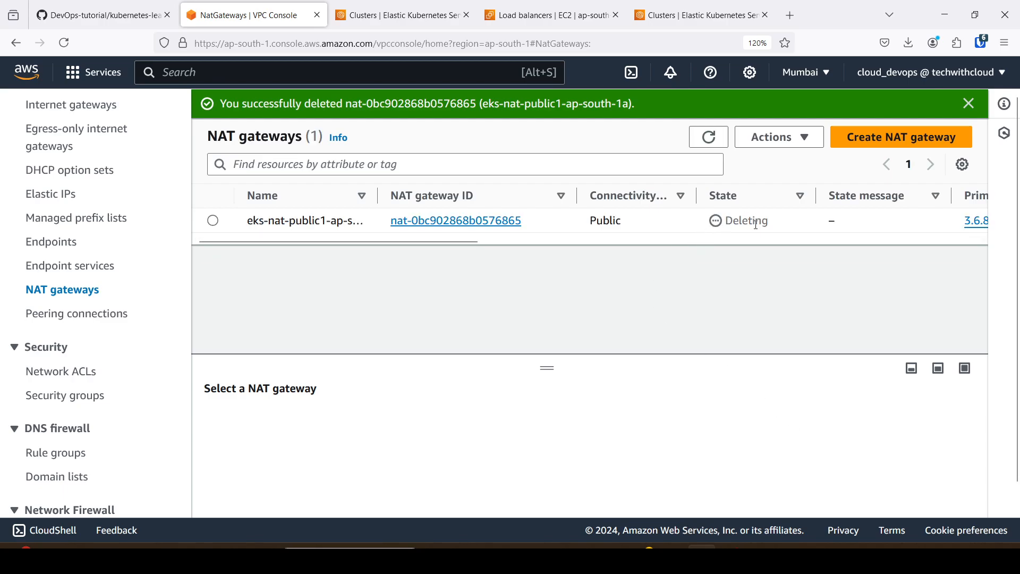
Try to release the Elastic IP address eks-eip-ap-south-1a, read the release conditions and dismiss the dialog.
{"action": "left_click", "coordinate": [44, 203]}
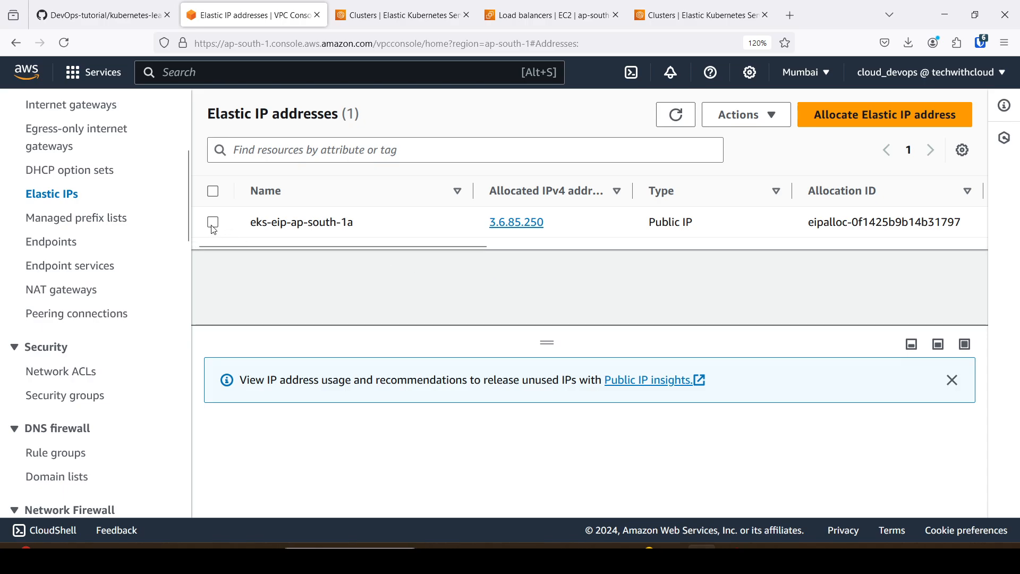
{"action": "left_click", "coordinate": [213, 224]}
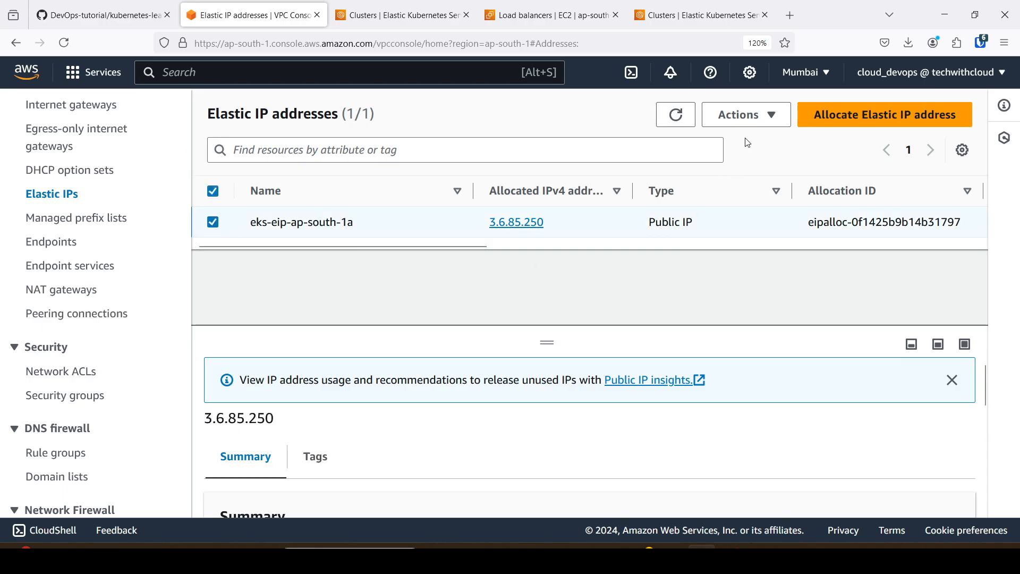
{"action": "left_click", "coordinate": [755, 123]}
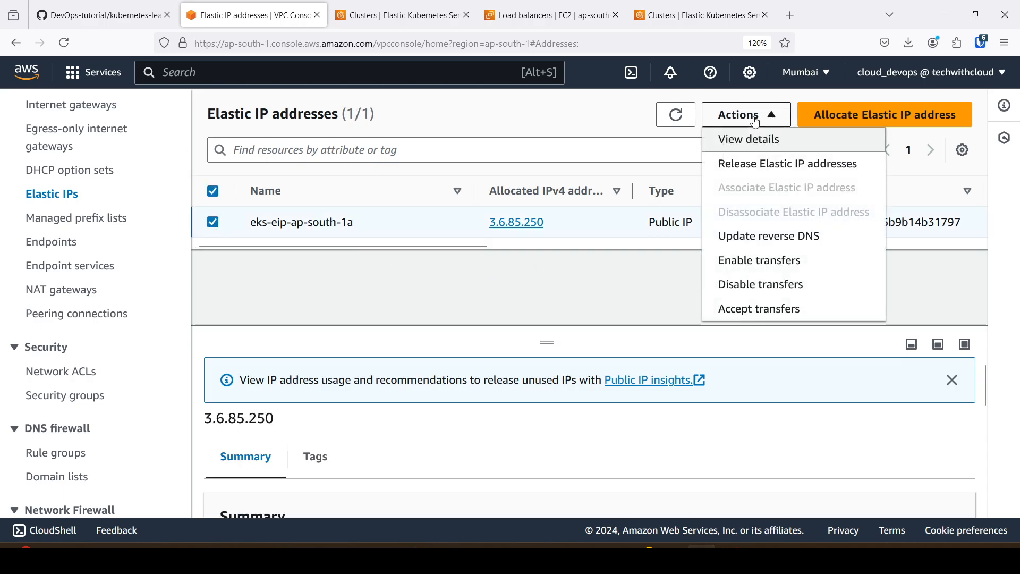
{"action": "left_click", "coordinate": [769, 175]}
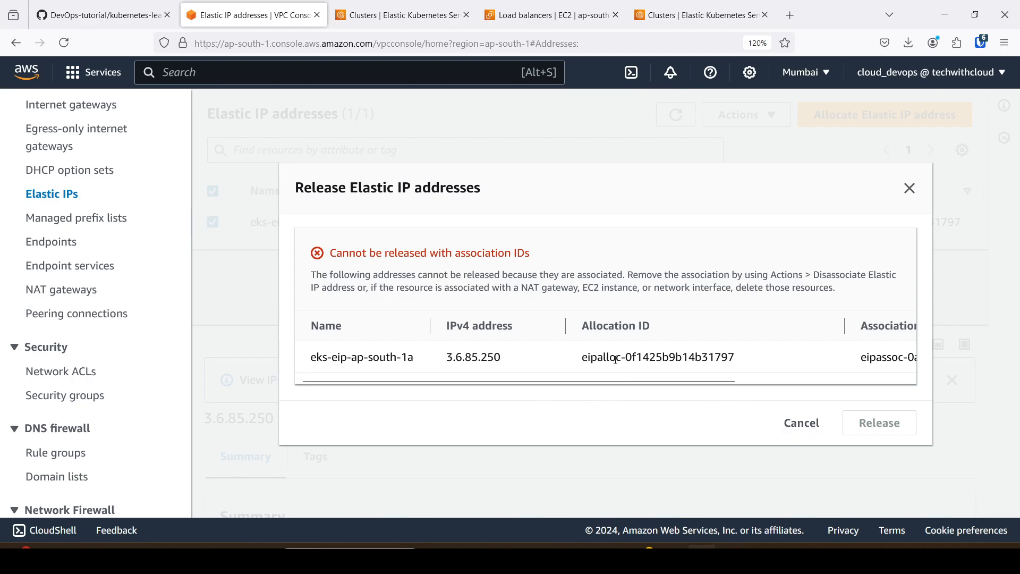
{"action": "left_click_drag", "start_coordinate": [524, 291], "coordinate": [566, 288]}
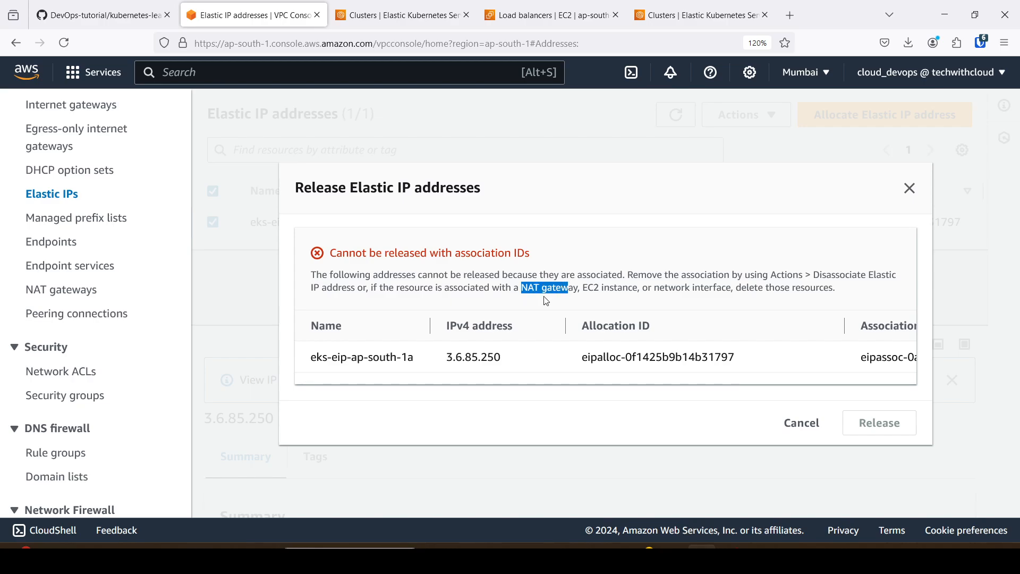
{"action": "left_click_drag", "start_coordinate": [347, 203], "coordinate": [432, 194]}
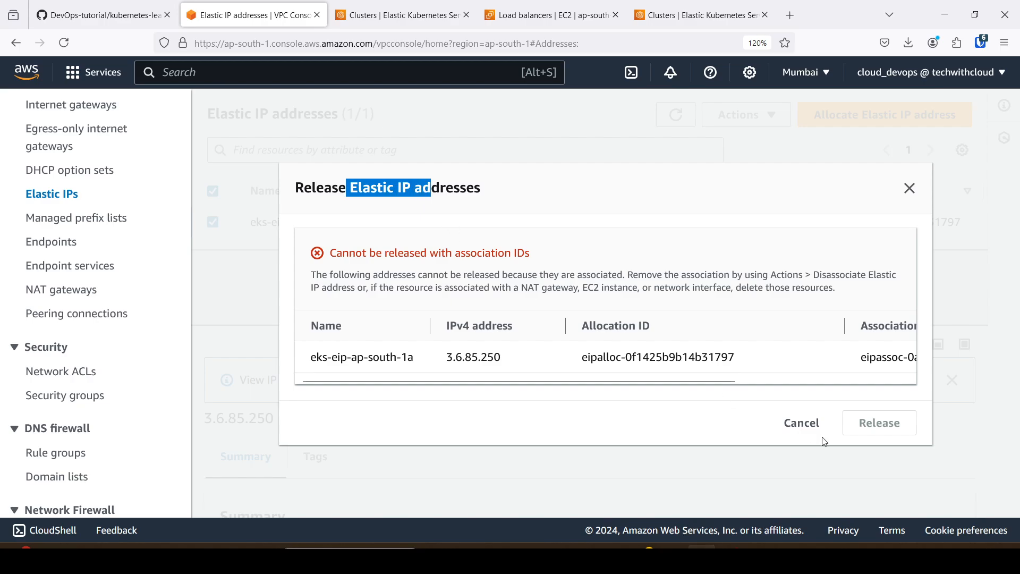
{"action": "left_click", "coordinate": [802, 423]}
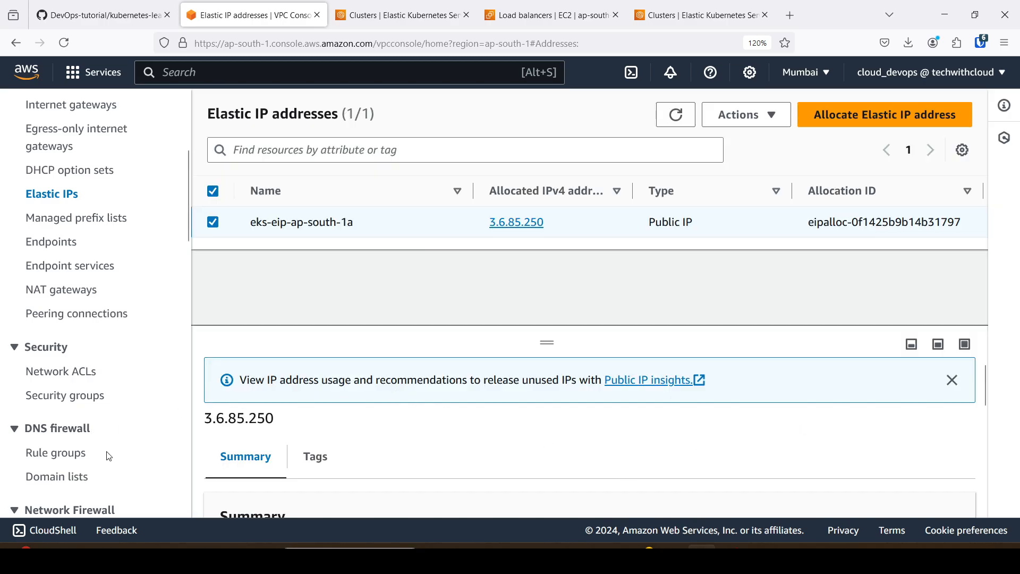
Return to the NAT gateway list and reload it to check the deletion state of eks-nat-public1-ap-south-1a.
{"action": "scroll", "coordinate": [80, 277], "scroll_direction": "down", "scroll_amount": 3}
{"action": "left_click", "coordinate": [68, 214]}
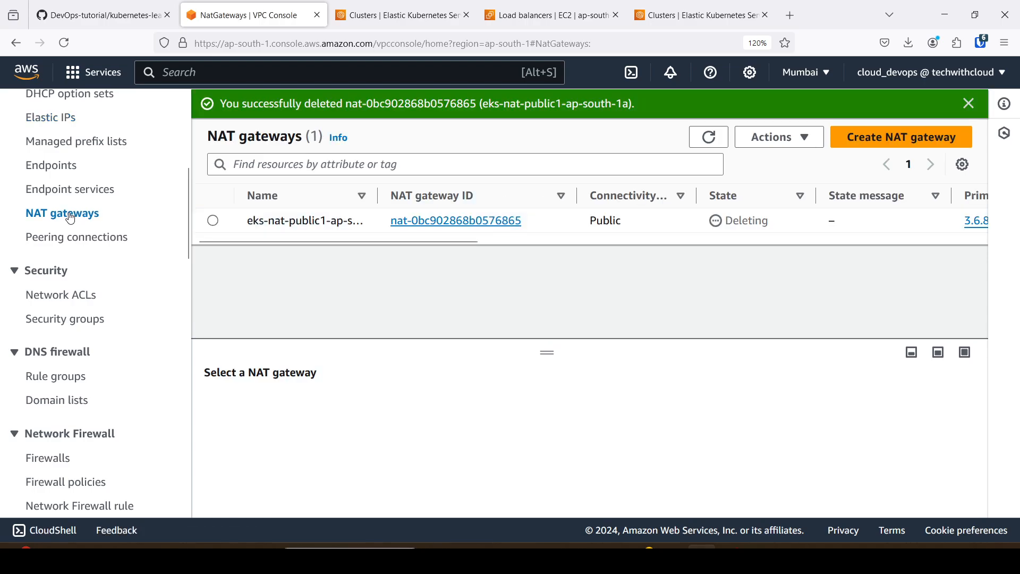
{"action": "left_click", "coordinate": [66, 49]}
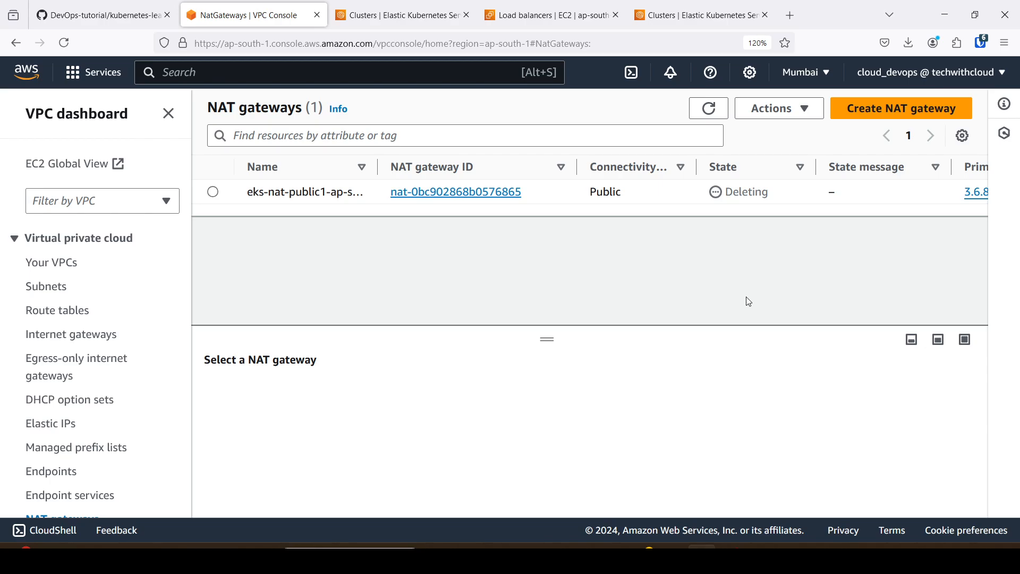
Reload the EC2 load balancer list and delete the remaining load balancer, entering "confirm" as consent.
{"action": "left_click", "coordinate": [696, 15]}
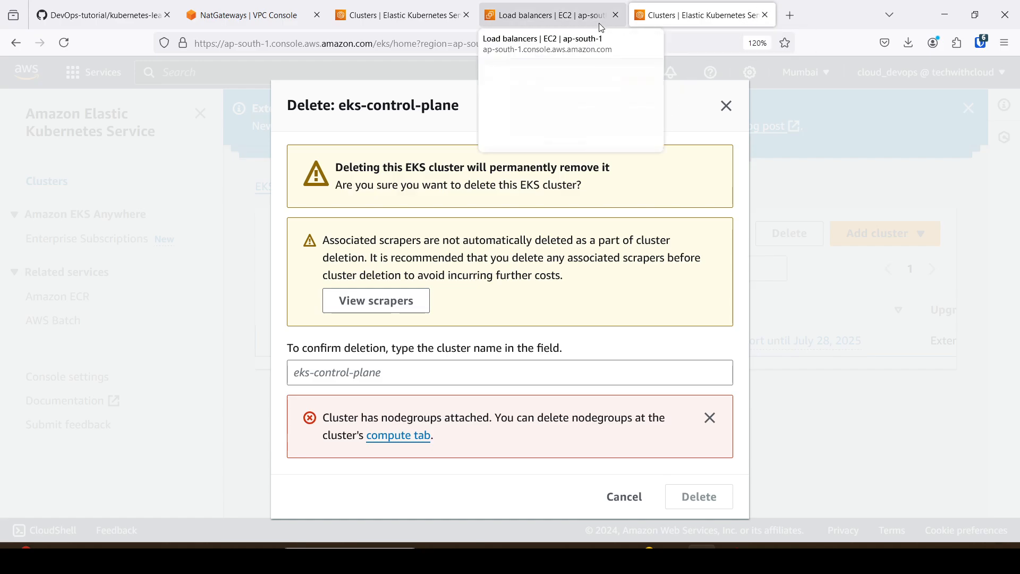
{"action": "left_click", "coordinate": [573, 15]}
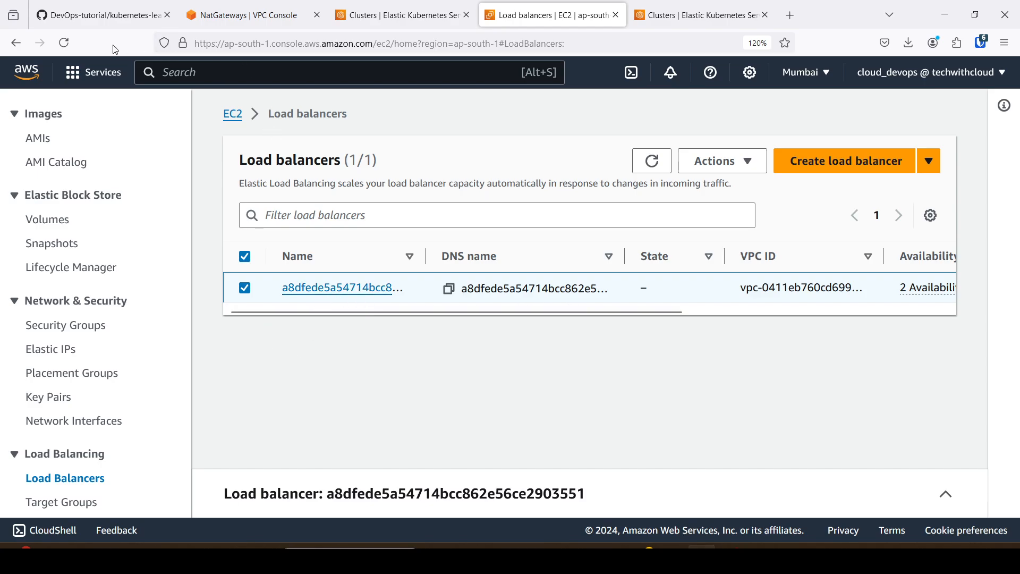
{"action": "left_click", "coordinate": [64, 42]}
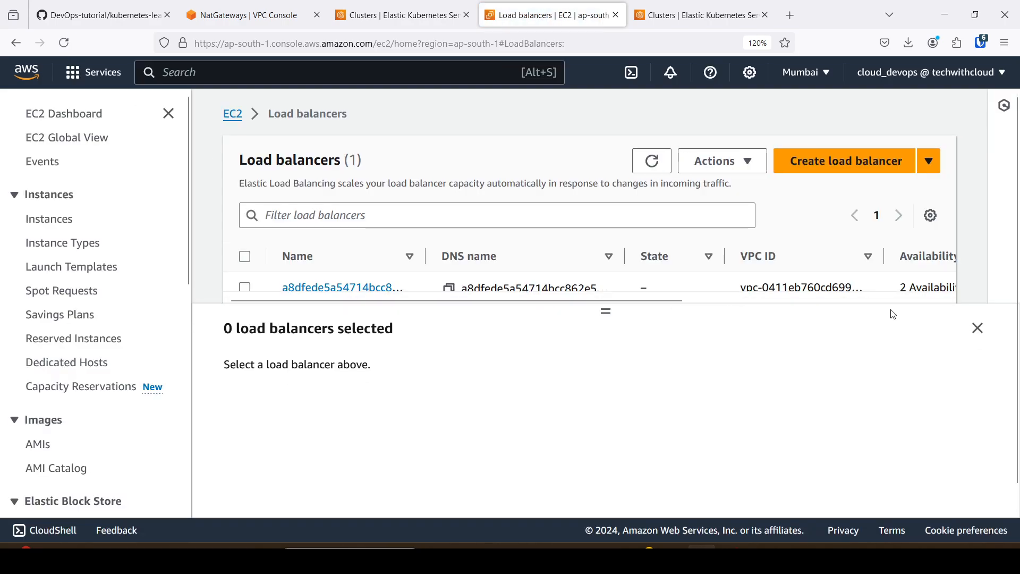
{"action": "left_click", "coordinate": [978, 327]}
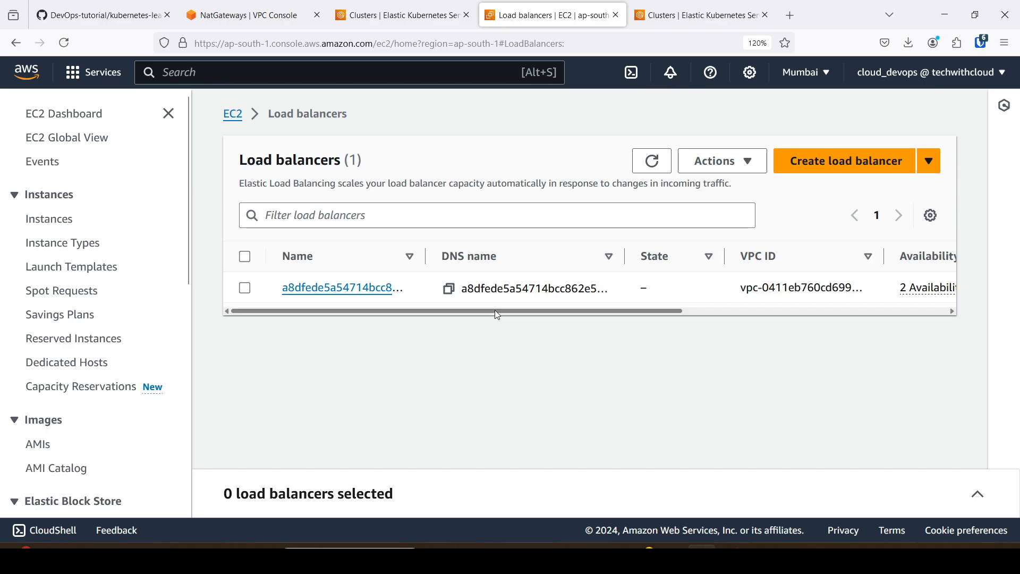
{"action": "left_click", "coordinate": [245, 290]}
{"action": "left_click", "coordinate": [739, 166]}
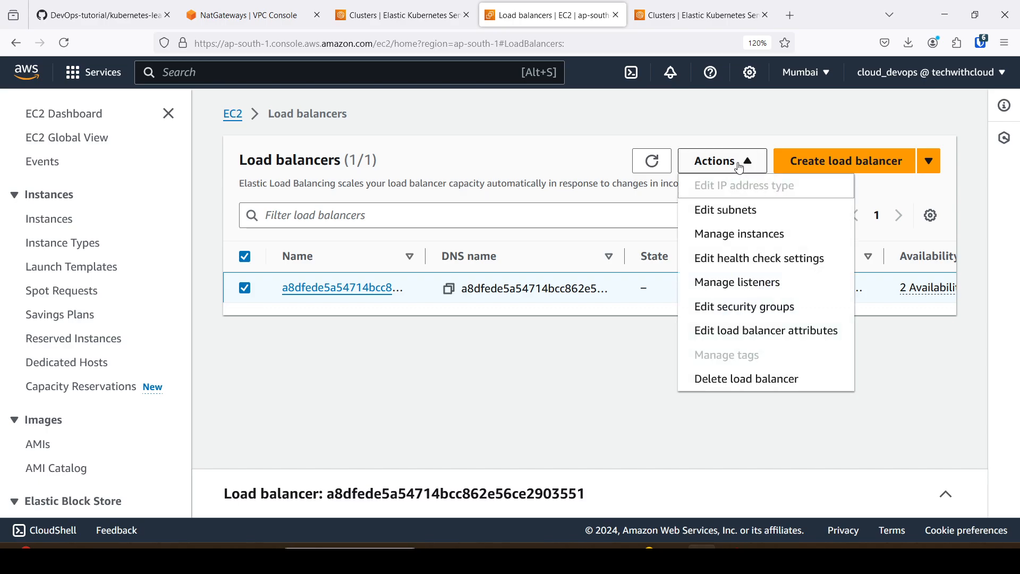
{"action": "left_click", "coordinate": [746, 379]}
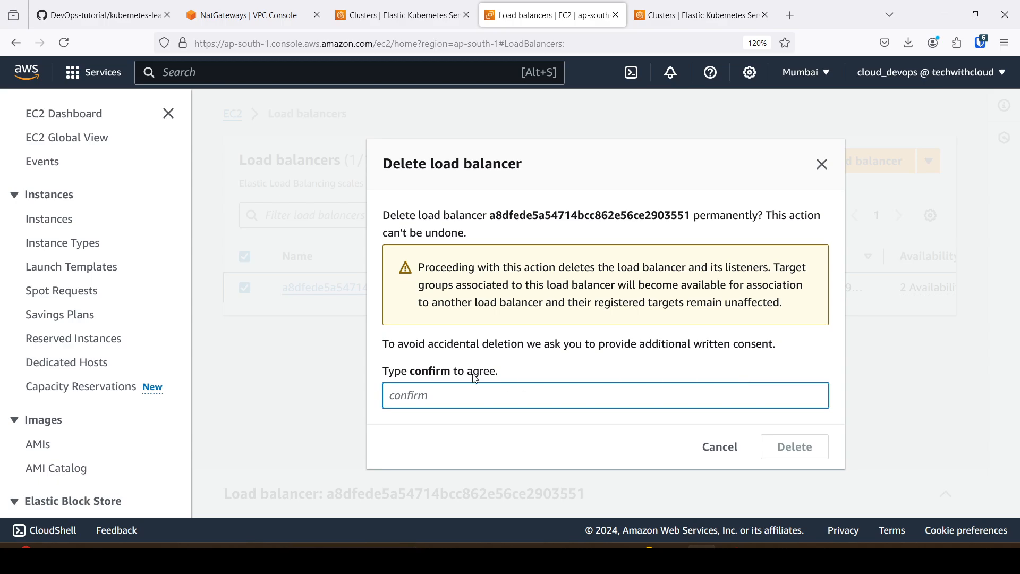
{"action": "type", "text": "confirm"}
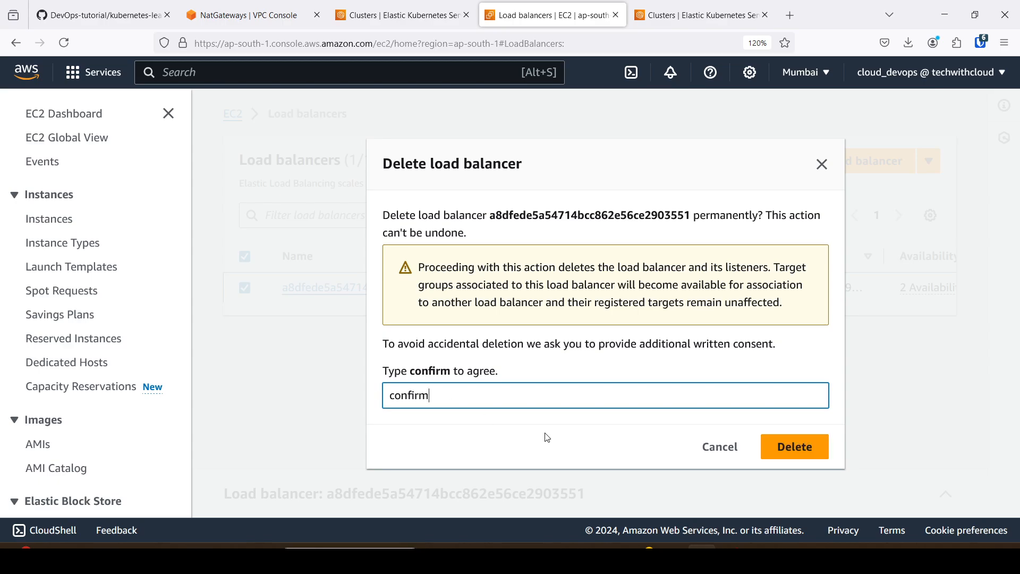
{"action": "left_click", "coordinate": [785, 456]}
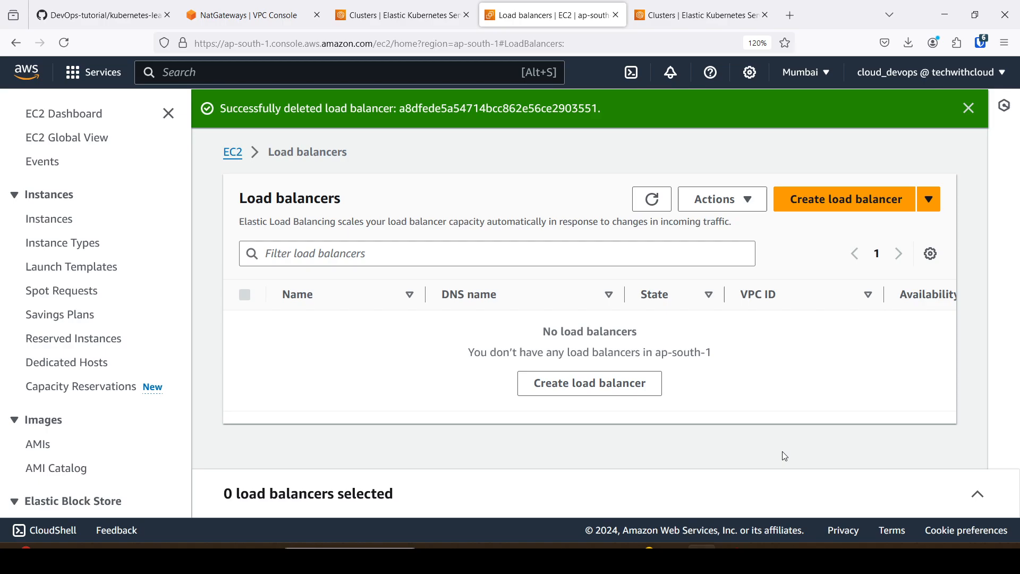
{"action": "left_click_drag", "start_coordinate": [346, 109], "coordinate": [504, 109]}
{"action": "left_click", "coordinate": [414, 369]}
Release the Elastic IP address eks-eip-ap-south-1a from the EC2 Elastic IP list.
{"action": "scroll", "coordinate": [79, 346], "scroll_direction": "down", "scroll_amount": 3}
{"action": "scroll", "coordinate": [87, 395], "scroll_direction": "up", "scroll_amount": 3}
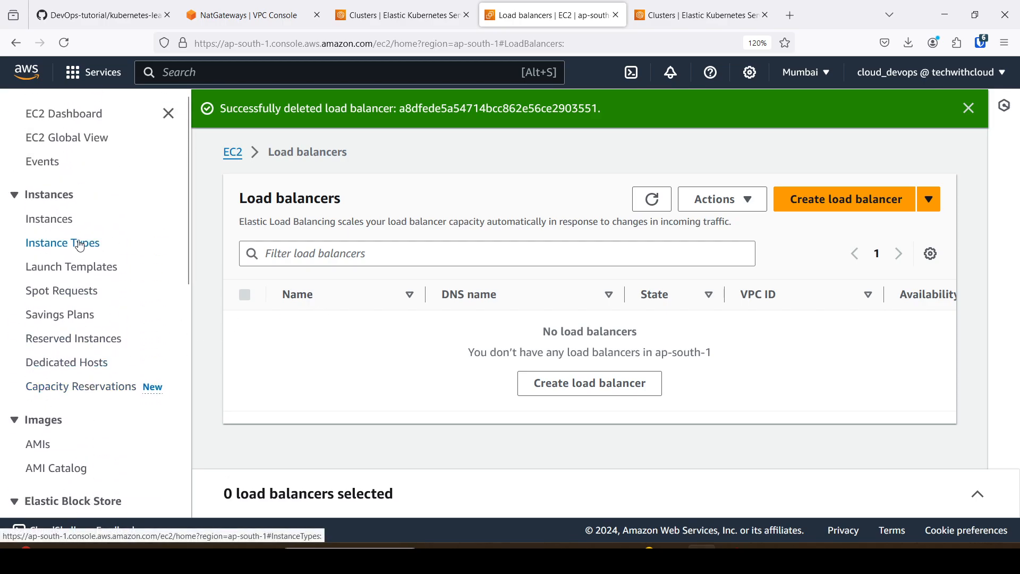
{"action": "scroll", "coordinate": [72, 364], "scroll_direction": "down", "scroll_amount": 5}
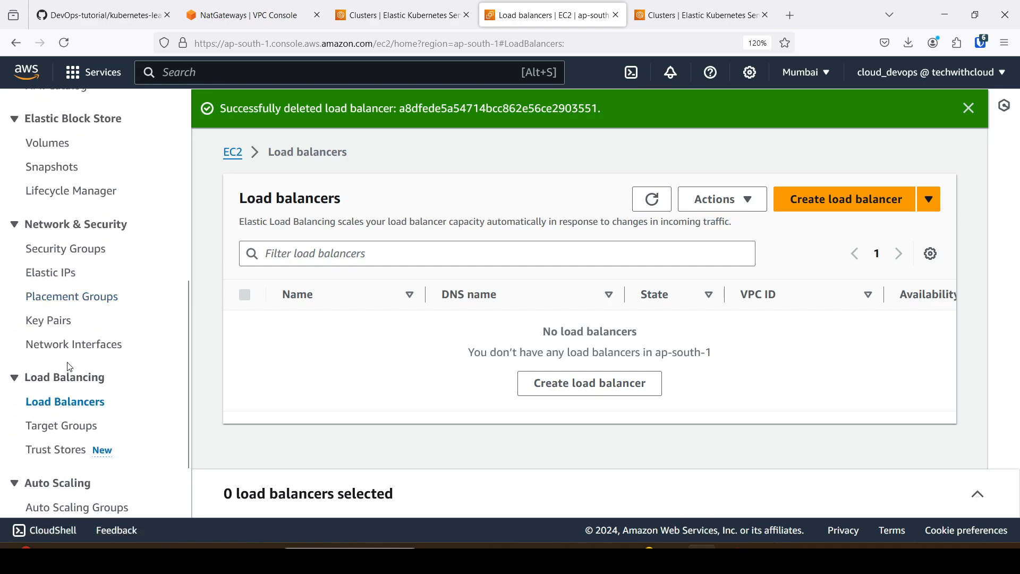
{"action": "left_click", "coordinate": [65, 274]}
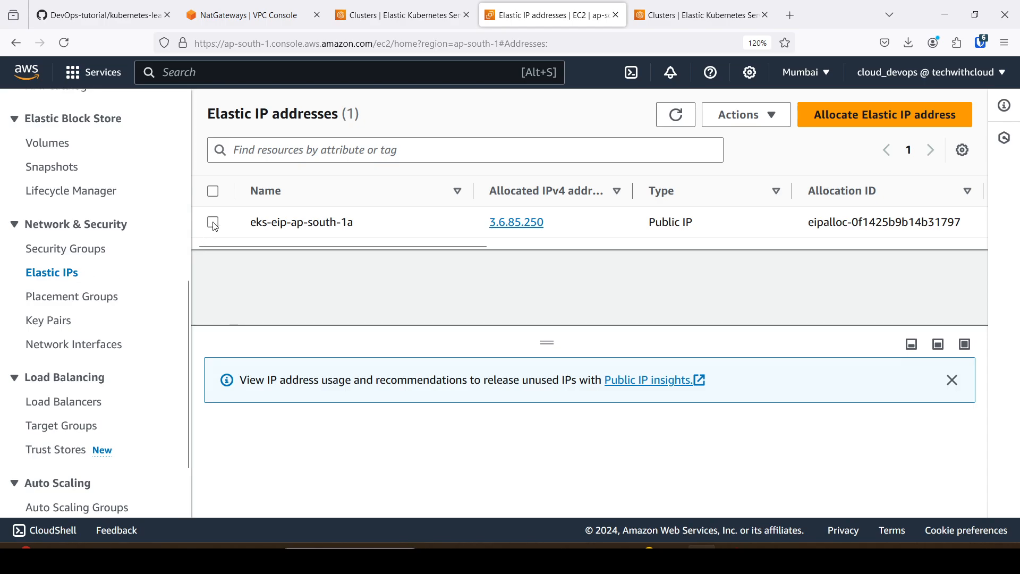
{"action": "left_click", "coordinate": [213, 223]}
{"action": "left_click", "coordinate": [744, 115]}
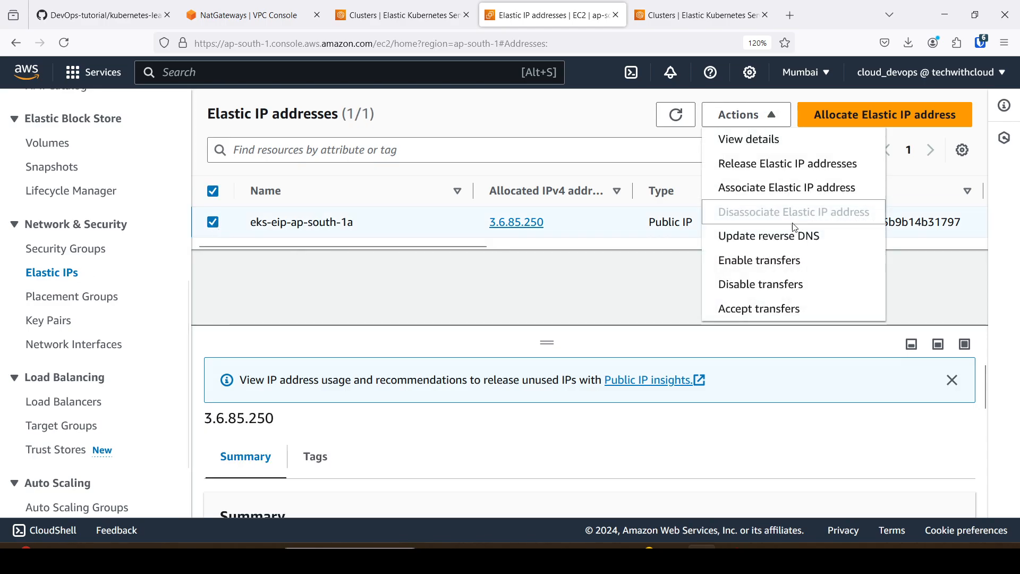
{"action": "left_click", "coordinate": [782, 164]}
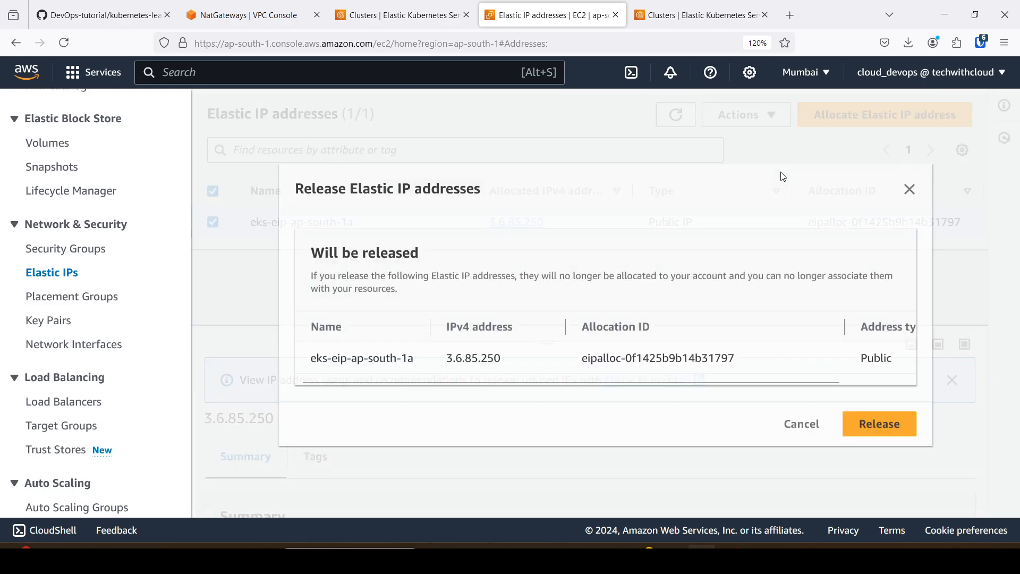
{"action": "left_click", "coordinate": [891, 424]}
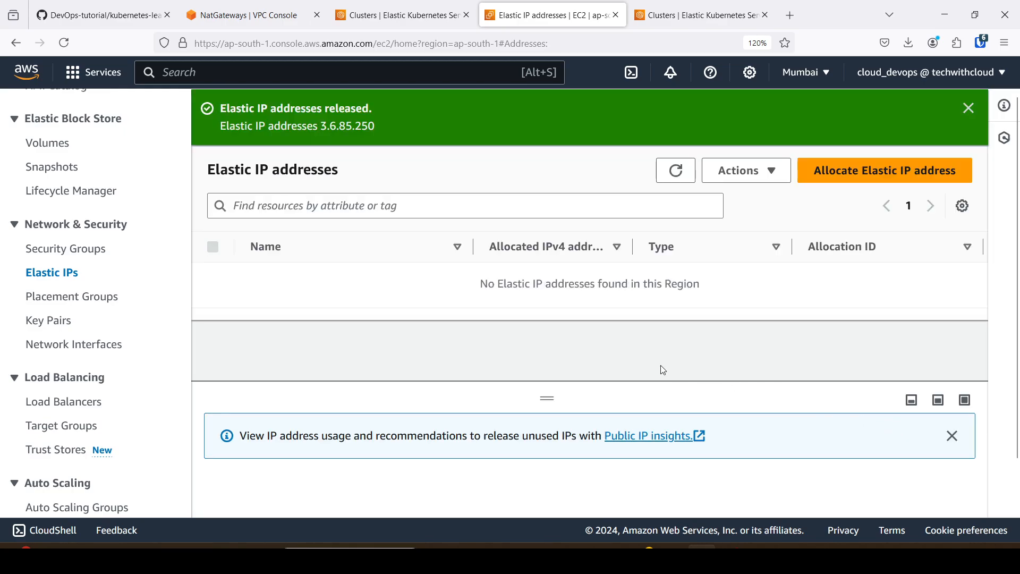
Open the EC2 instance list and check the states of the worker nodes and the bastion host.
{"action": "scroll", "coordinate": [84, 443], "scroll_direction": "down", "scroll_amount": 3}
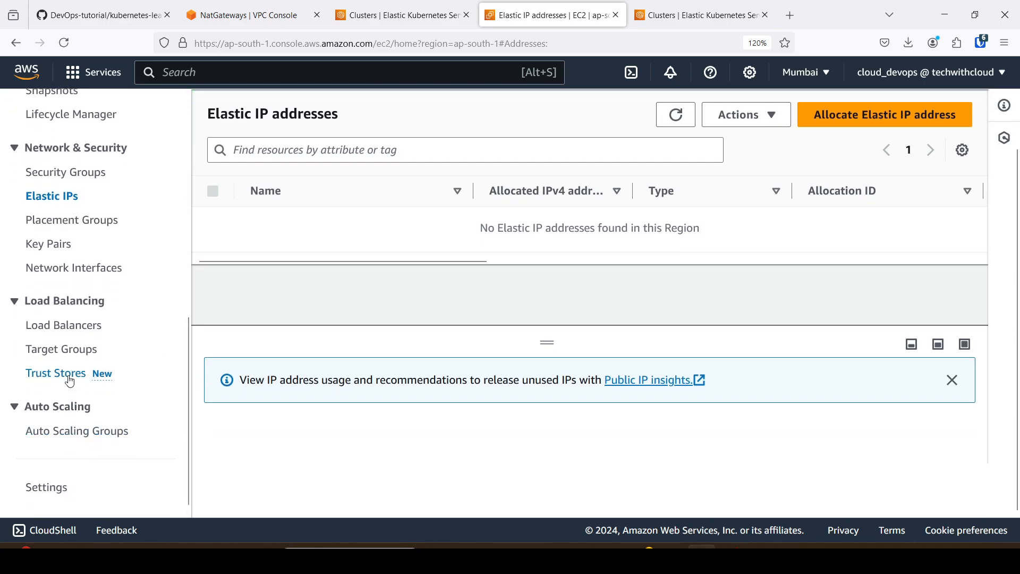
{"action": "scroll", "coordinate": [62, 309], "scroll_direction": "up", "scroll_amount": 2}
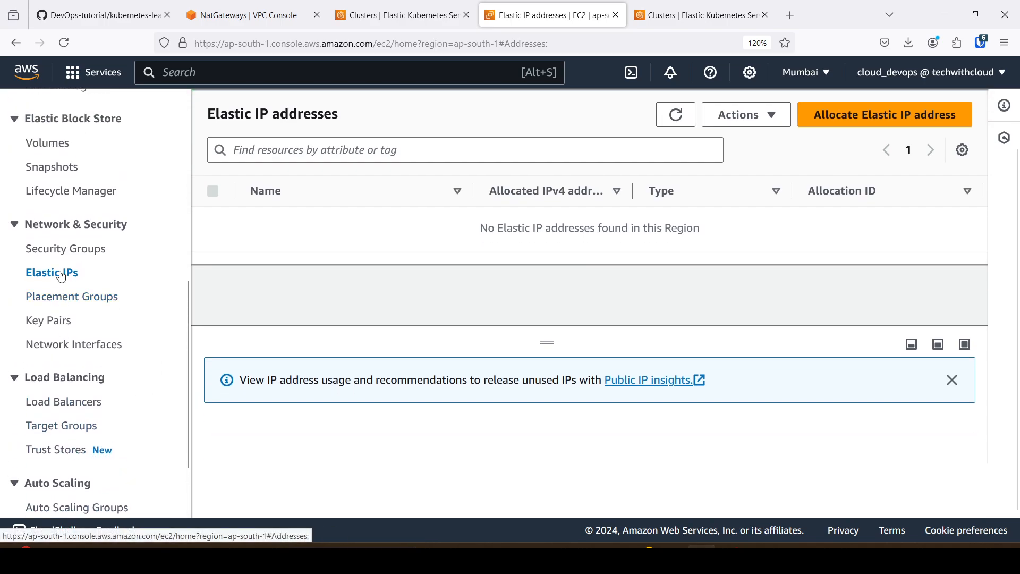
{"action": "scroll", "coordinate": [61, 308], "scroll_direction": "up", "scroll_amount": 4}
{"action": "scroll", "coordinate": [109, 304], "scroll_direction": "up", "scroll_amount": 4}
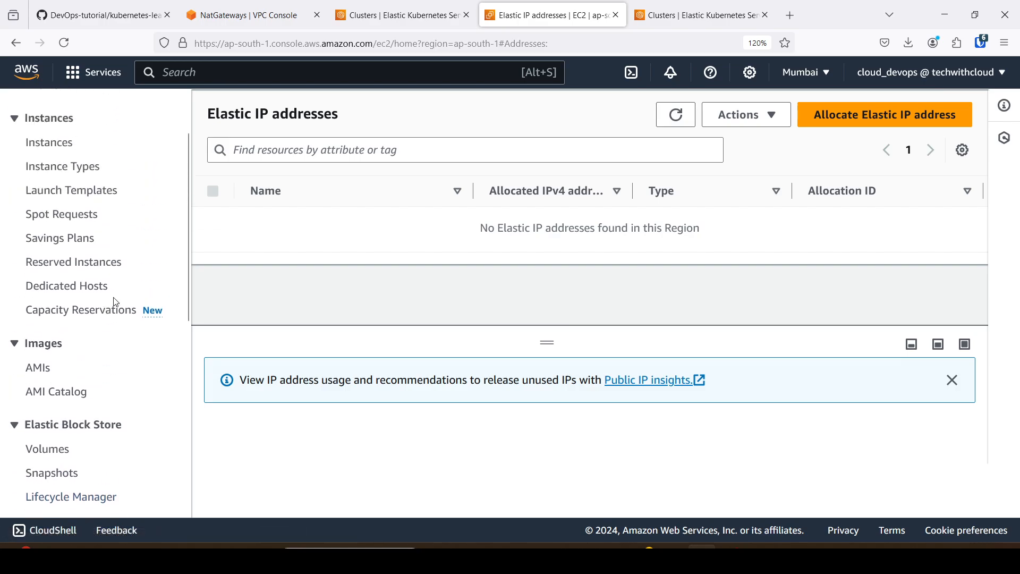
{"action": "scroll", "coordinate": [154, 337], "scroll_direction": "up", "scroll_amount": 2}
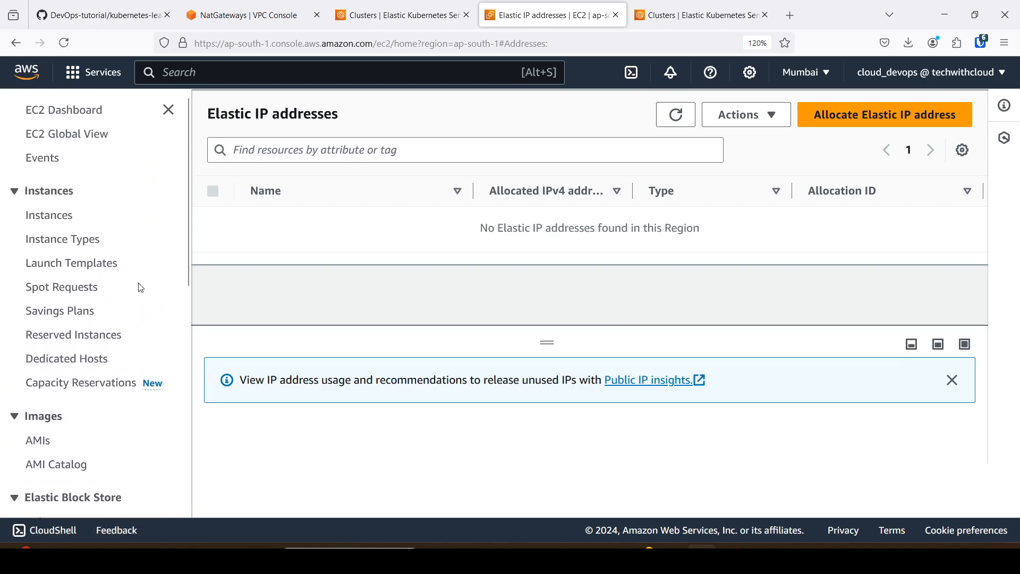
{"action": "left_click", "coordinate": [53, 223]}
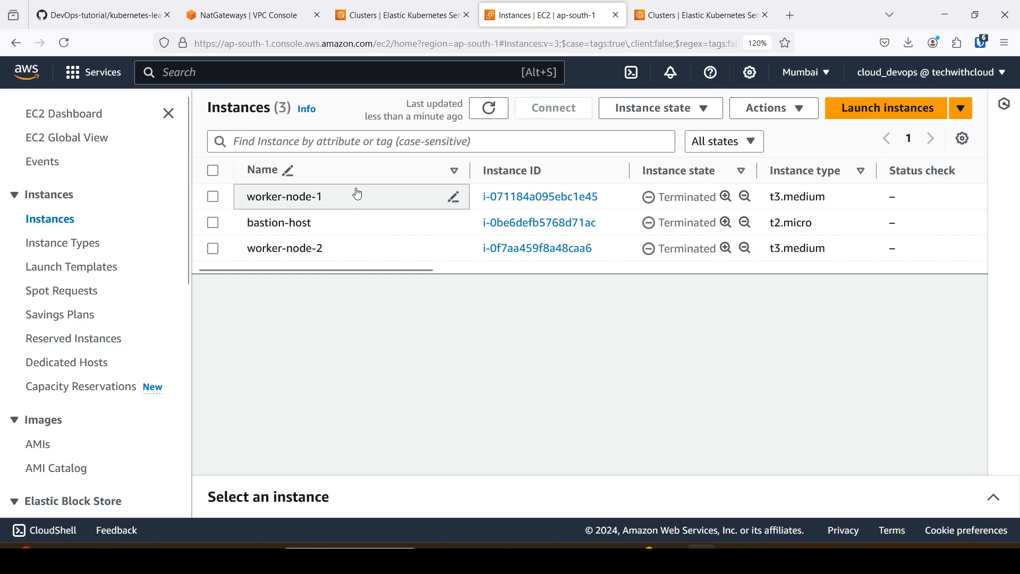
Return to the EKS cluster list and reload it to check the deletion of eks-control-plane.
{"action": "left_click", "coordinate": [706, 5]}
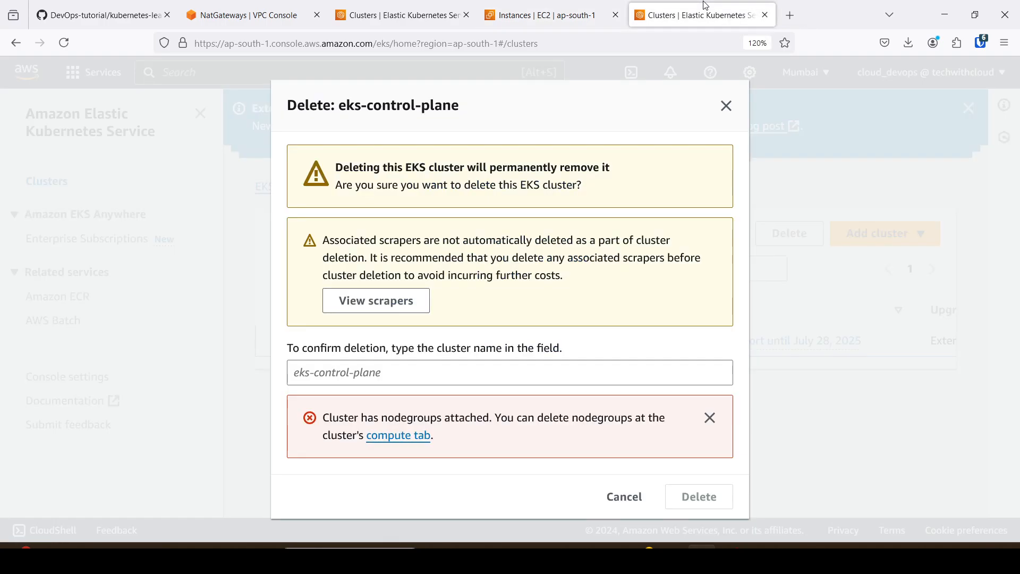
{"action": "left_click", "coordinate": [401, 15]}
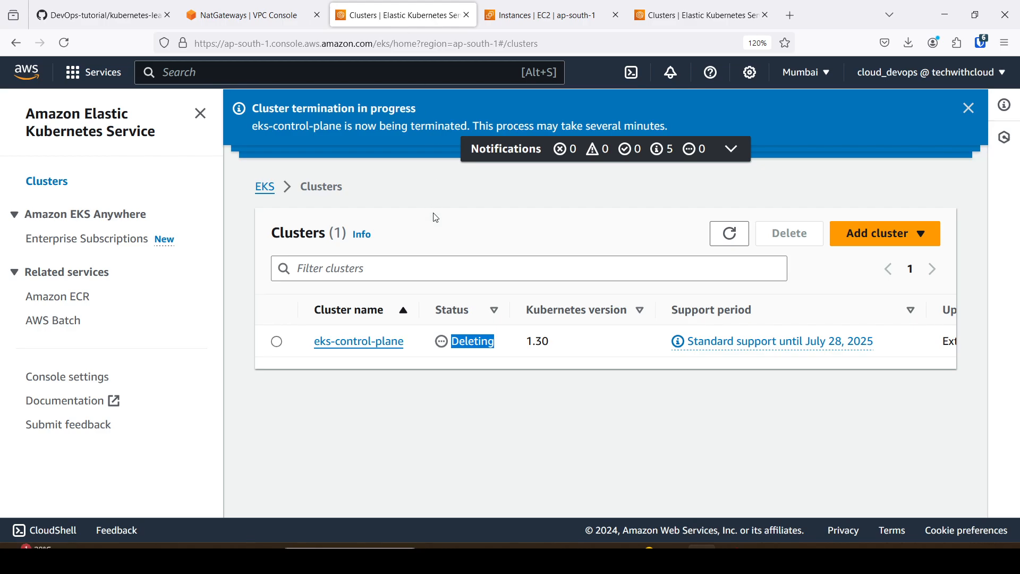
{"action": "left_click", "coordinate": [64, 42]}
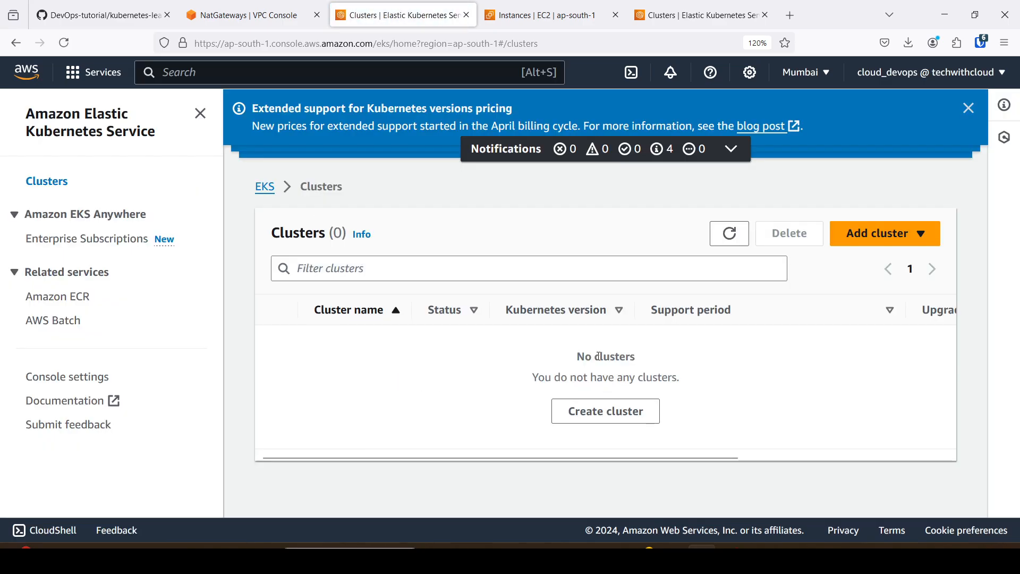
Delete eks-vpc together with its associated resources, entering "delete" as confirmation.
{"action": "left_click", "coordinate": [245, 15]}
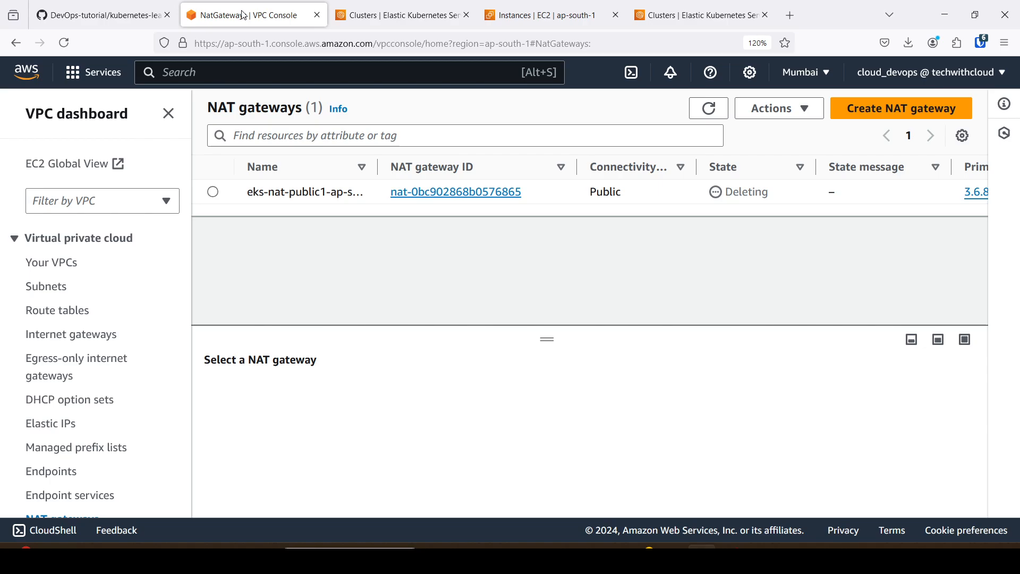
{"action": "left_click", "coordinate": [52, 264]}
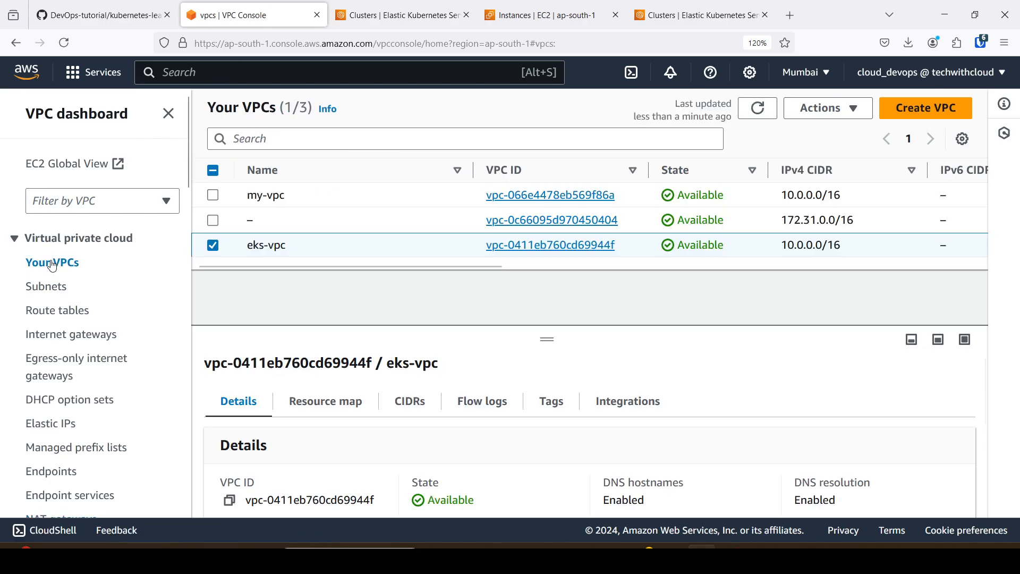
{"action": "left_click", "coordinate": [526, 247]}
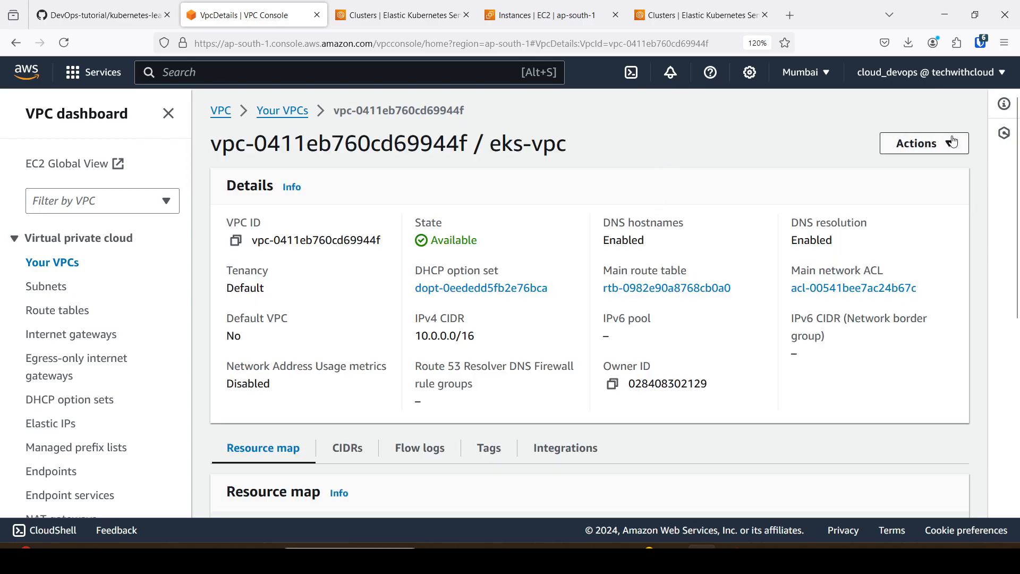
{"action": "left_click", "coordinate": [919, 143]}
{"action": "left_click", "coordinate": [853, 288]}
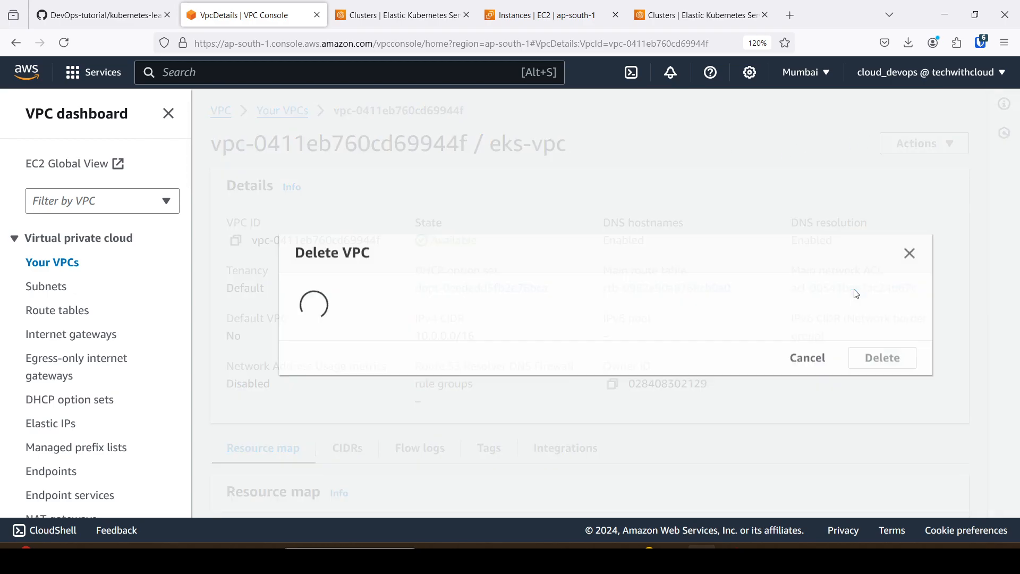
{"action": "scroll", "coordinate": [617, 261], "scroll_direction": "down", "scroll_amount": 2}
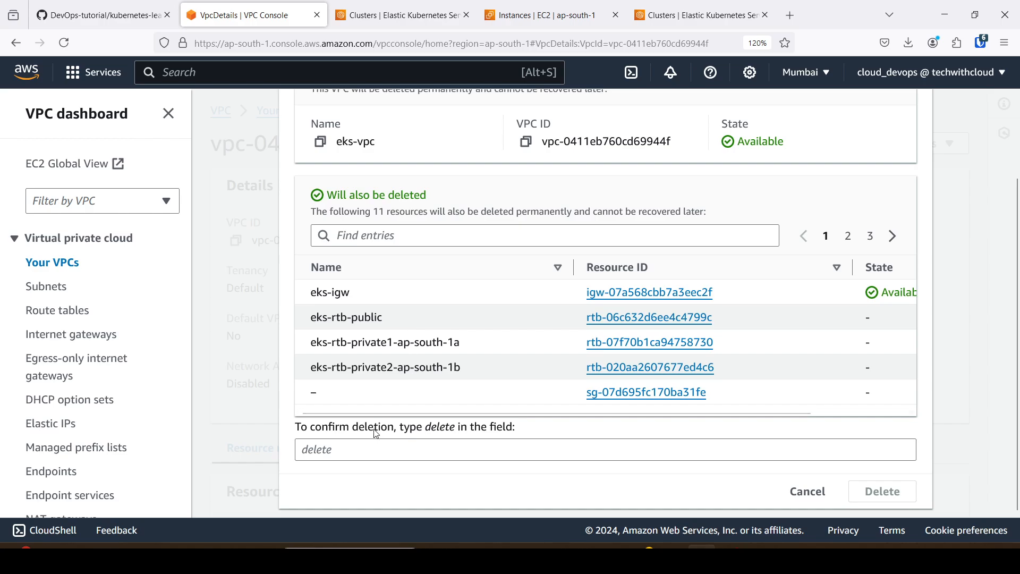
{"action": "left_click", "coordinate": [332, 455]}
{"action": "type", "text": "de"}
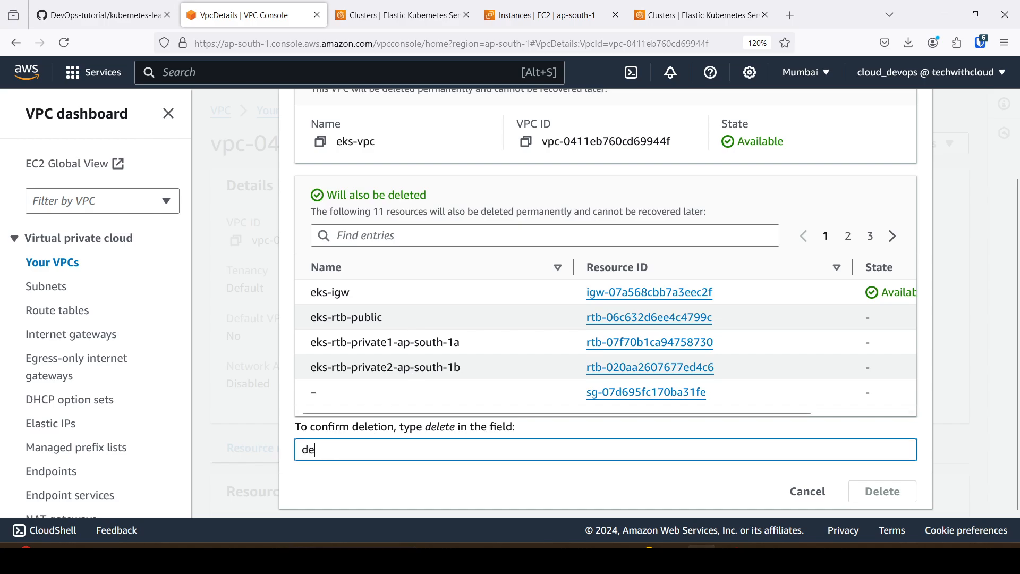
{"action": "type", "text": "lete"}
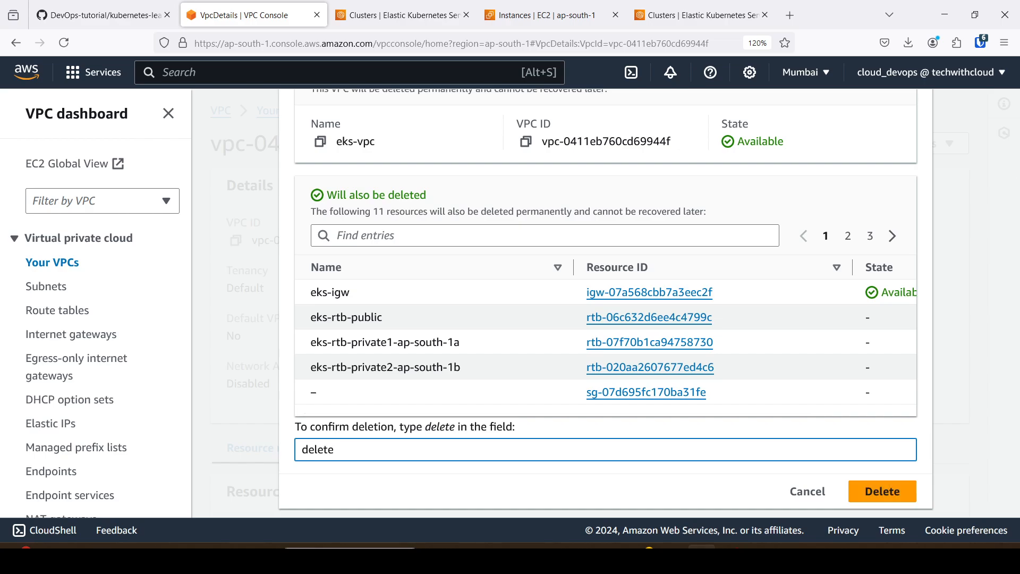
{"action": "left_click", "coordinate": [873, 495]}
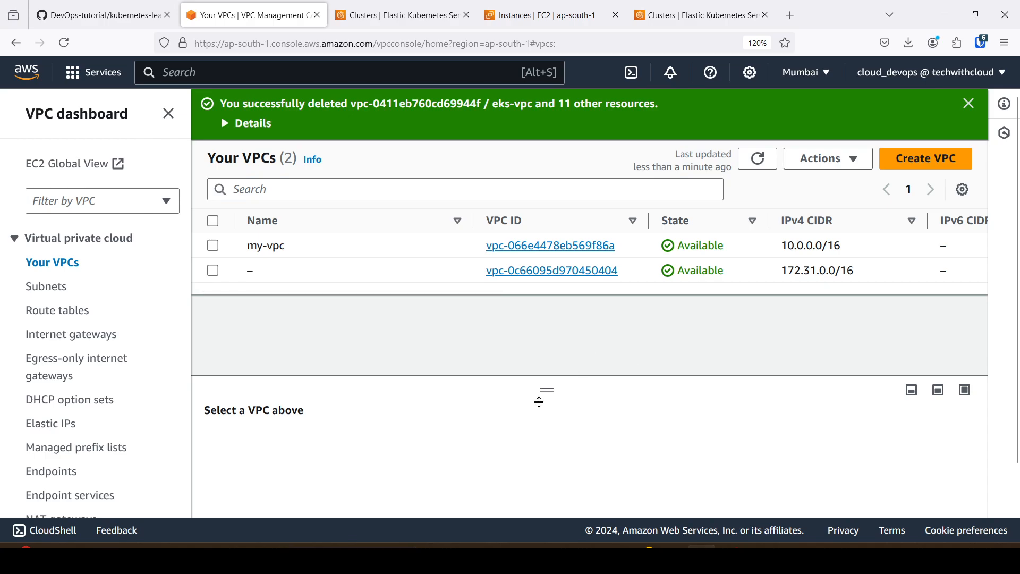
Switch back to the eks.md page on GitHub to view the EKS architecture diagram.
{"action": "left_click", "coordinate": [390, 16]}
{"action": "left_click", "coordinate": [122, 15]}
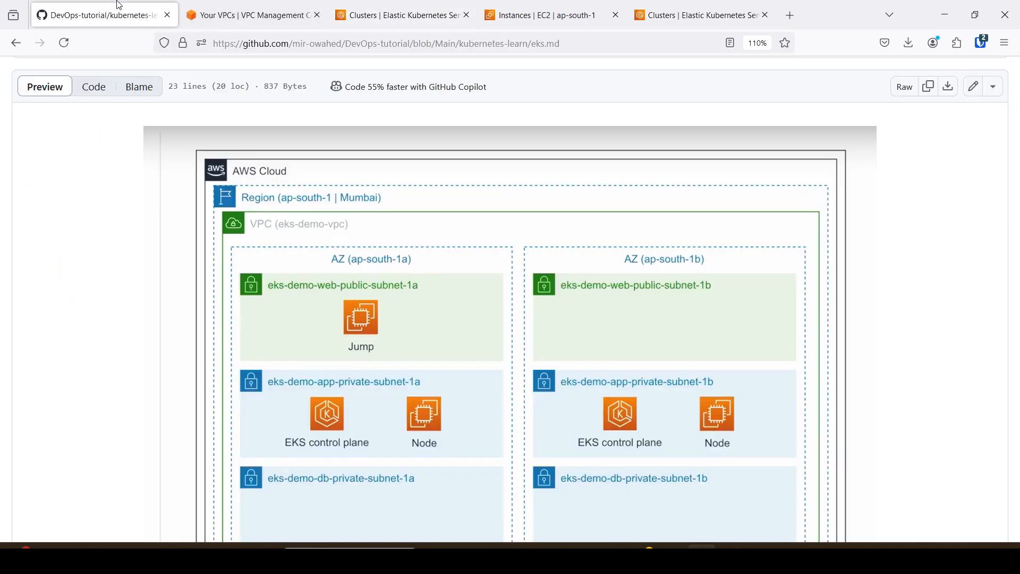